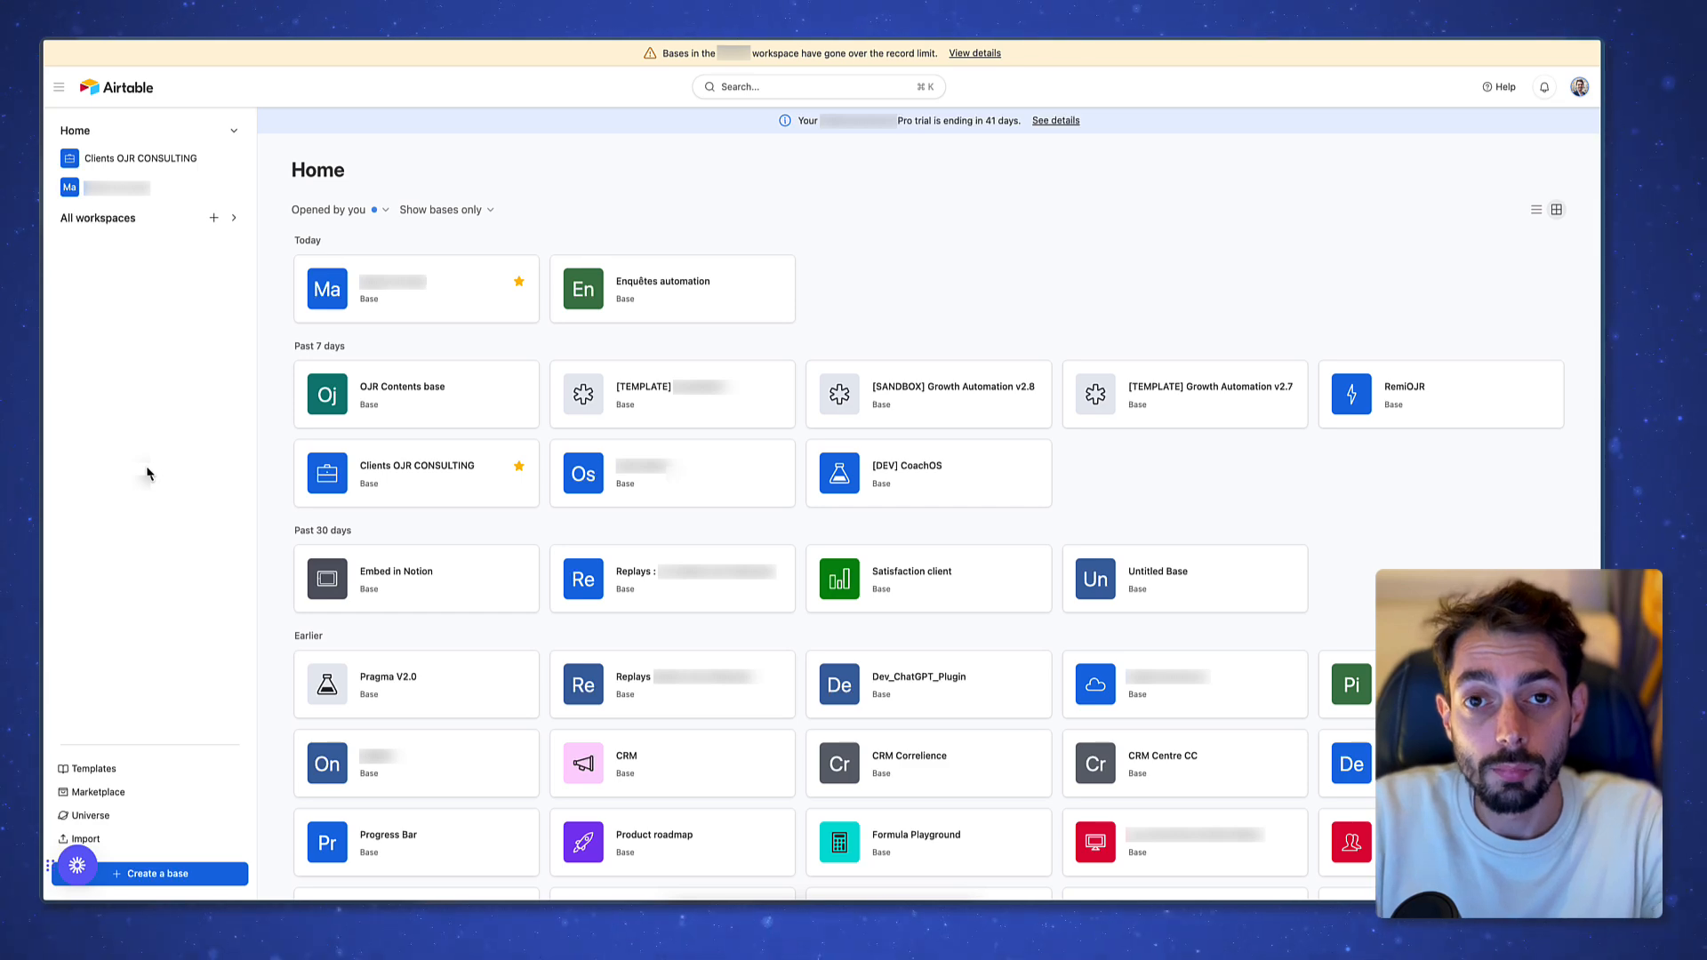
# Expand the All workspaces list in the Home sidebar
pyautogui.click(234, 218)
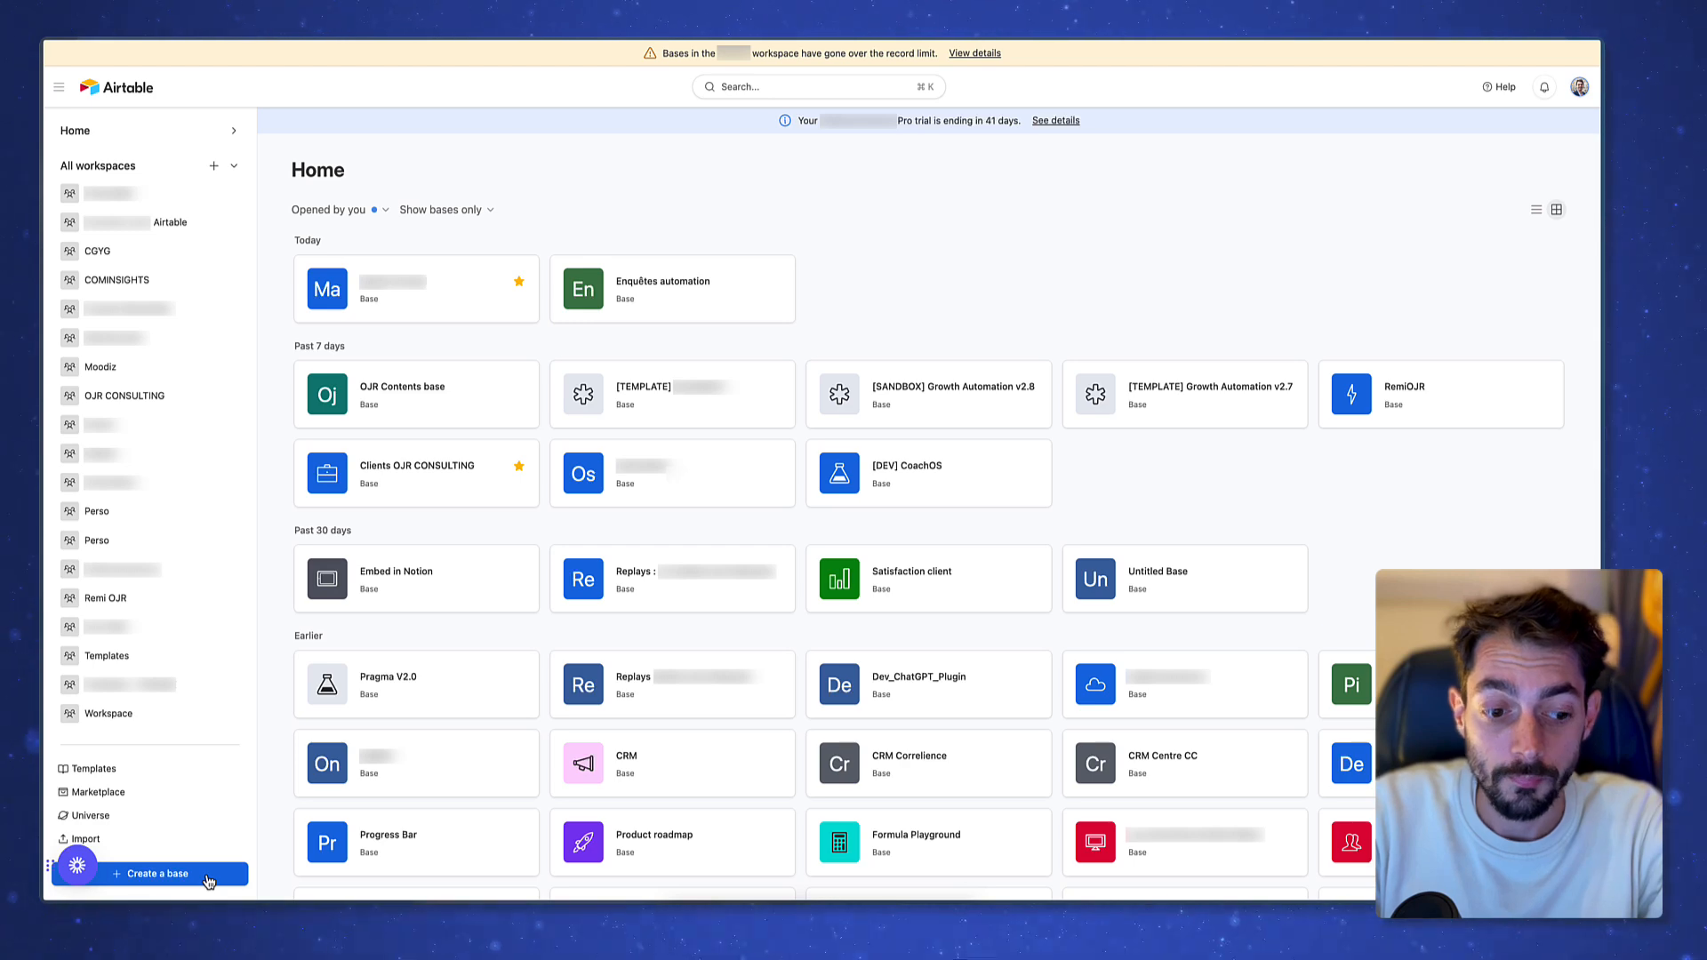
# Create a blank base in the workspace found by searching 'oj', then select three Name cells
pyautogui.click(209, 879)
pyautogui.click(743, 482)
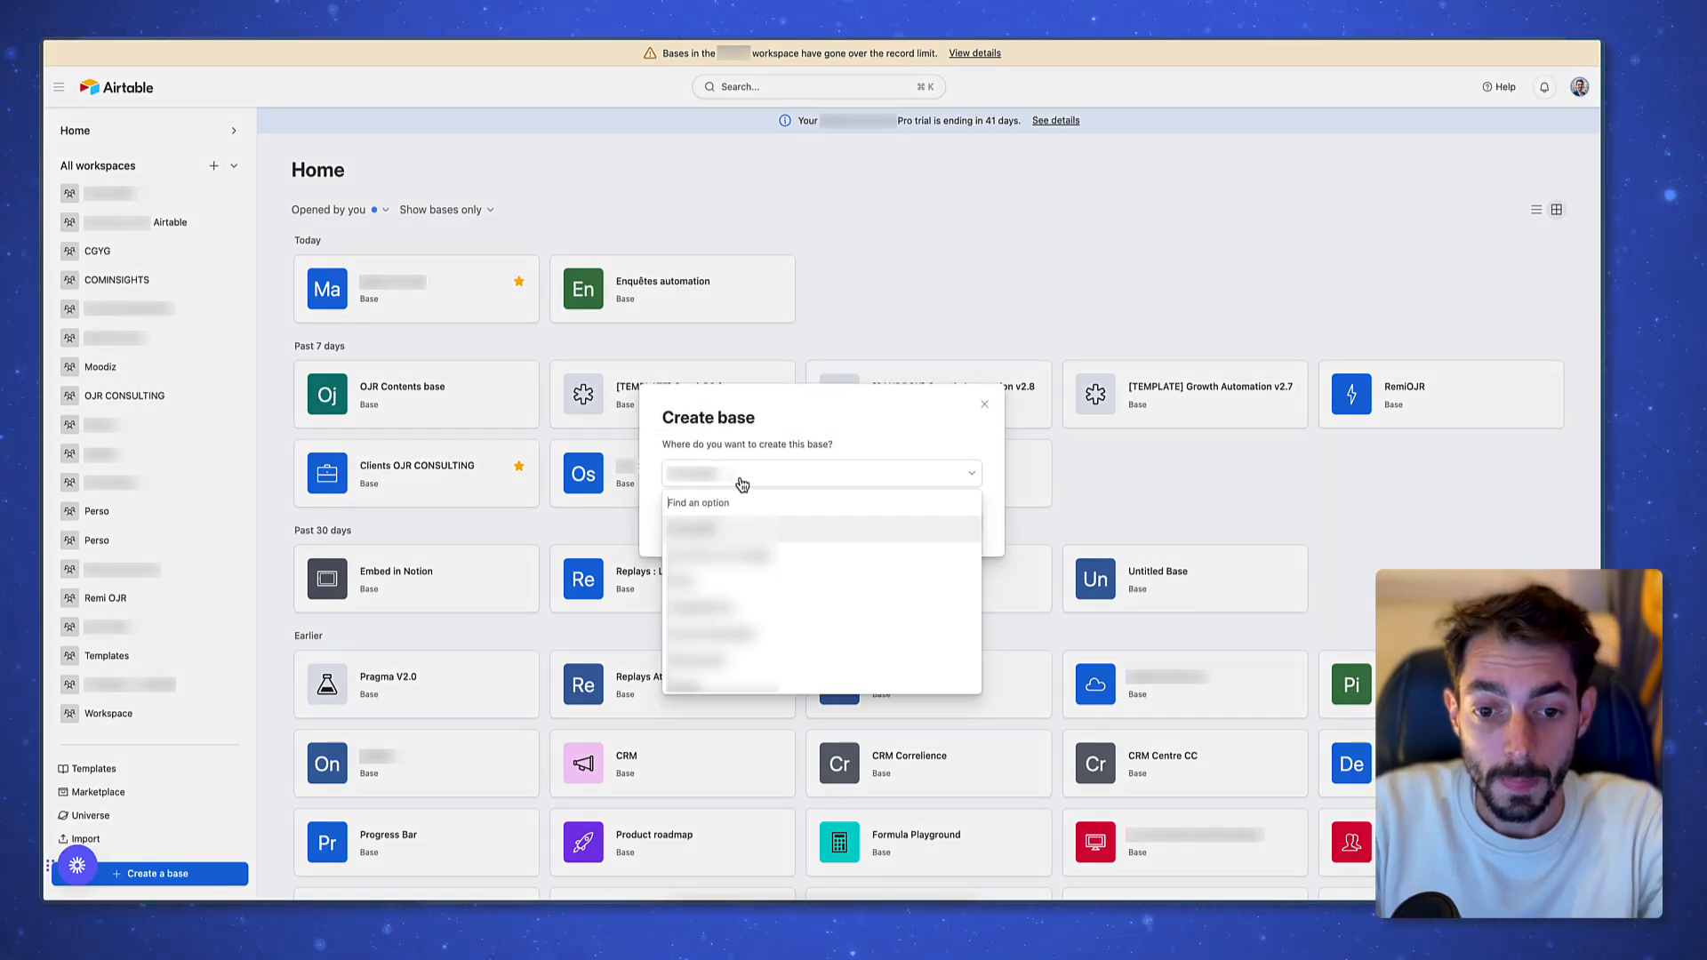
pyautogui.scroll(3, 767, 662)
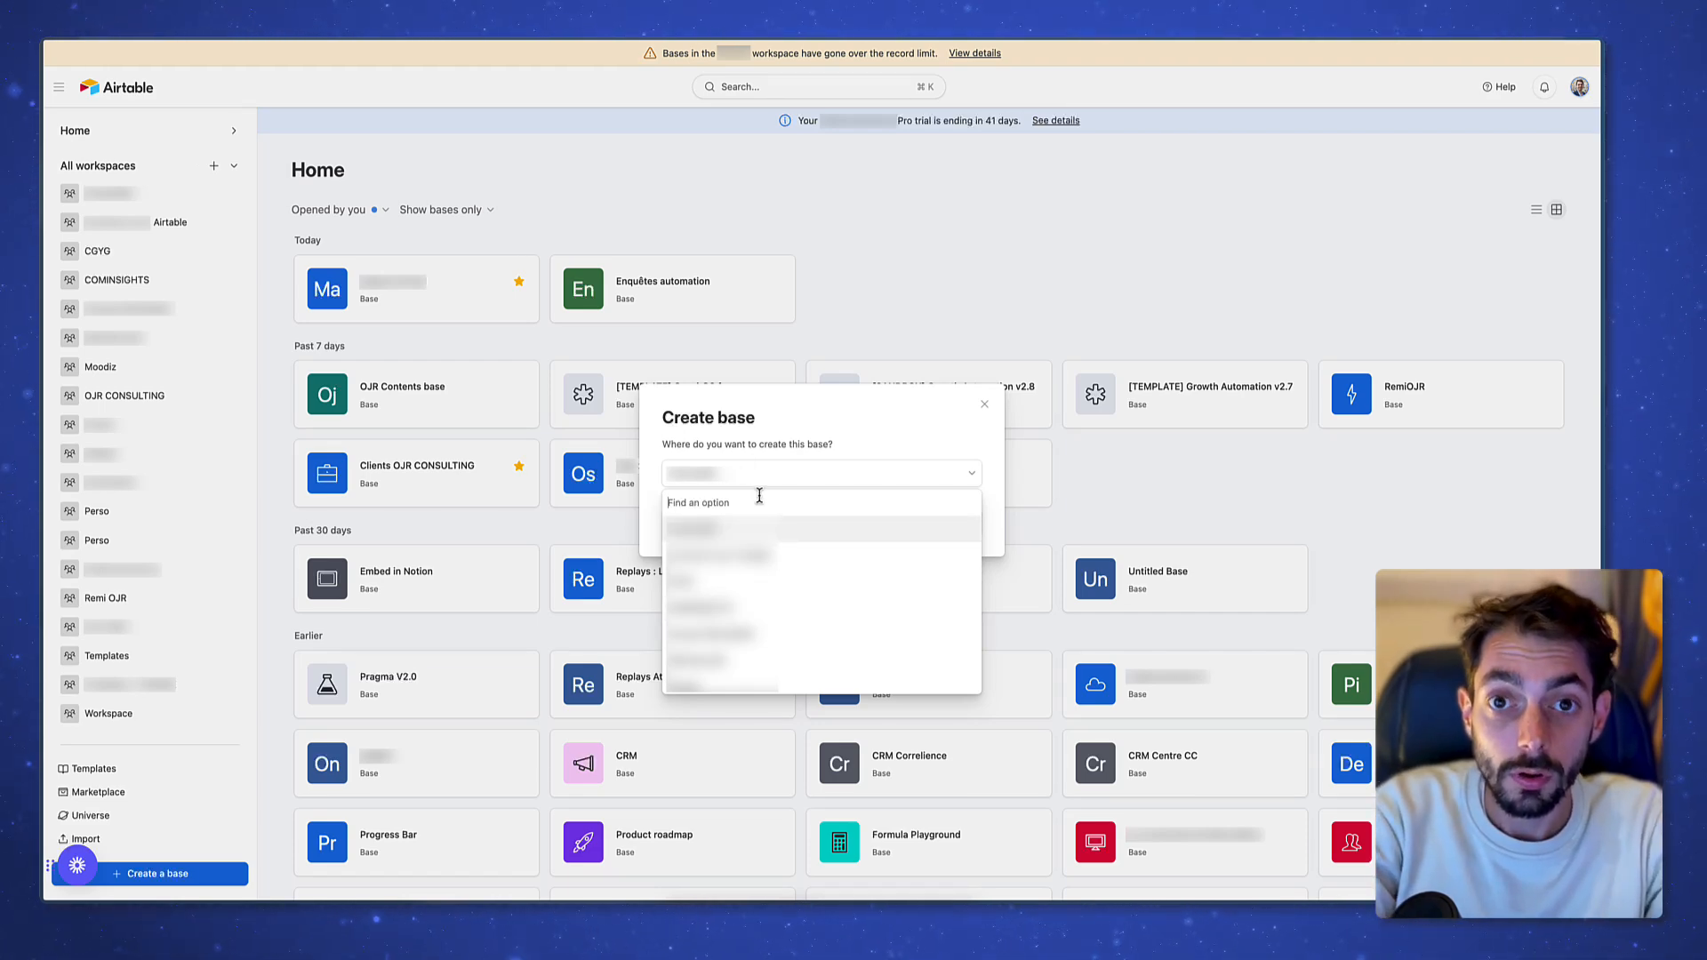
pyautogui.write('ojr')
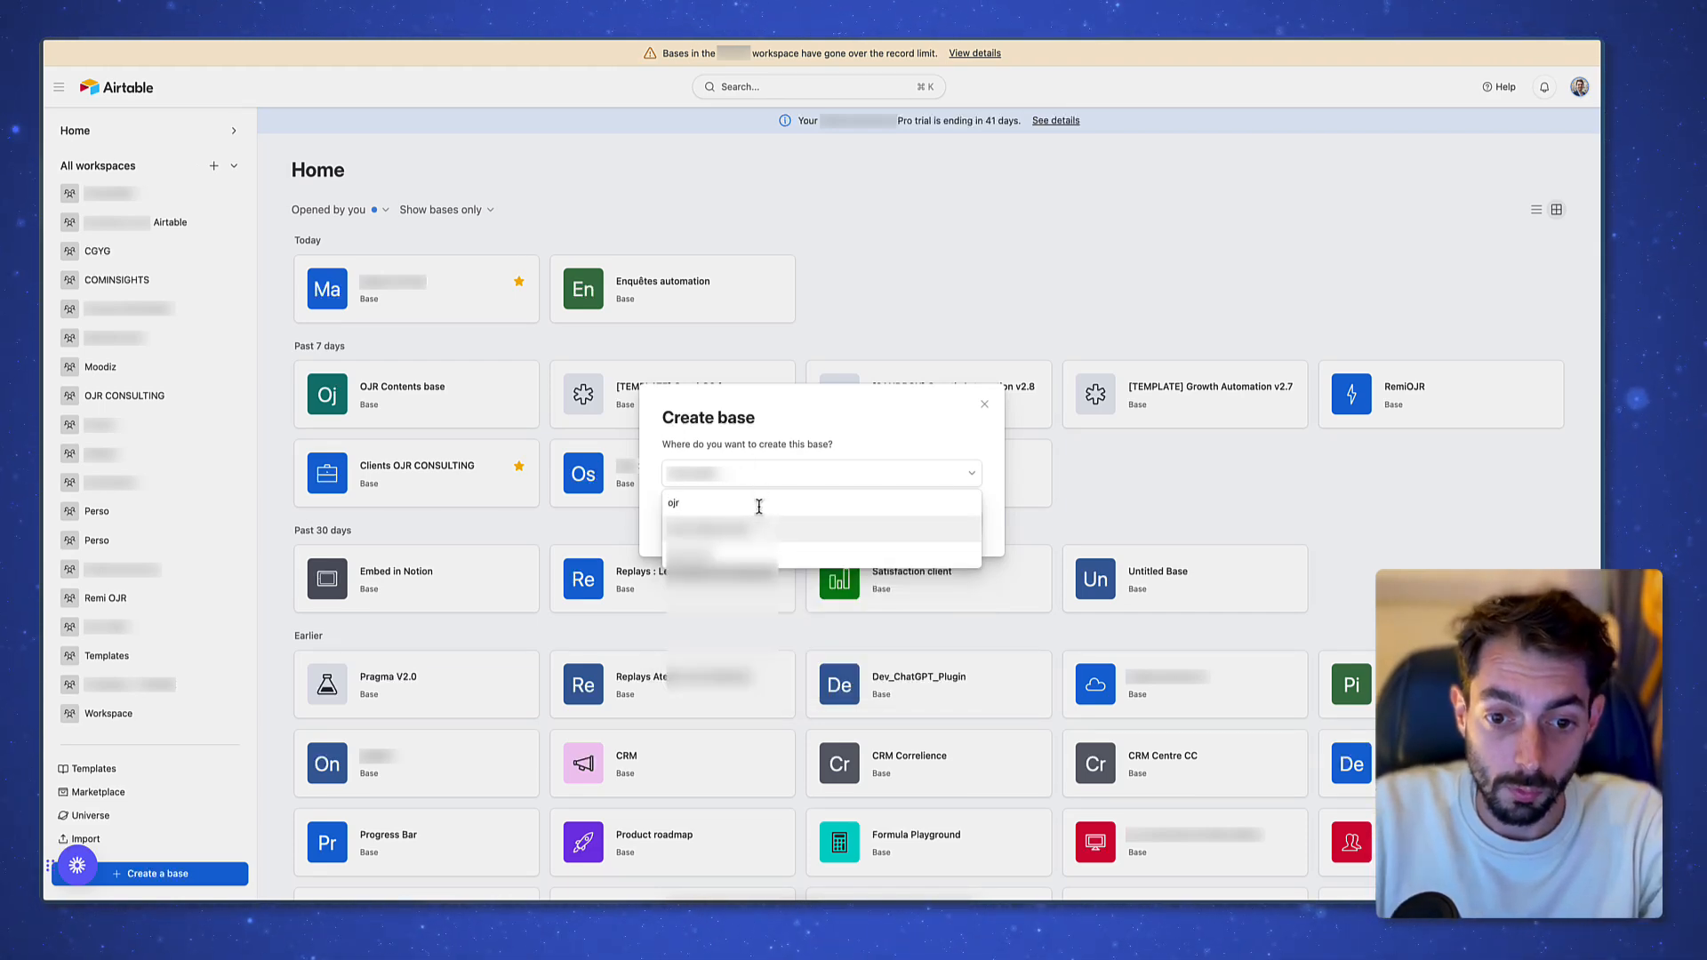
pyautogui.click(777, 539)
pyautogui.click(960, 520)
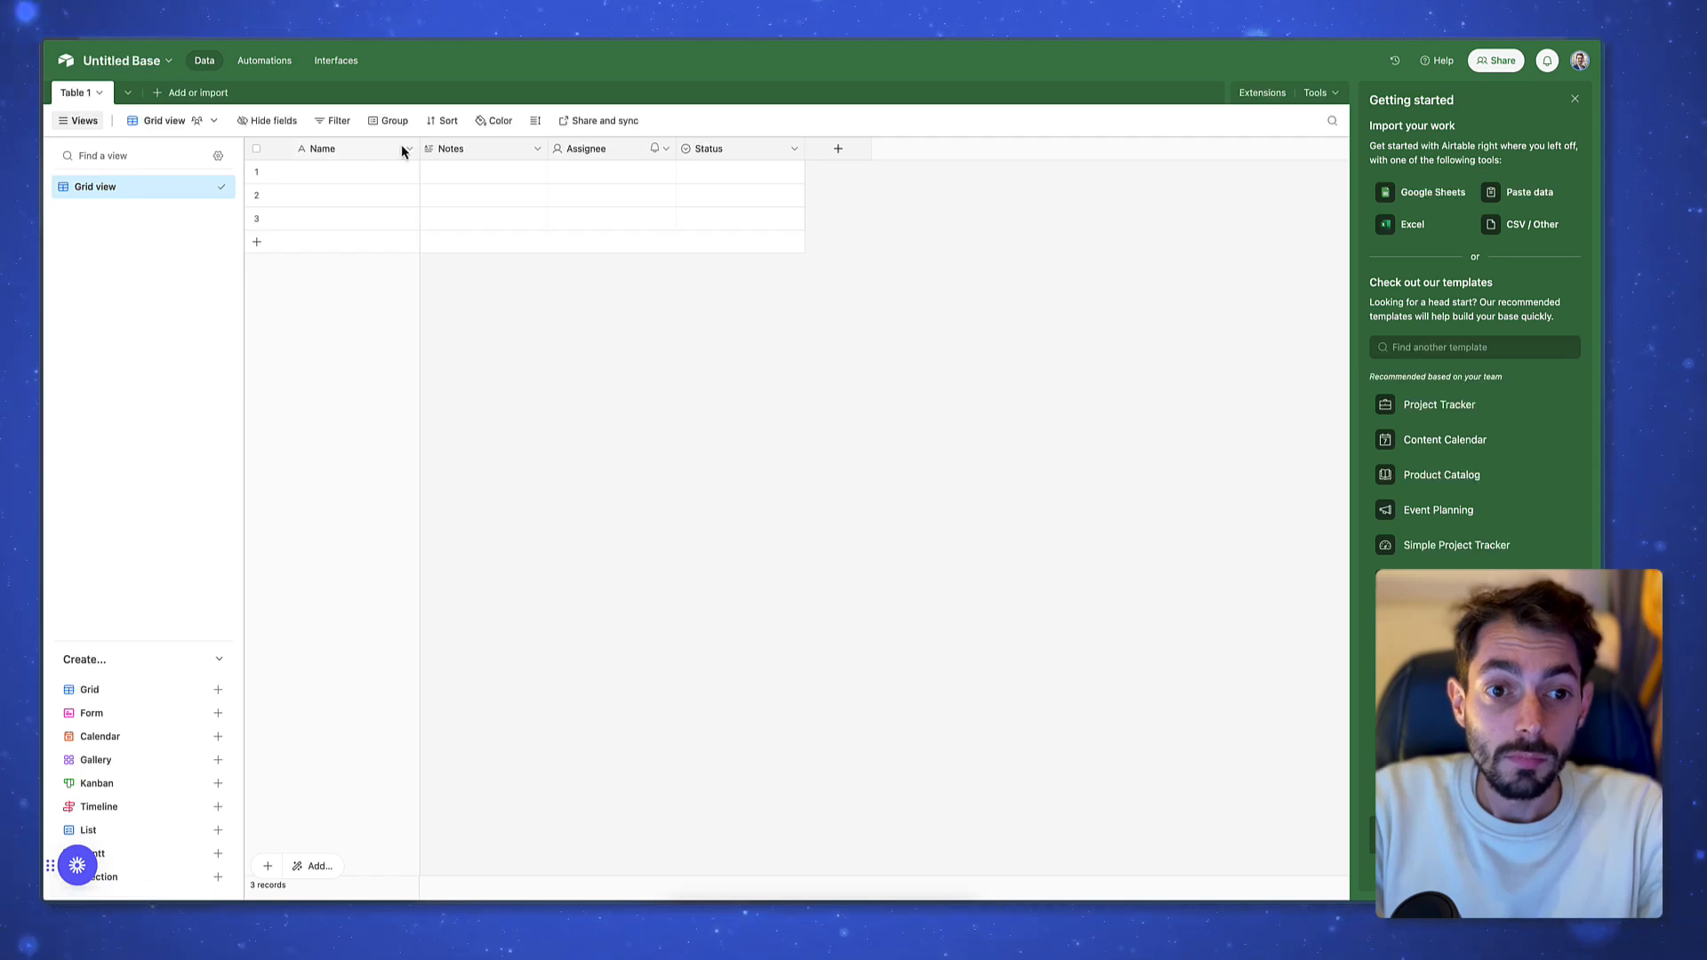
pyautogui.moveTo(340, 170); pyautogui.dragTo(349, 256)
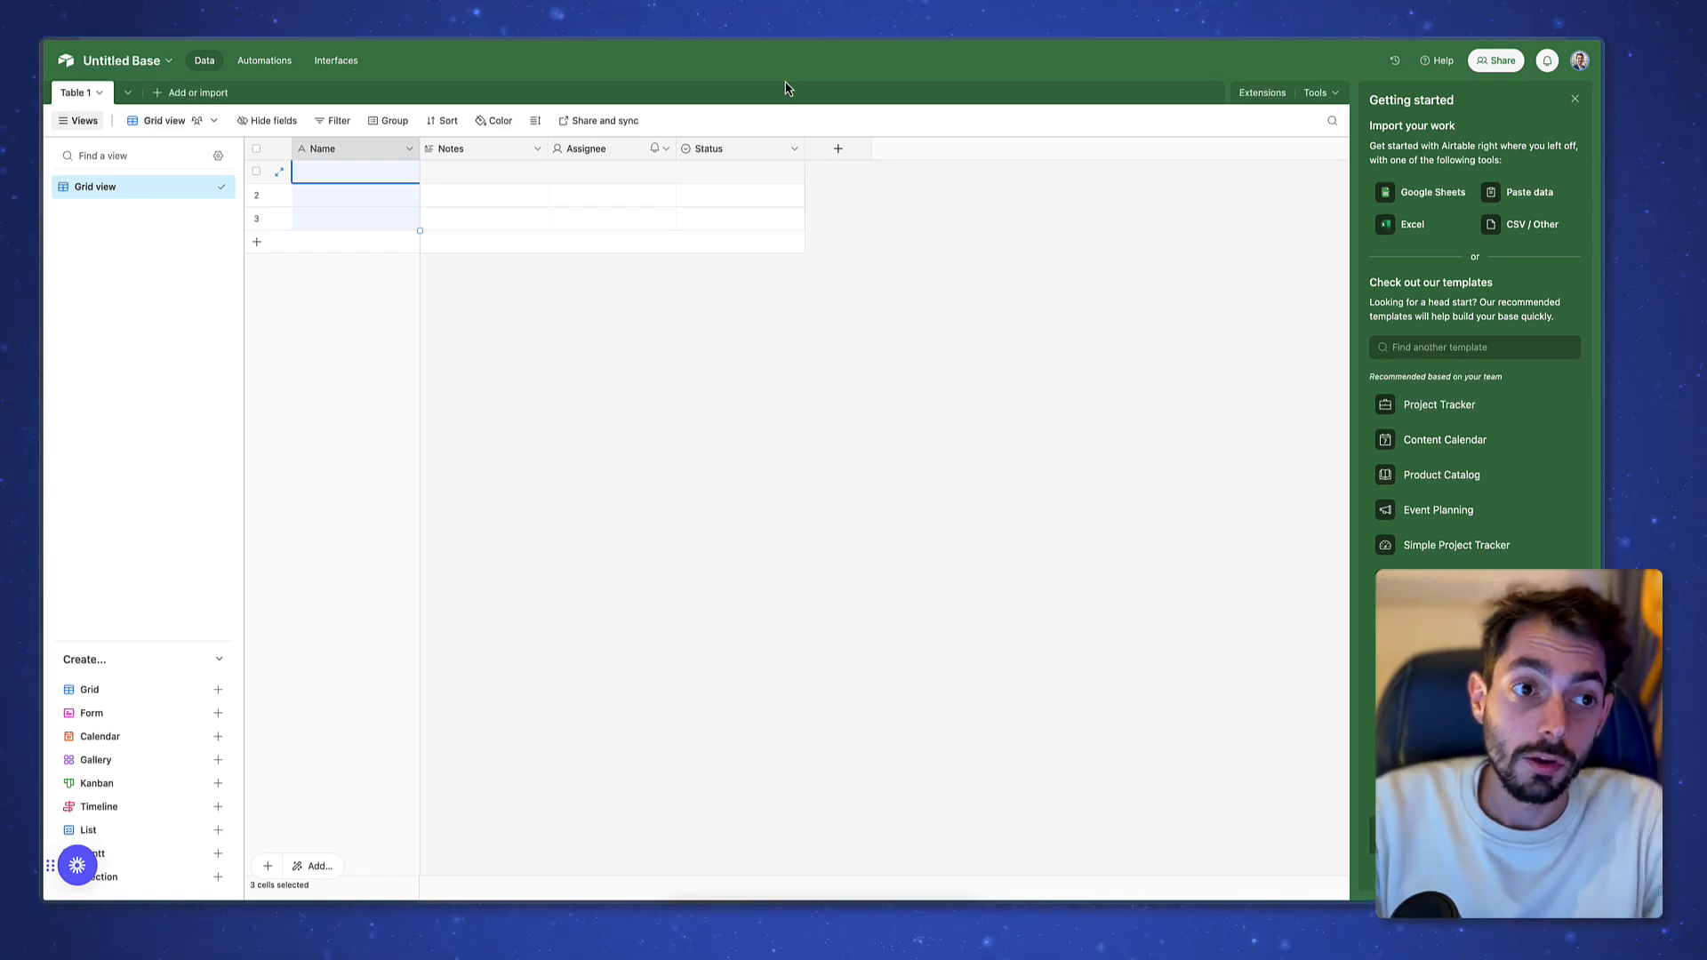
# Rename the base to Base Demo, with a red theme and a new icon
pyautogui.click(169, 62)
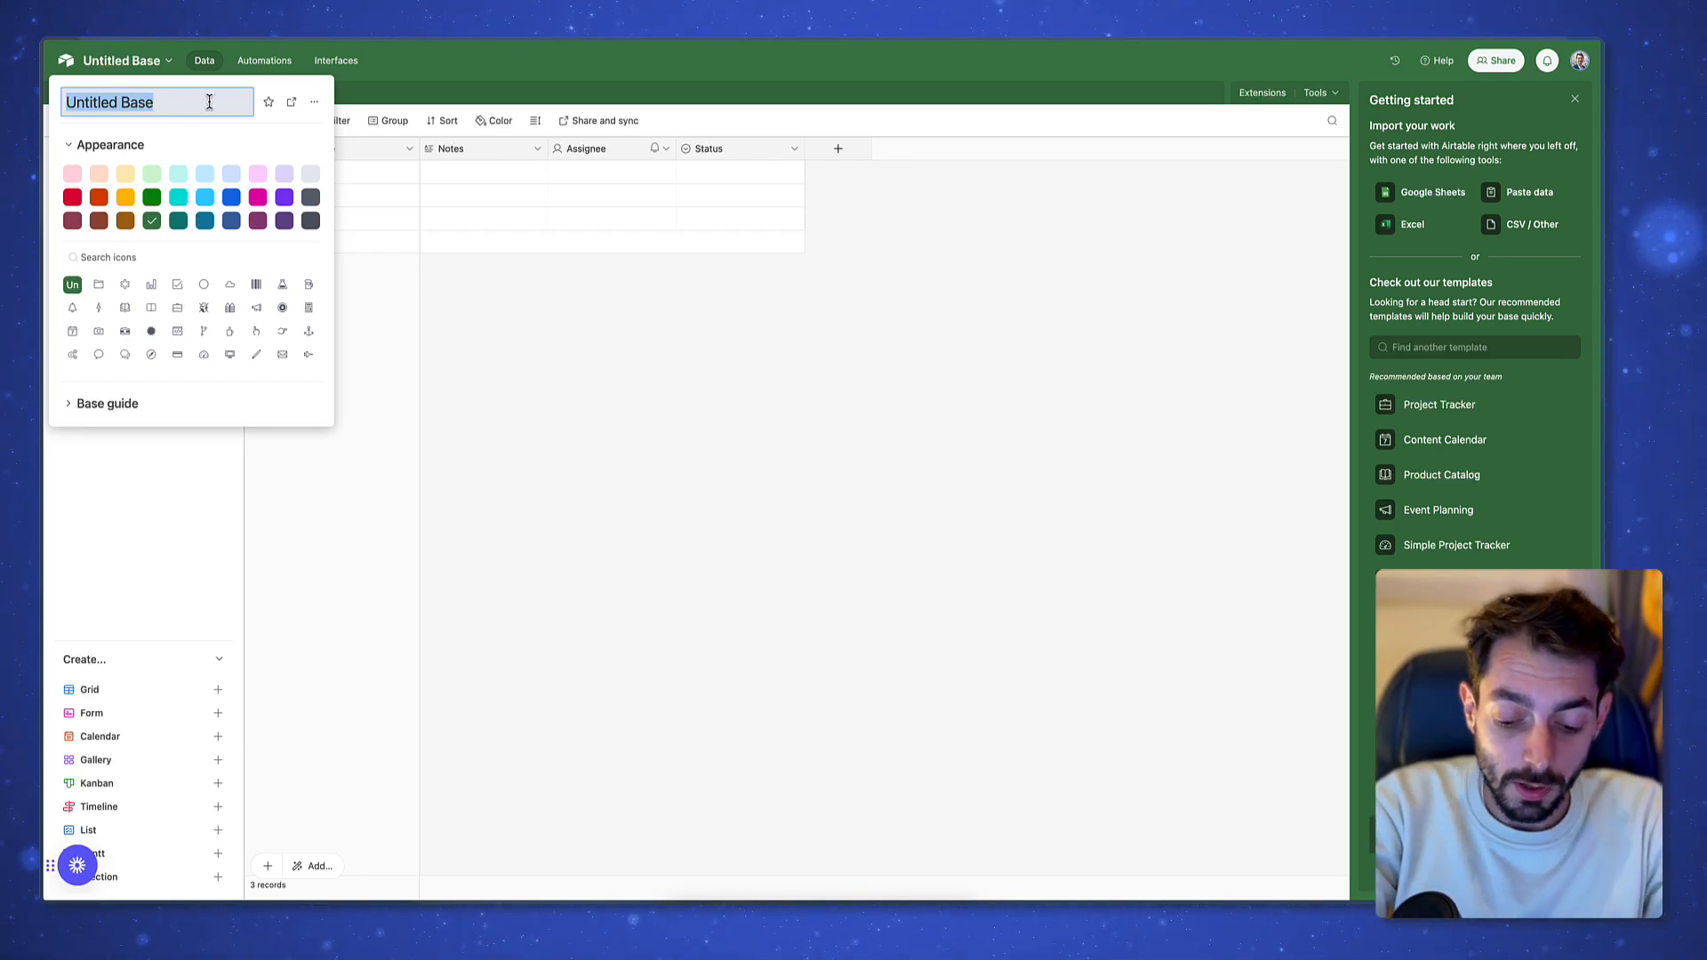
pyautogui.write('Base Demo')
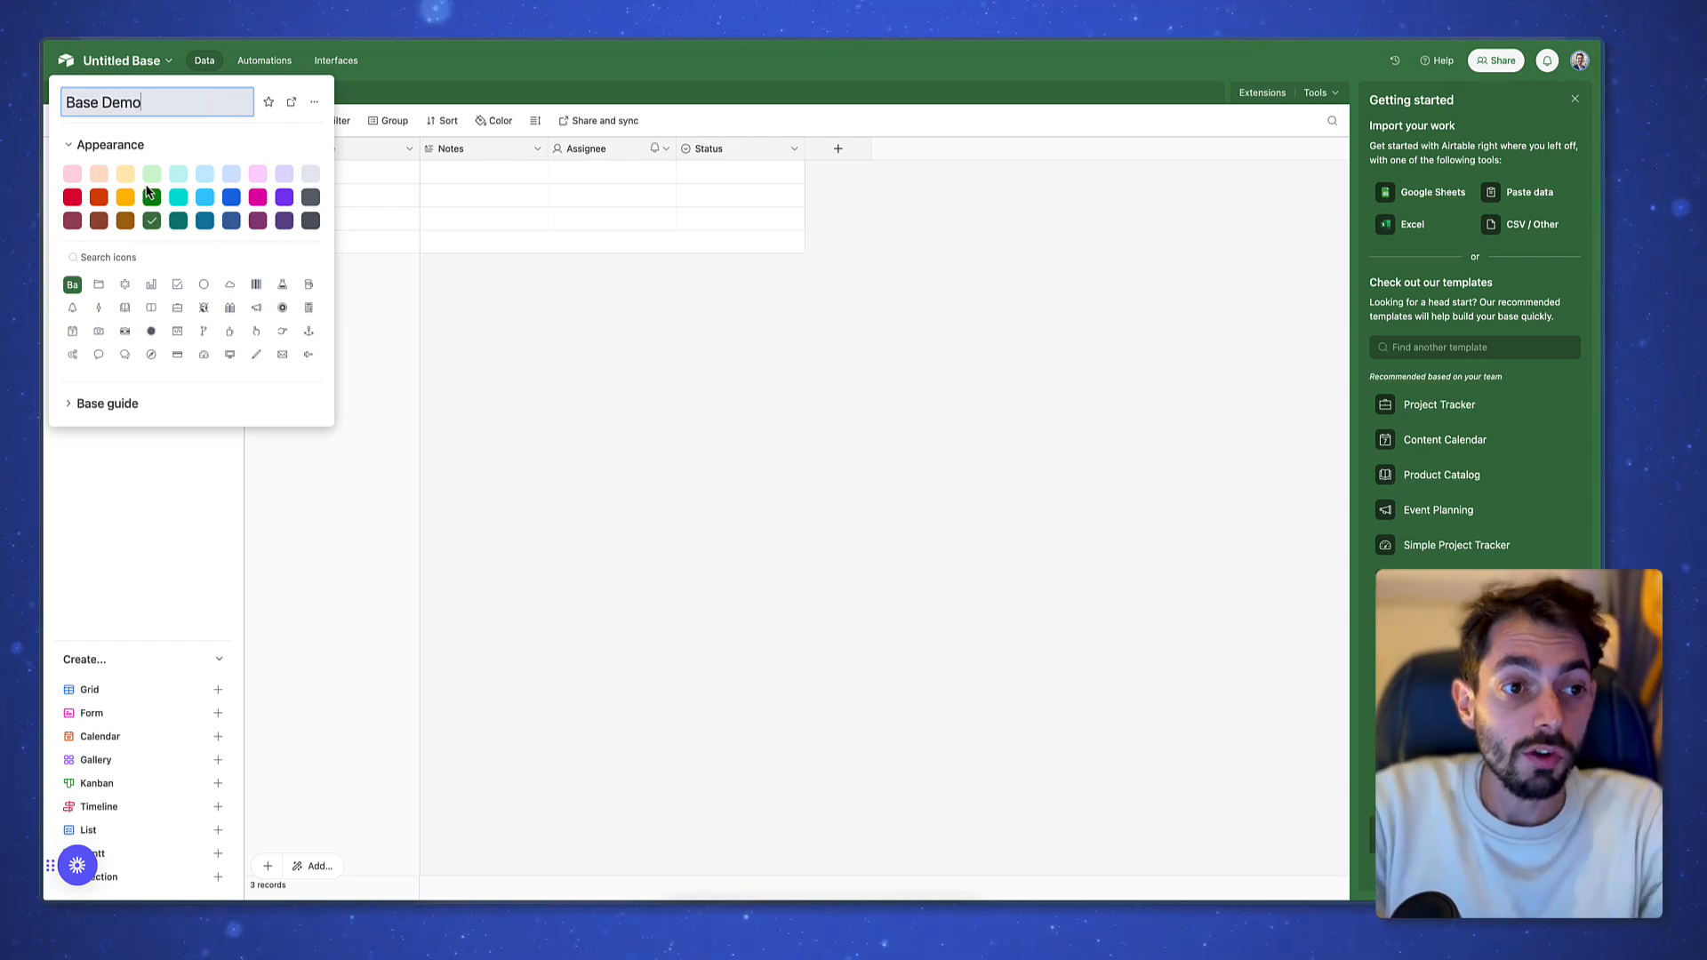
pyautogui.click(73, 197)
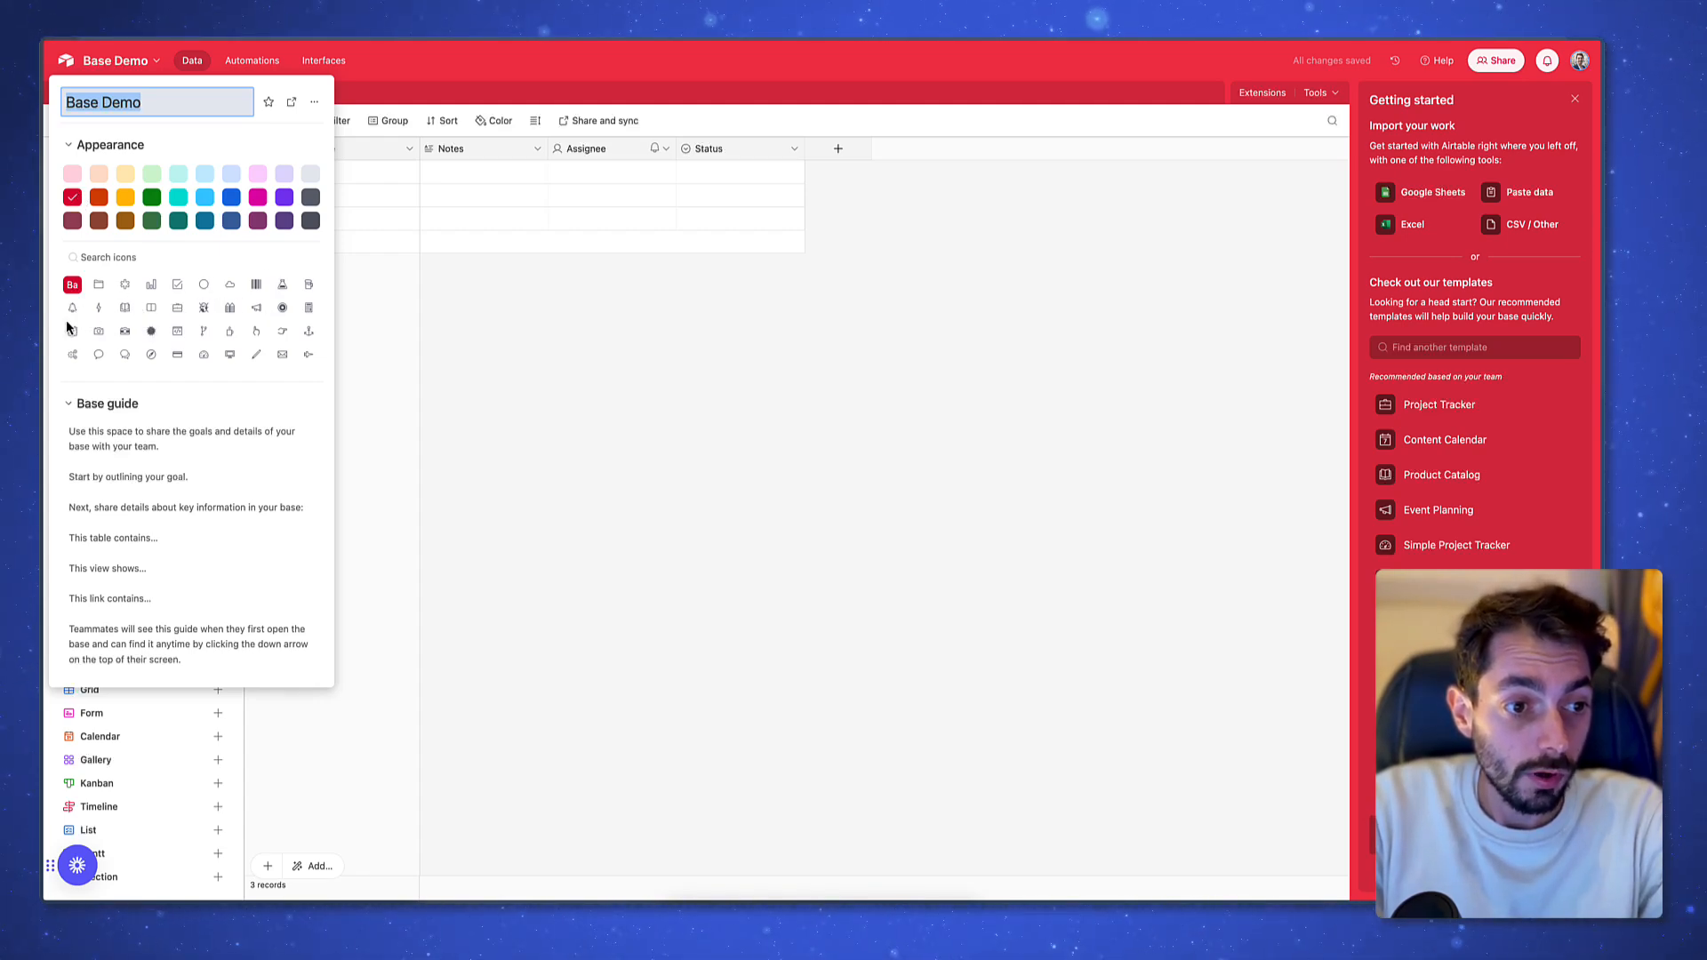
pyautogui.click(124, 285)
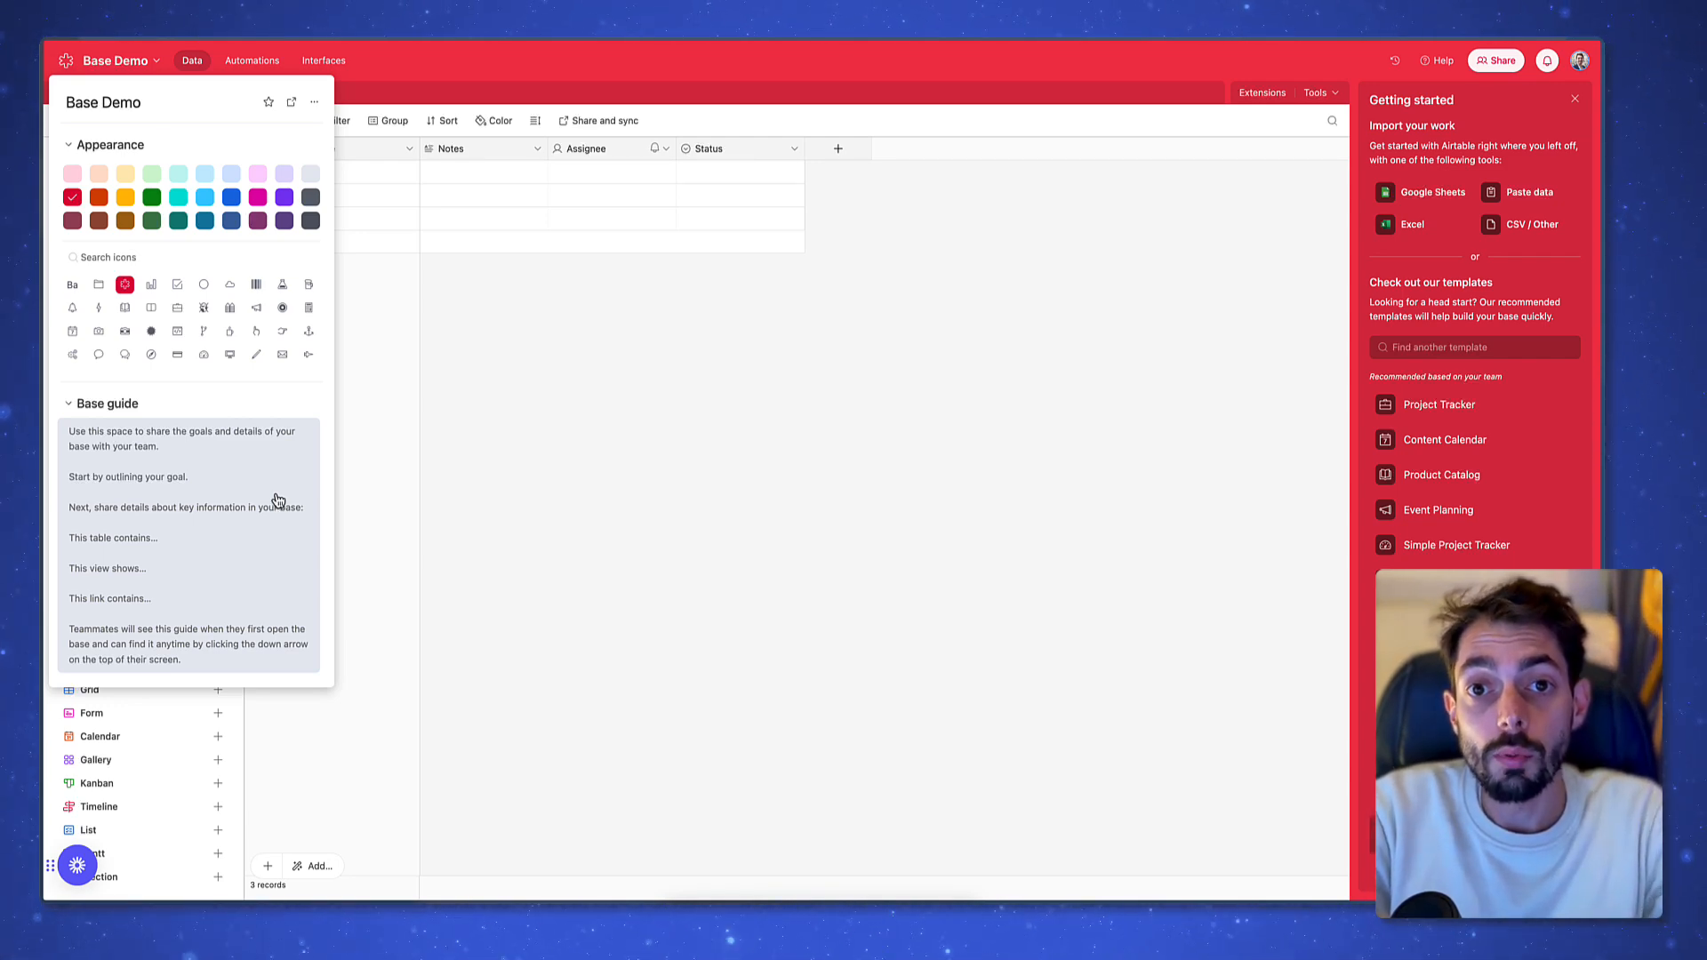
# Set the base guide to 'Base de données servant de démonstration pour Youtube'
pyautogui.click(276, 496)
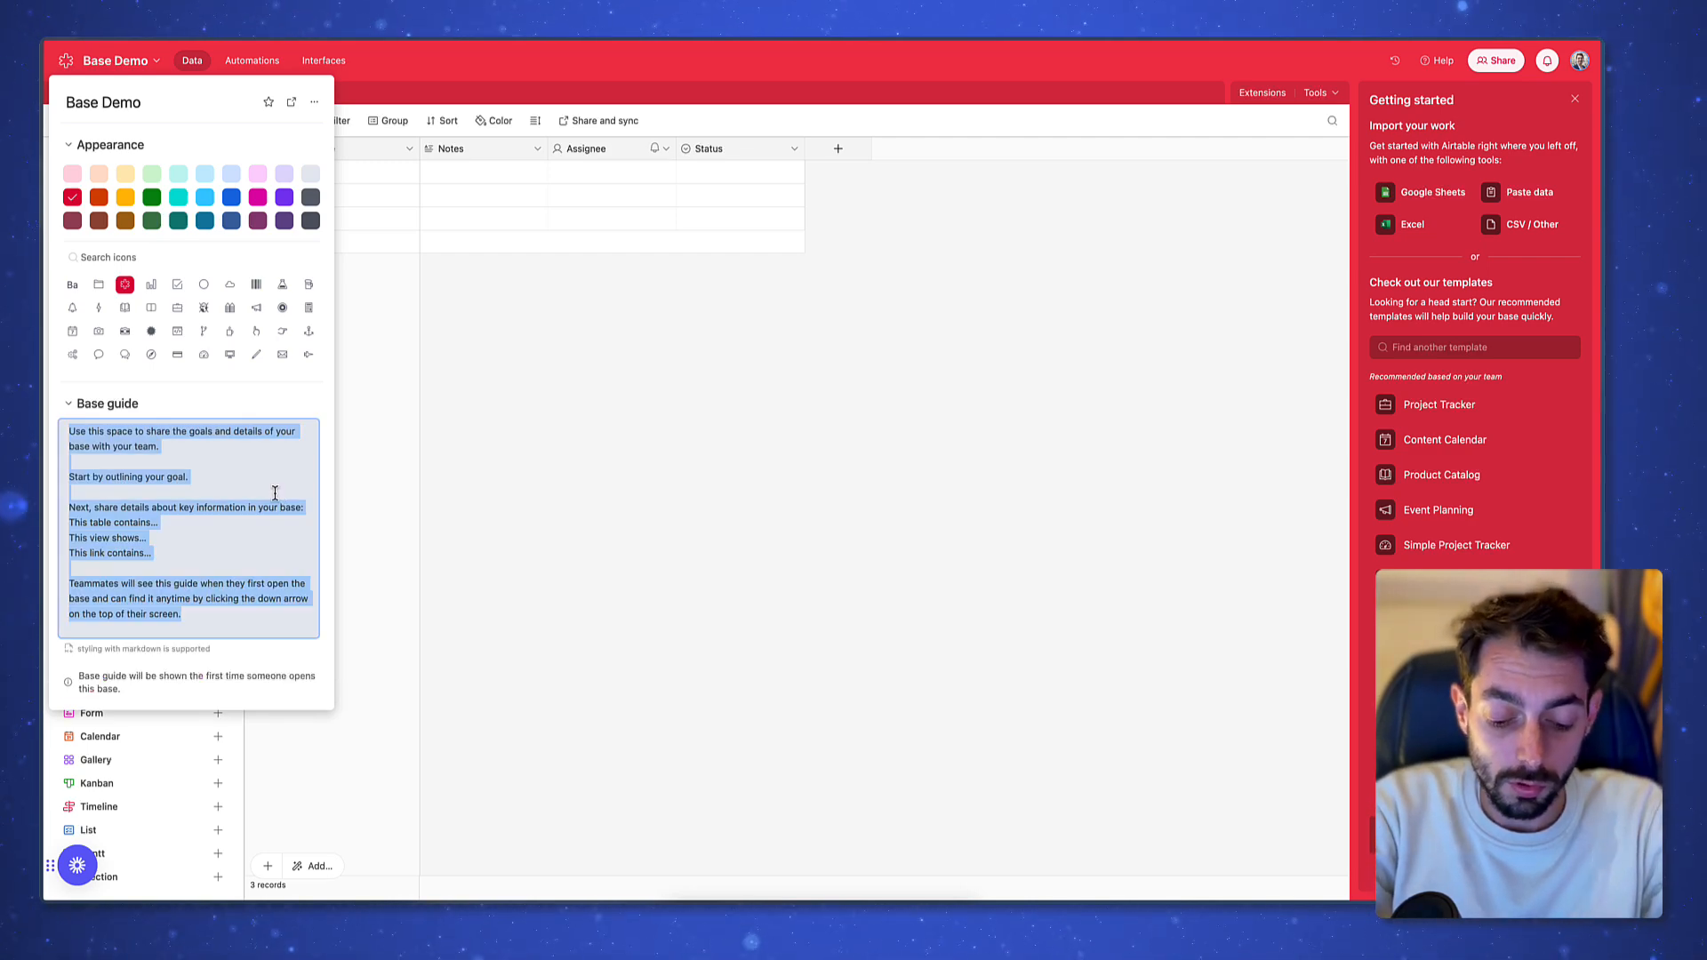
pyautogui.write('Base de données servant de démonstra')
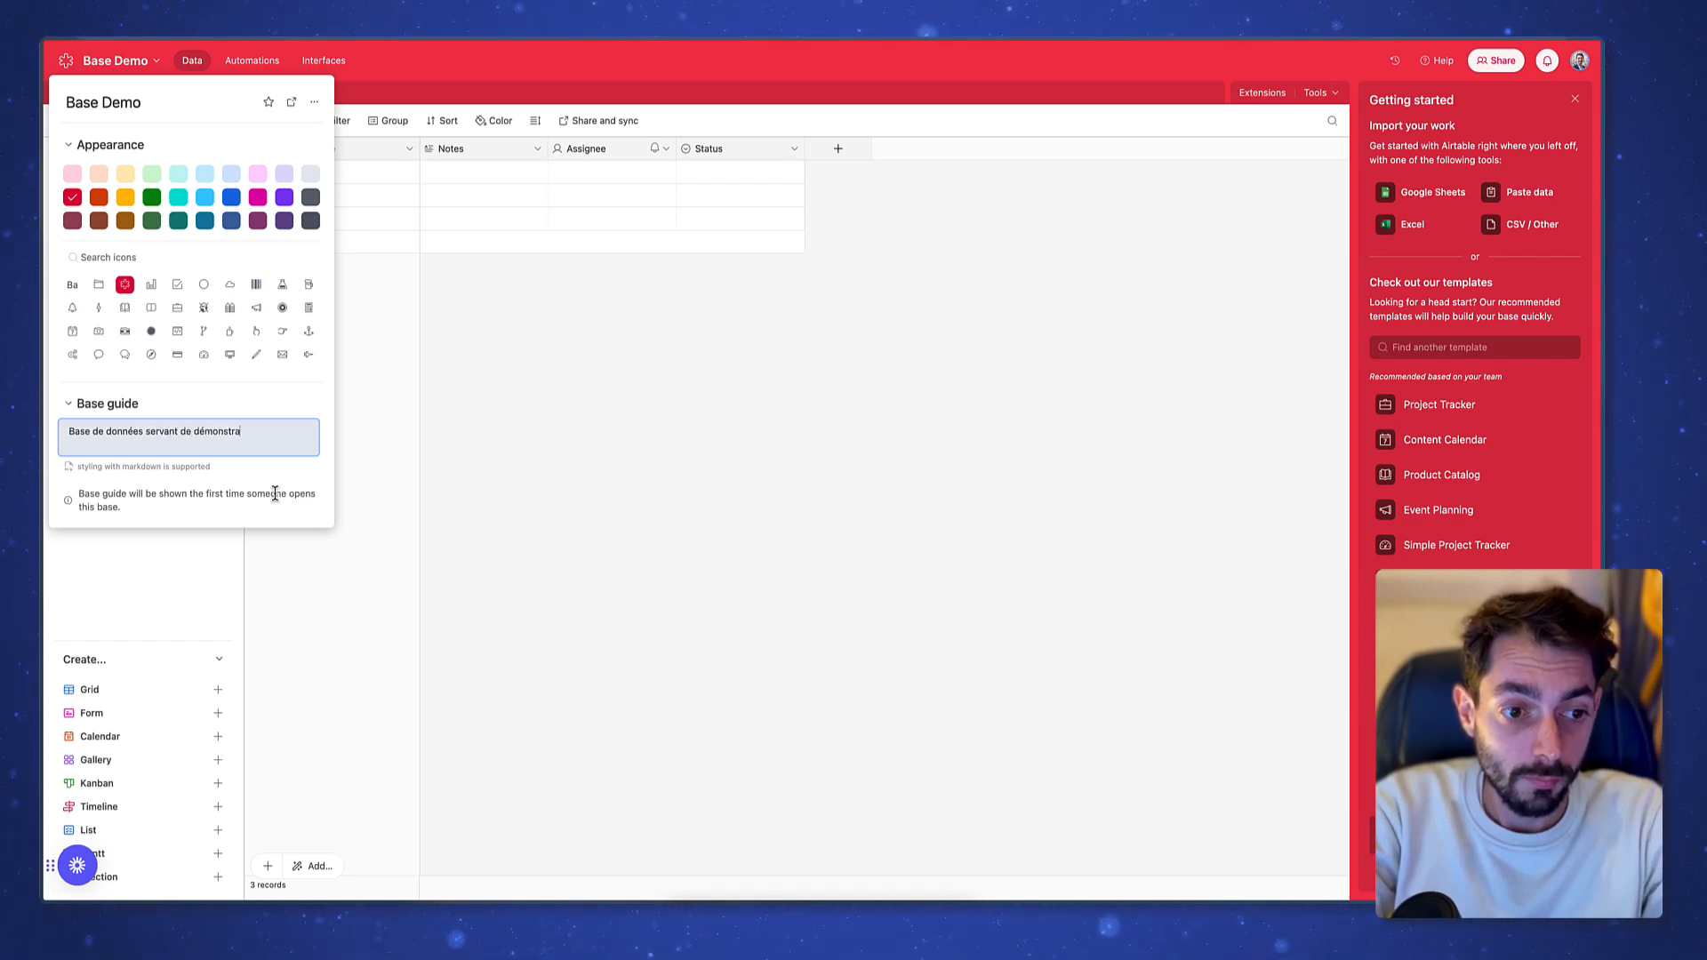
pyautogui.write('tion pour Youtube')
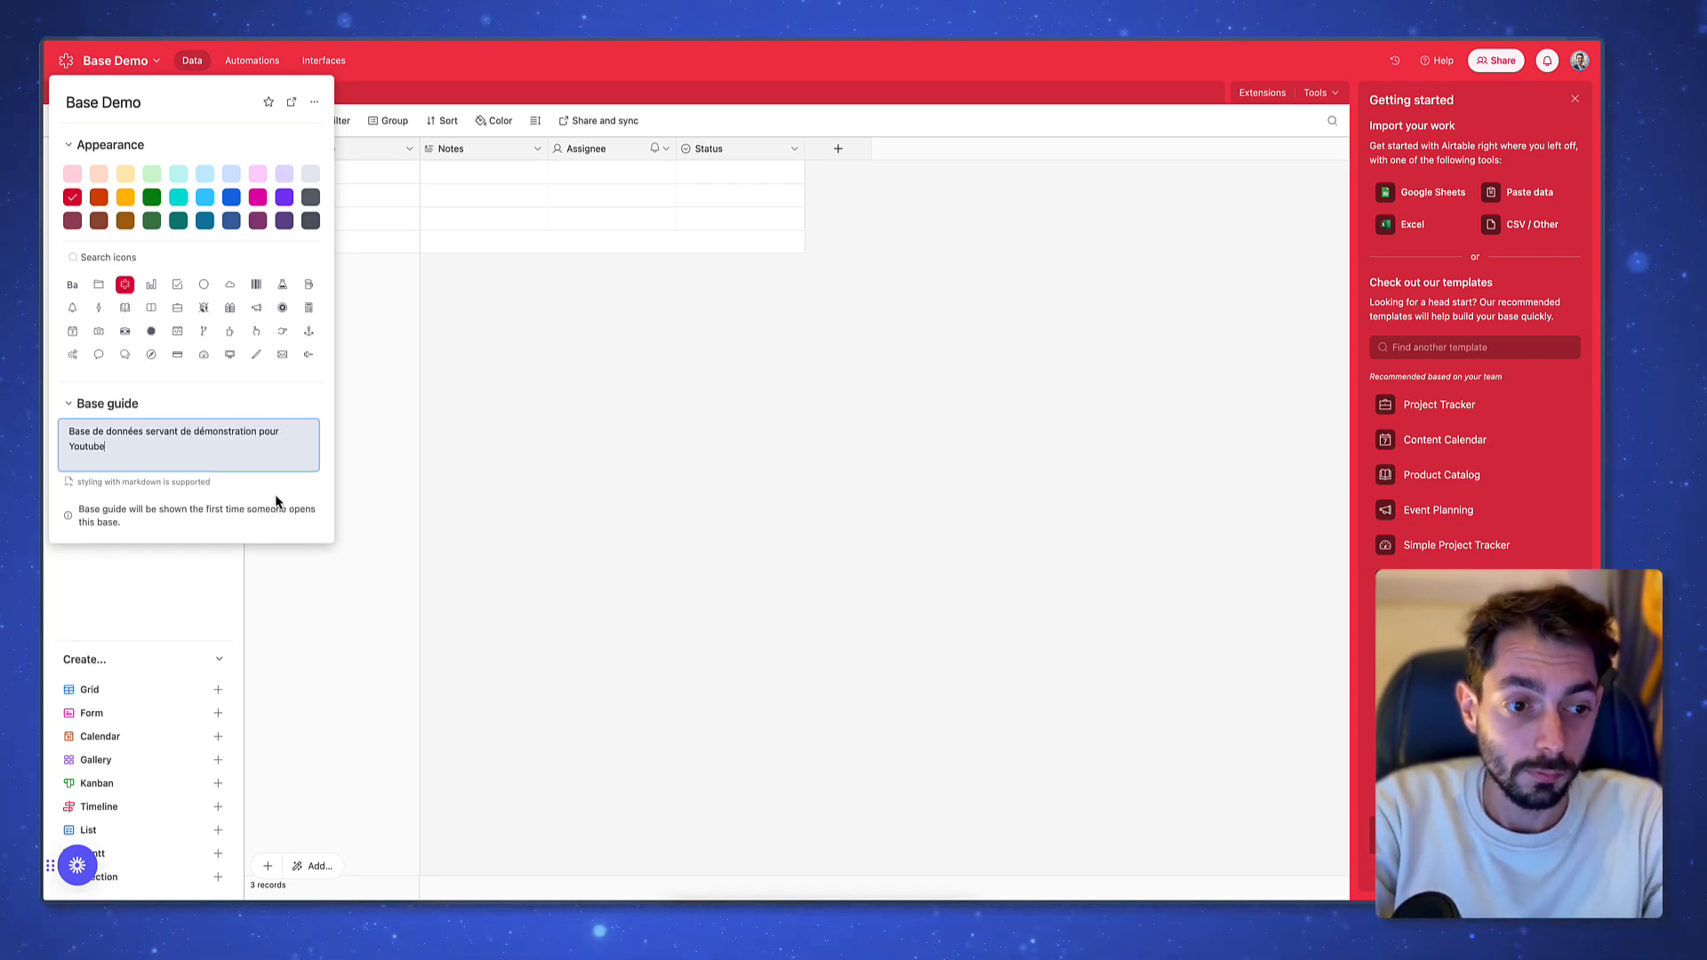
pyautogui.click(867, 519)
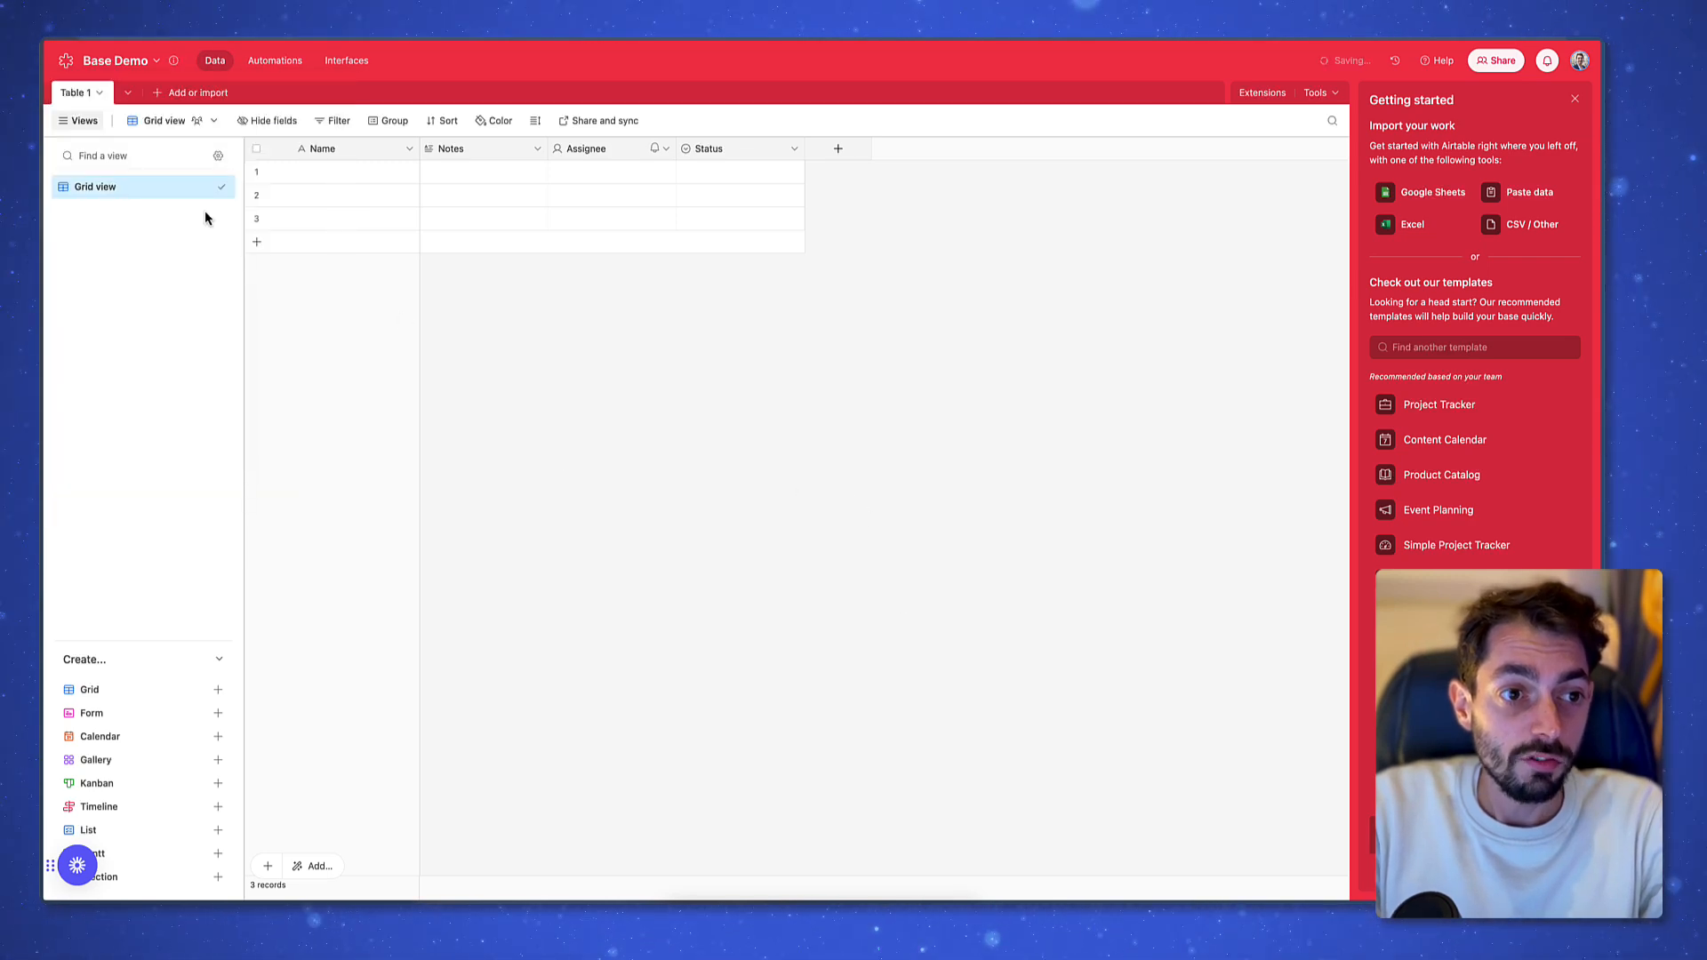
# Check the base info popover, then close the Getting started side panel
pyautogui.click(175, 66)
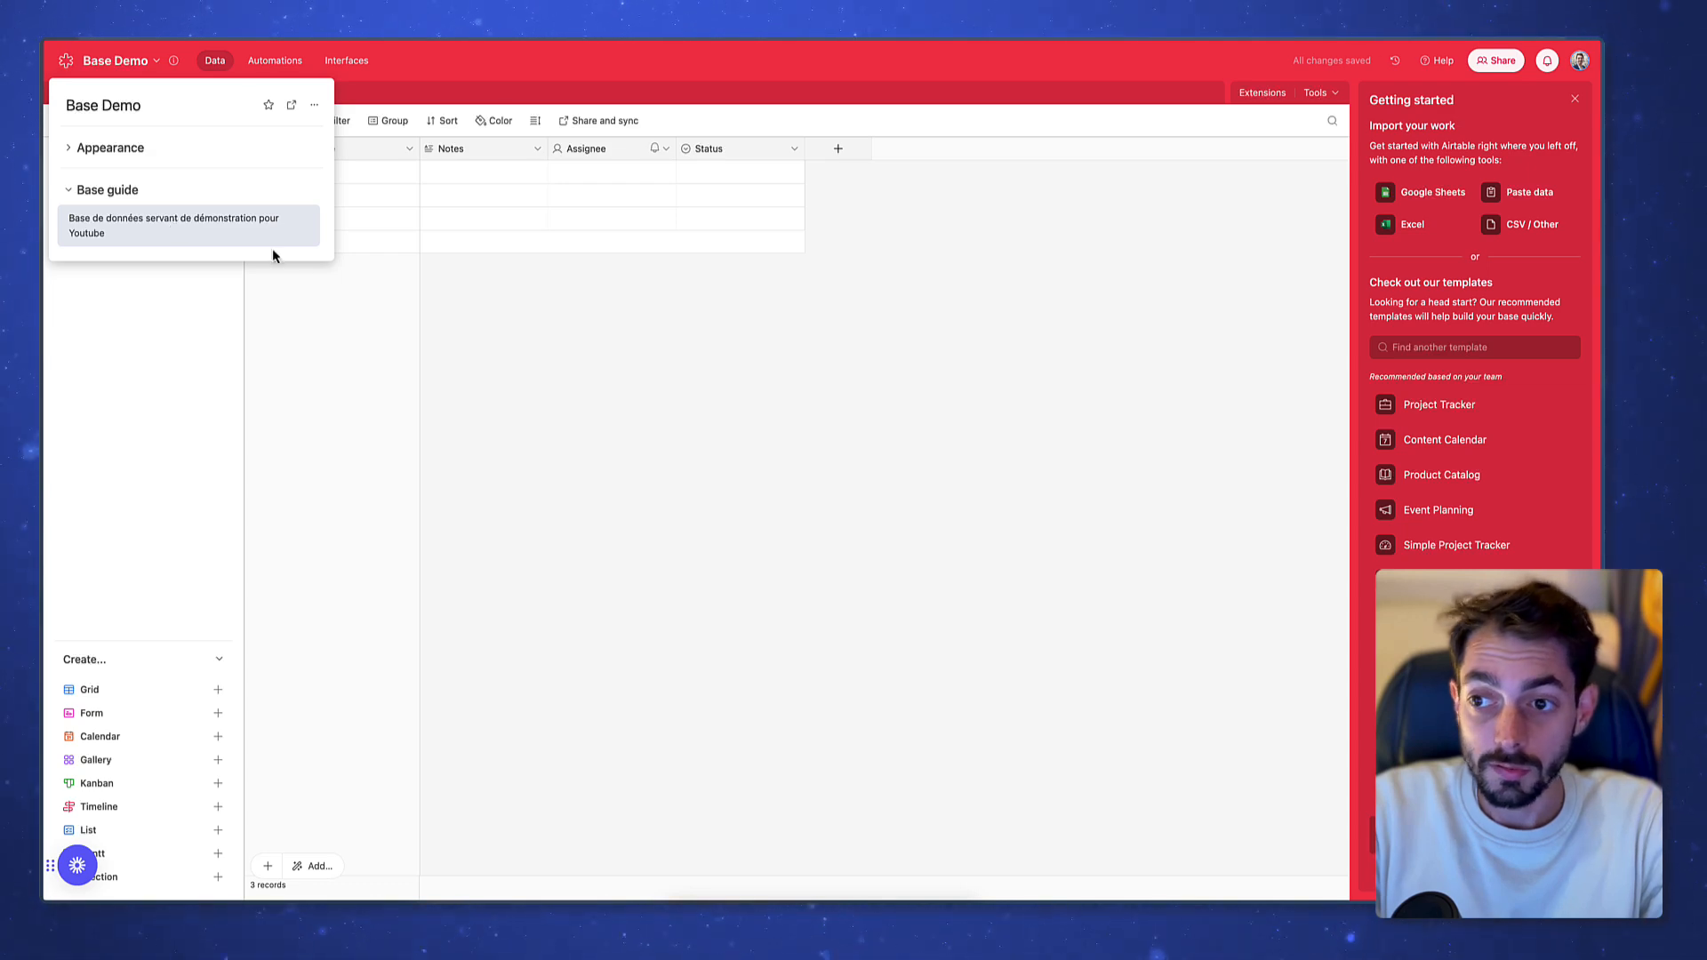
pyautogui.click(660, 387)
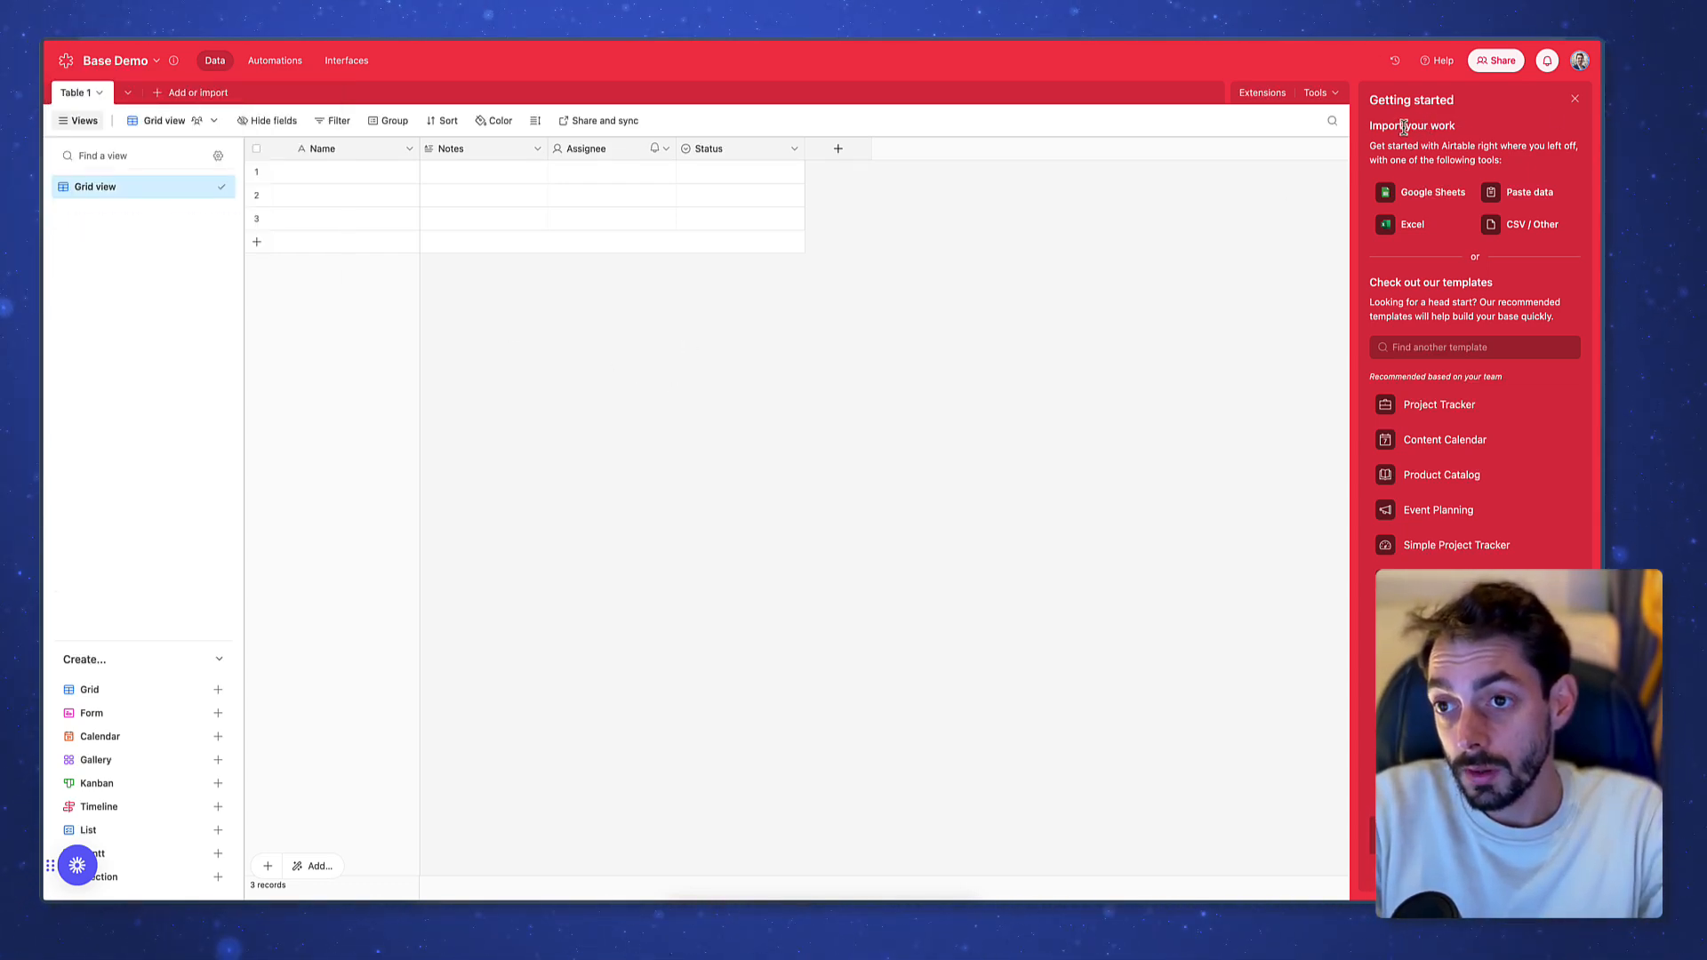
pyautogui.moveTo(1403, 126); pyautogui.dragTo(1532, 160)
pyautogui.click(1532, 160)
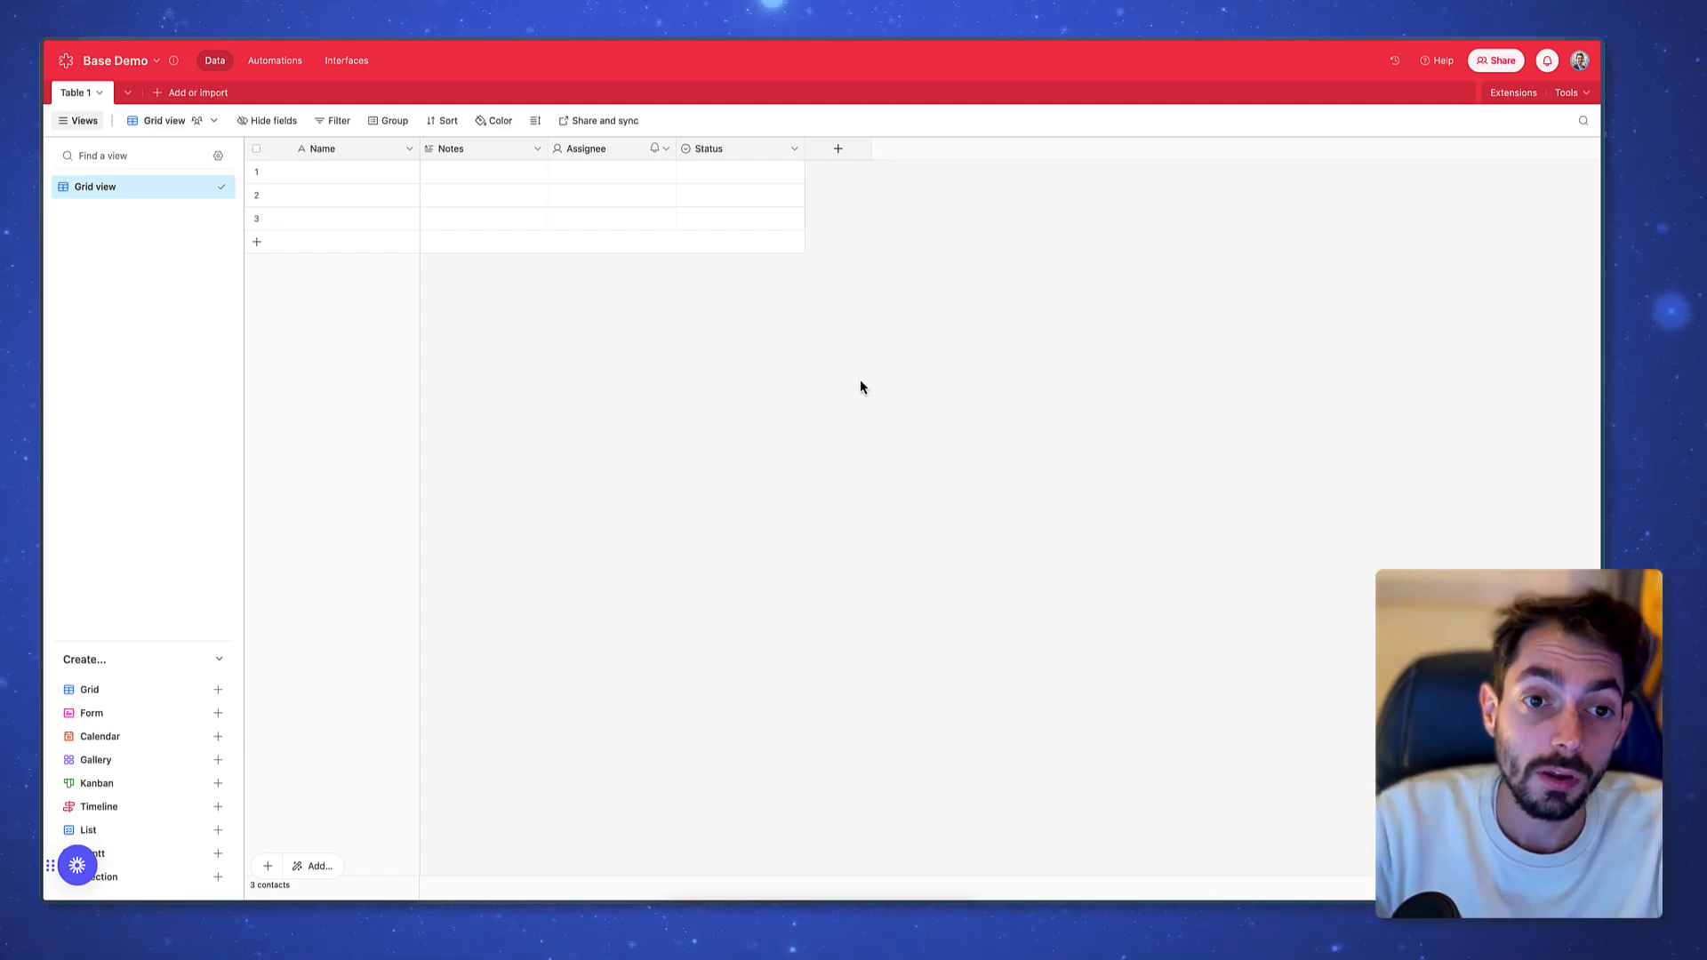
# Rename the Table 1 tab to Contacts
pyautogui.doubleClick(85, 95)
pyautogui.write('Contacts')
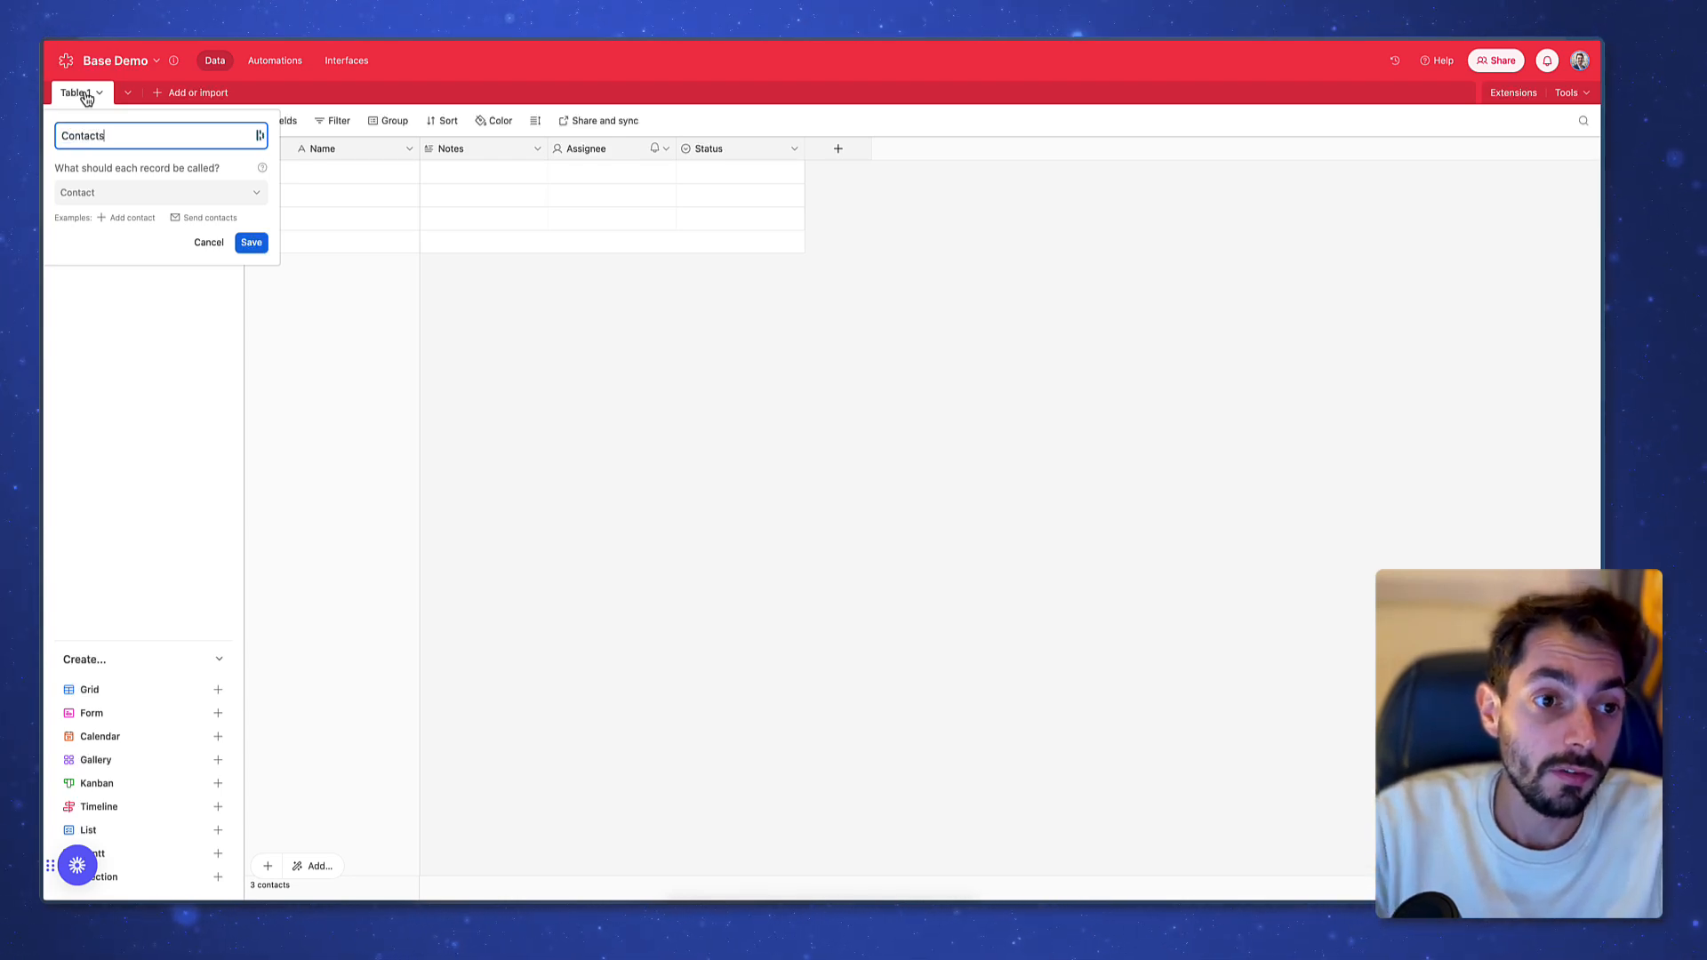
pyautogui.click(251, 241)
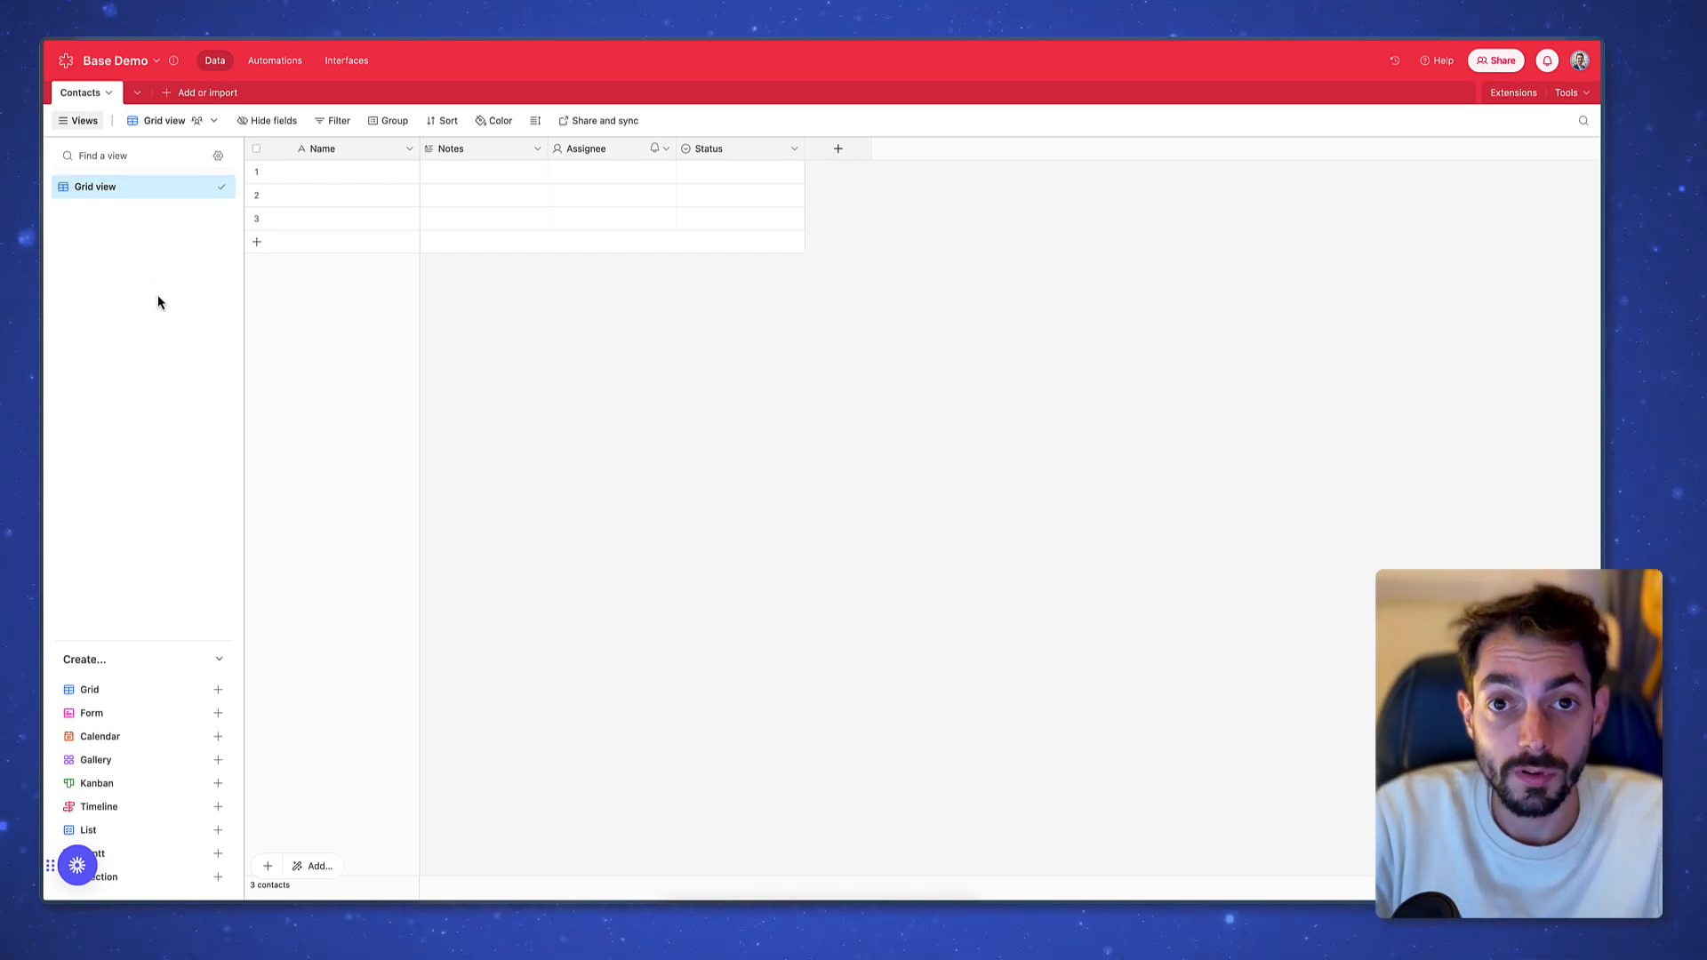
# Open the Notes field editor and scroll through the full list of field types
pyautogui.rightClick(478, 152)
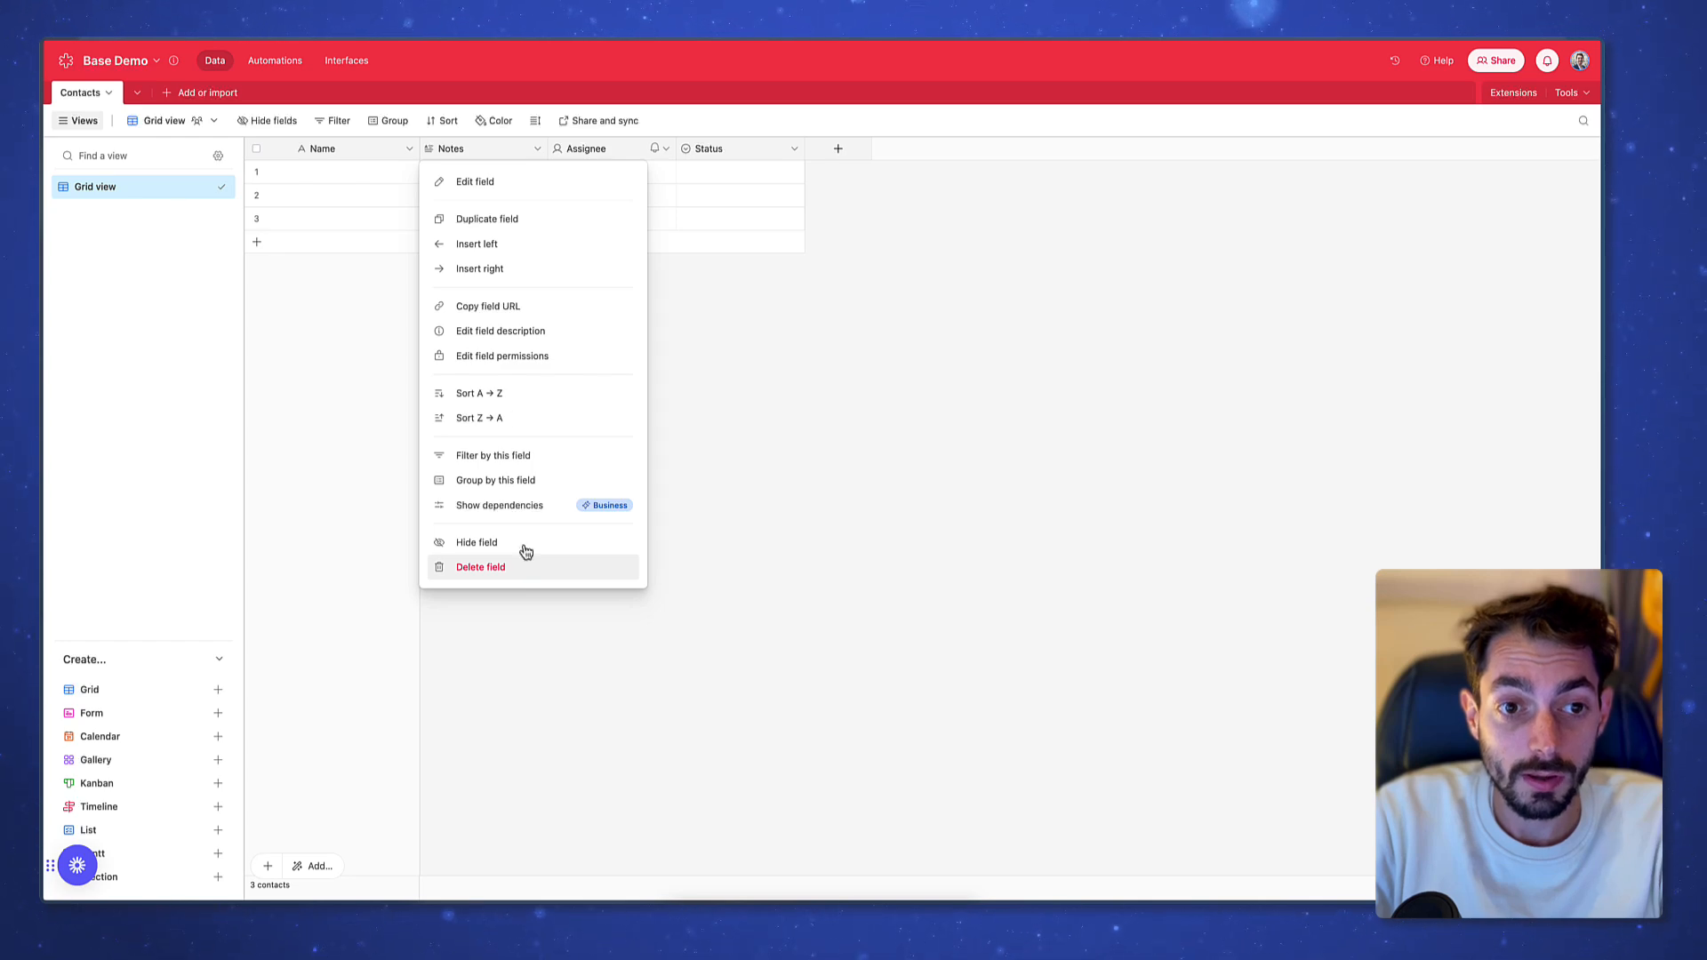
pyautogui.doubleClick(482, 153)
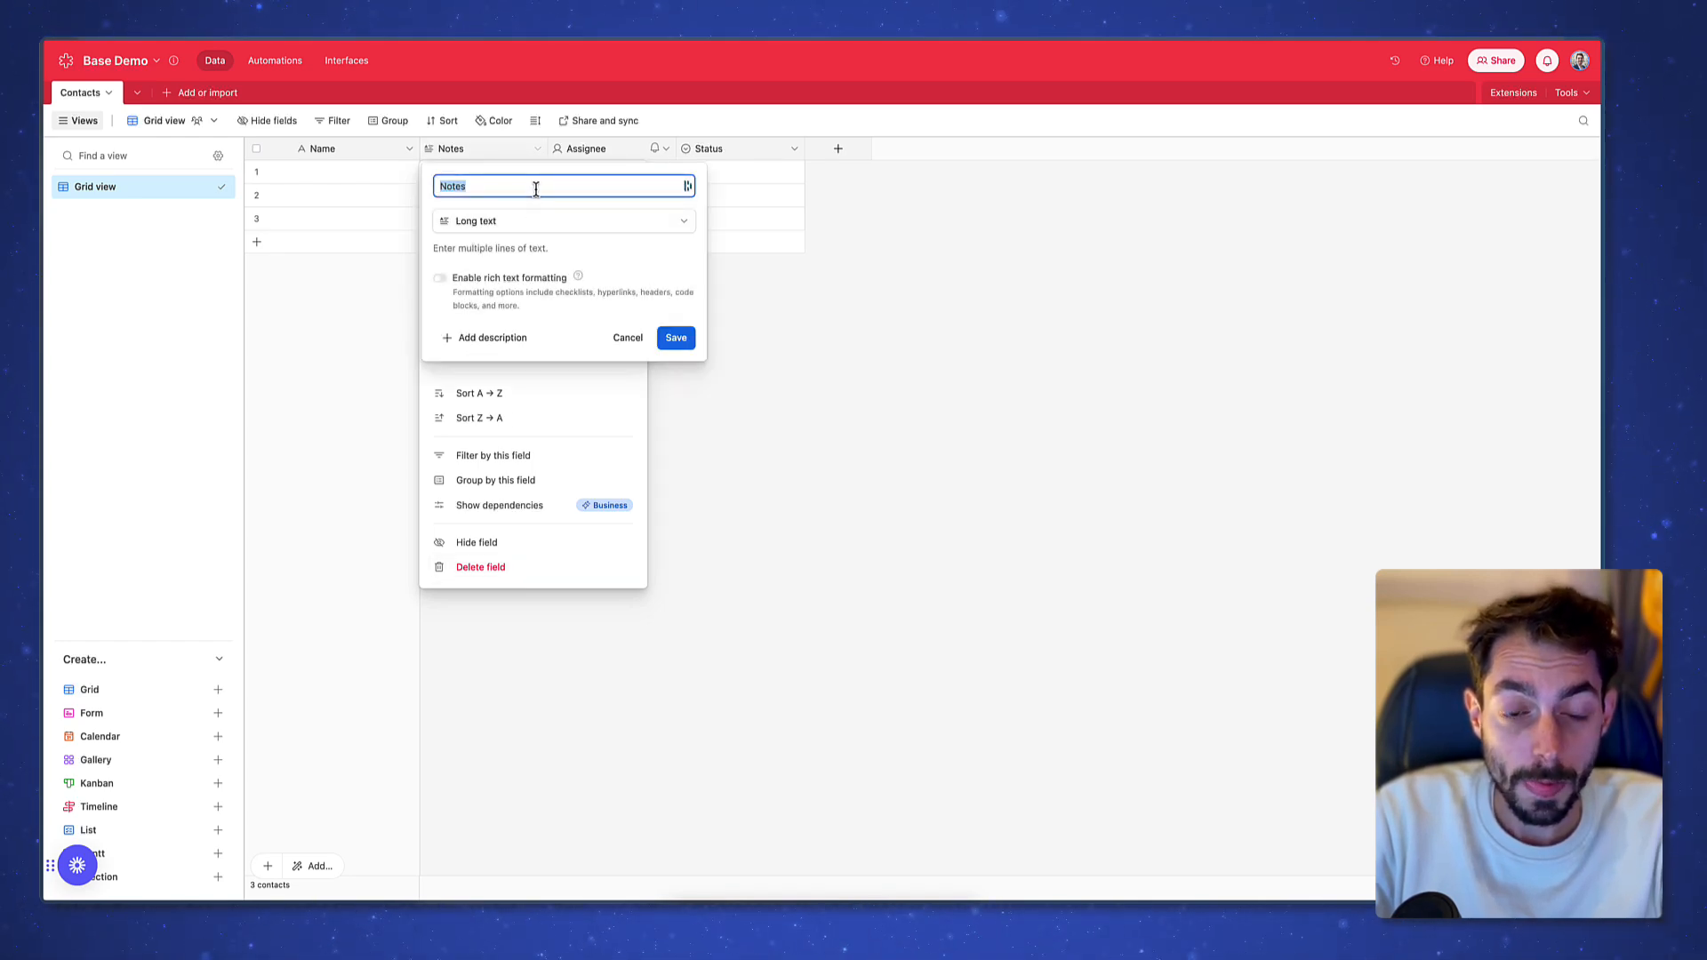
pyautogui.click(577, 228)
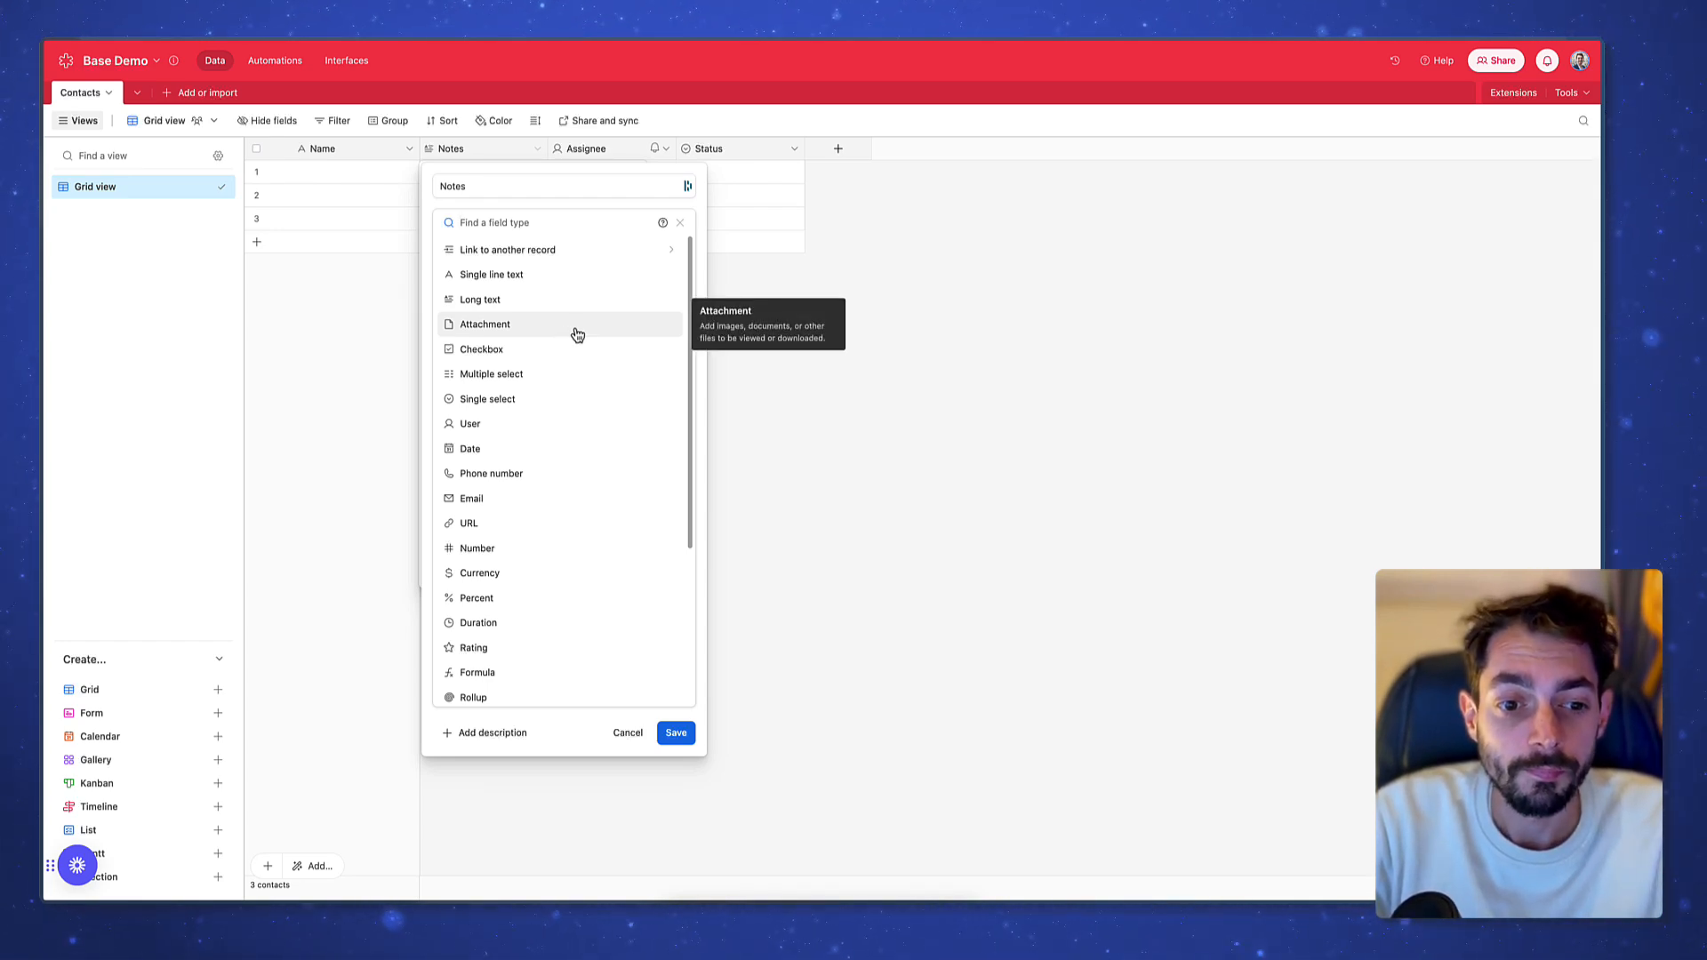
pyautogui.scroll(-1, 589, 350)
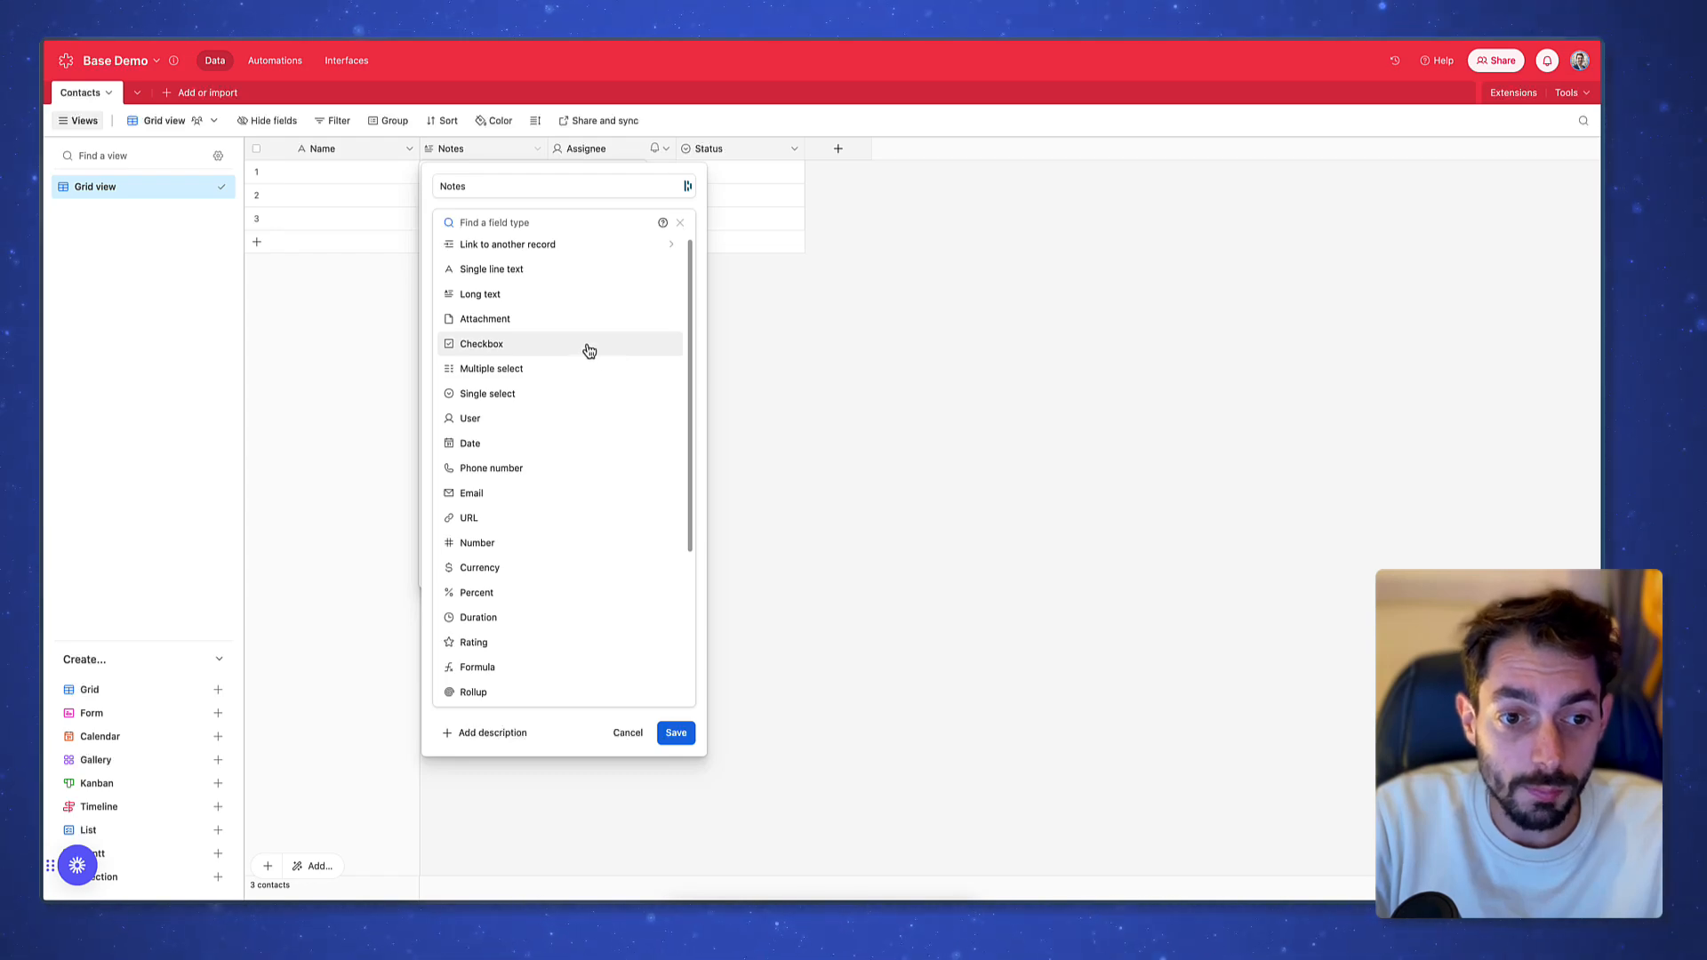
pyautogui.scroll(-1, 582, 364)
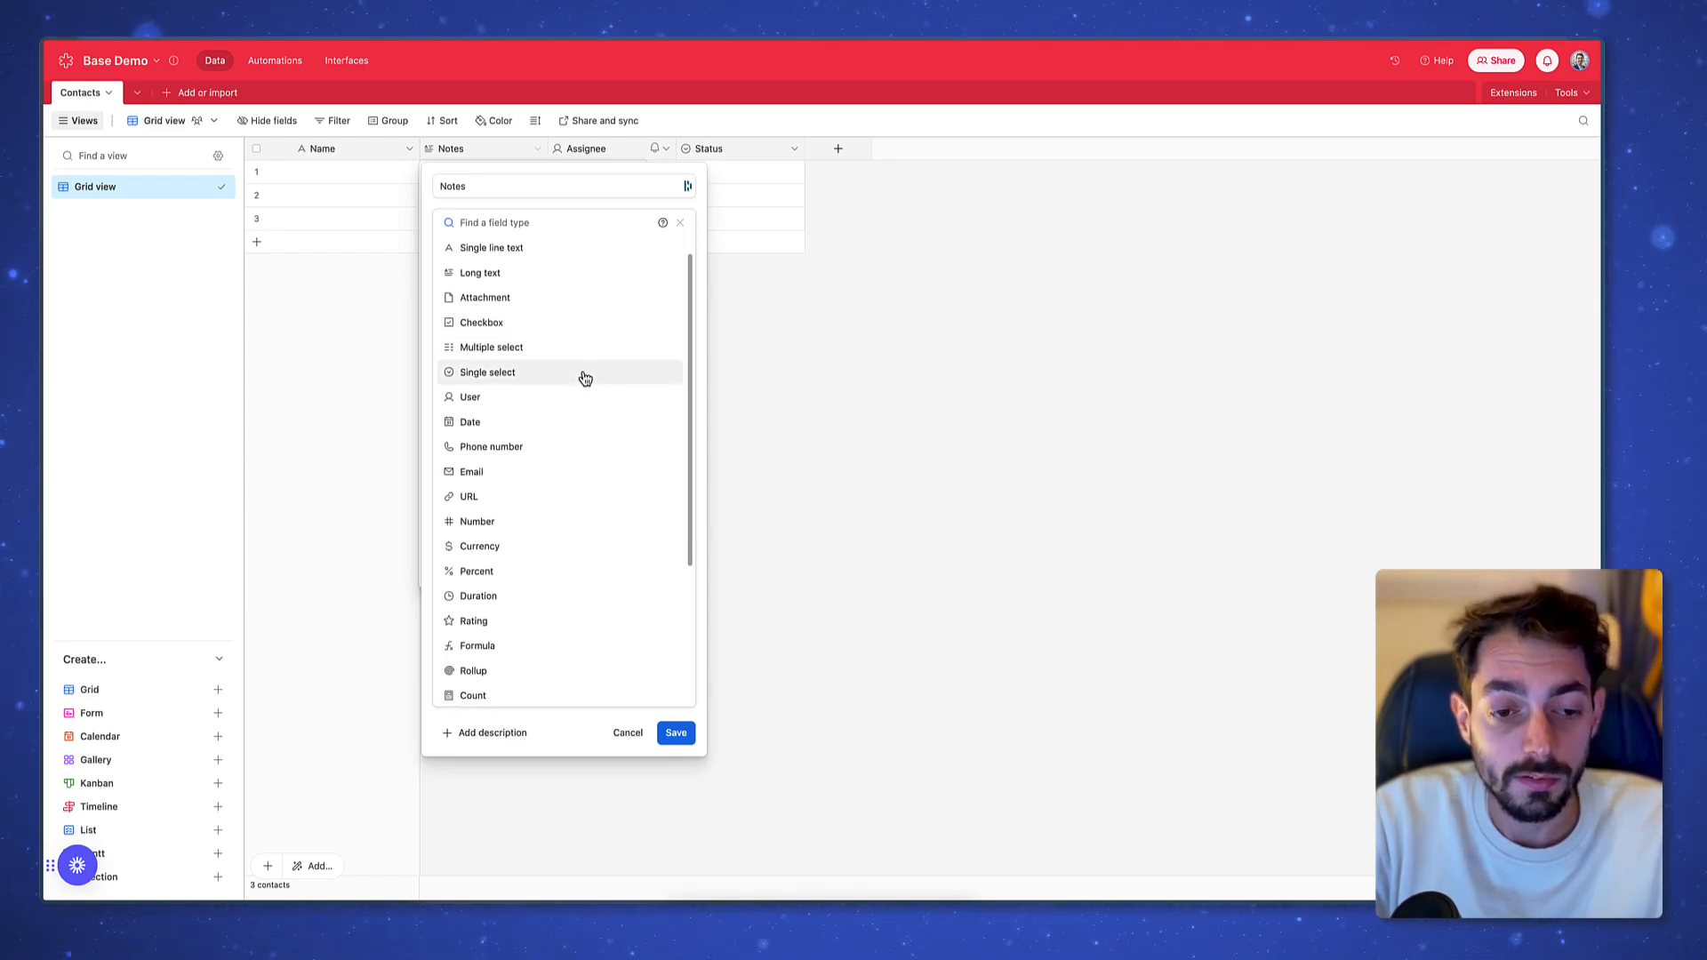
pyautogui.scroll(-2, 583, 405)
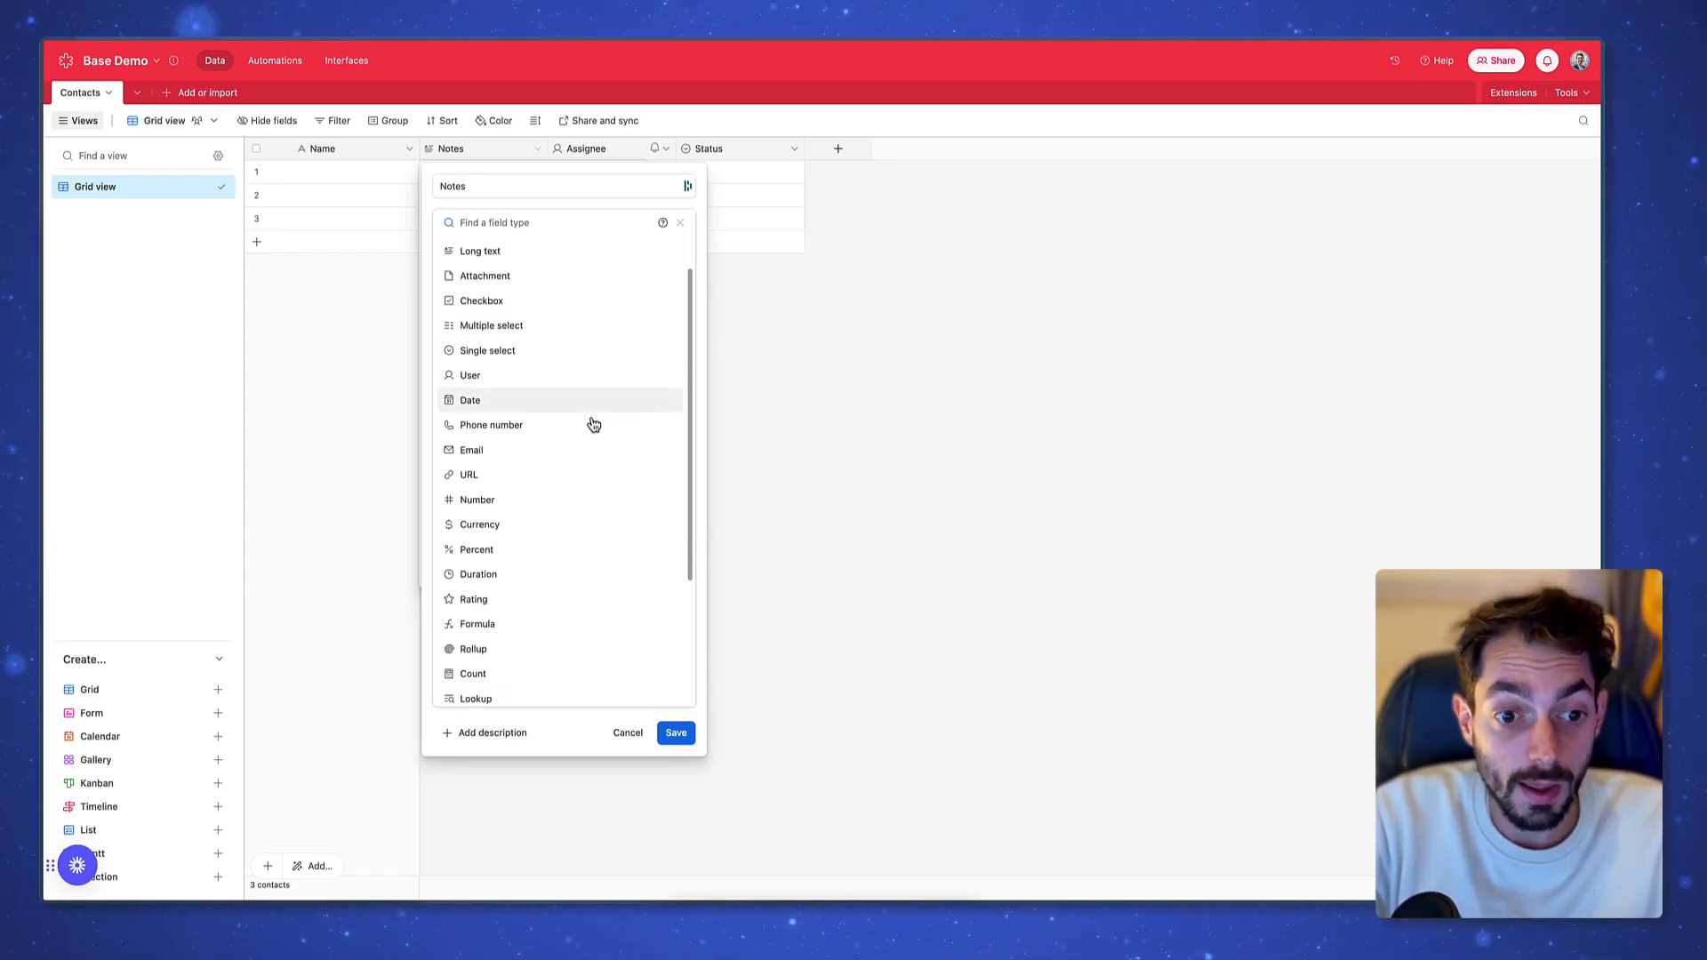
pyautogui.scroll(-3, 591, 449)
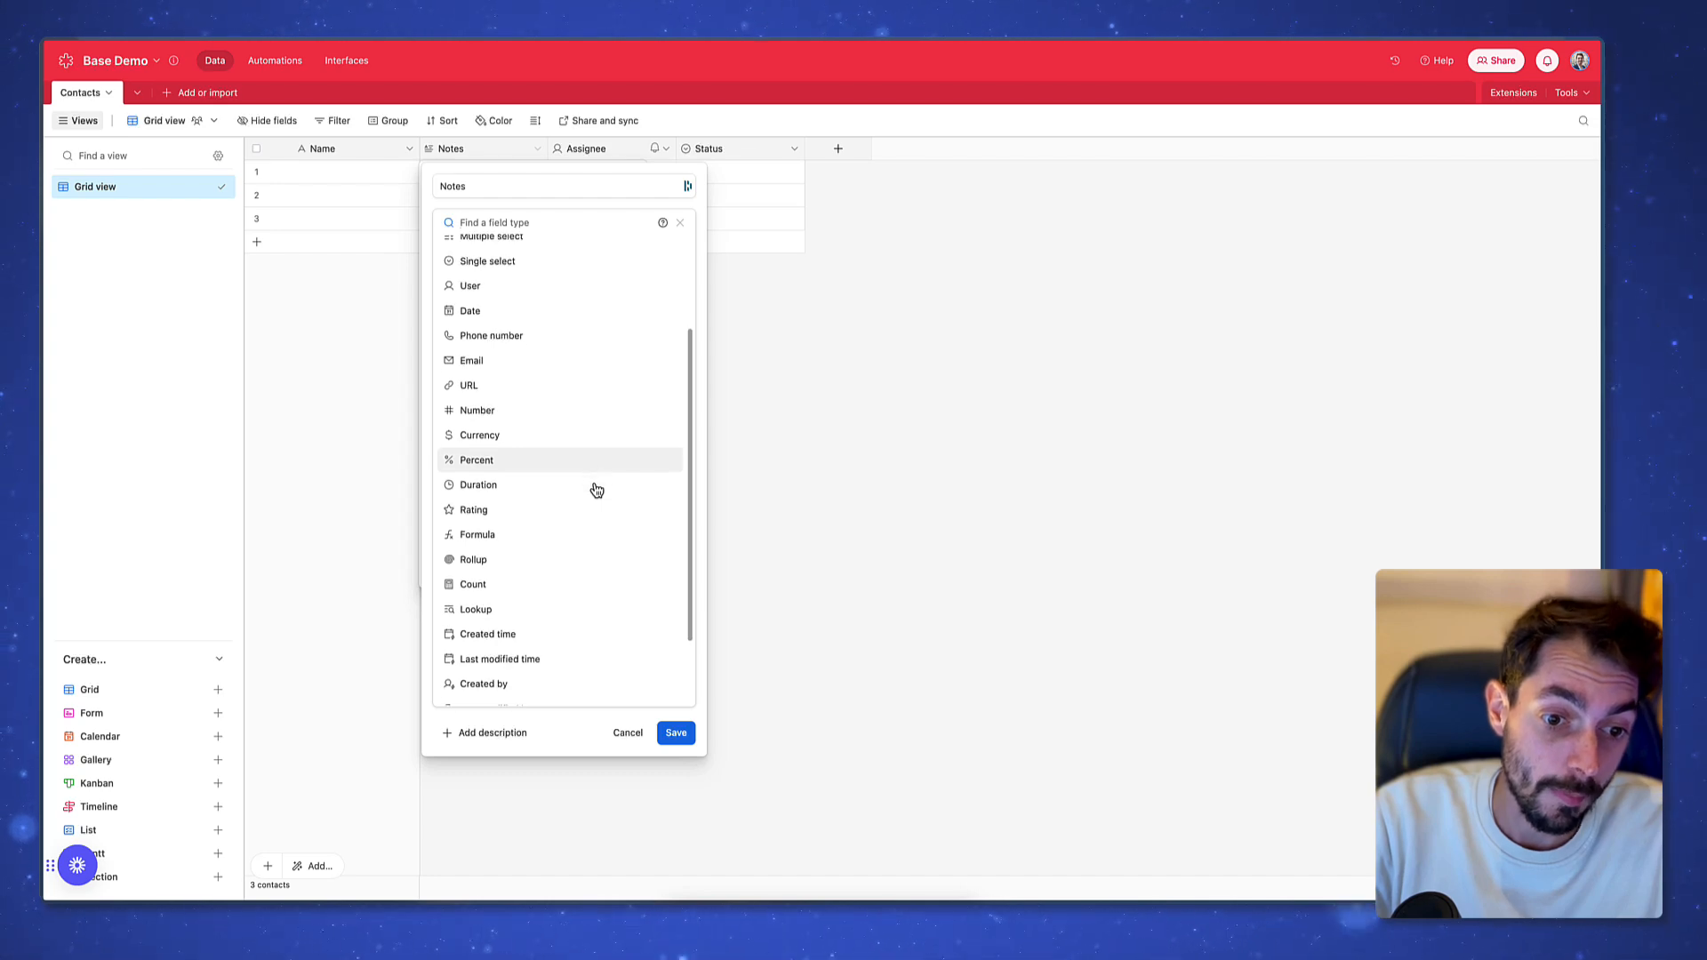
pyautogui.scroll(-3, 592, 484)
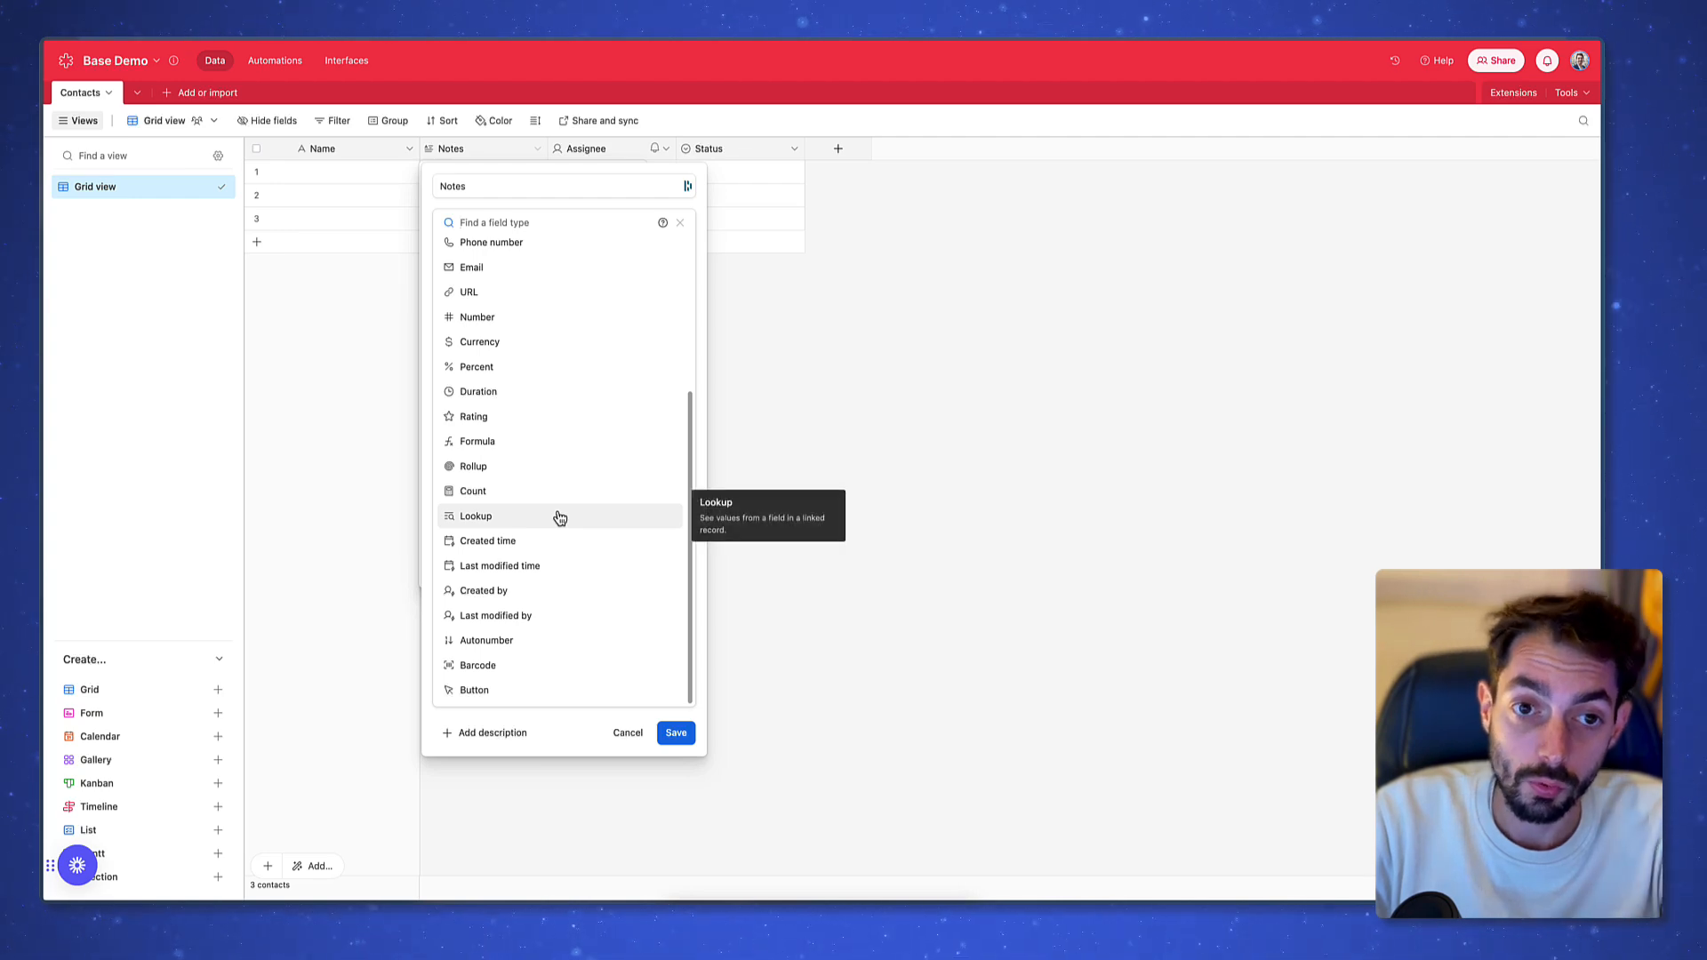
pyautogui.scroll(3, 578, 338)
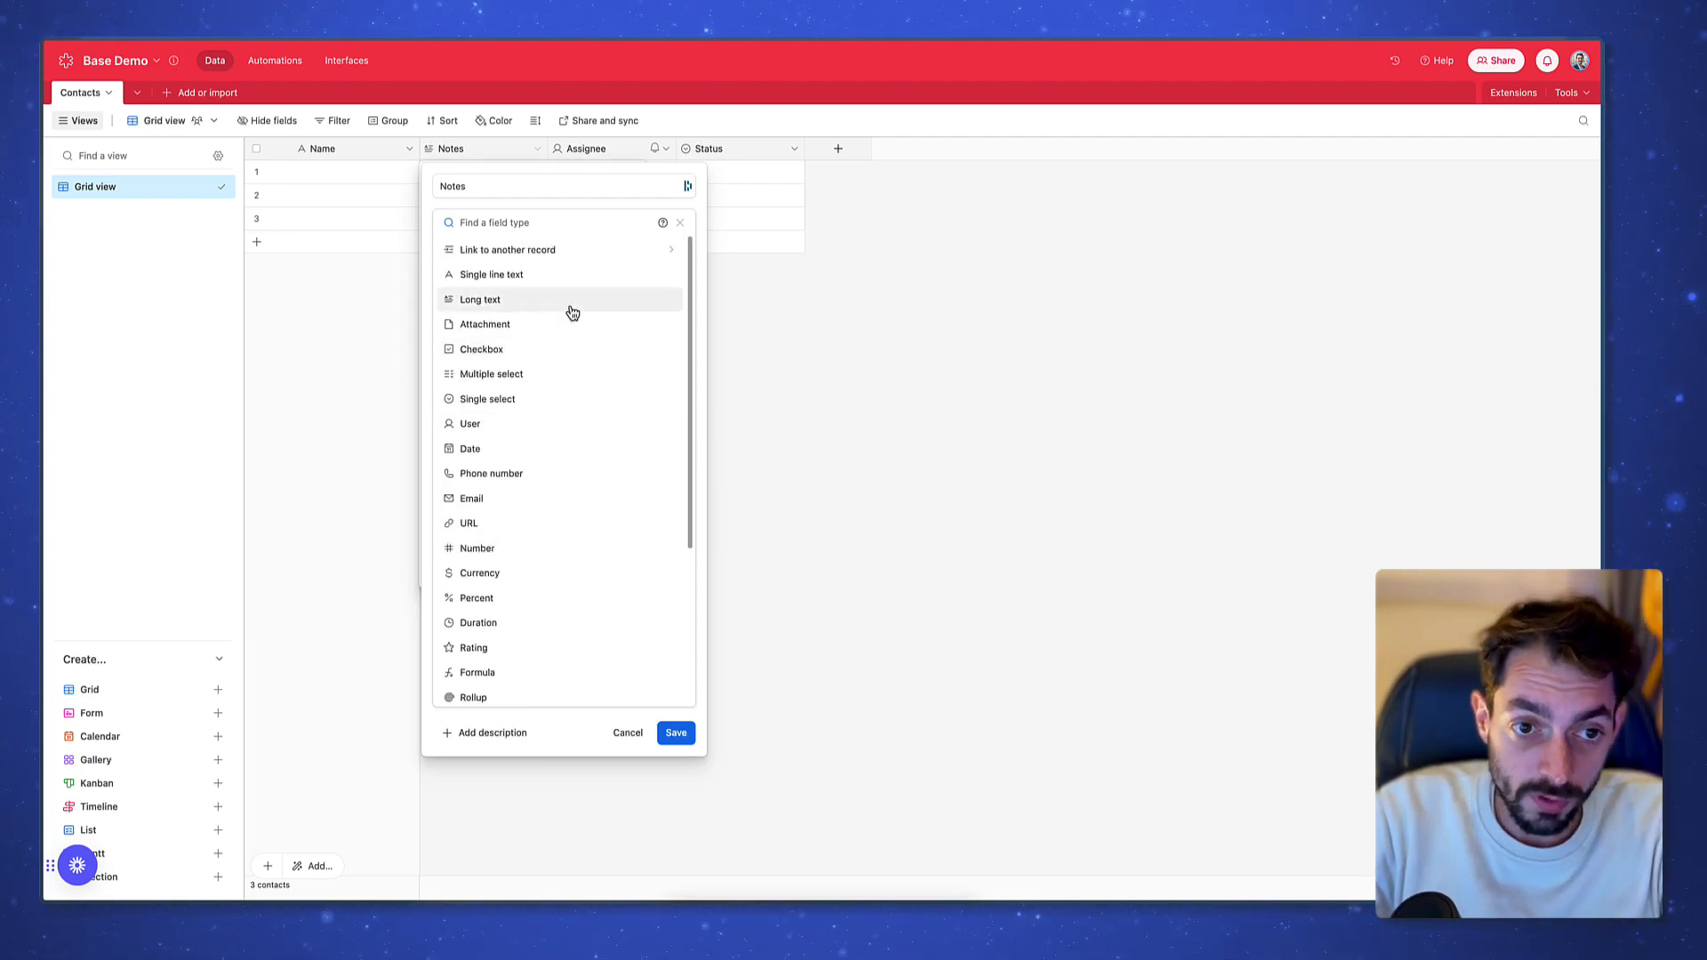
# Make Notes a single line text field named Prénom
pyautogui.click(533, 275)
pyautogui.doubleClick(572, 184)
pyautogui.write('Prt')
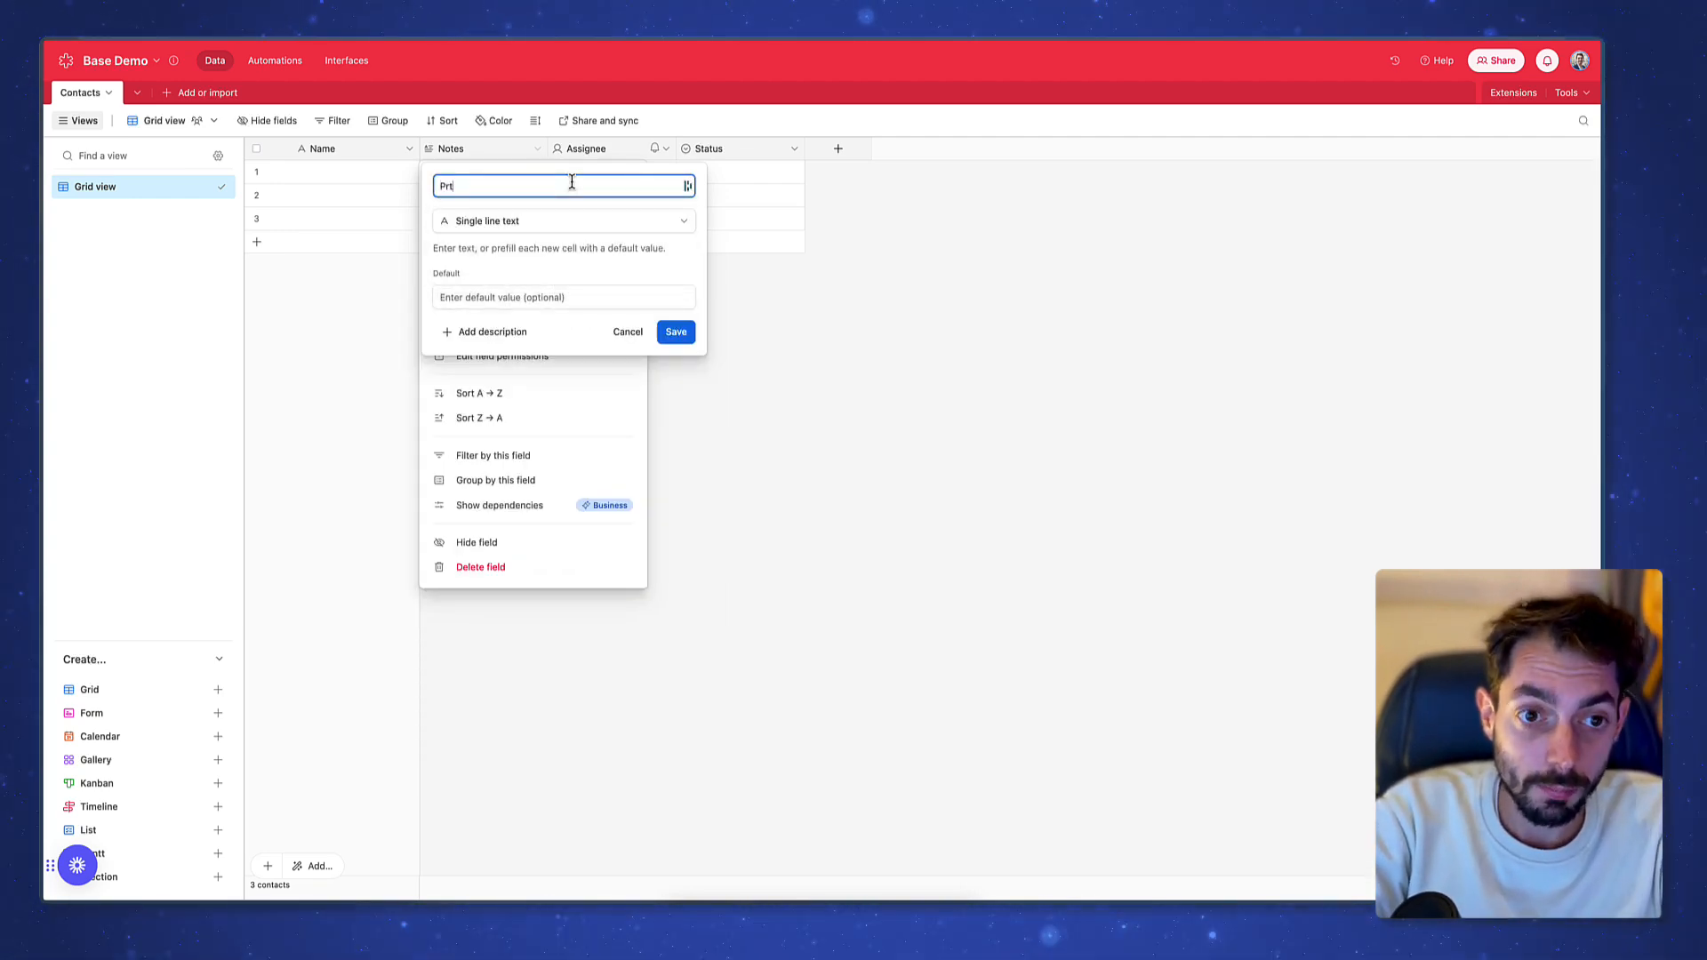
pyautogui.press('BackSpace')
pyautogui.write('énom')
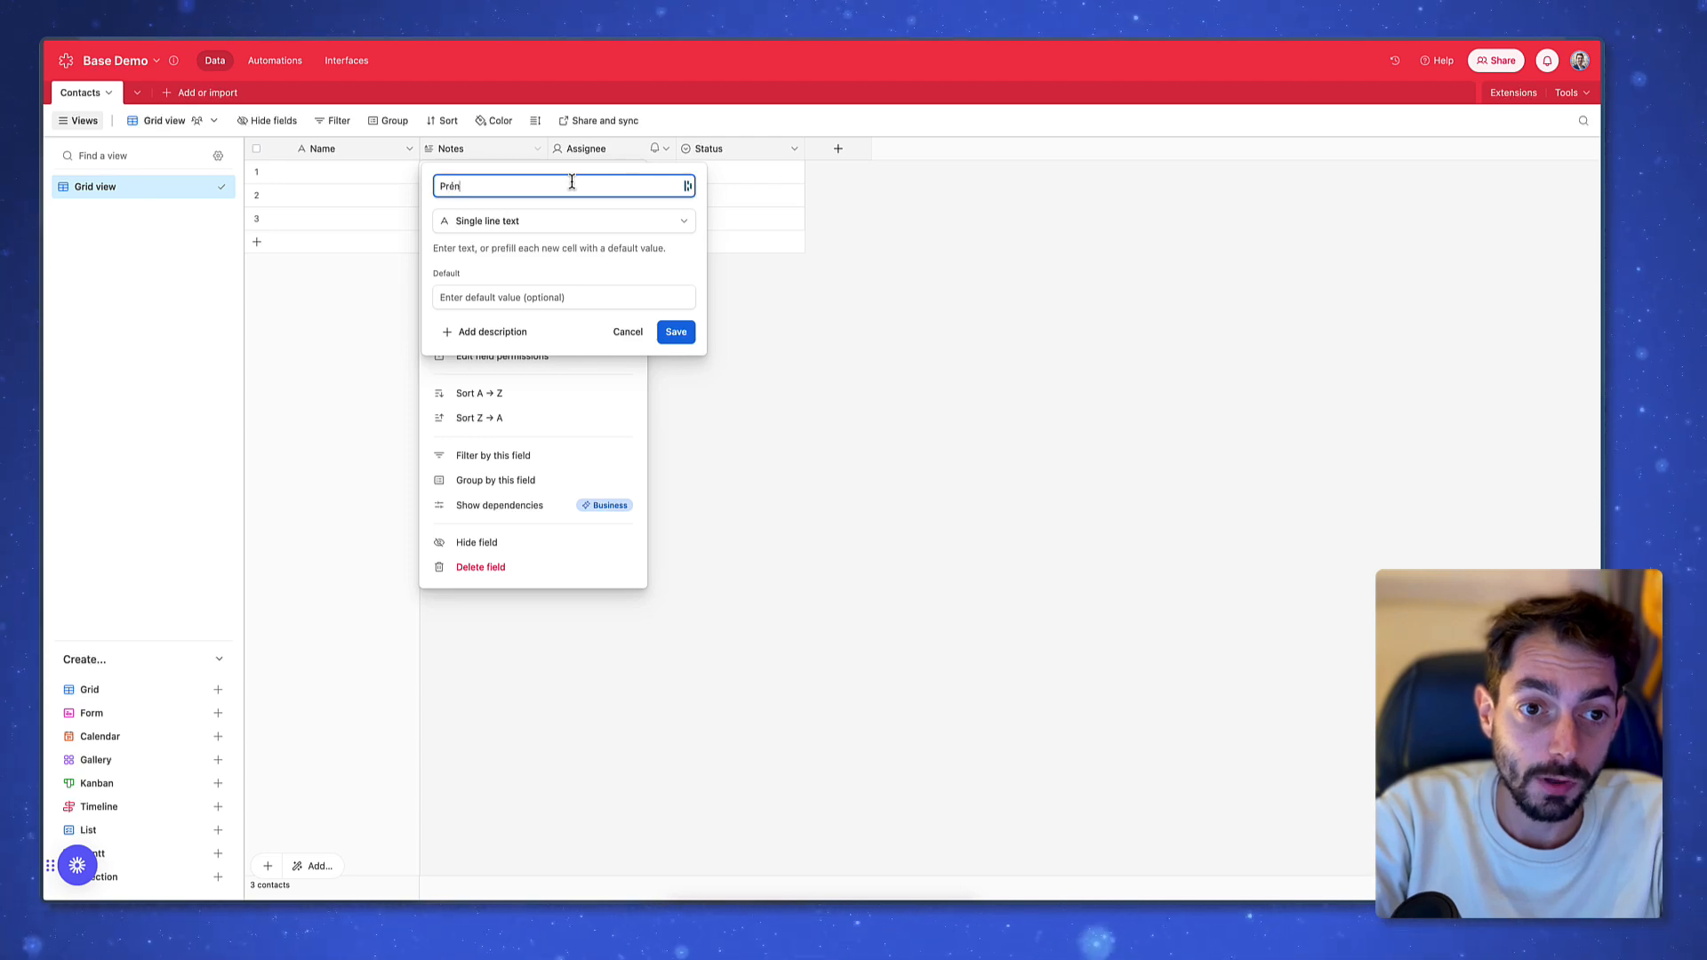
pyautogui.press('Return')
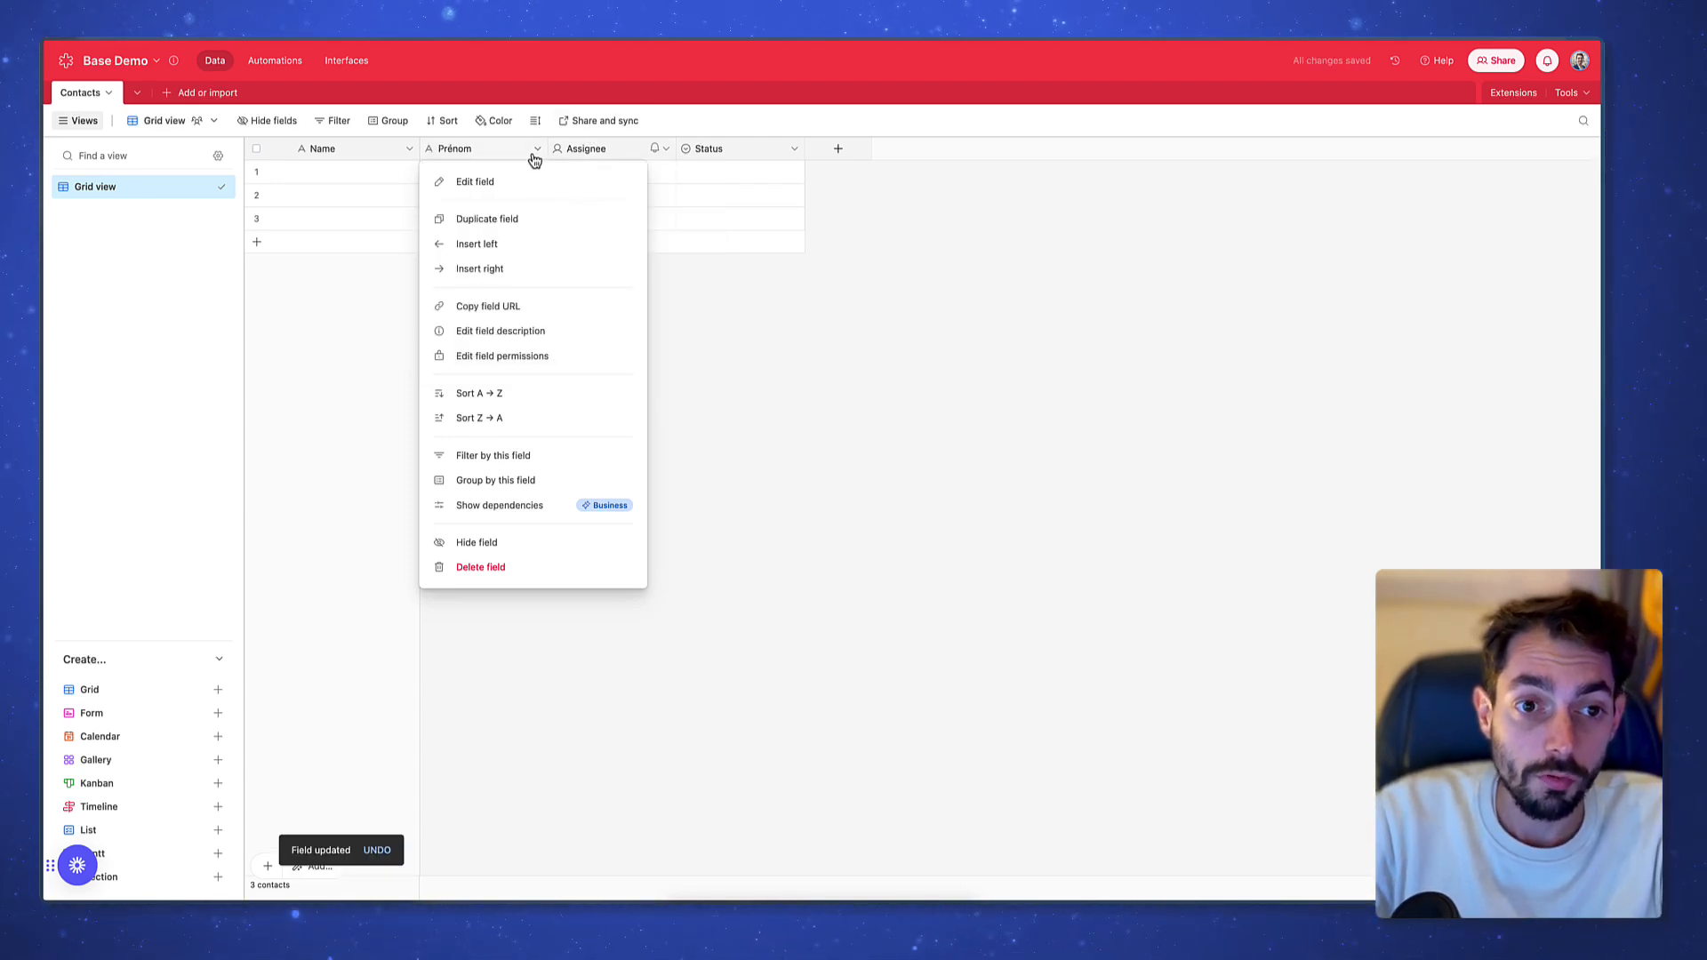
# Make Assignee a single line text field named Nom
pyautogui.doubleClick(610, 151)
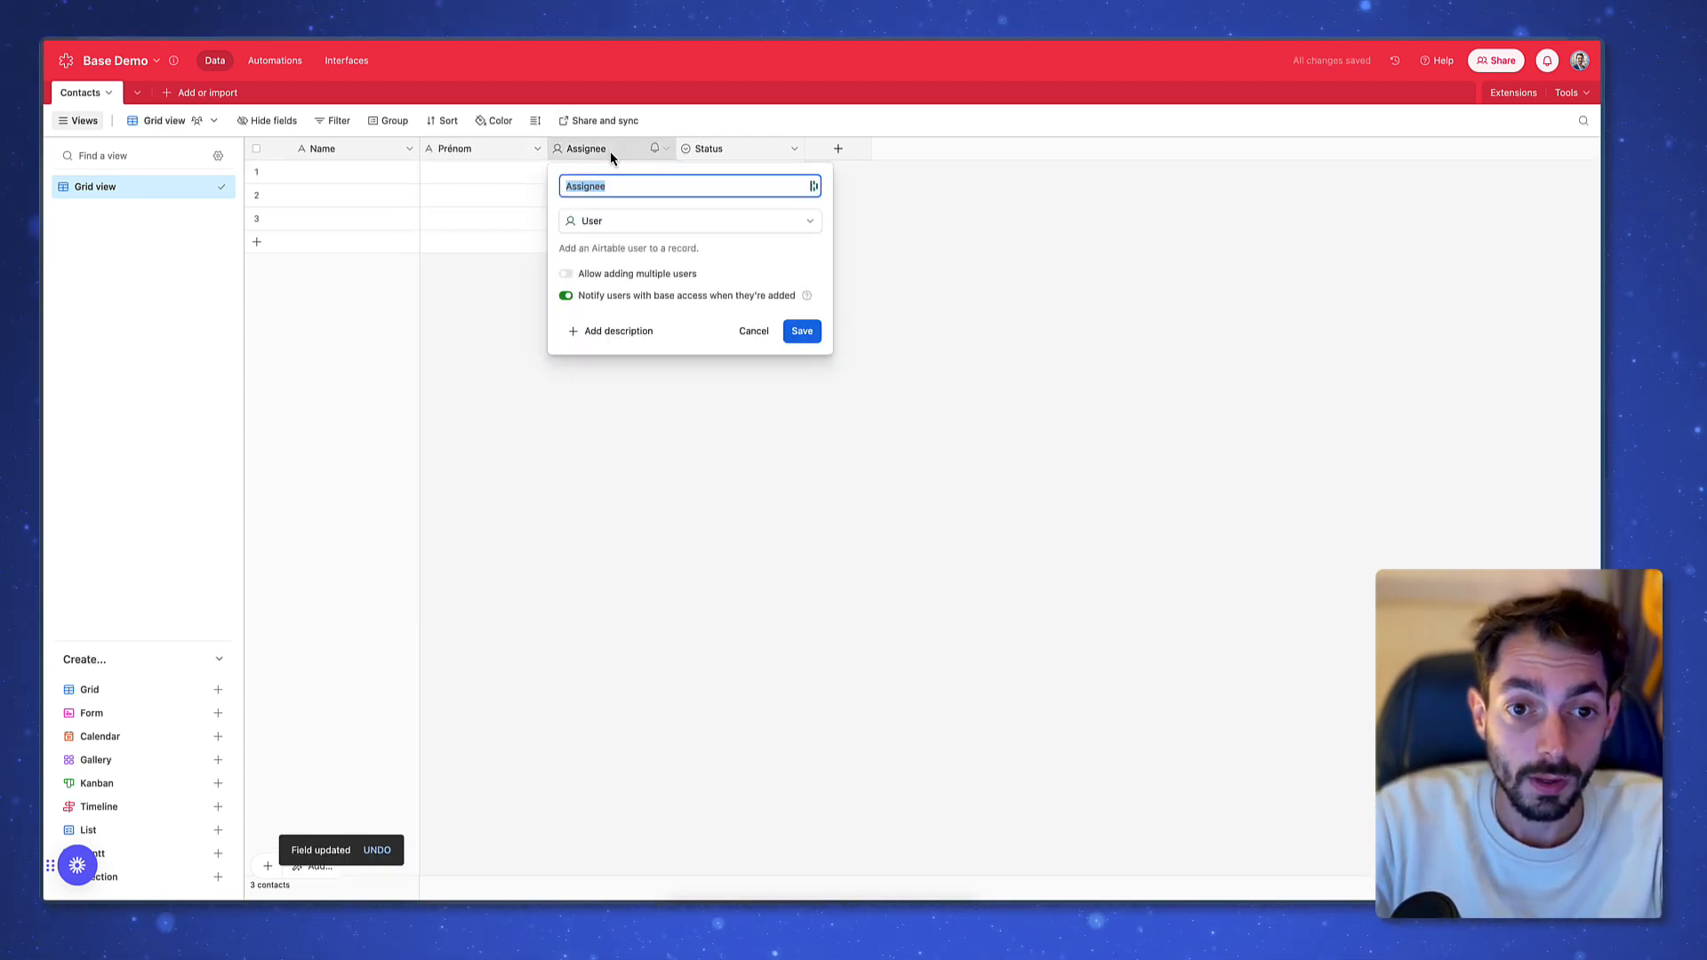
pyautogui.click(635, 271)
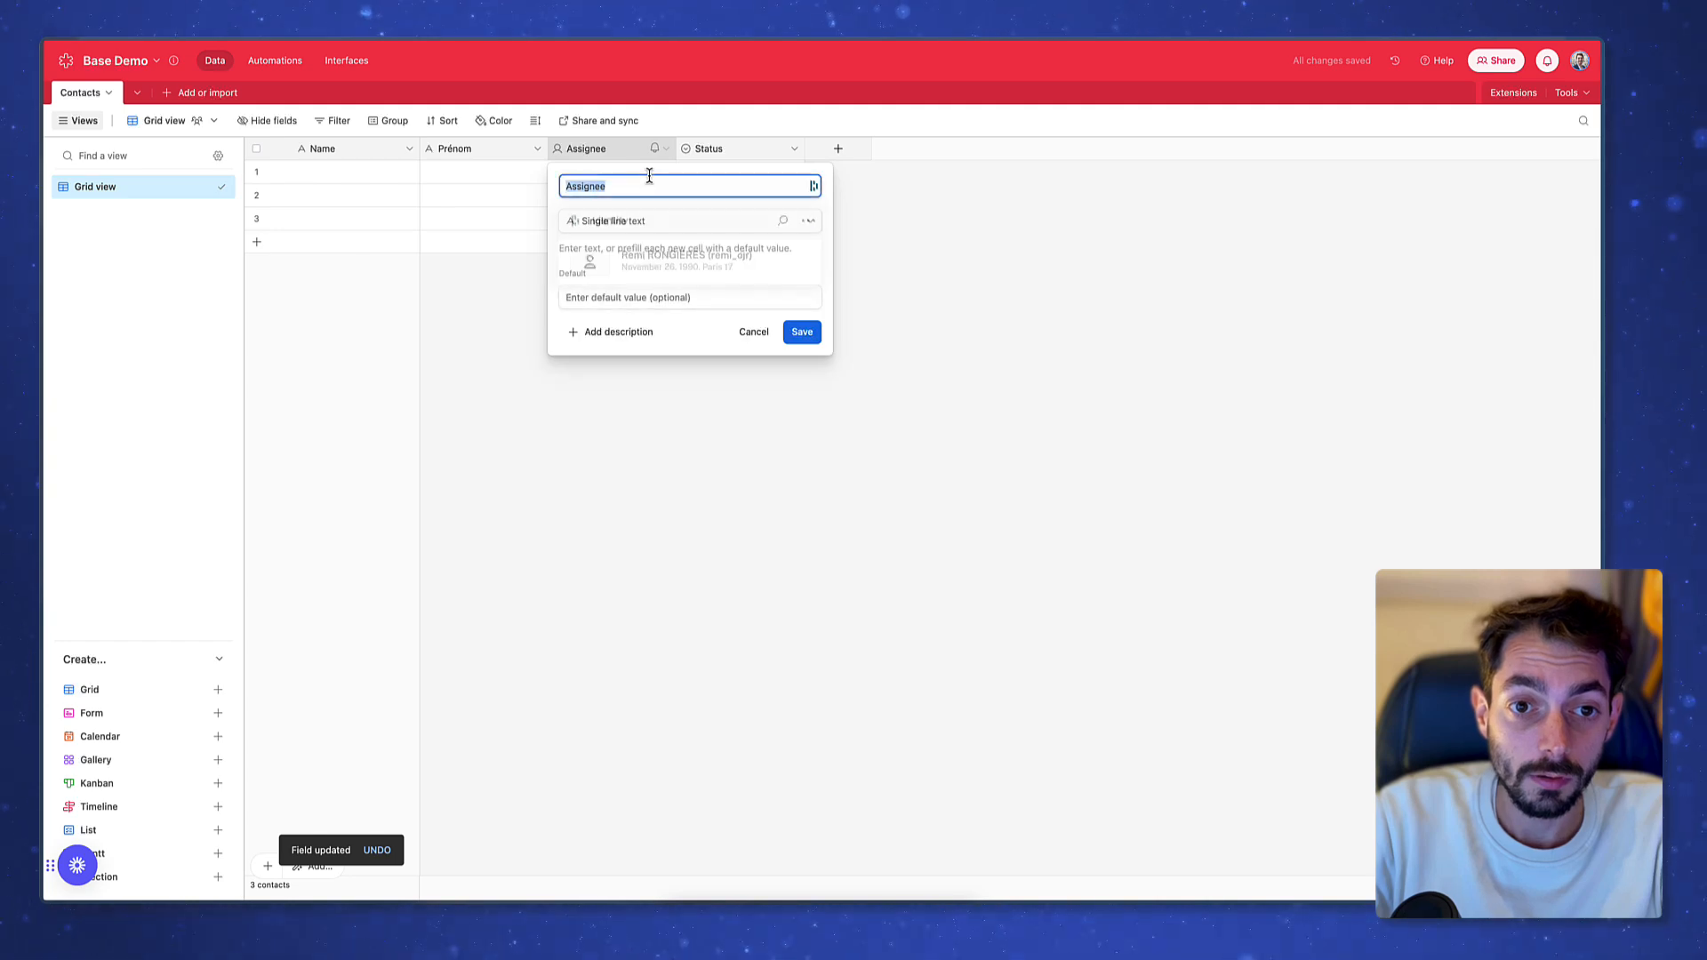
pyautogui.write('Nom')
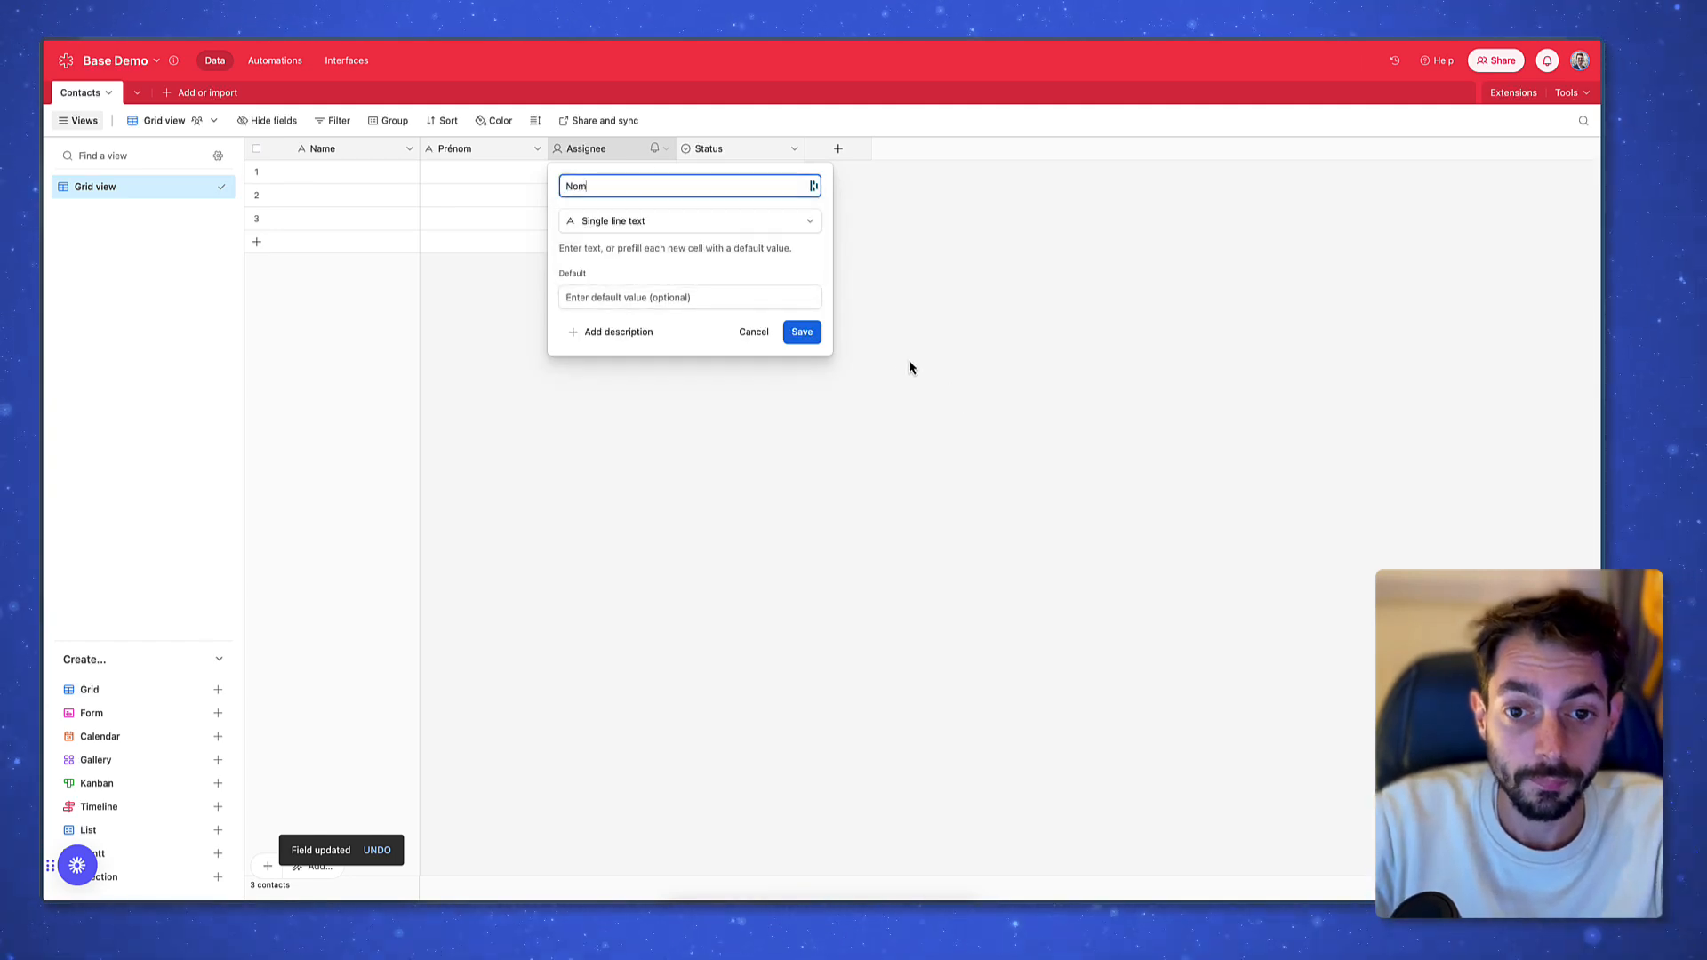
pyautogui.click(802, 332)
# Rename Status to Email and set its type to Email
pyautogui.rightClick(732, 148)
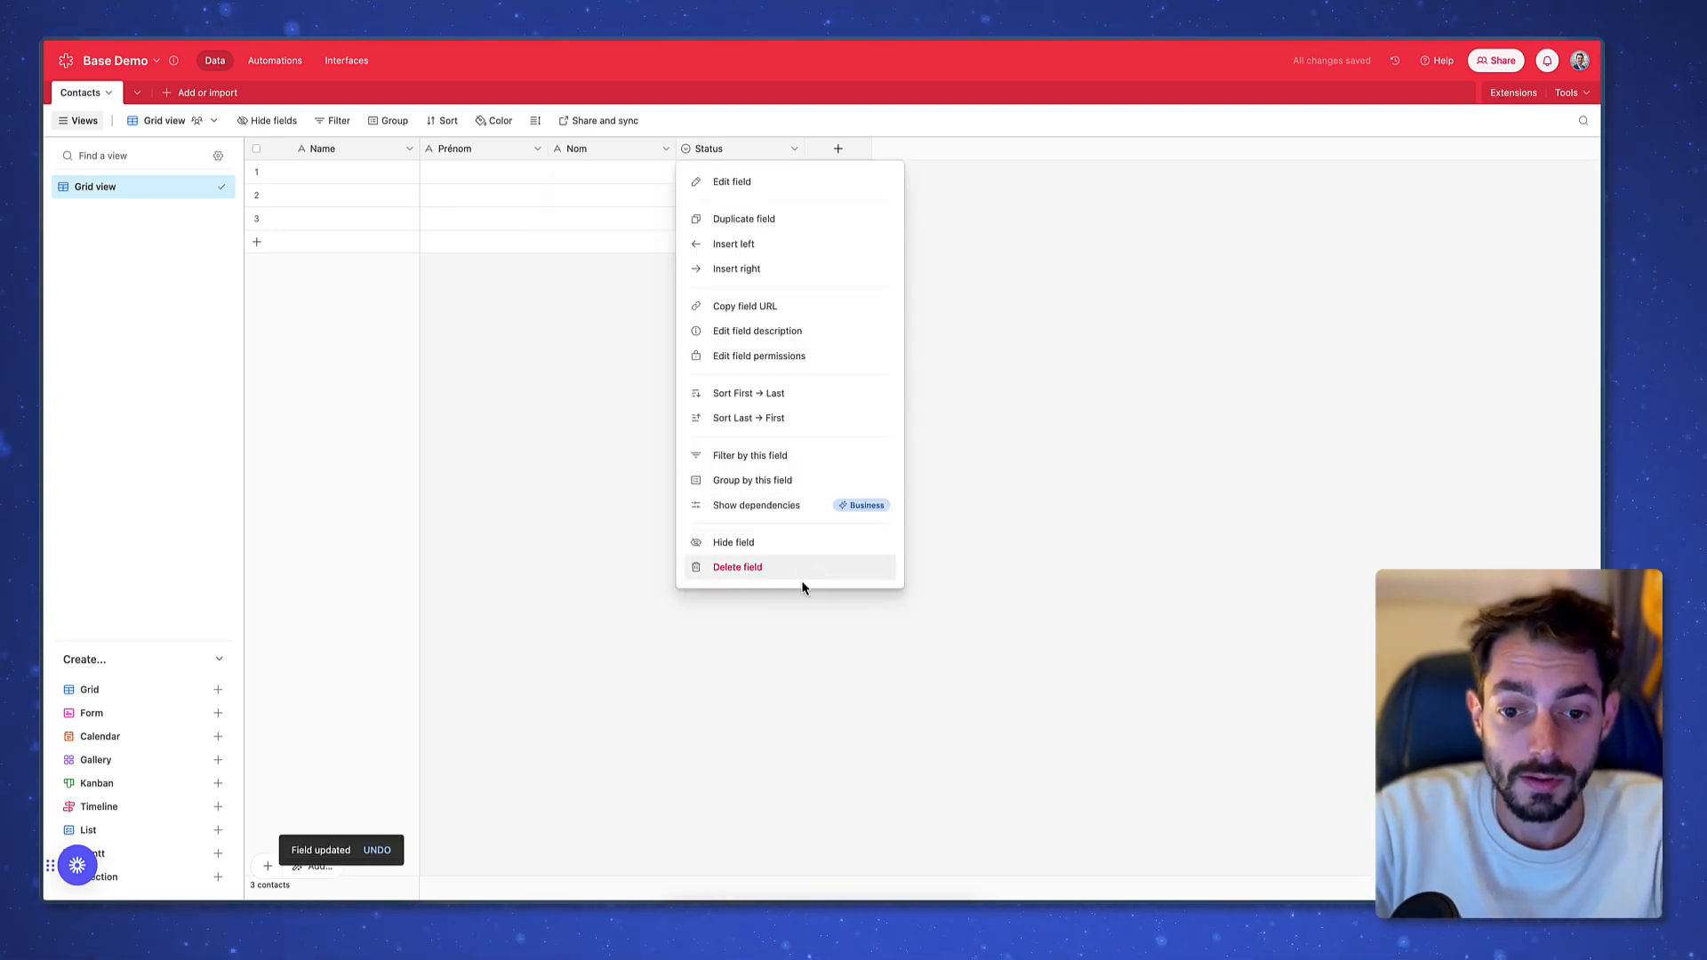
pyautogui.click(755, 182)
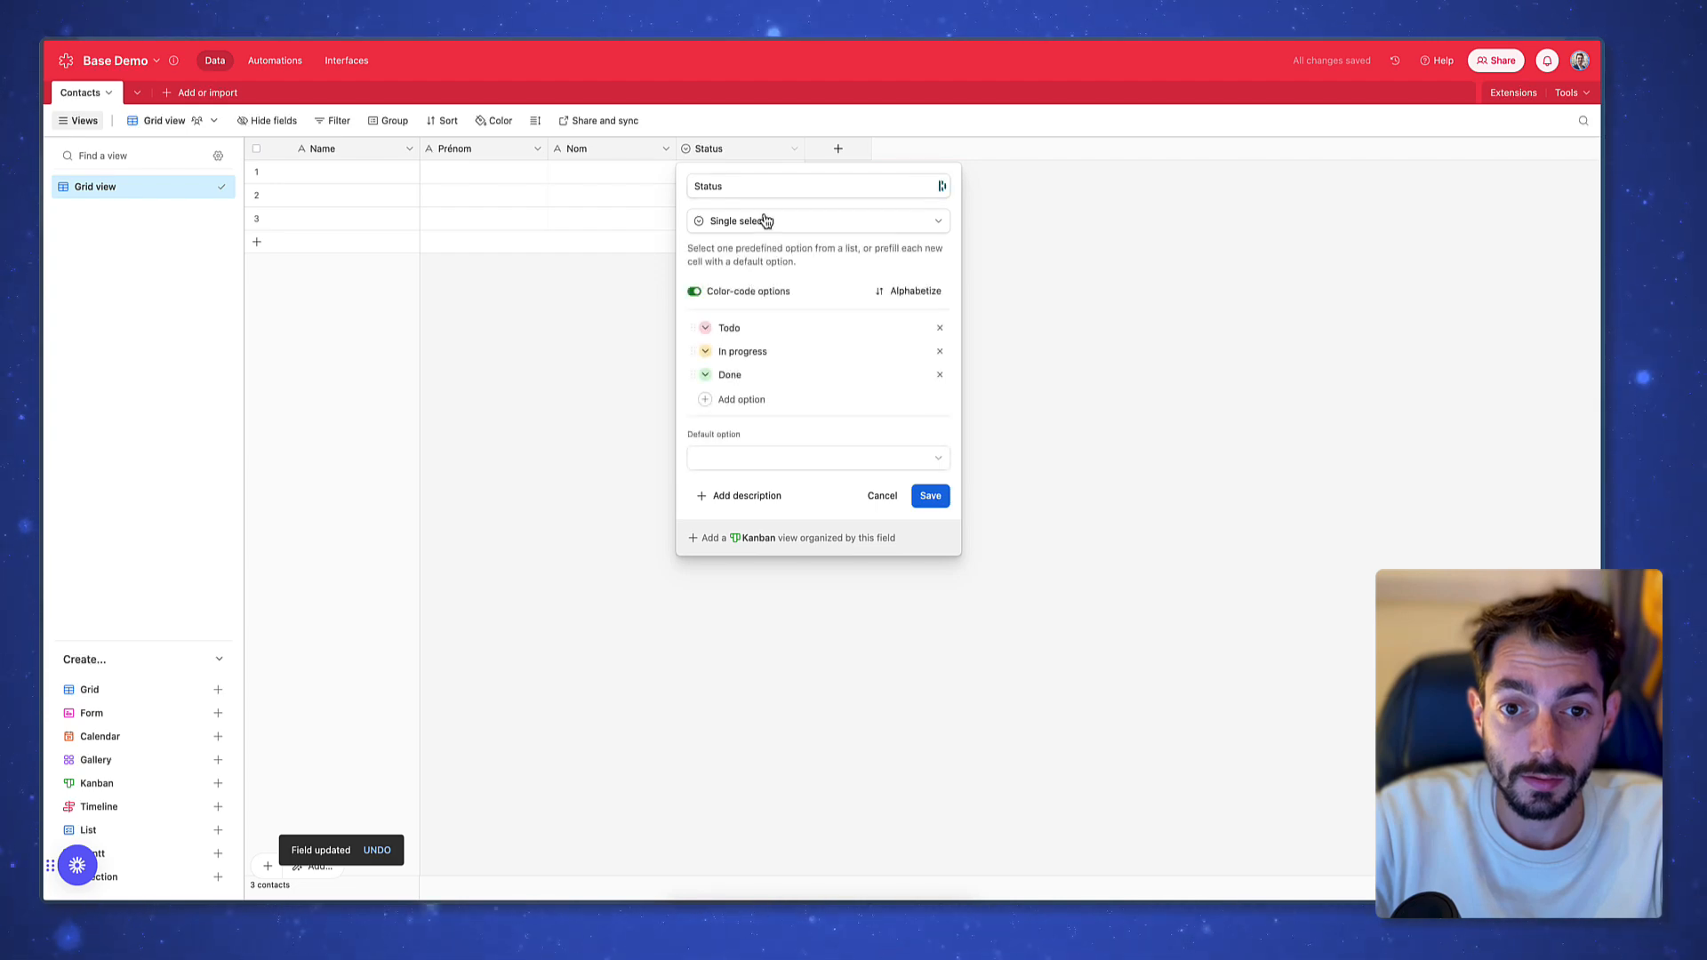
pyautogui.write('Email')
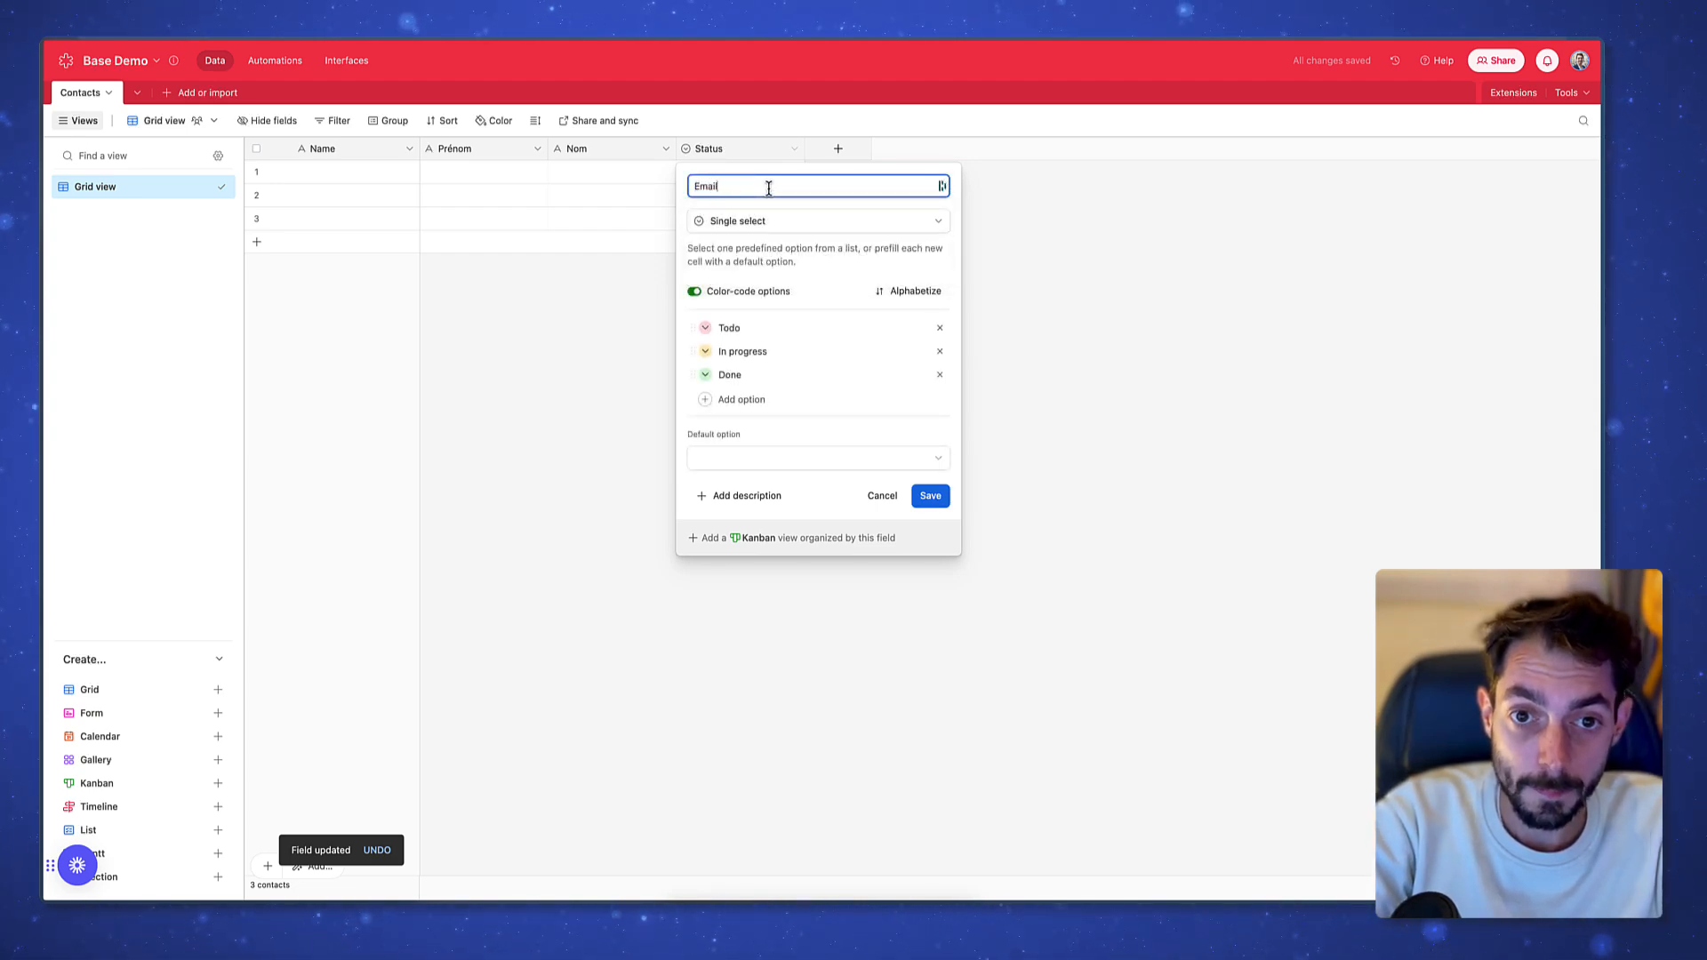
pyautogui.click(779, 224)
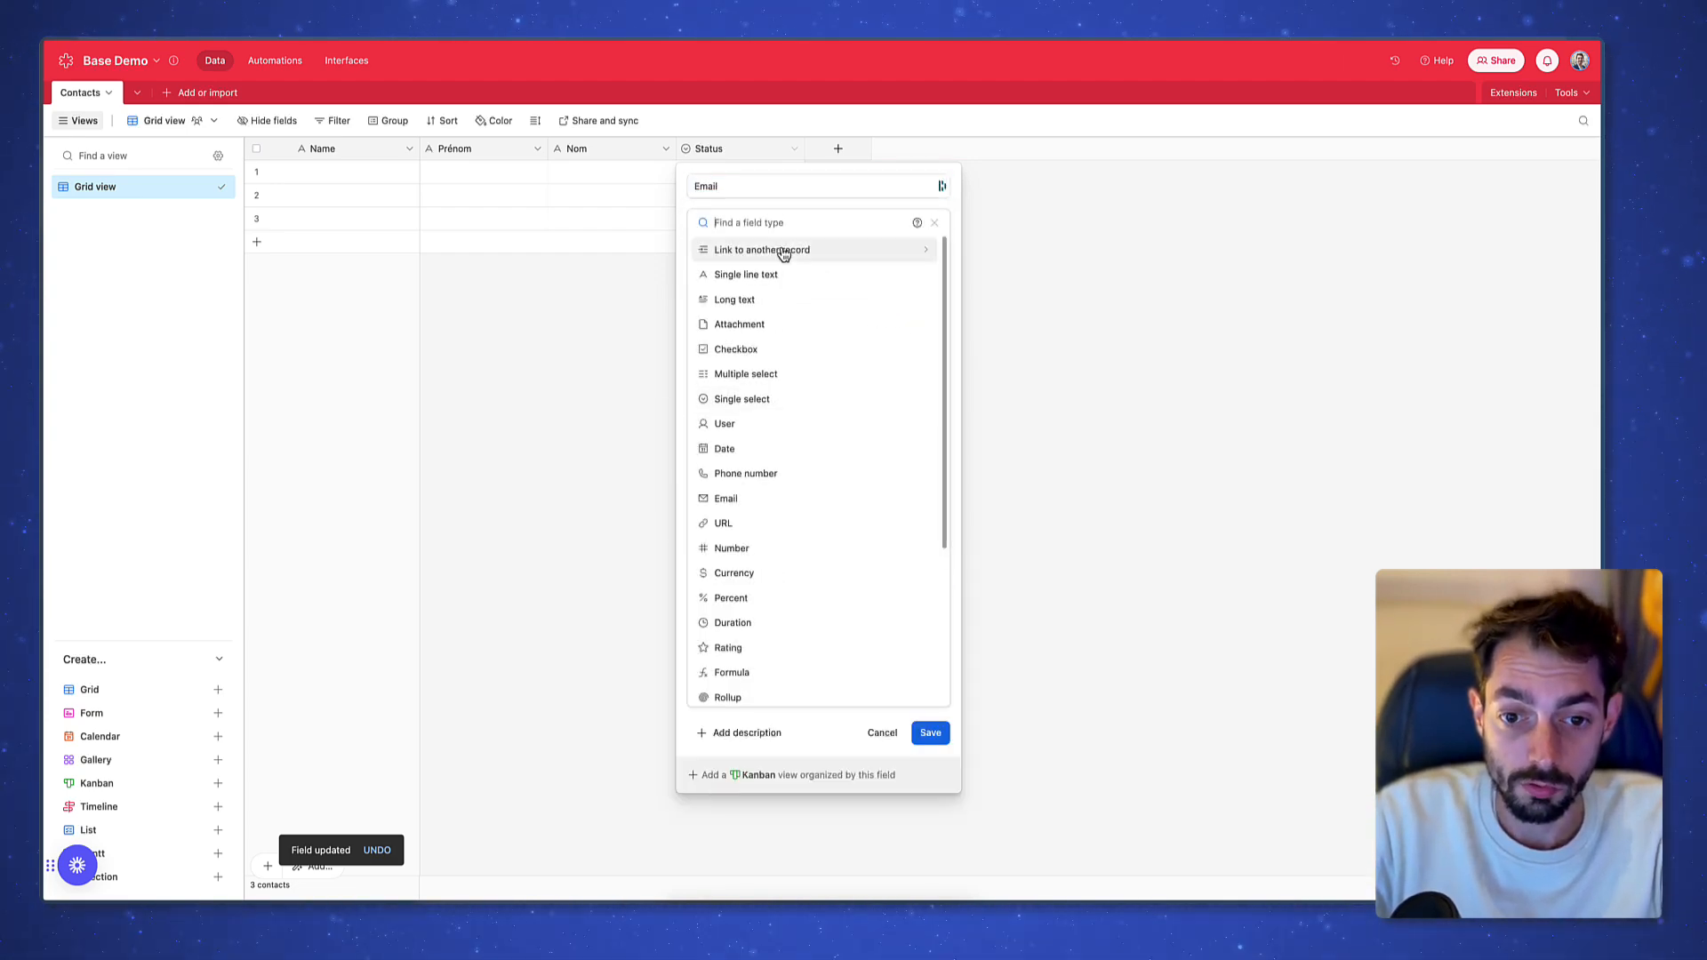
pyautogui.click(762, 503)
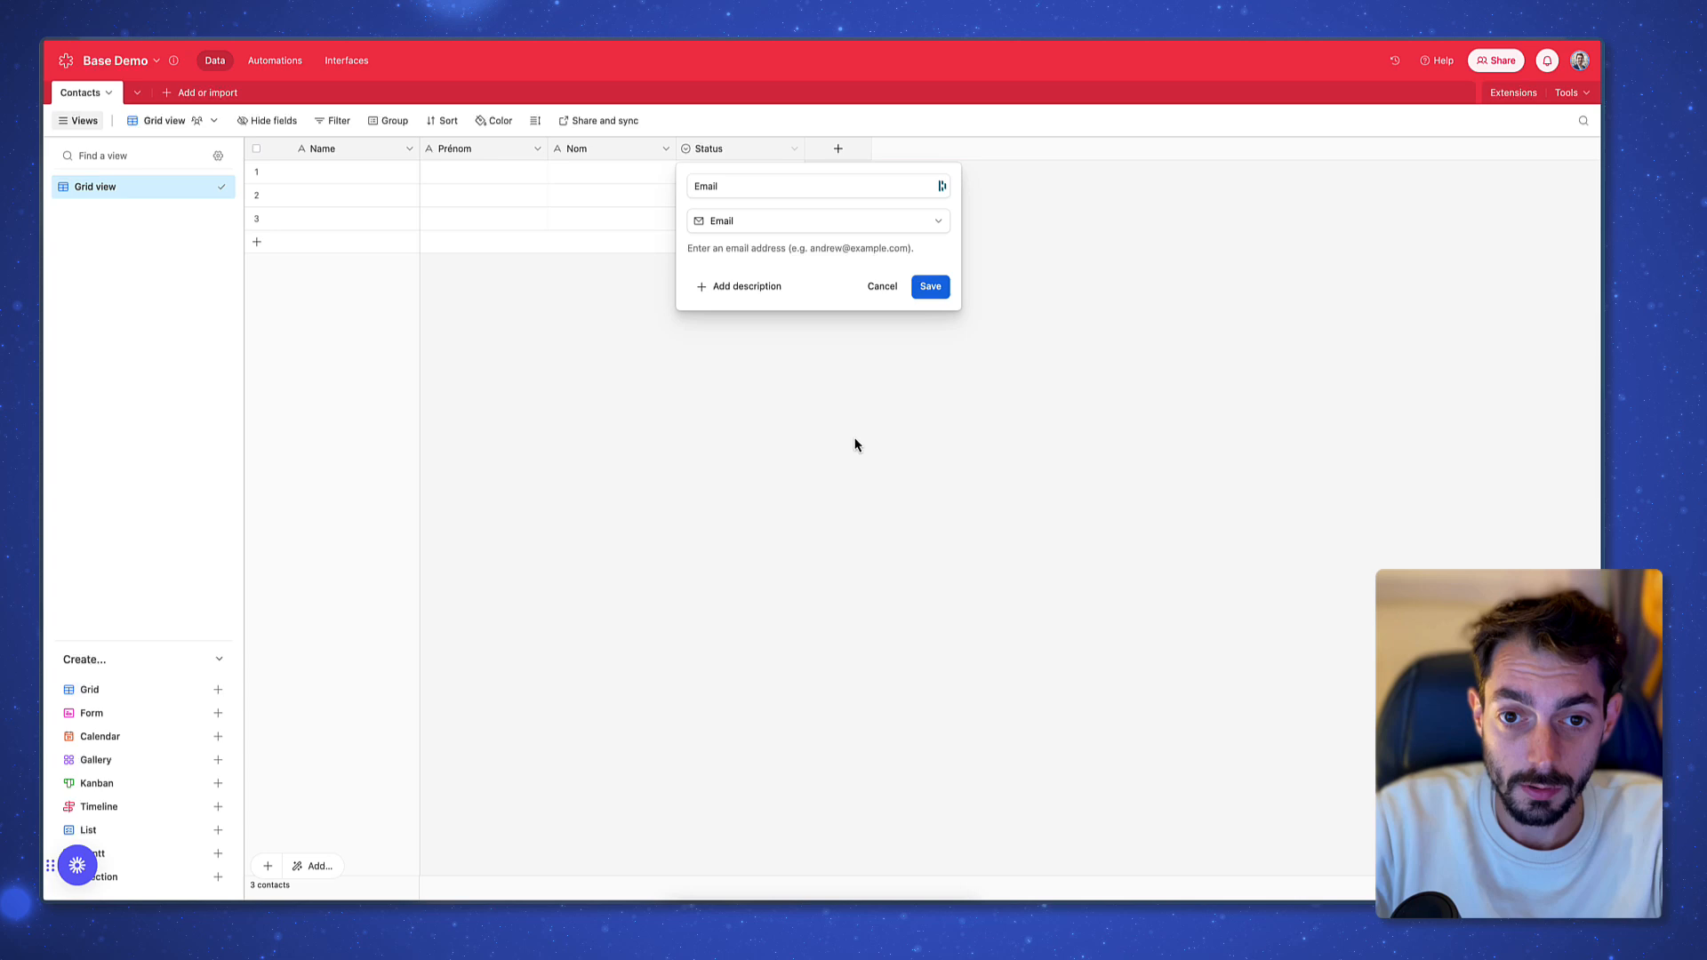
pyautogui.click(932, 286)
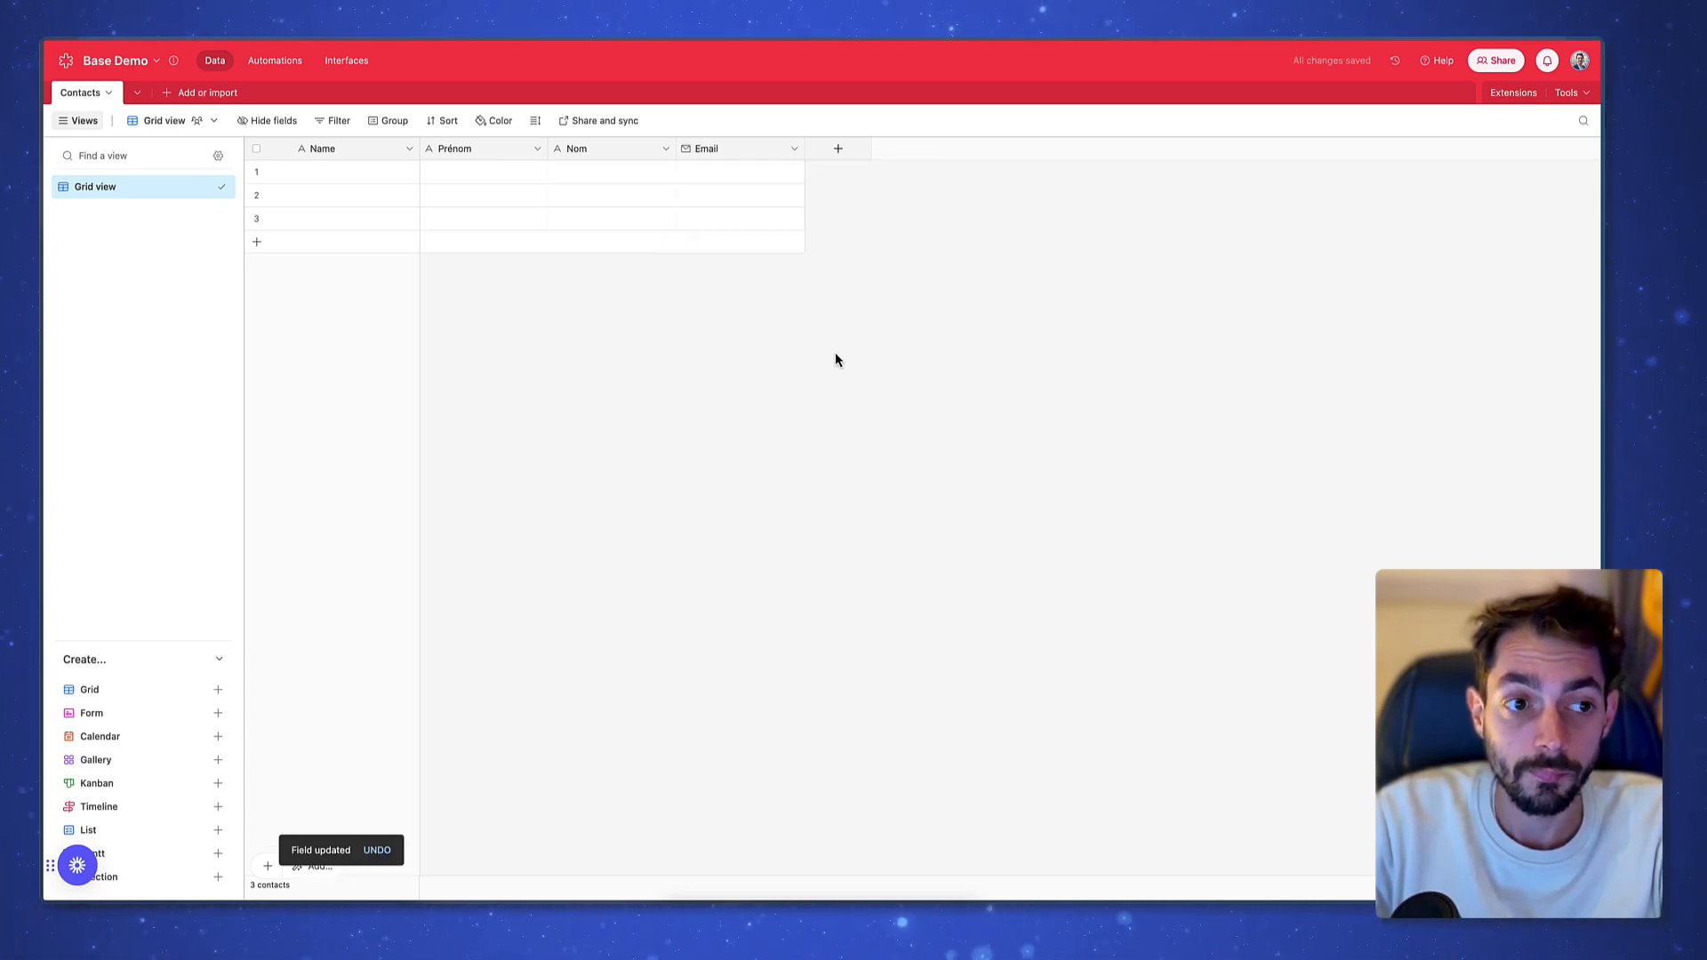
# Rename the primary Name field to Nom complet and set its type to Formula
pyautogui.click(350, 151)
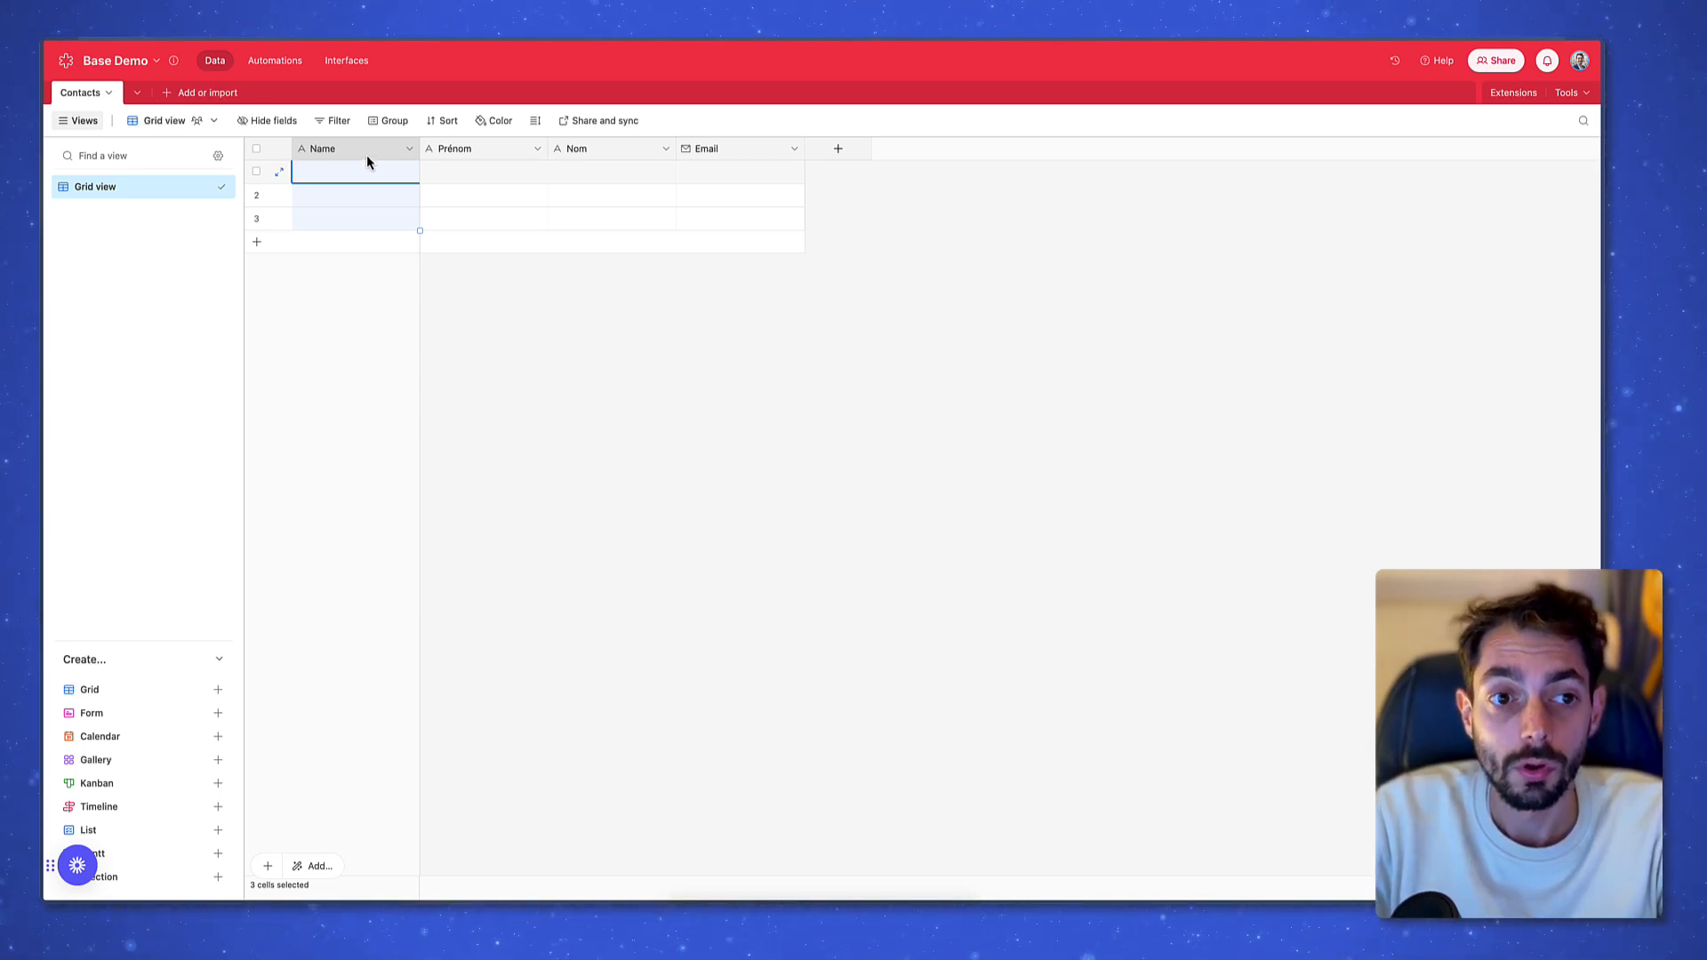
pyautogui.click(371, 287)
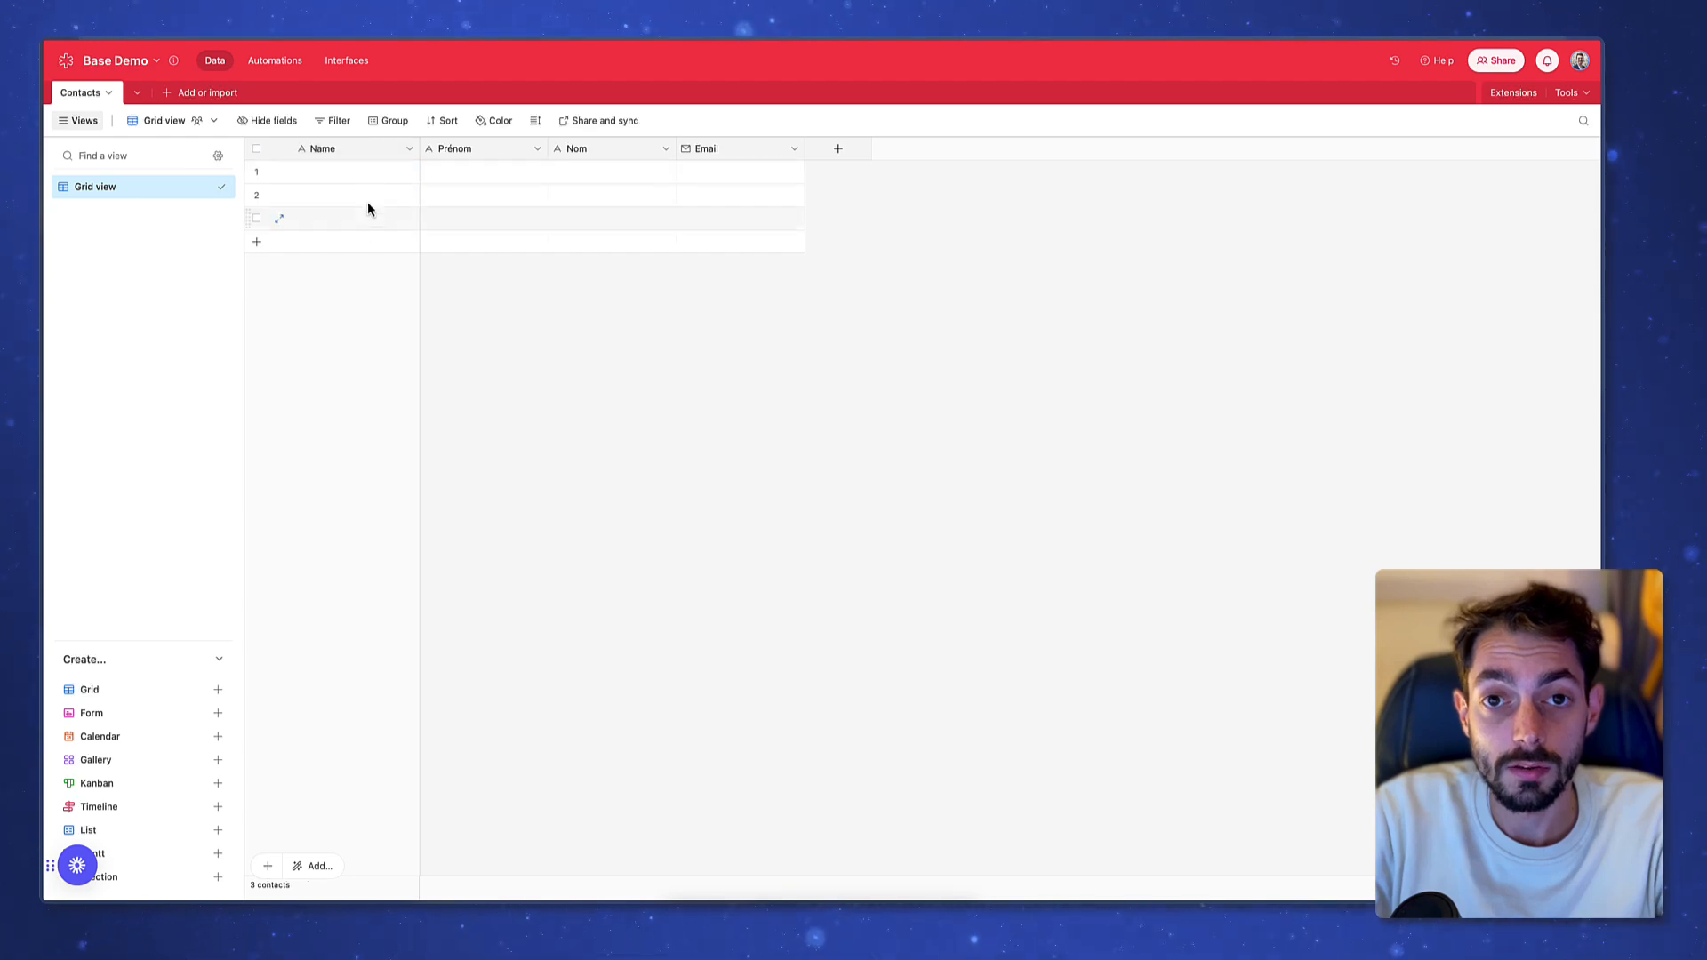
pyautogui.doubleClick(372, 154)
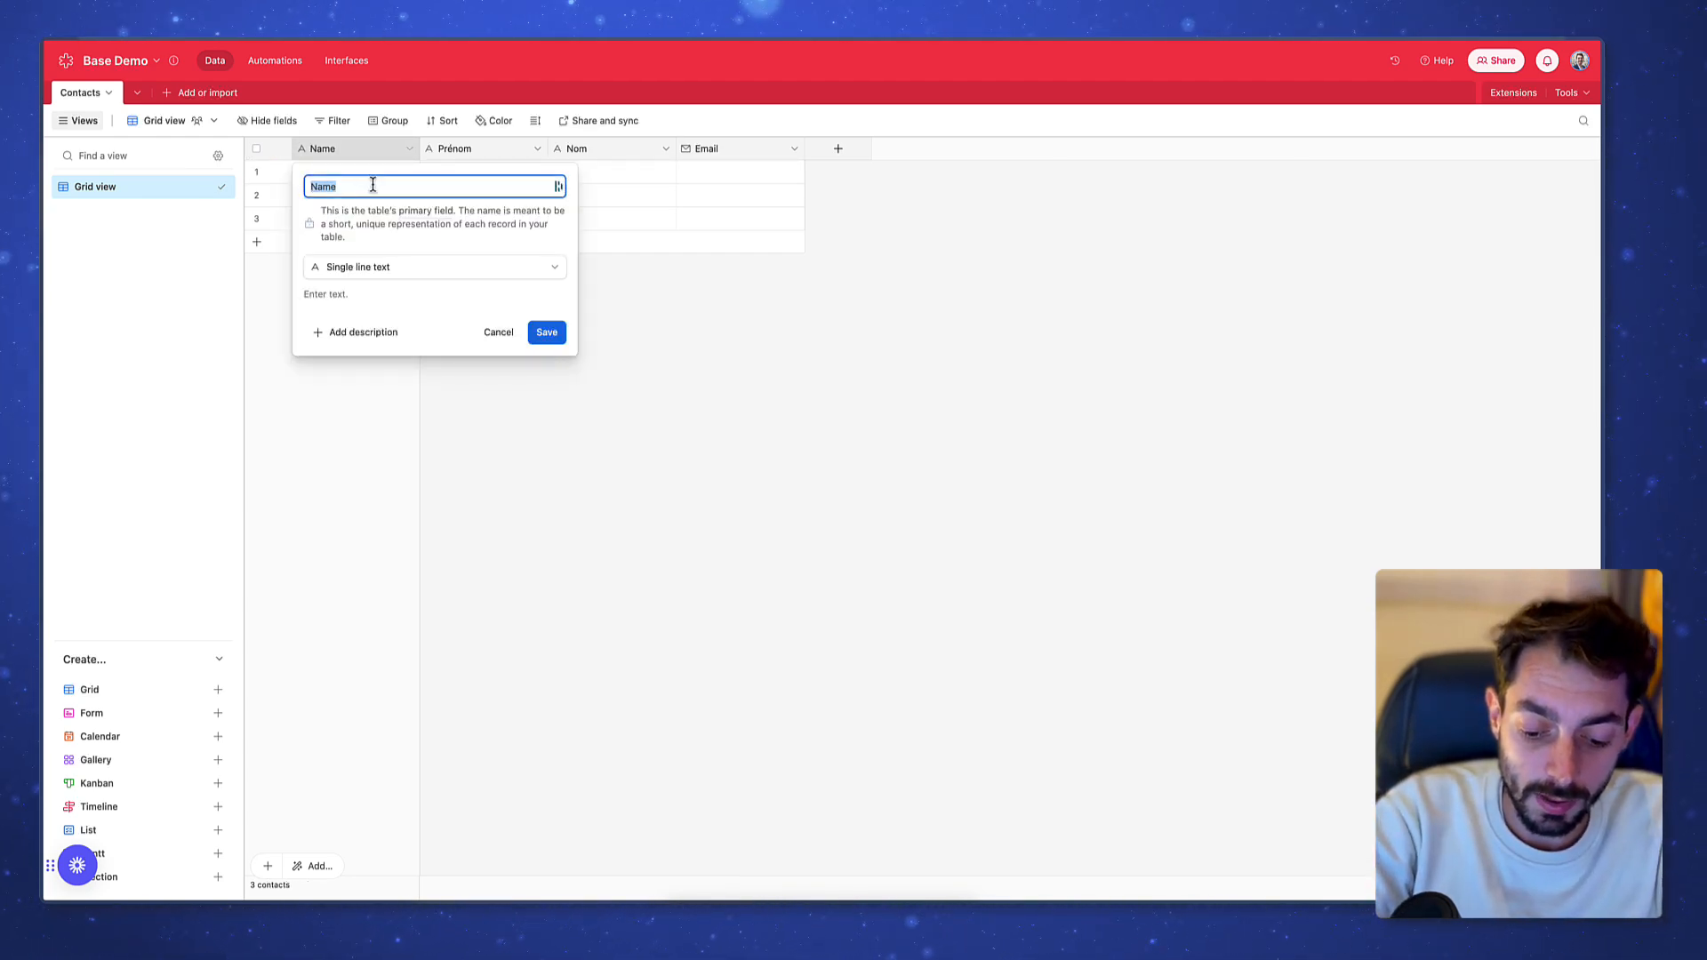
pyautogui.write('Nom complet')
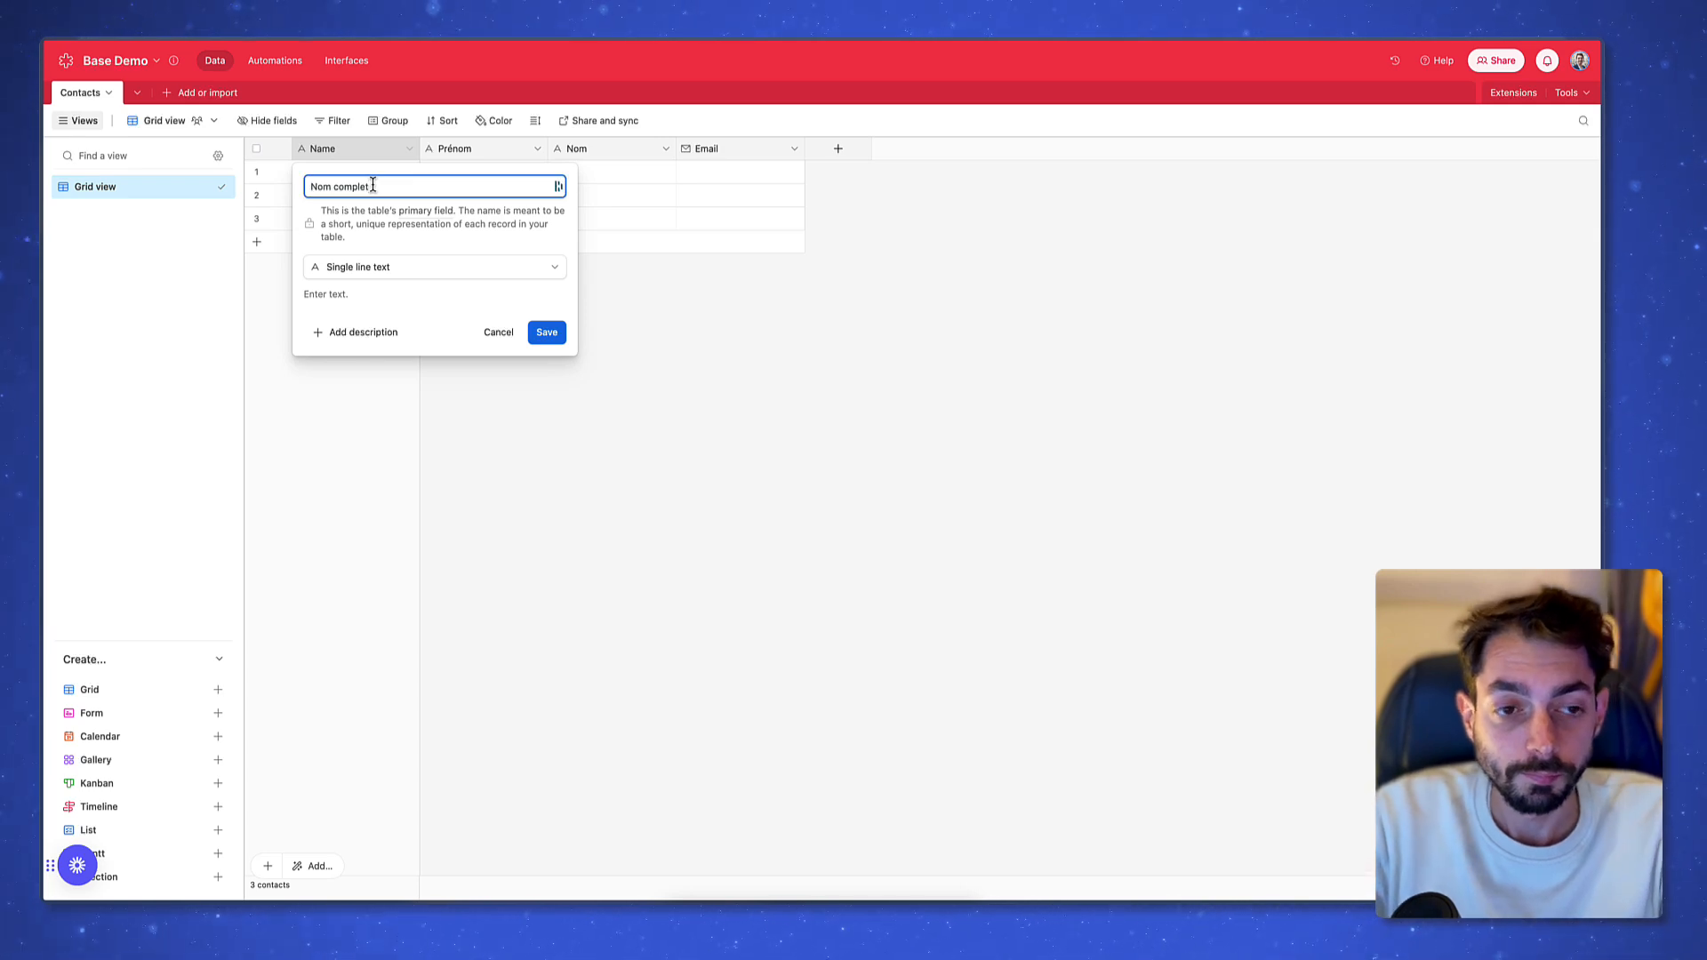
pyautogui.click(461, 267)
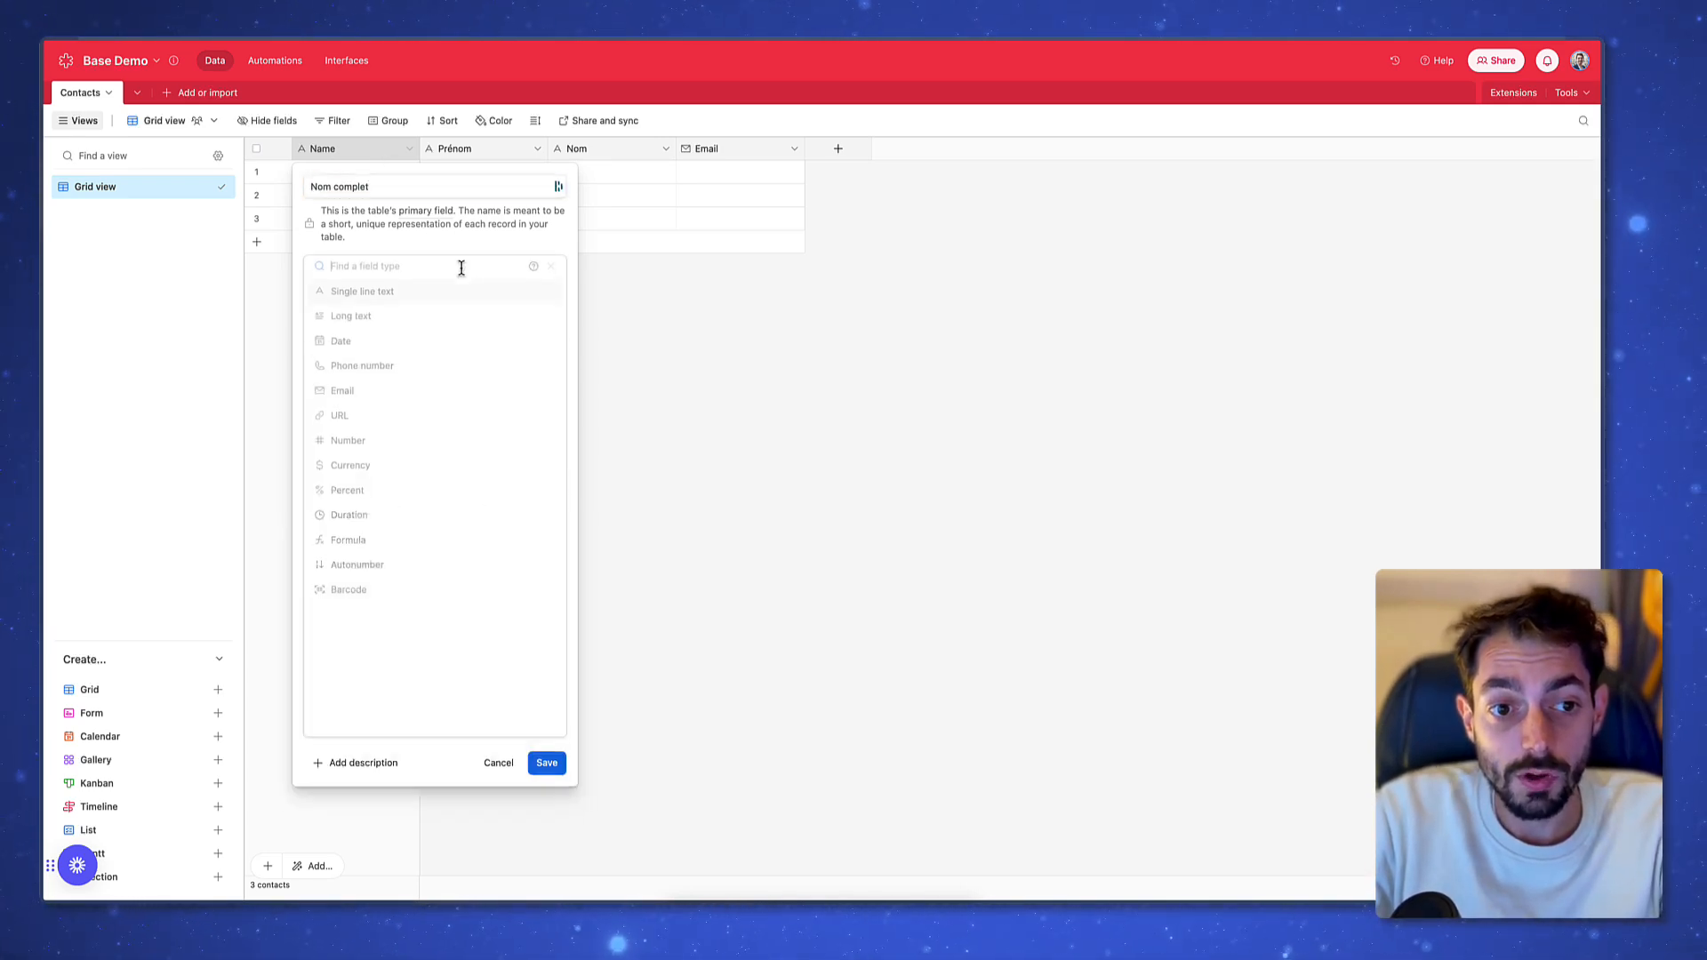
pyautogui.click(455, 545)
# Enter the formula CONCATENATE({Prénom}, " ", Nom) and save the field
pyautogui.click(442, 340)
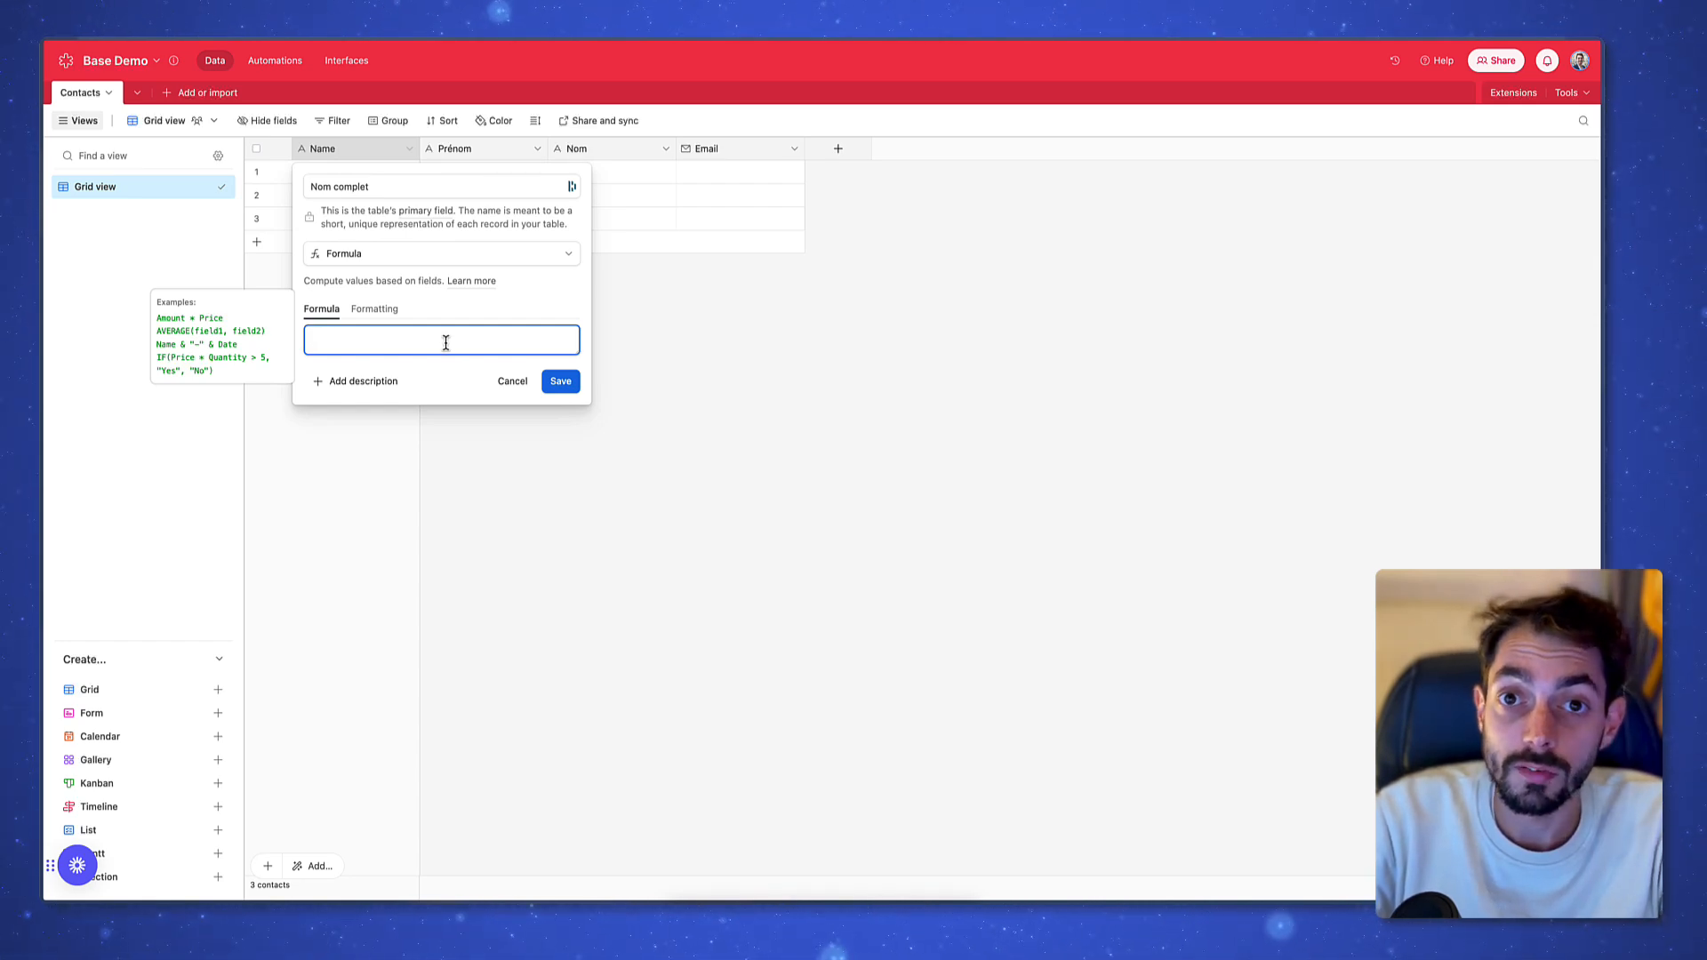
pyautogui.write('conta')
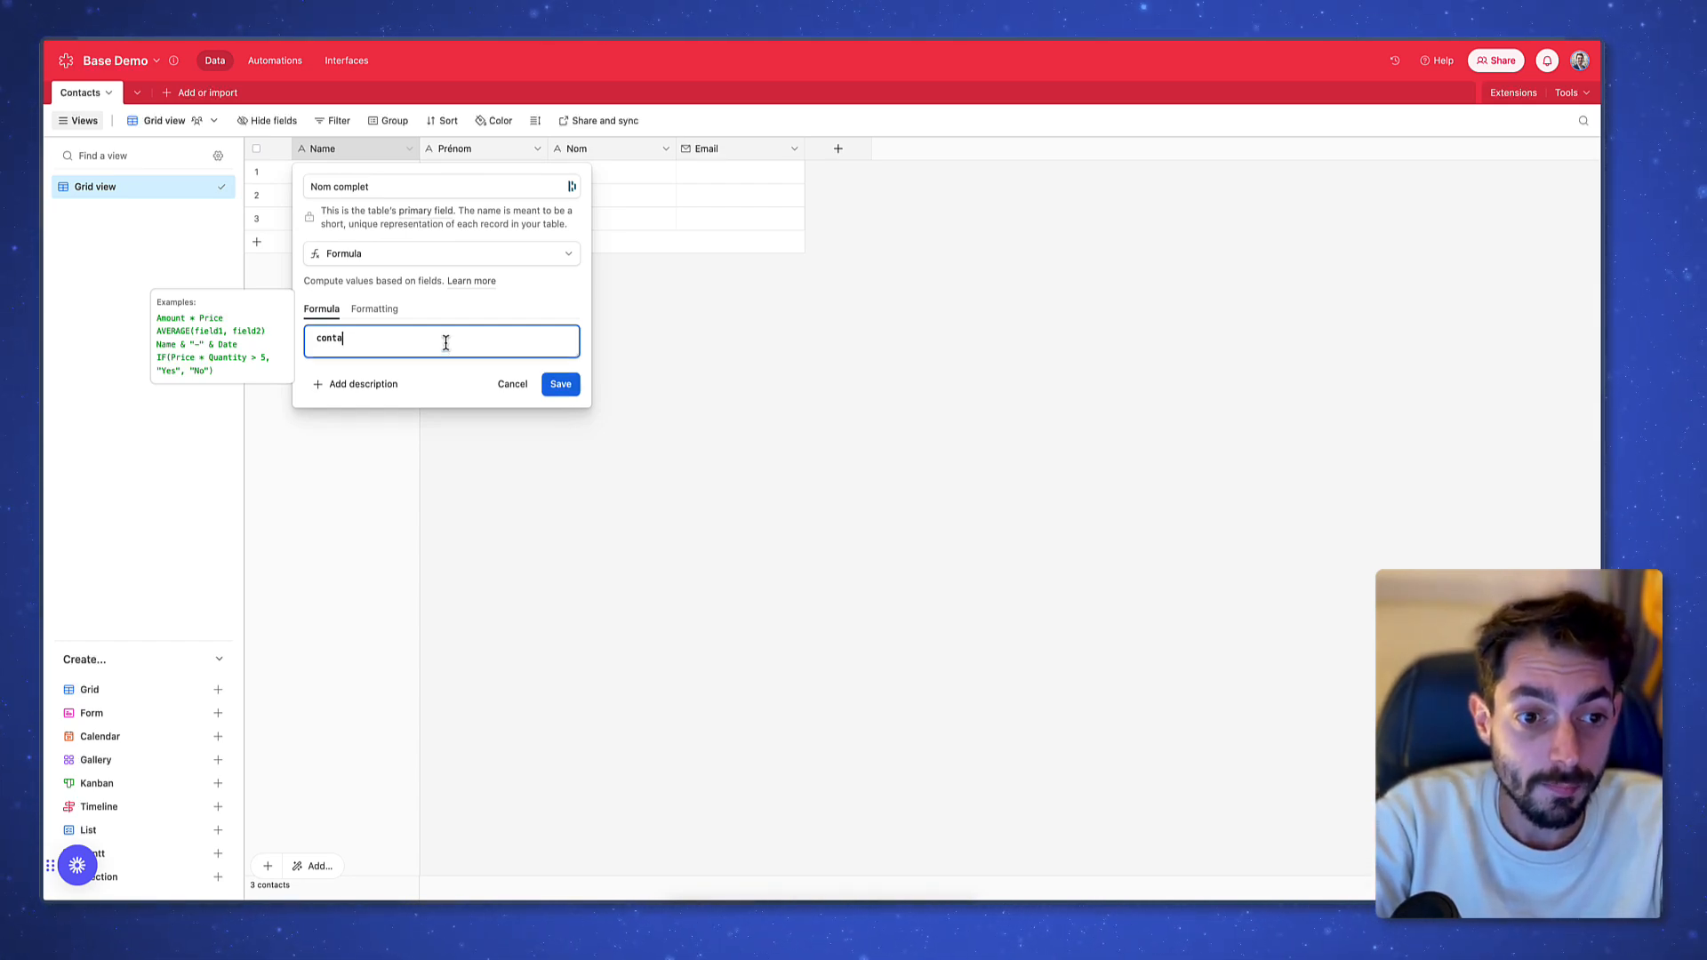
pyautogui.write('cat')
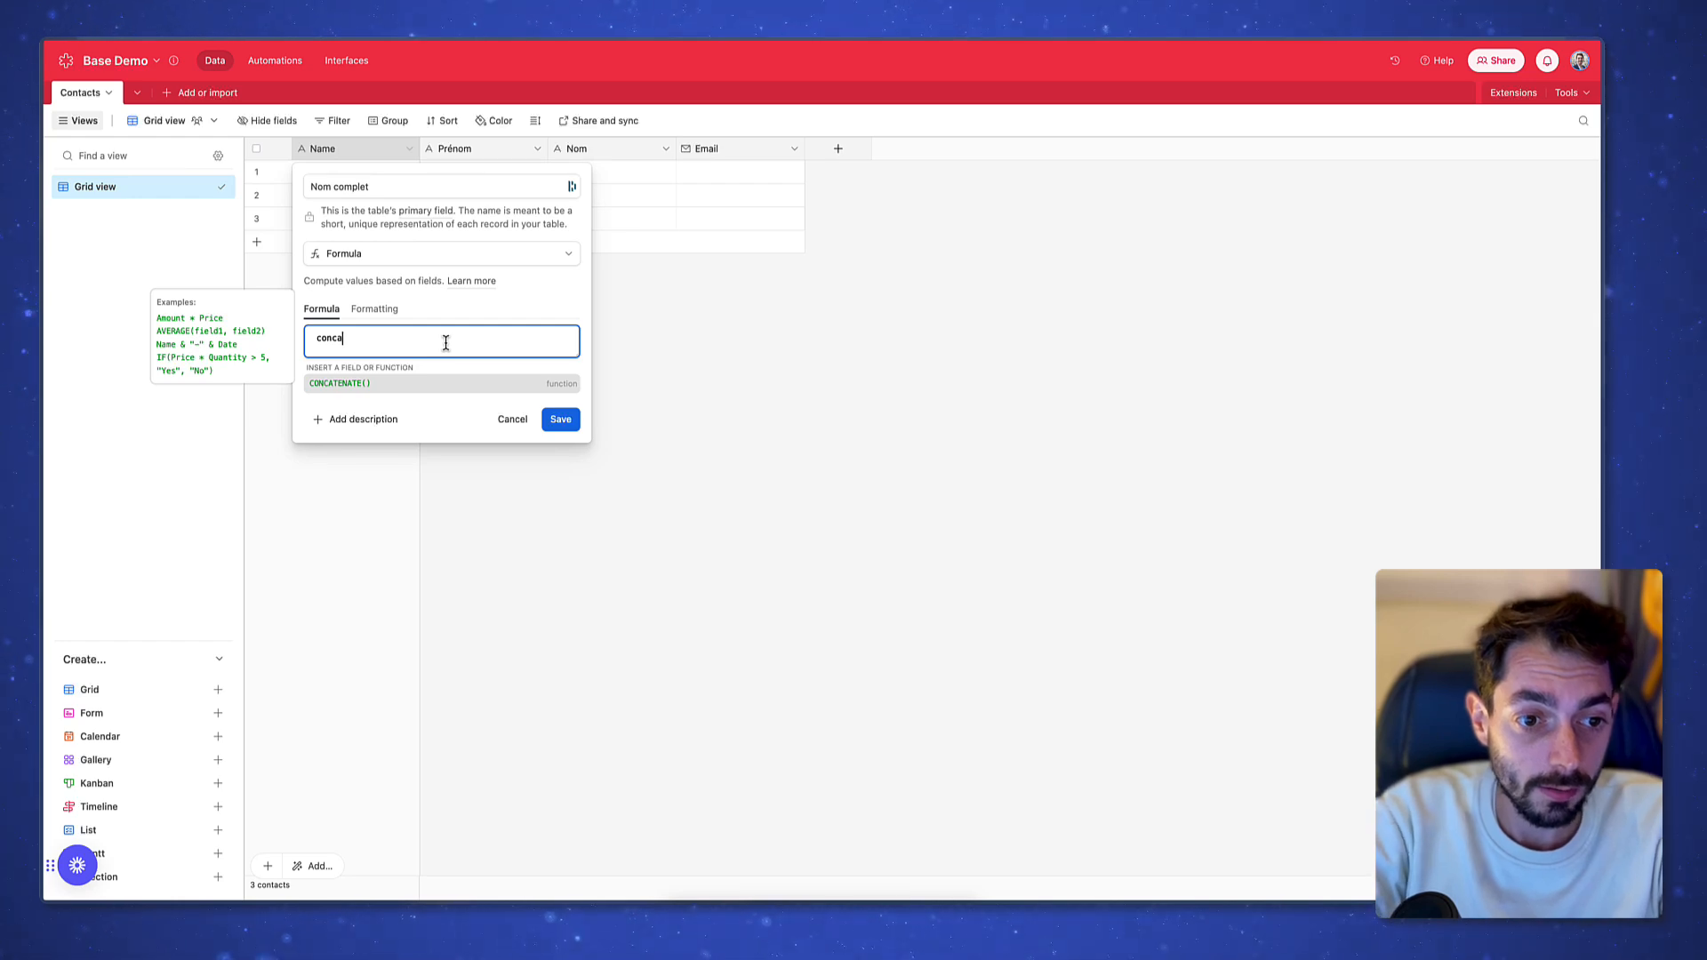
pyautogui.press('Tab')
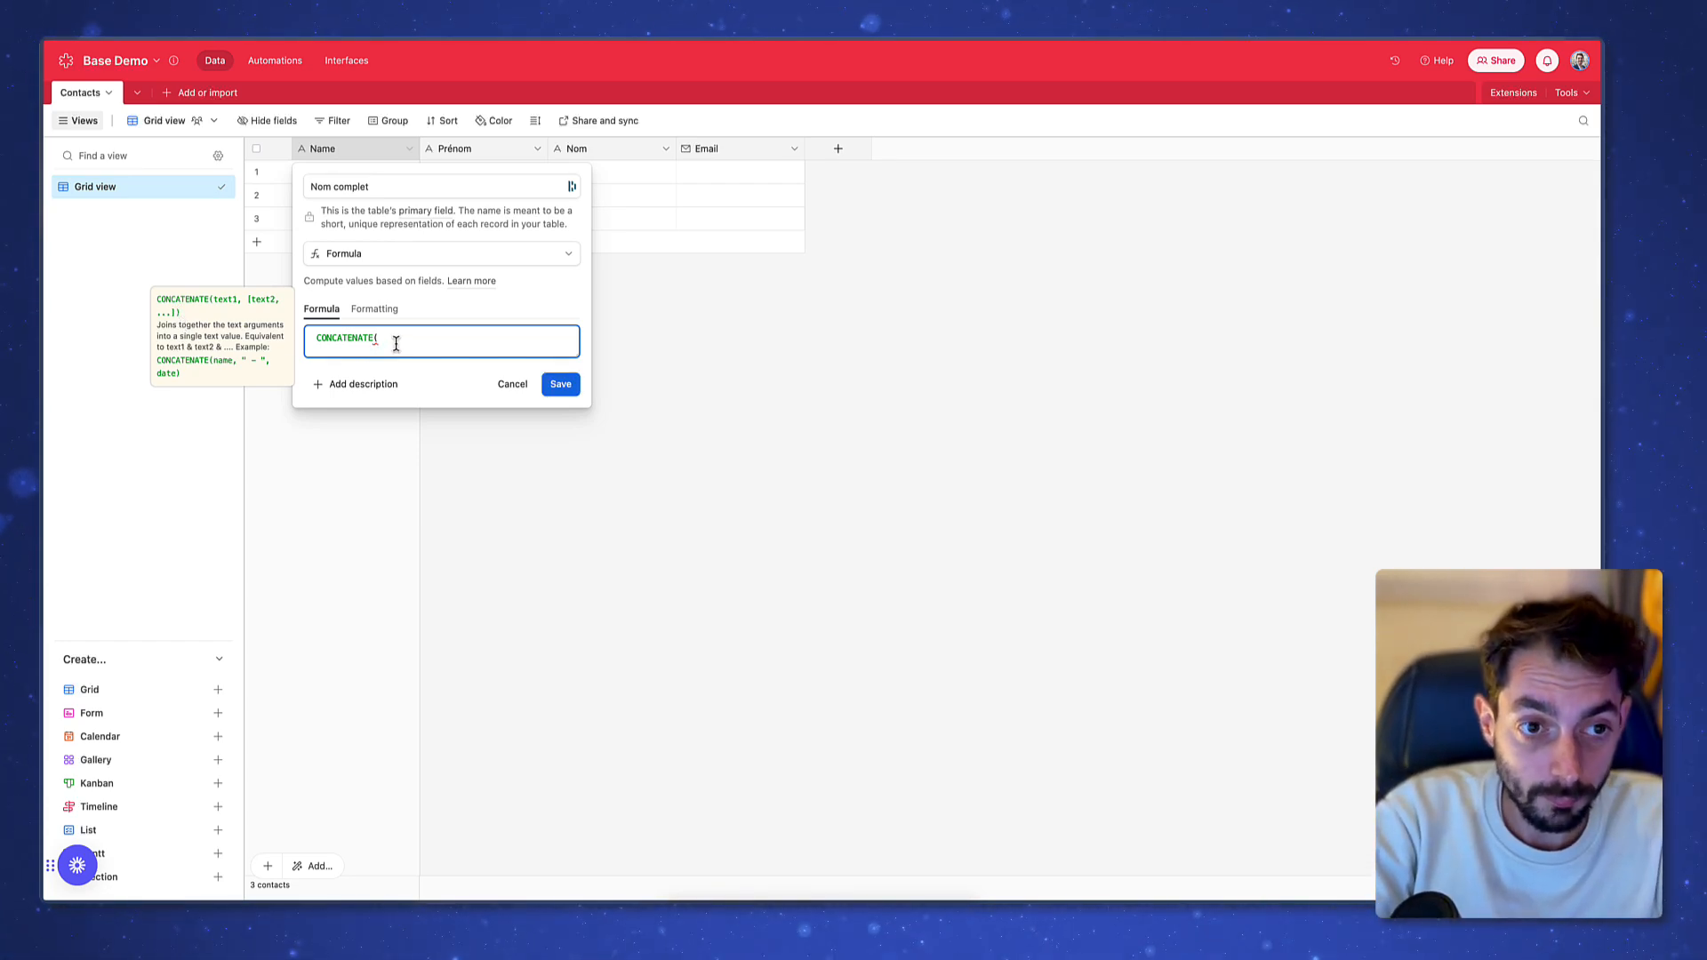
pyautogui.write('pr')
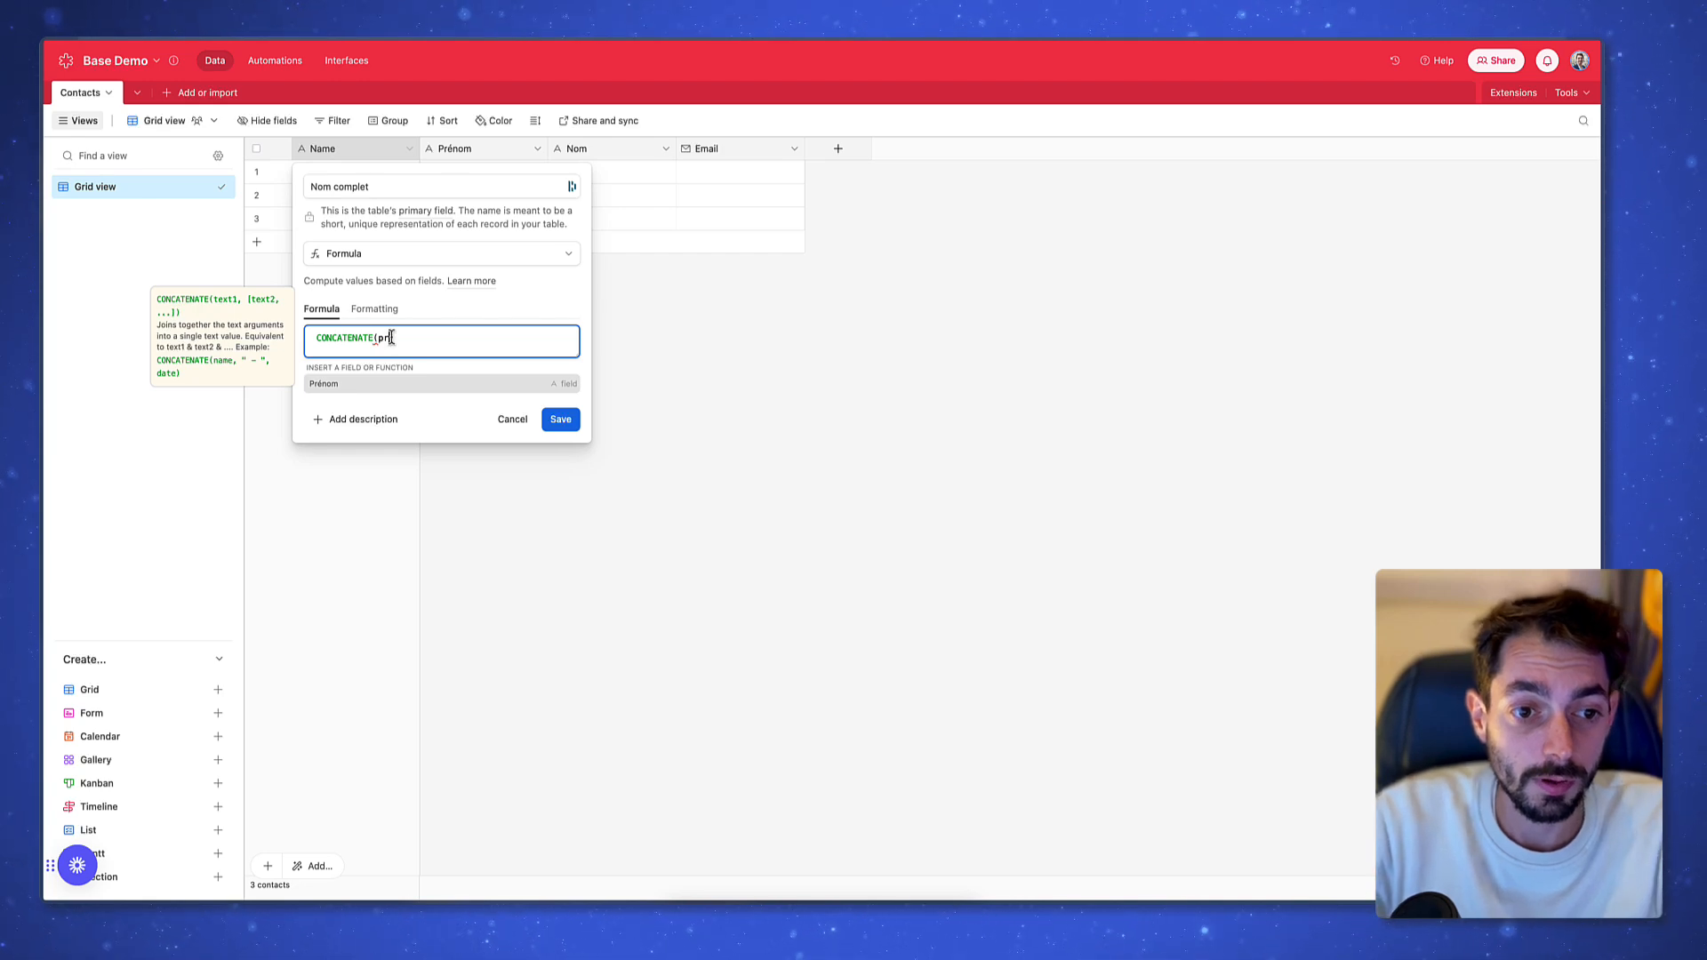
pyautogui.click(418, 383)
pyautogui.write(')')
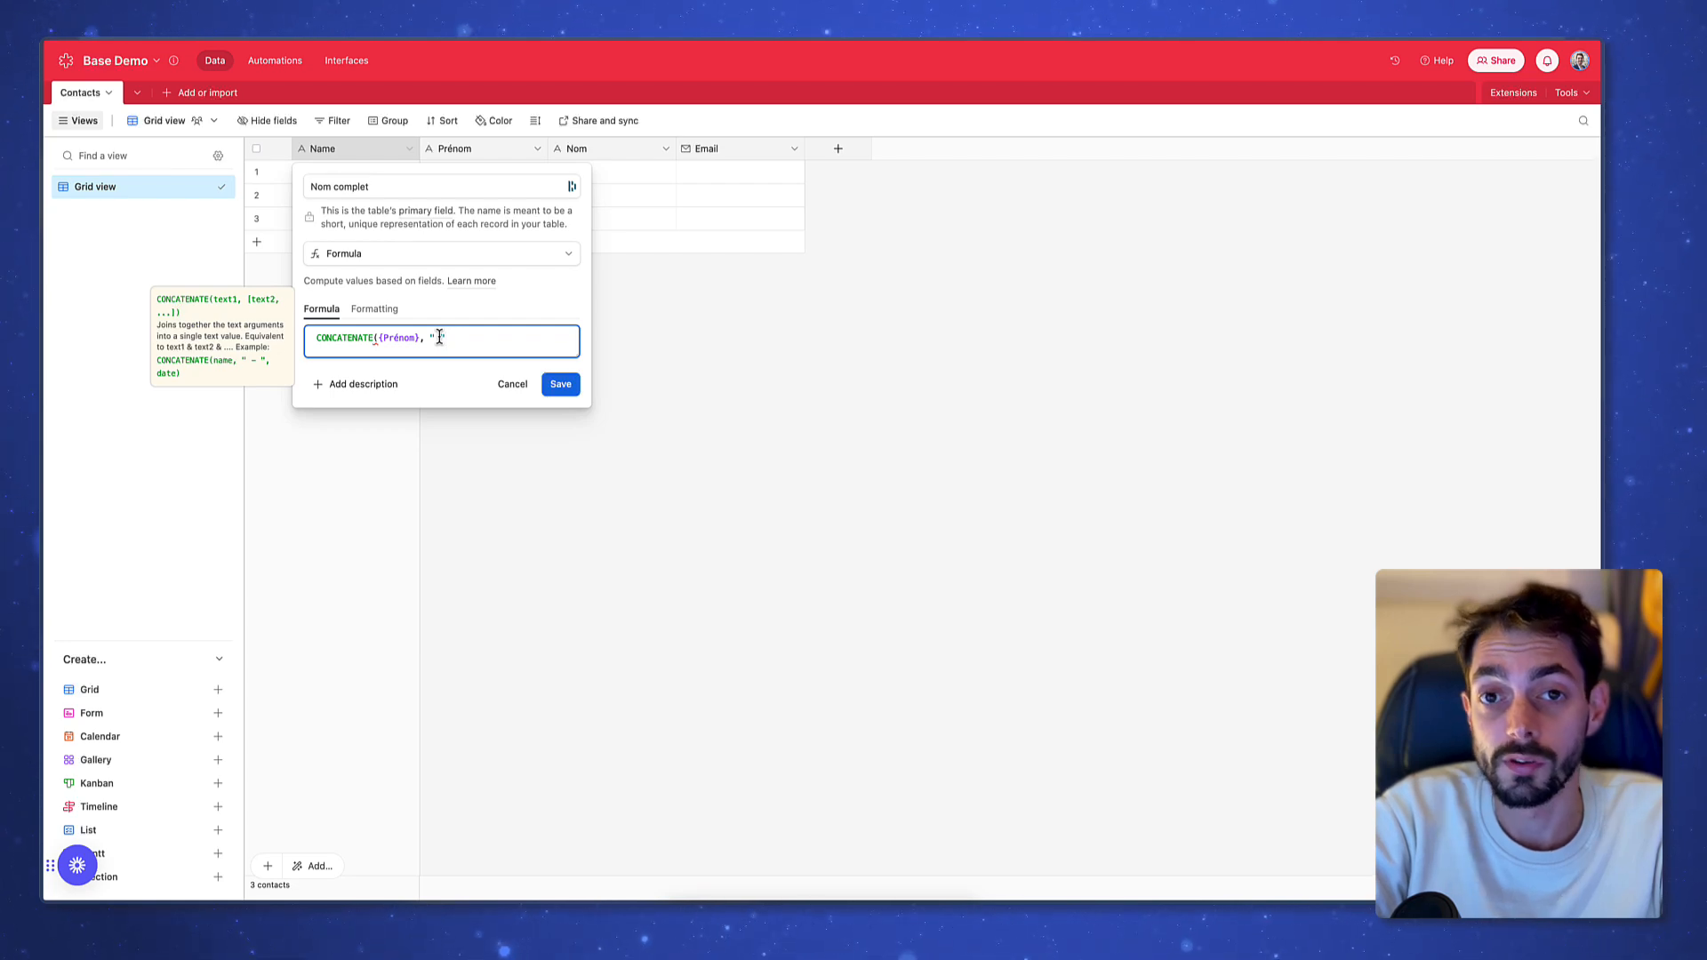
pyautogui.write('", ')
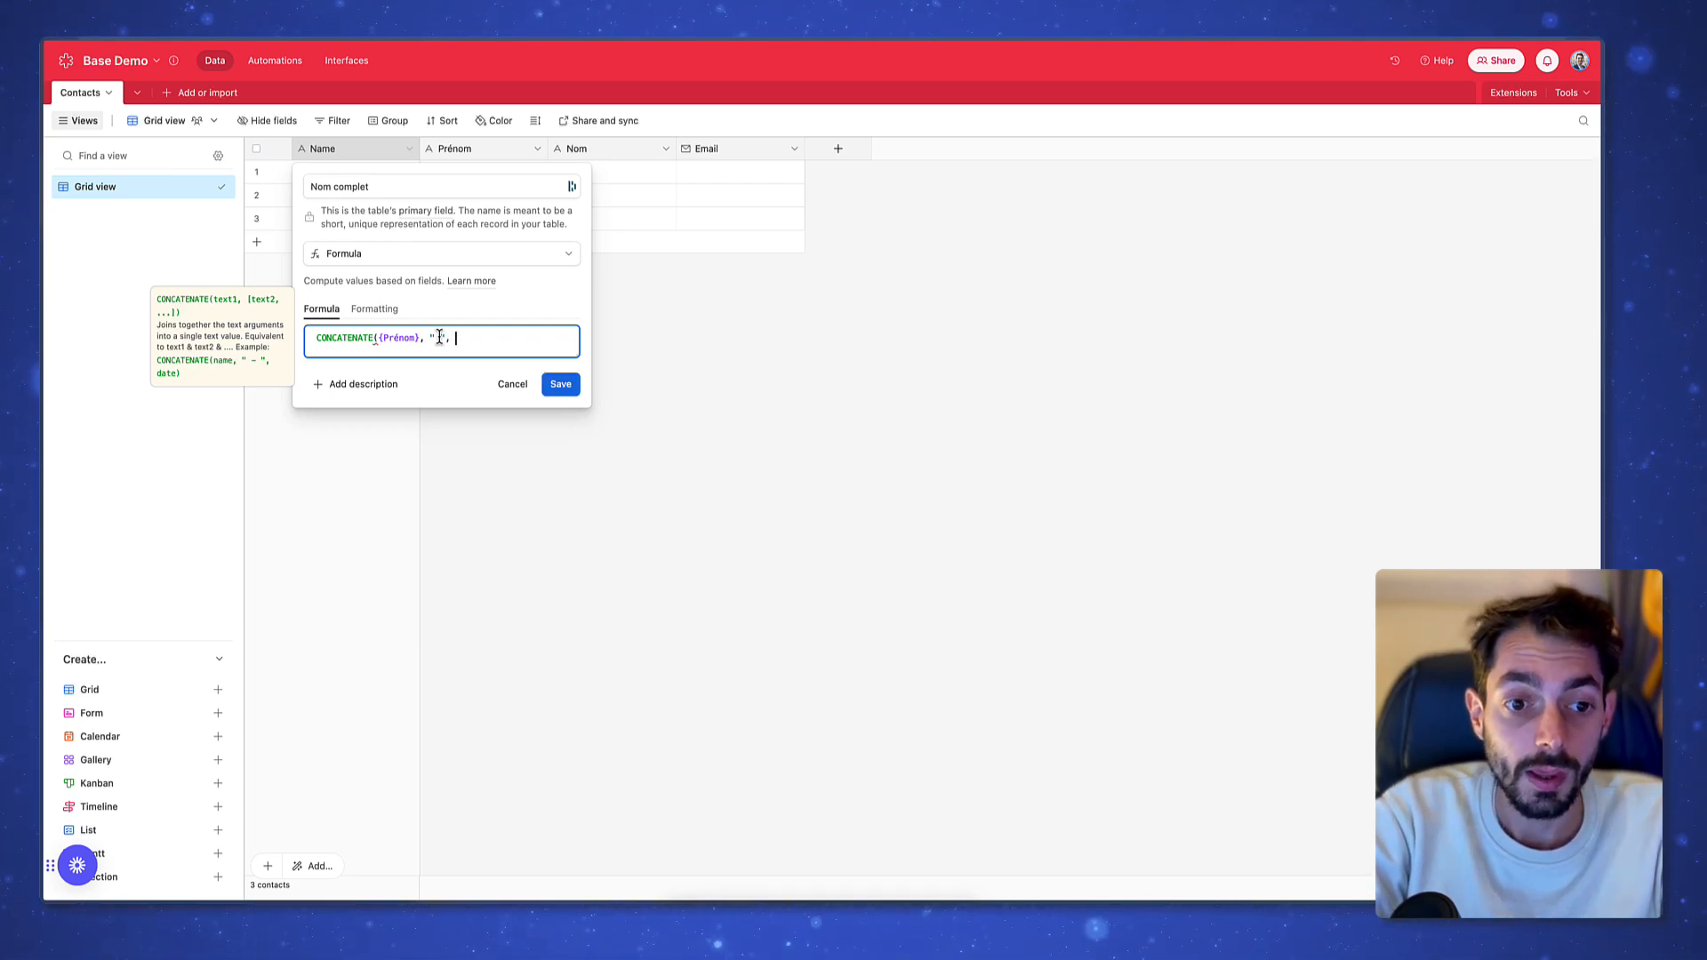
pyautogui.write('nom')
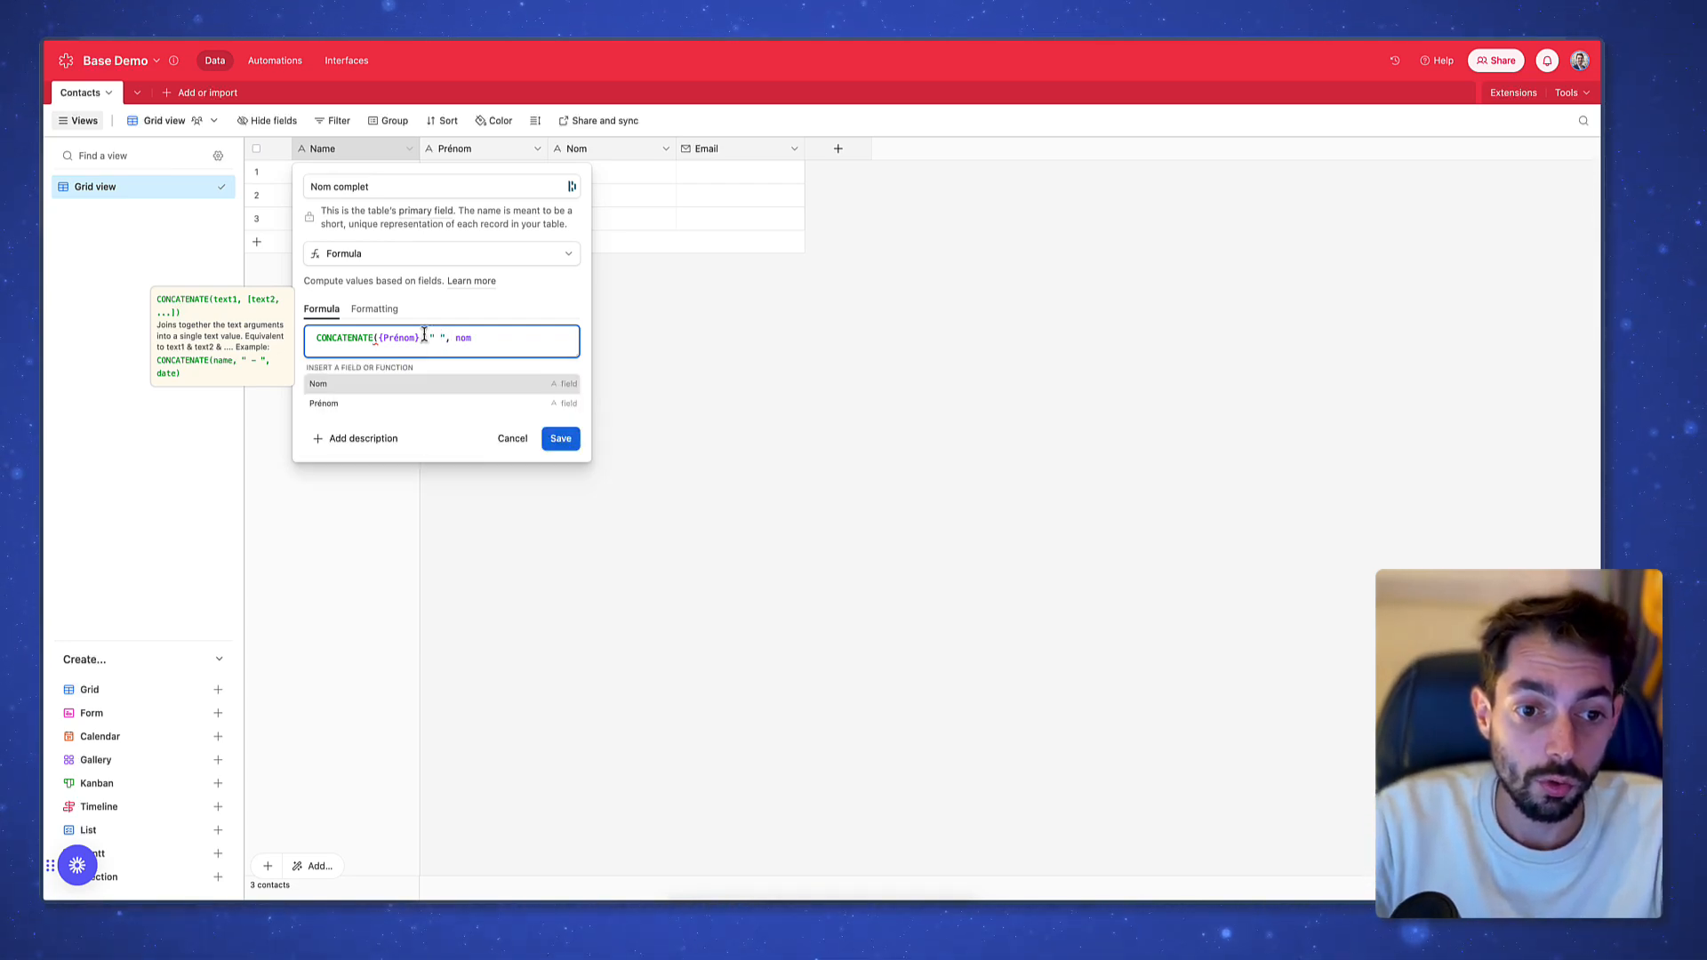
pyautogui.click(430, 385)
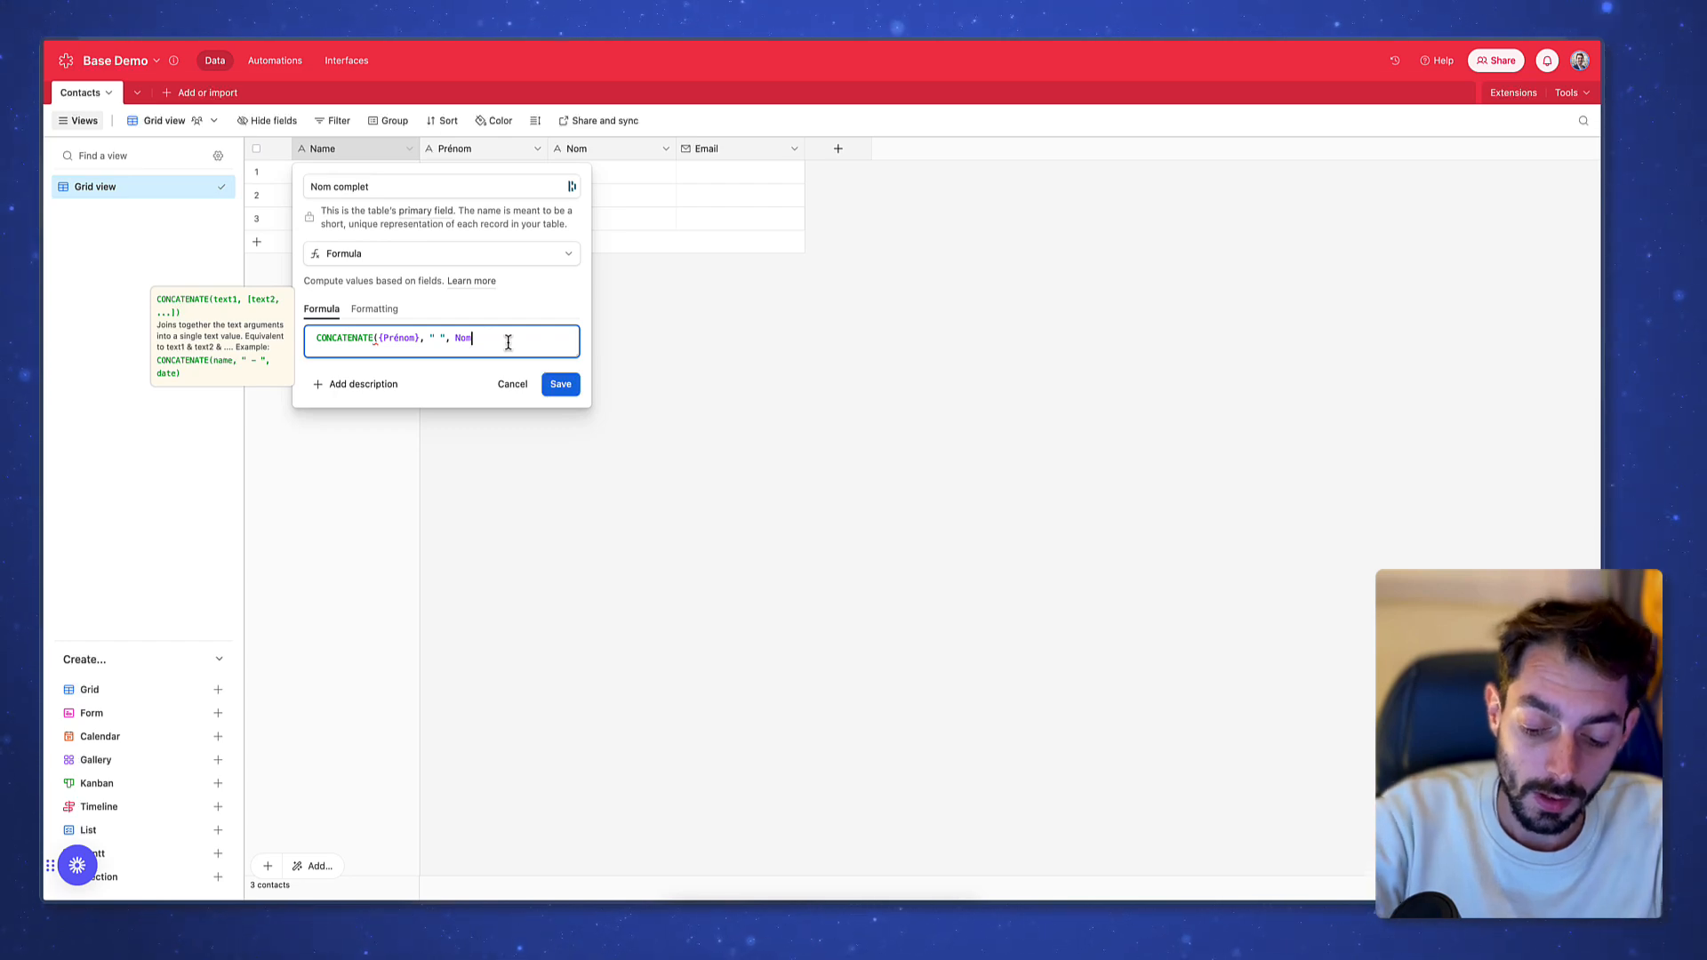
pyautogui.write(')')
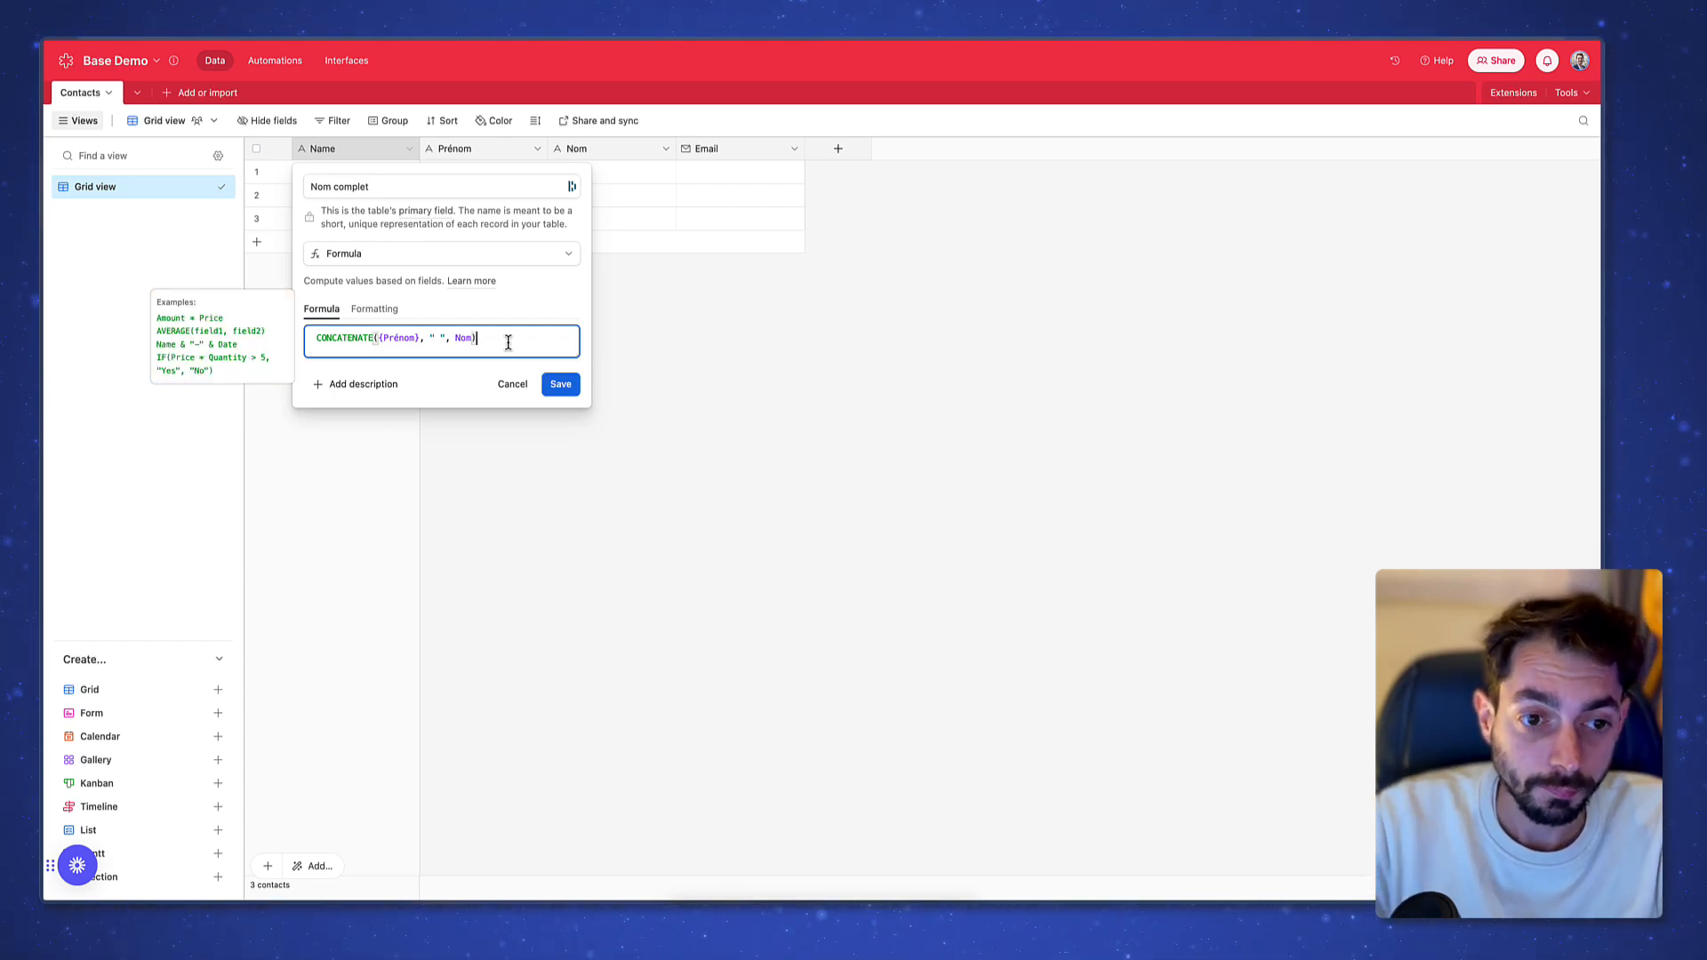
pyautogui.click(563, 389)
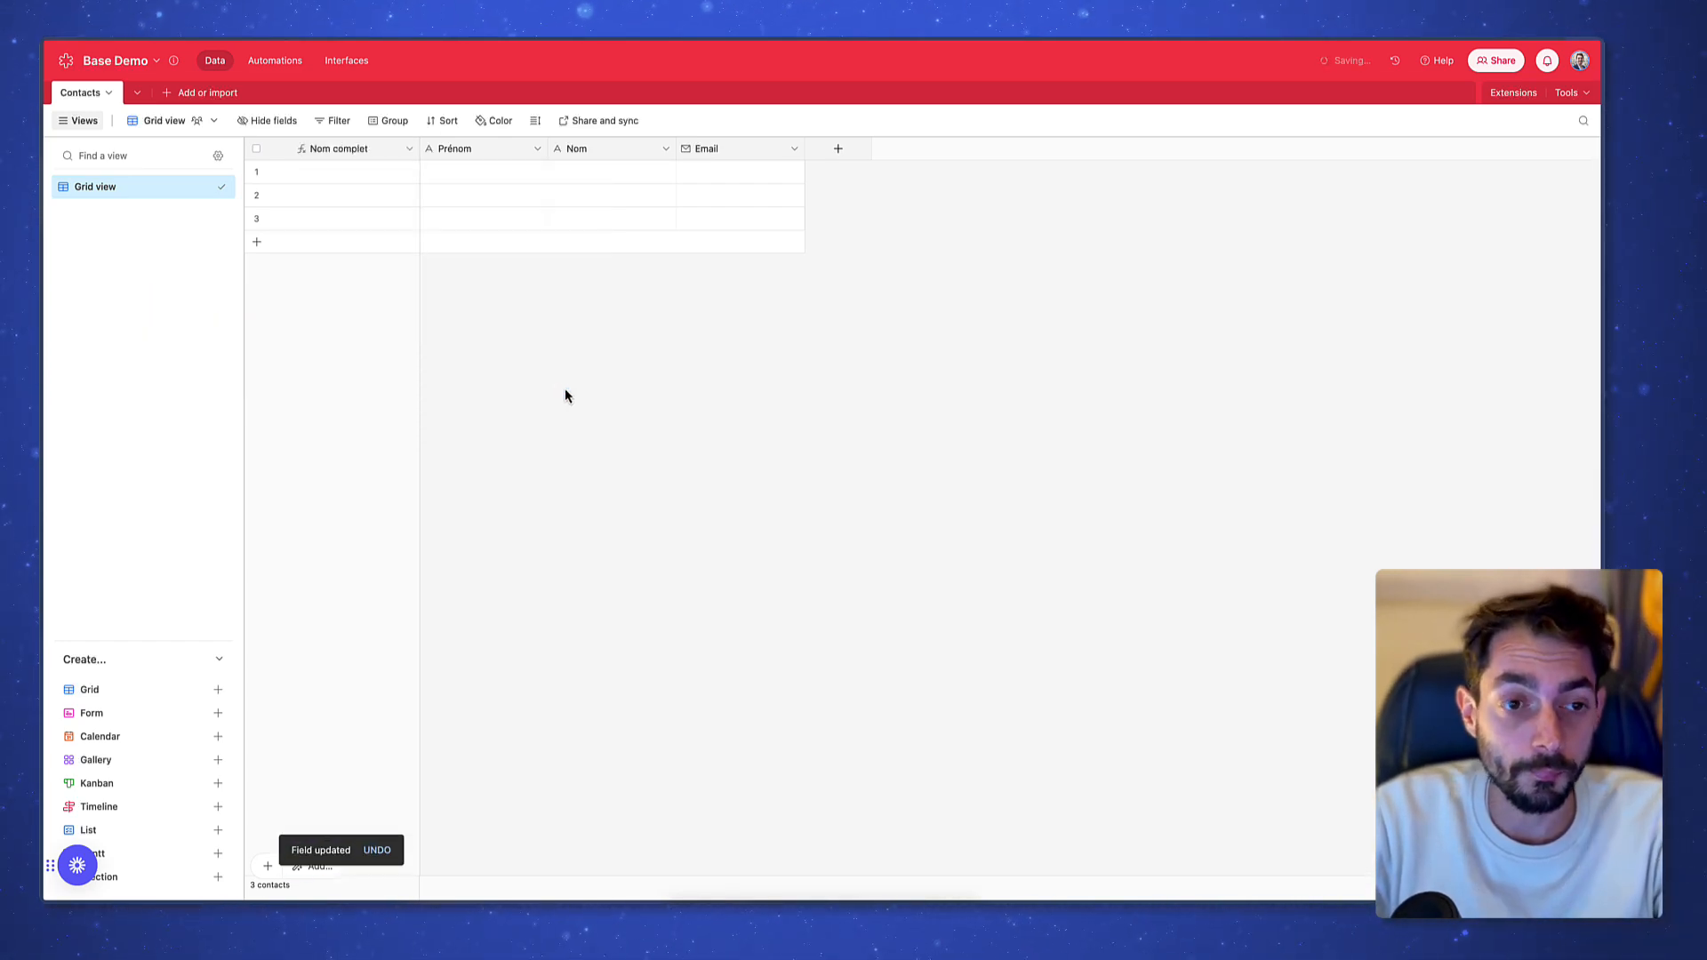
# Fill row 1 with a contact's first name, last name and e-mail, then check Nom complet
pyautogui.click(520, 180)
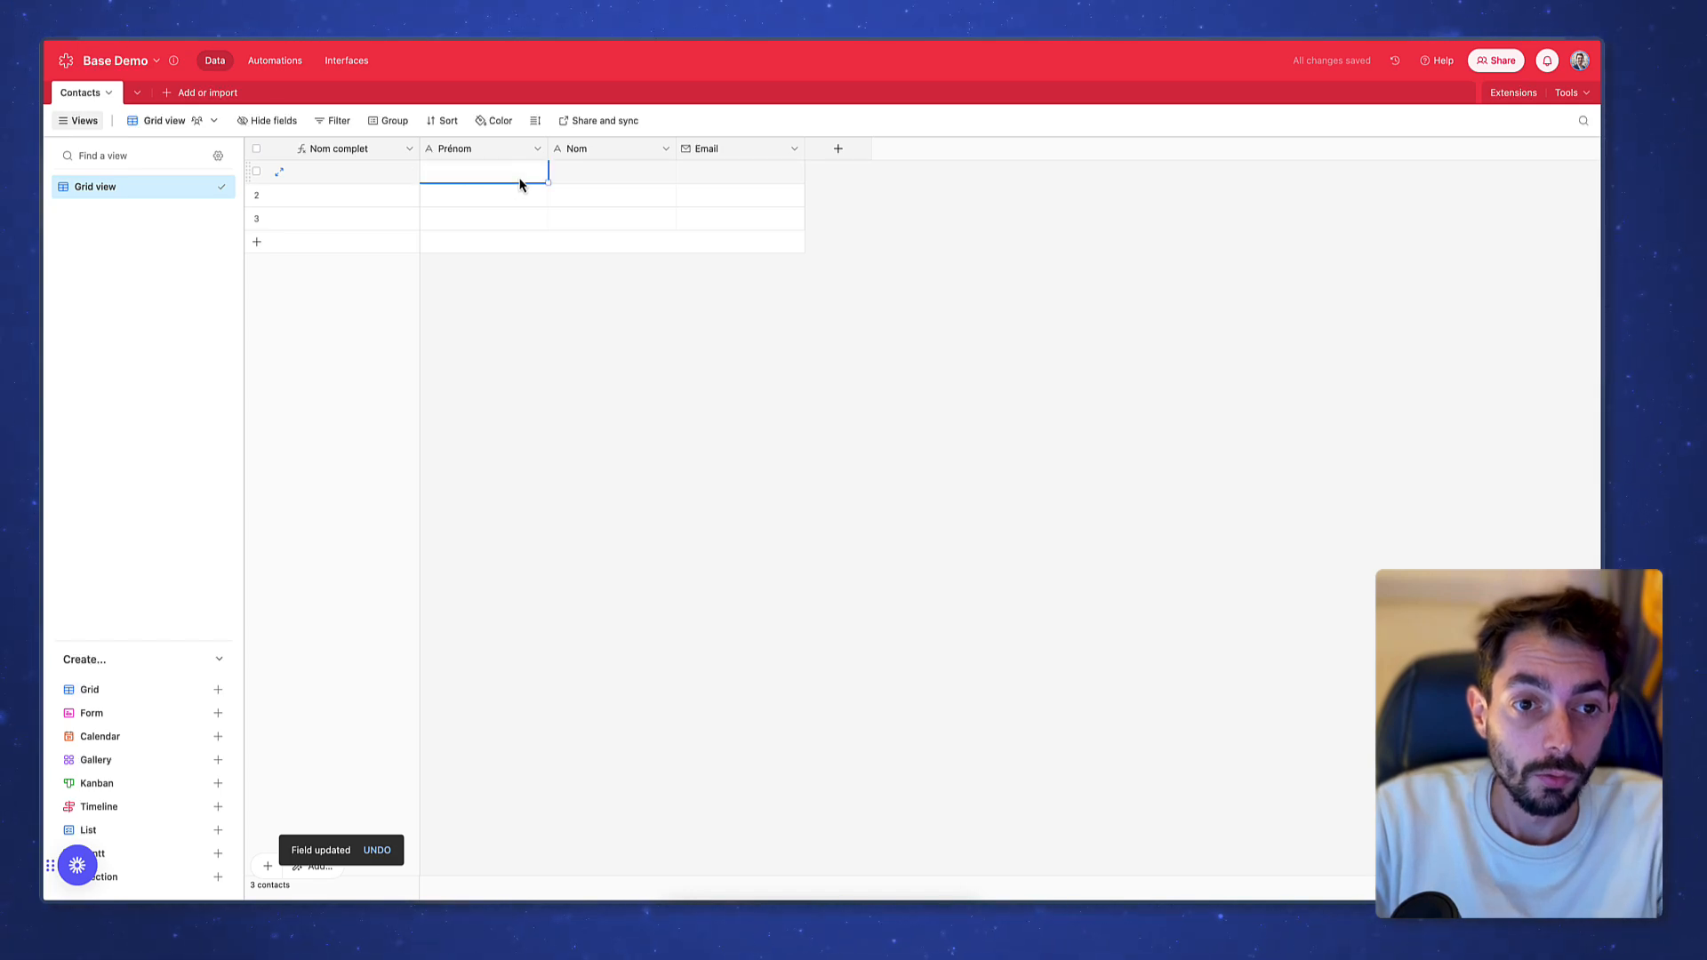
pyautogui.write('J')
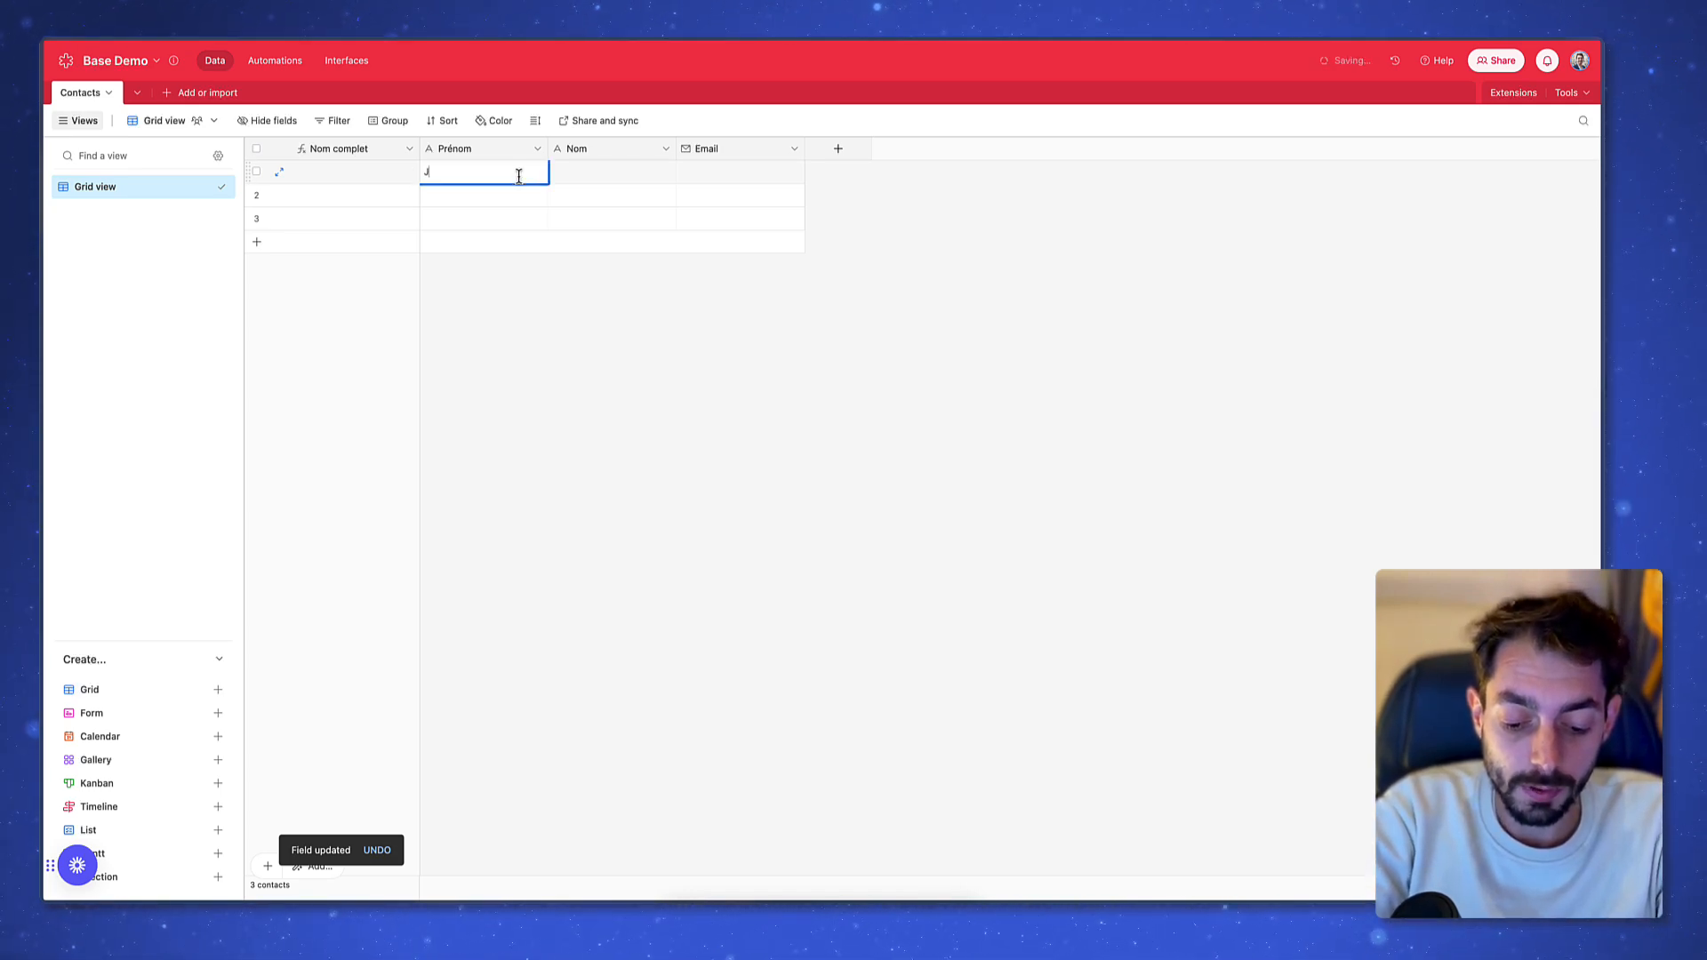
pyautogui.write('ohn')
pyautogui.press('Tab')
pyautogui.write('Doe')
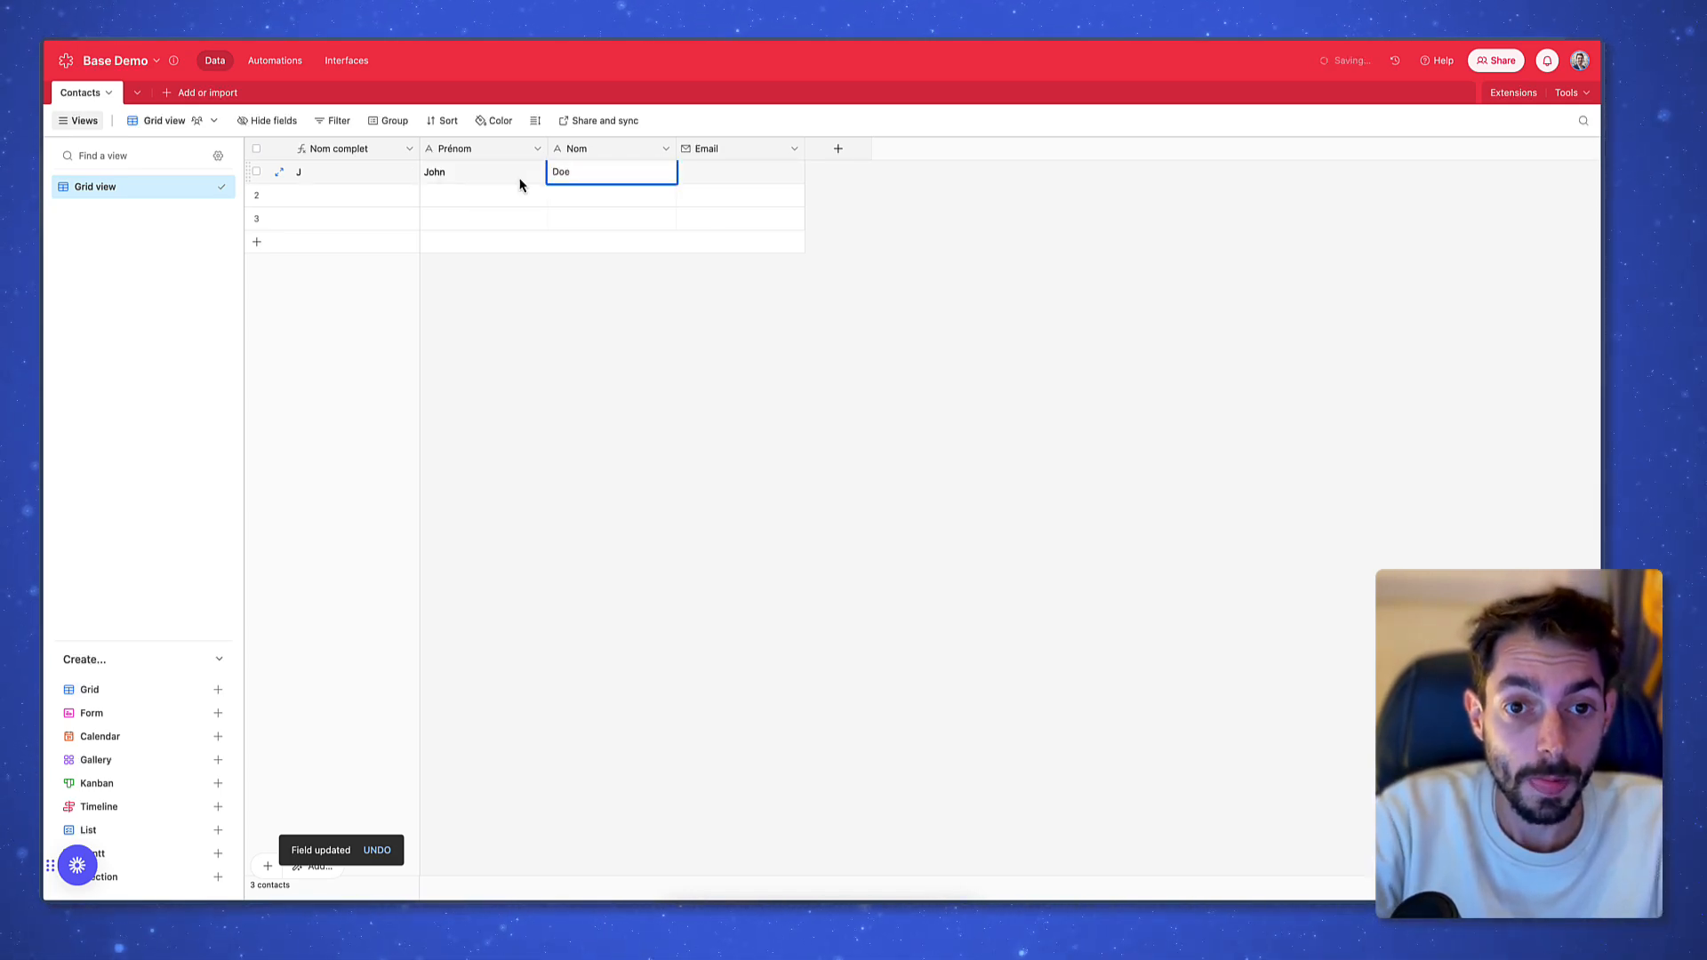
pyautogui.press('Tab')
pyautogui.write('jo')
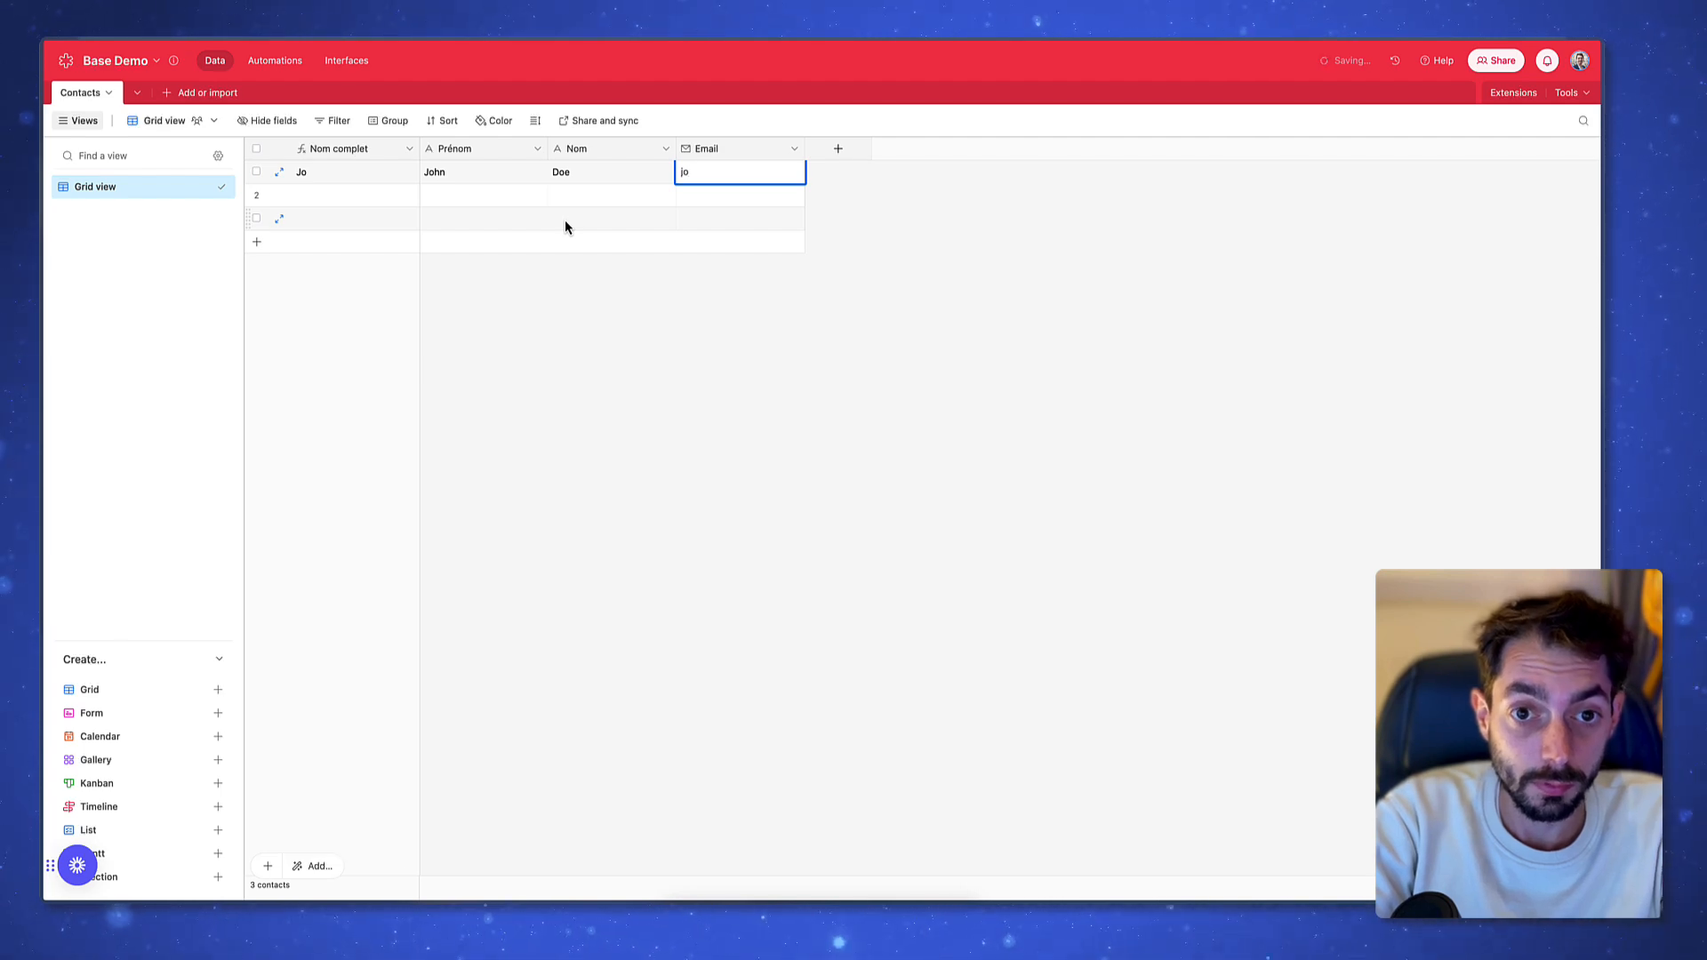
pyautogui.write('hndoe@')
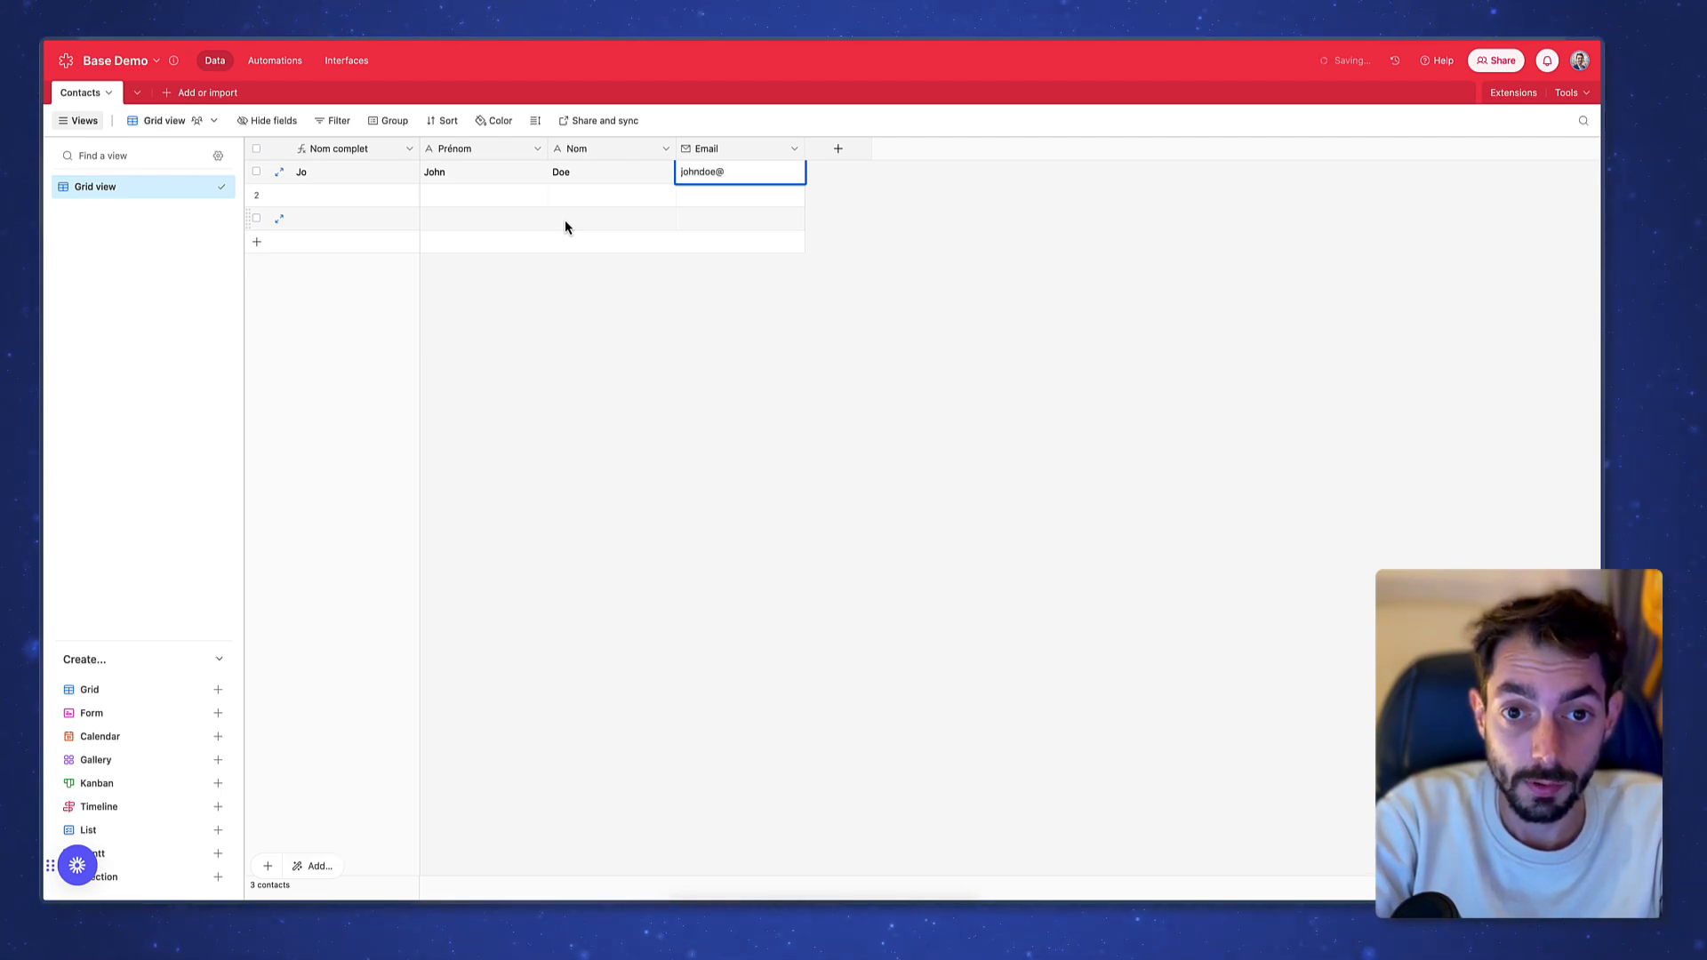
pyautogui.write('email.com')
pyautogui.press('Return')
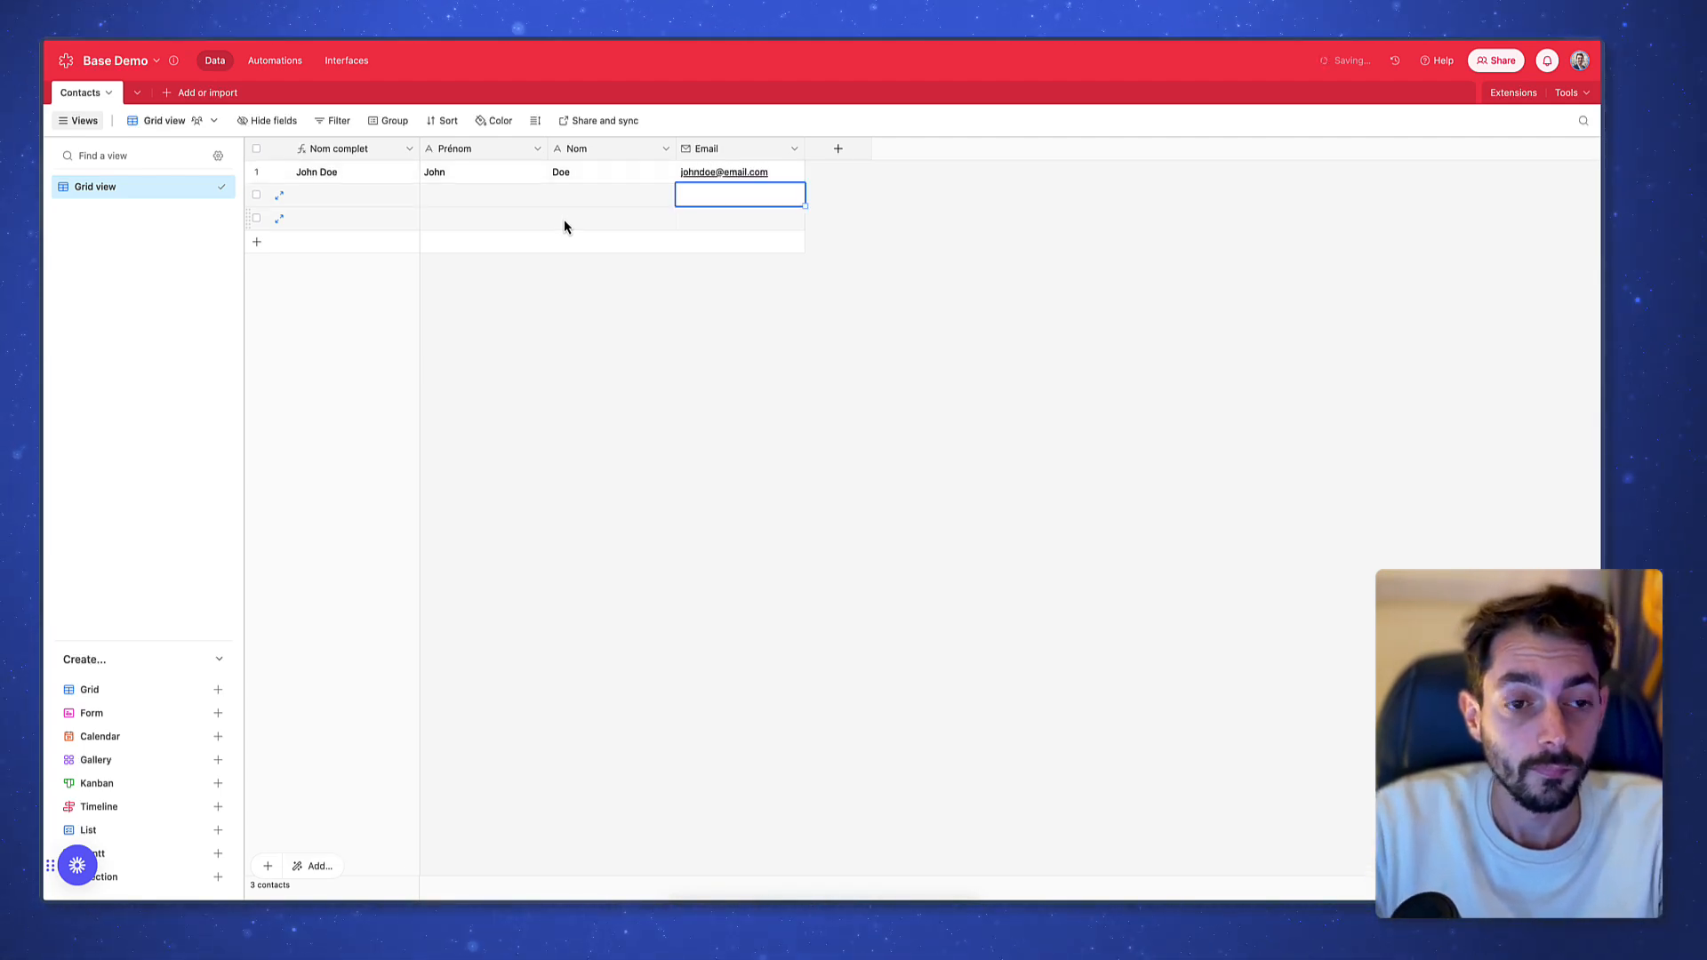
pyautogui.click(316, 178)
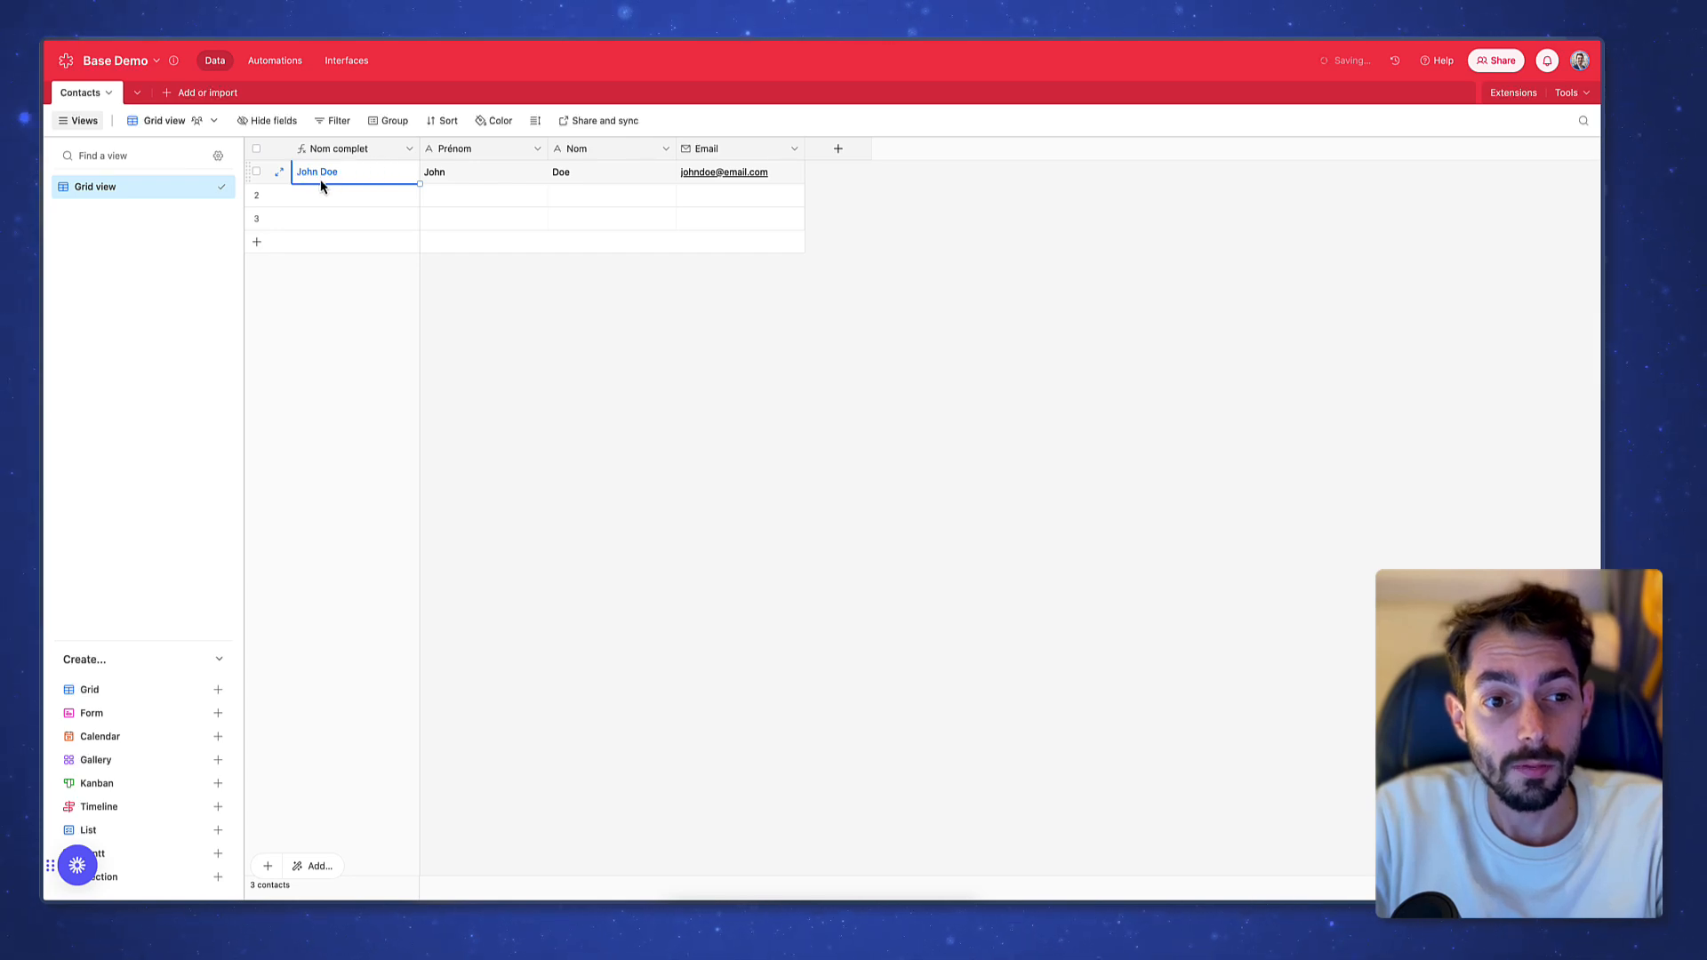
pyautogui.click(602, 182)
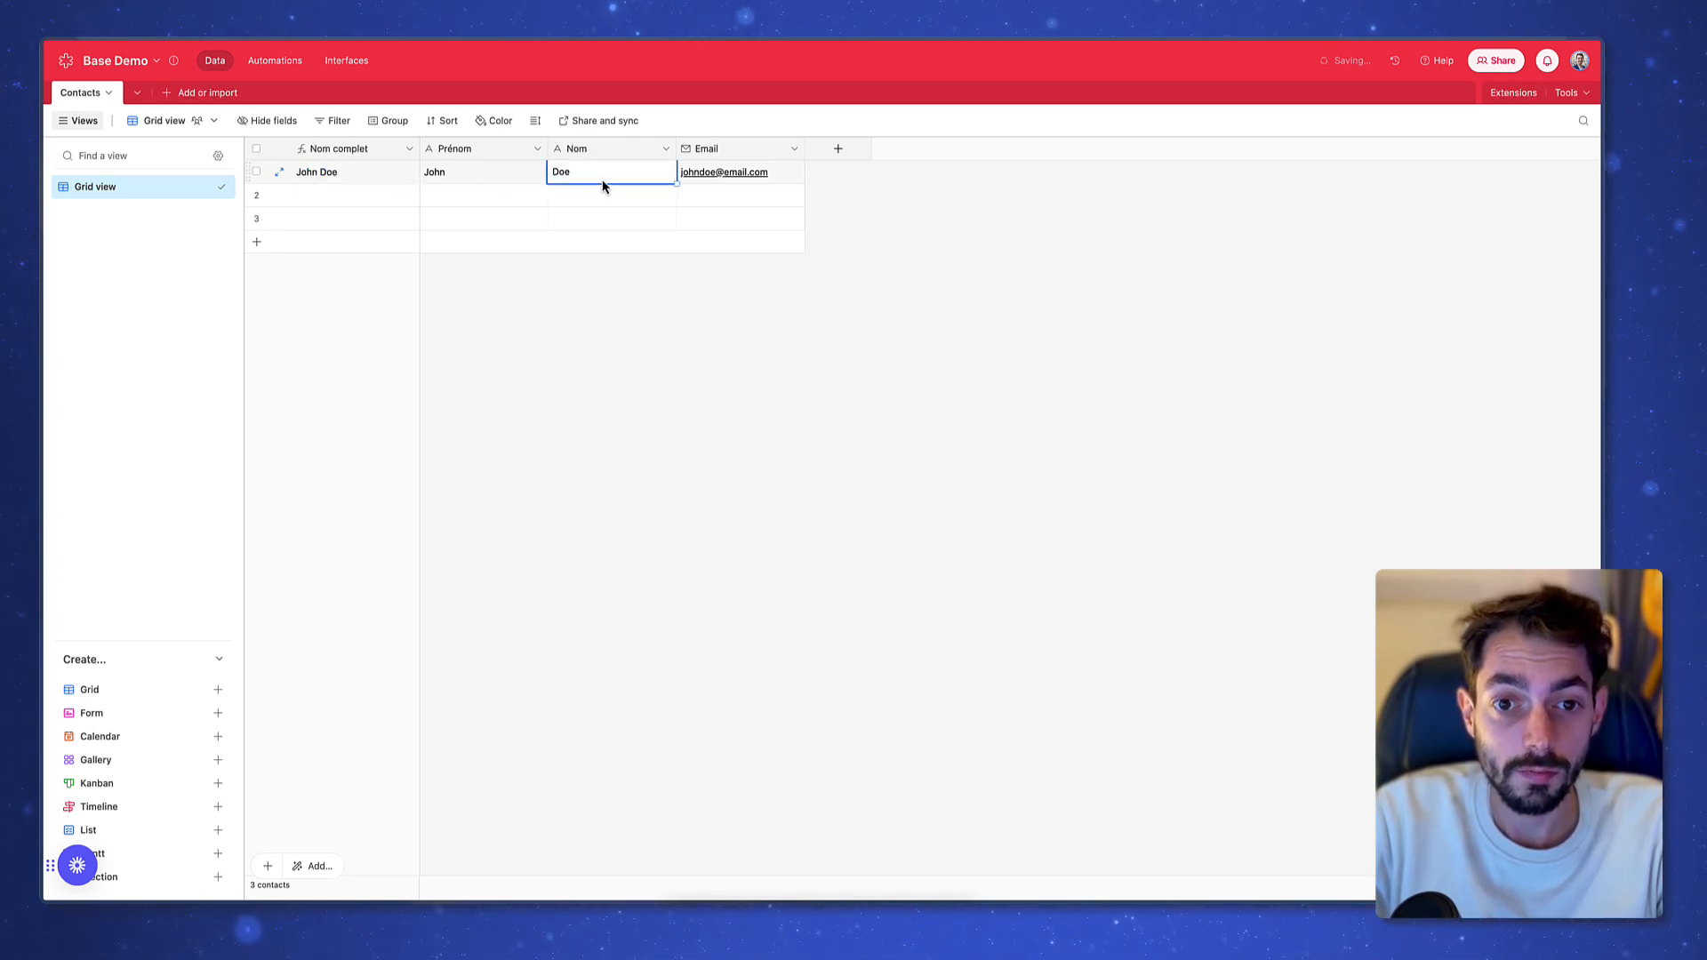
pyautogui.click(756, 178)
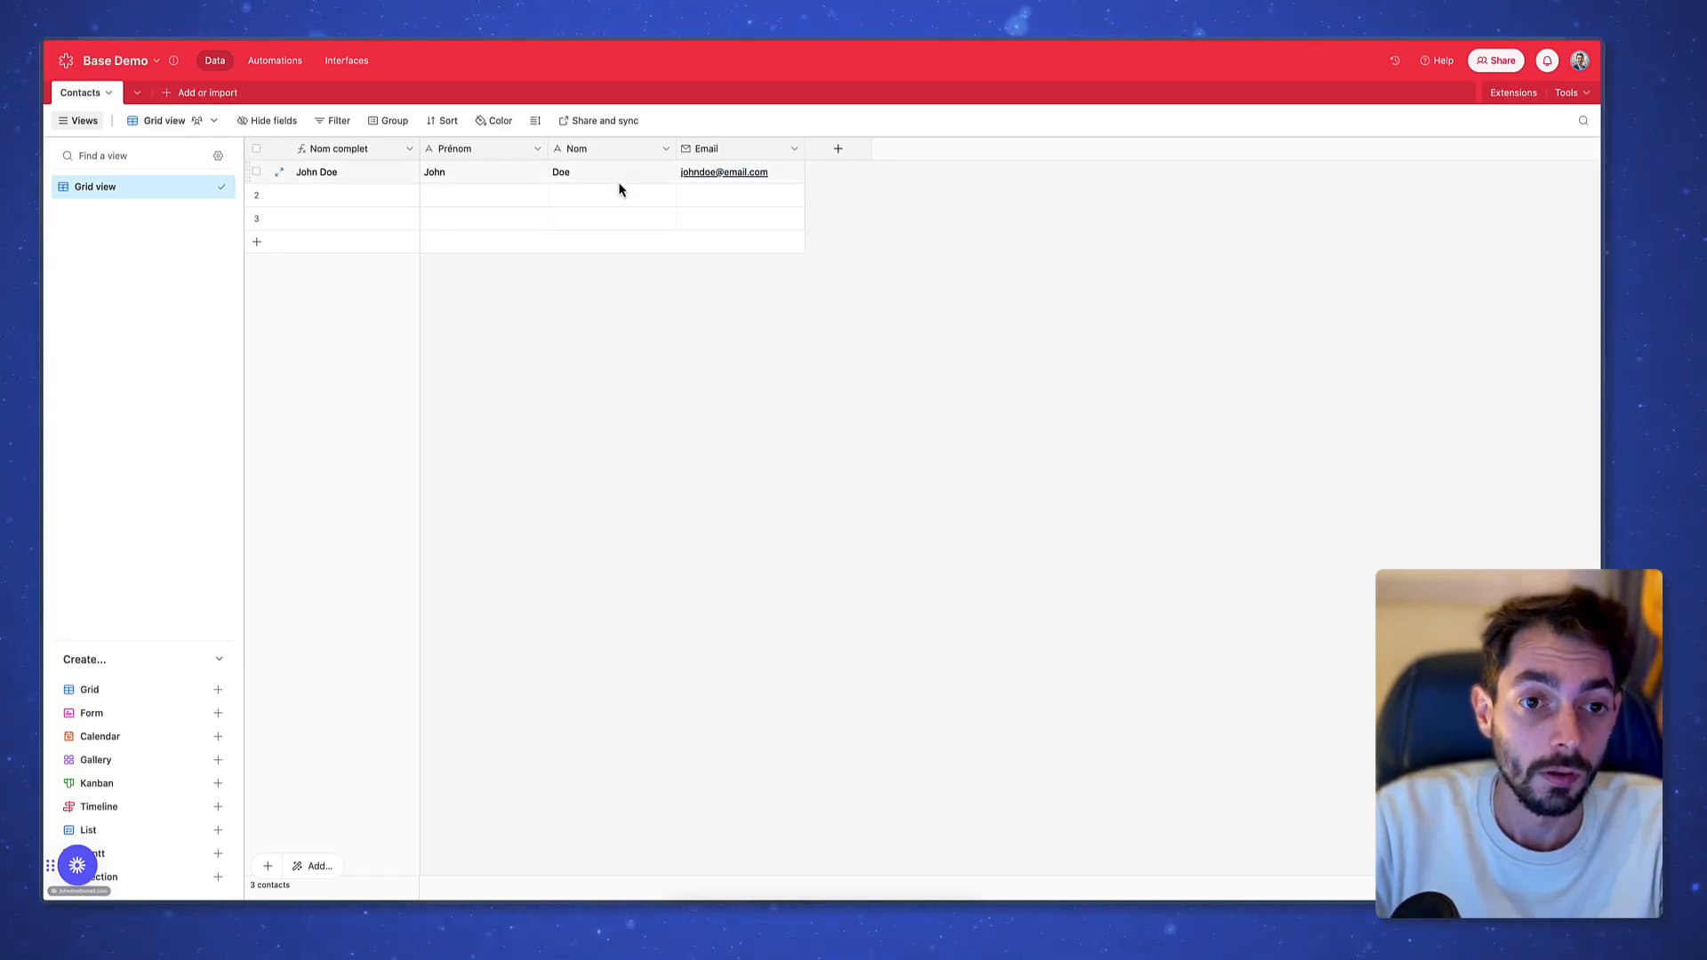
# Fill row 2 with a second contact's first name, last name and e-mail
pyautogui.click(490, 201)
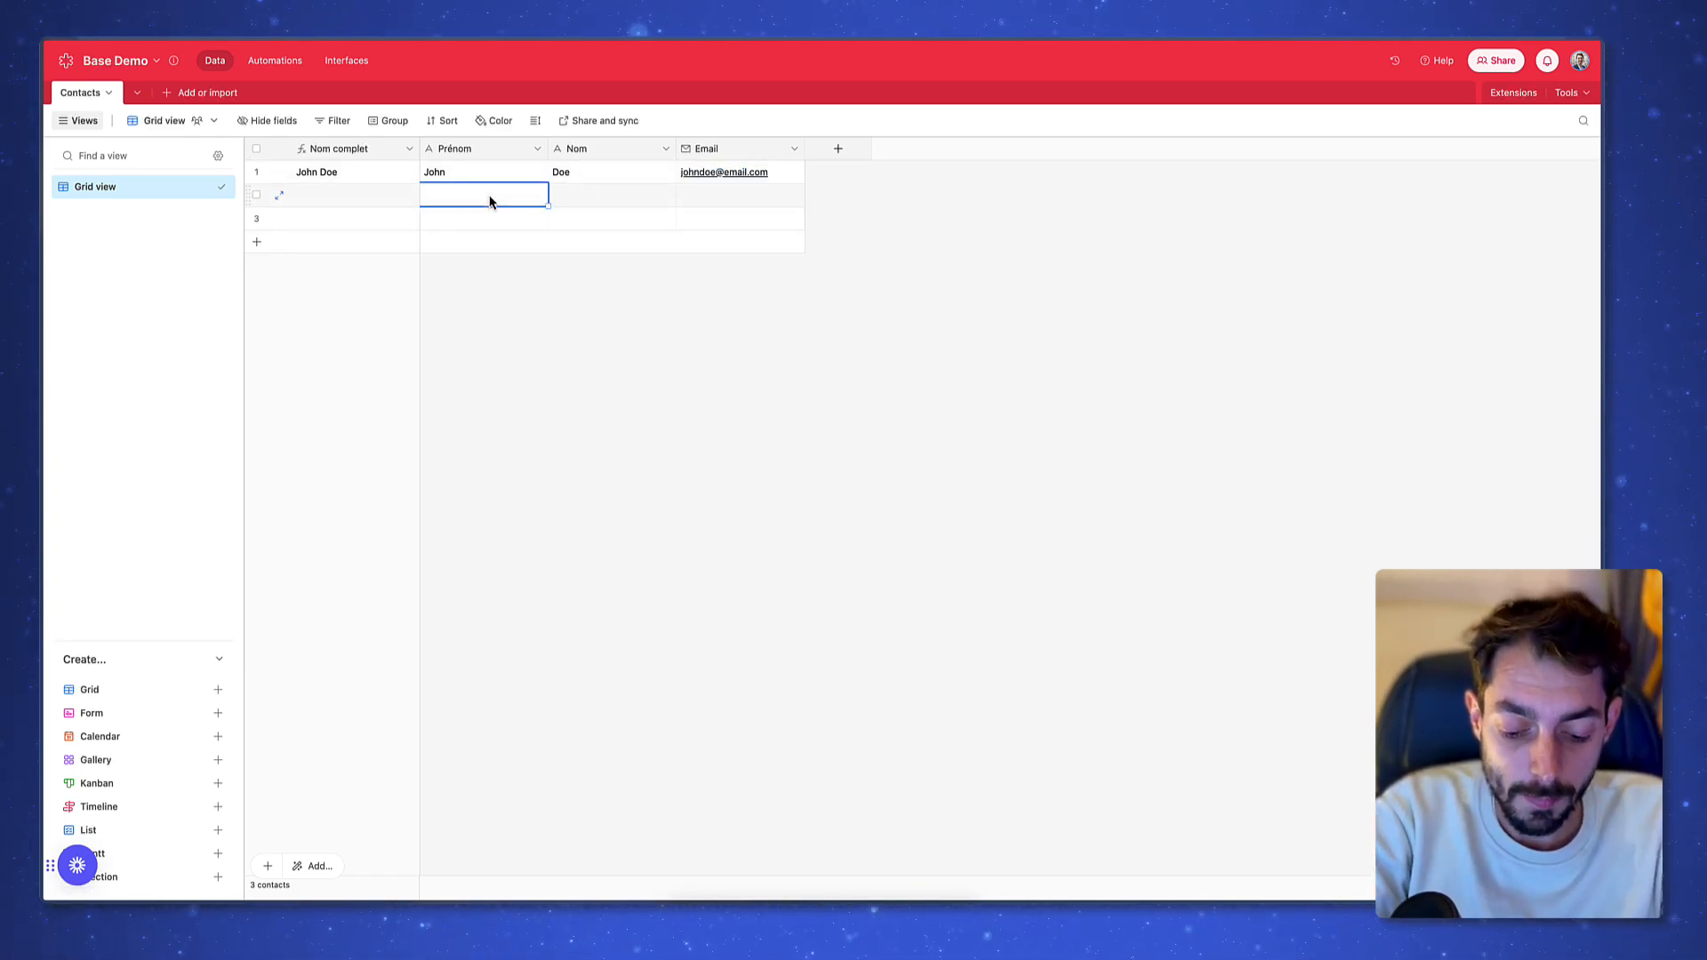
pyautogui.press('Tab')
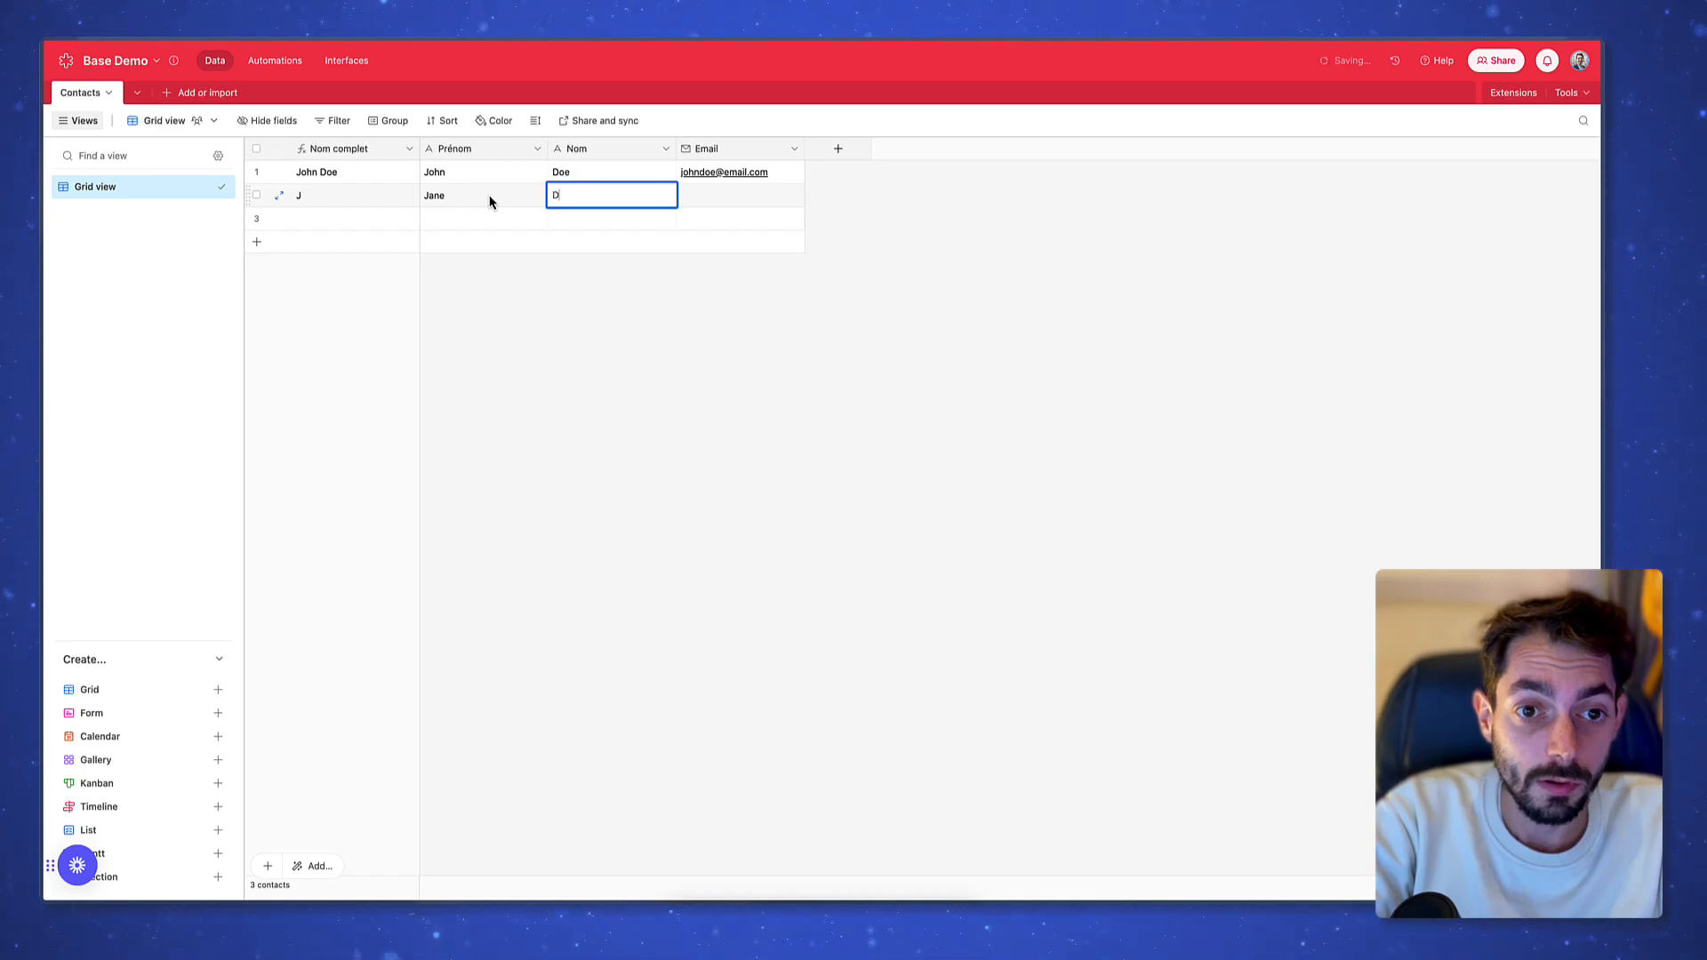
pyautogui.press('Tab')
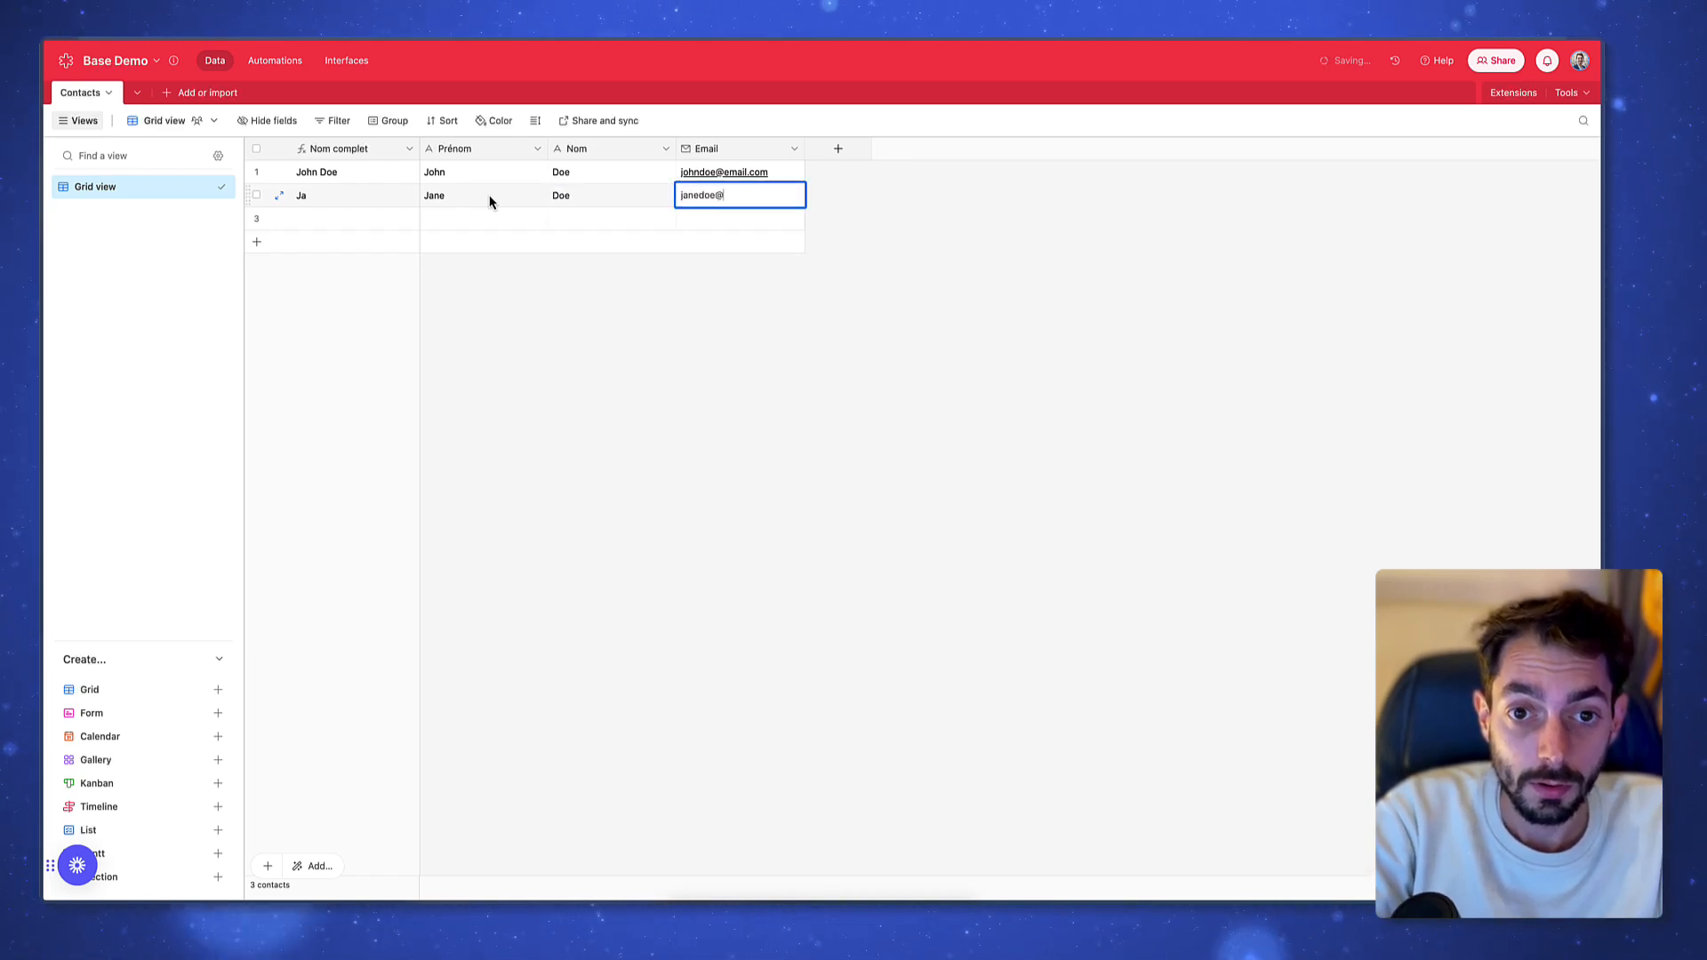
pyautogui.press('Return')
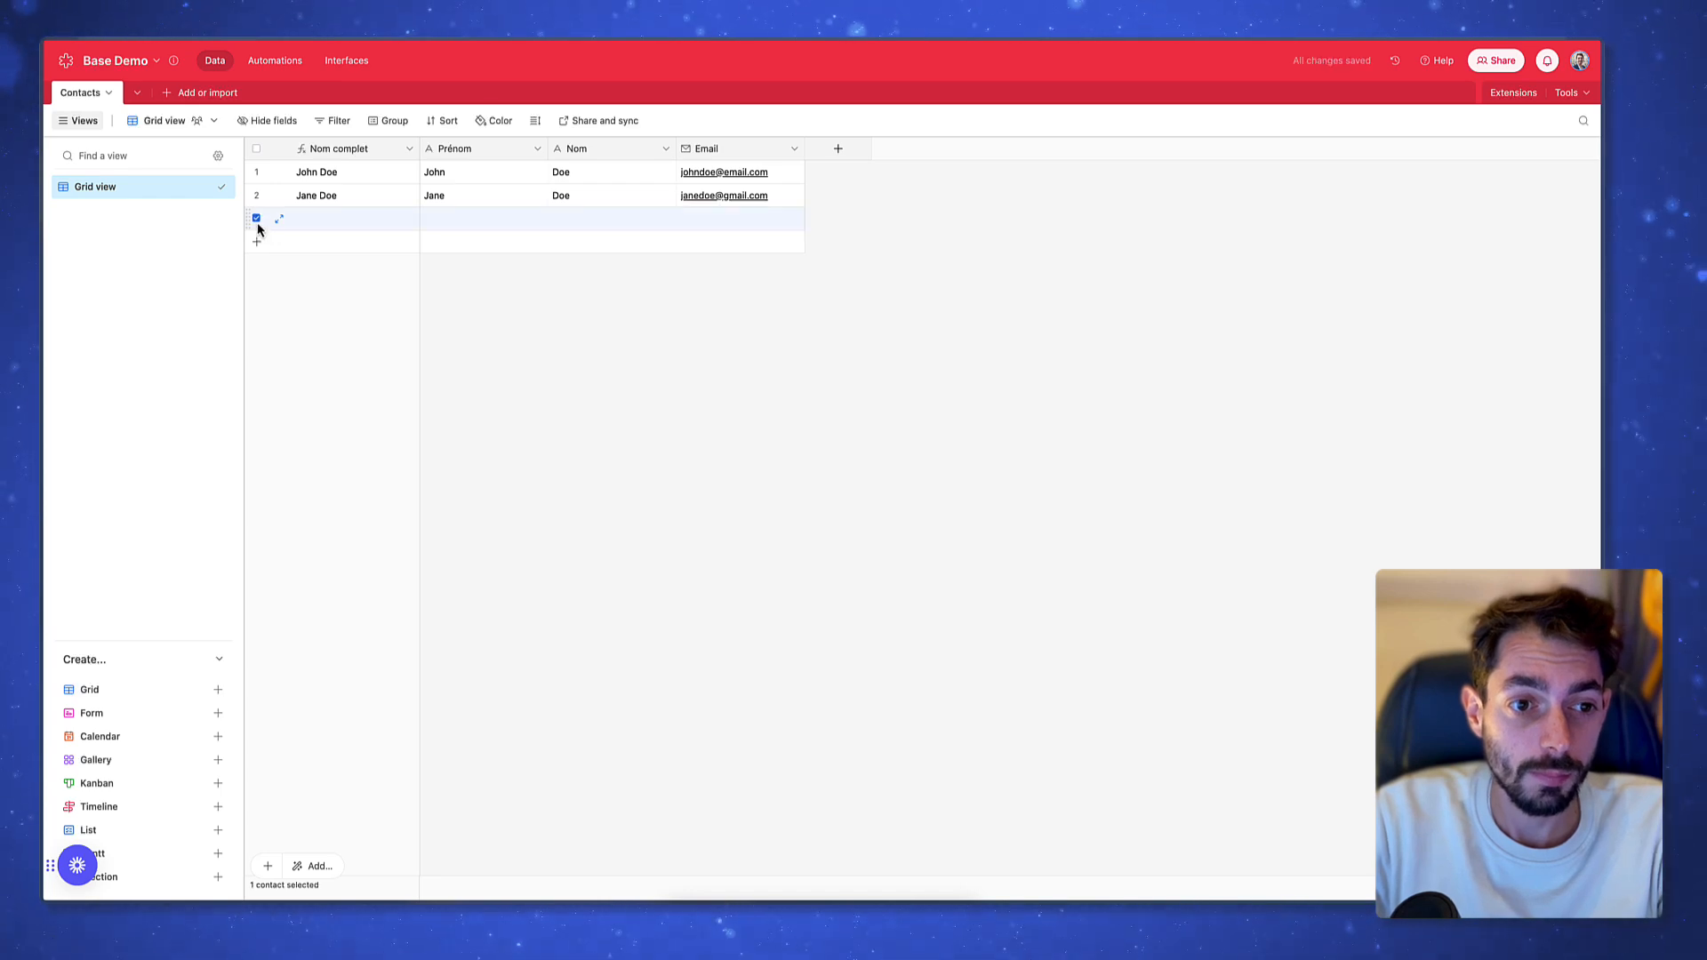
# Delete the empty third contact row and show the options for adding a table
pyautogui.rightClick(258, 222)
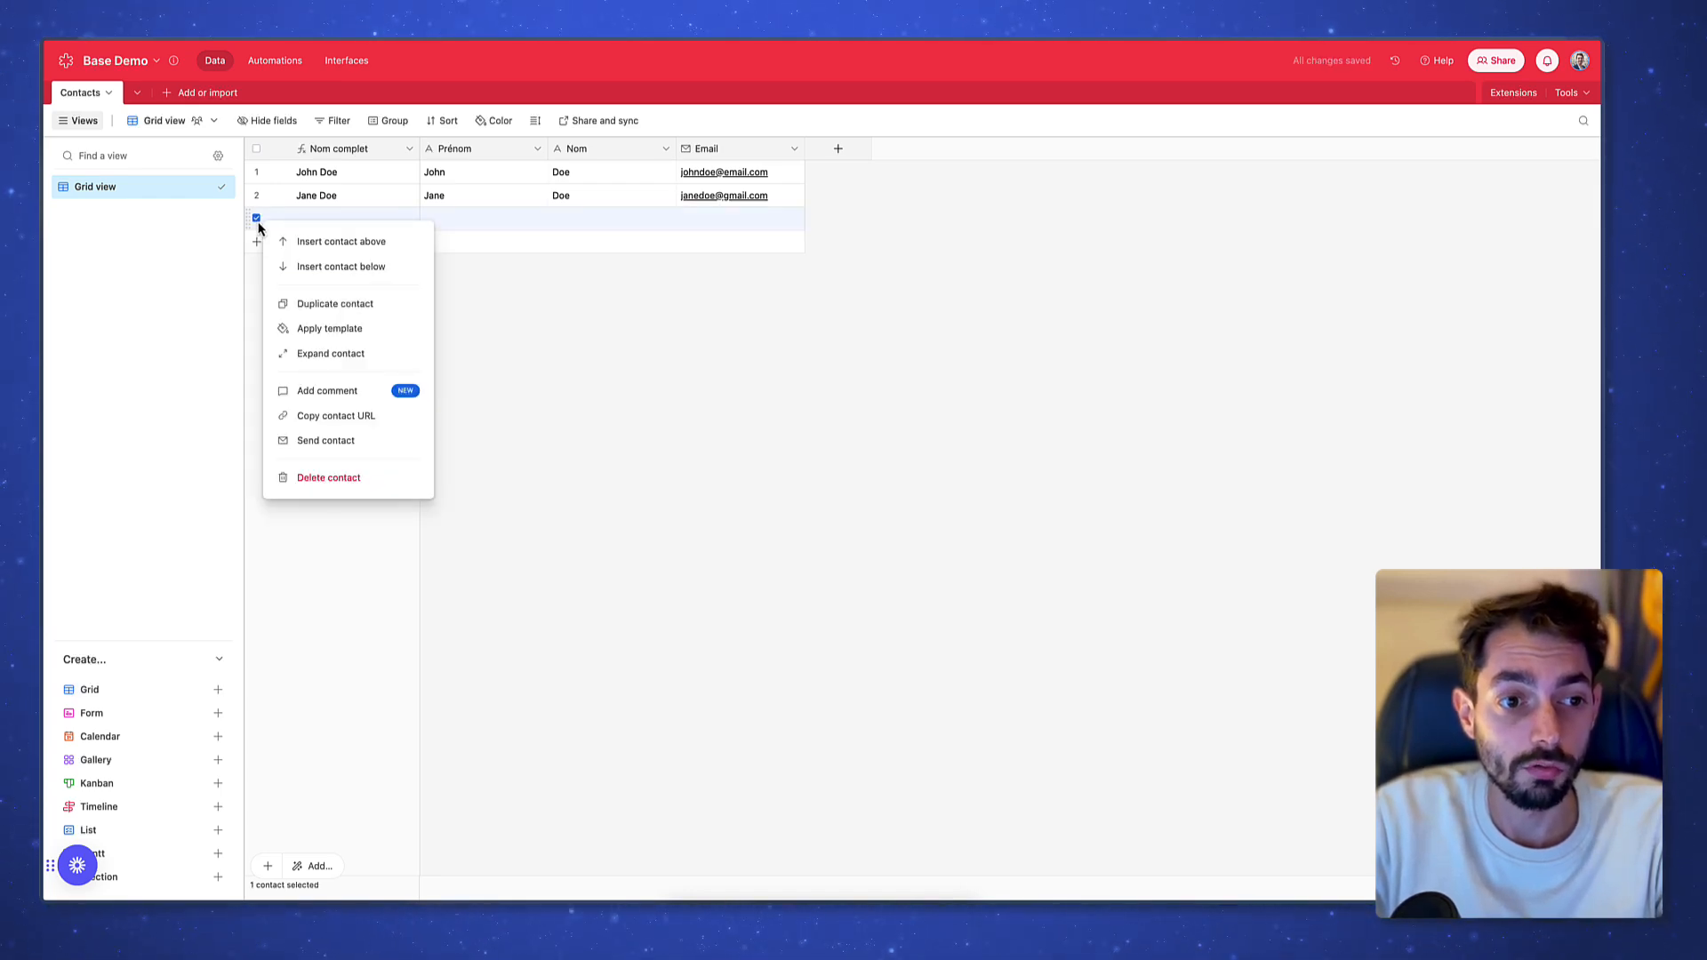
pyautogui.click(378, 488)
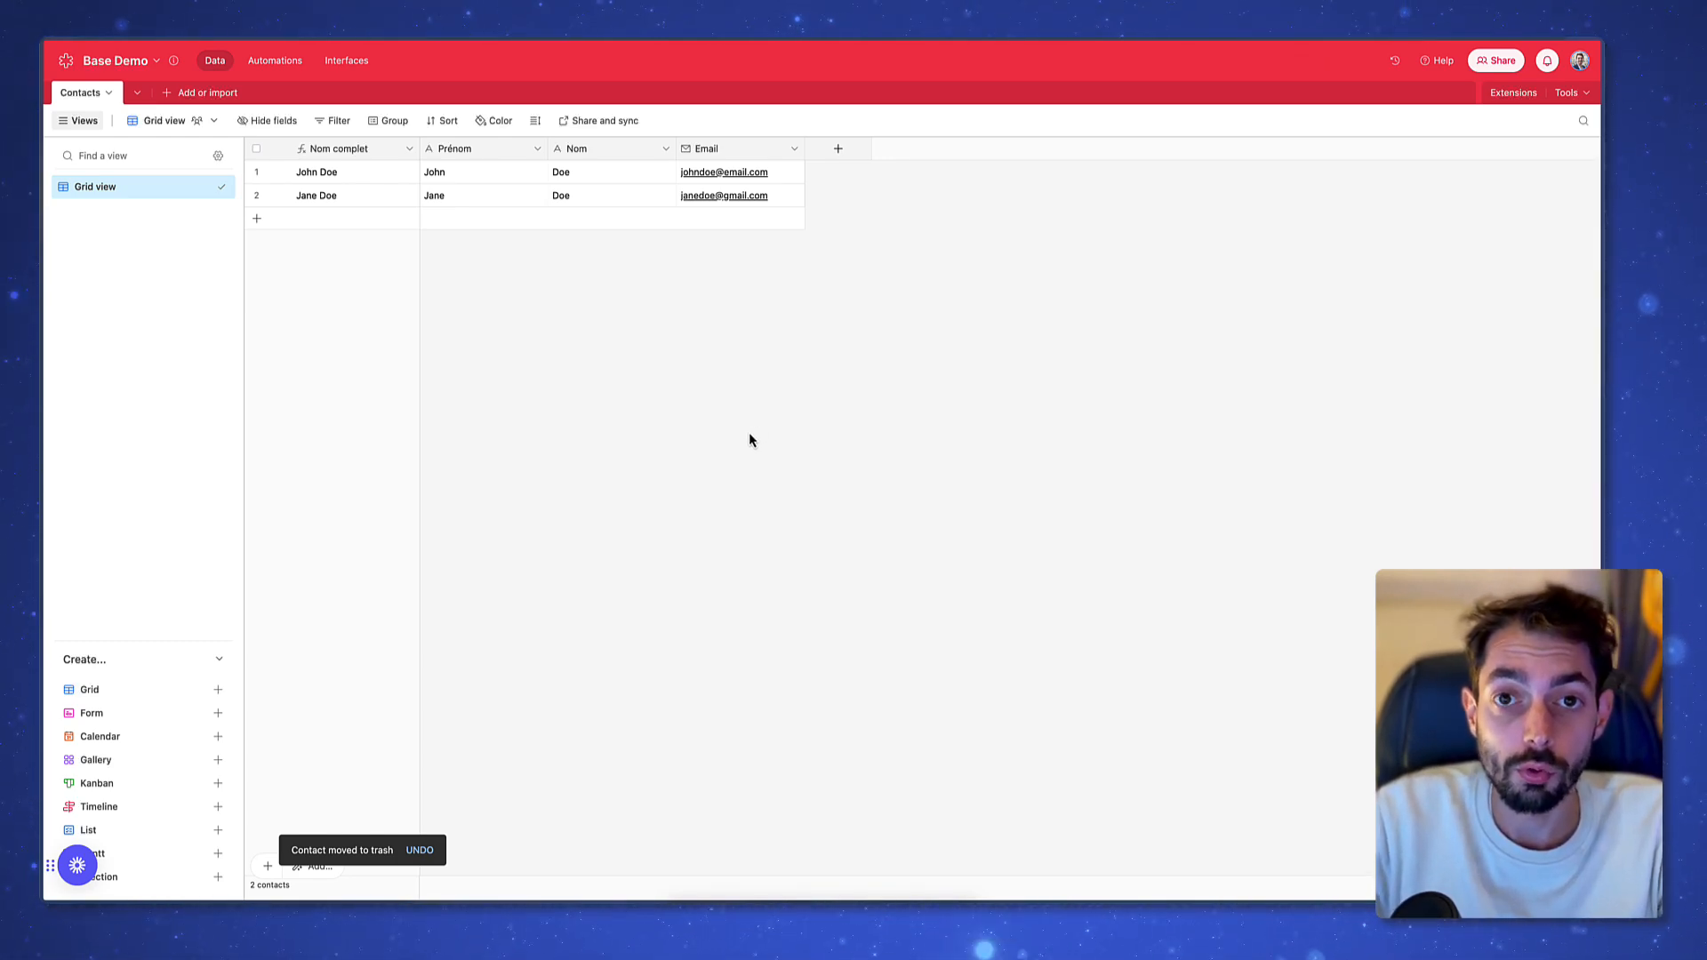
pyautogui.click(185, 94)
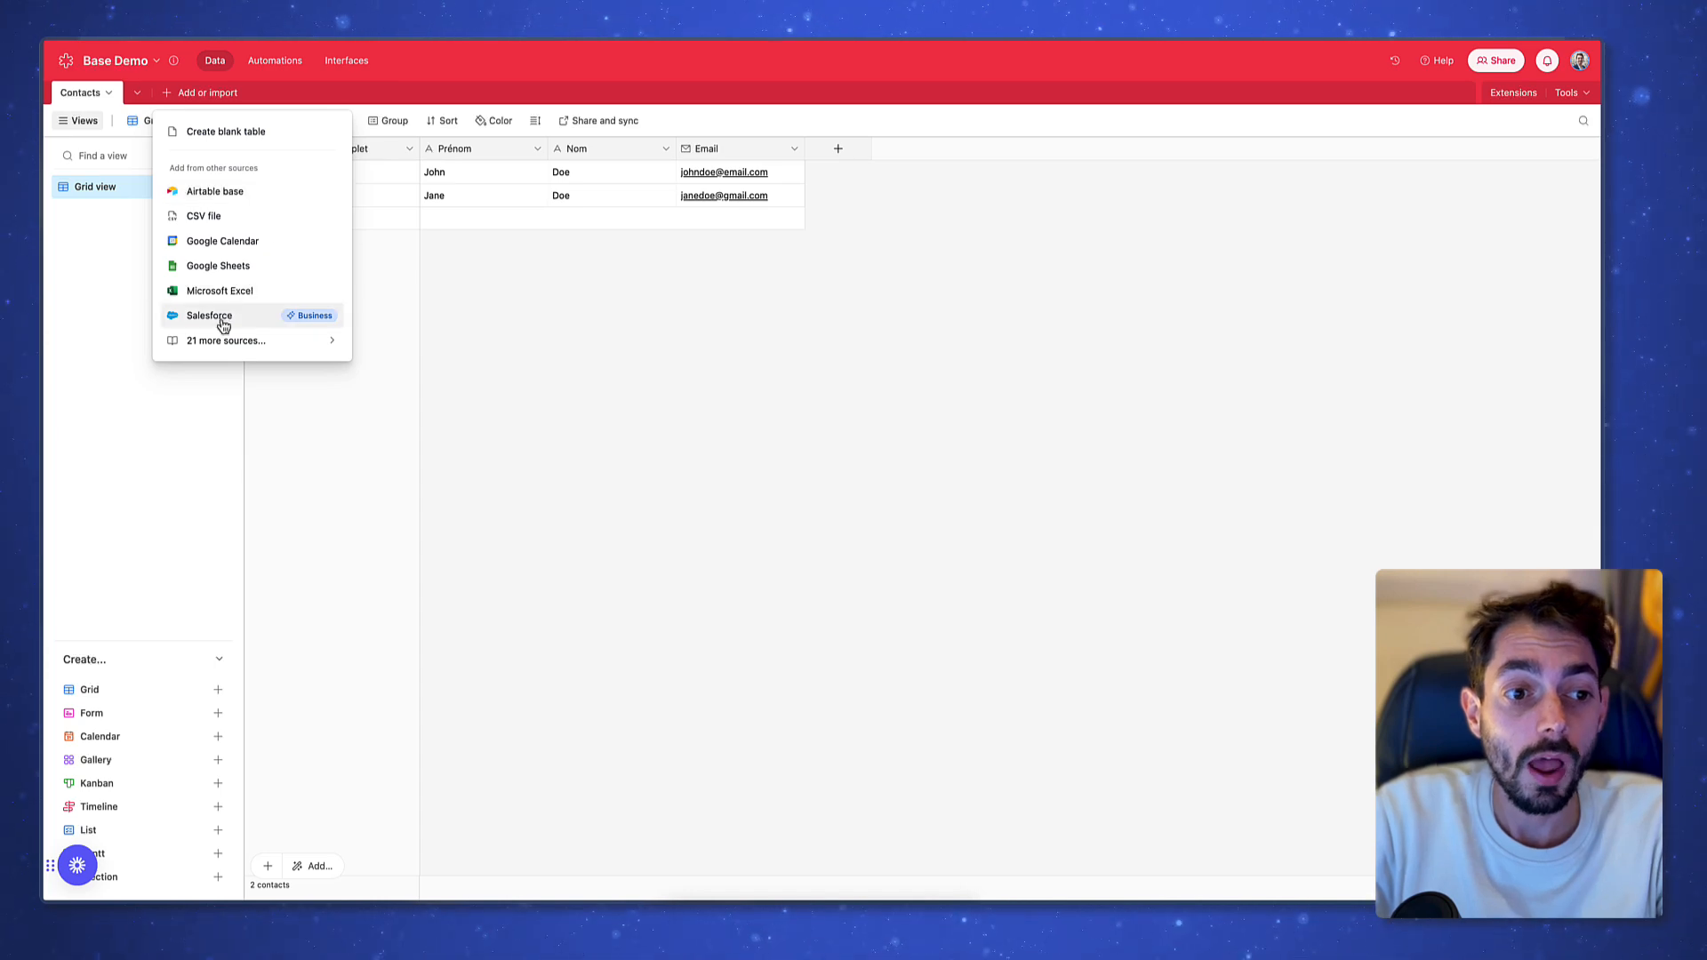
# Create a new blank table in Base Demo and name it Produits
pyautogui.click(258, 134)
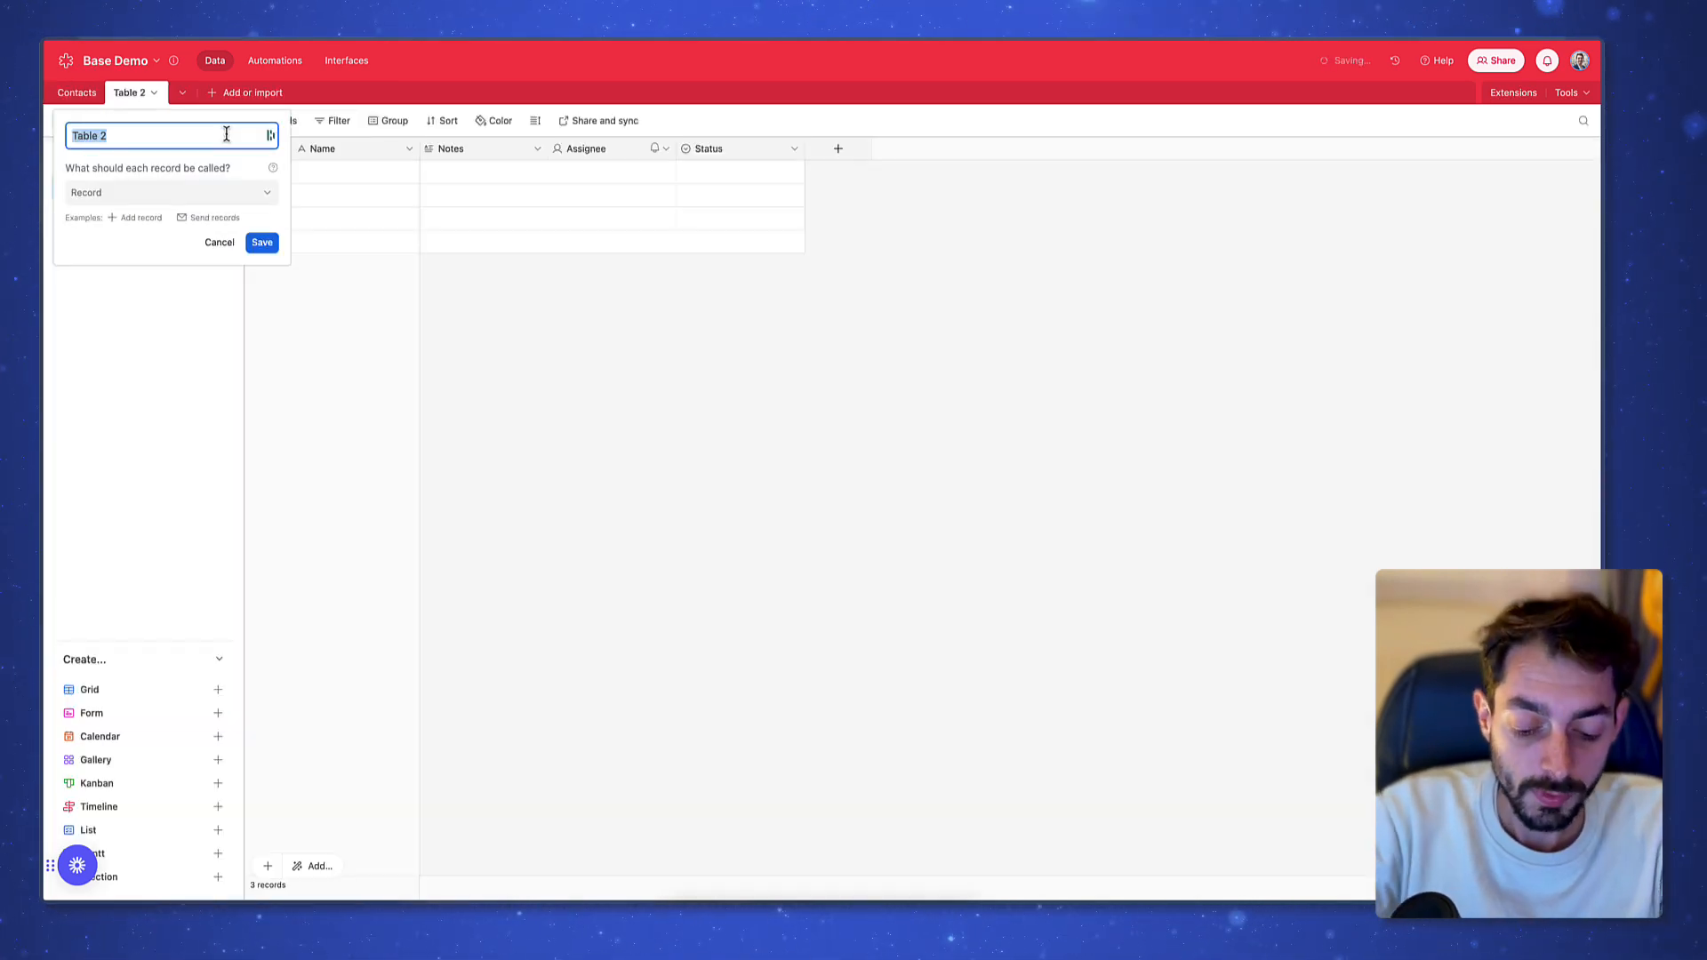
pyautogui.write('Produits')
pyautogui.press('Return')
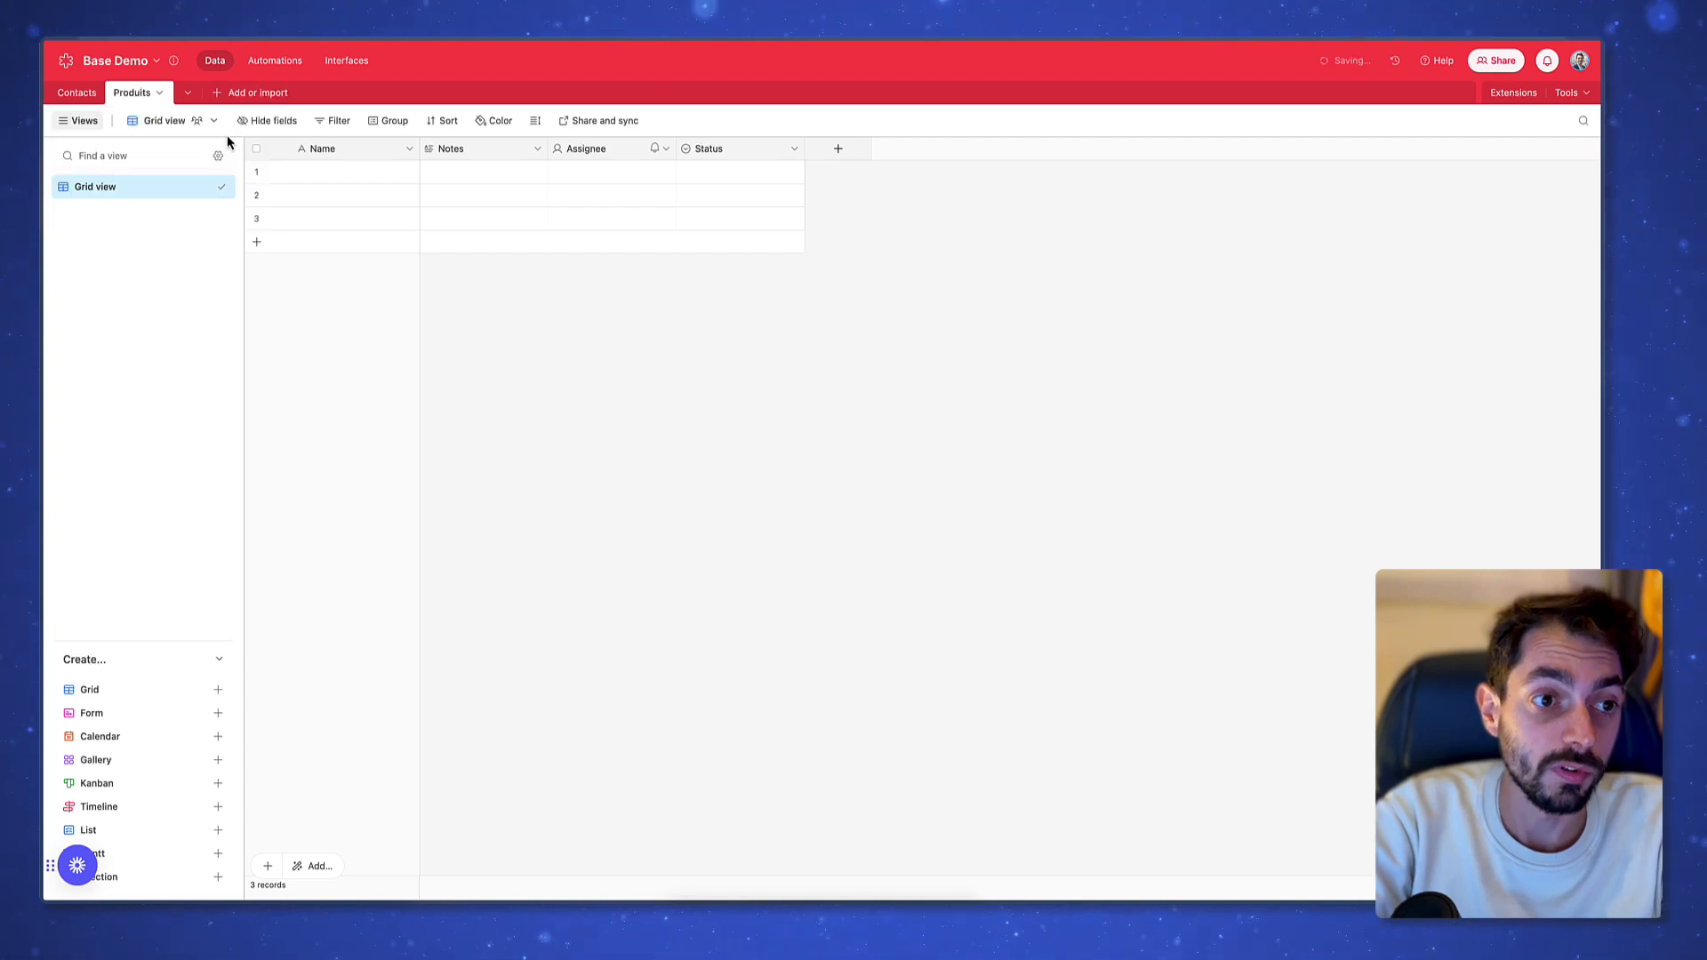
pyautogui.rightClick(492, 147)
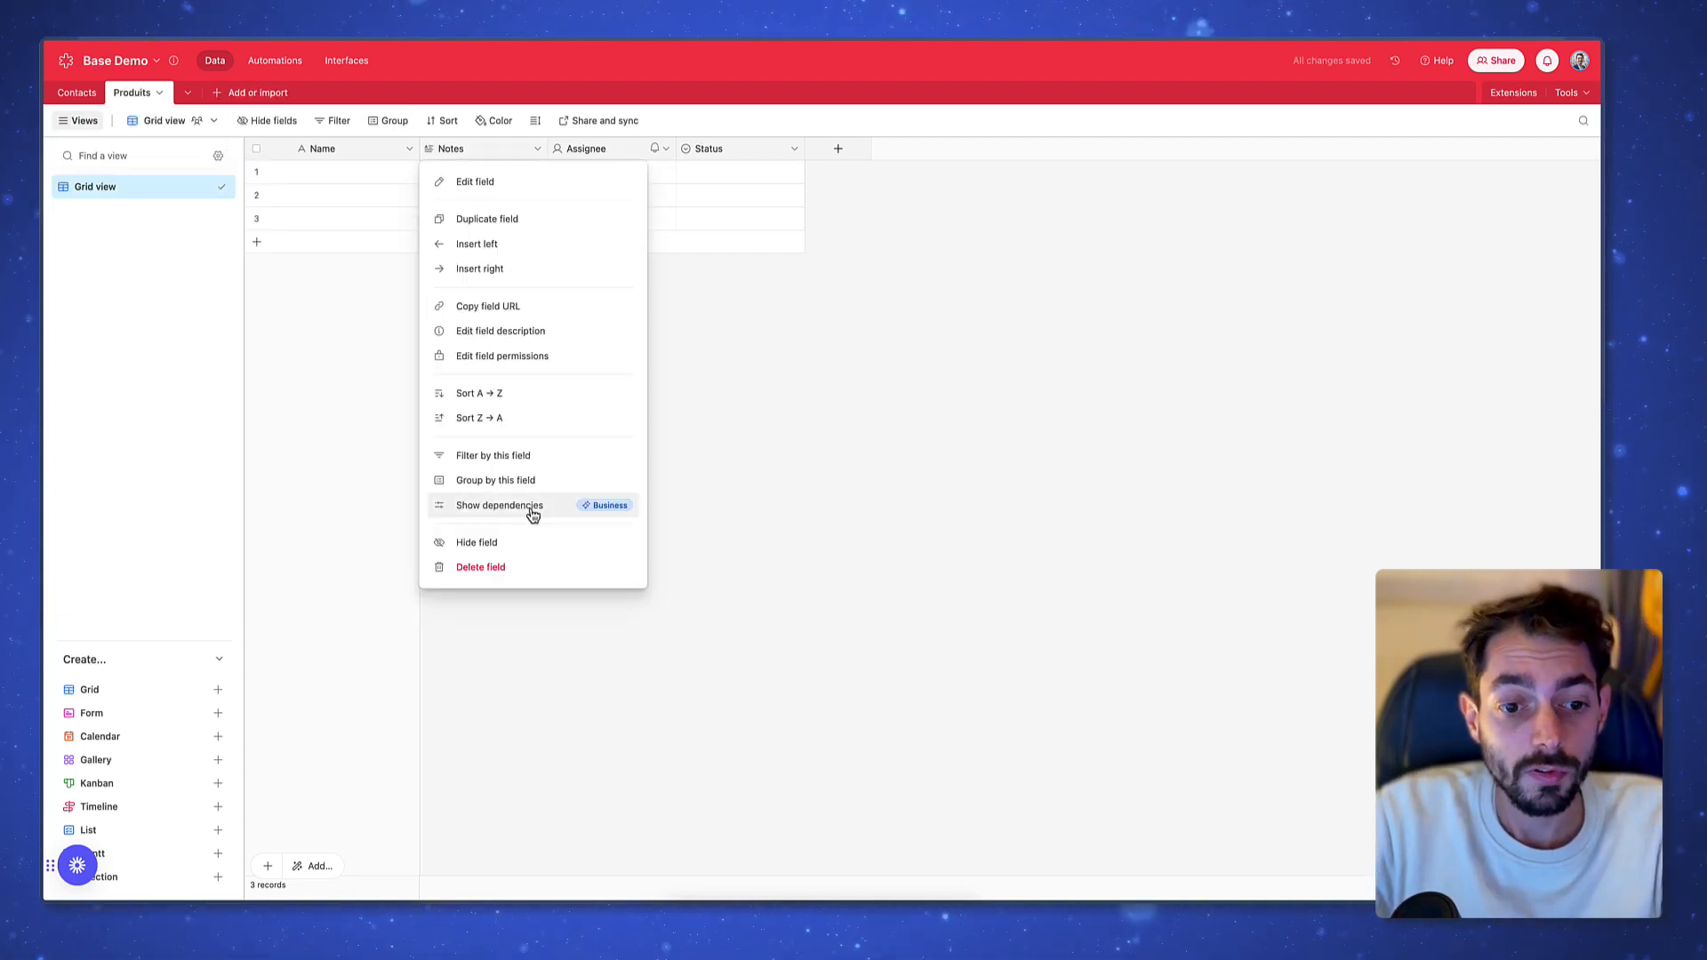
# Rename the Notes field to Description
pyautogui.click(477, 181)
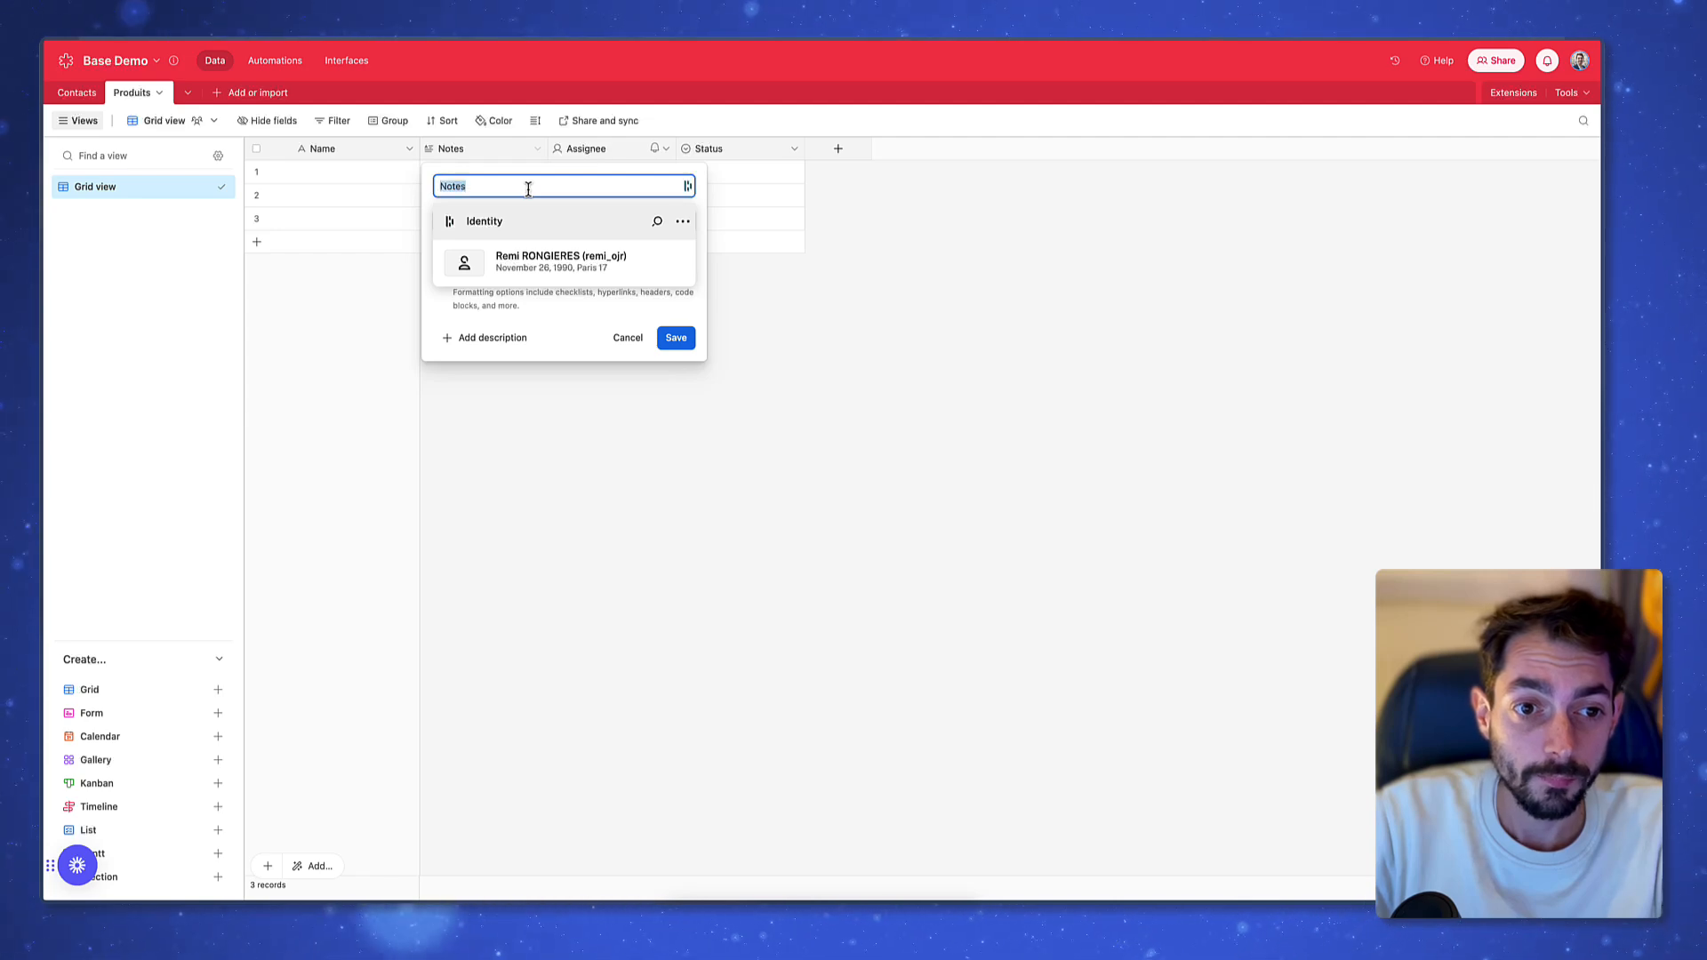
pyautogui.write('Description')
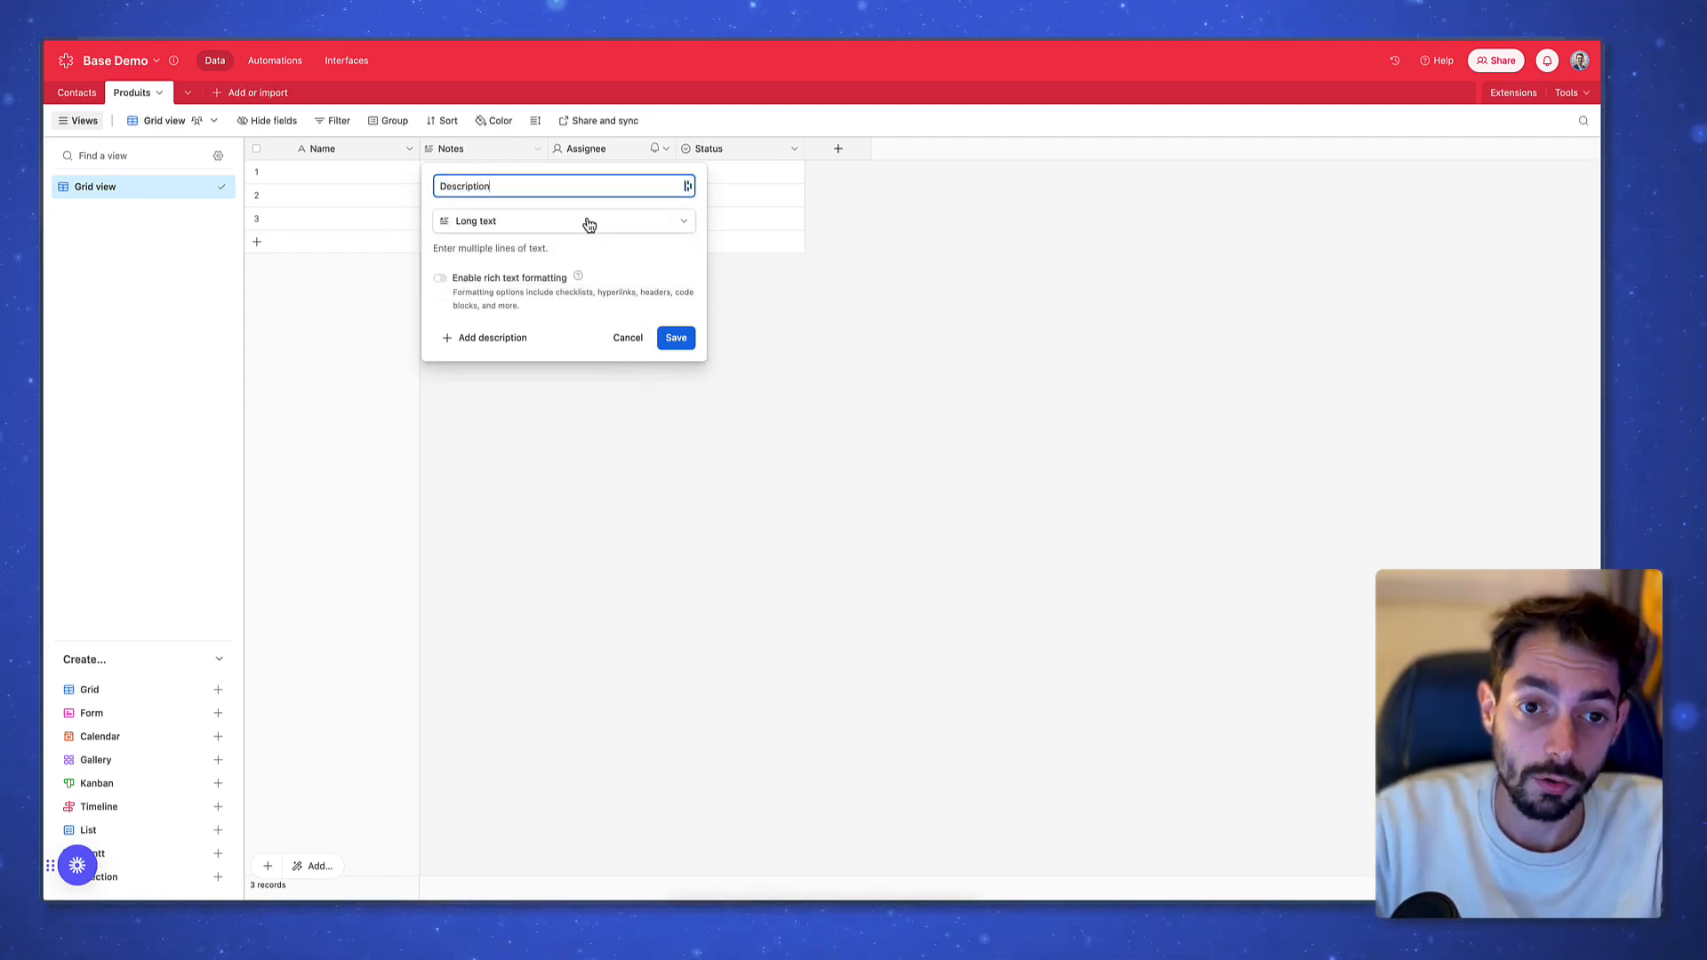
pyautogui.click(676, 338)
# Delete the Assignee and Status fields from Produits
pyautogui.rightClick(612, 151)
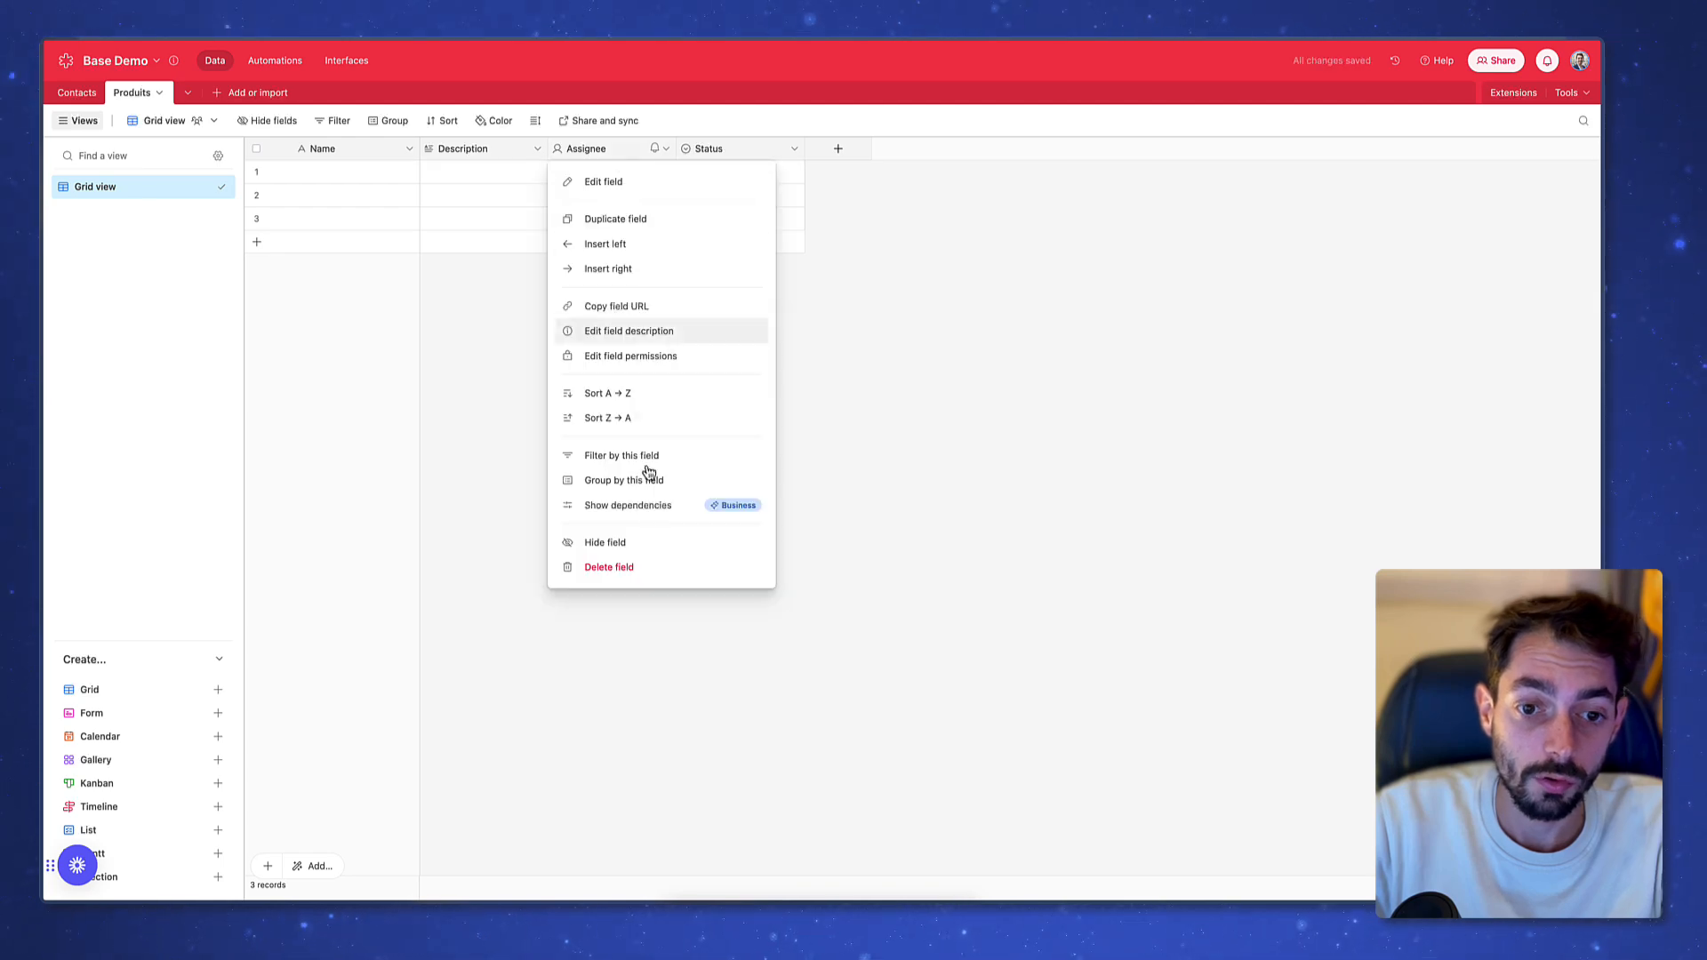
pyautogui.click(654, 183)
pyautogui.rightClick(614, 151)
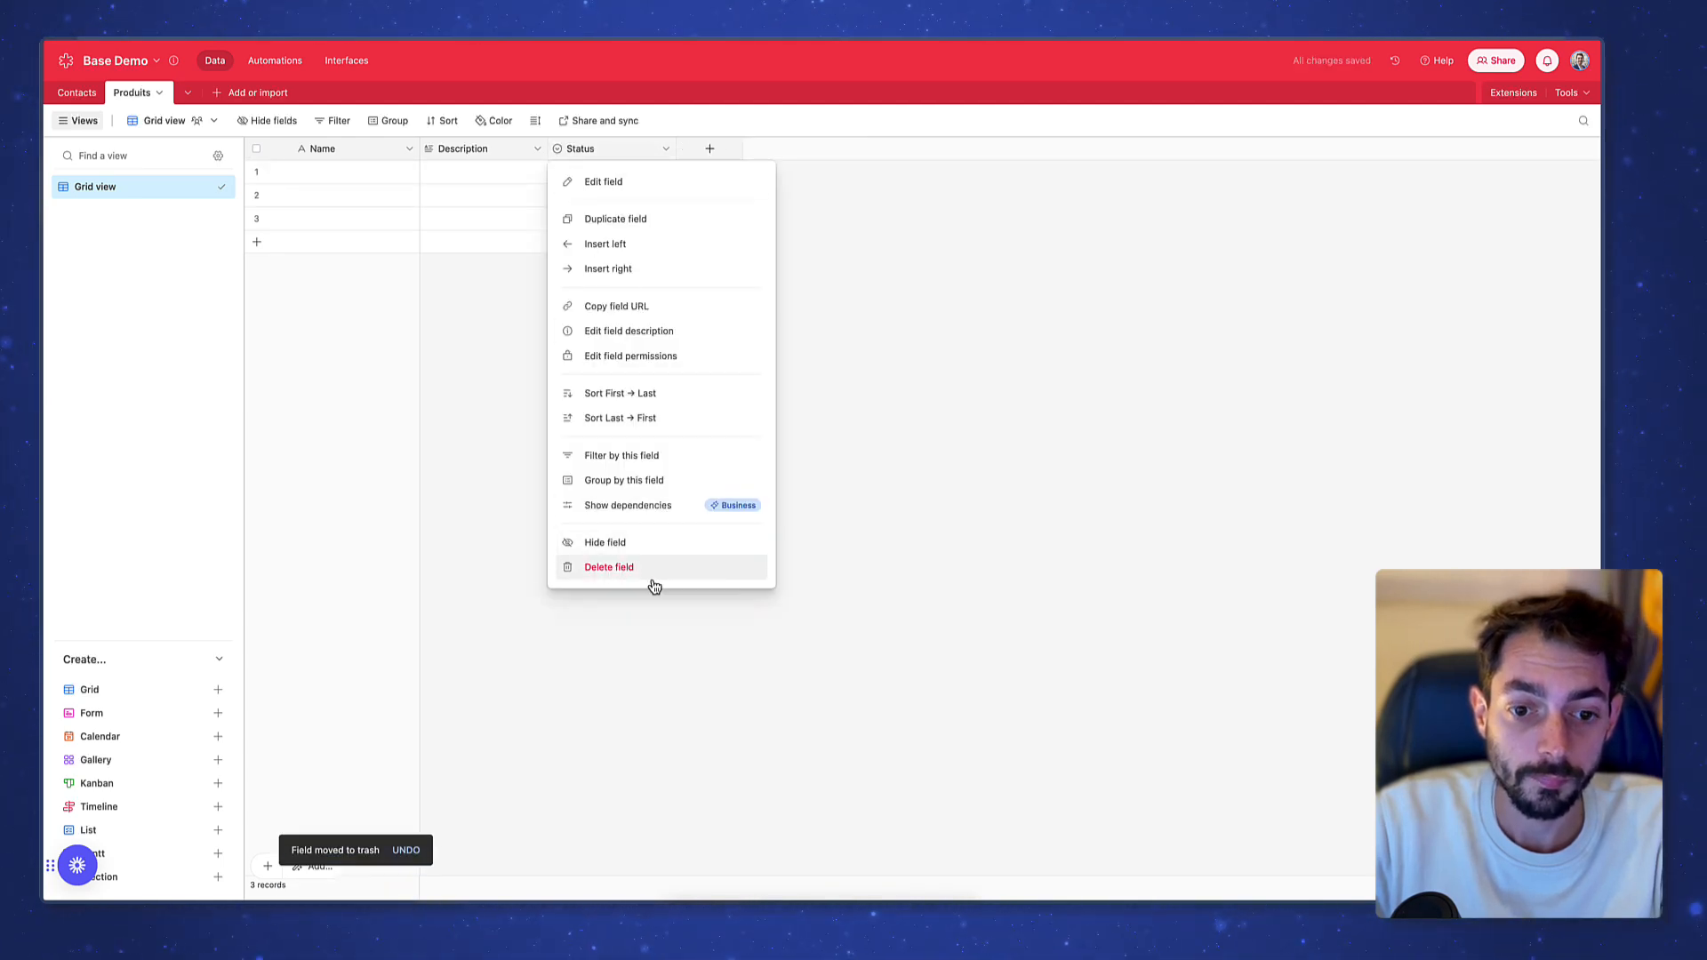
pyautogui.click(802, 518)
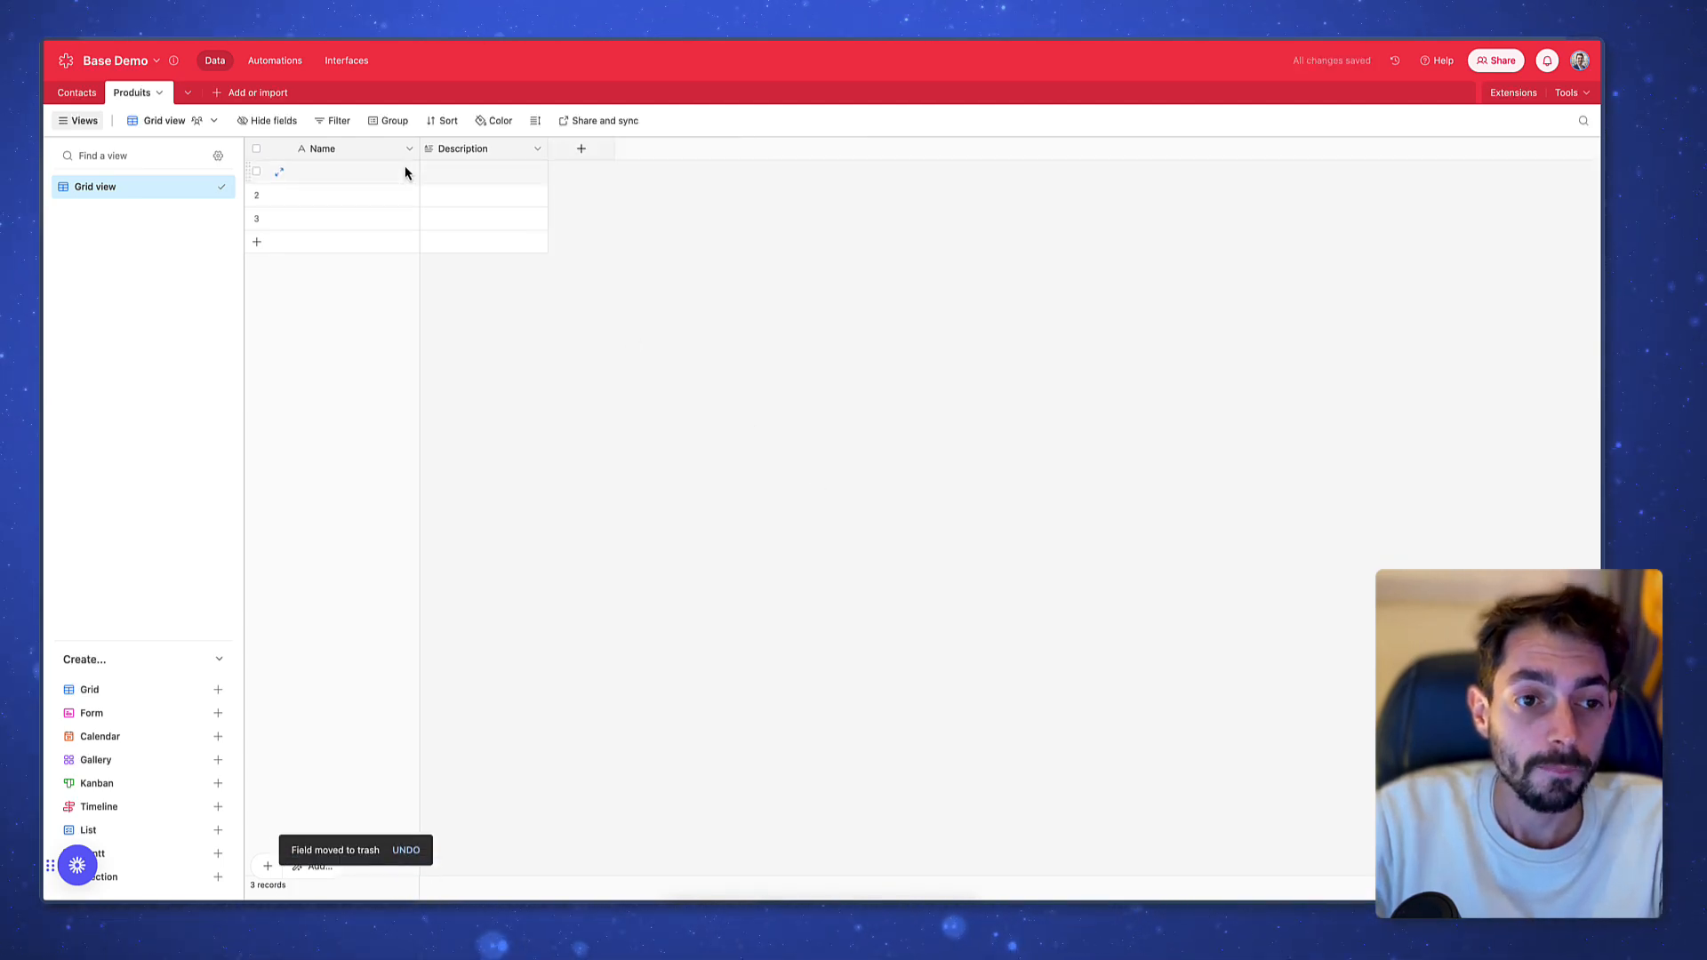
pyautogui.click(376, 178)
# Name the three records Produit 1, Produit 2 and Produit 3
pyautogui.write('S')
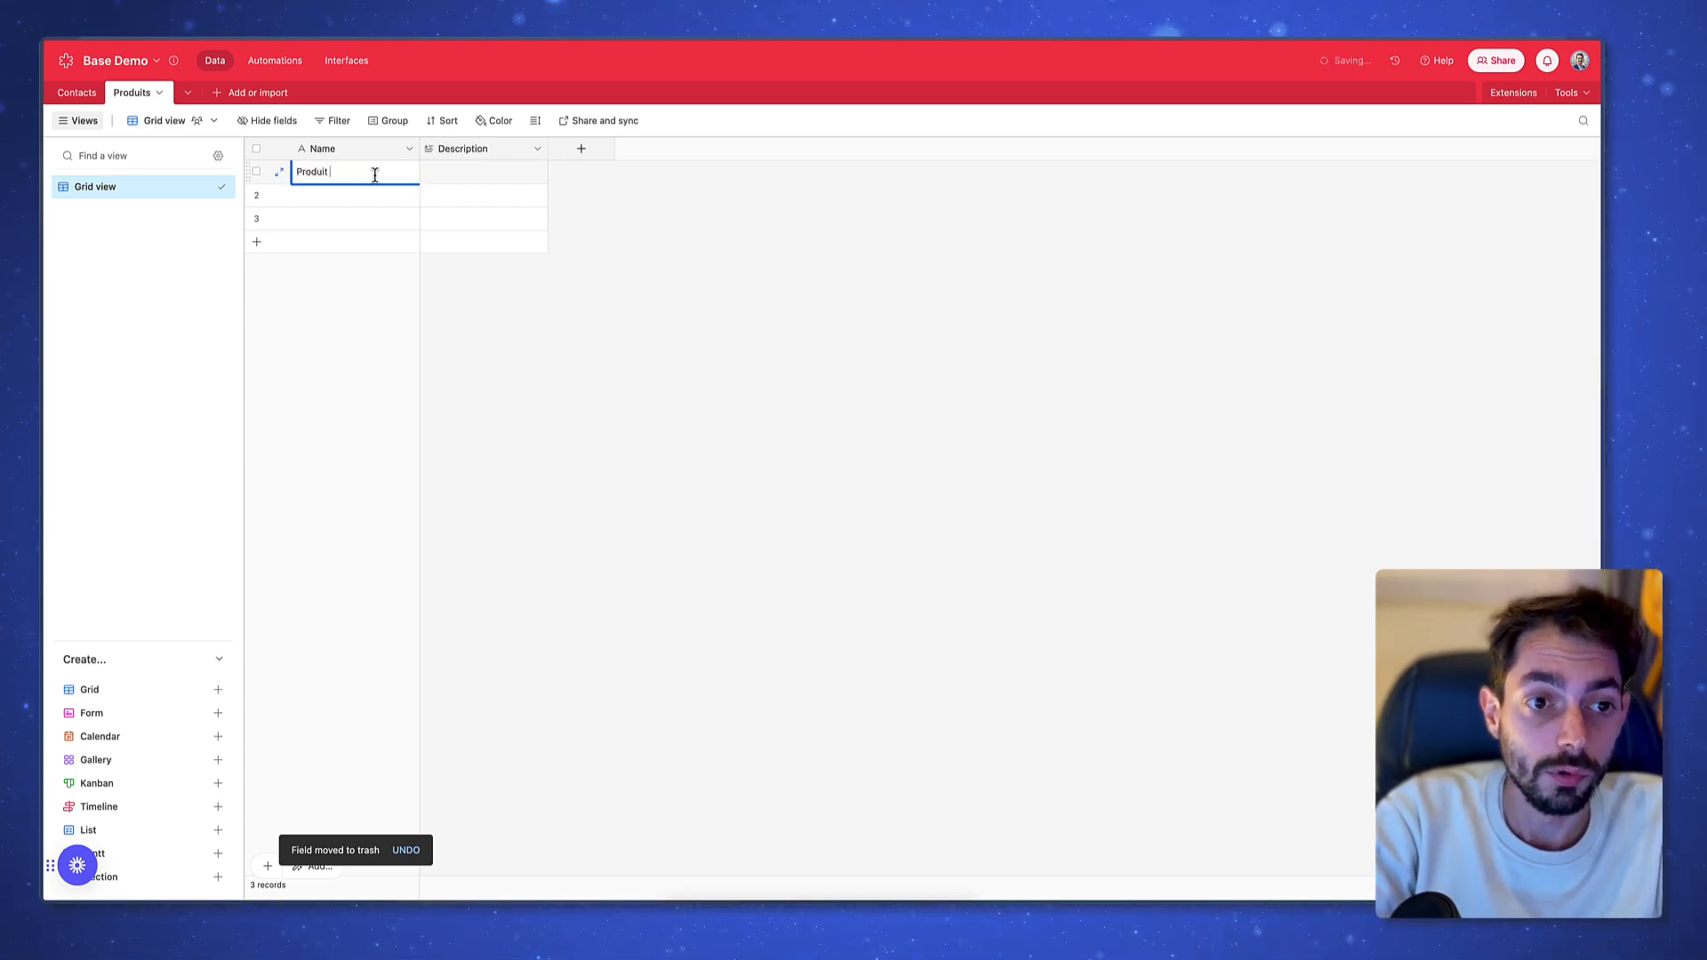
pyautogui.press('Return')
pyautogui.write('Produit')
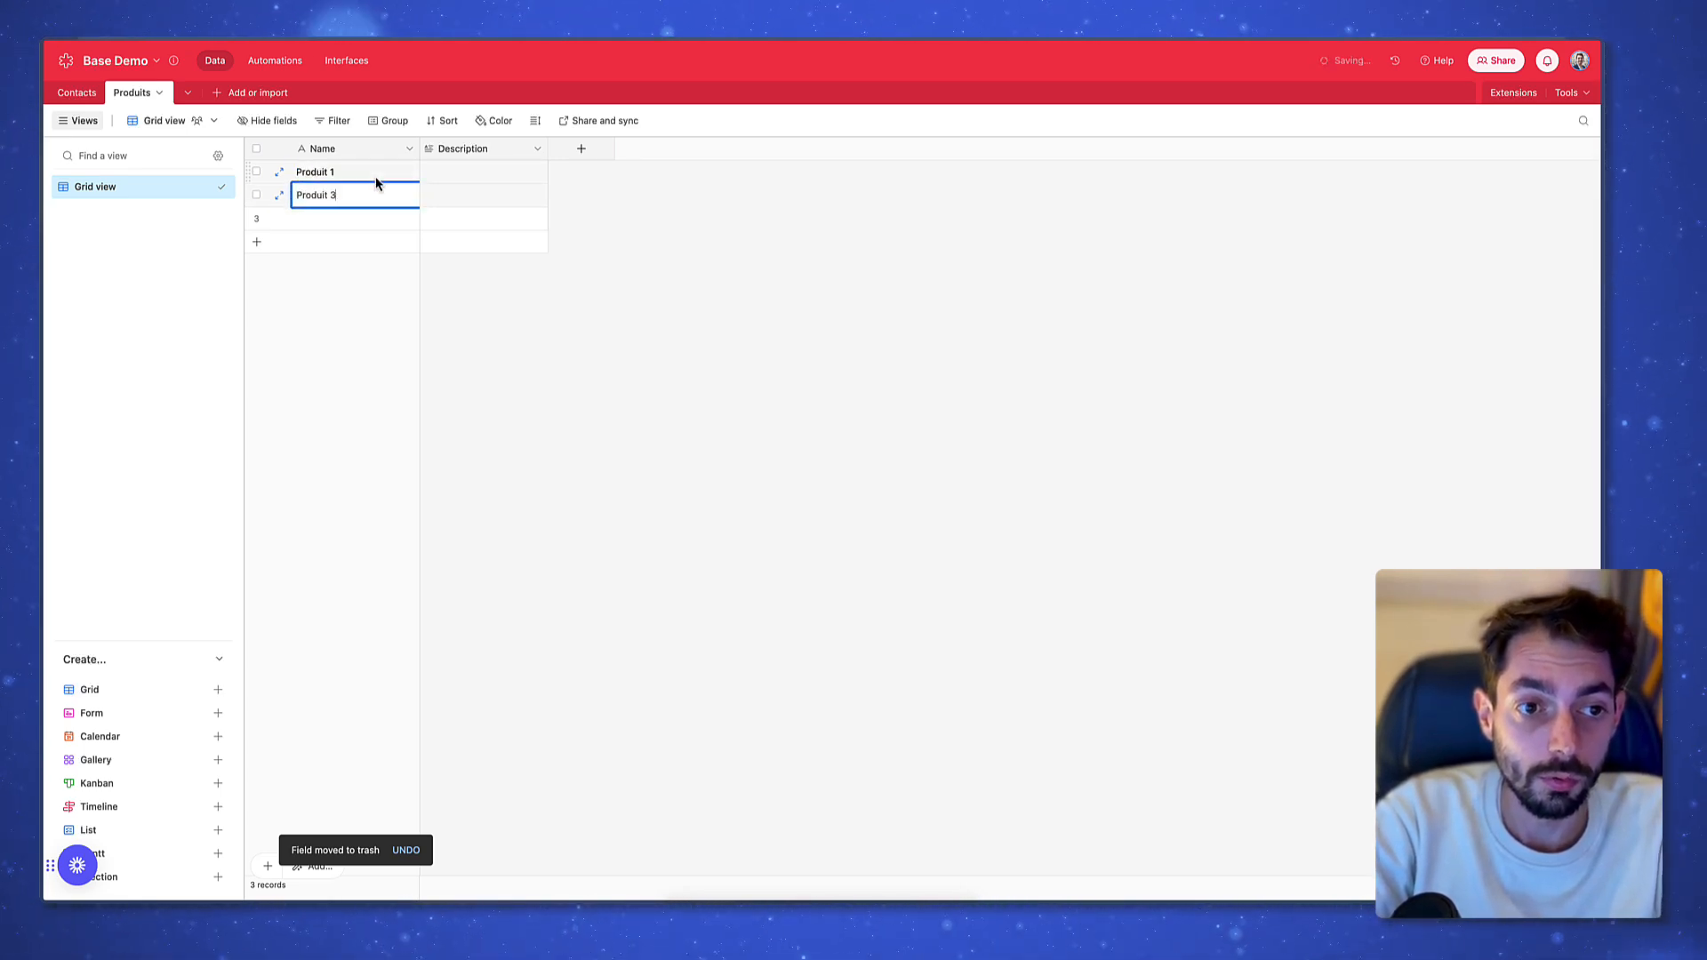
pyautogui.write(' 2')
pyautogui.press('Return')
pyautogui.write('Produit ')
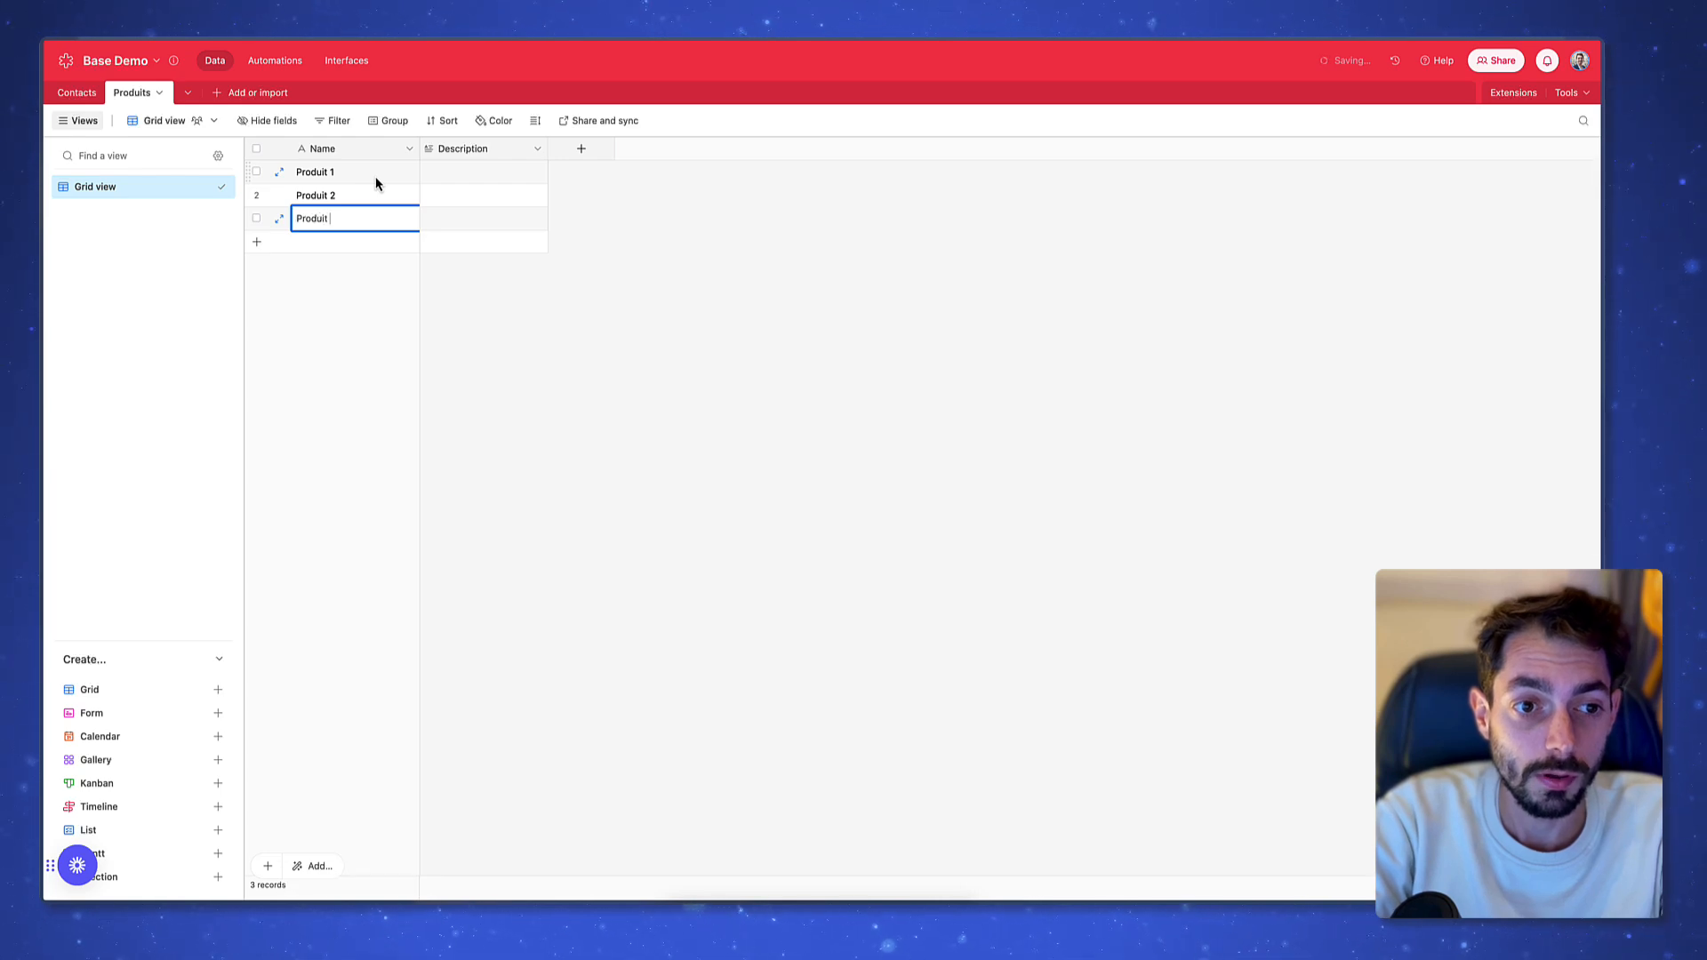
pyautogui.write('3')
pyautogui.press('Tab')
# Fill all three Description cells with 'Description du produit'
pyautogui.click(475, 178)
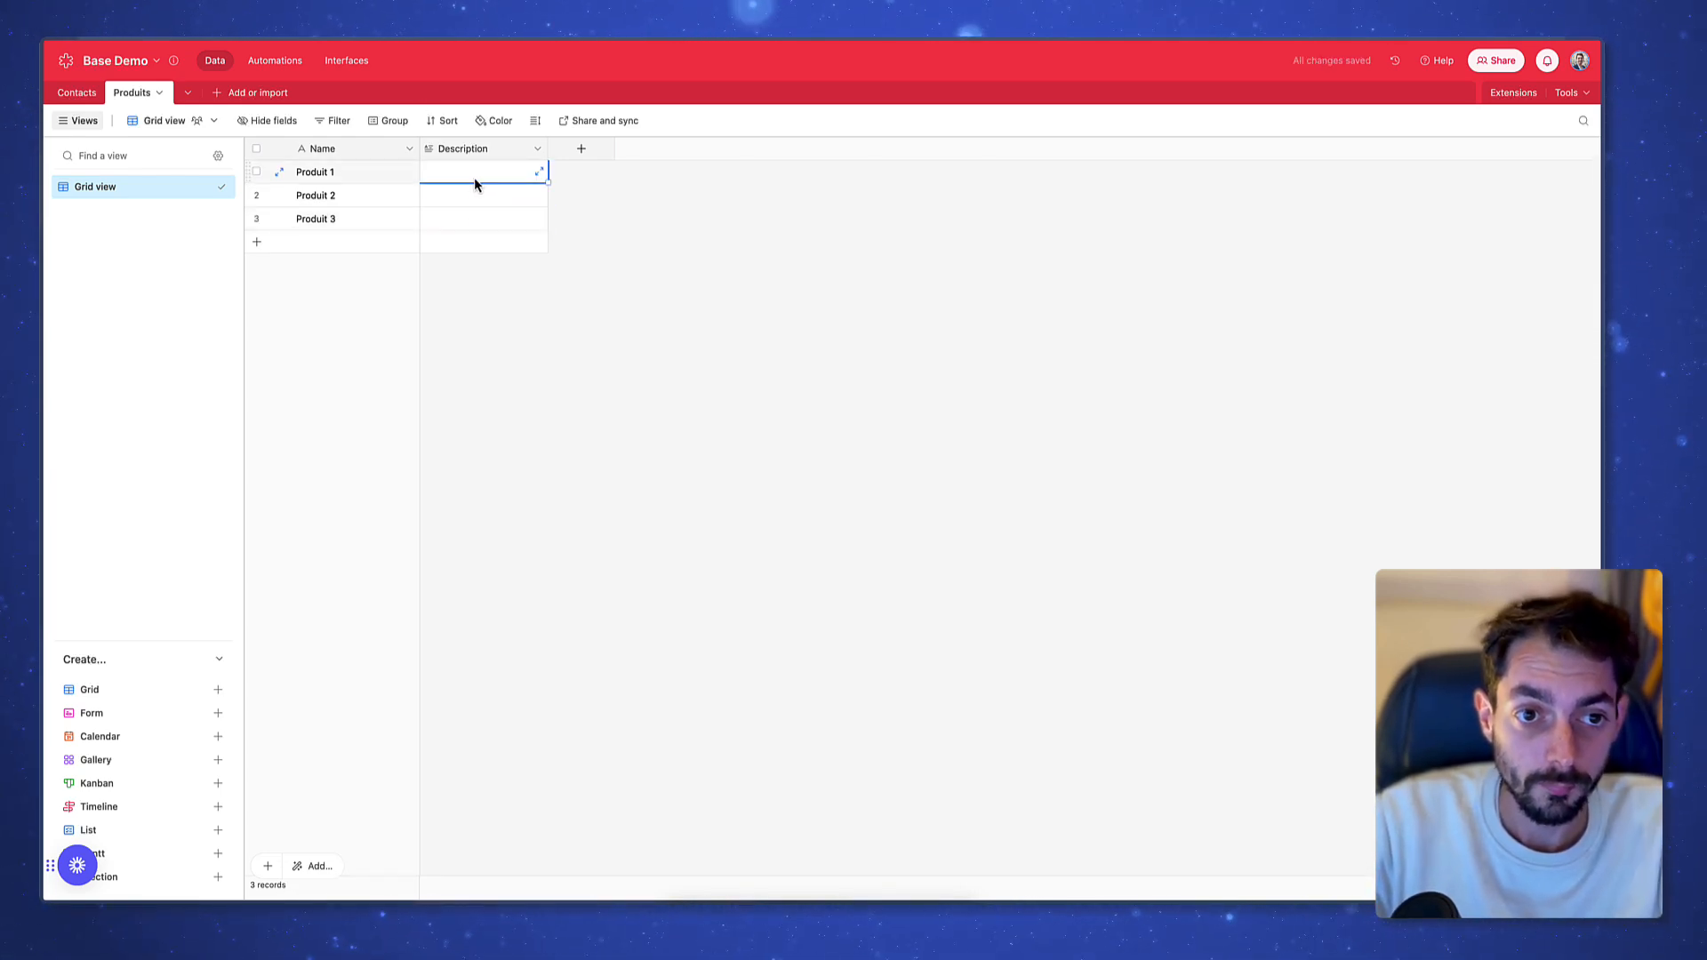
pyautogui.write('Ds')
pyautogui.write('scription')
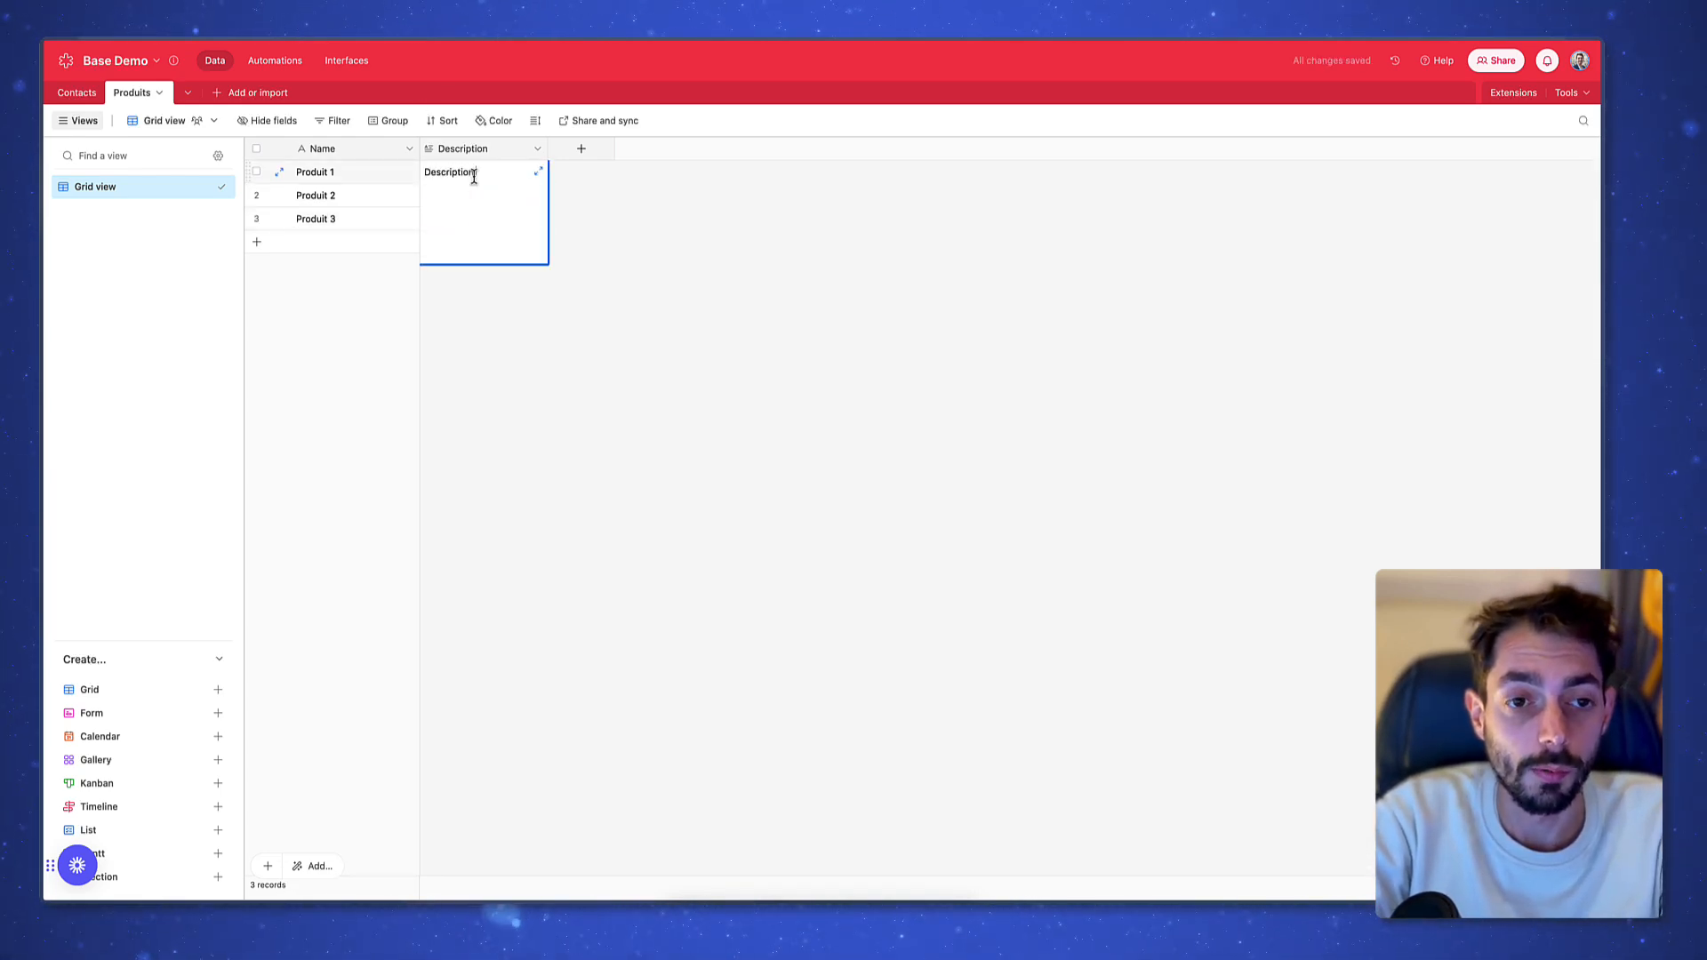
pyautogui.write(' du produit')
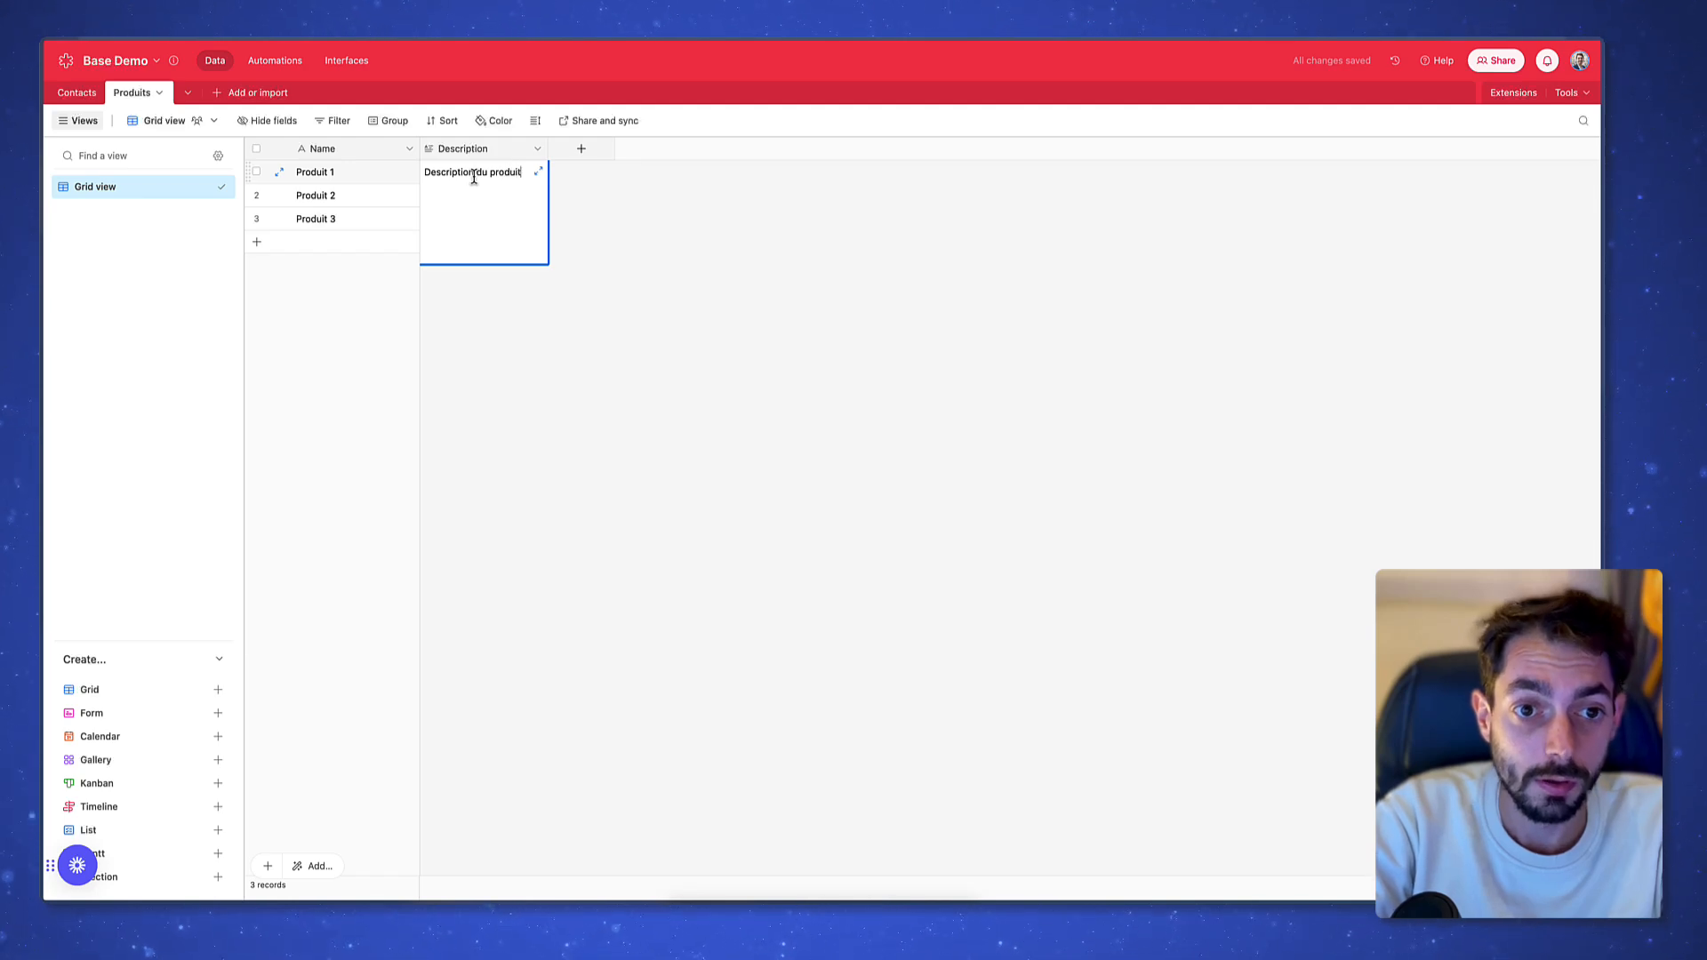
pyautogui.press('Escape')
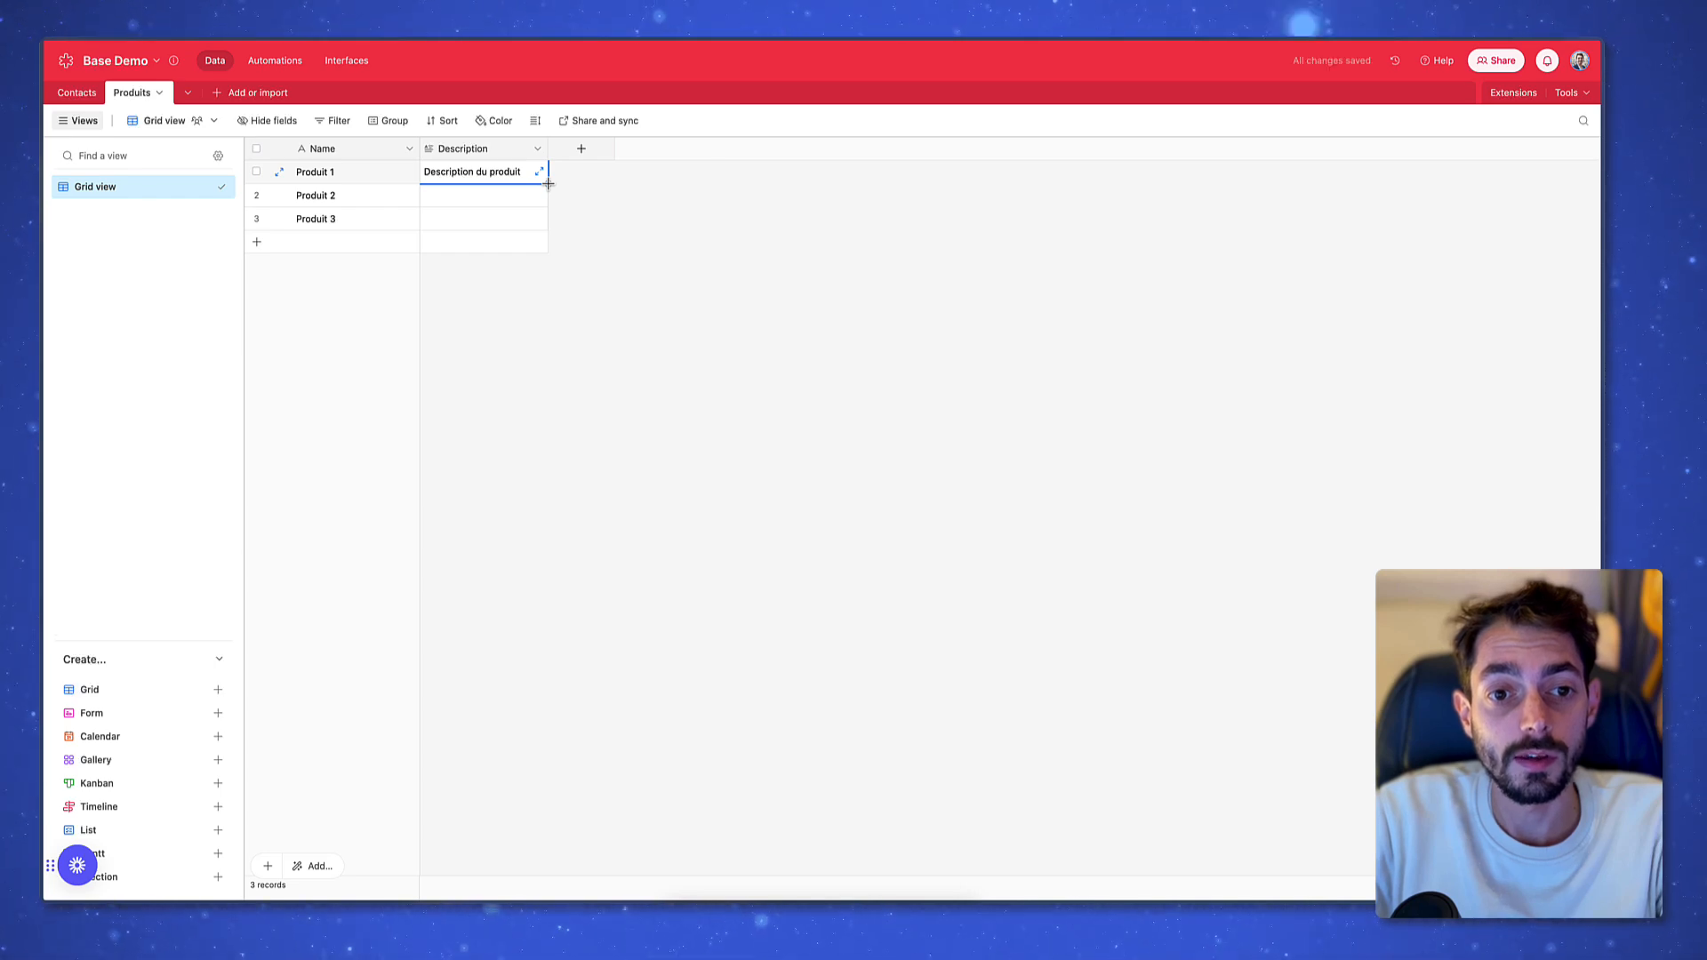
pyautogui.moveTo(548, 182); pyautogui.dragTo(545, 231)
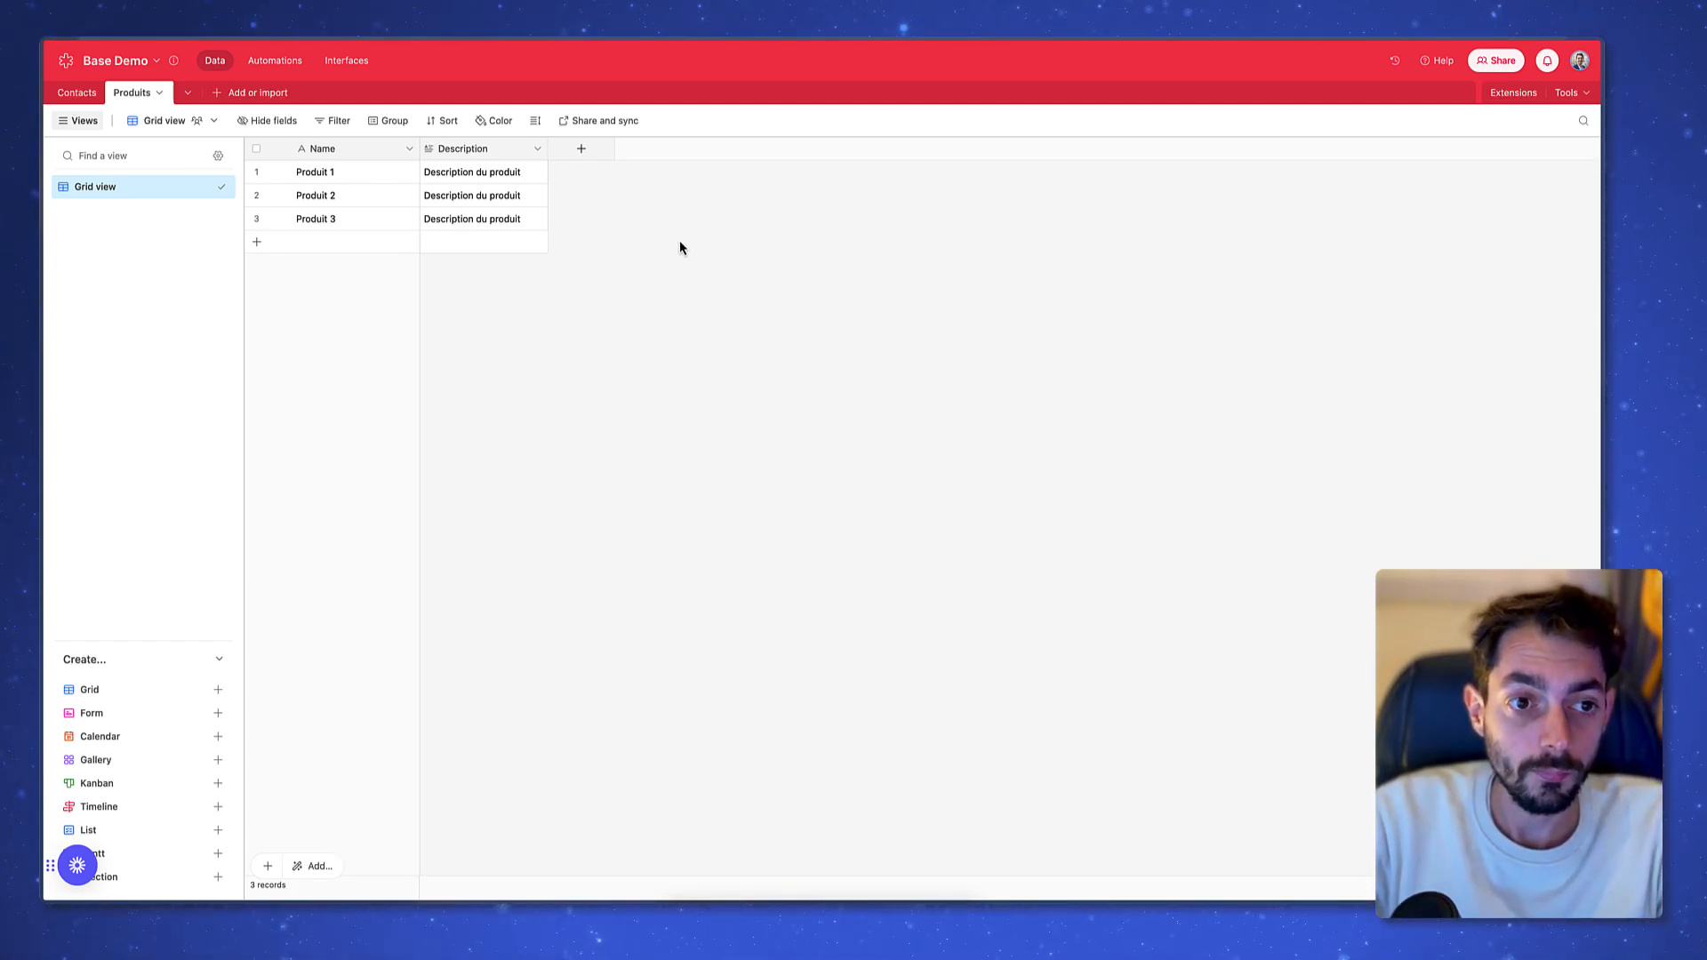
# Create a Currency field using € with space thousands and comma decimal separators
pyautogui.click(582, 149)
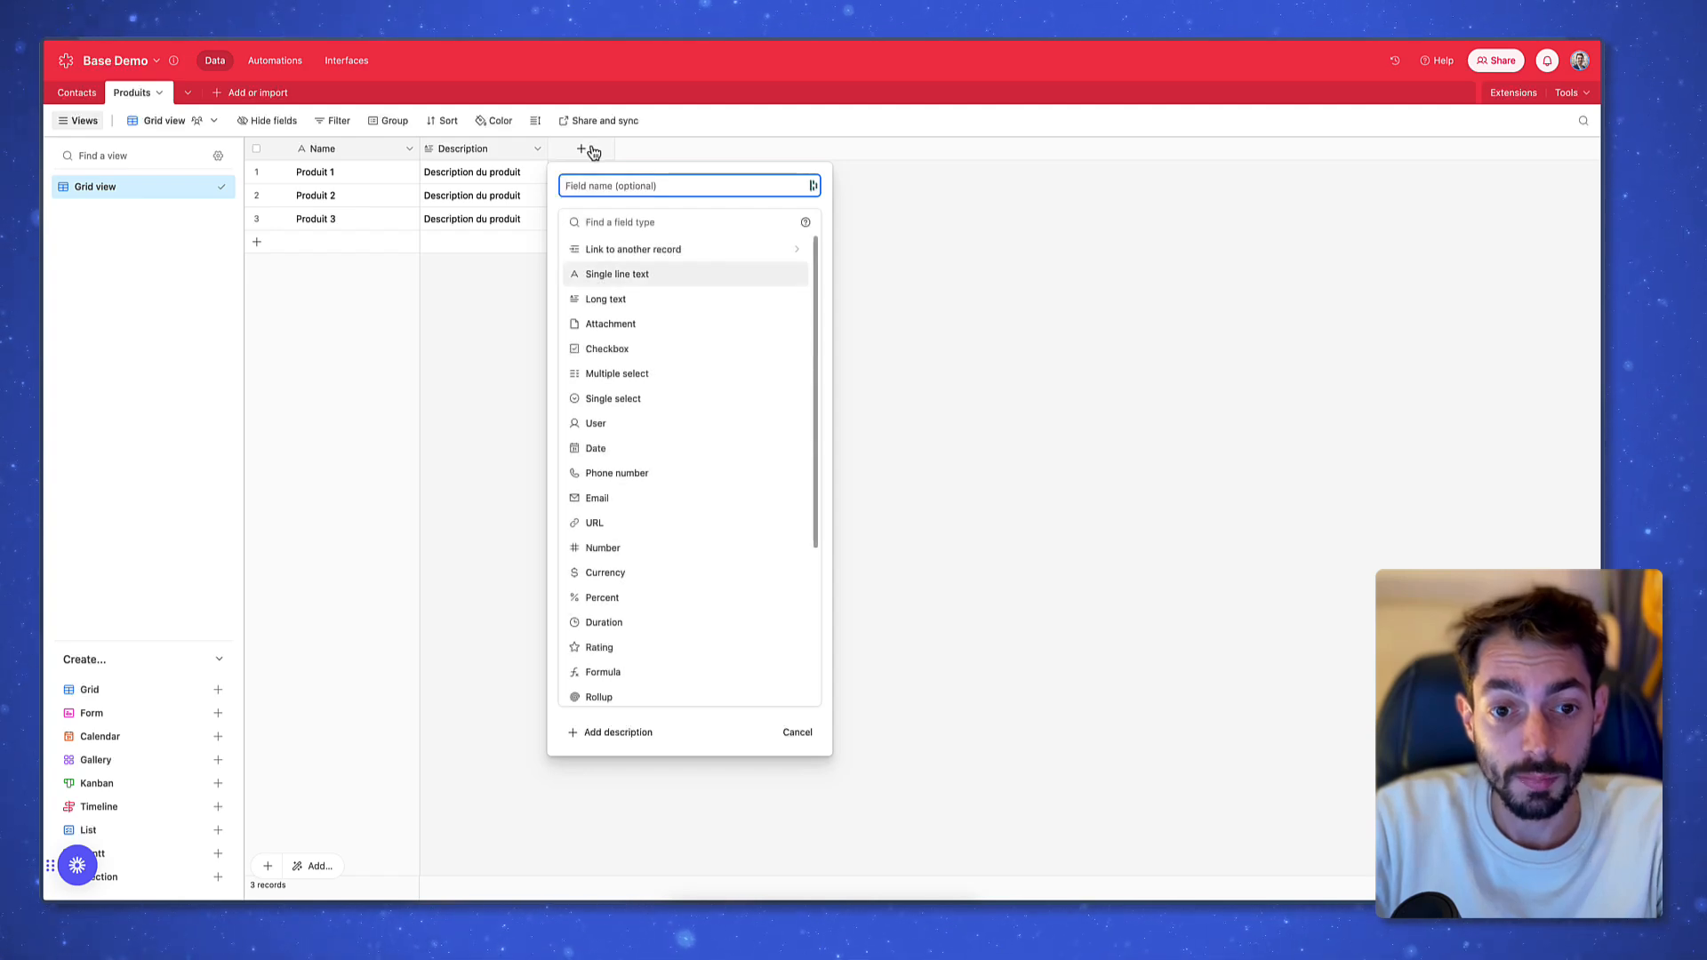
pyautogui.scroll(-1, 640, 540)
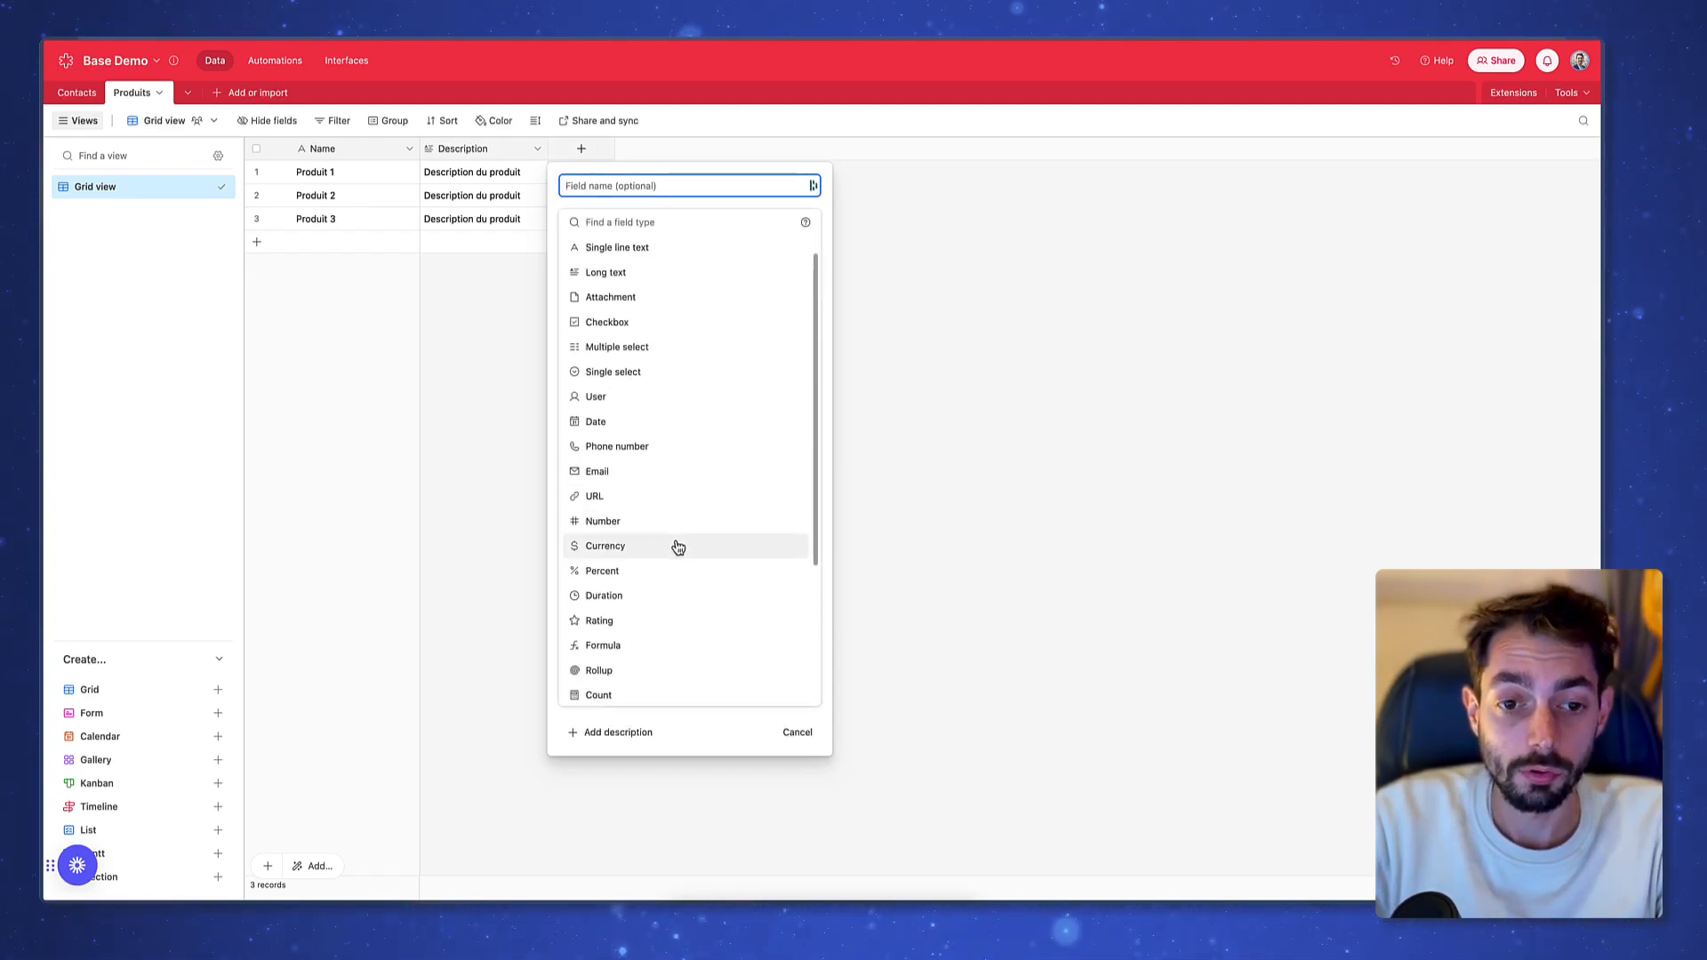
pyautogui.click(681, 546)
pyautogui.click(668, 401)
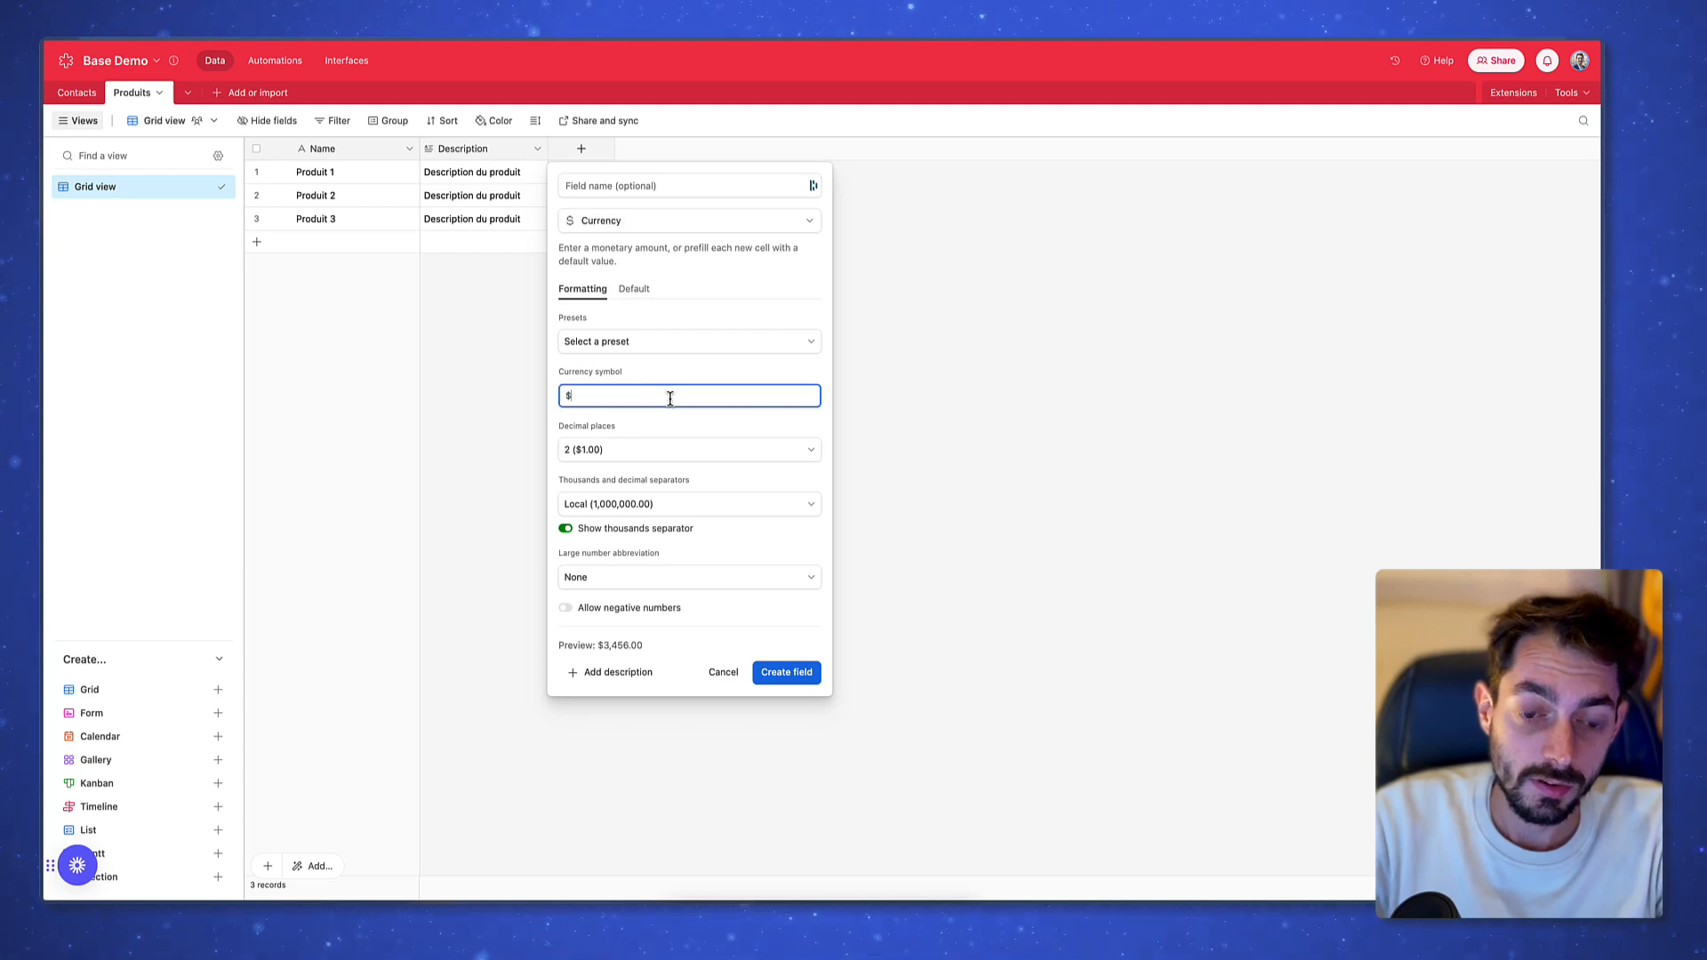
pyautogui.press('BackSpace')
pyautogui.write('€')
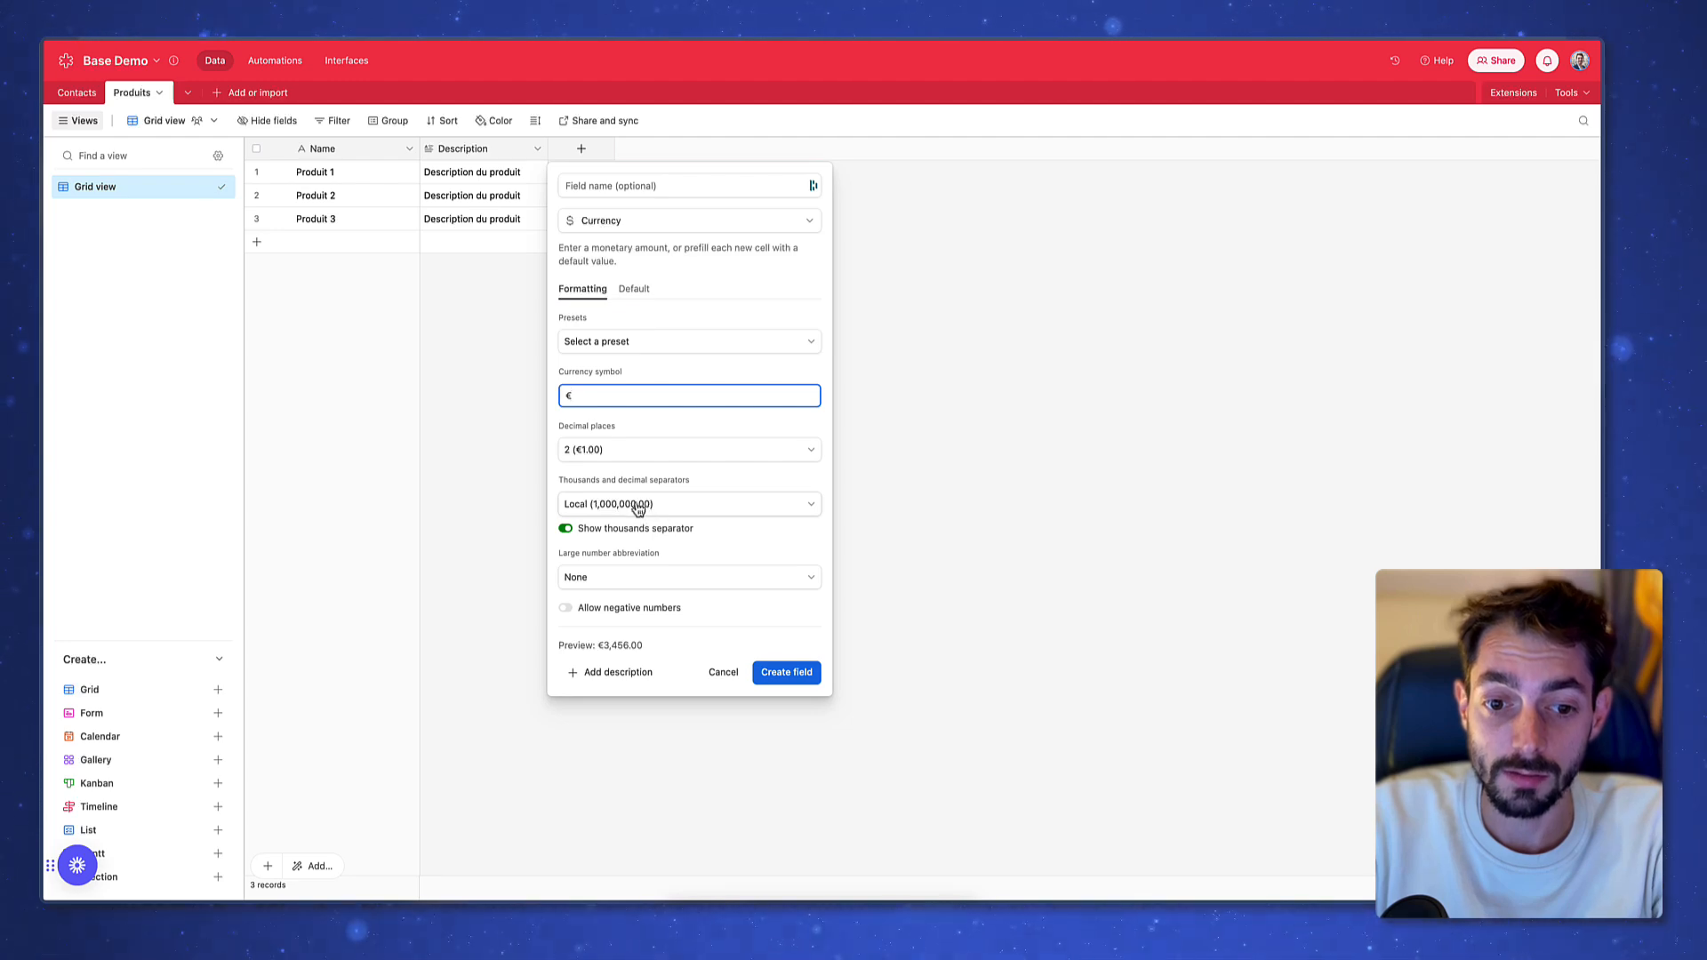
pyautogui.click(707, 506)
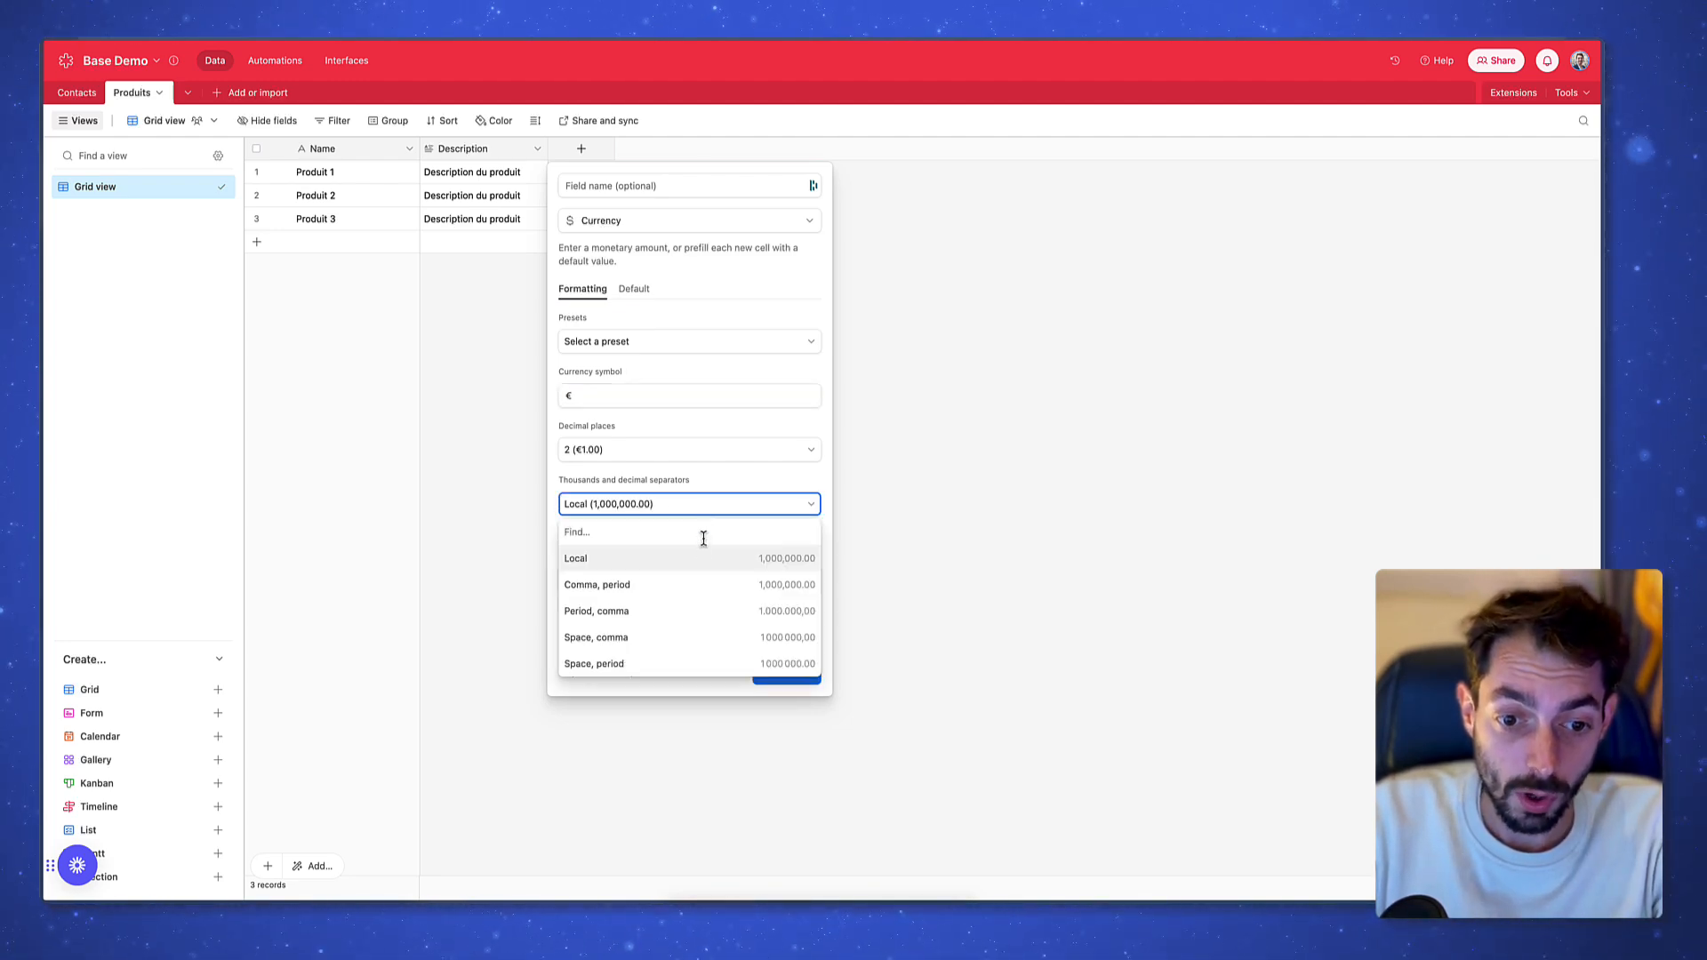
pyautogui.click(693, 640)
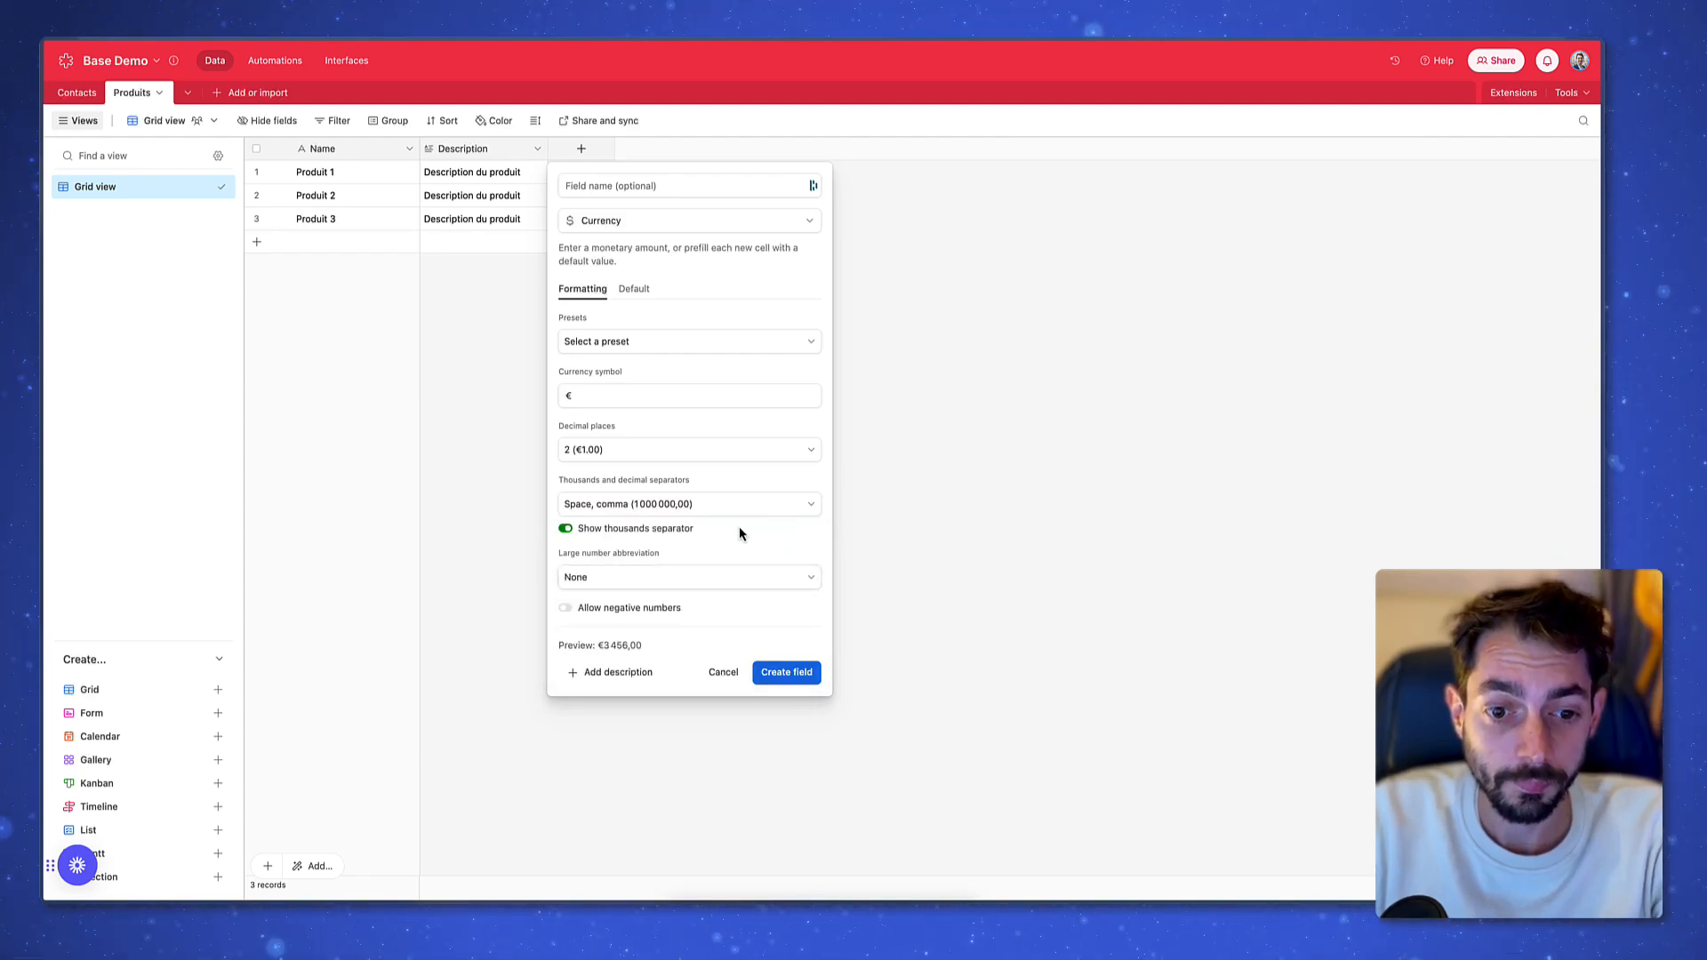
pyautogui.click(786, 674)
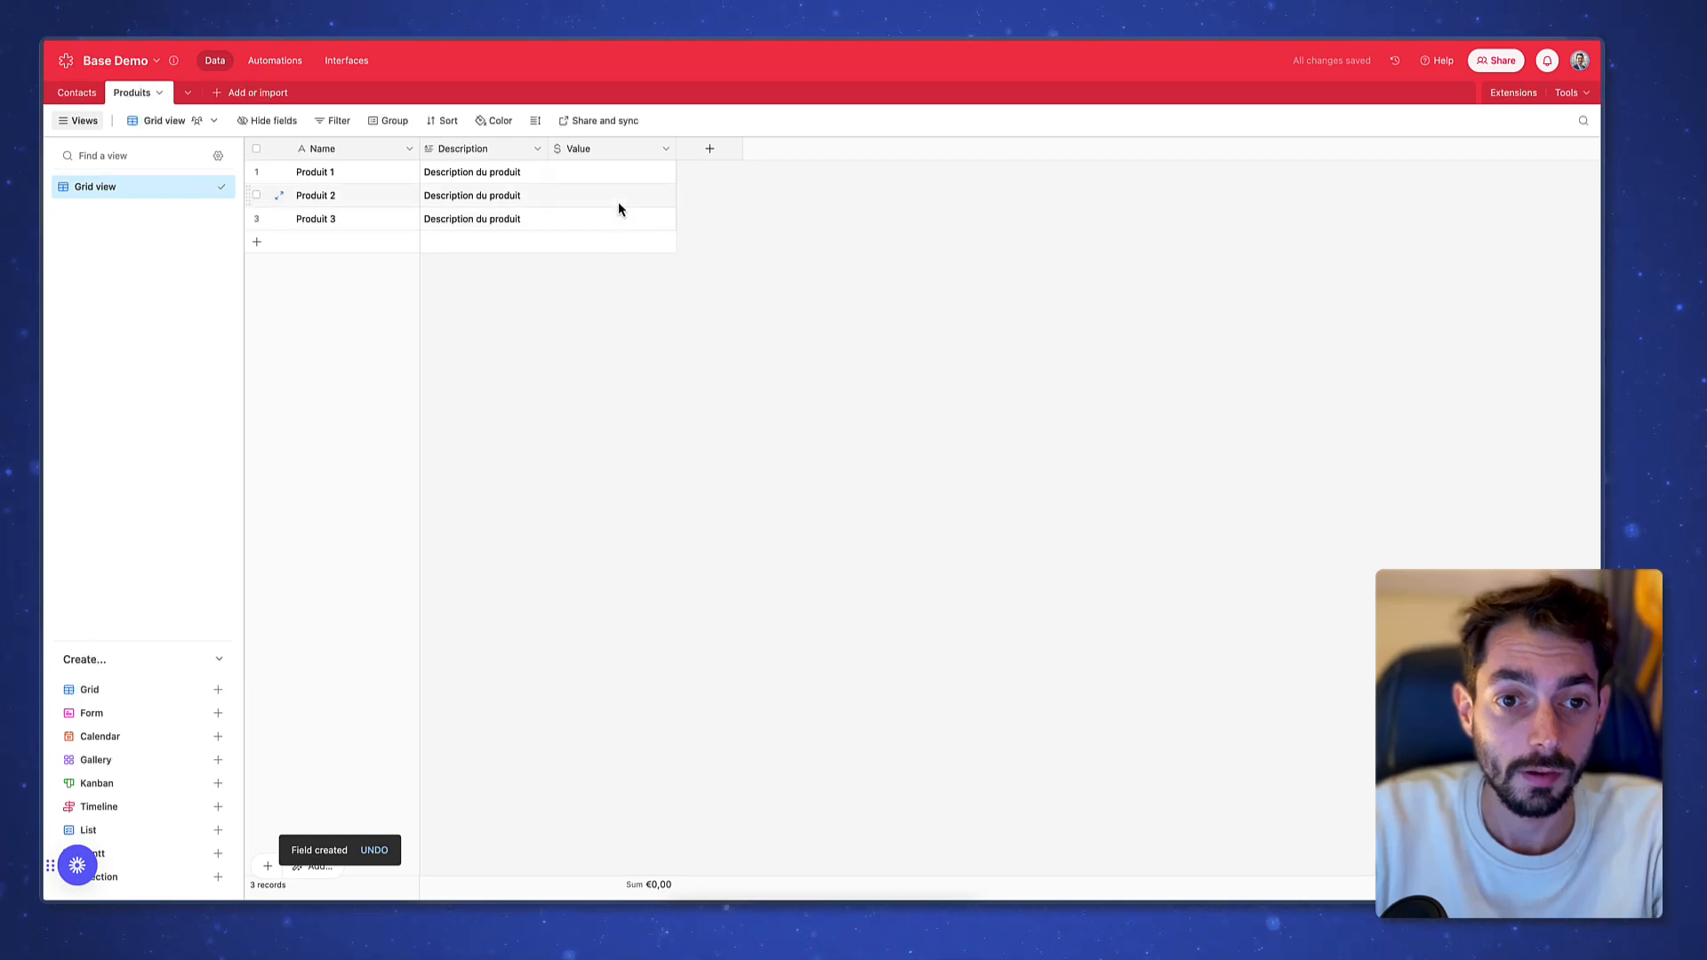
pyautogui.doubleClick(616, 153)
# Rename the currency field to Prix and enter prices 100, 150 and 2000
pyautogui.write('Prix')
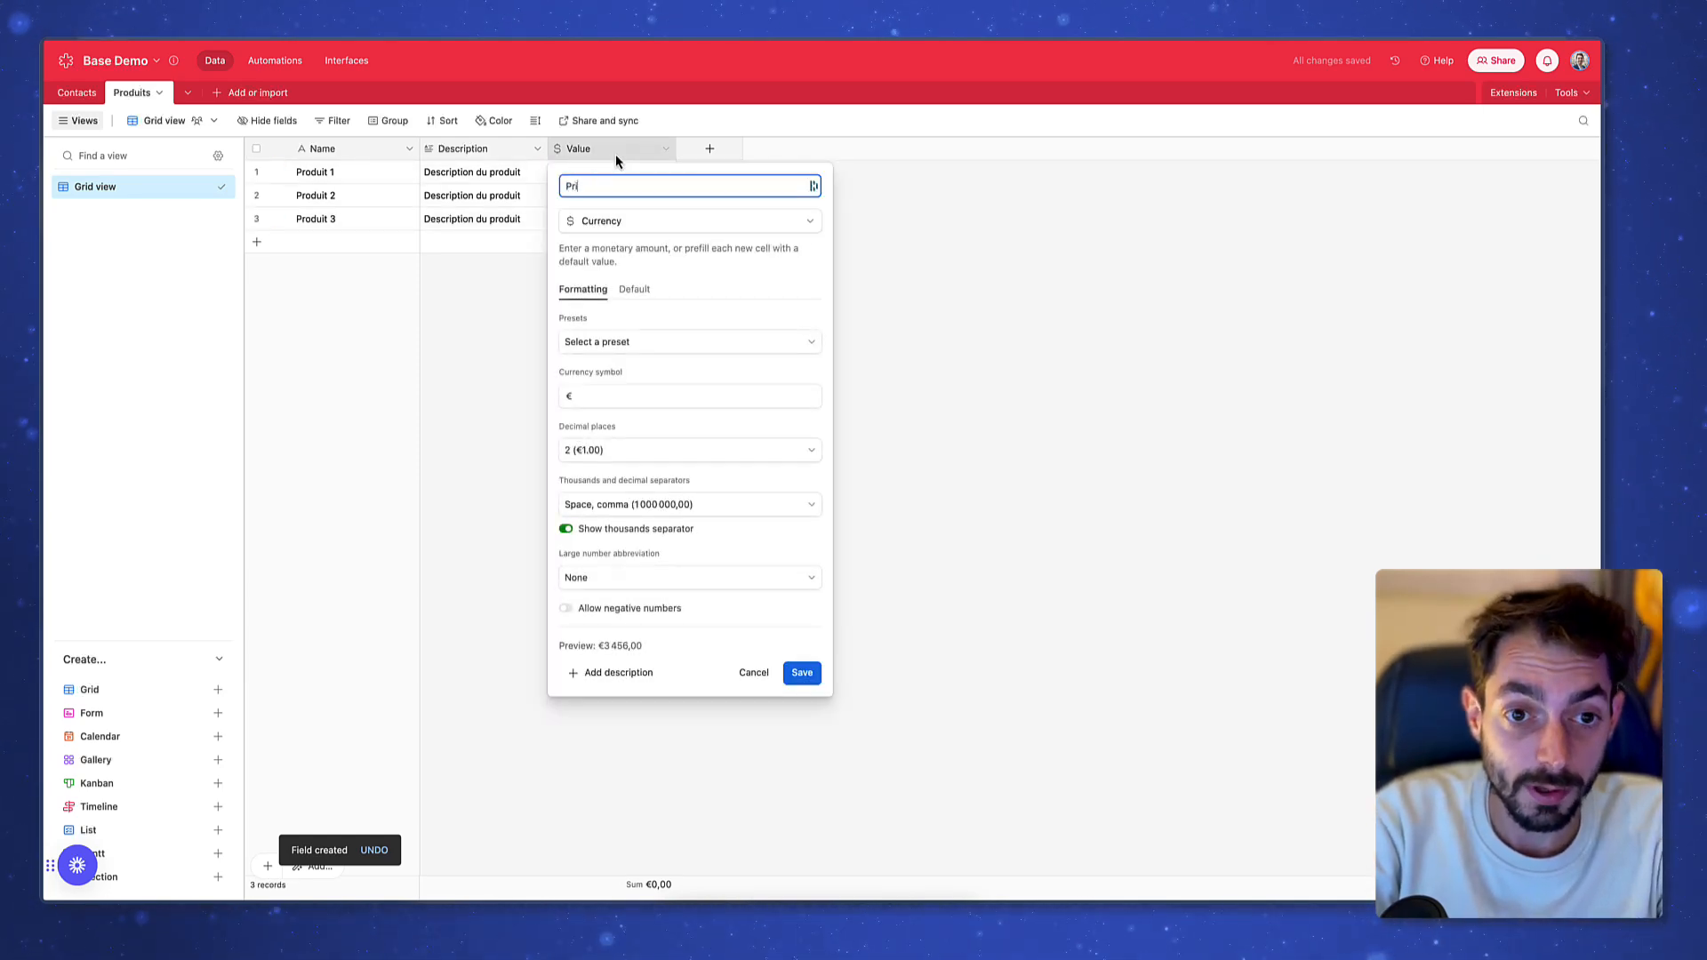
pyautogui.press('Return')
pyautogui.click(614, 172)
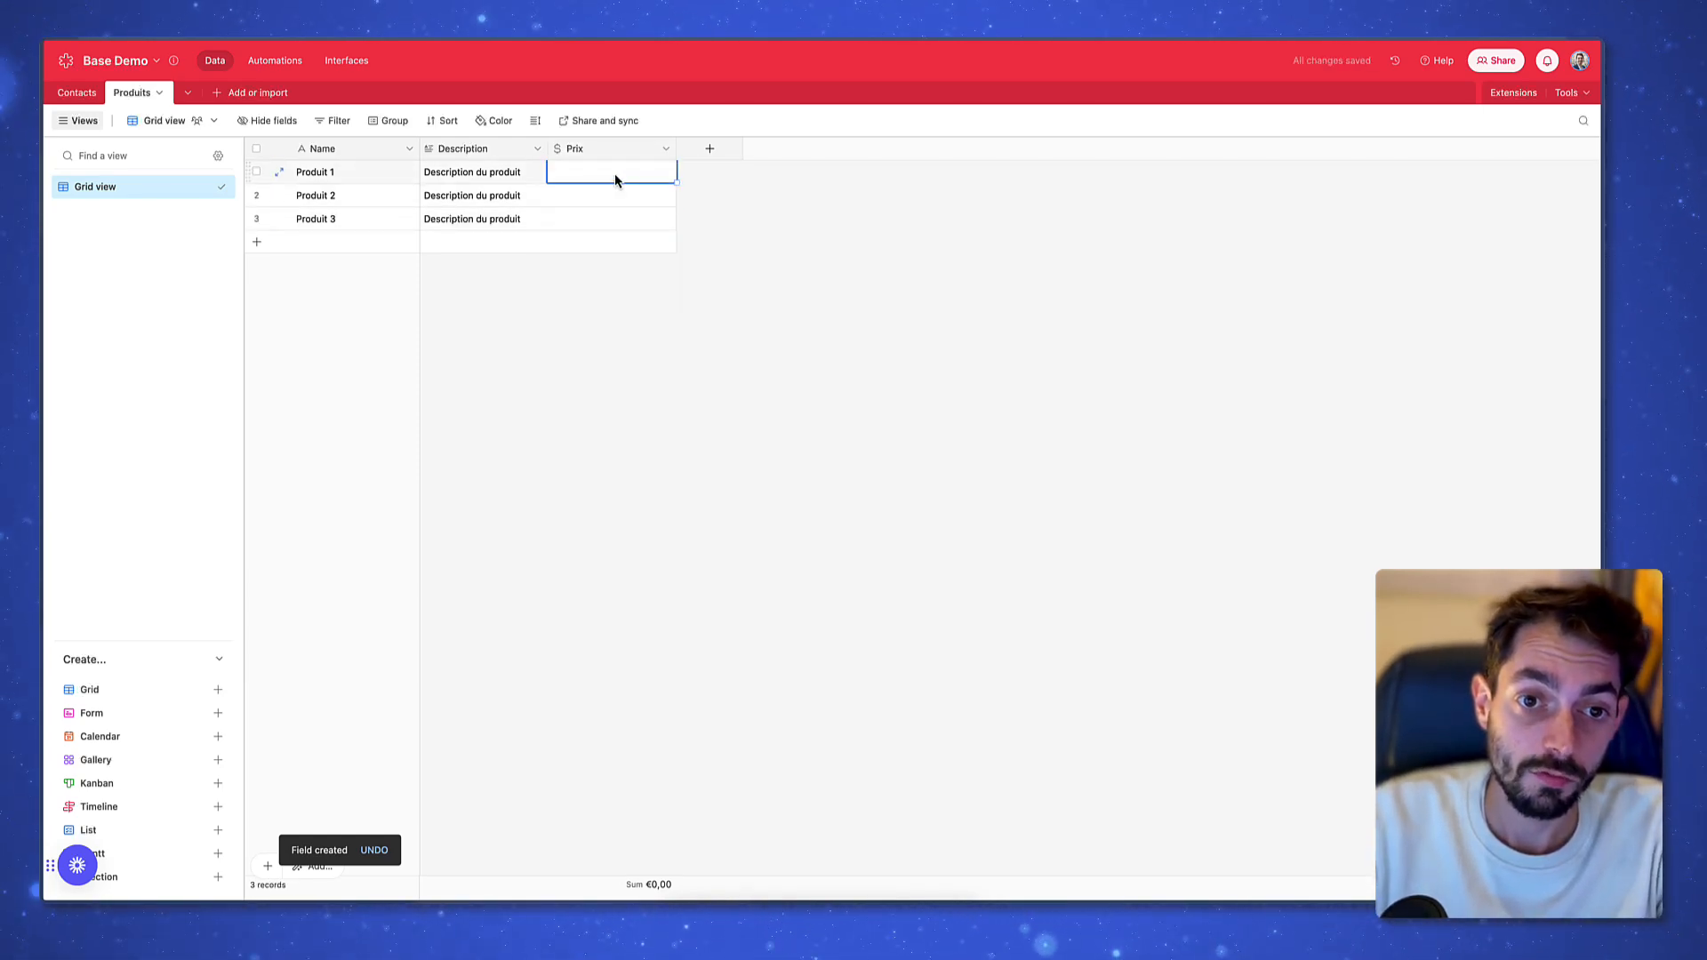
pyautogui.write('100')
pyautogui.press('Return')
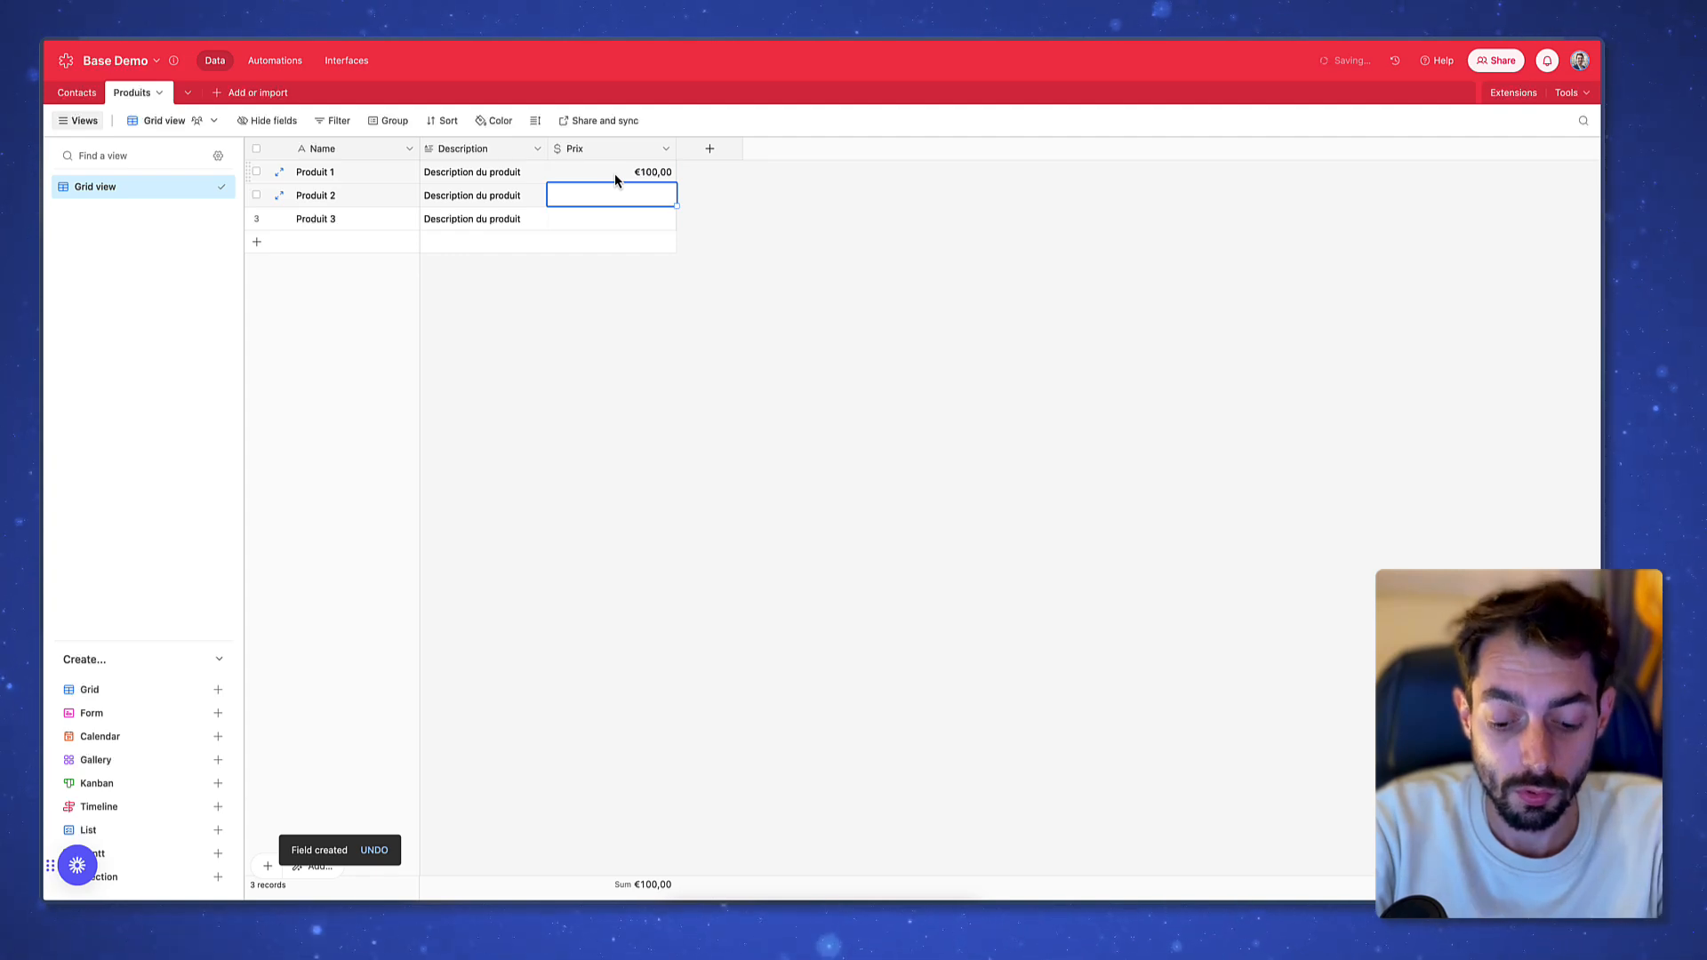
pyautogui.write('159')
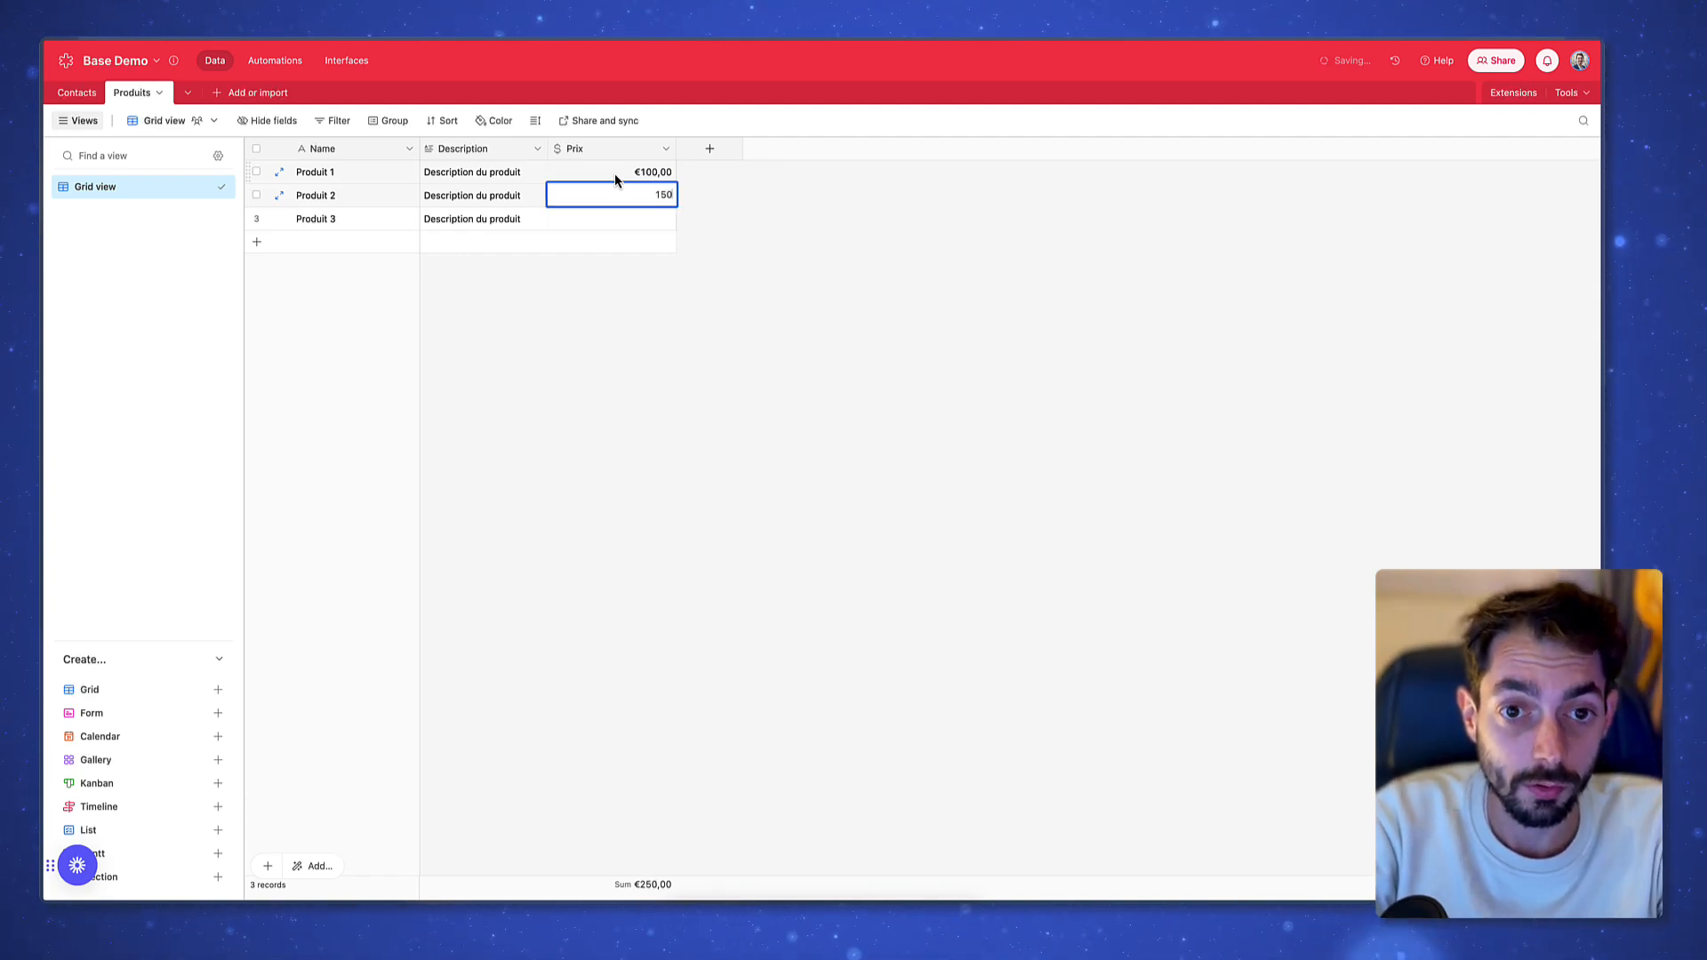
pyautogui.press('Return')
pyautogui.write('2000')
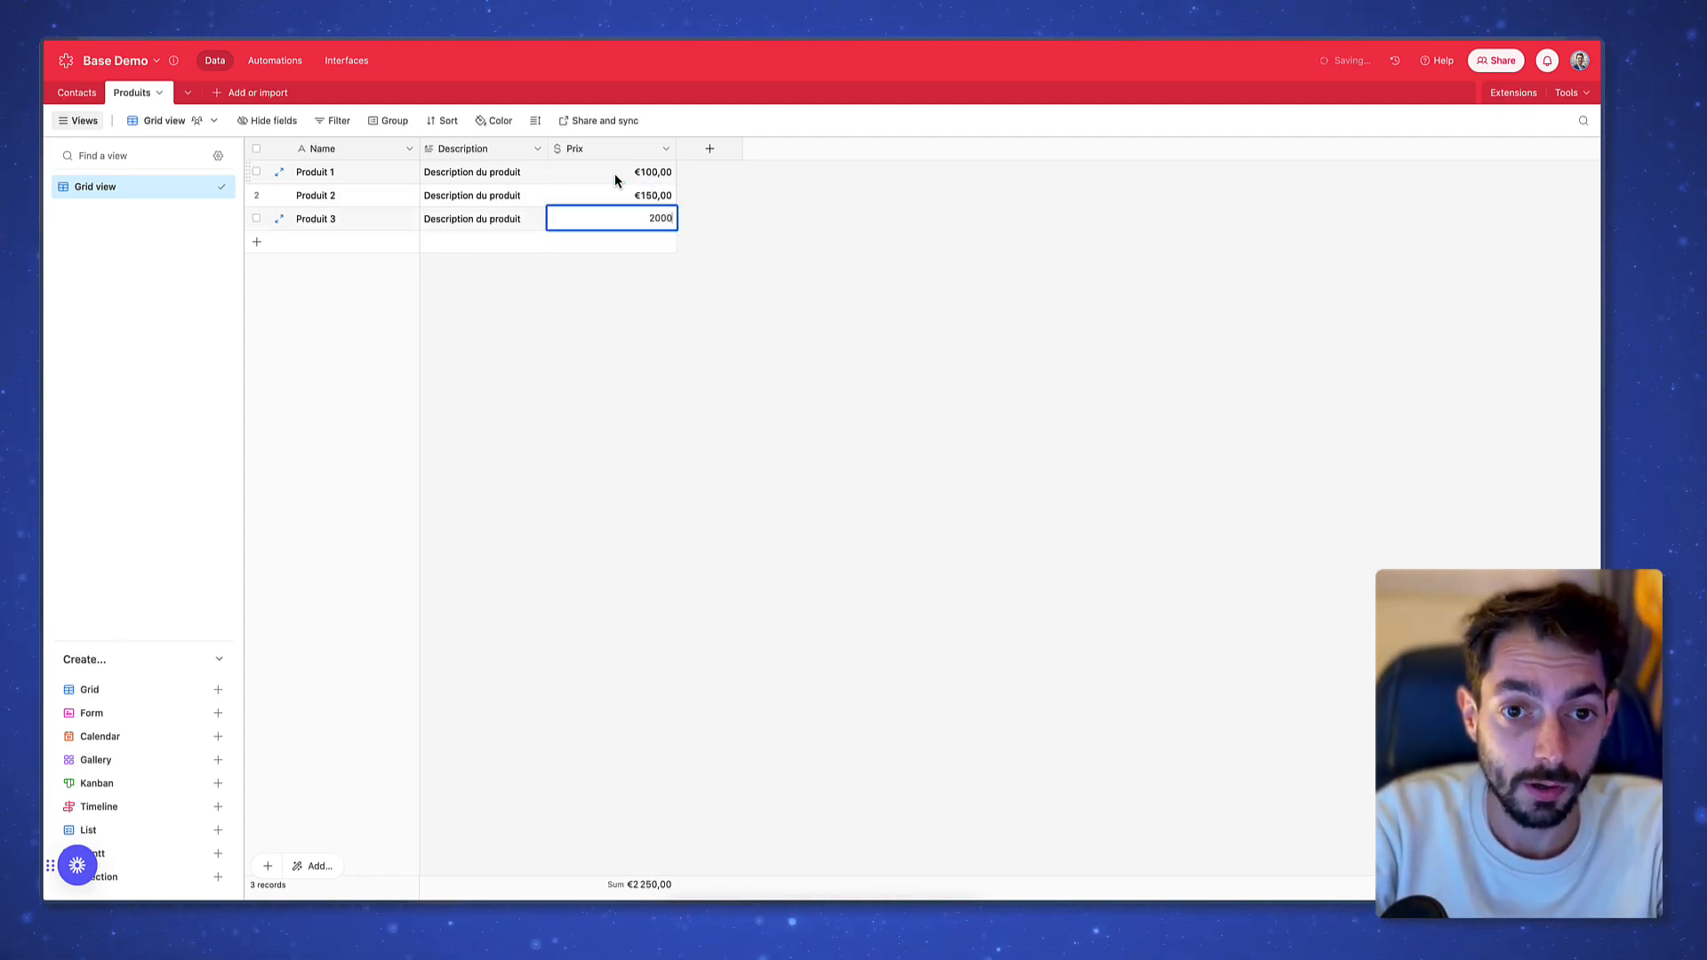
pyautogui.press('Return')
# Select the three Prix values to check their €2 250,00 total
pyautogui.click(621, 360)
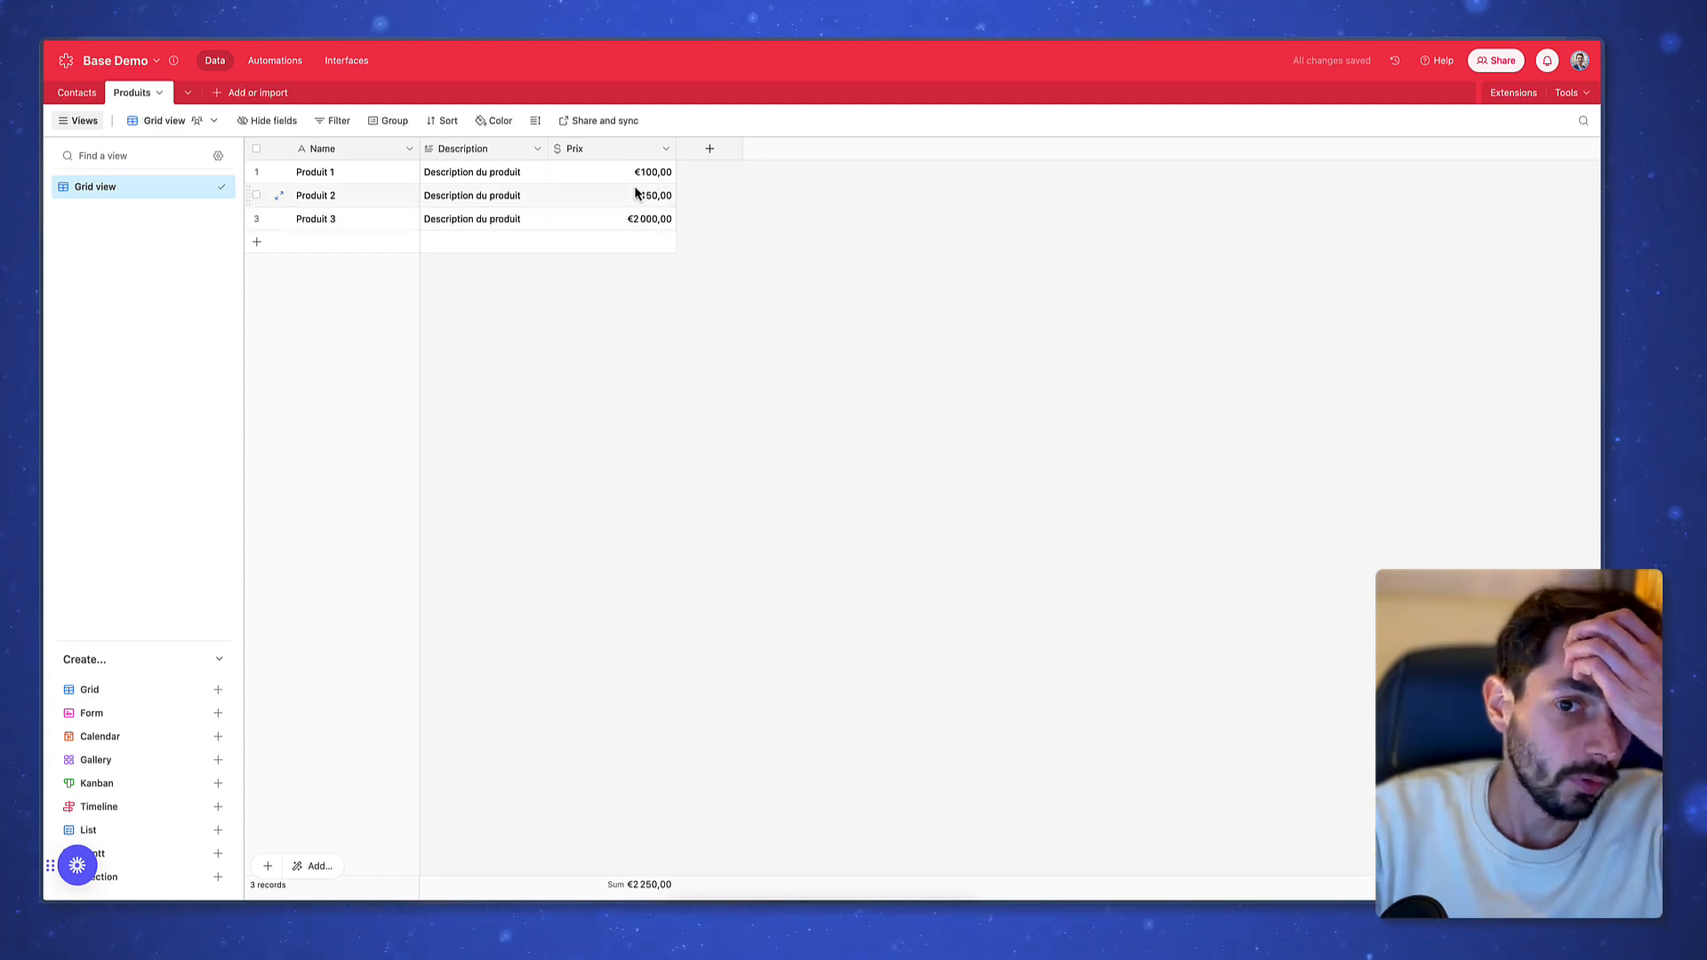
pyautogui.moveTo(626, 174); pyautogui.dragTo(626, 231)
pyautogui.click(628, 236)
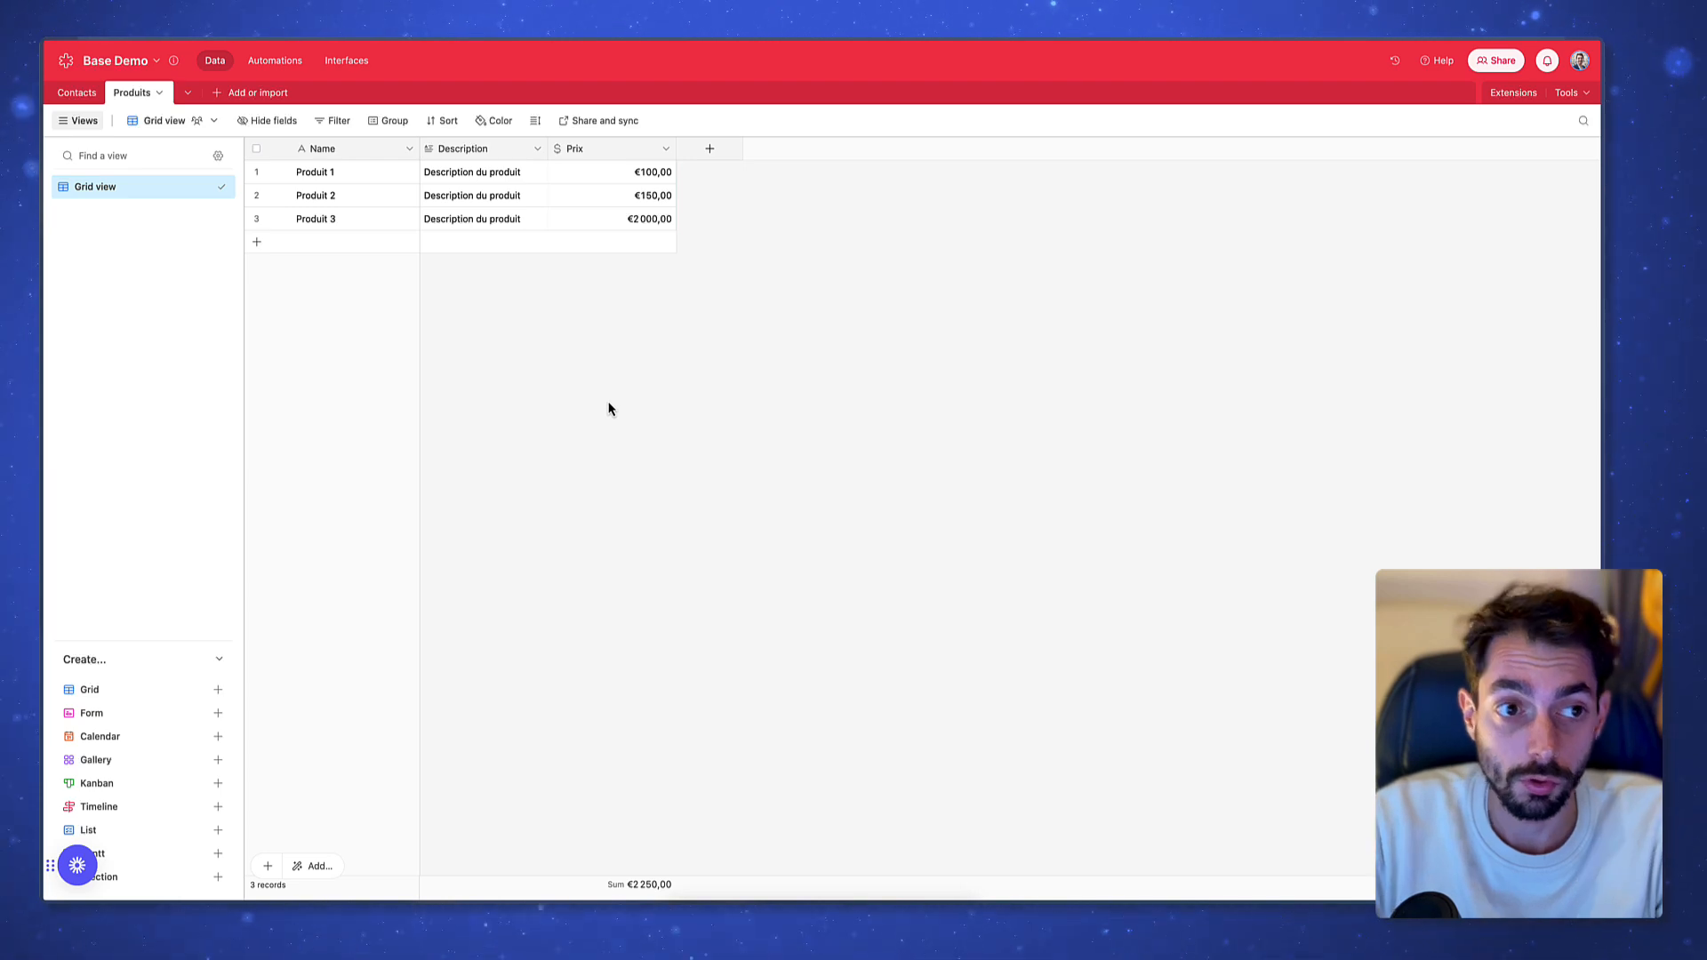
# Create a new blank table named Factures
pyautogui.click(263, 94)
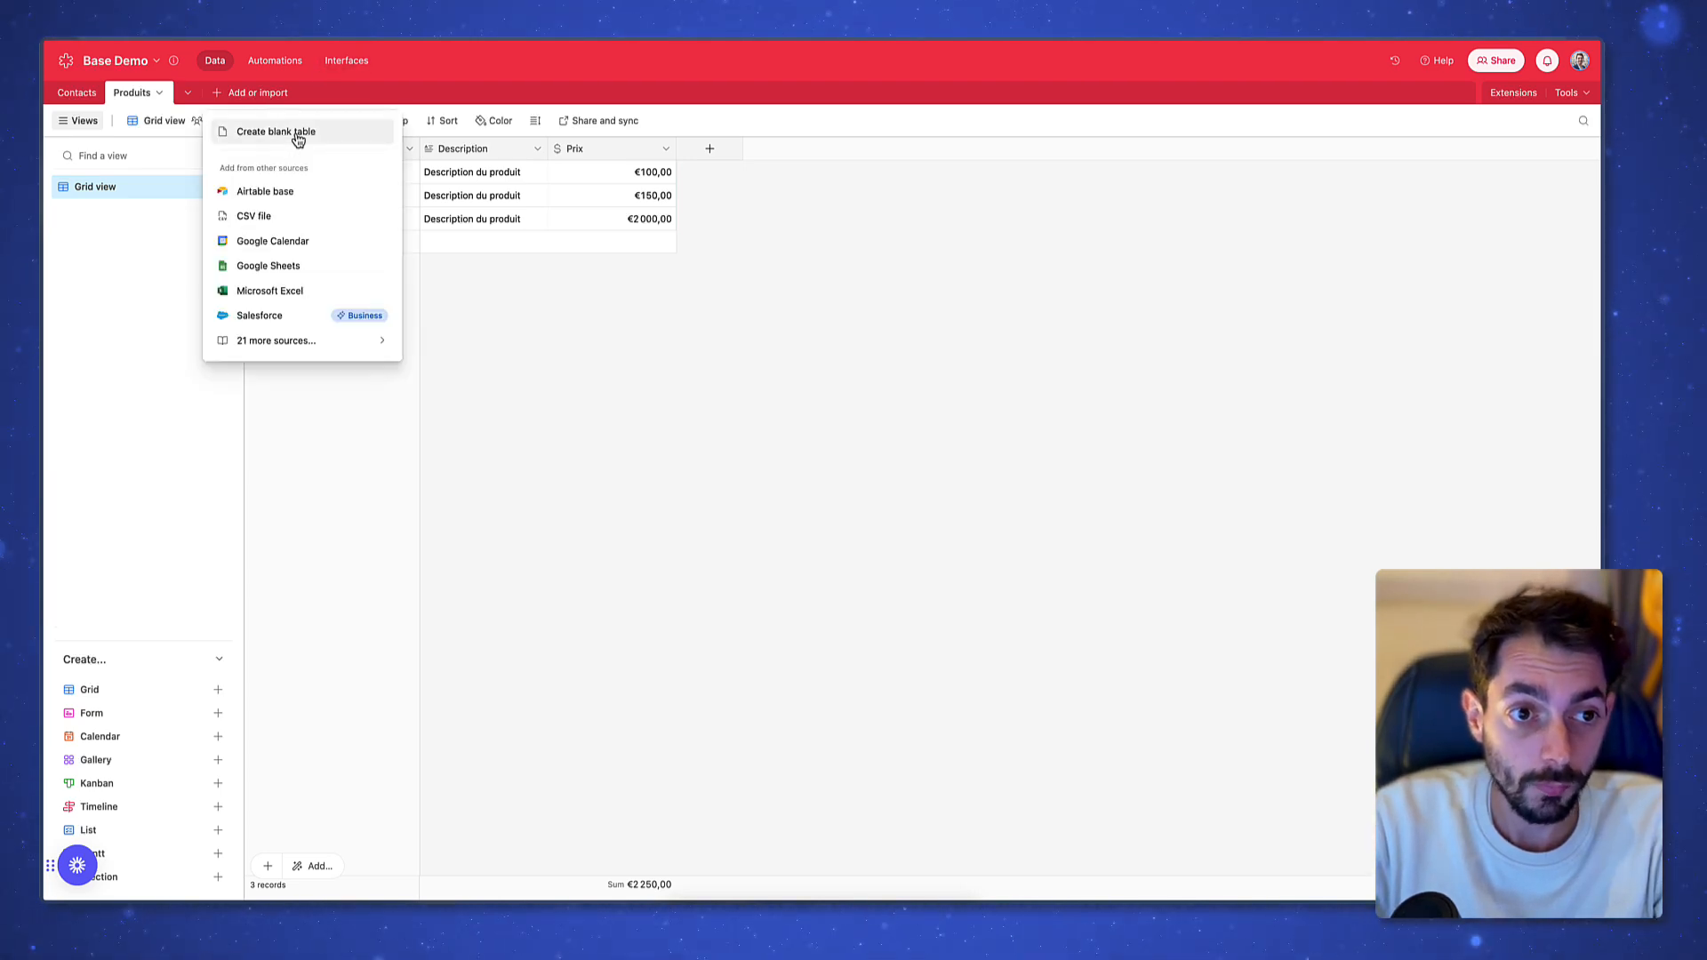
pyautogui.click(288, 143)
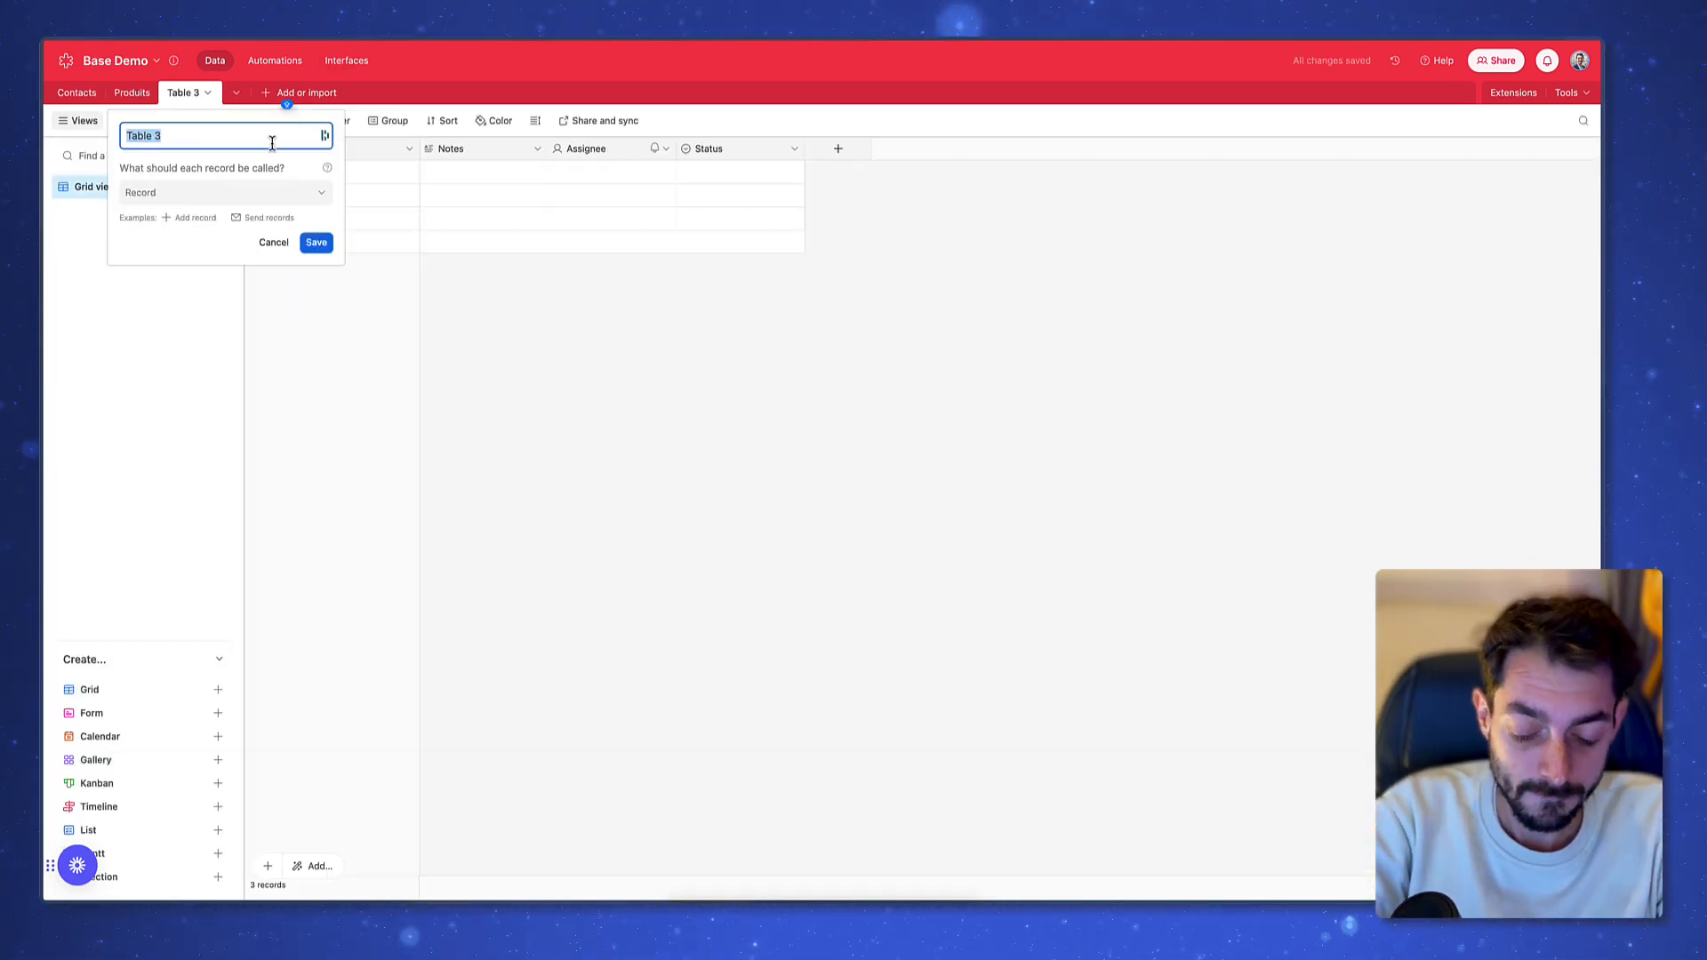
pyautogui.press('BackSpace')
pyautogui.write('Fa')
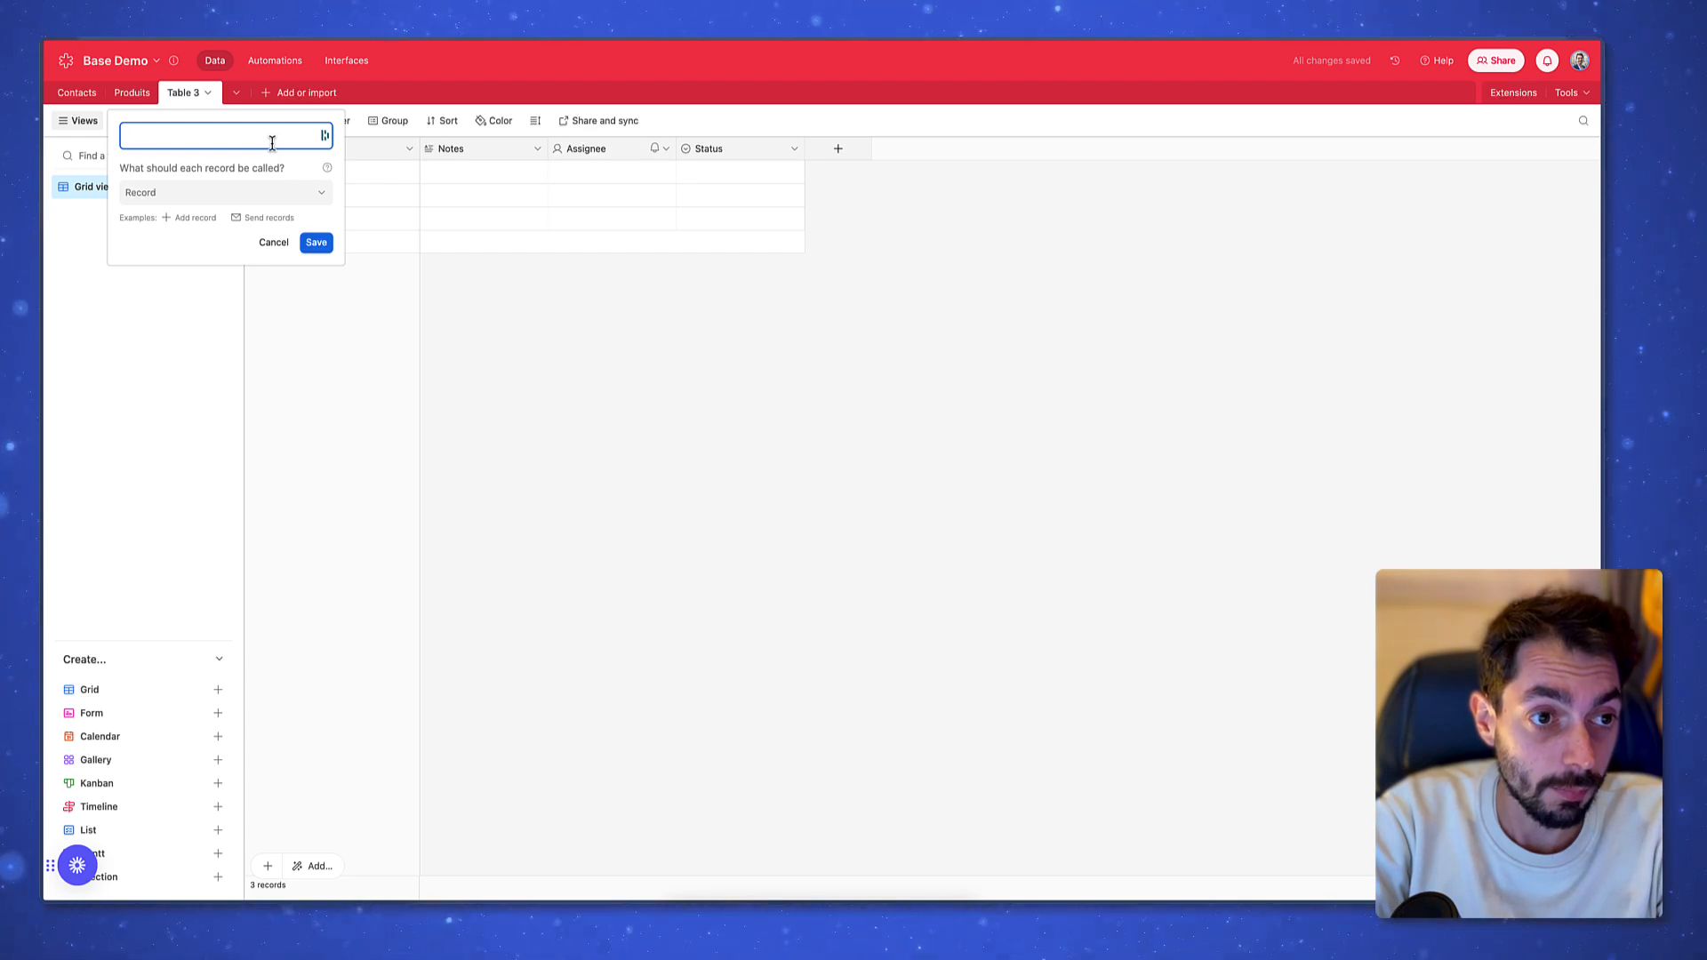
pyautogui.write('ctut')
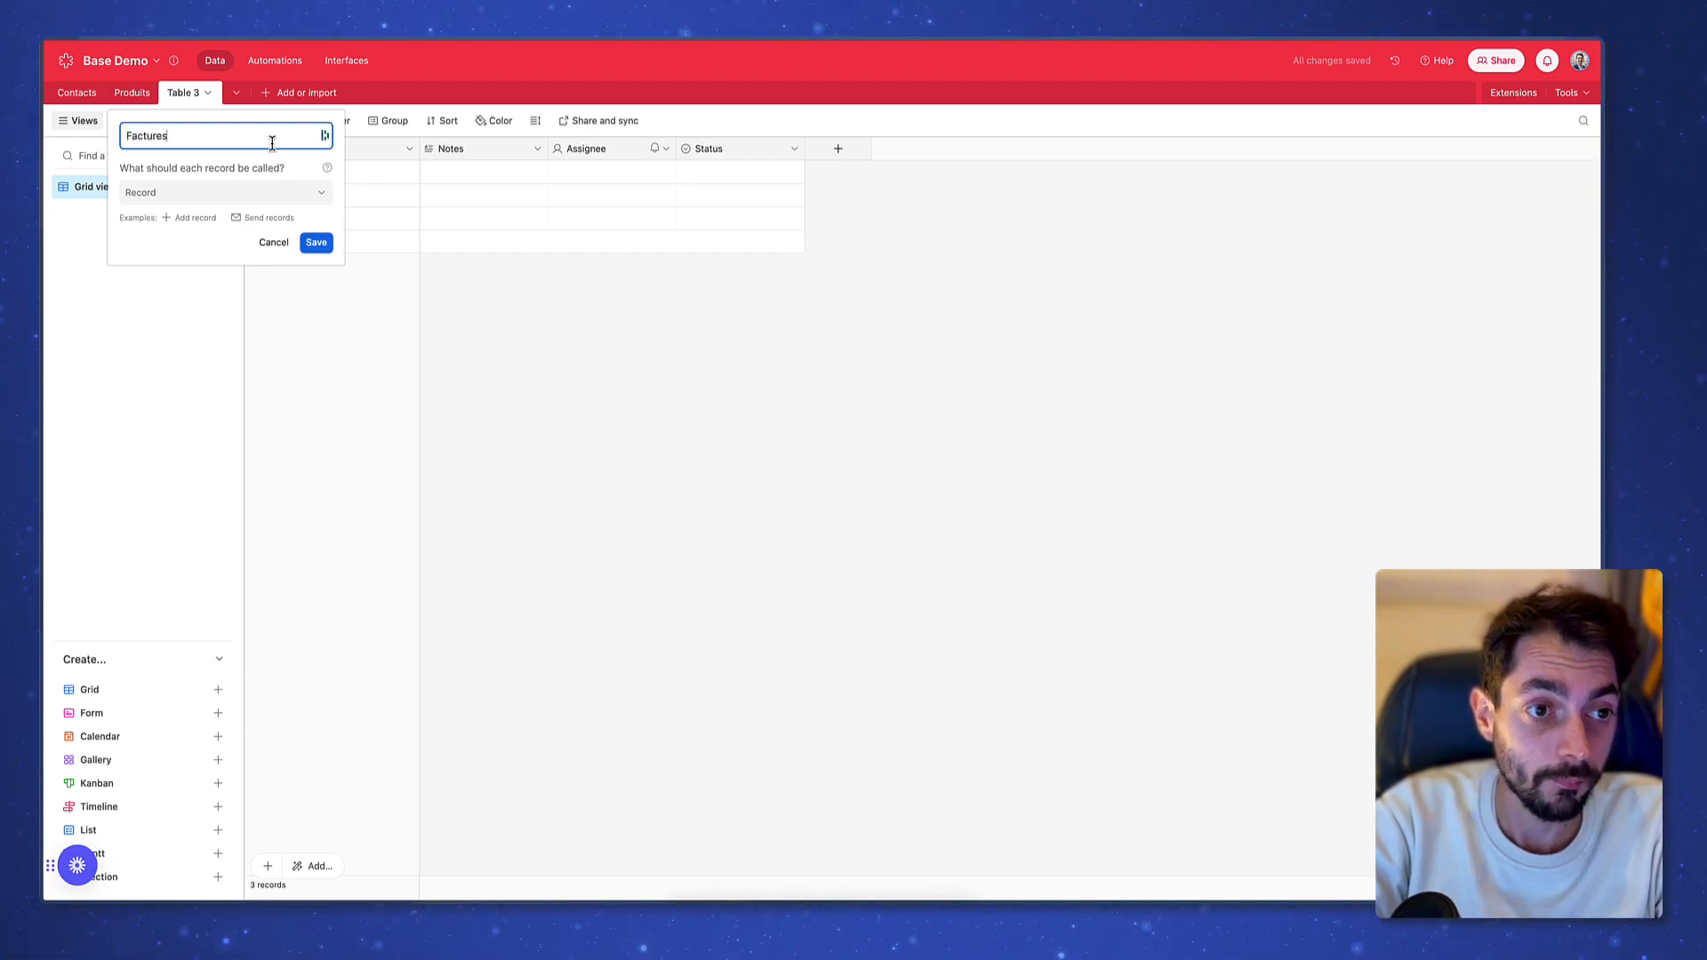
pyautogui.press('Return')
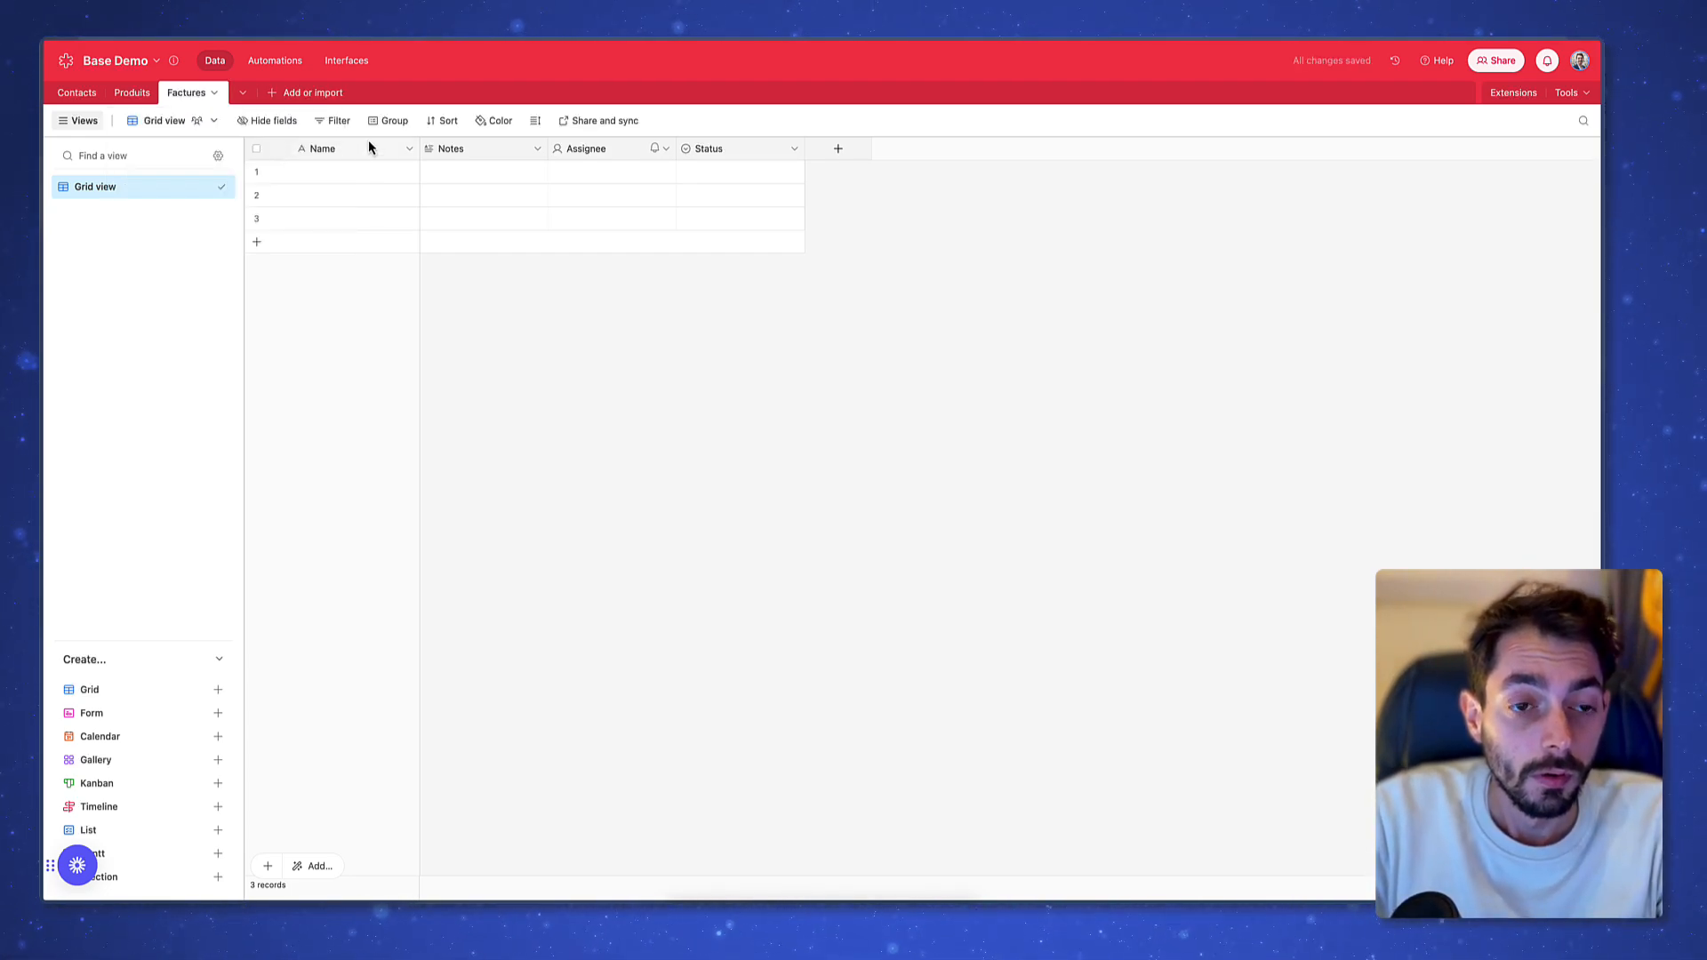
# Delete the Notes, Assignee and Status fields, keeping only Name
pyautogui.doubleClick(367, 147)
pyautogui.click(767, 345)
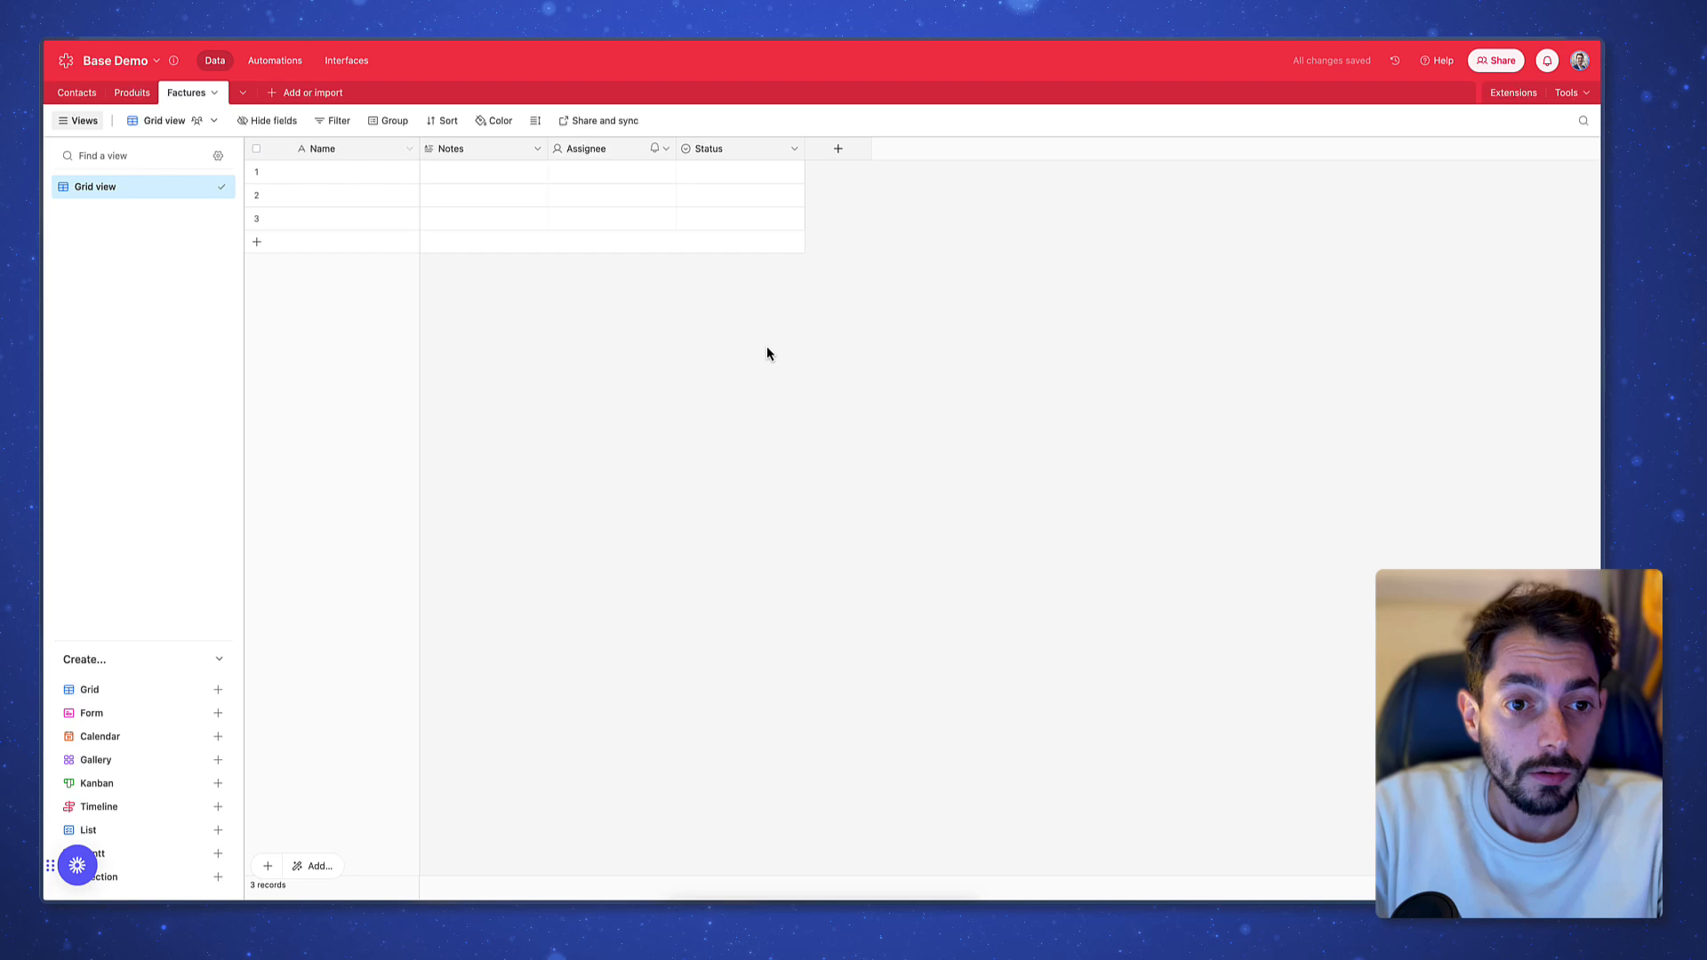
pyautogui.rightClick(477, 149)
pyautogui.click(534, 569)
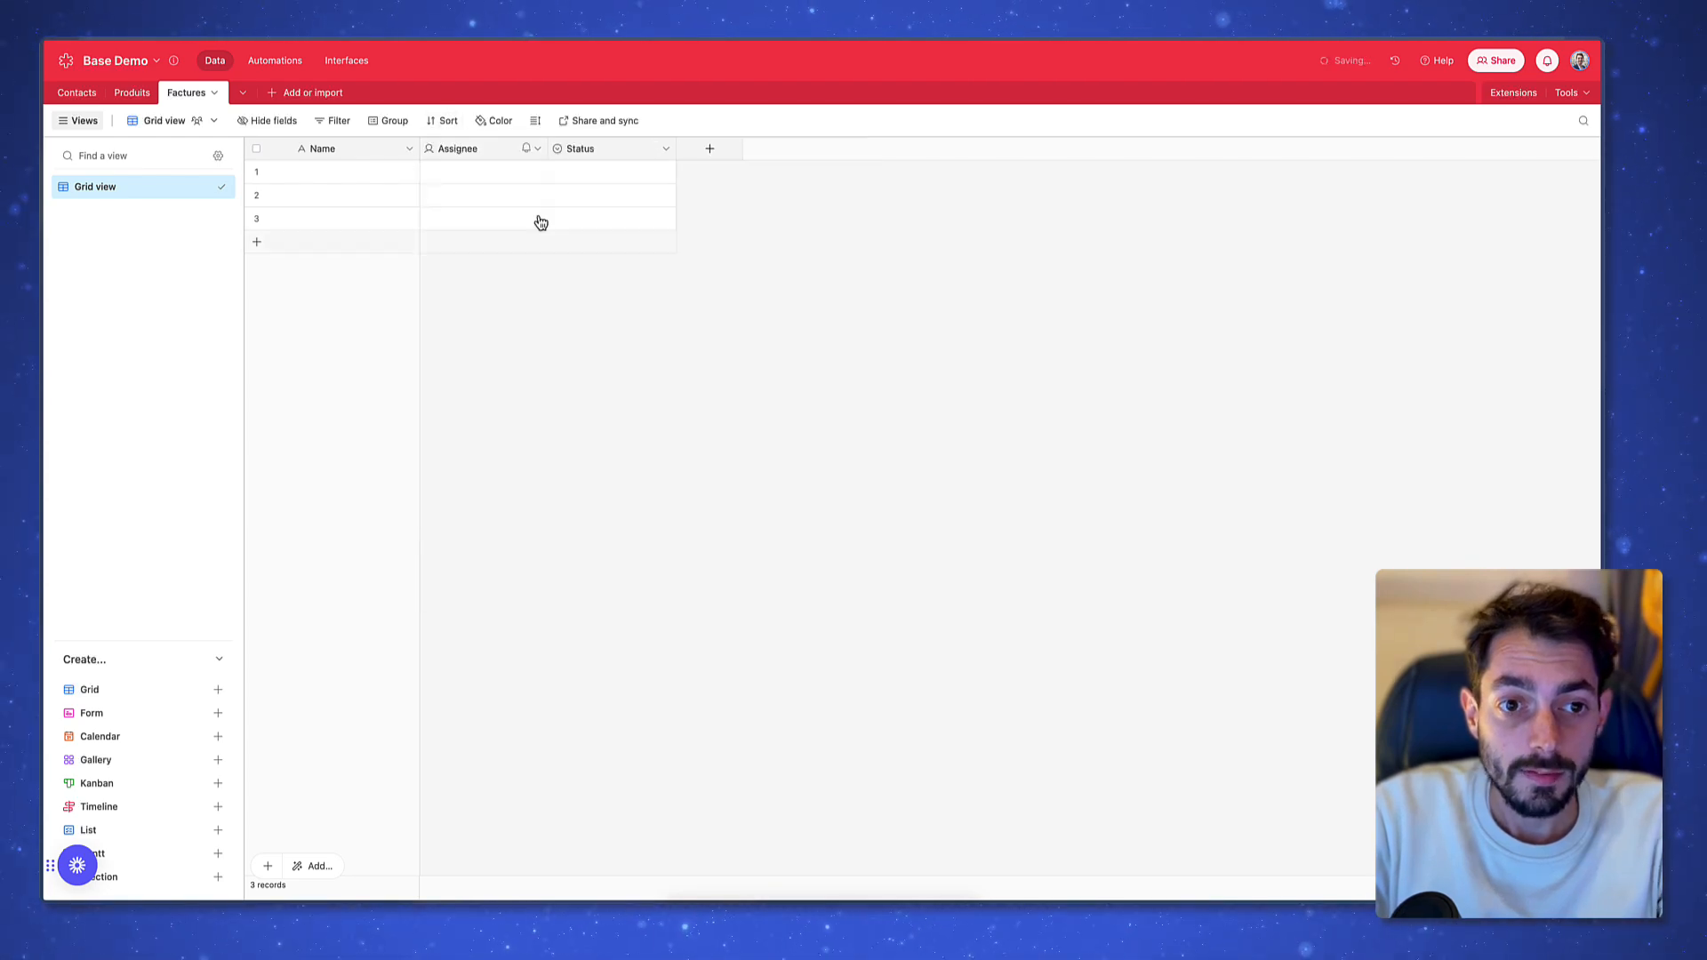
pyautogui.rightClick(482, 155)
pyautogui.click(480, 567)
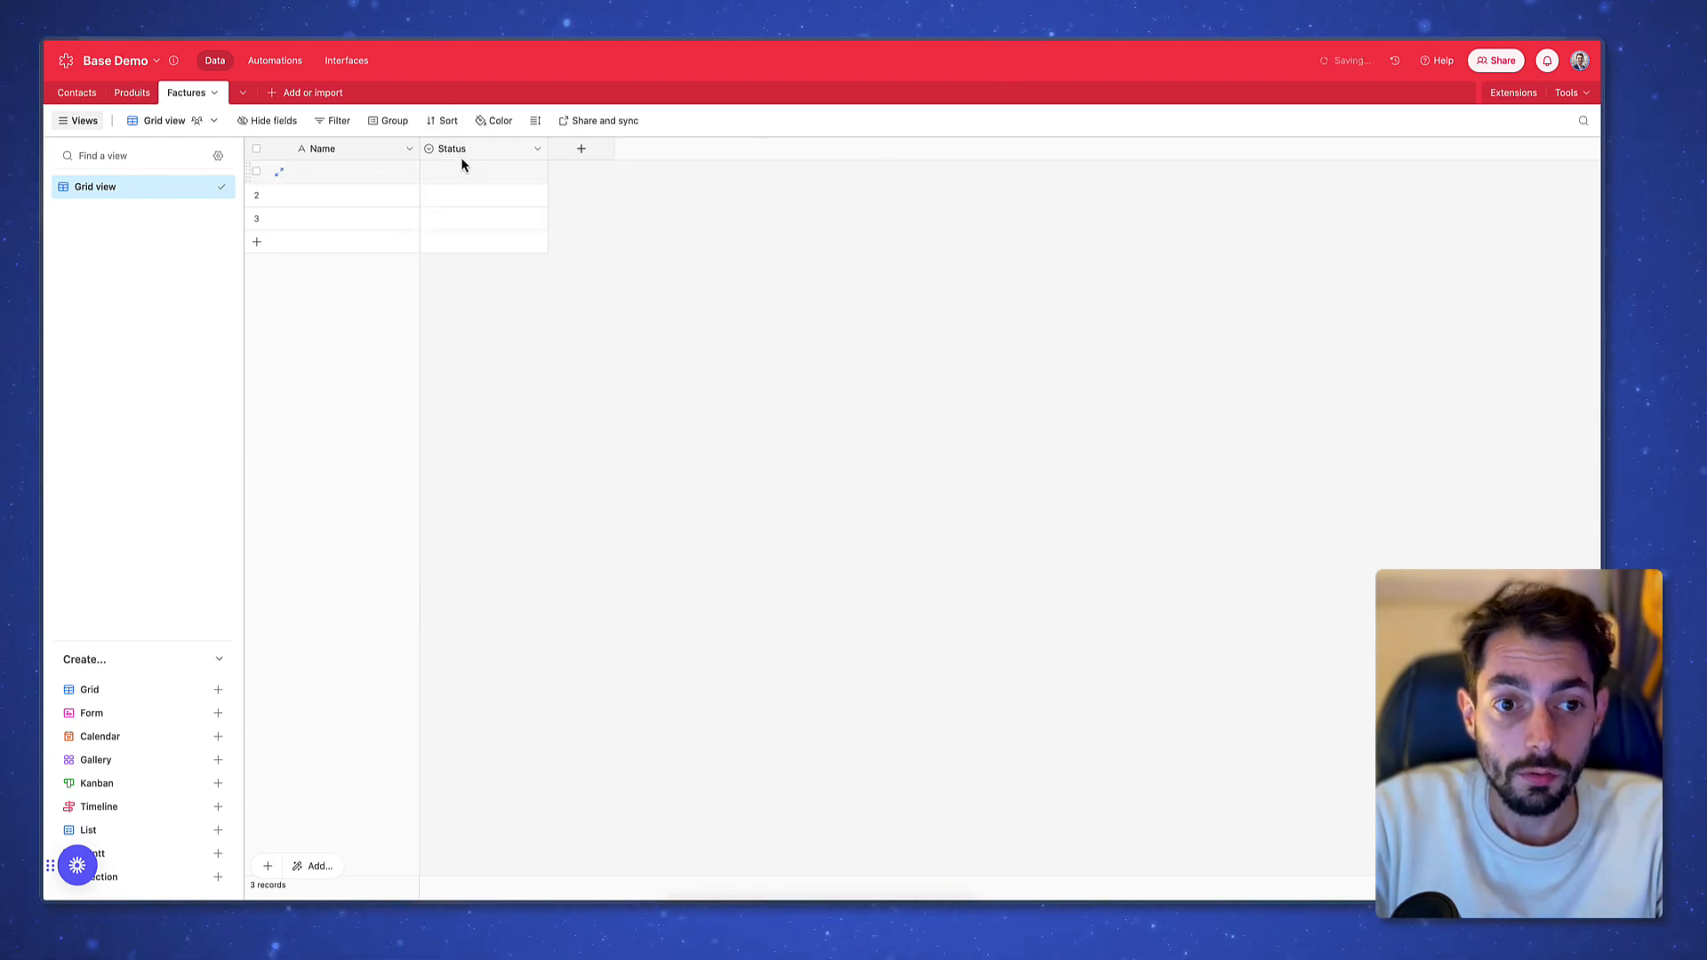
pyautogui.rightClick(461, 158)
pyautogui.click(565, 570)
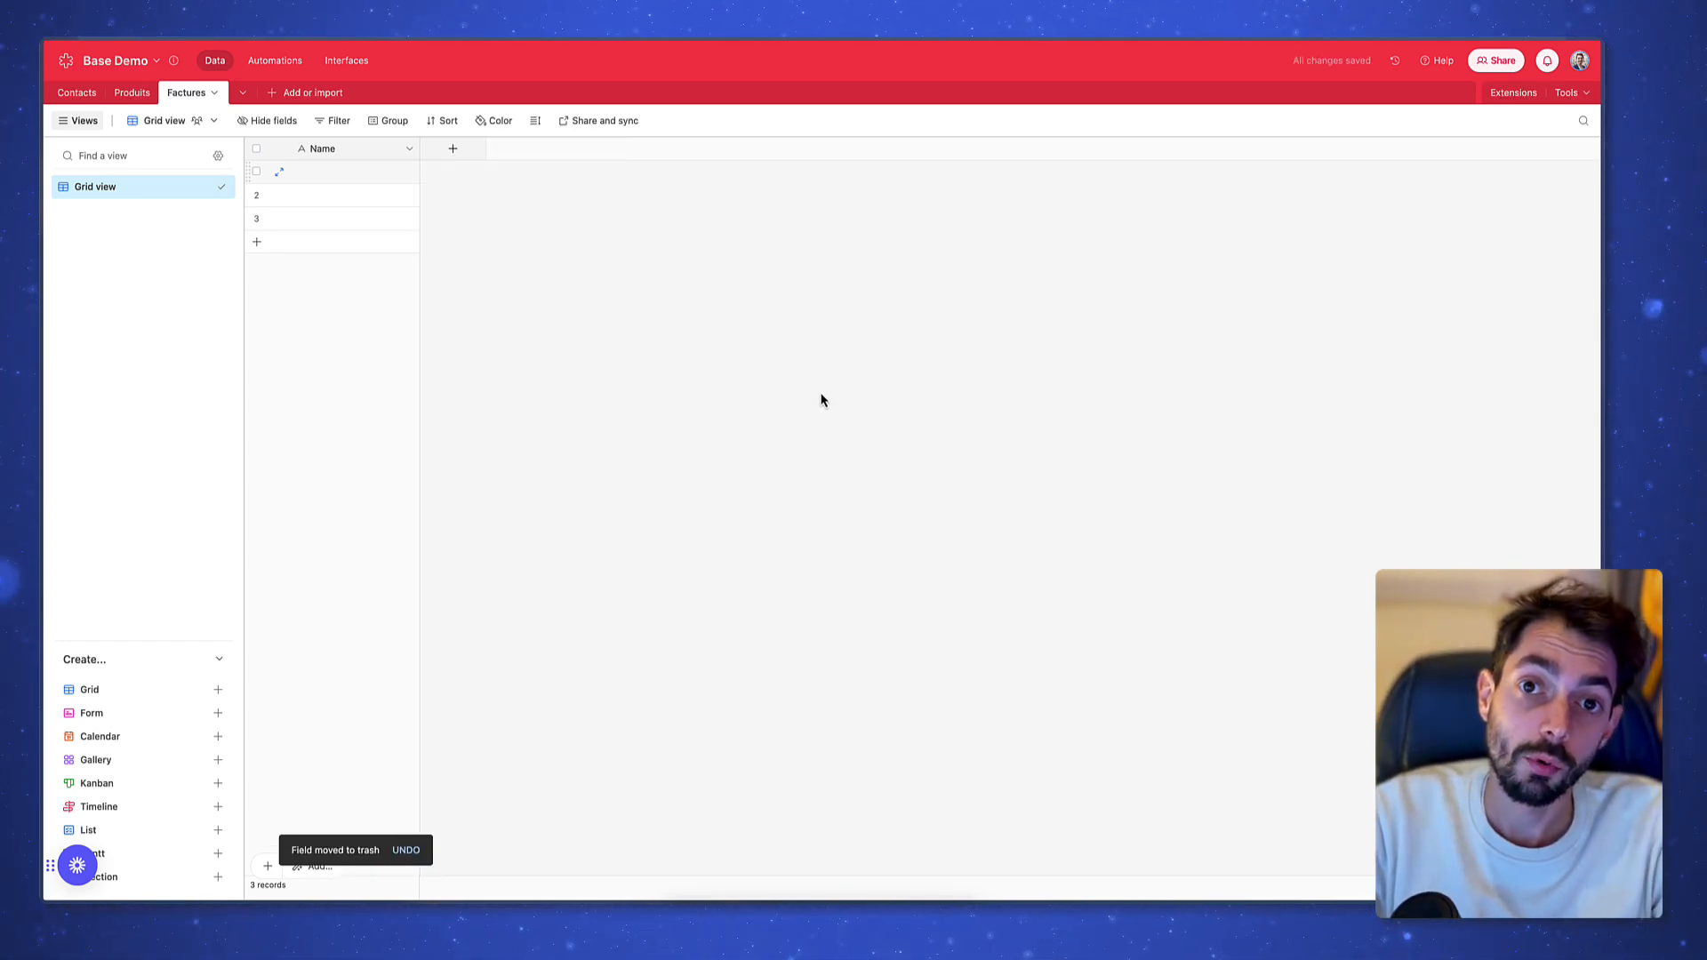
# Add a Contacts linked-record field to Factures, skipping lookup fields
pyautogui.click(474, 153)
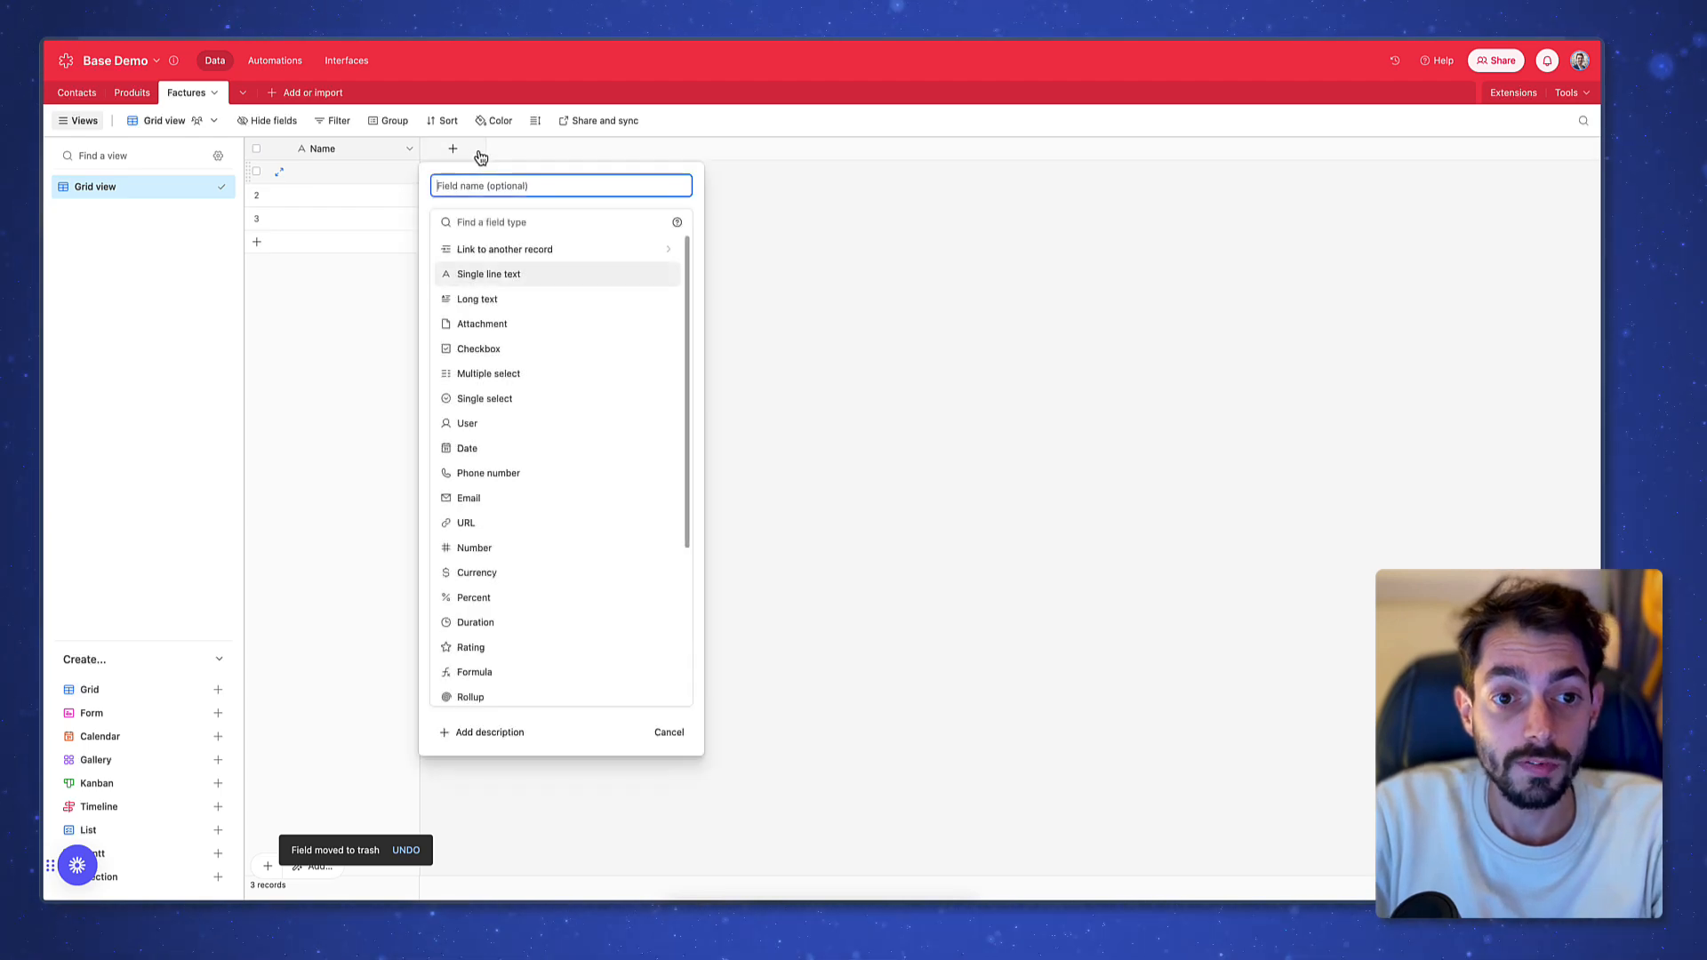
pyautogui.click(571, 257)
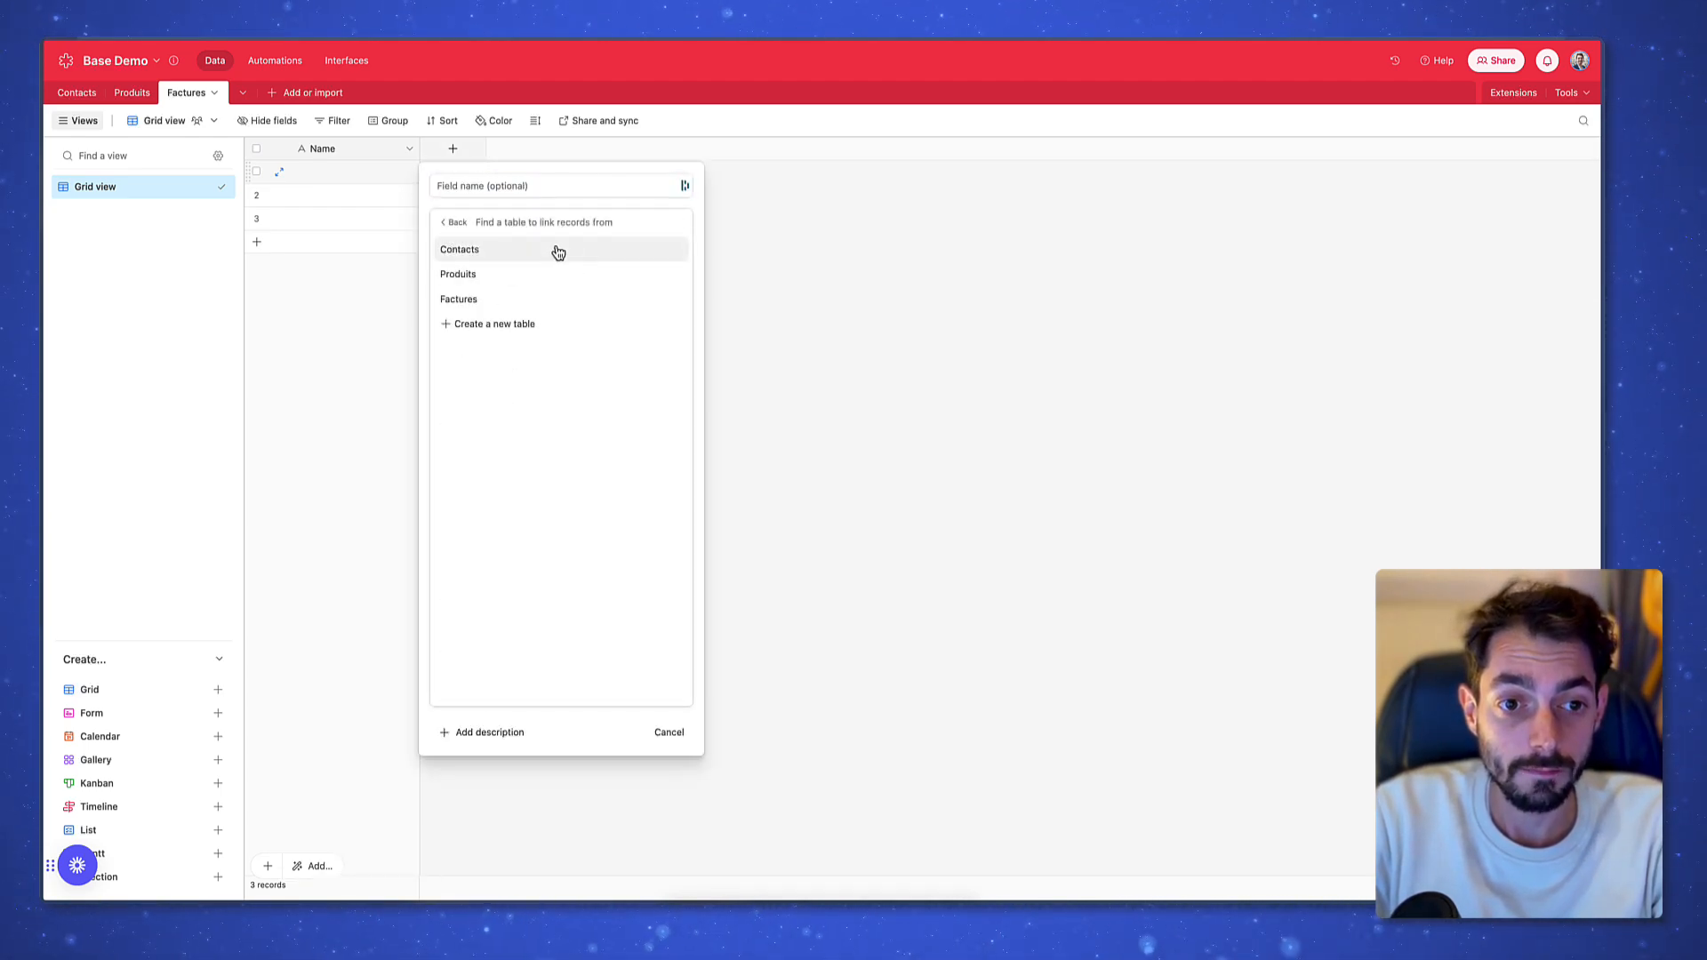
pyautogui.click(557, 250)
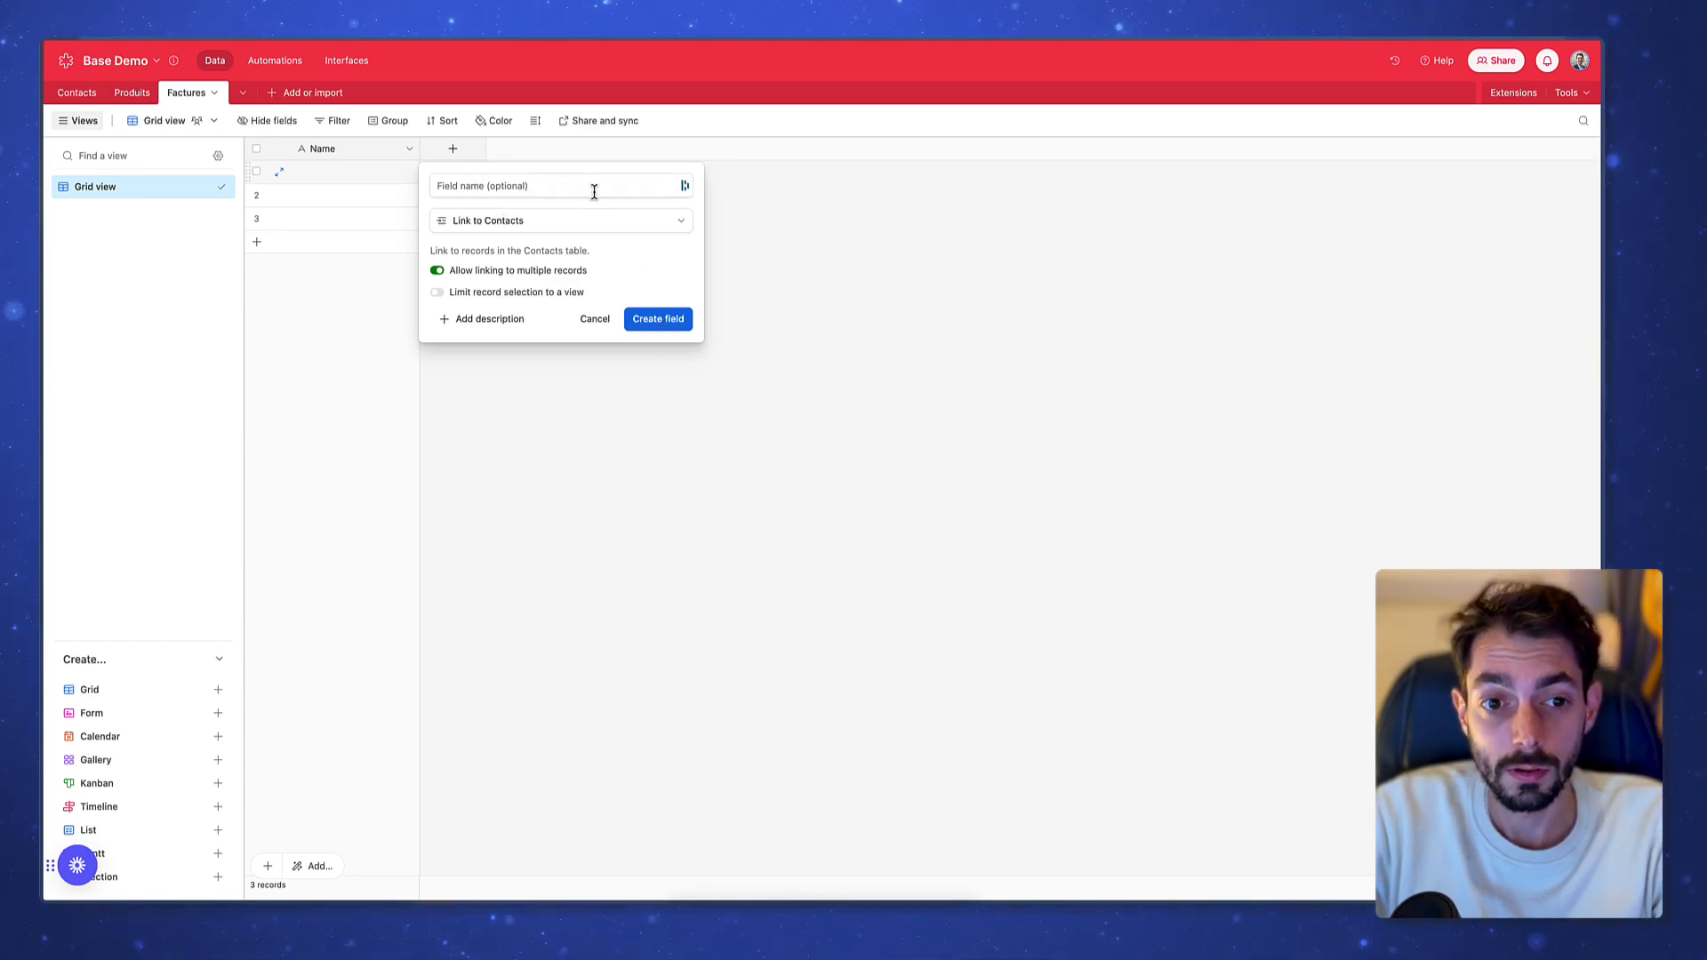
pyautogui.click(661, 320)
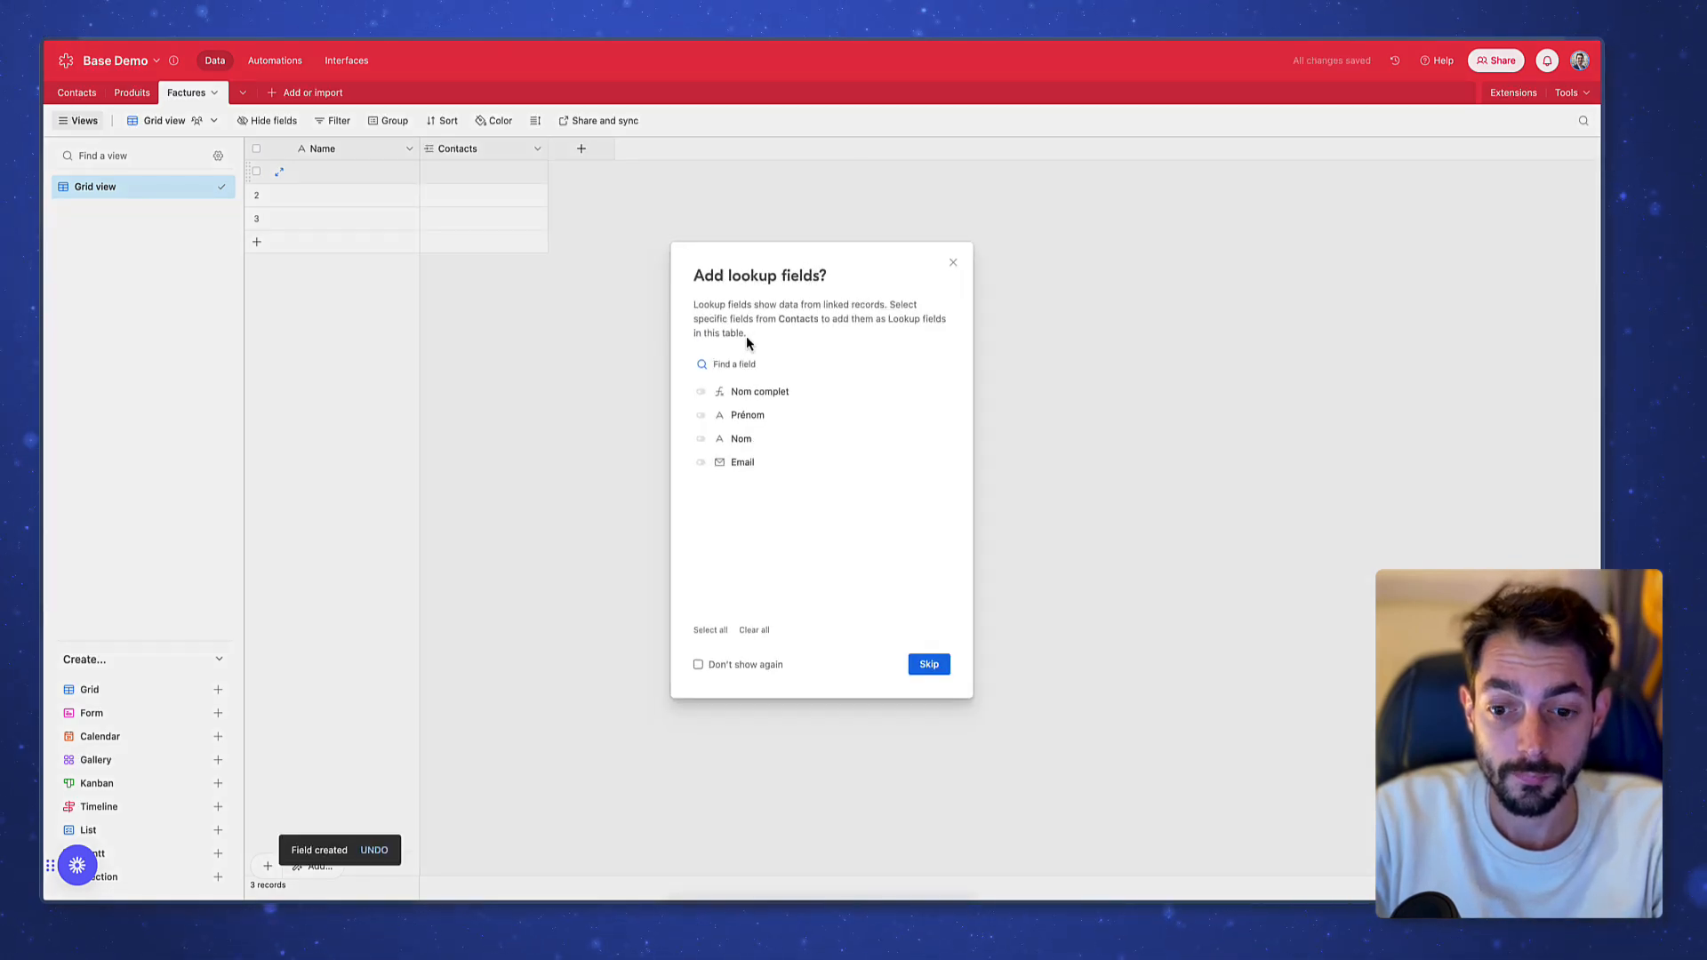
pyautogui.click(952, 263)
# Add a Produits linked-record field to Factures, skipping lookup fields
pyautogui.click(581, 149)
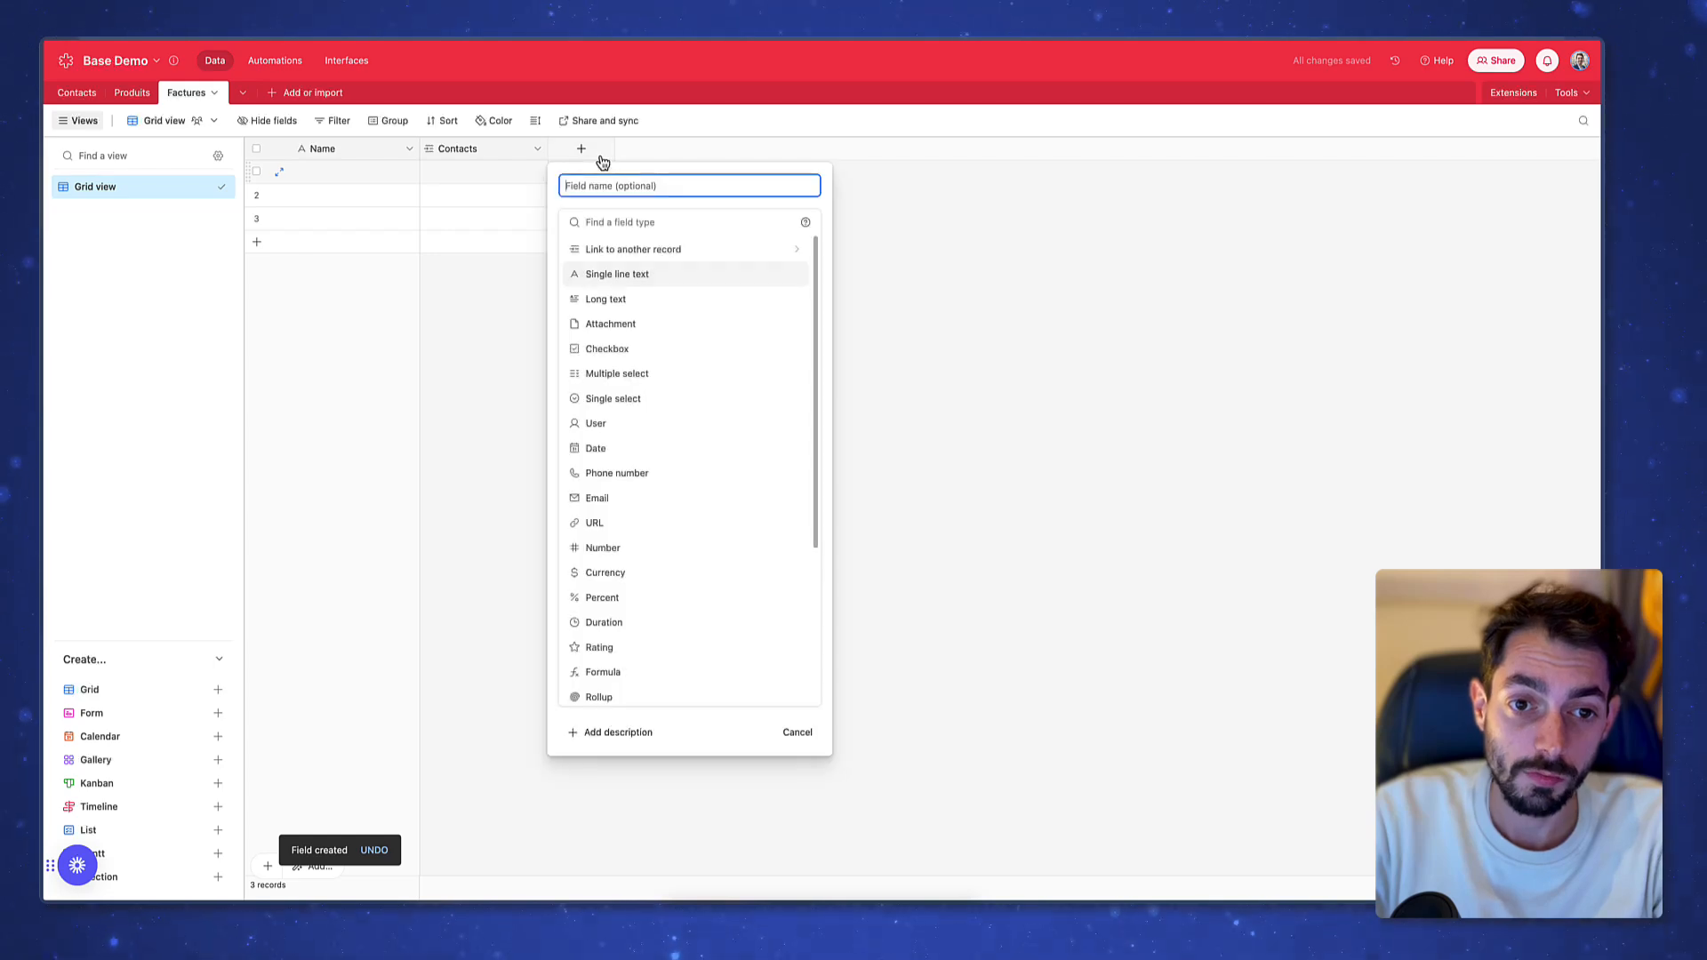
pyautogui.click(689, 252)
pyautogui.click(614, 276)
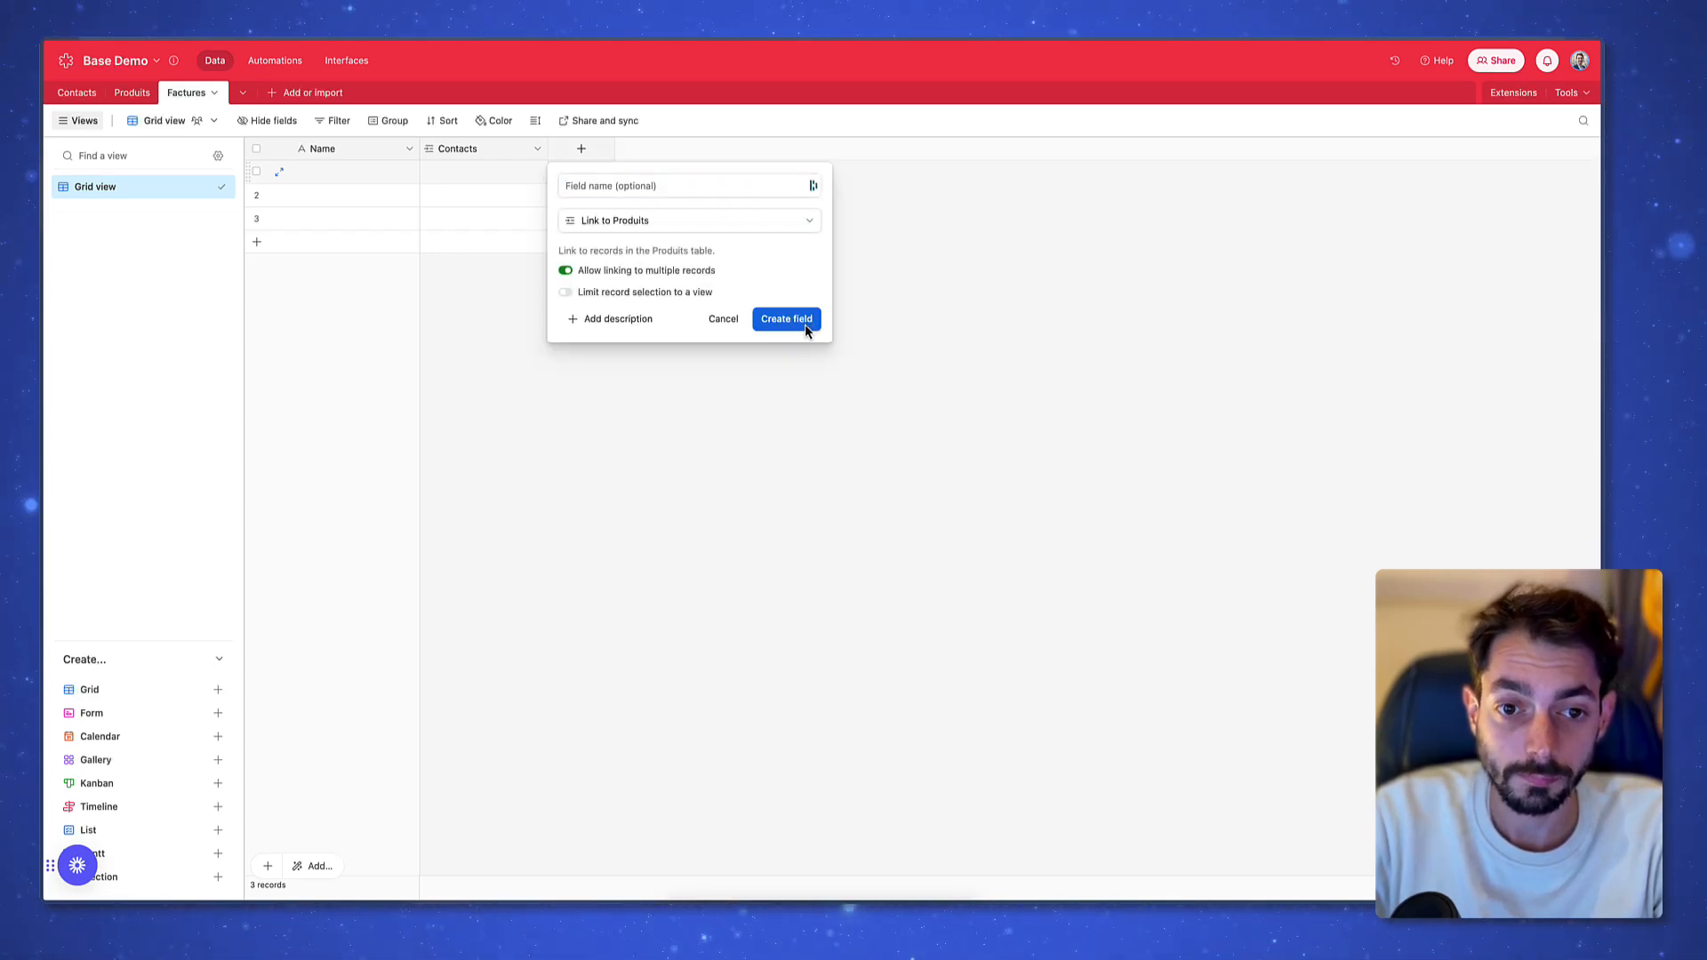
pyautogui.click(807, 331)
pyautogui.click(927, 665)
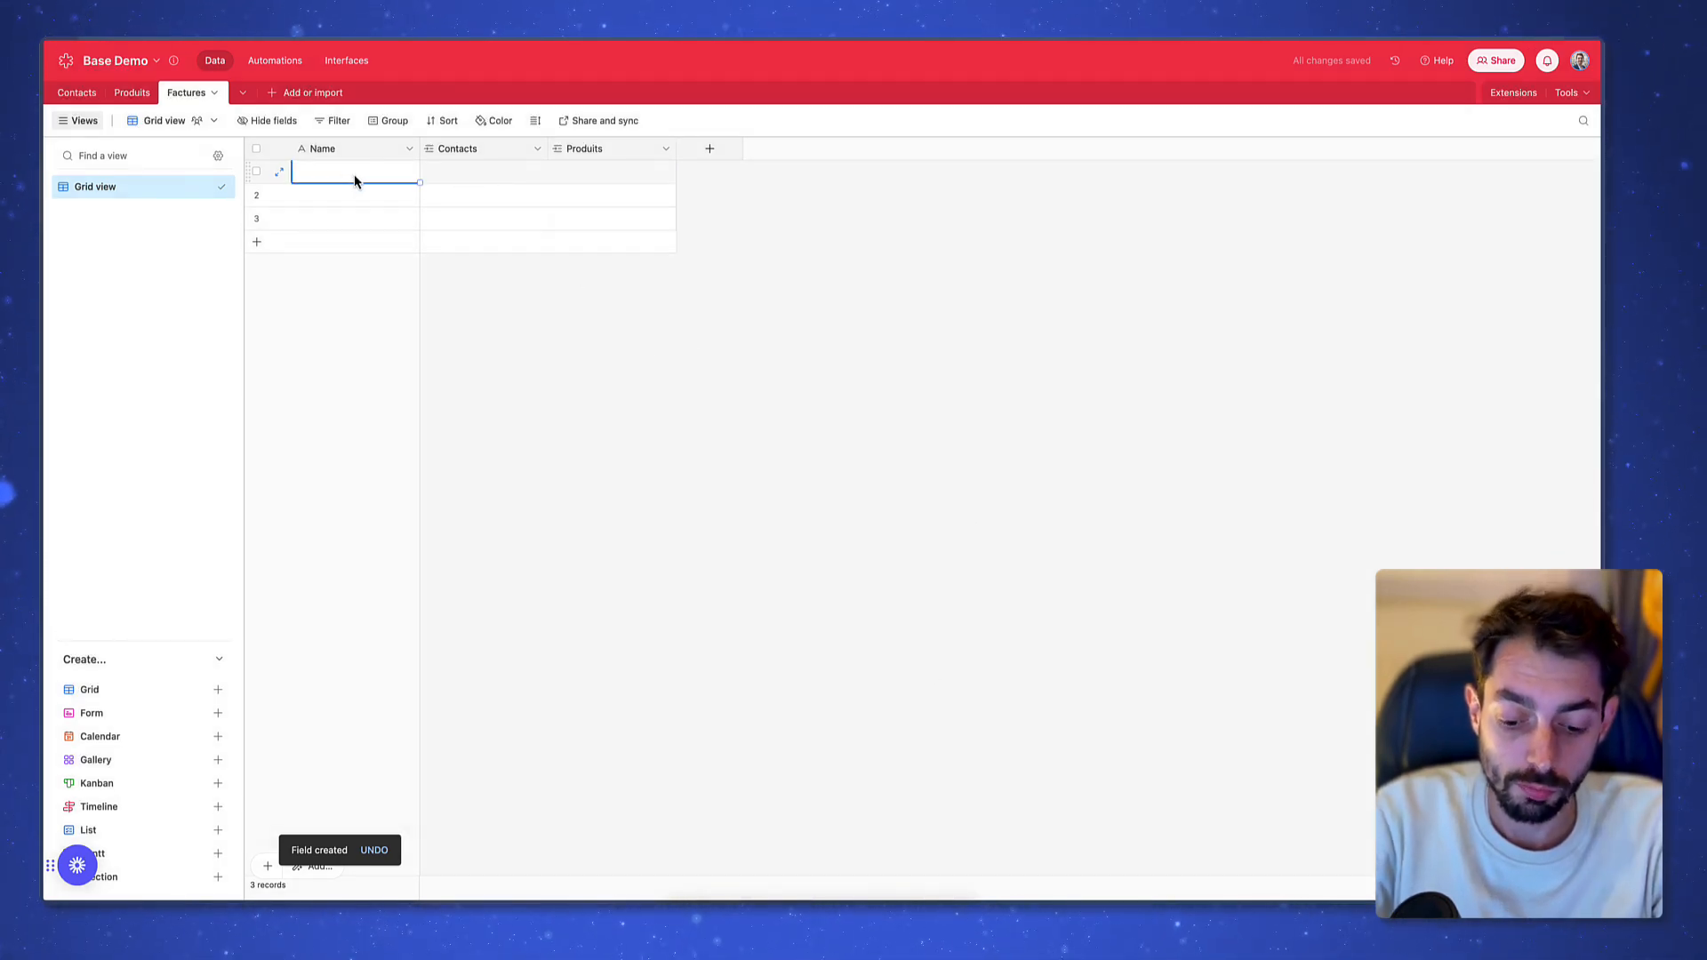
# Name the invoices 0001 and 0002 and delete the empty third record
pyautogui.write('0001')
pyautogui.press('Return')
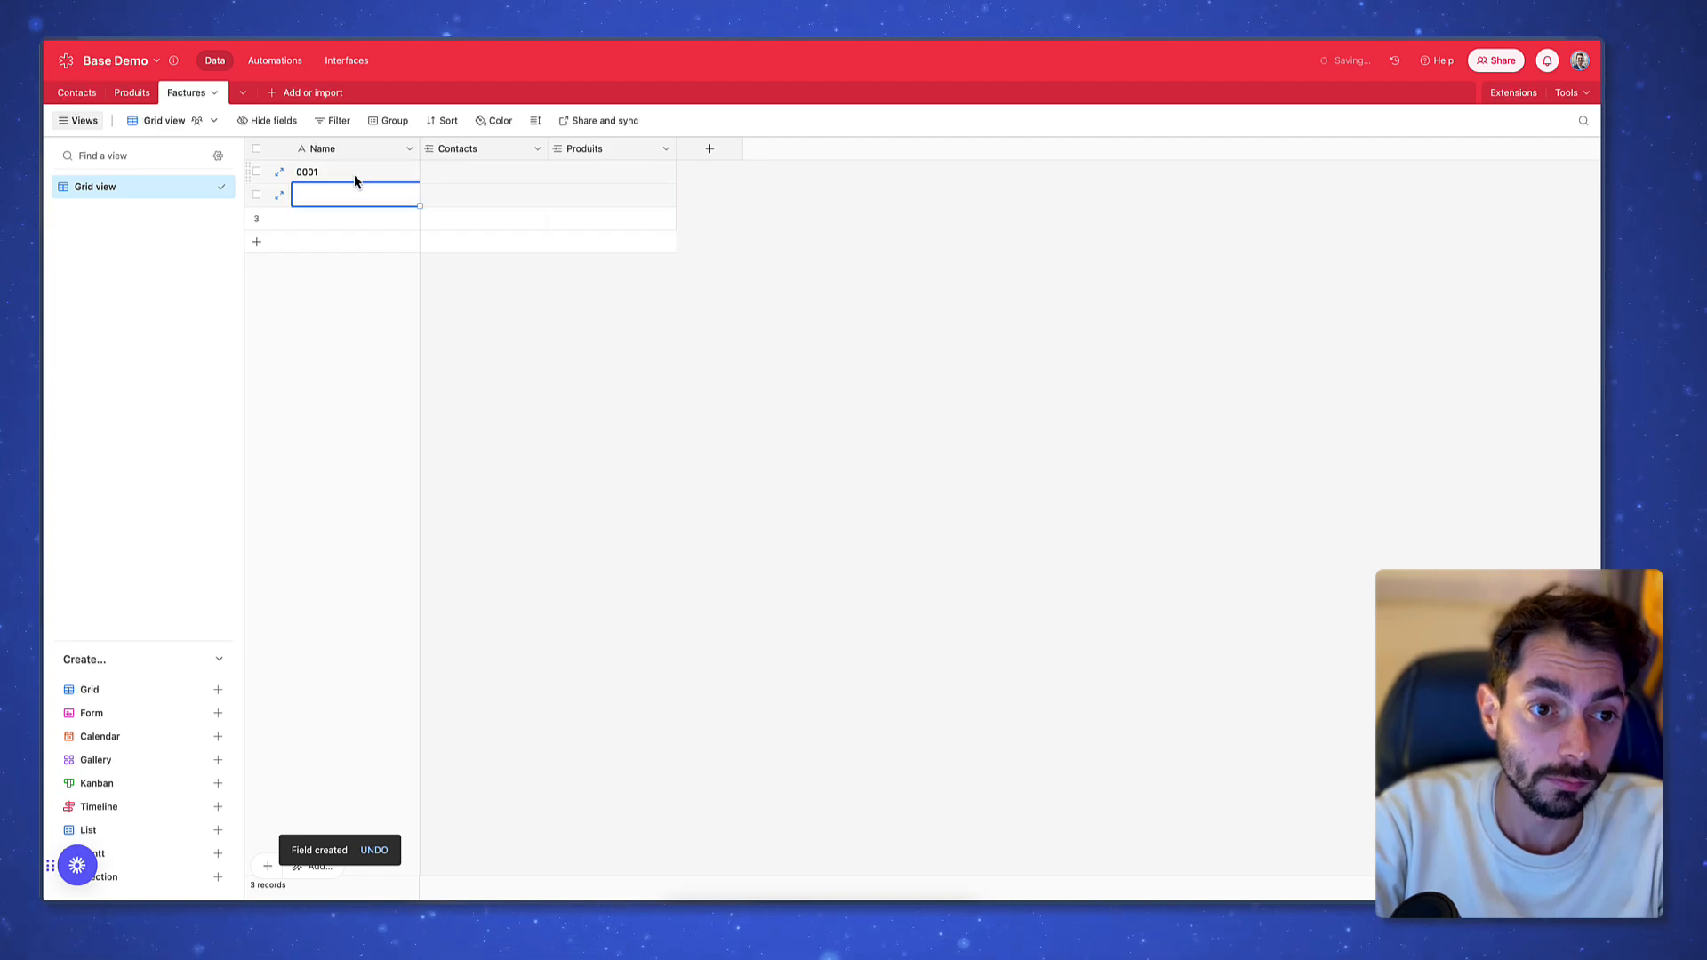
pyautogui.write('0002')
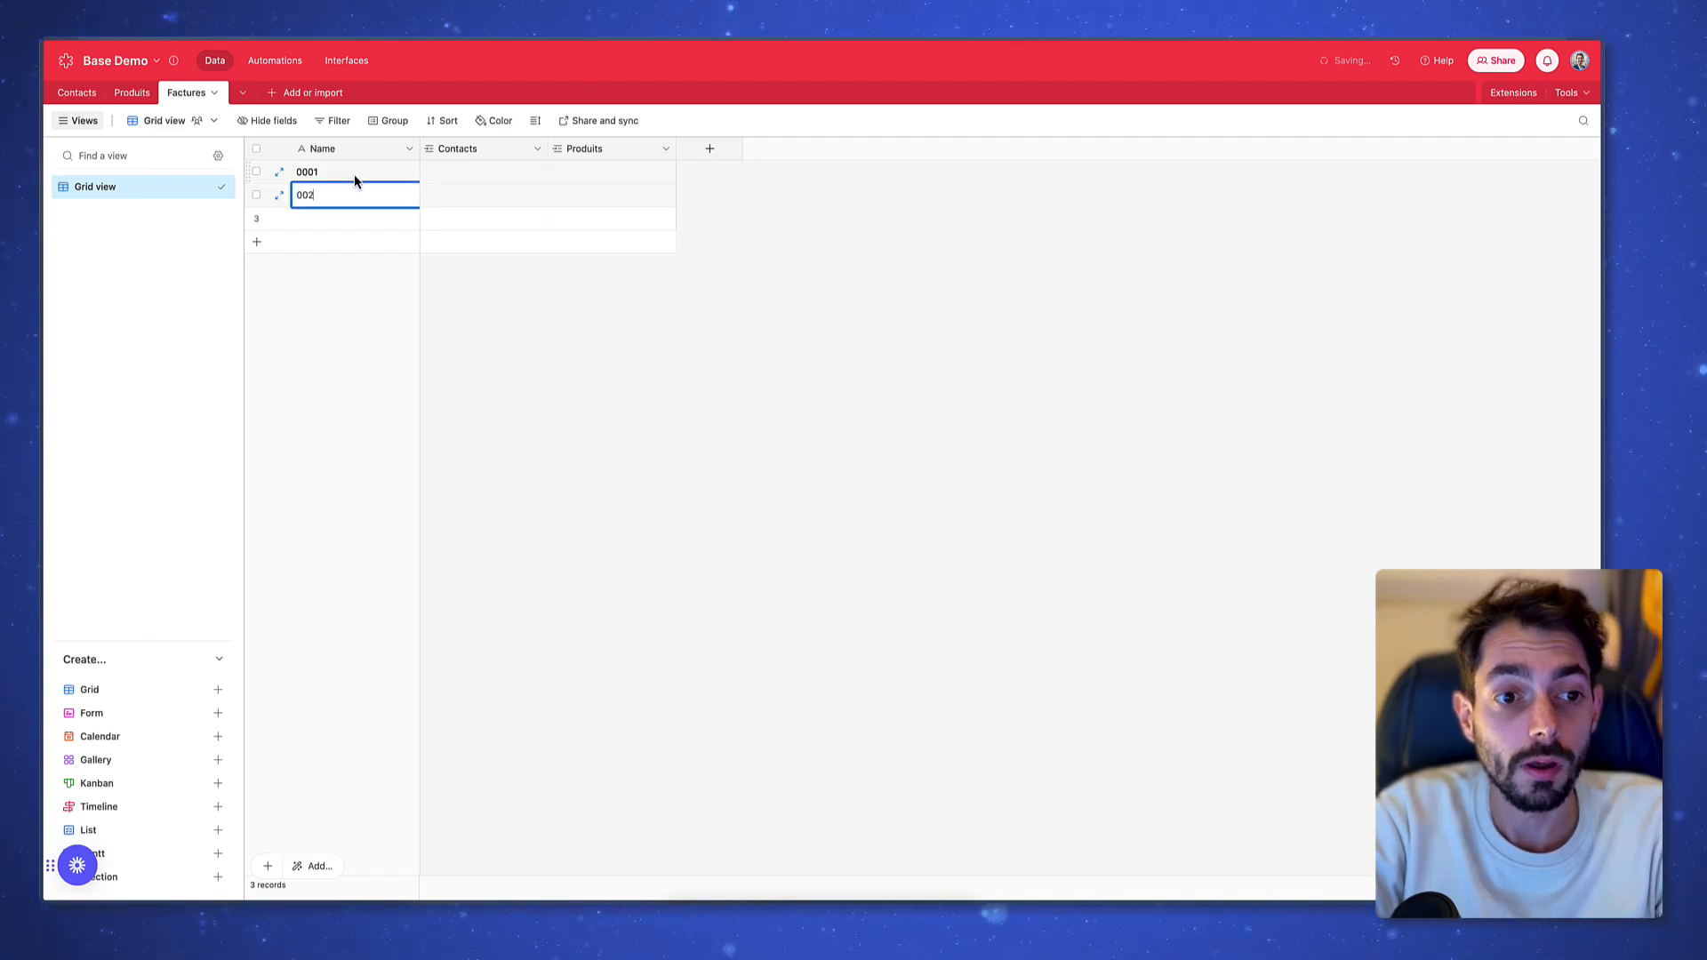
pyautogui.press('Return')
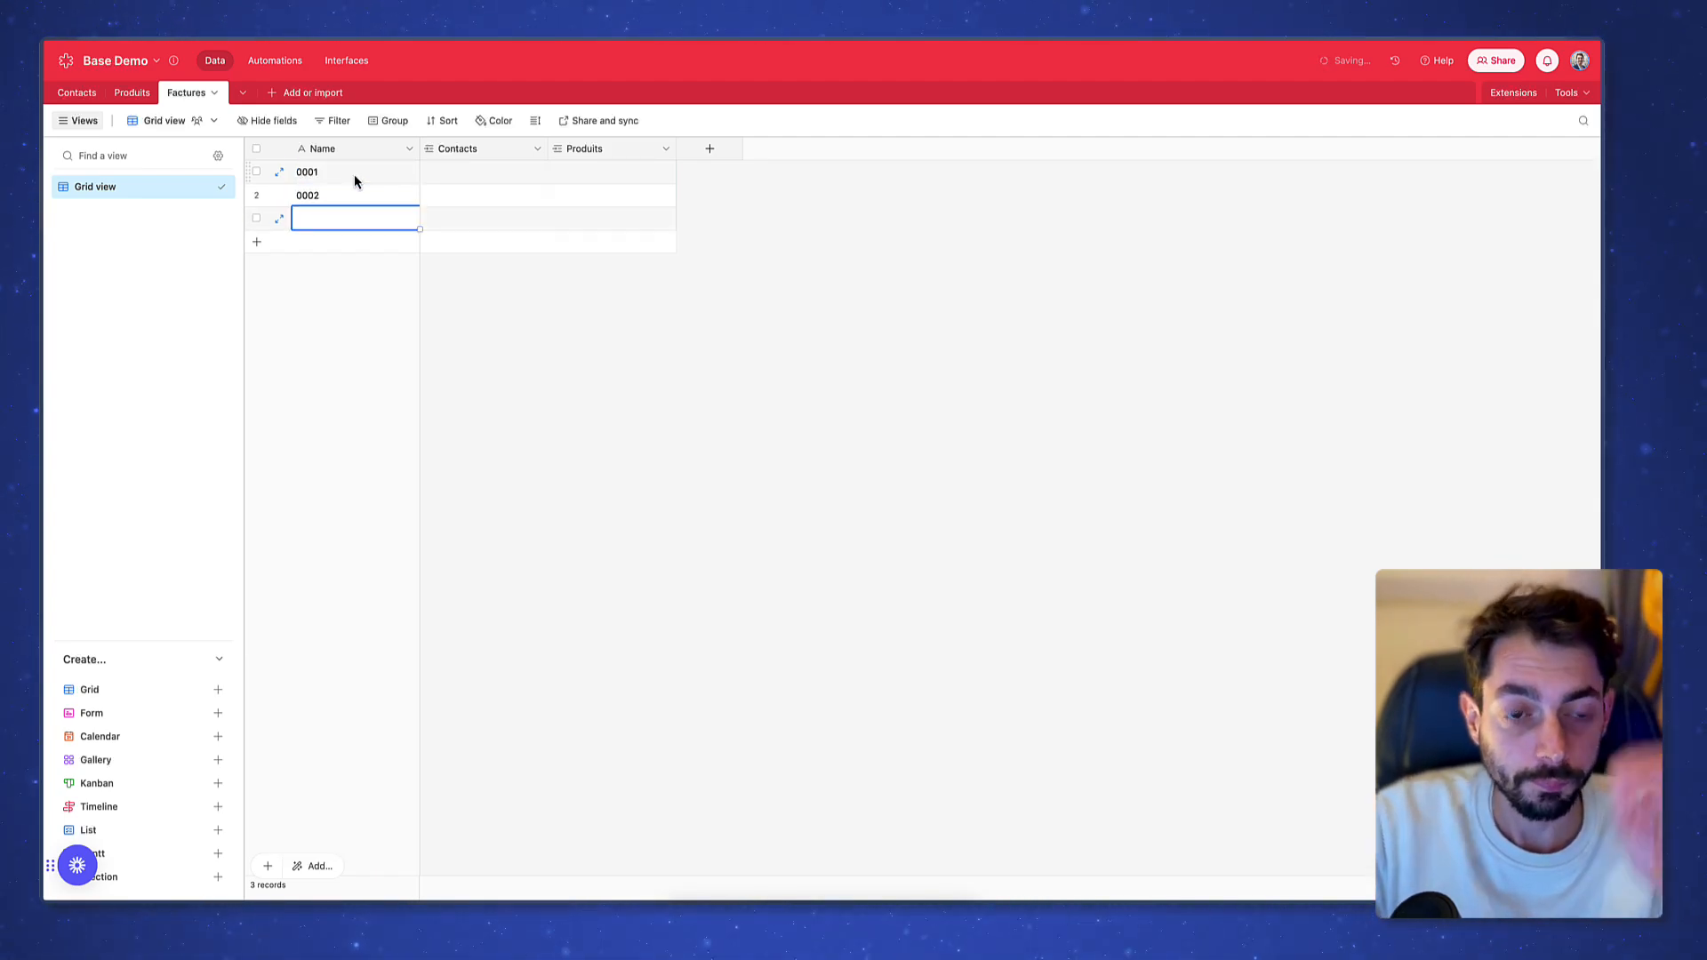
pyautogui.rightClick(329, 220)
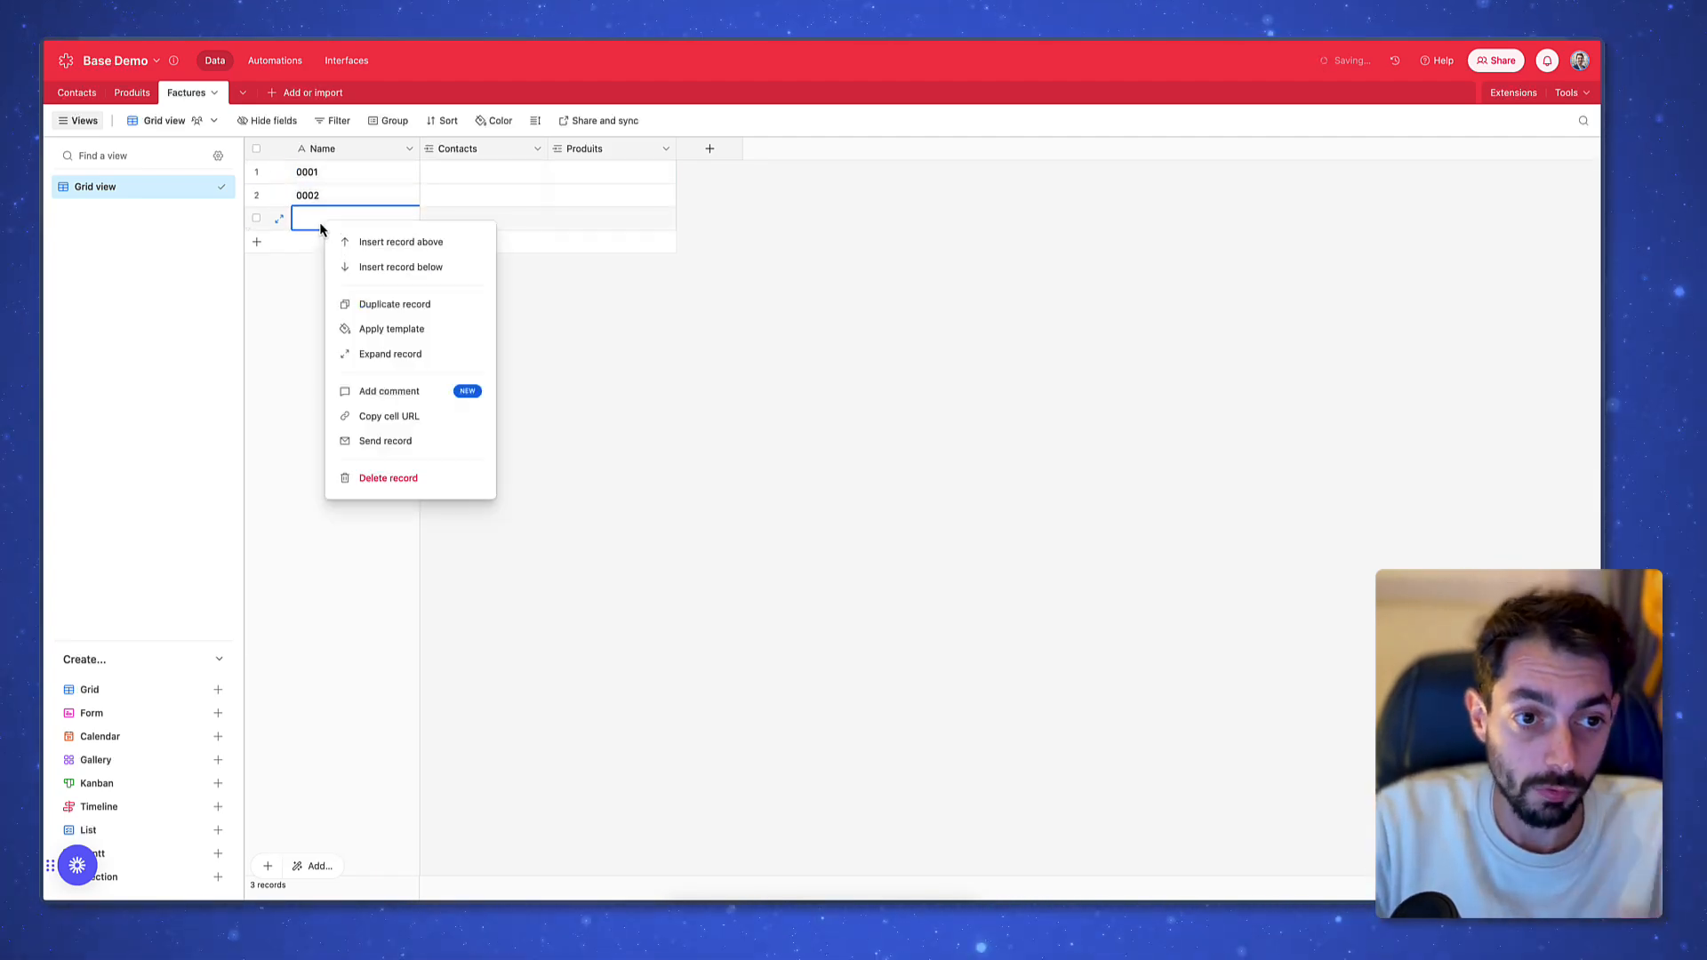
pyautogui.click(437, 481)
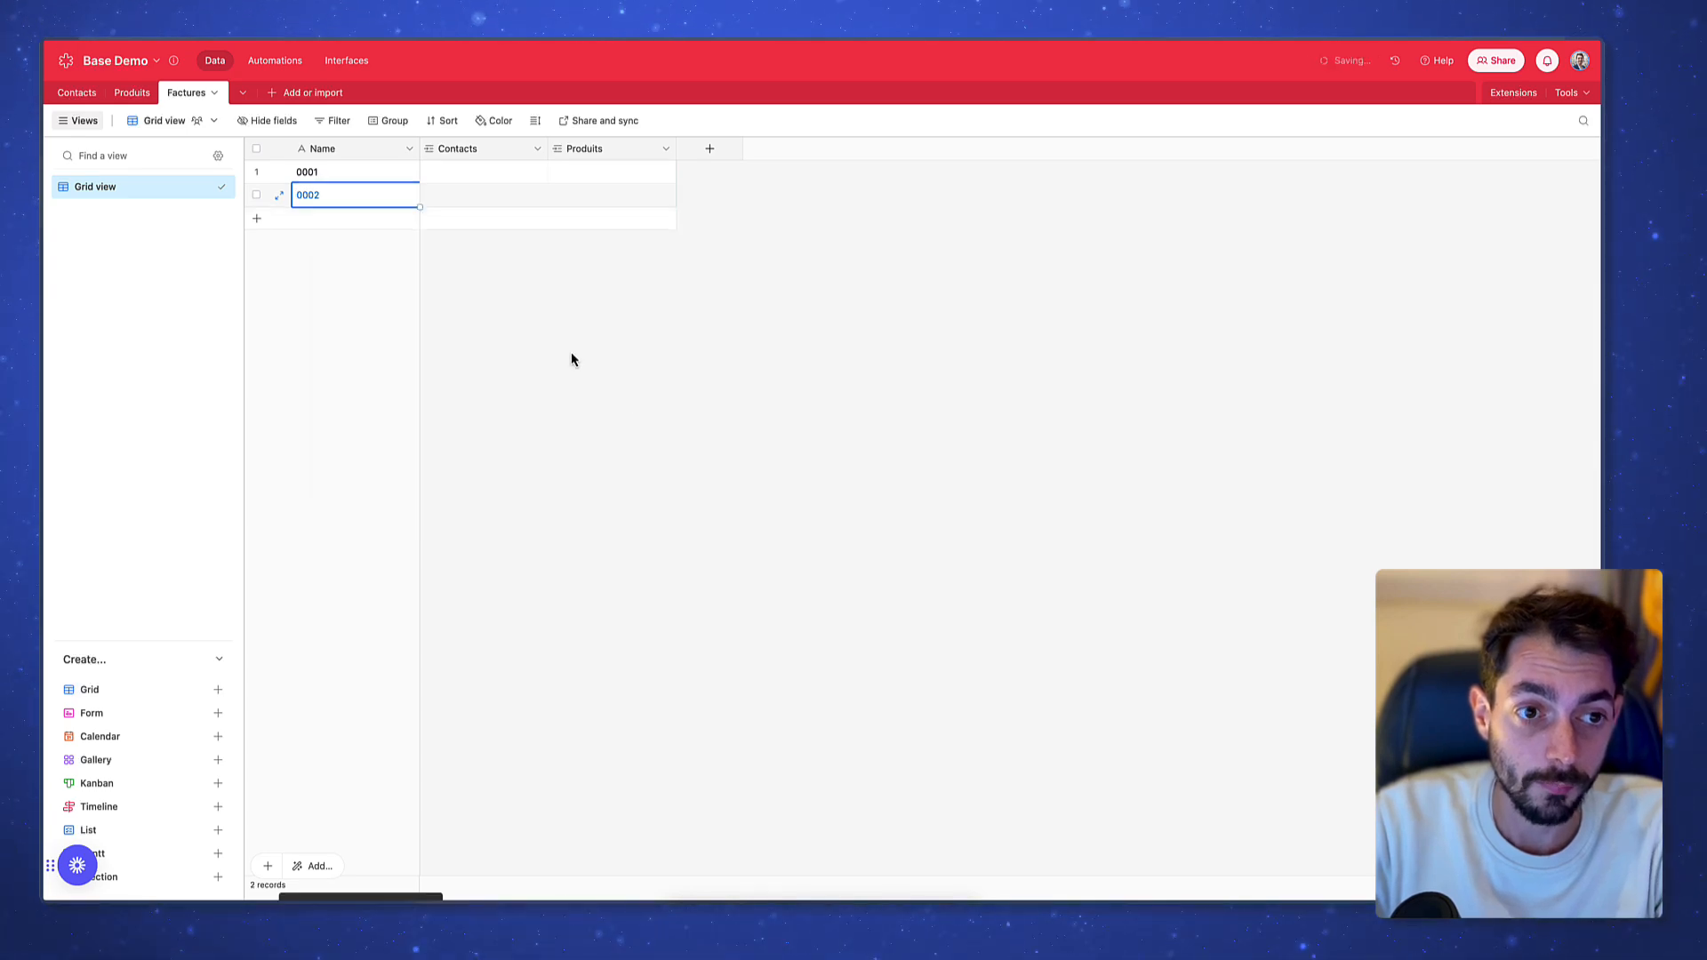
# Link invoice 0001 to the first contact and to Produit 1 and Produit 2
pyautogui.click(480, 174)
pyautogui.click(432, 173)
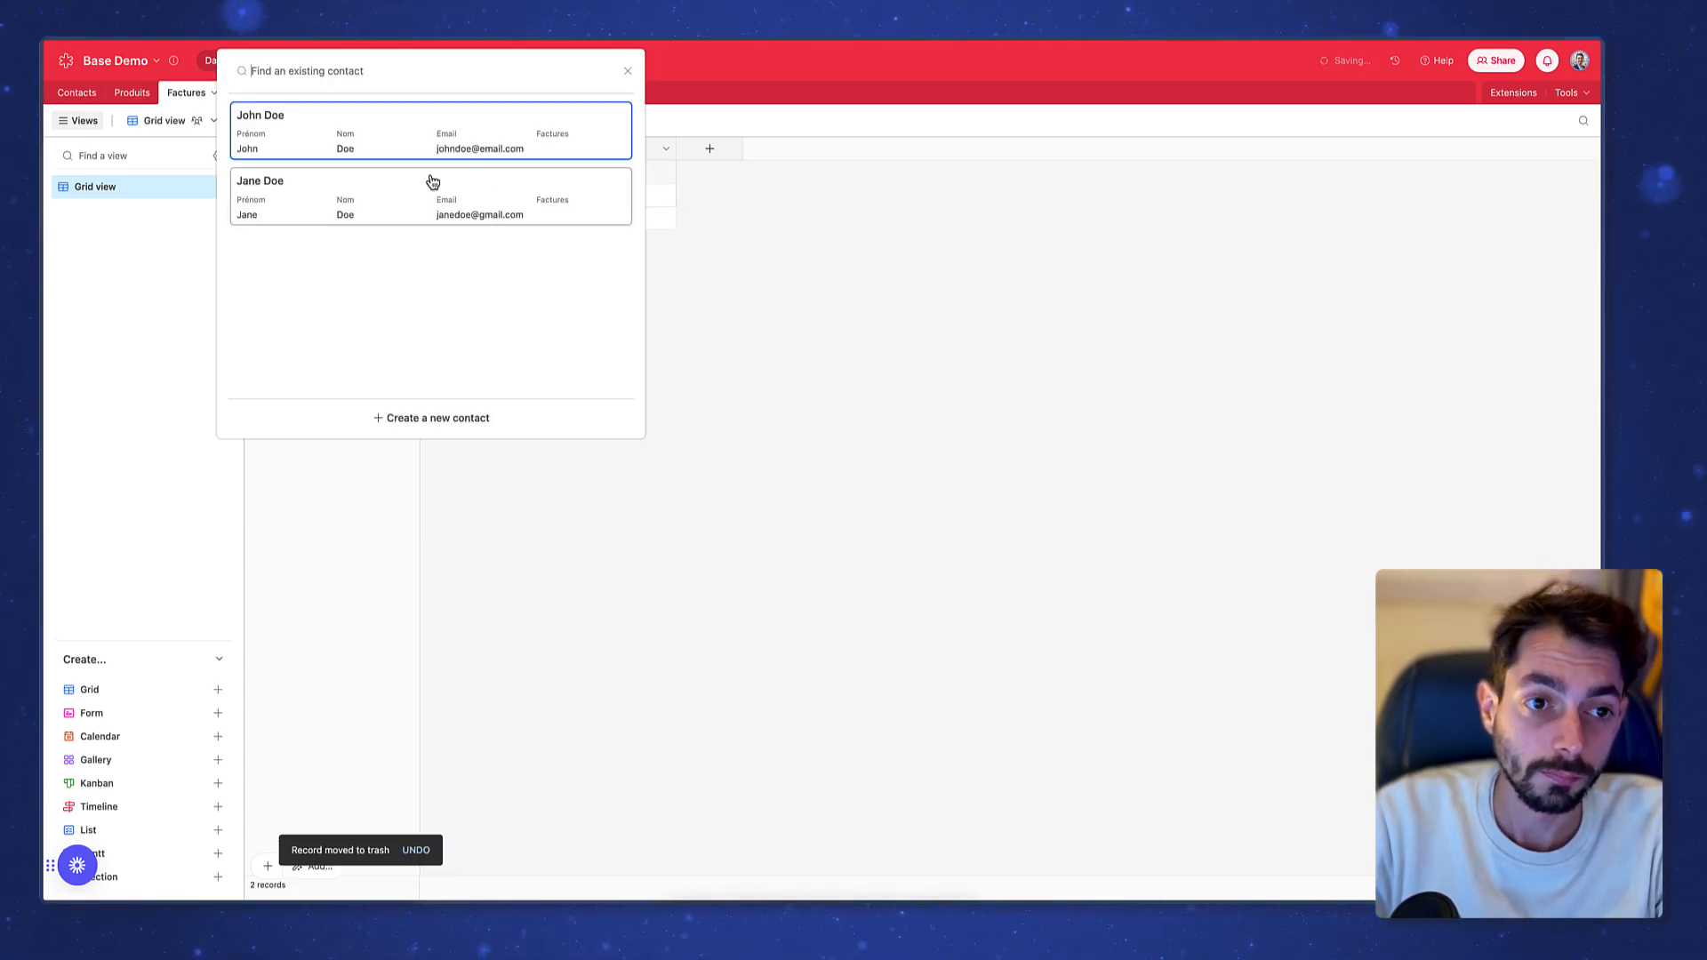
pyautogui.click(427, 127)
pyautogui.click(565, 173)
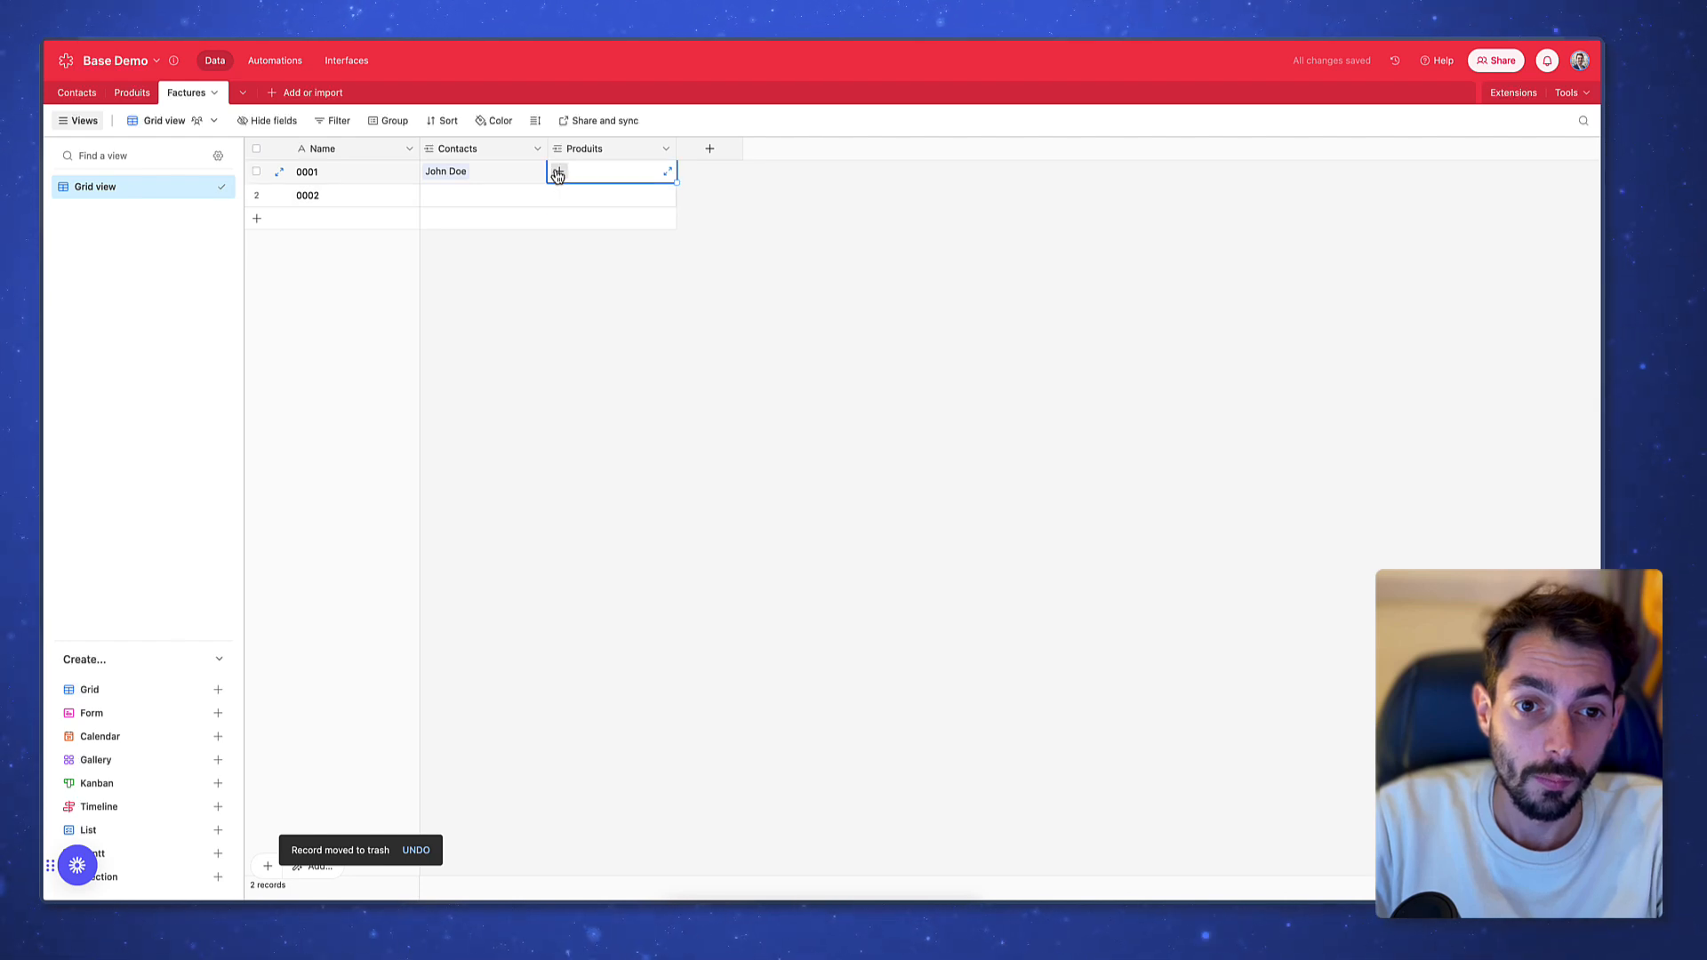
pyautogui.click(557, 170)
pyautogui.click(606, 136)
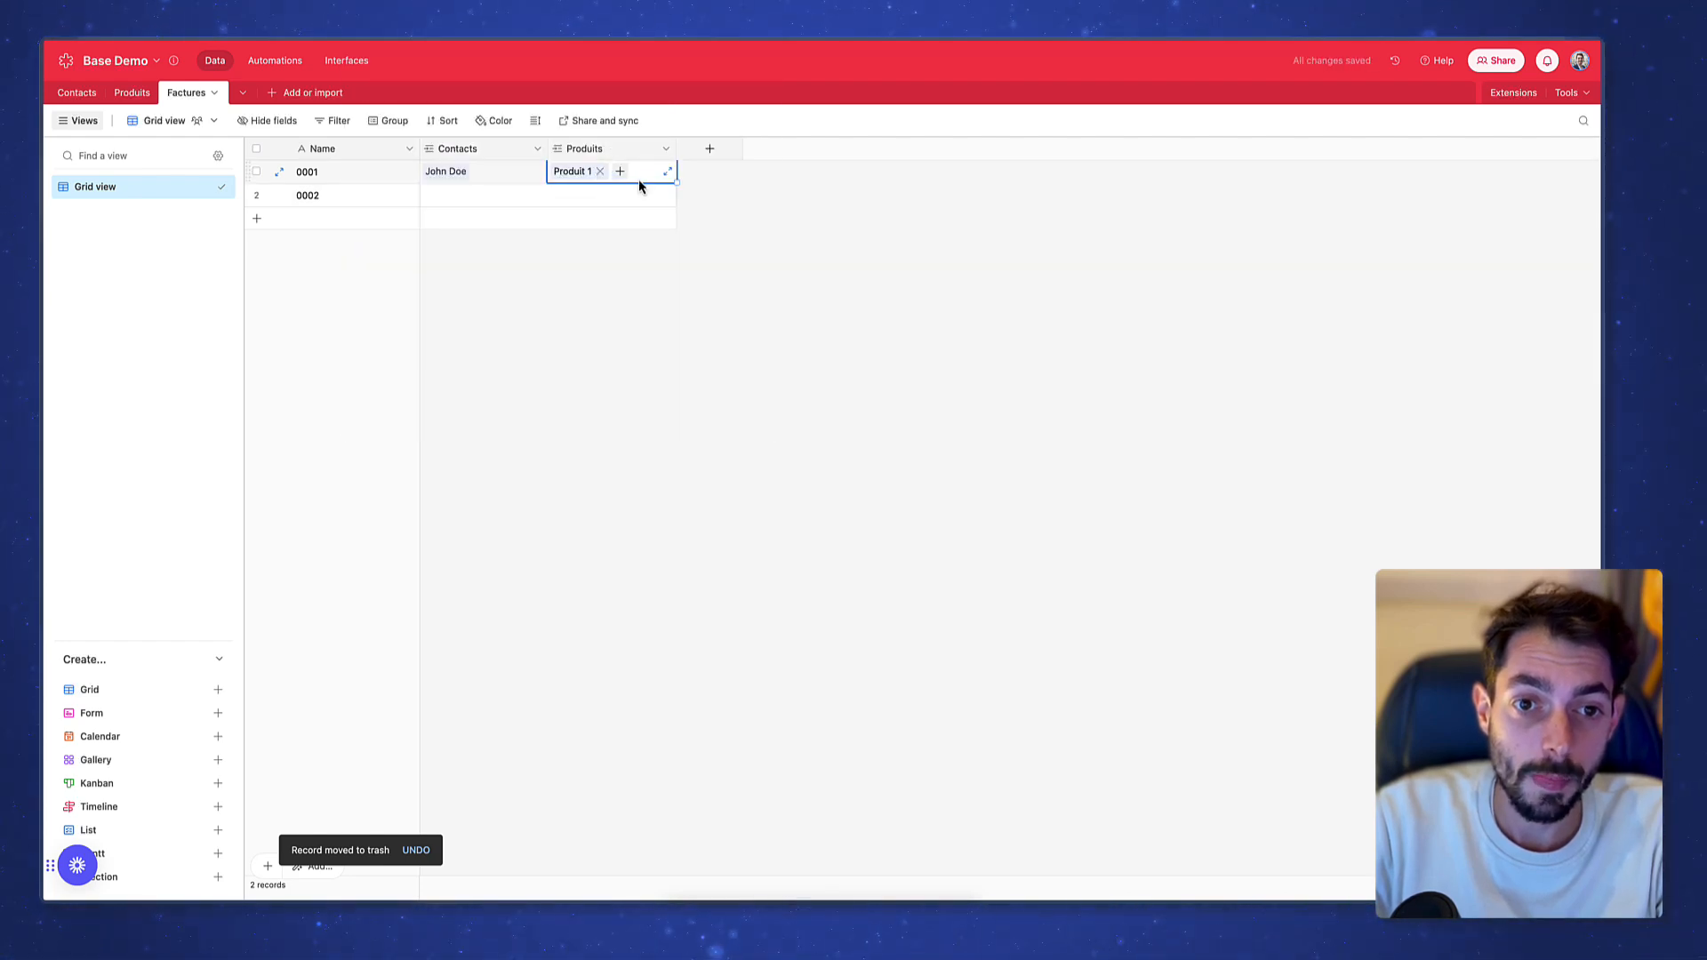
pyautogui.click(619, 173)
pyautogui.click(617, 148)
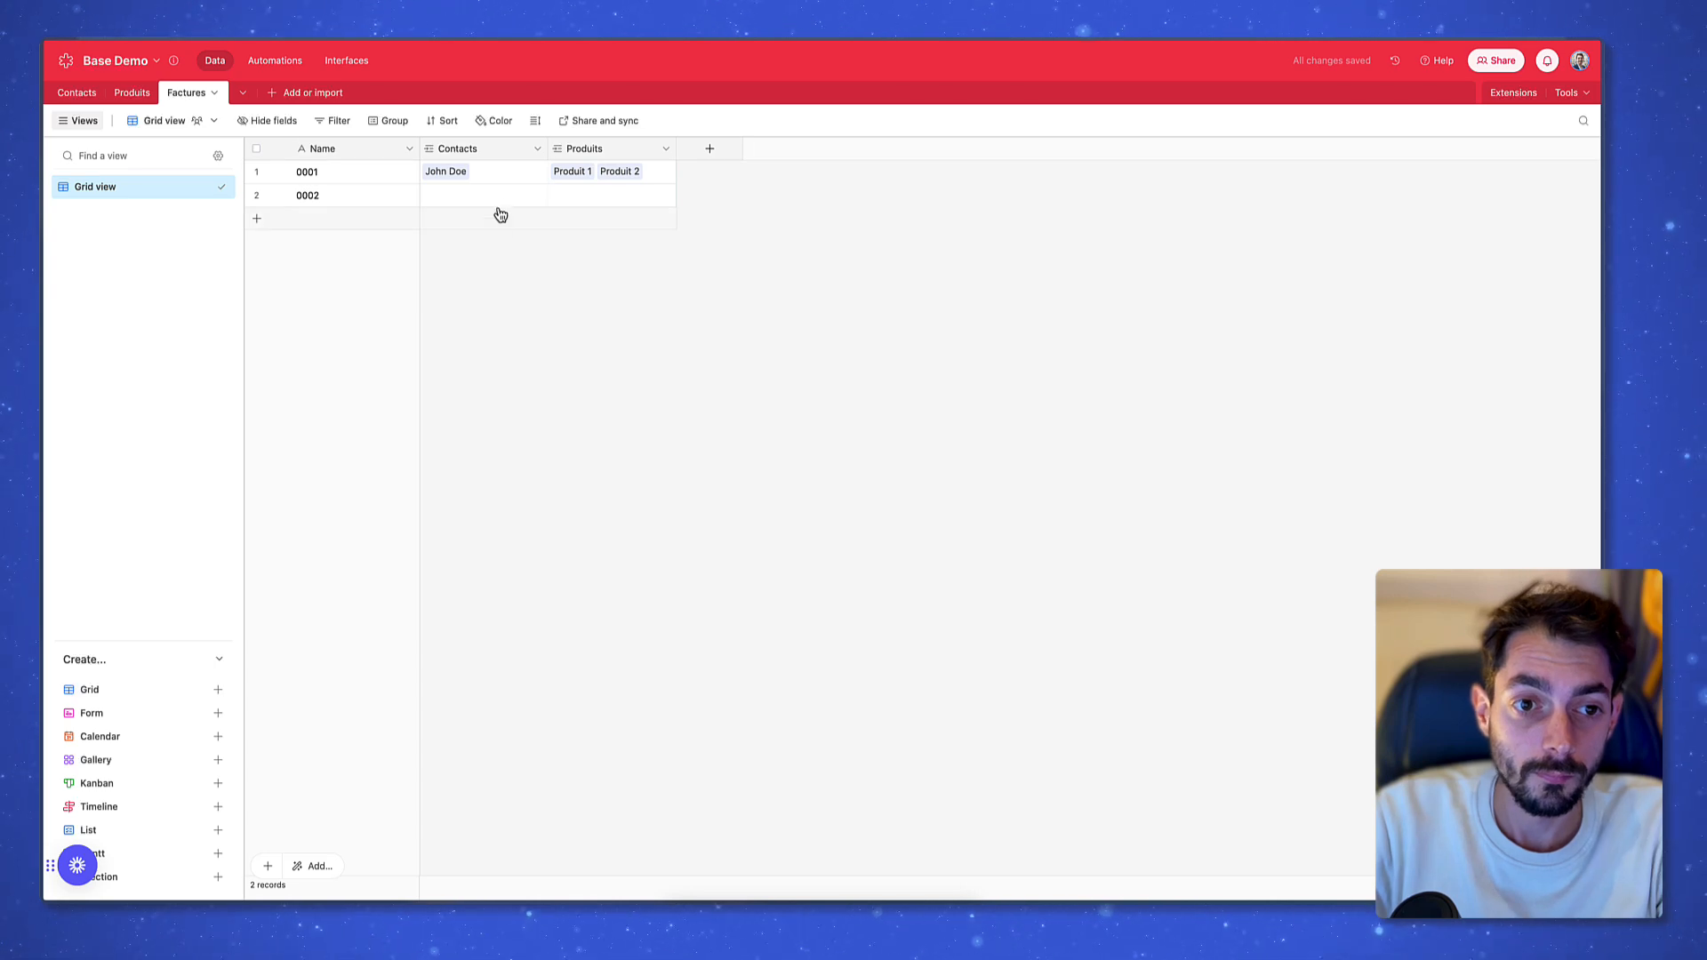
# Link invoice 0002 to its contact and to Produit 3
pyautogui.click(431, 199)
pyautogui.click(432, 197)
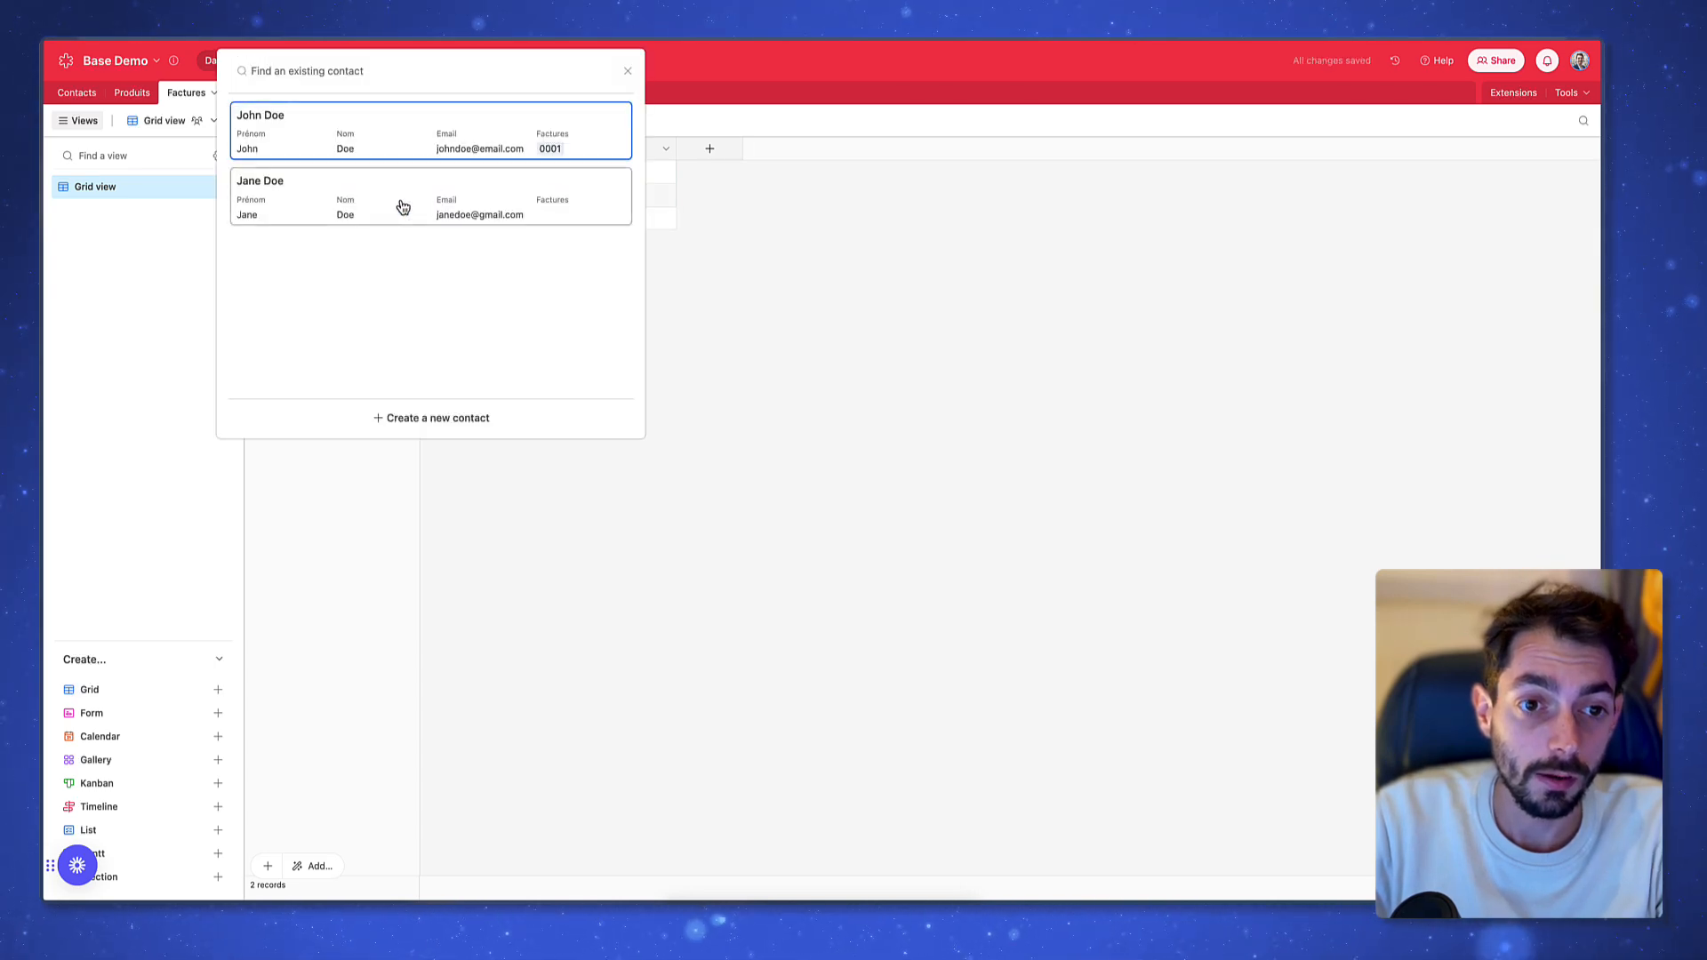
pyautogui.click(400, 205)
pyautogui.click(606, 197)
pyautogui.click(568, 199)
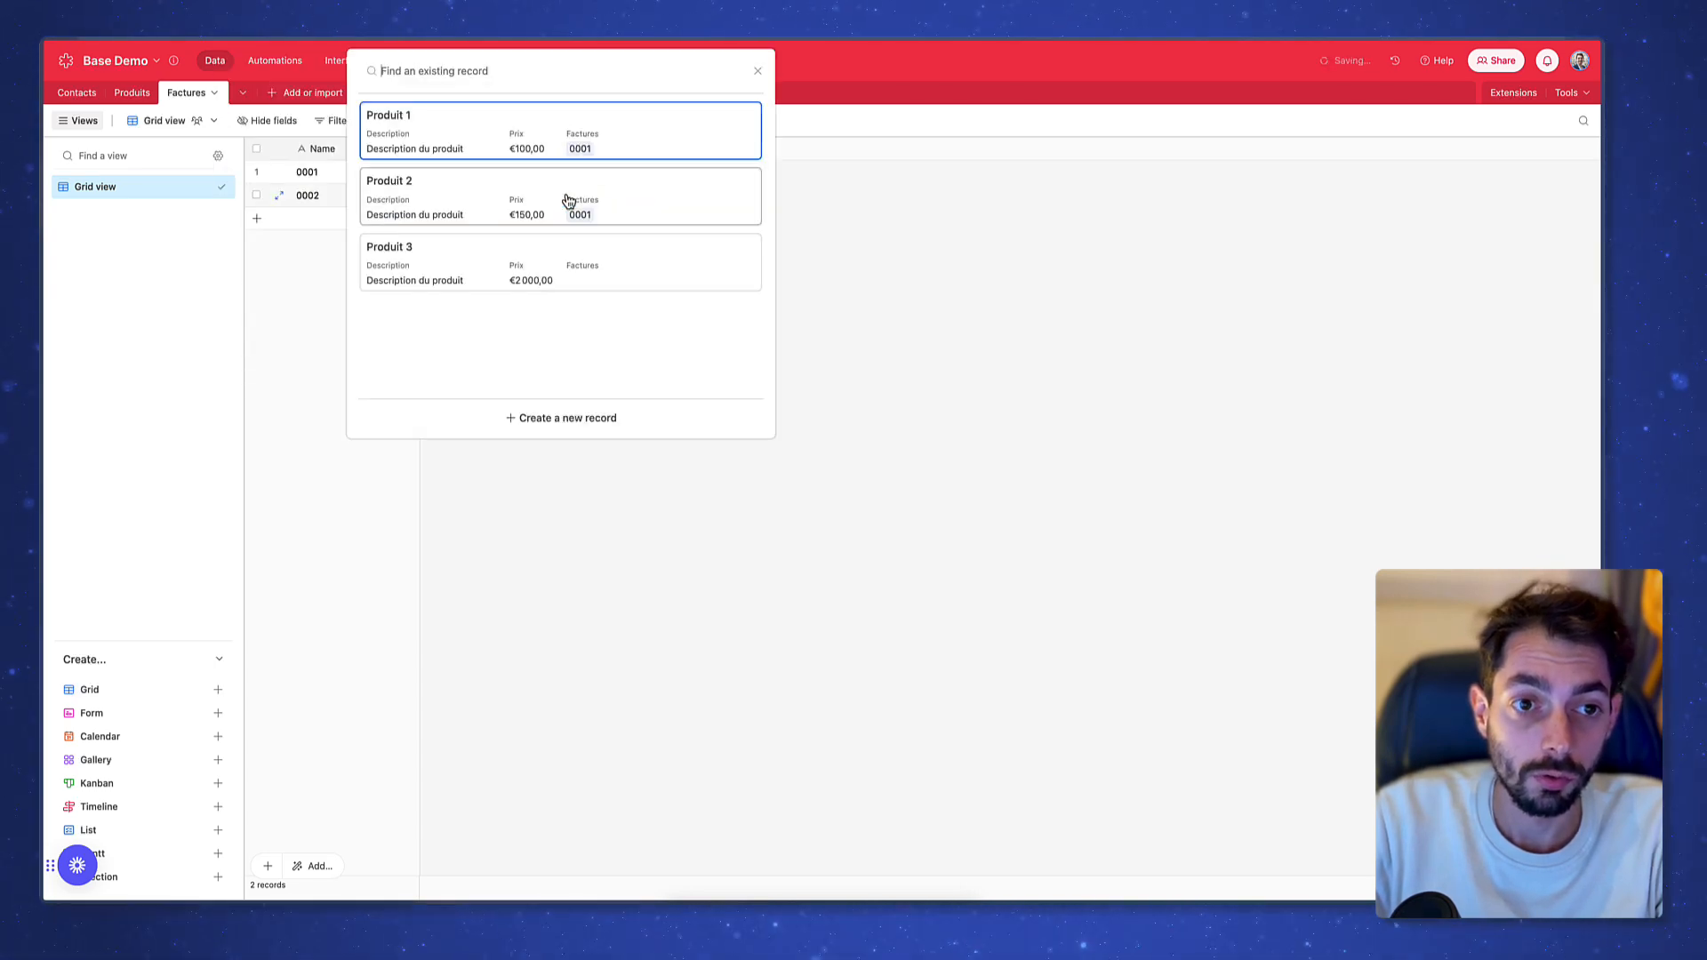
pyautogui.click(544, 272)
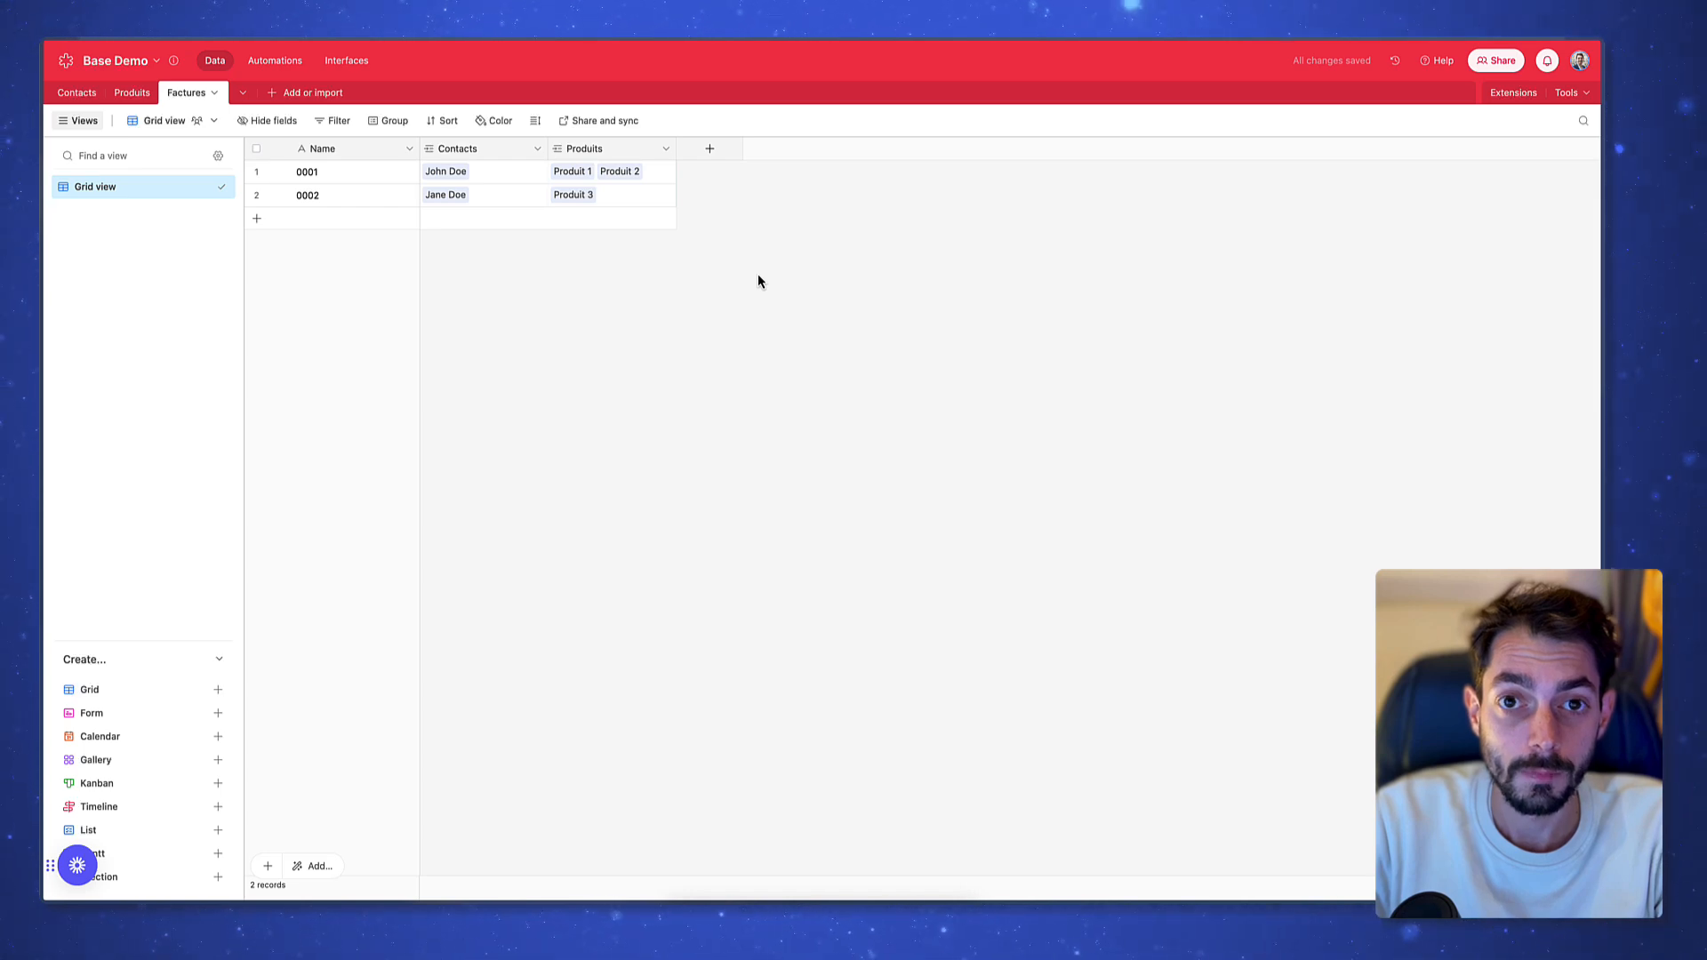
# Expand invoice 0001's linked products to review them
pyautogui.click(354, 198)
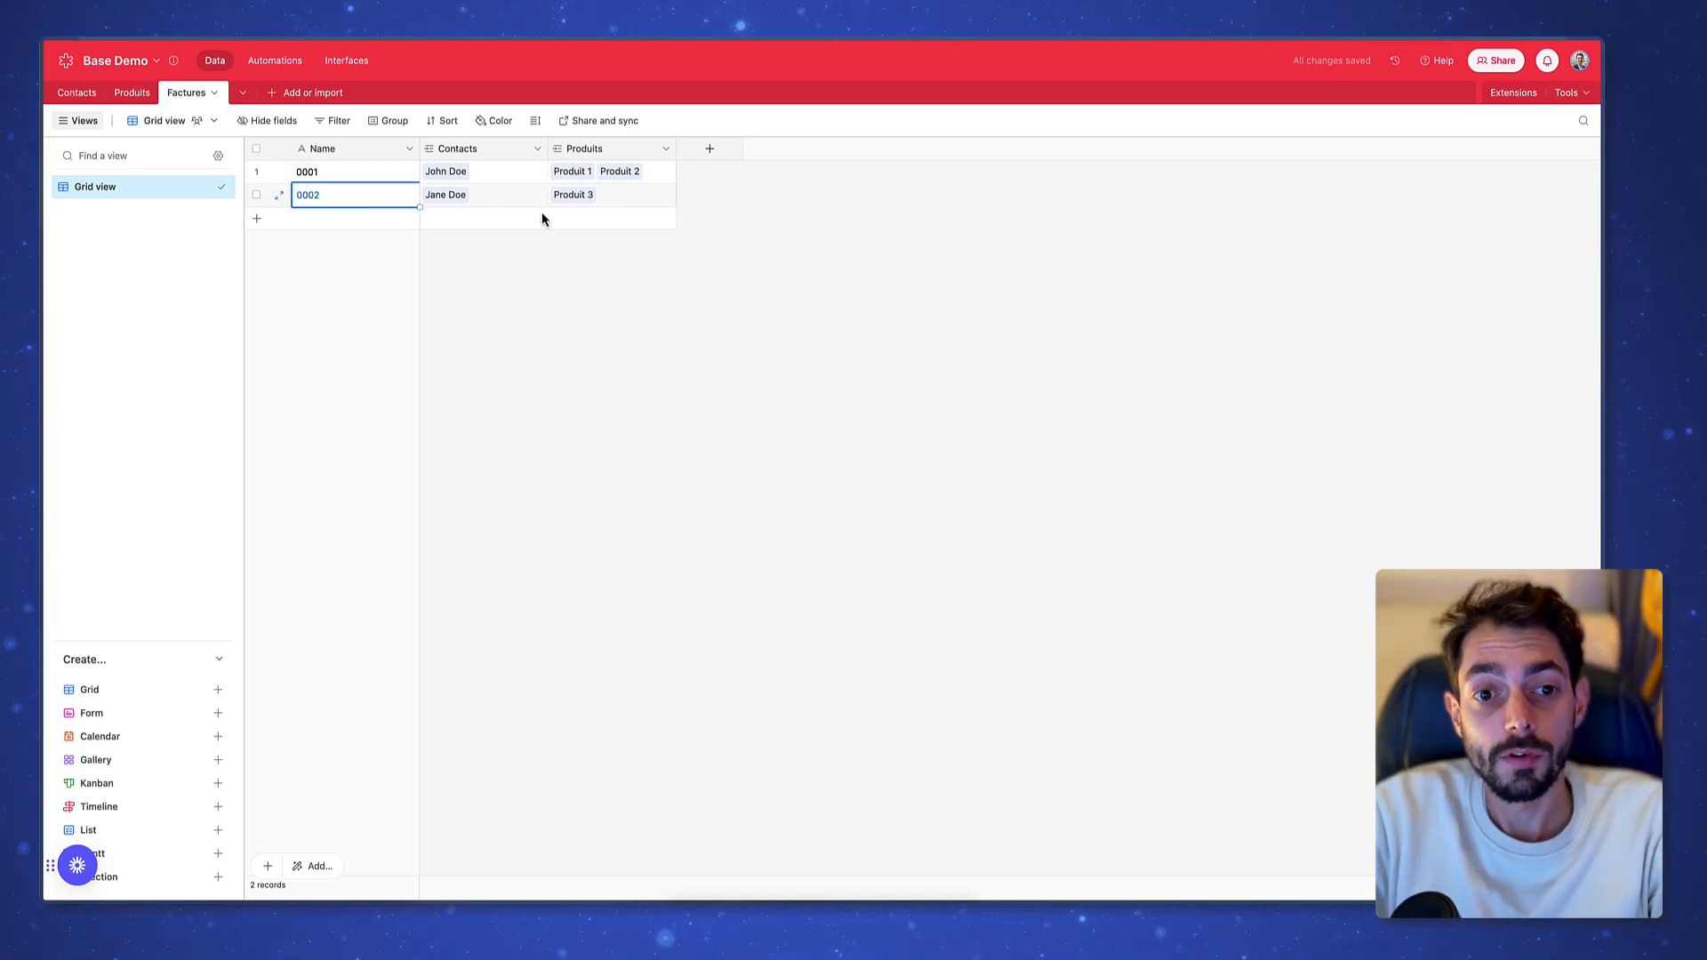
pyautogui.click(907, 223)
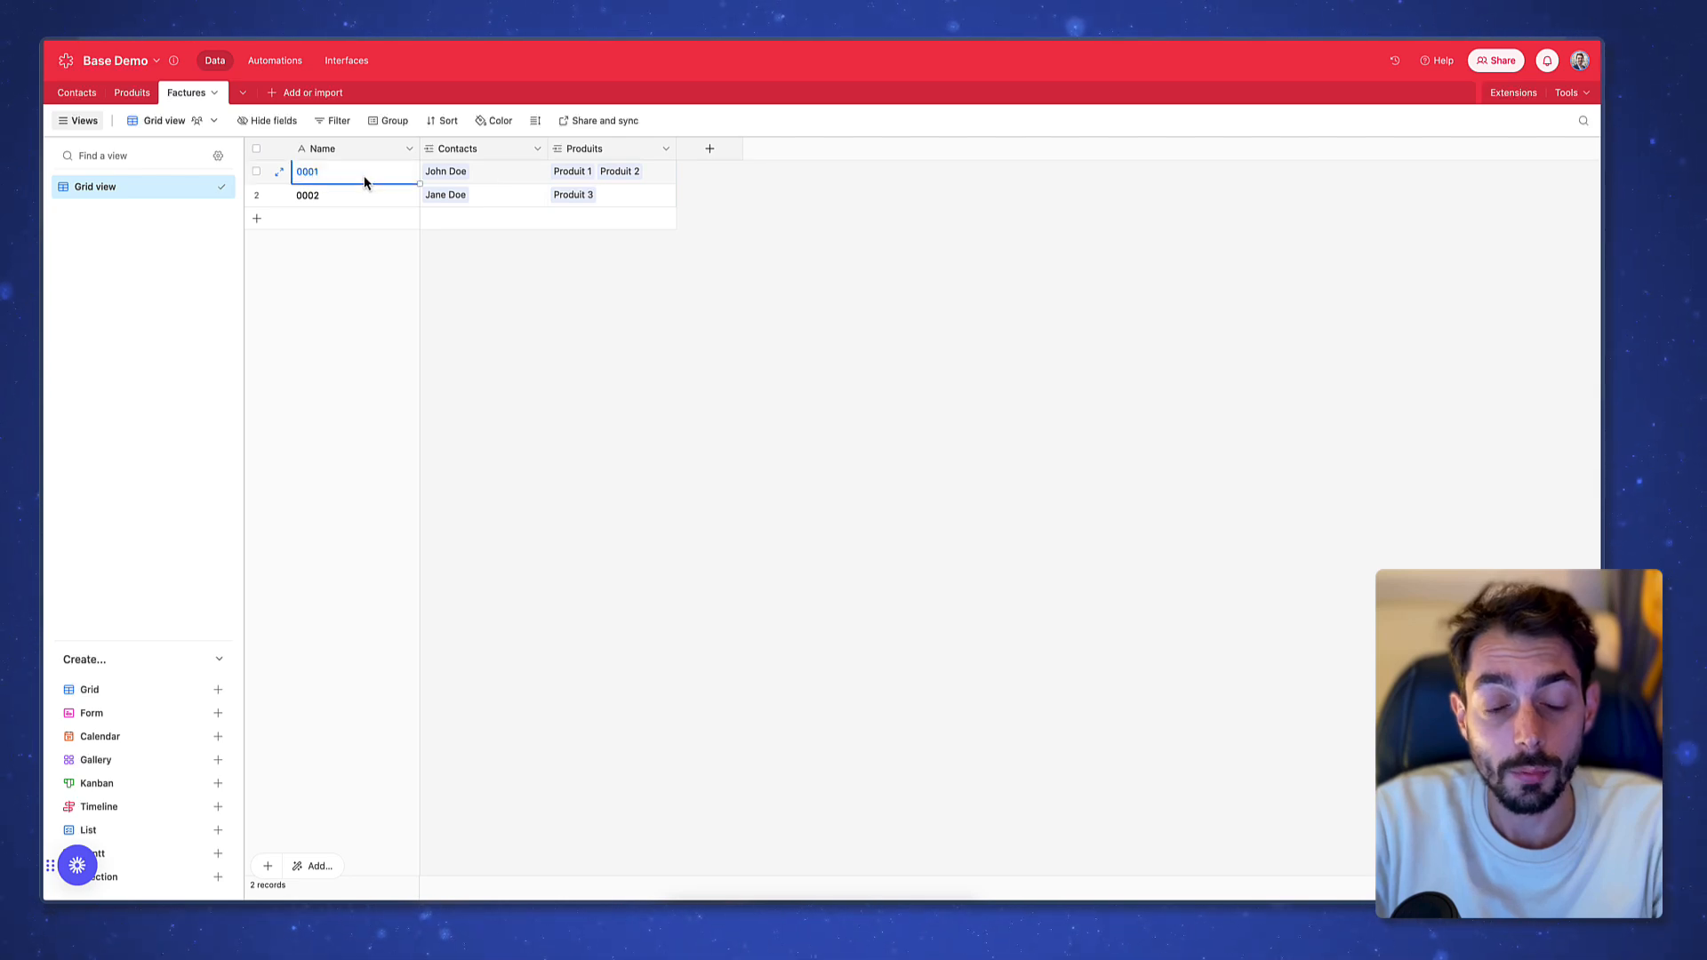
pyautogui.click(788, 199)
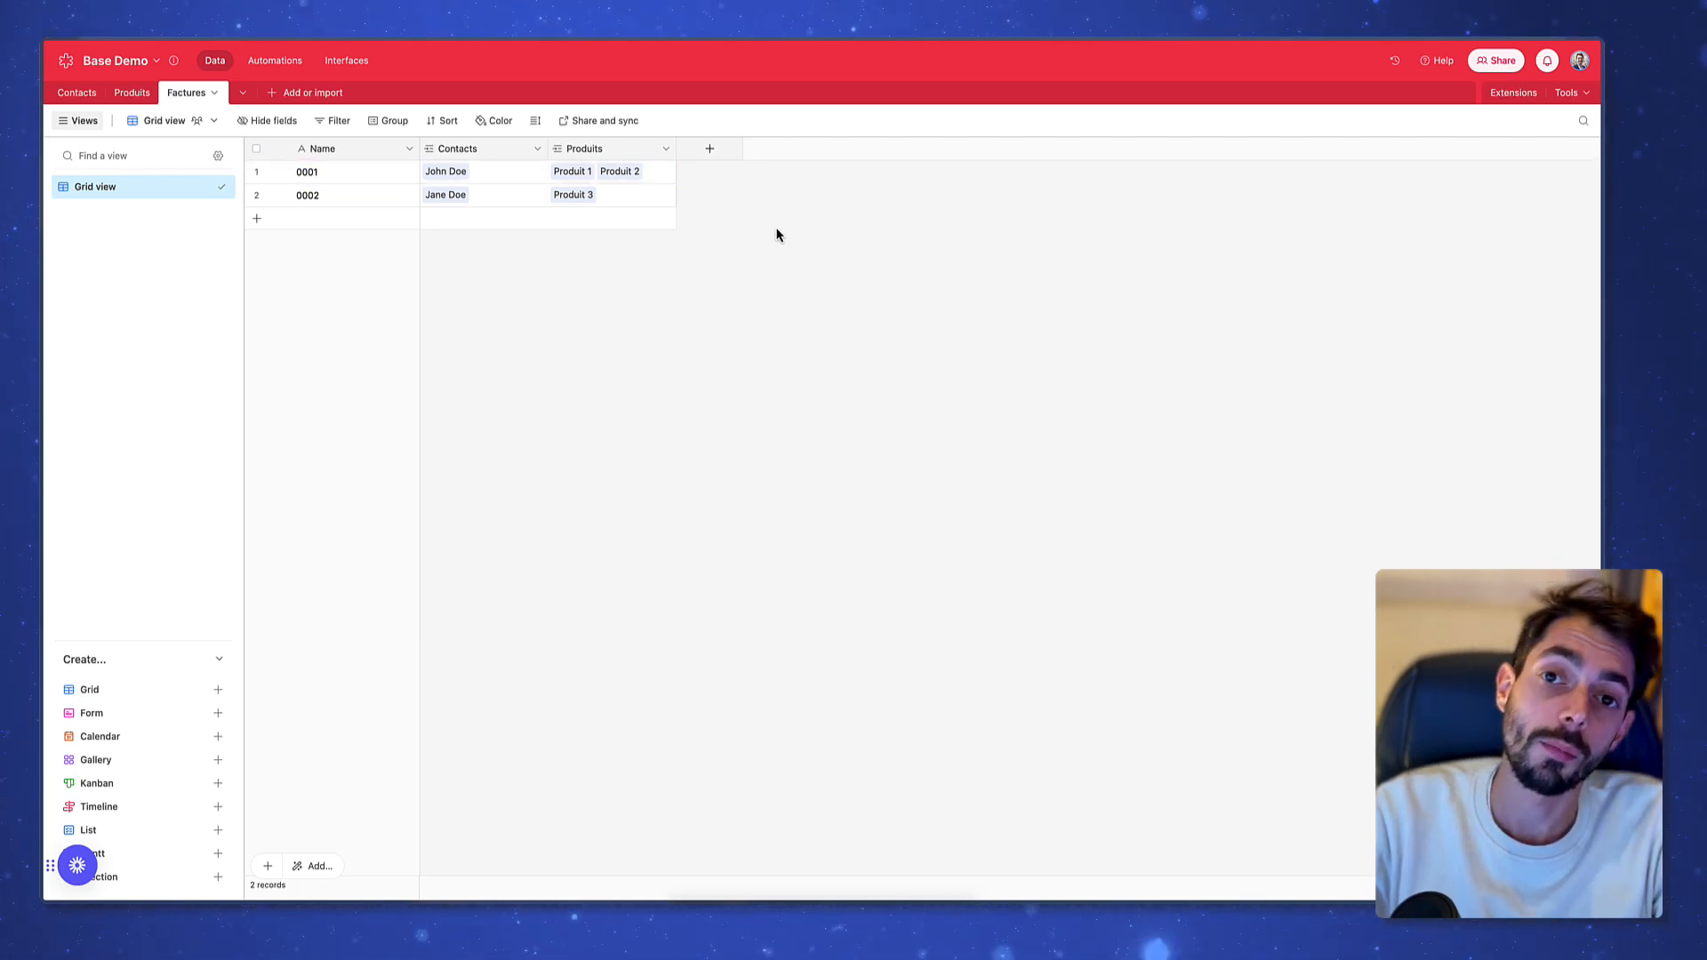
pyautogui.click(572, 174)
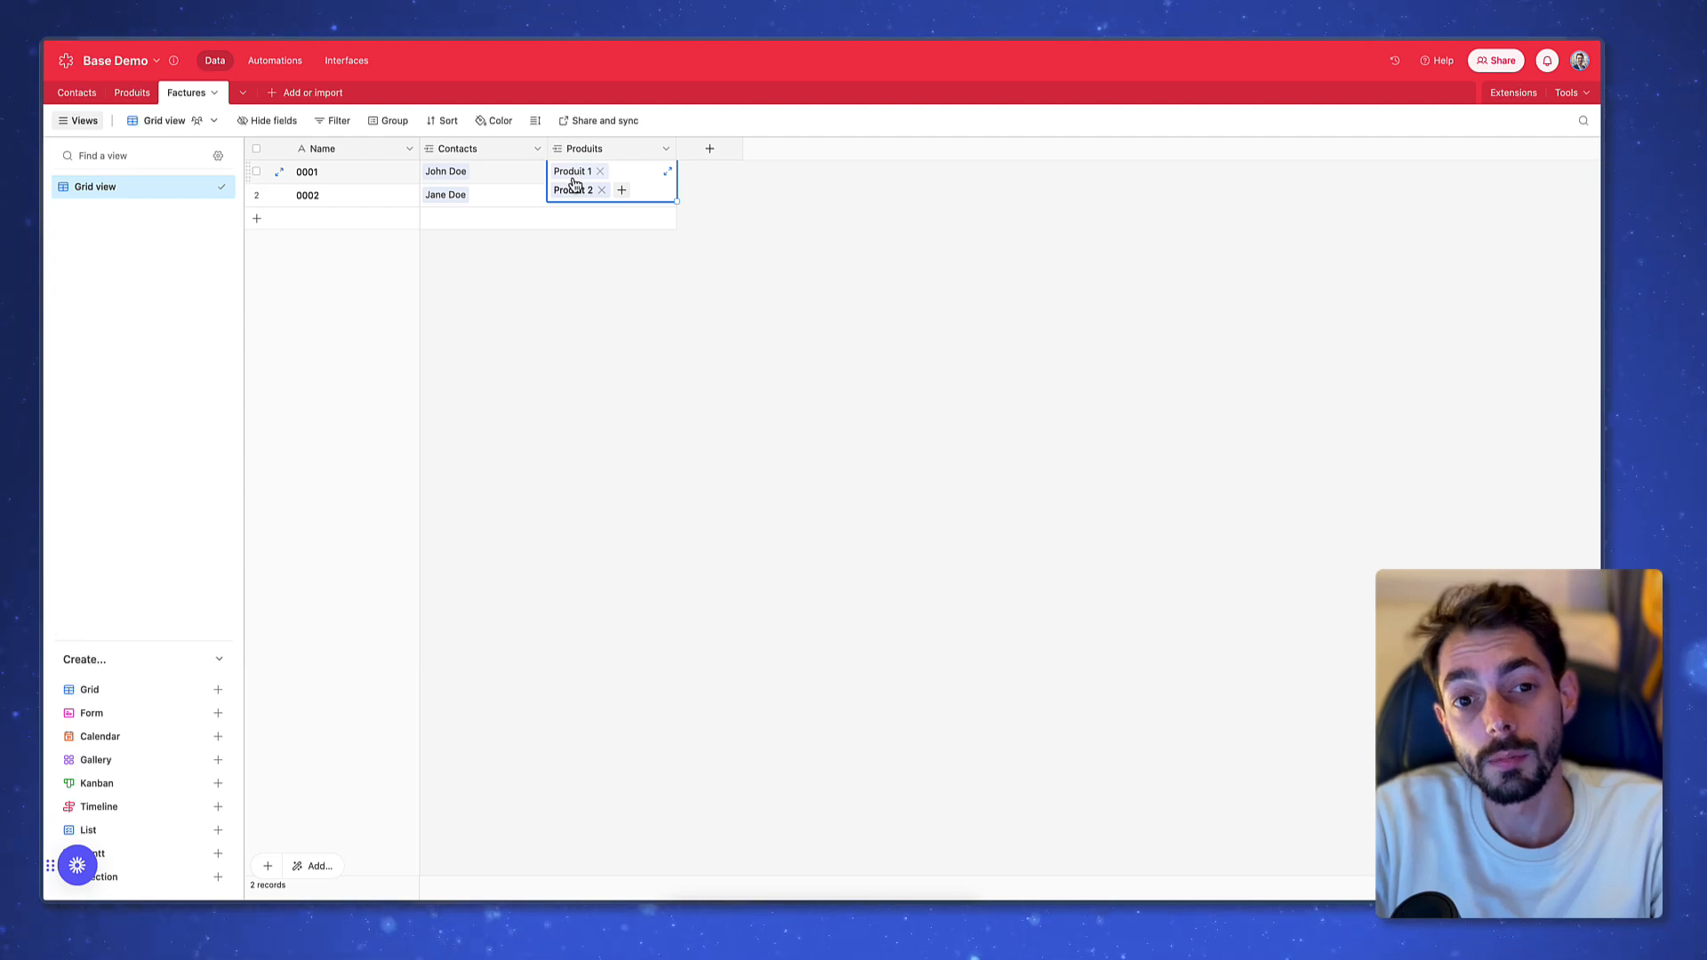
pyautogui.click(1029, 224)
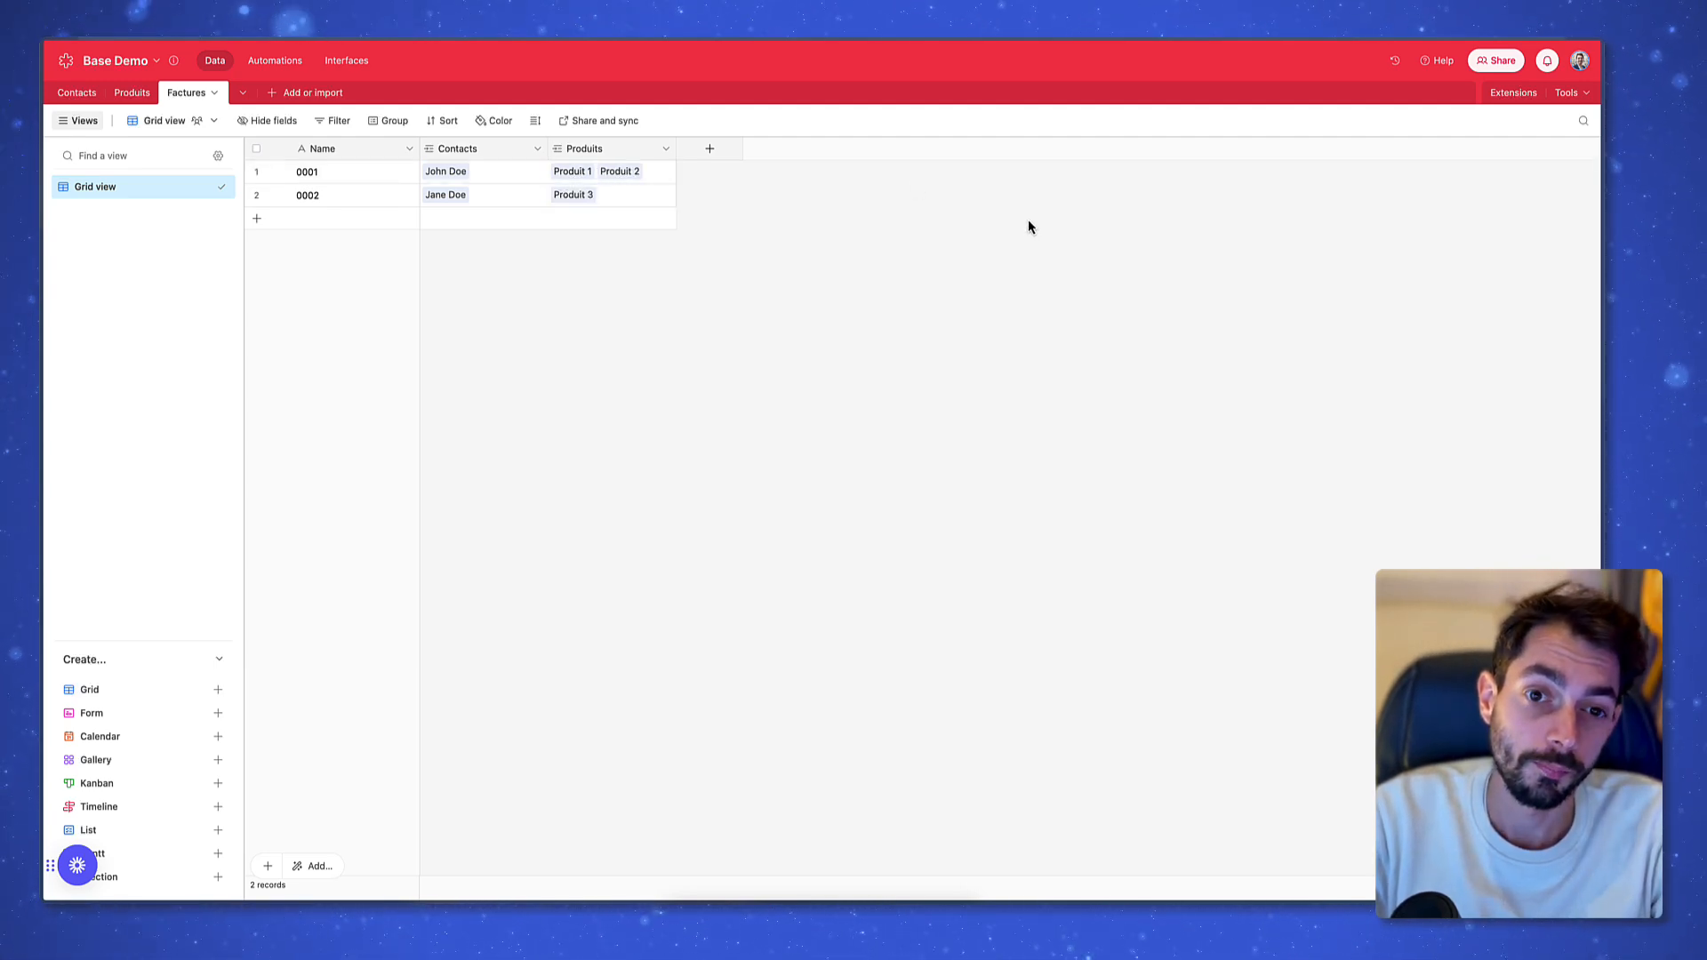
# Add a Number field named Quantité with 0 decimal places to Factures
pyautogui.click(724, 158)
pyautogui.write('SQu')
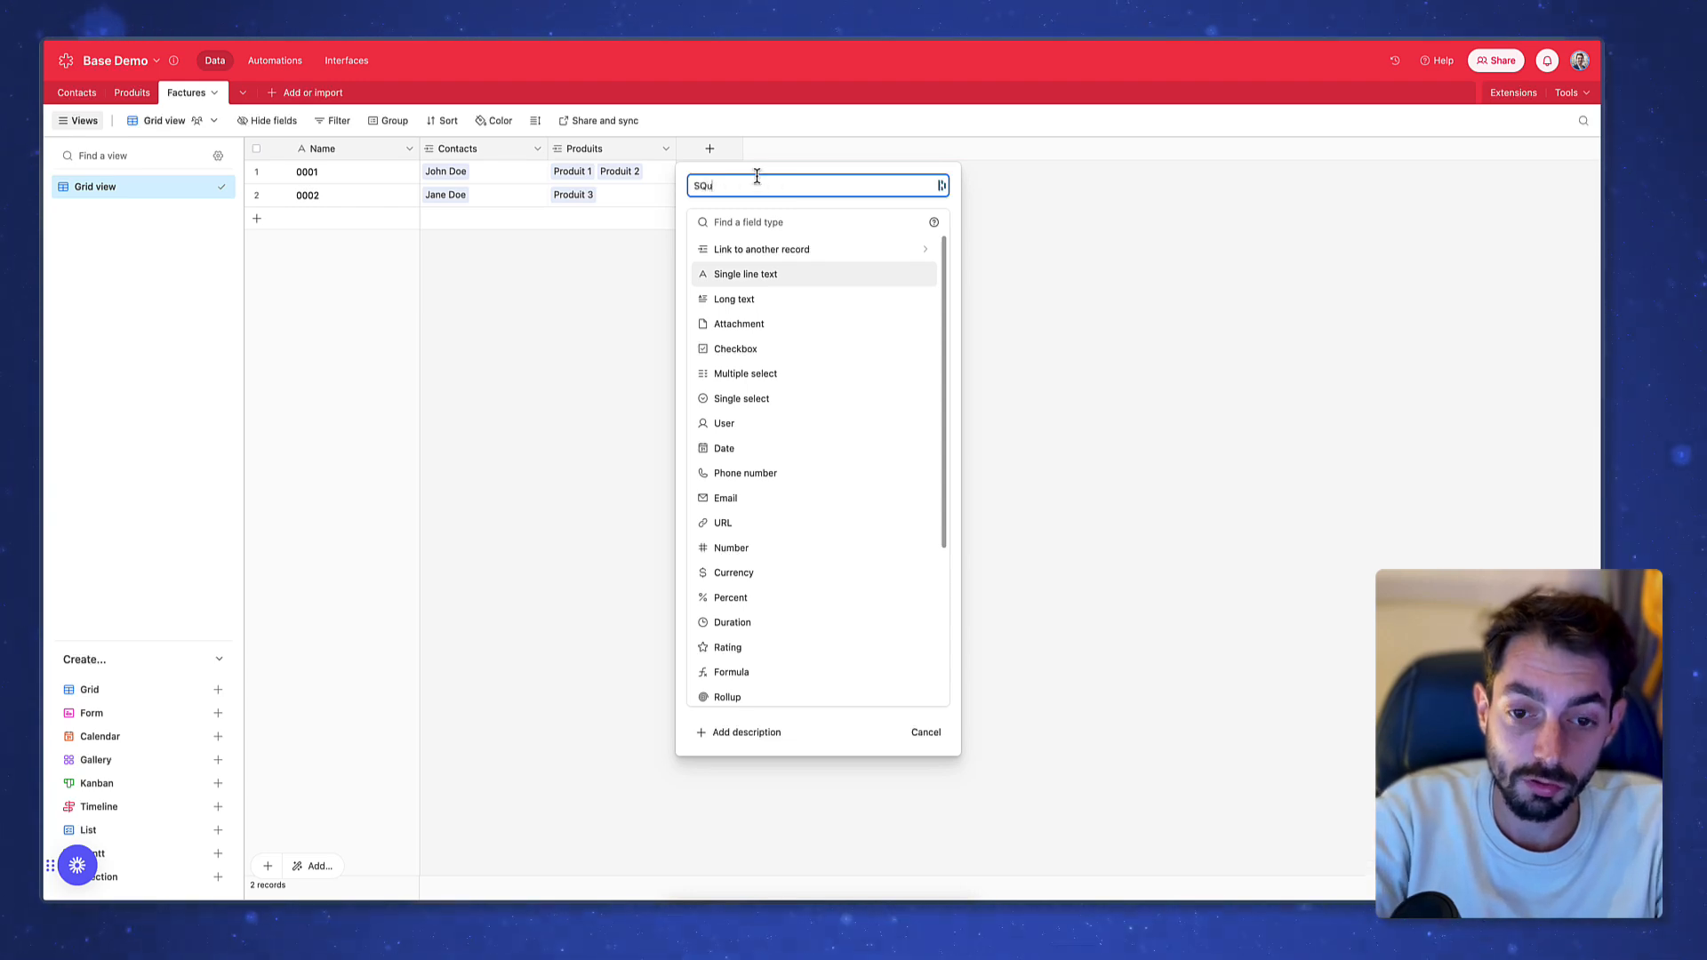
pyautogui.press('BackSpace')
pyautogui.press('BackSpace')
pyautogui.press('BackSpace')
pyautogui.write('Quantité')
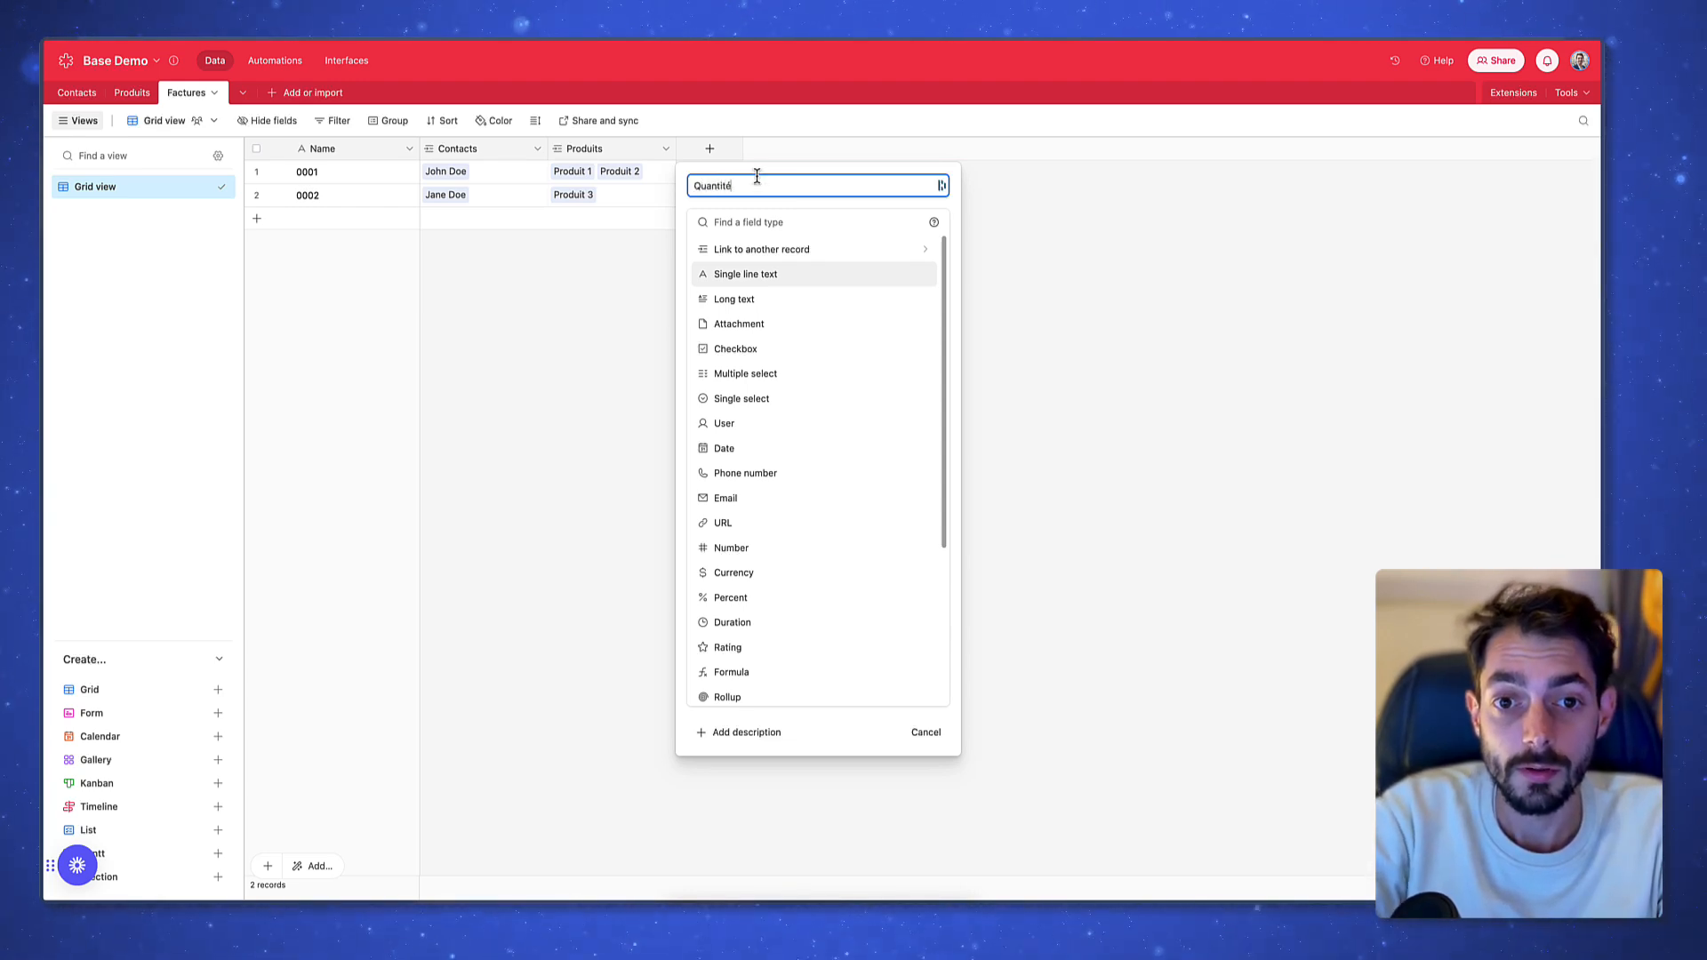
pyautogui.click(741, 548)
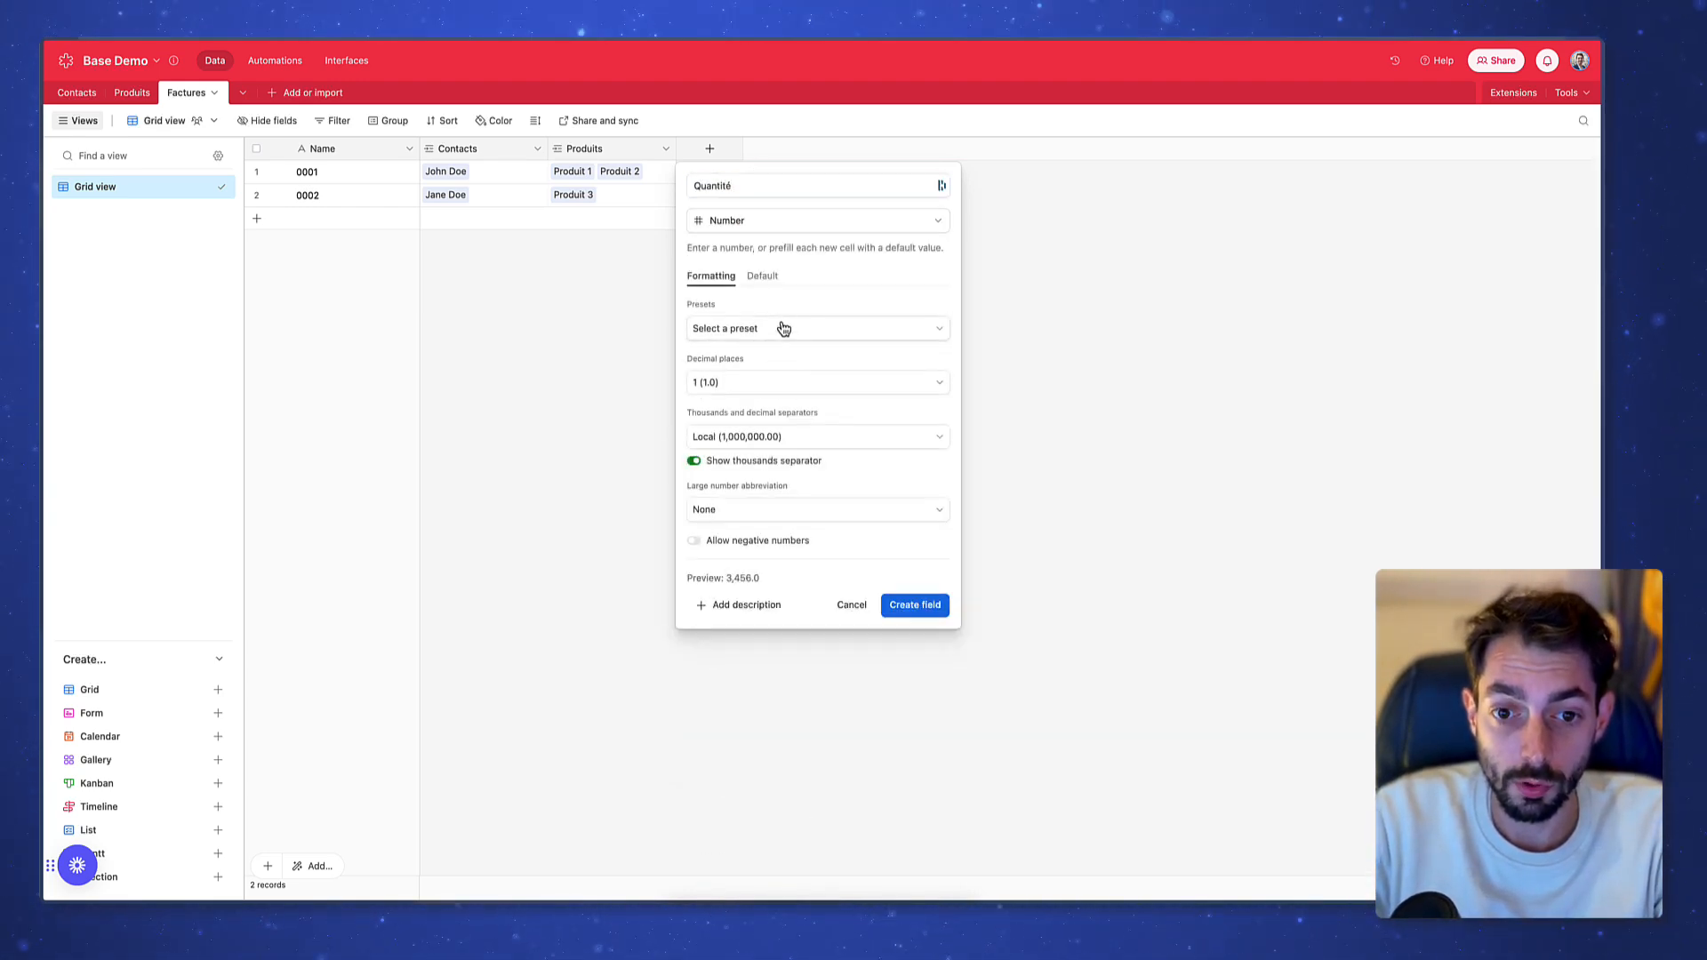
pyautogui.click(757, 393)
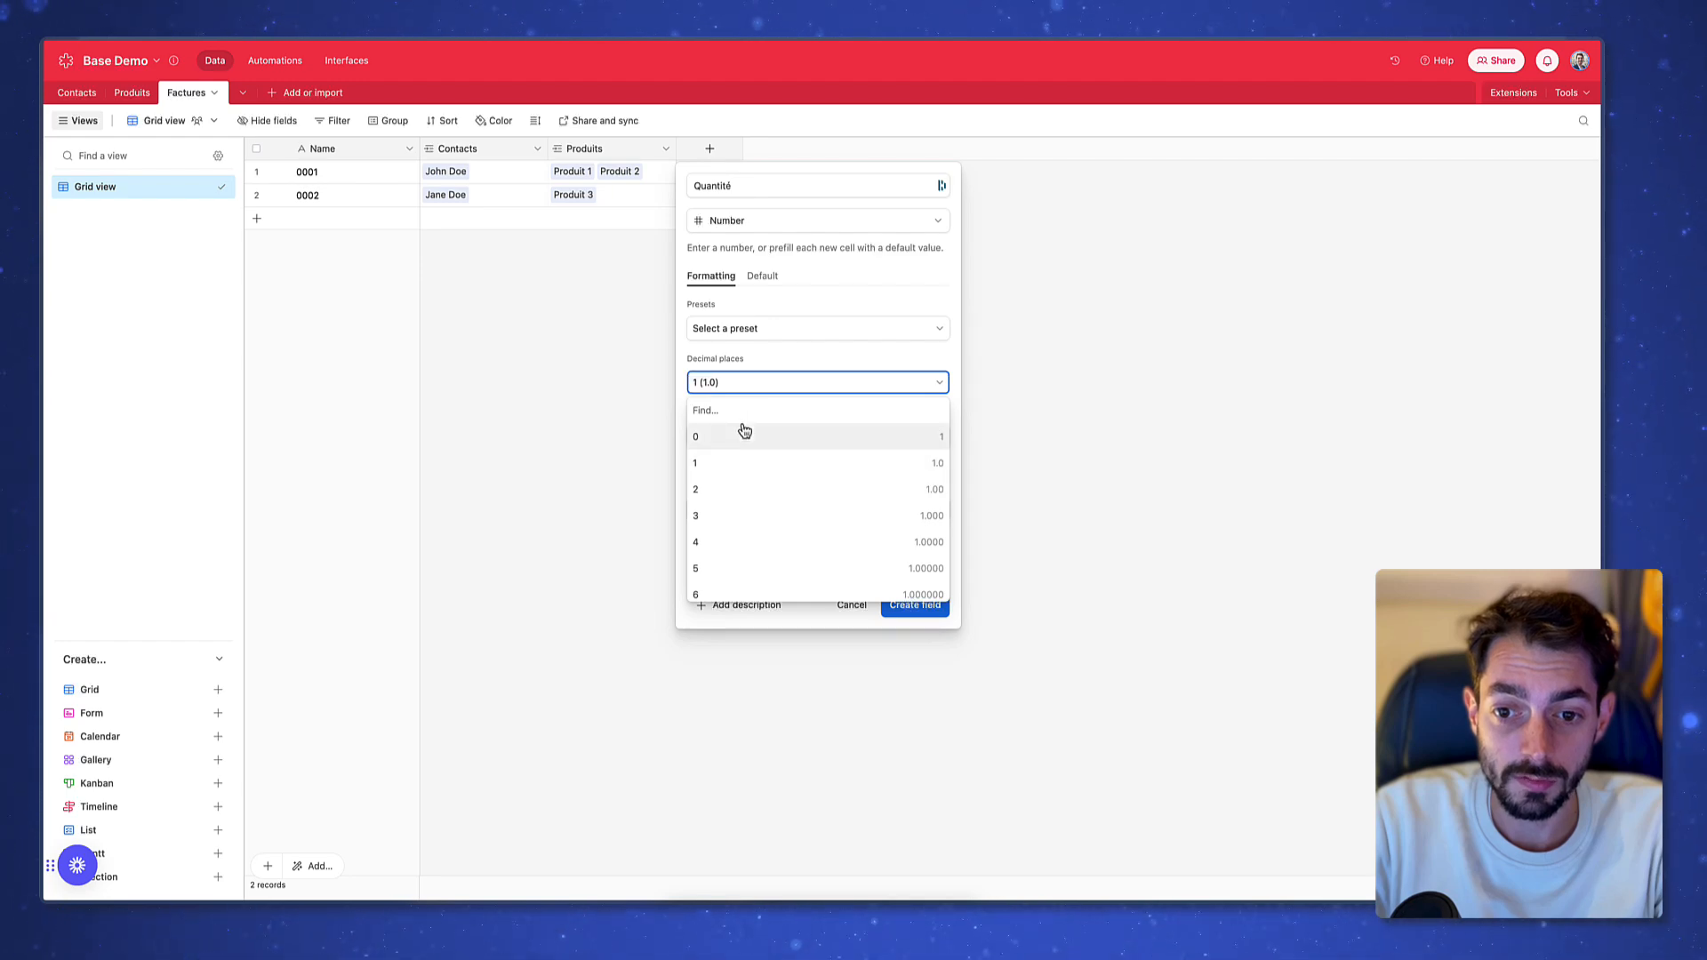
pyautogui.click(744, 432)
pyautogui.click(916, 606)
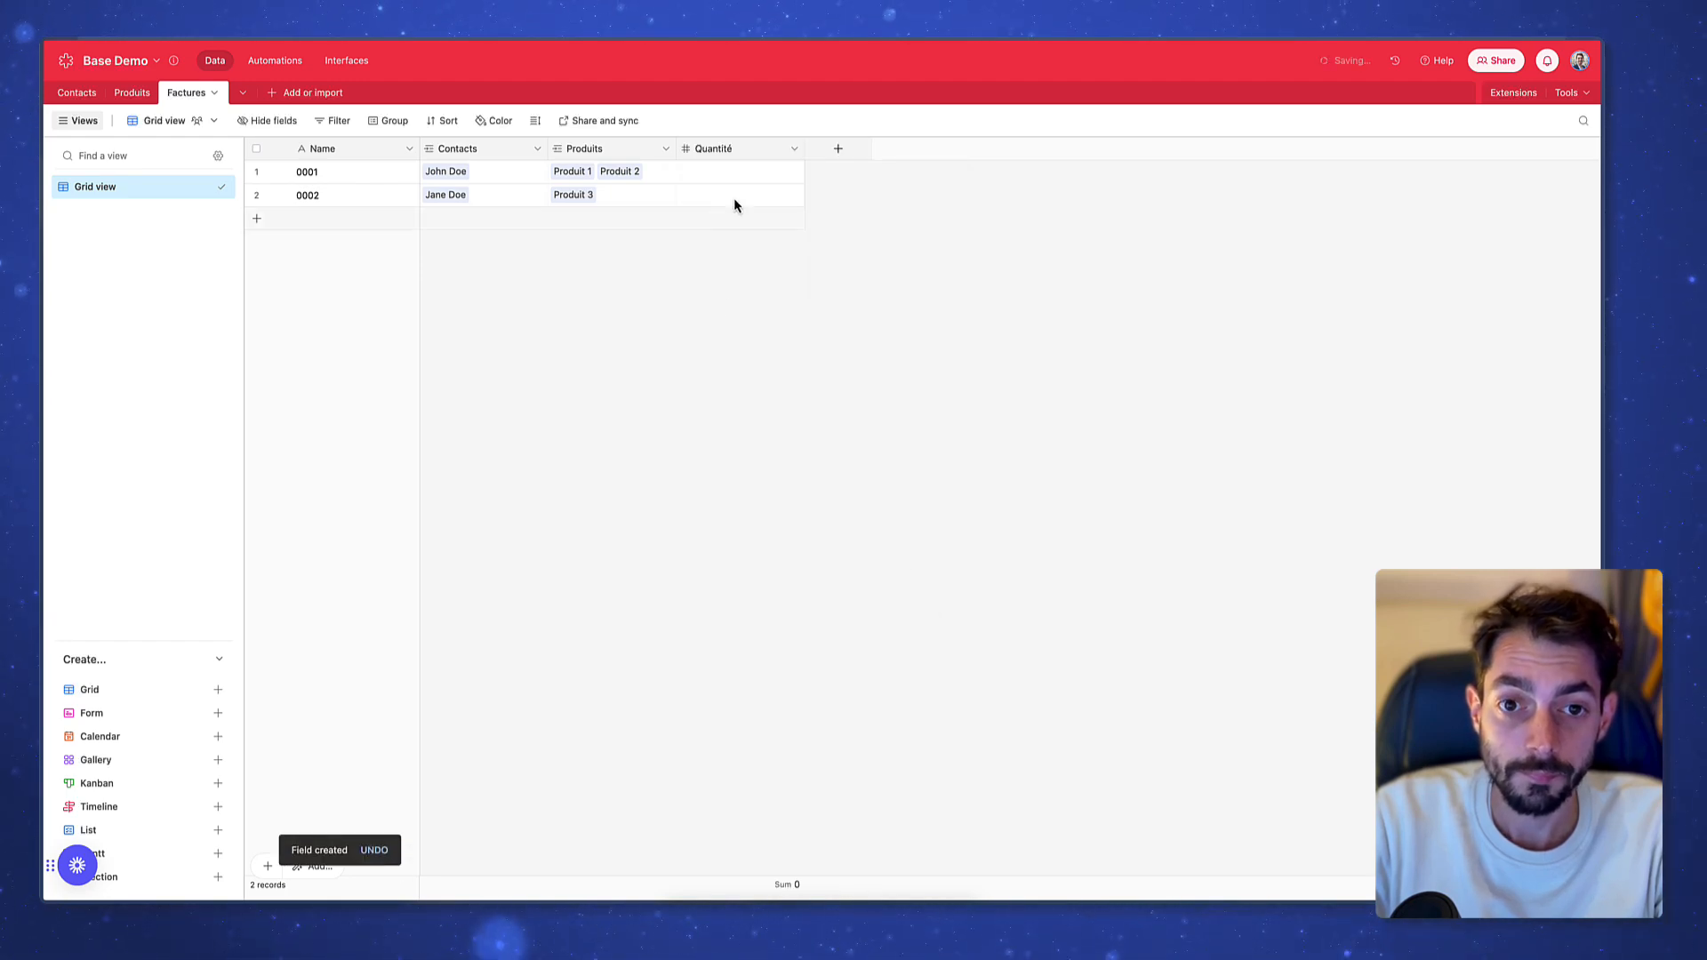
# Enter a quantity of 2 for invoice 0001
pyautogui.click(746, 176)
pyautogui.write('1')
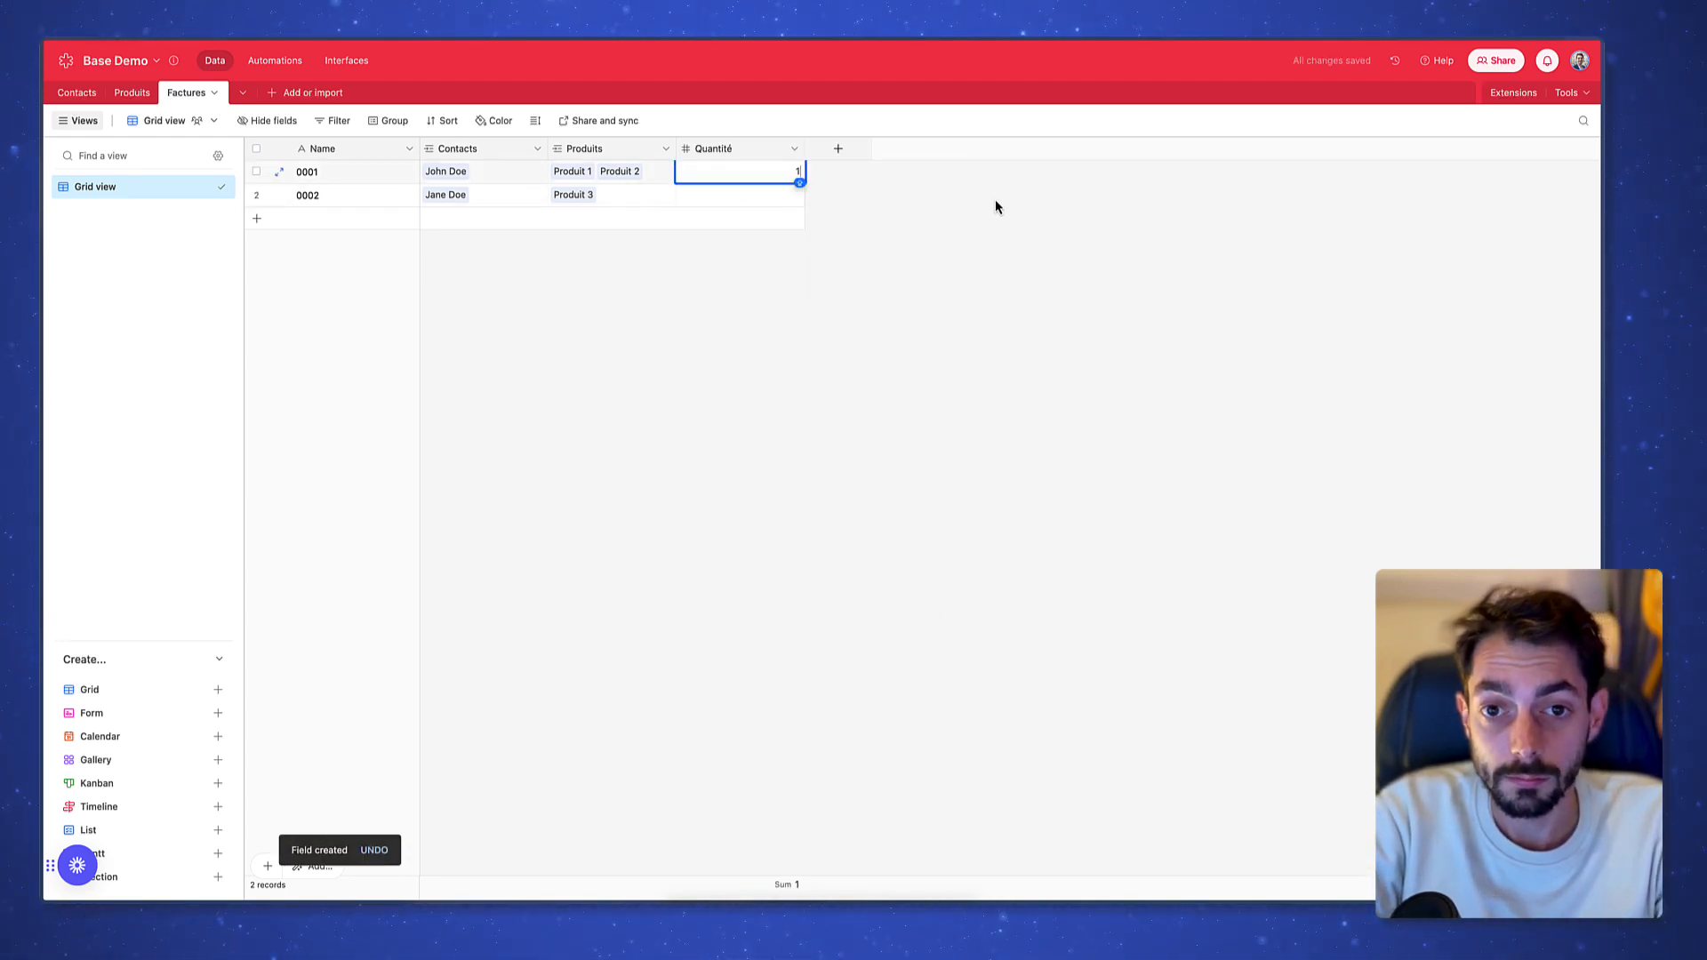
pyautogui.press('BackSpace')
pyautogui.write('2')
pyautogui.press('Return')
pyautogui.press('Escape')
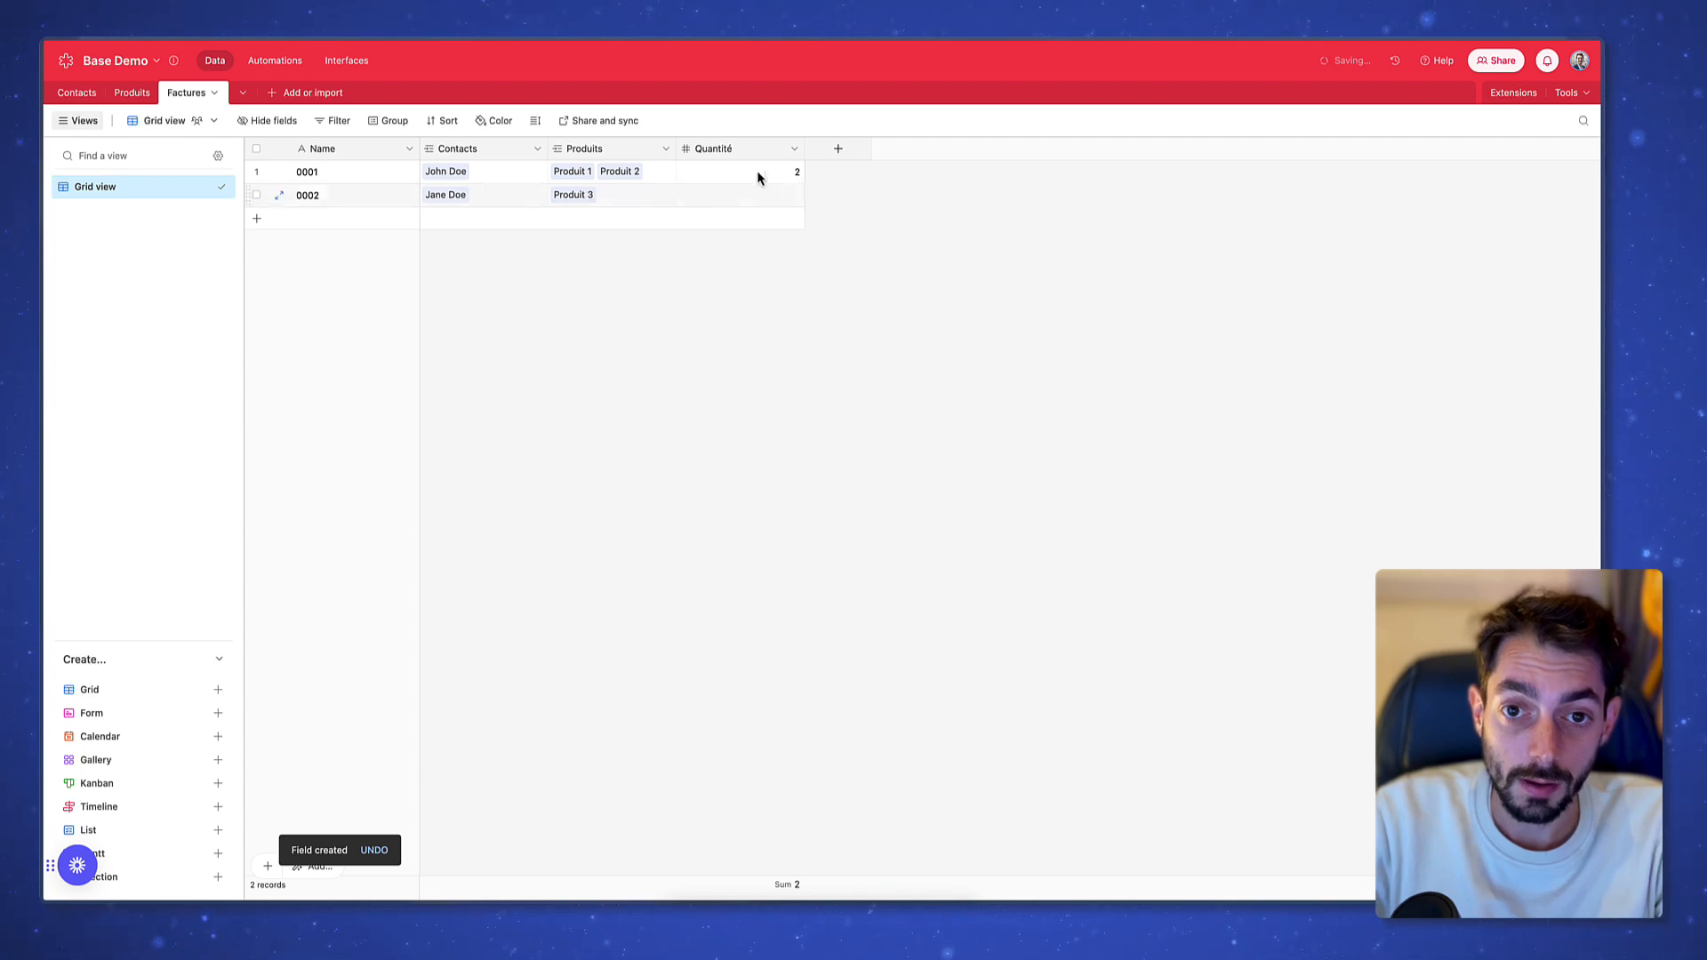
# Create a new empty table in Base Demo
pyautogui.click(575, 174)
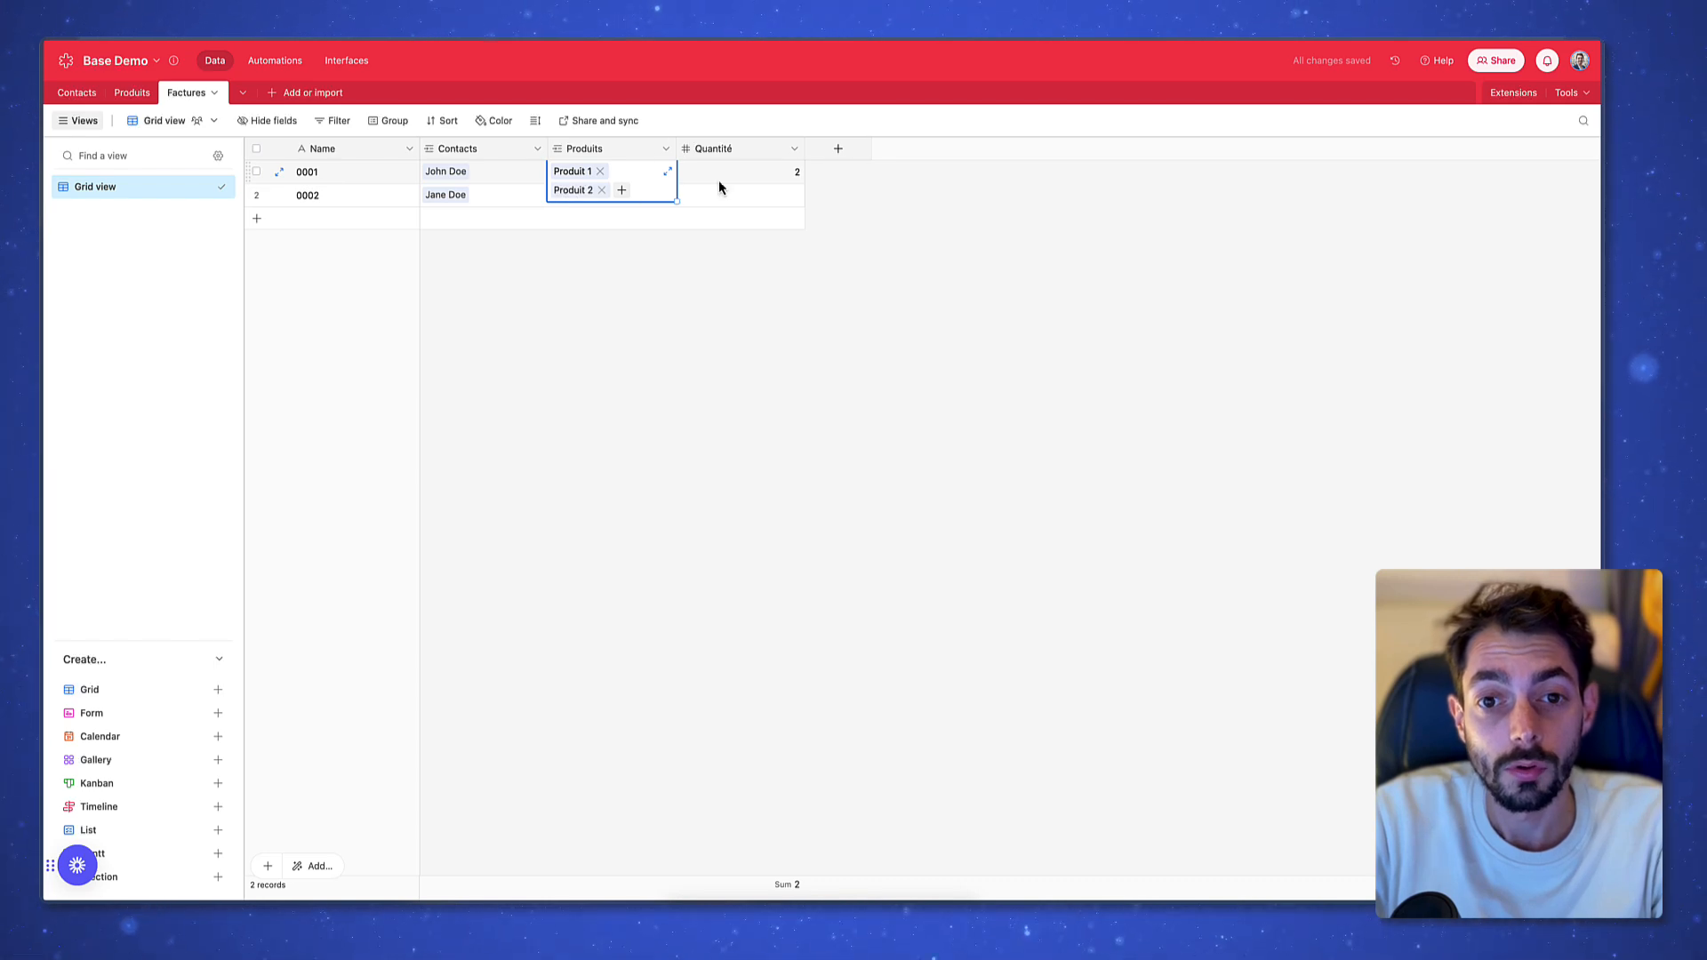
pyautogui.press('Escape')
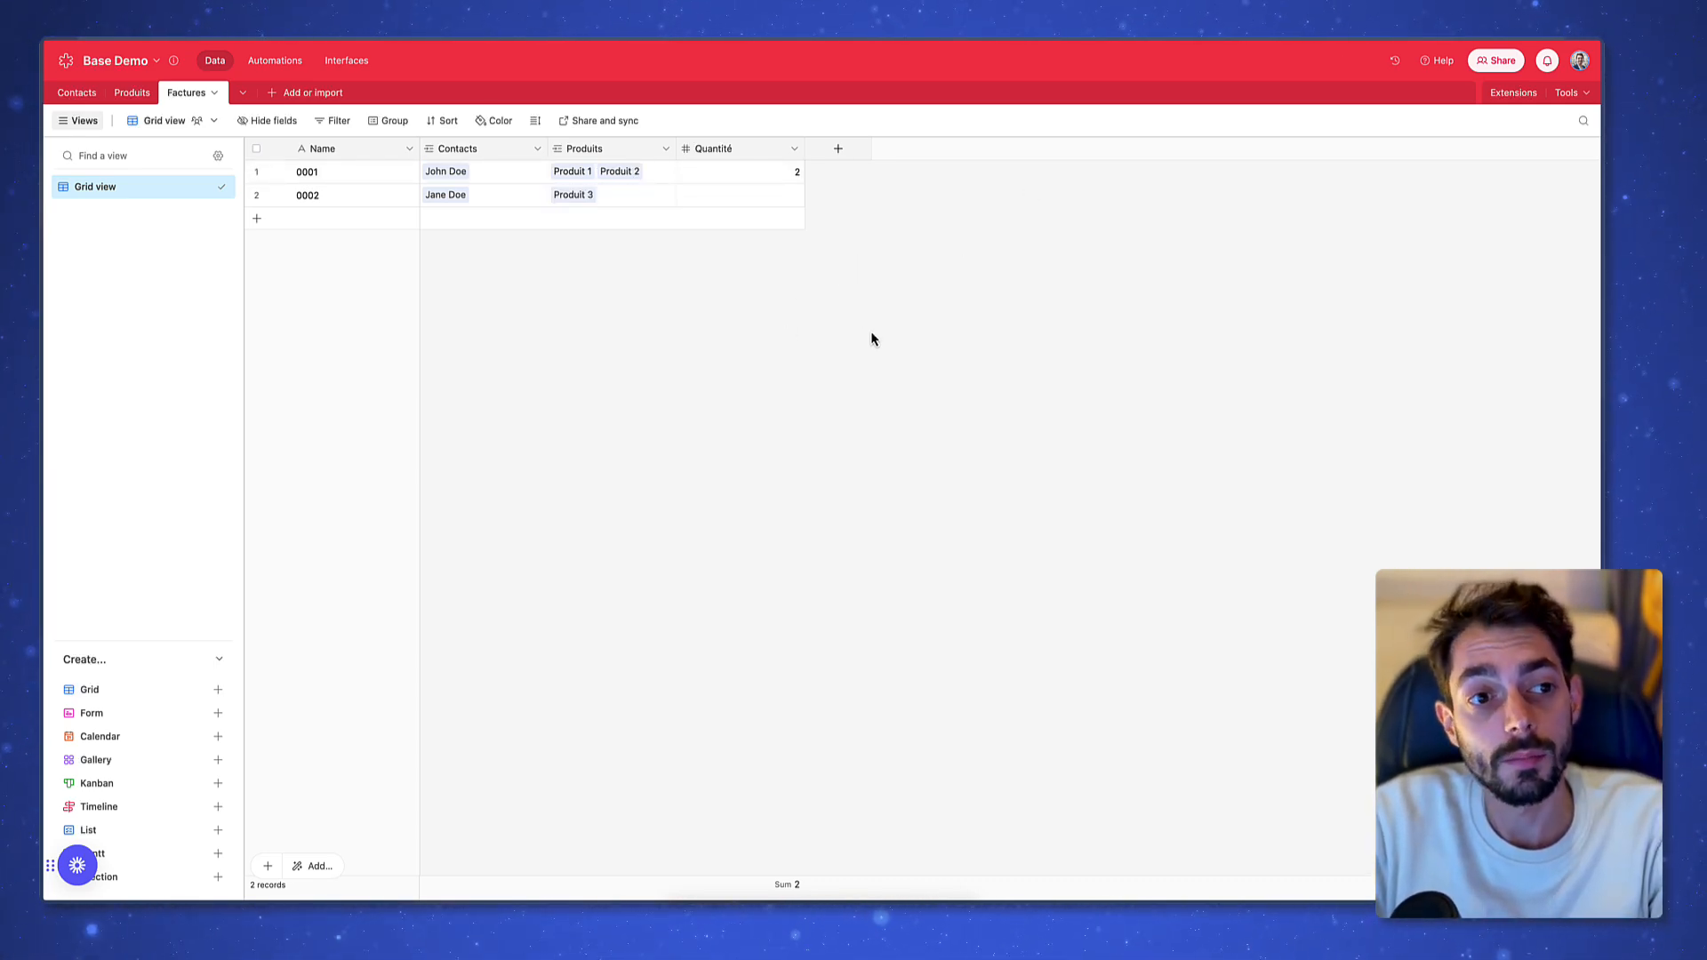
pyautogui.click(329, 94)
pyautogui.click(328, 130)
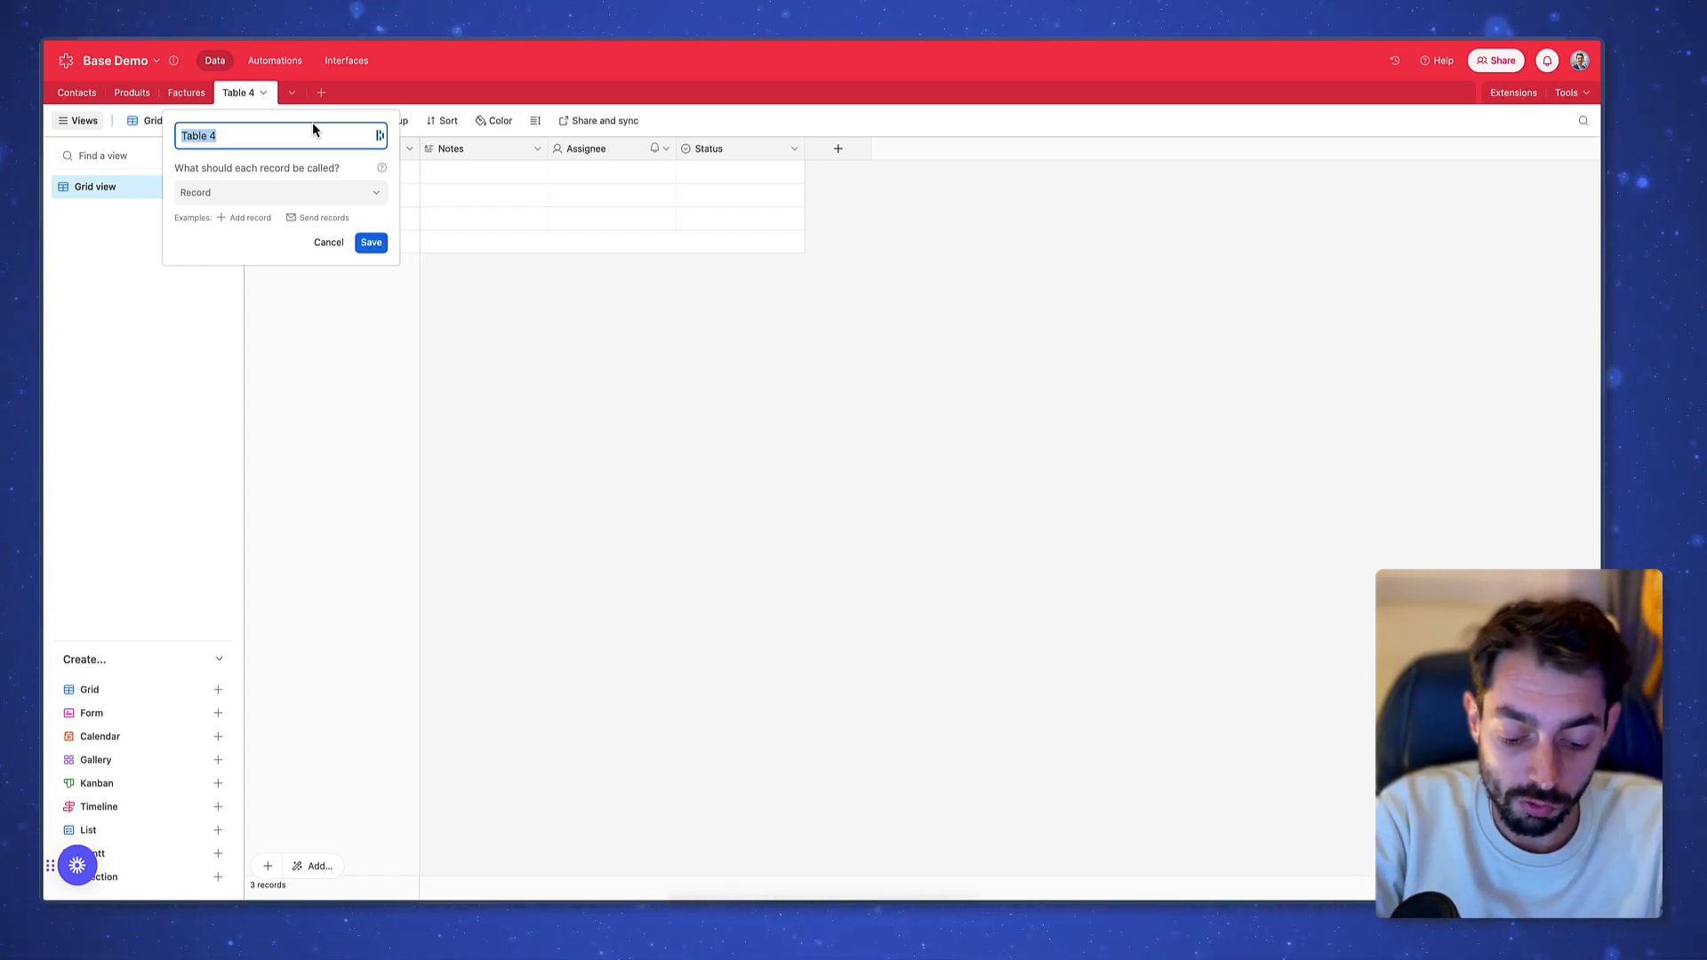
# Rename Table 4 to Panier and delete its Notes, Assignee and Status fields
pyautogui.write('Panier')
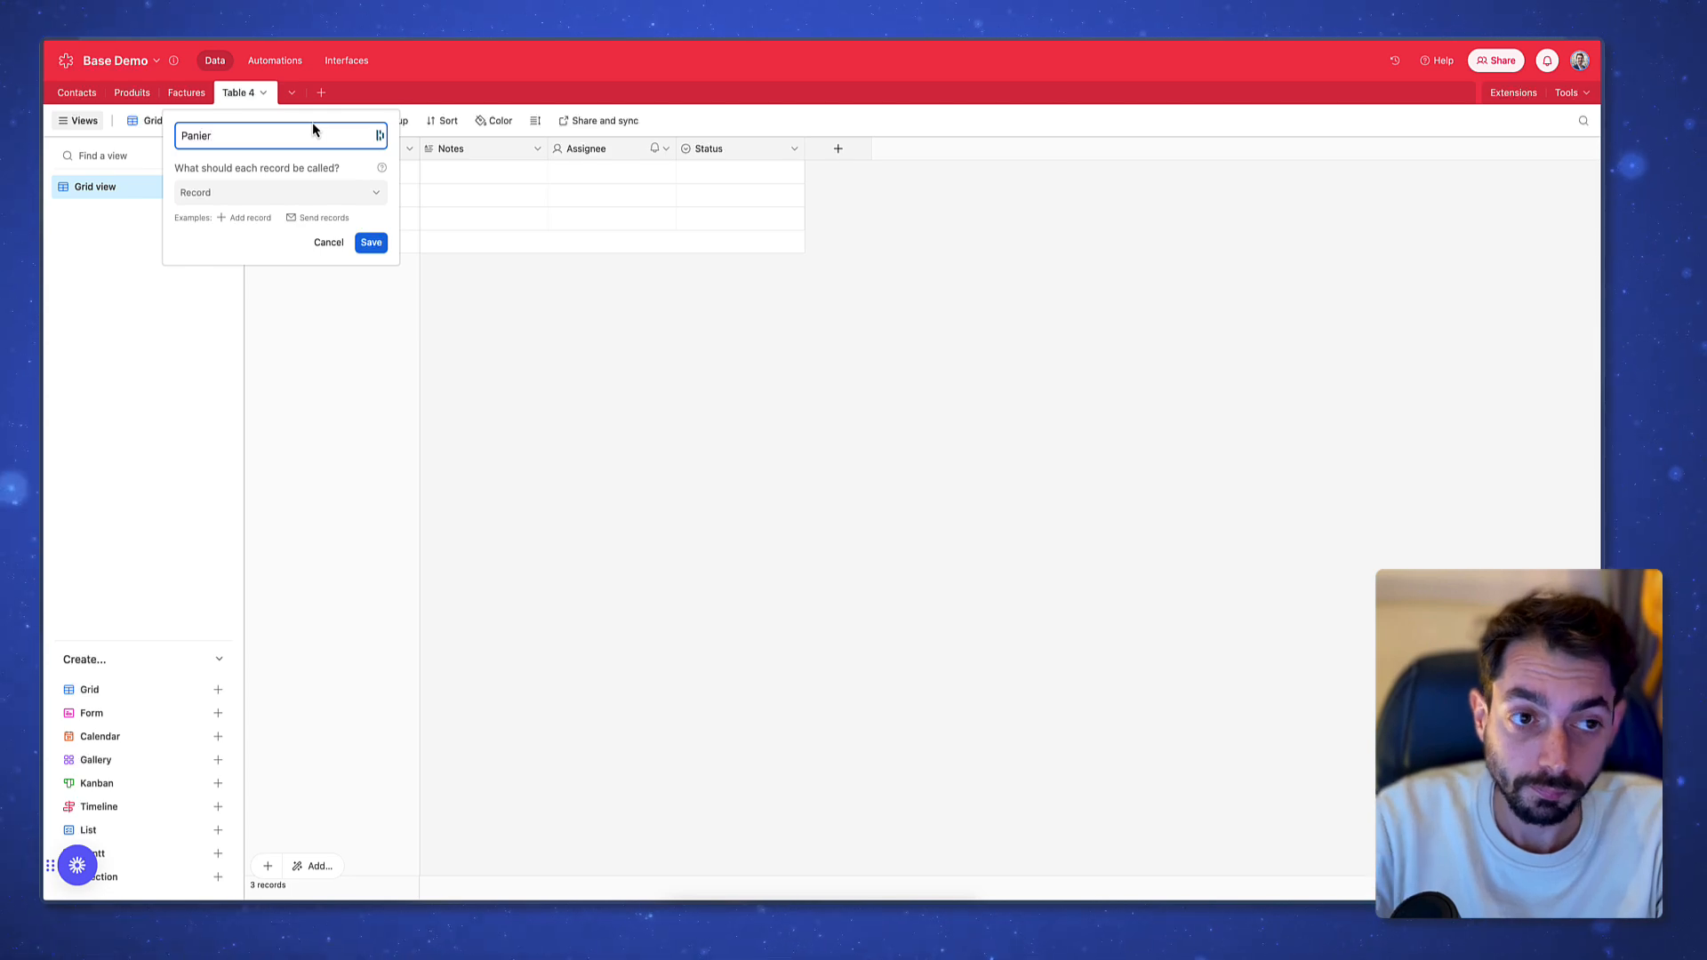
pyautogui.click(370, 243)
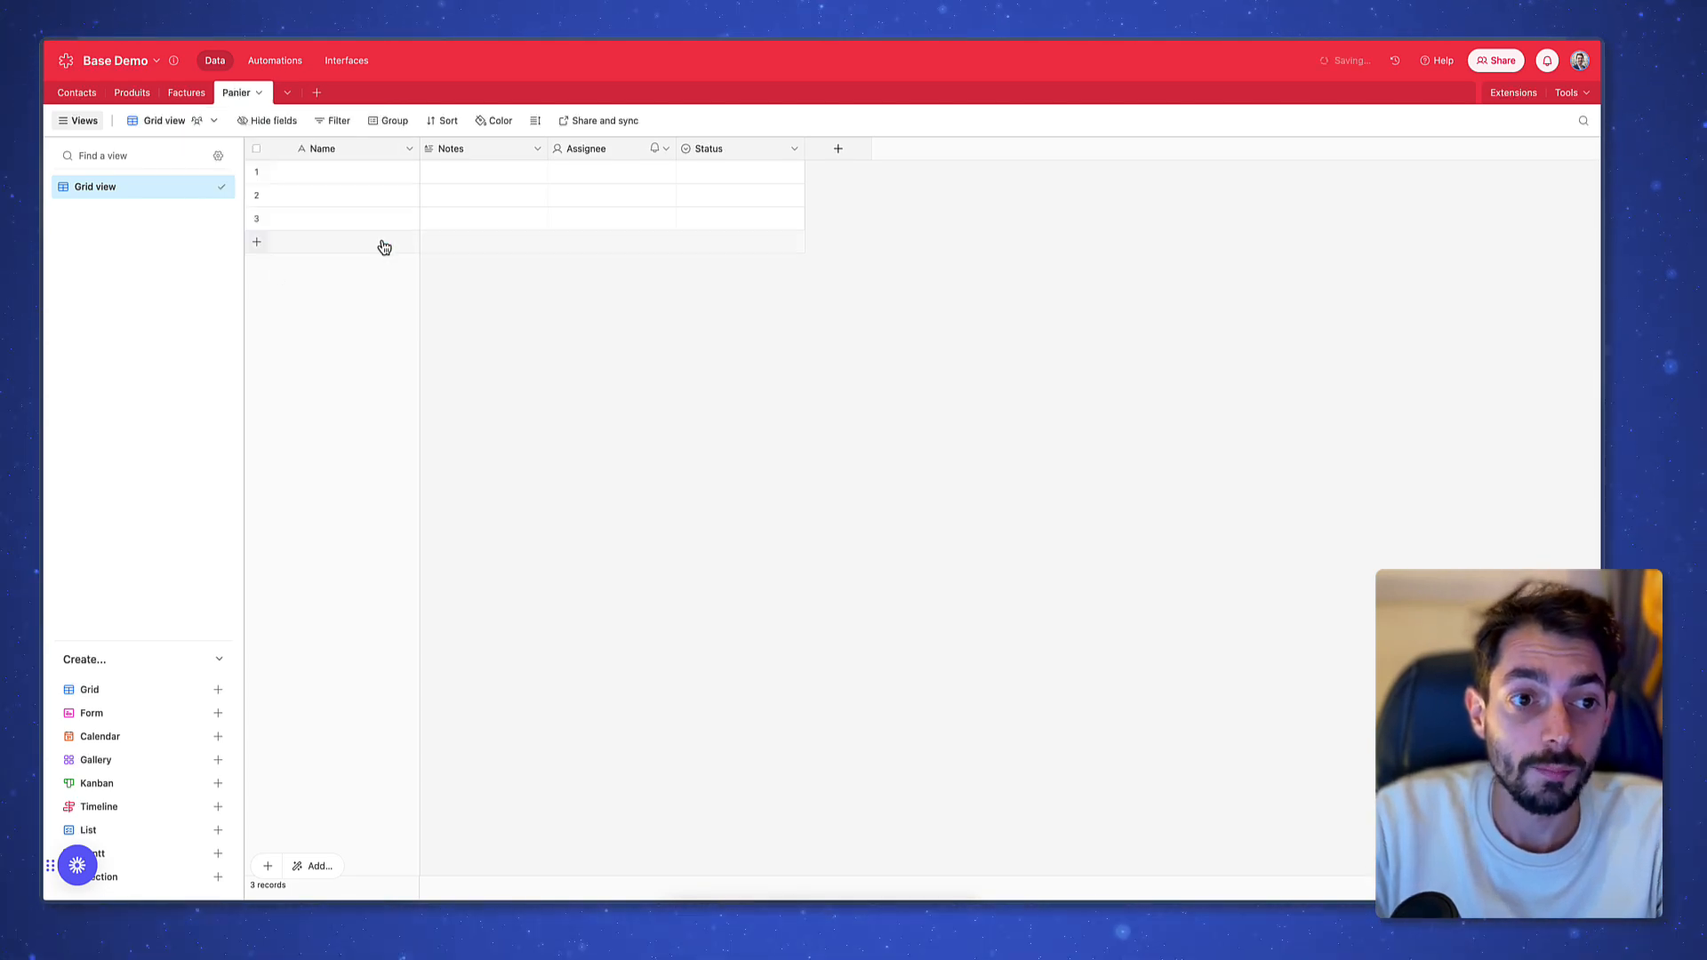
pyautogui.rightClick(507, 153)
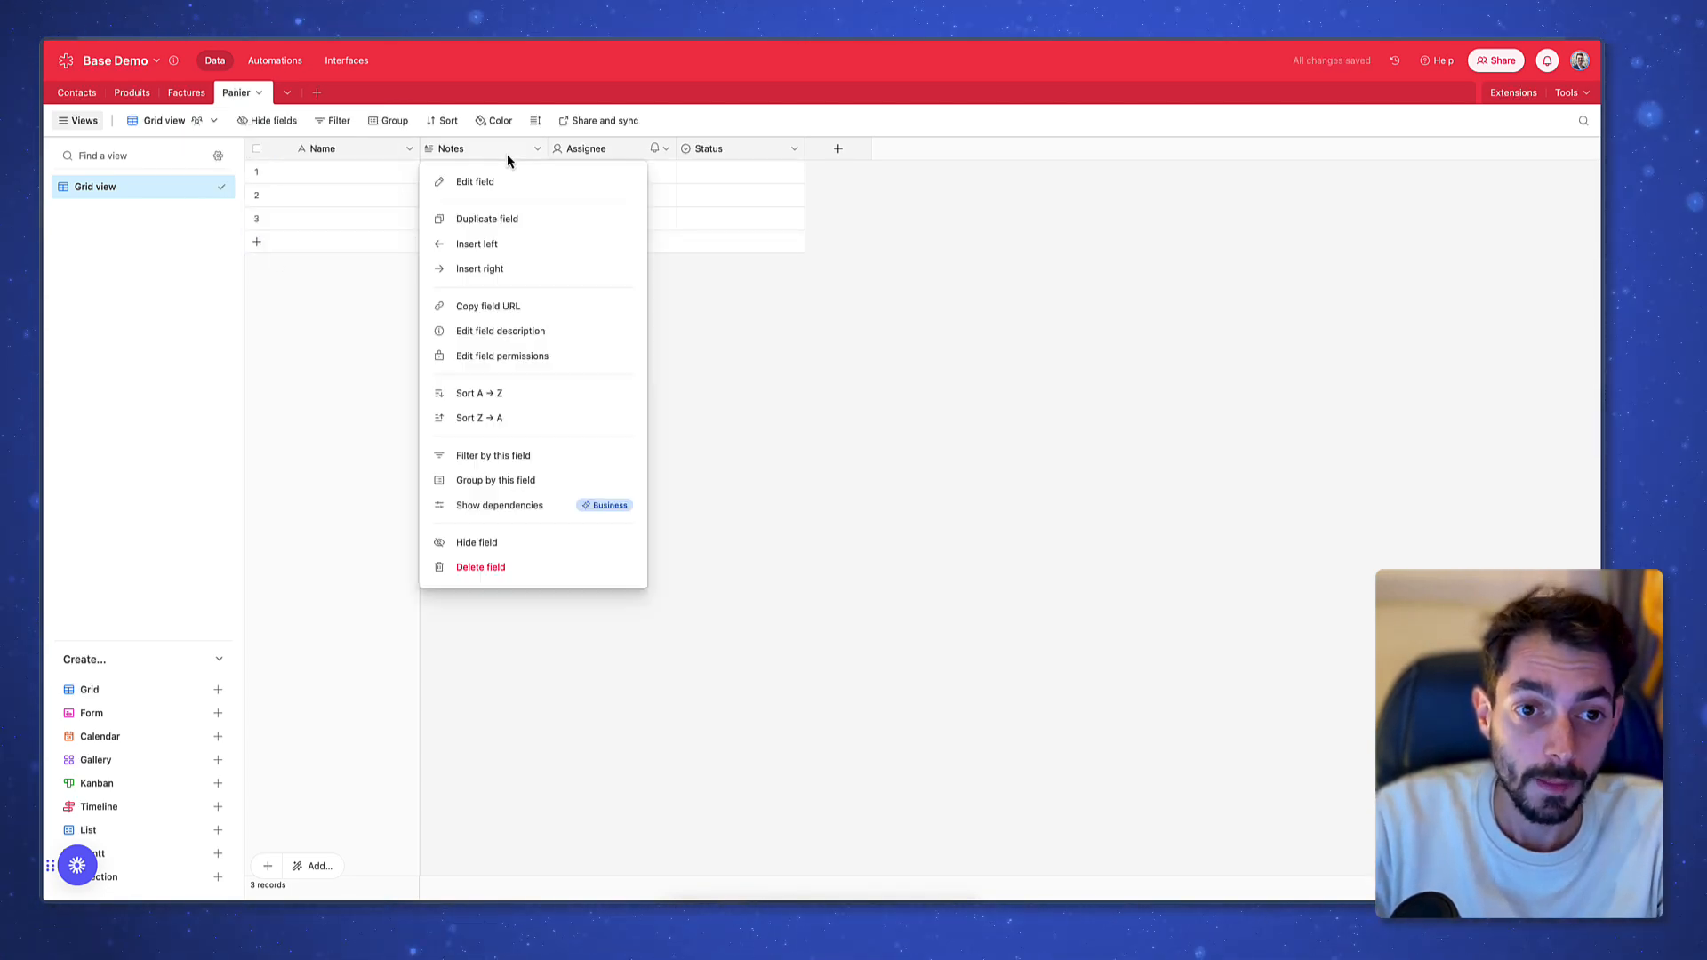
pyautogui.click(532, 566)
pyautogui.rightClick(455, 151)
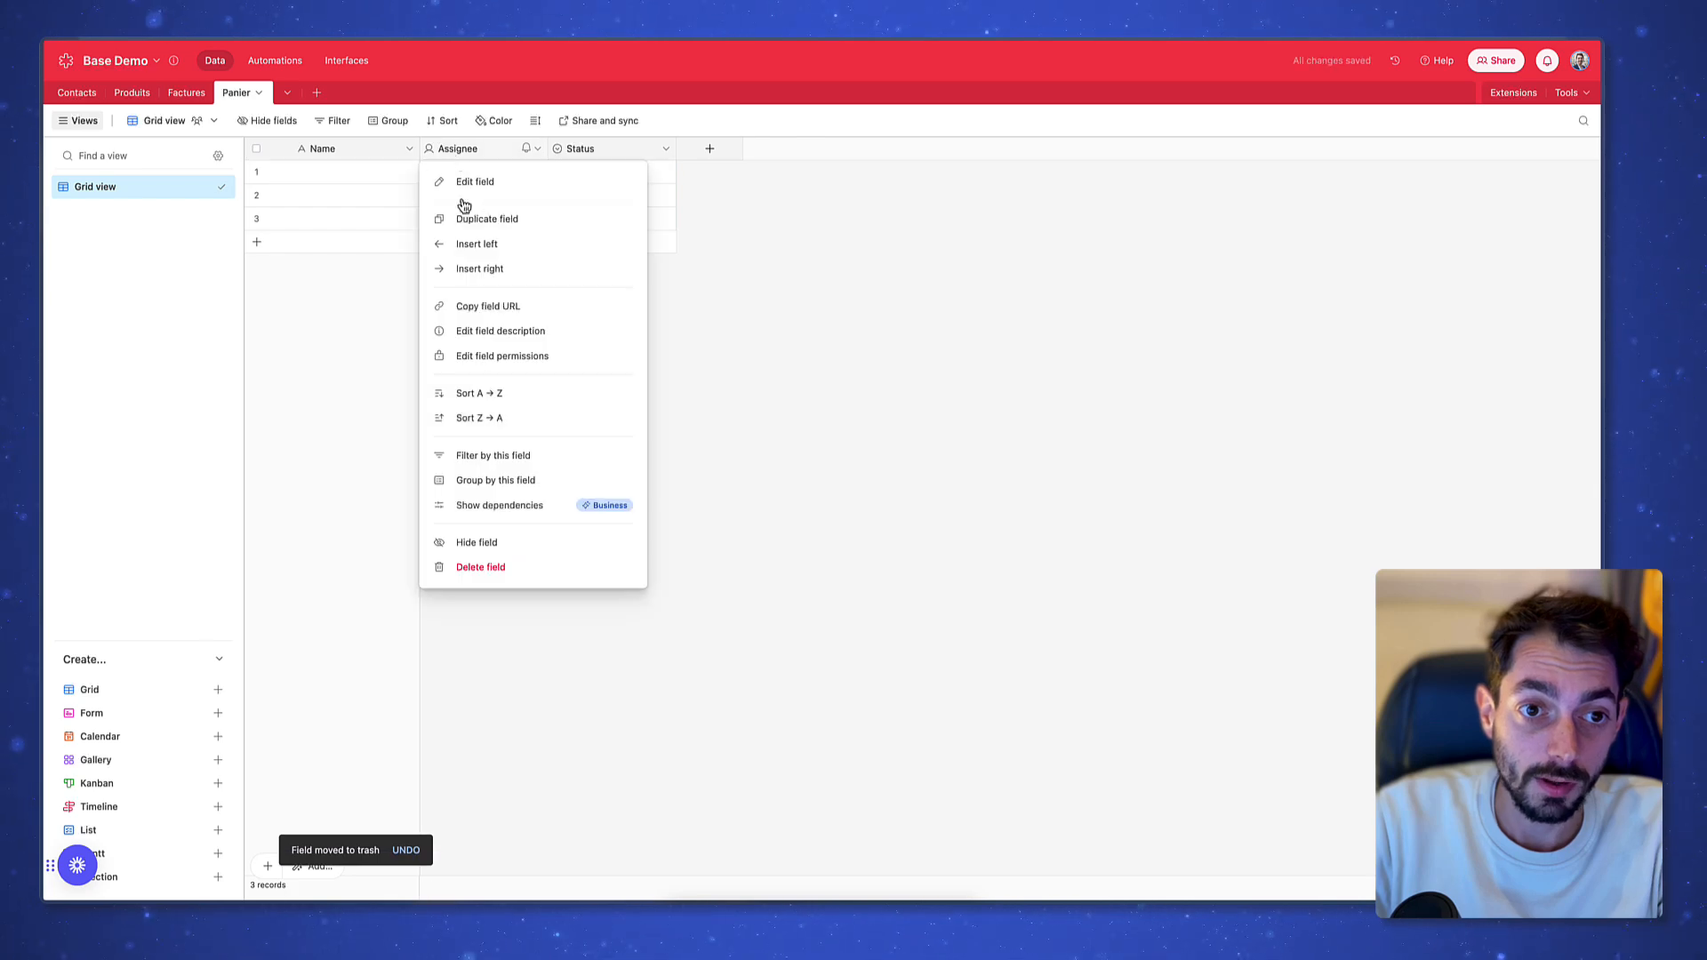
pyautogui.click(483, 148)
pyautogui.rightClick(483, 148)
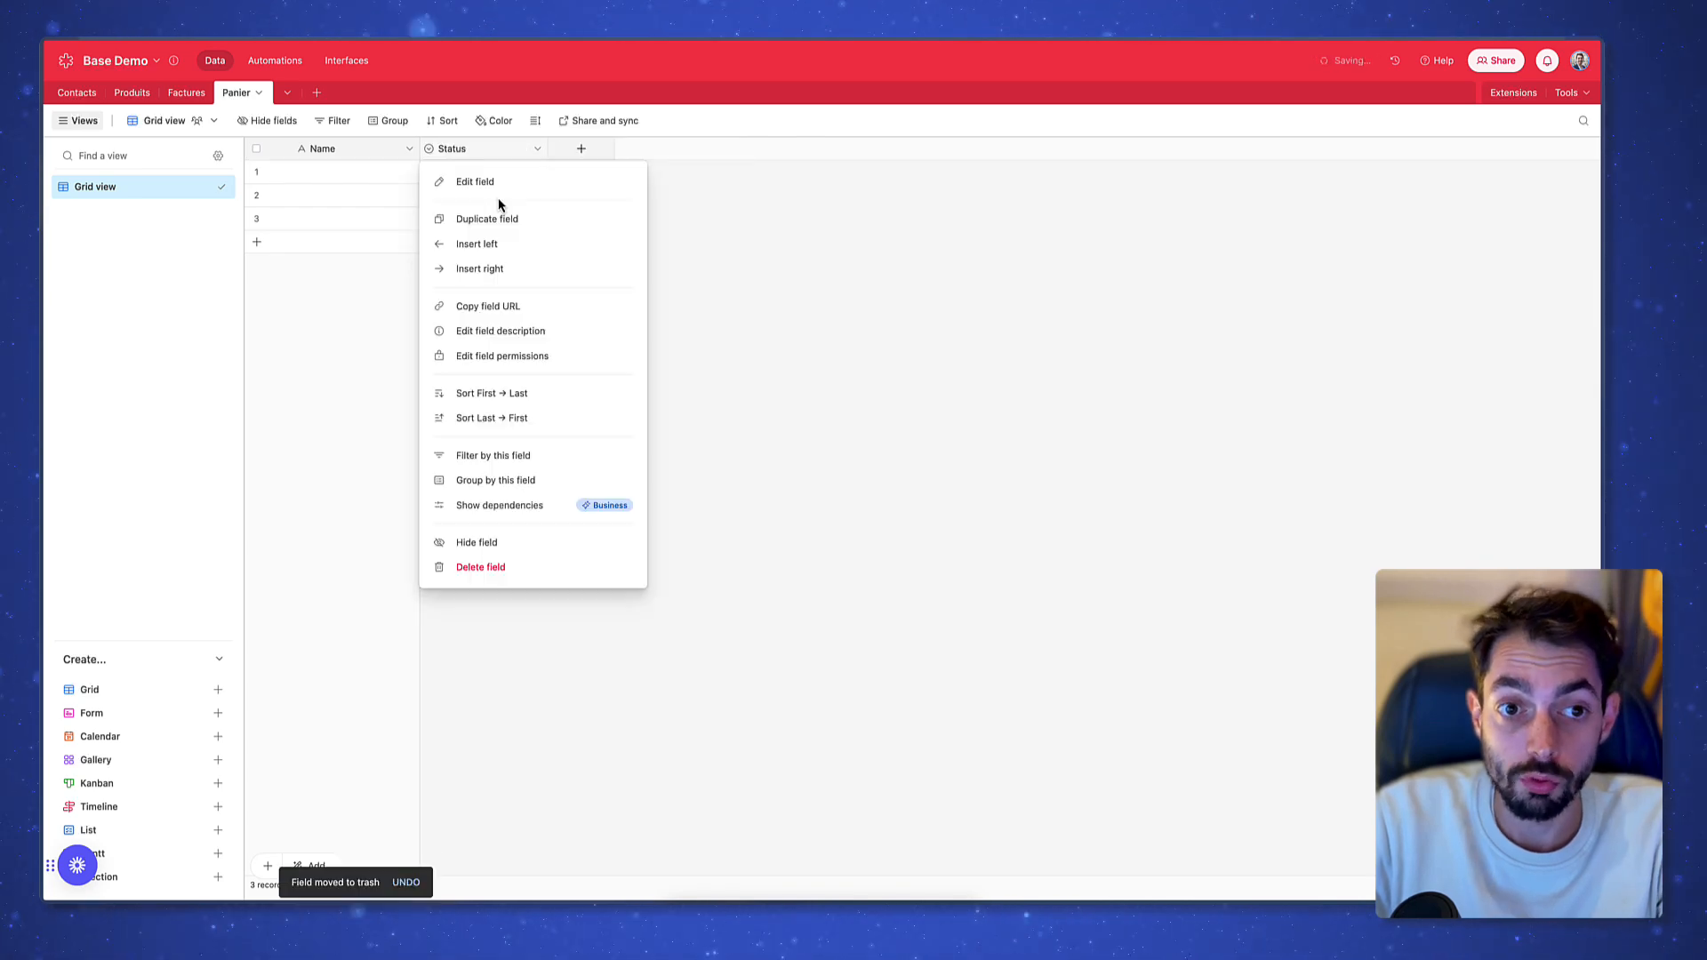
pyautogui.click(531, 566)
# Add a Produits link field to Panier, skipping the lookup fields
pyautogui.click(455, 149)
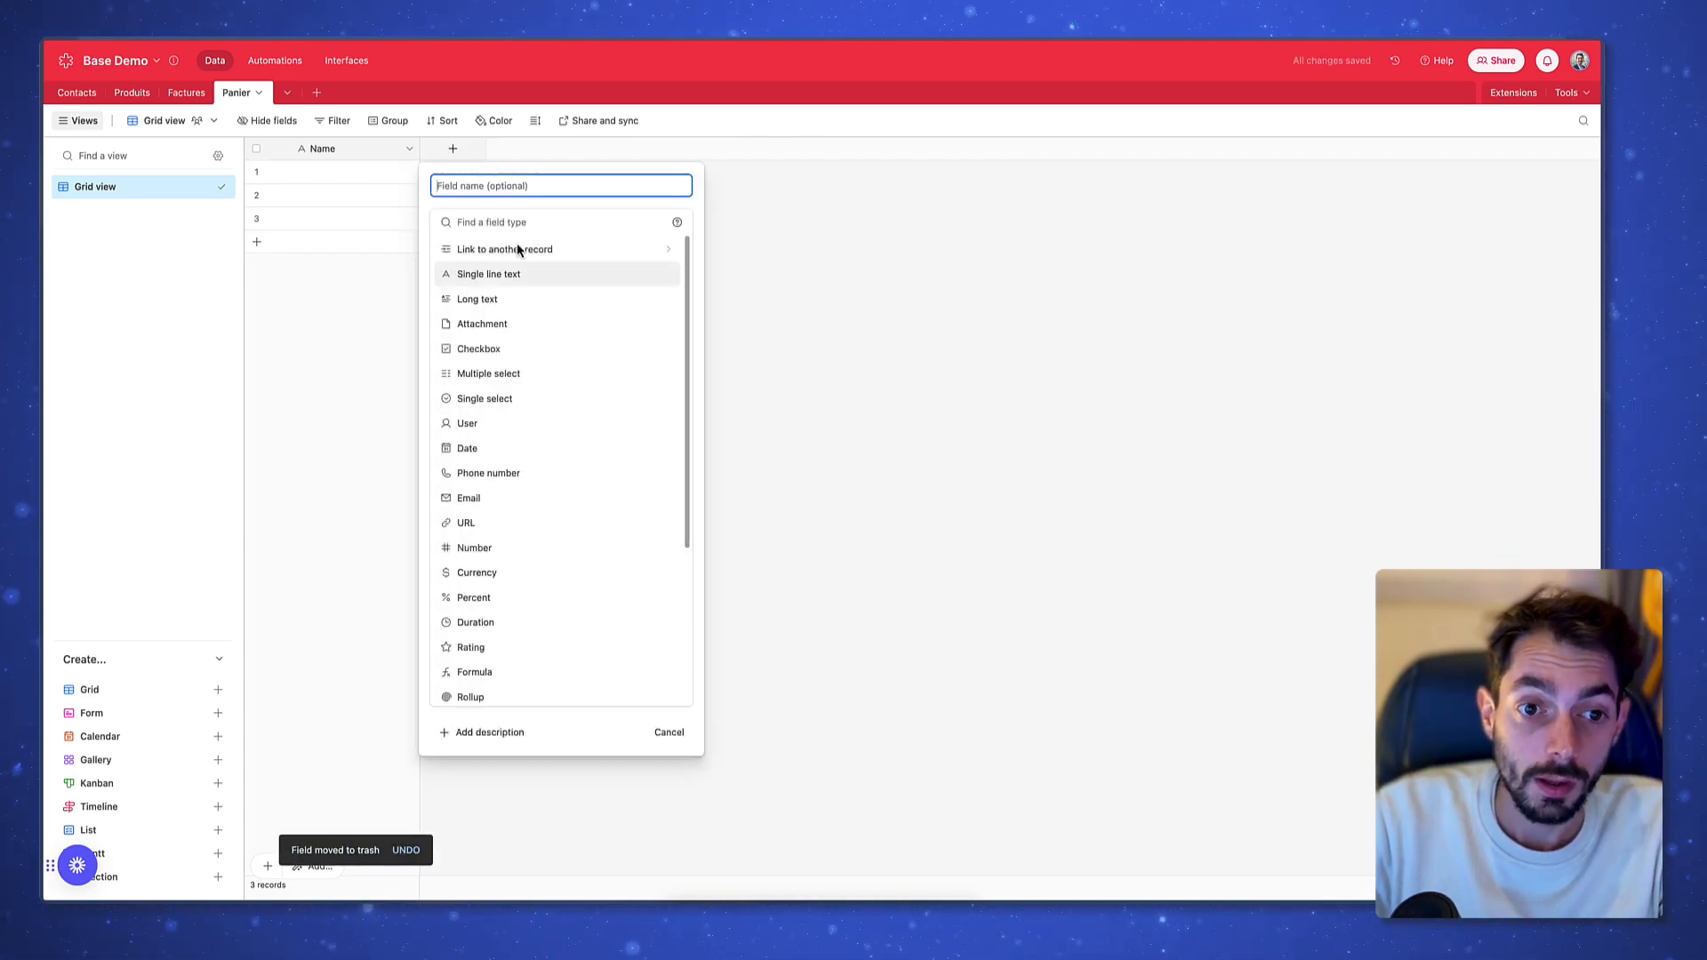
pyautogui.click(522, 246)
pyautogui.click(527, 275)
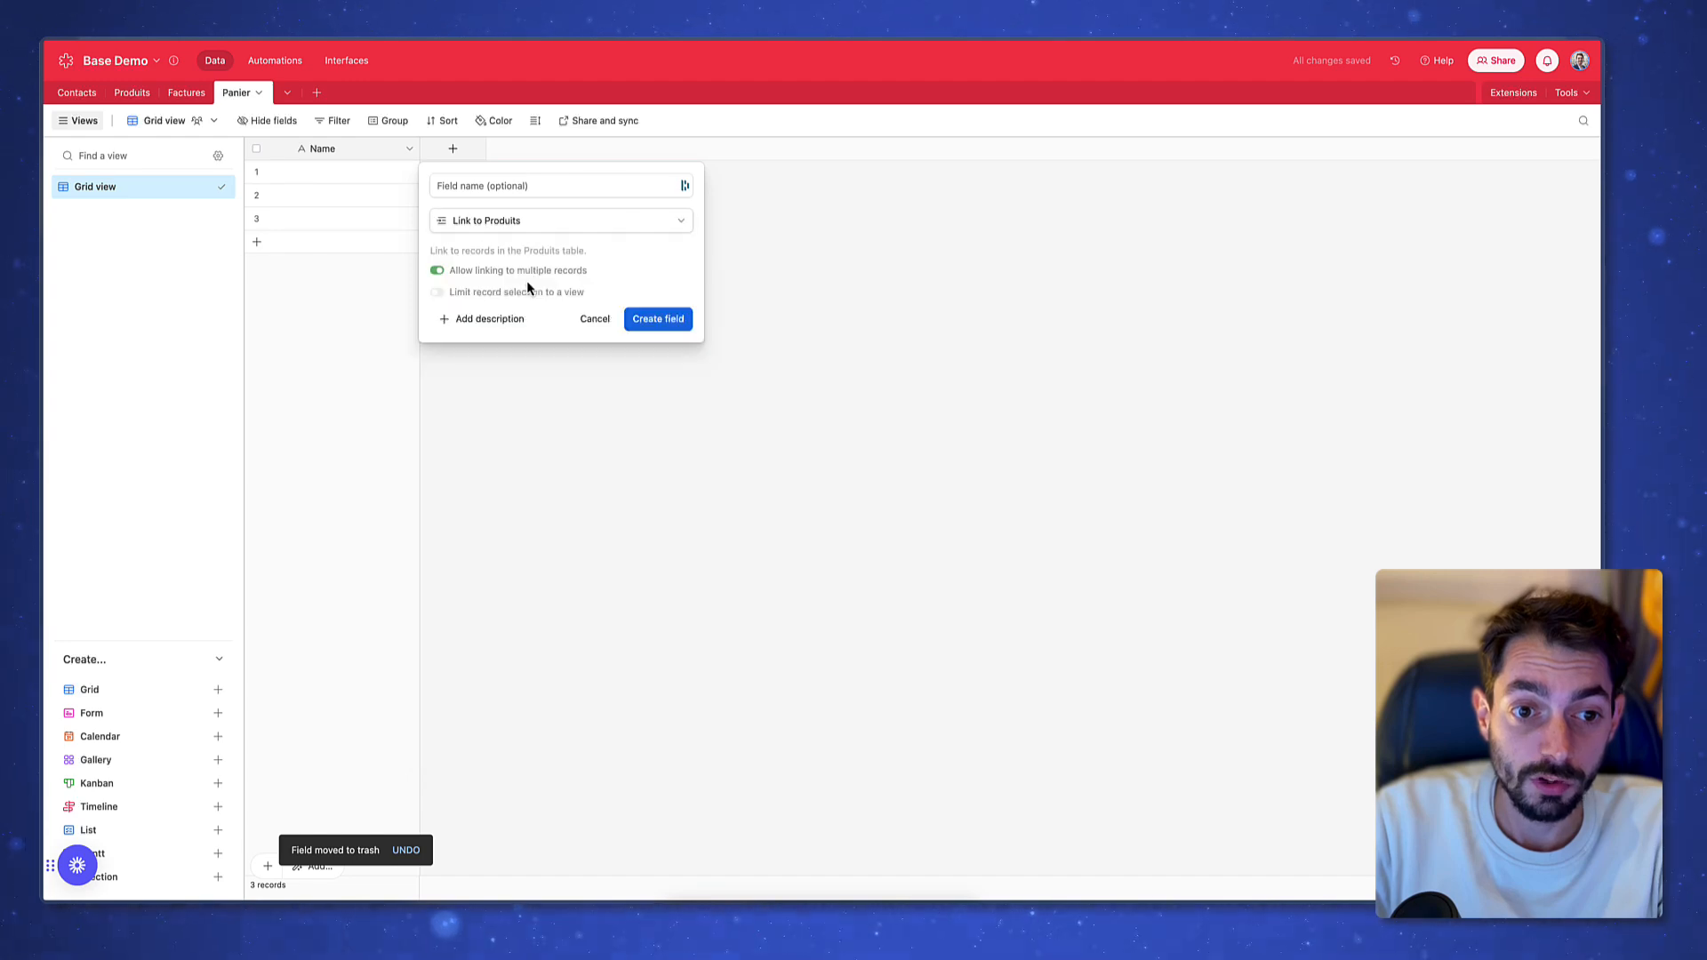
pyautogui.click(650, 320)
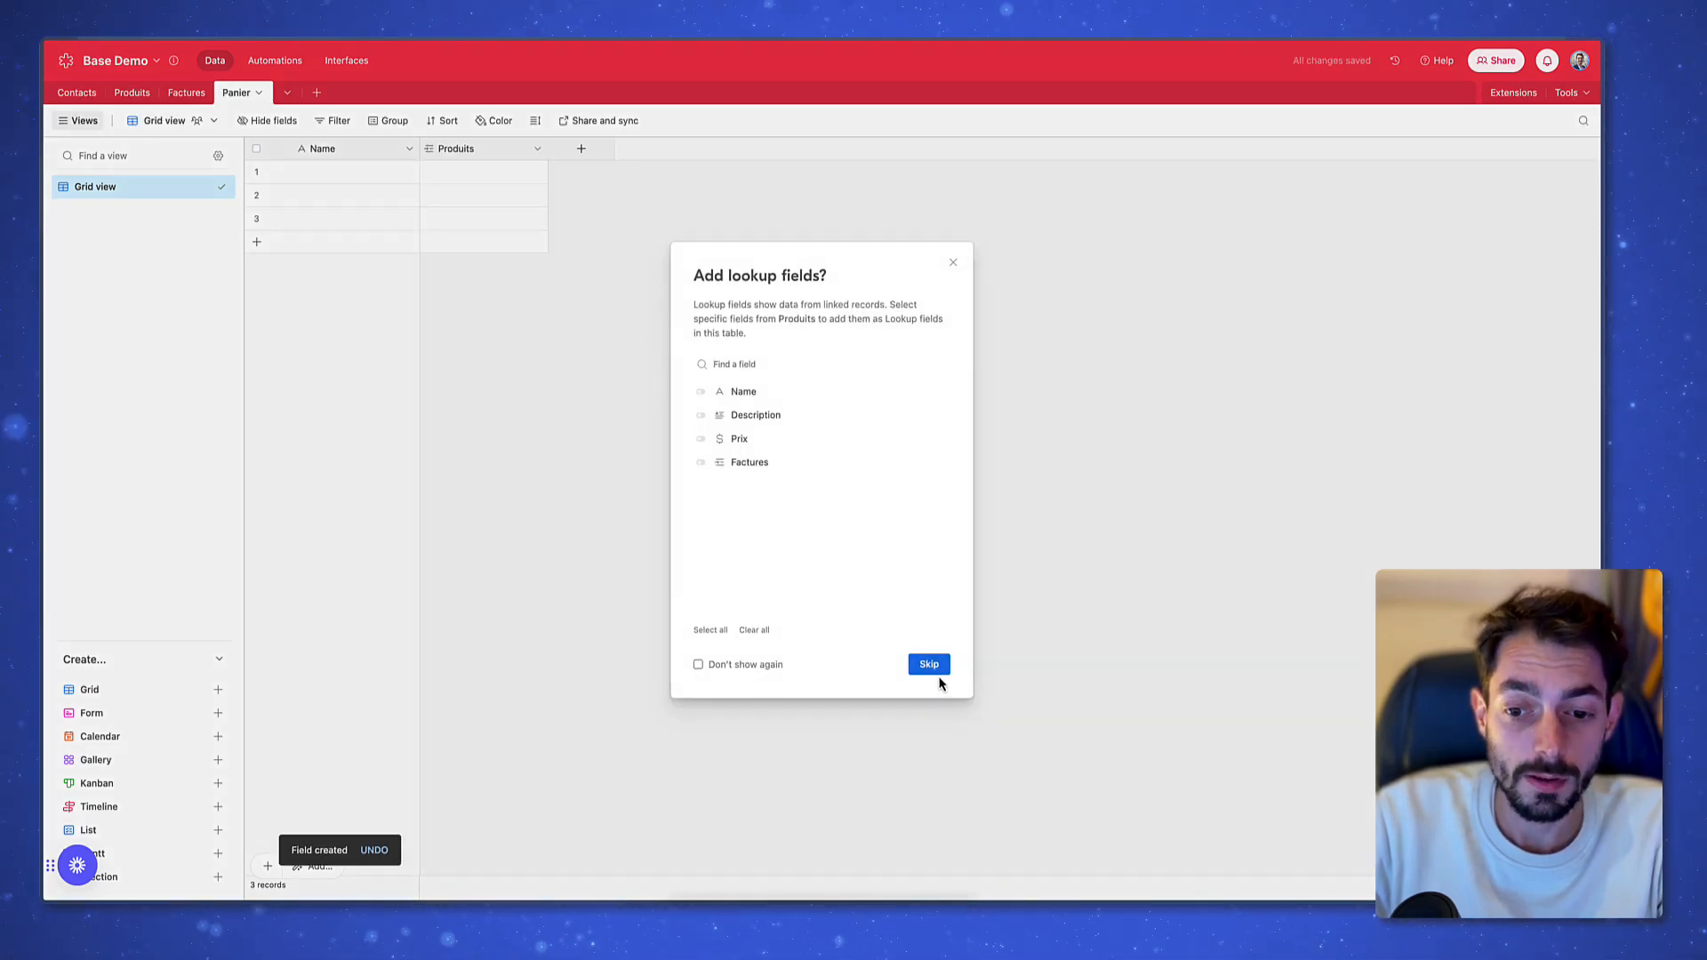
pyautogui.click(929, 667)
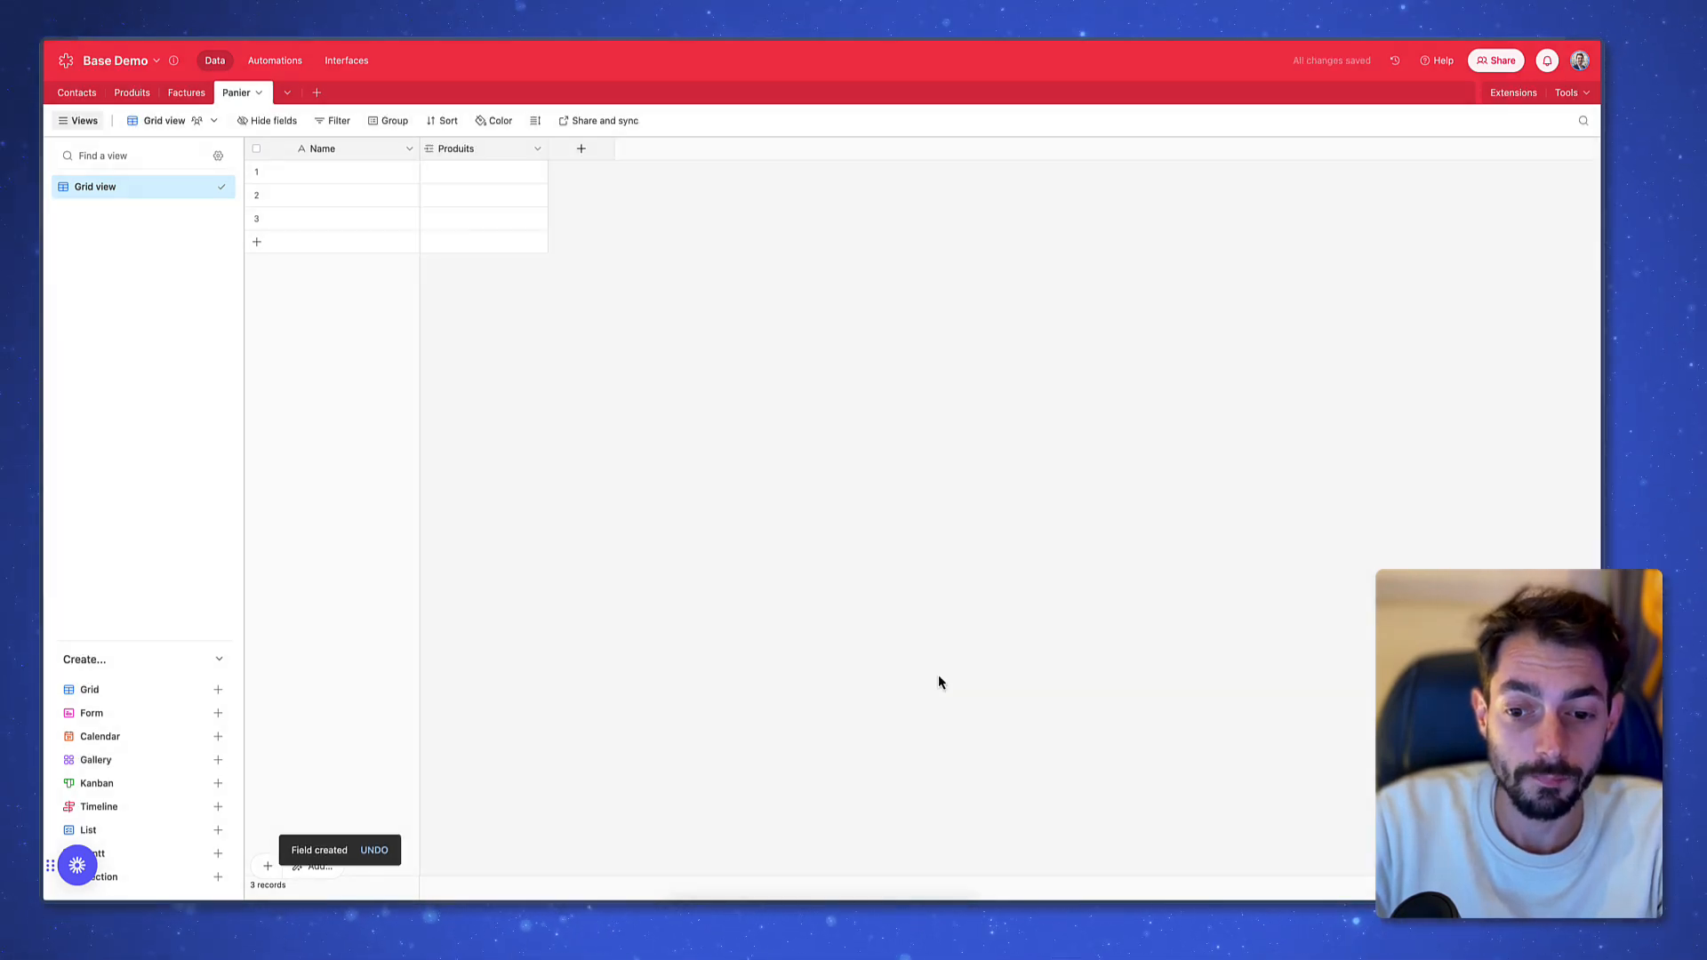
# Add a Contacts link field, skip lookups, and move it left of Produits
pyautogui.click(596, 156)
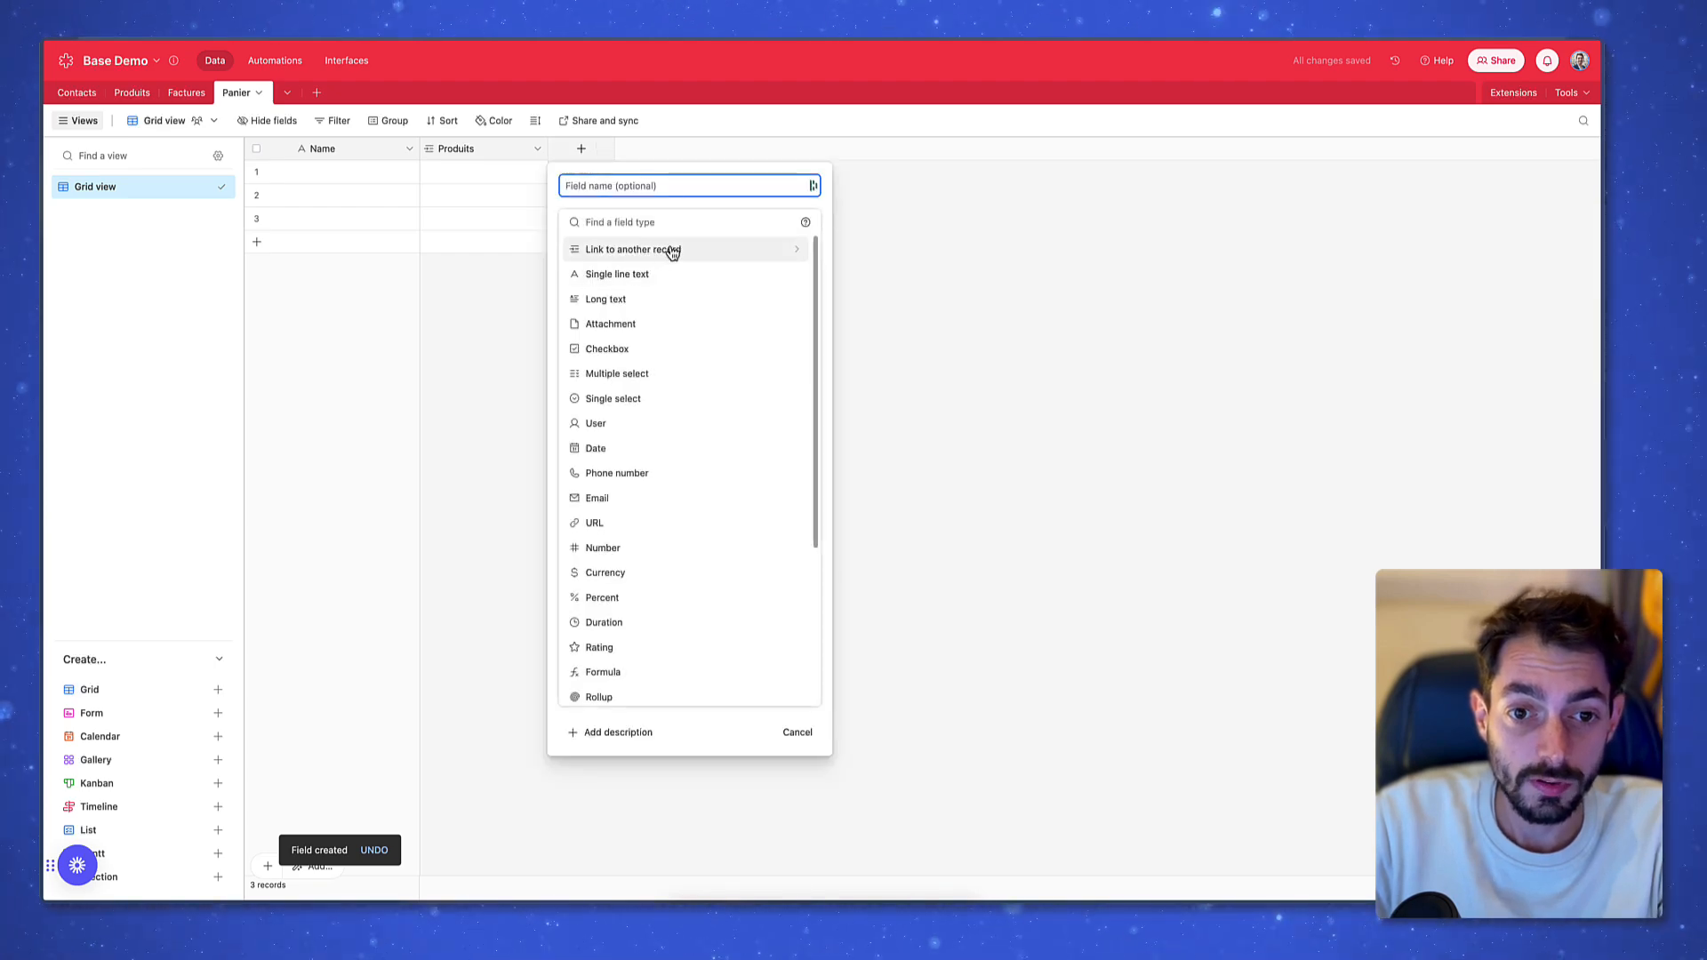
pyautogui.click(672, 251)
pyautogui.click(644, 250)
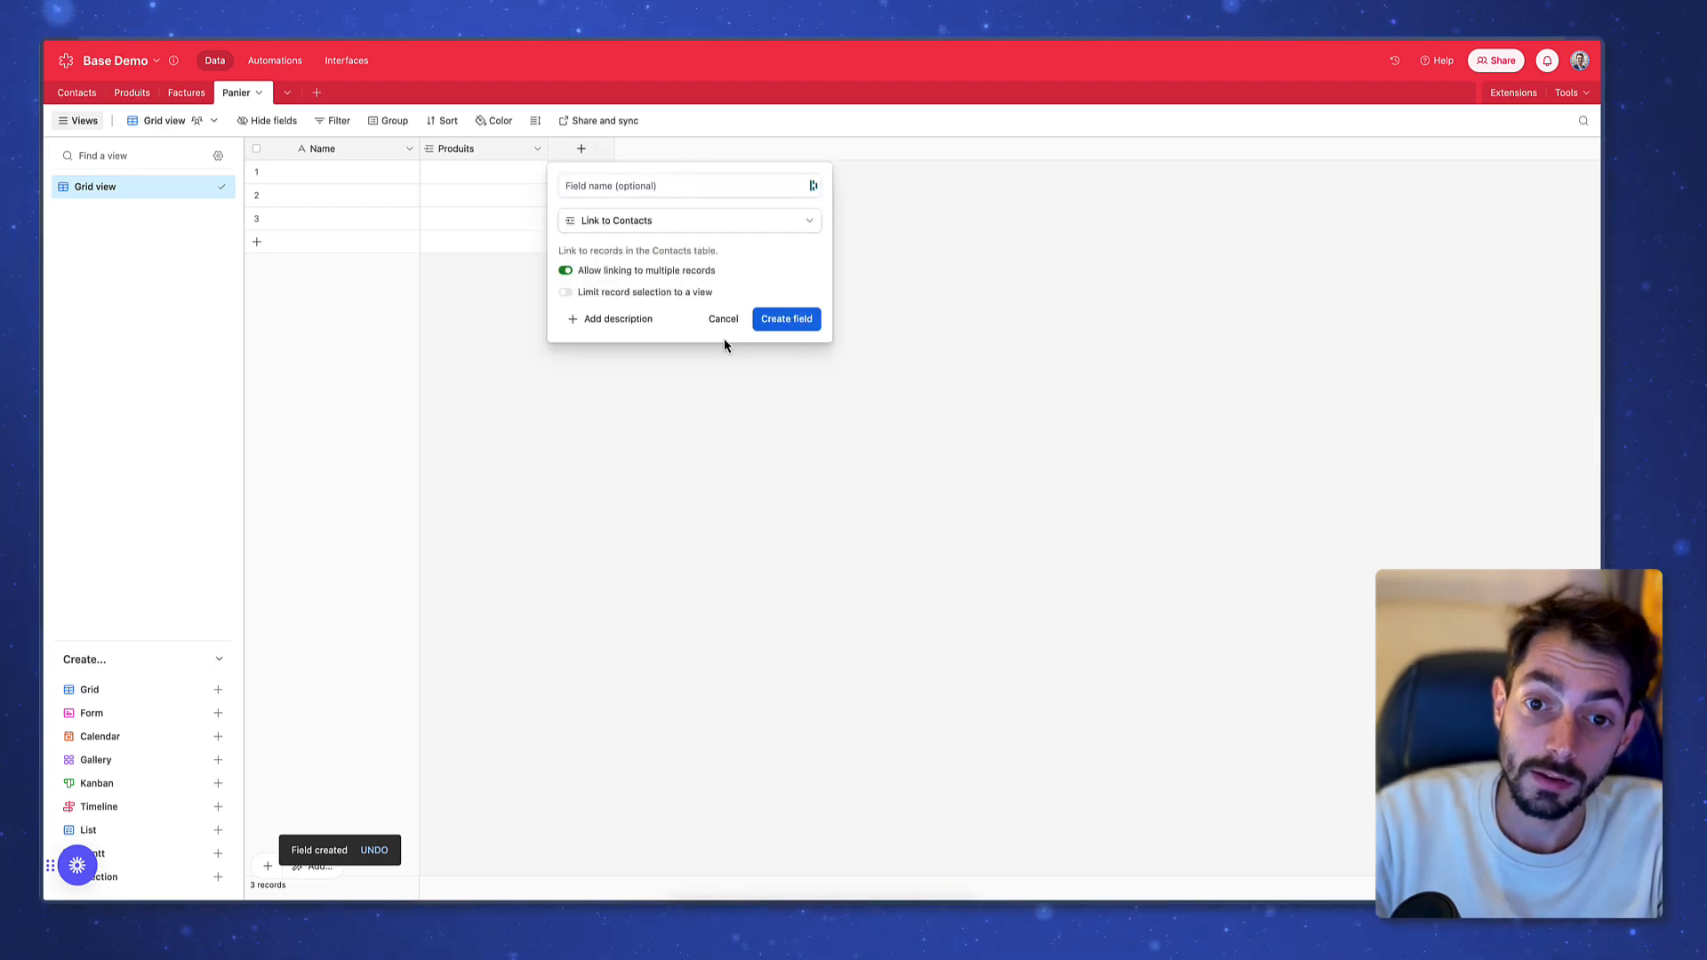
pyautogui.click(787, 321)
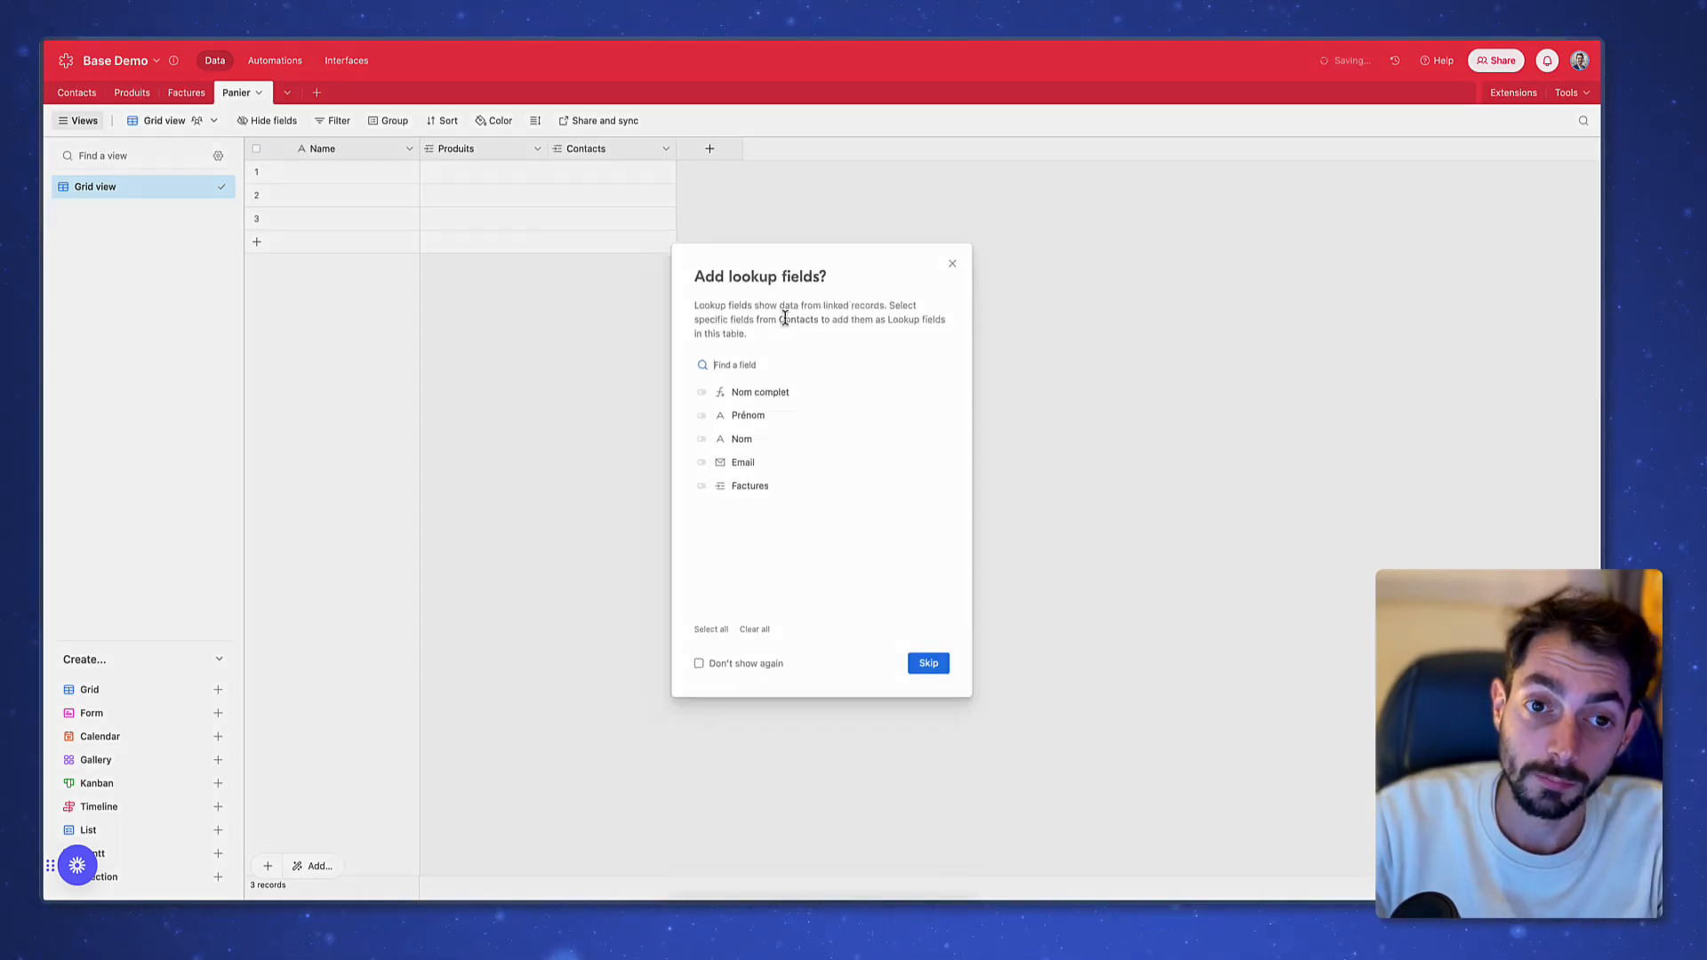
pyautogui.click(932, 667)
pyautogui.moveTo(625, 149); pyautogui.dragTo(409, 153)
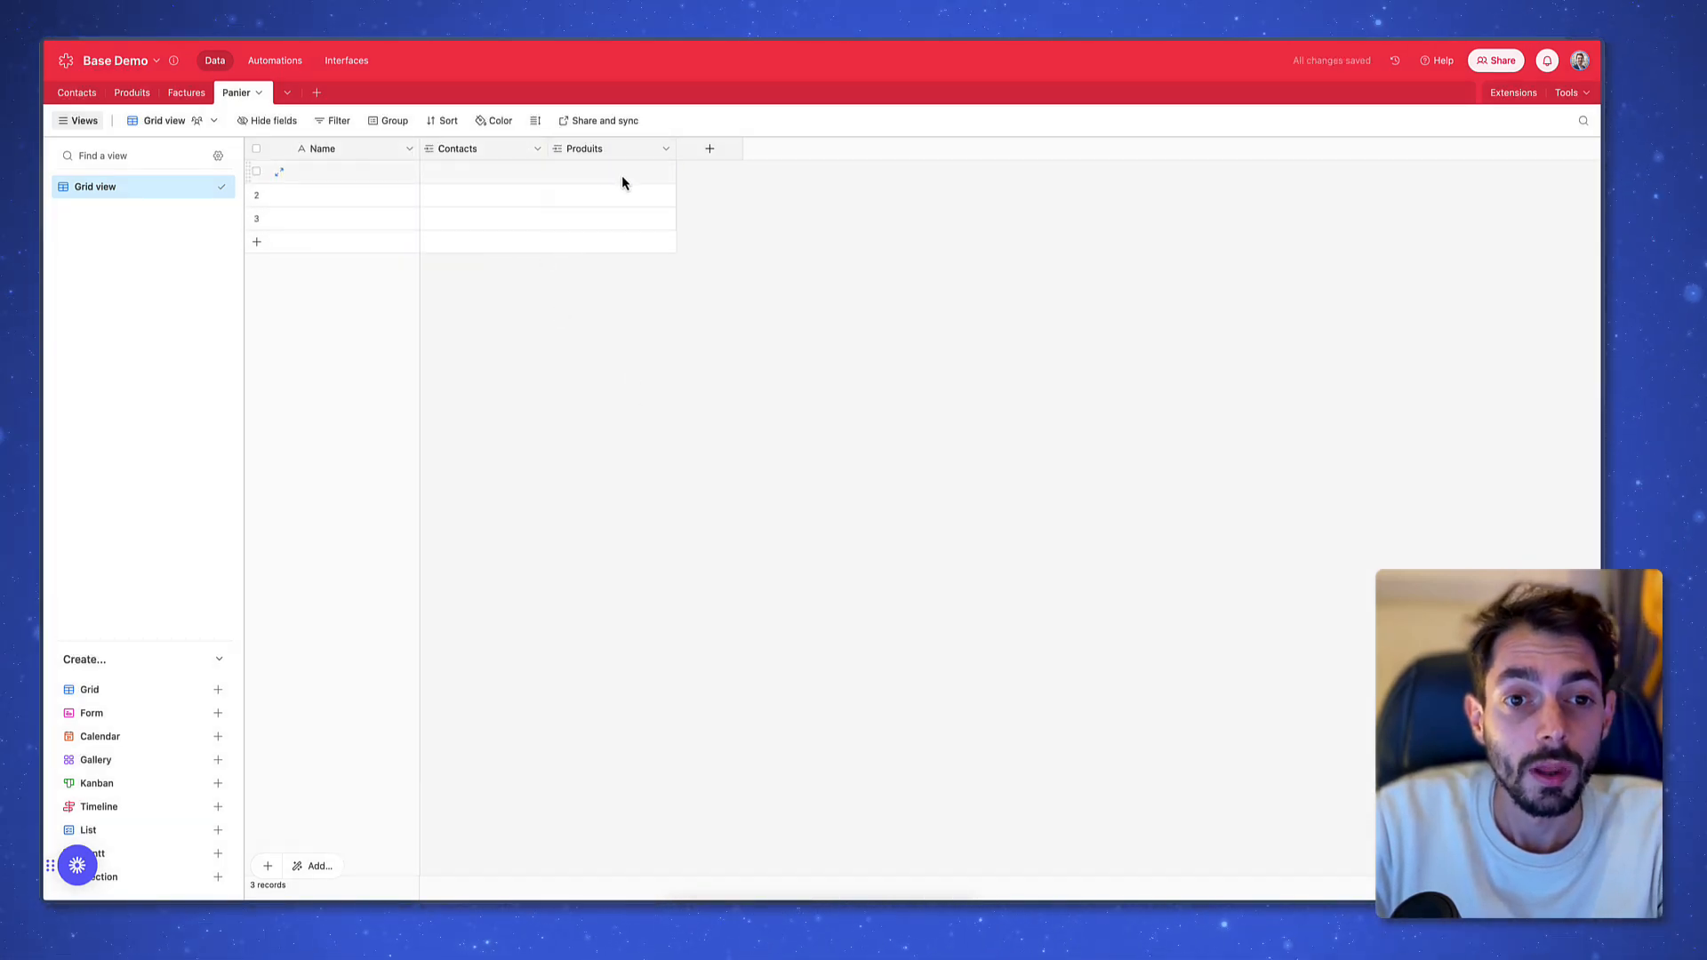
# Search and pick the first basket's contact, then link Produit 1 in its Produits cell
pyautogui.click(496, 174)
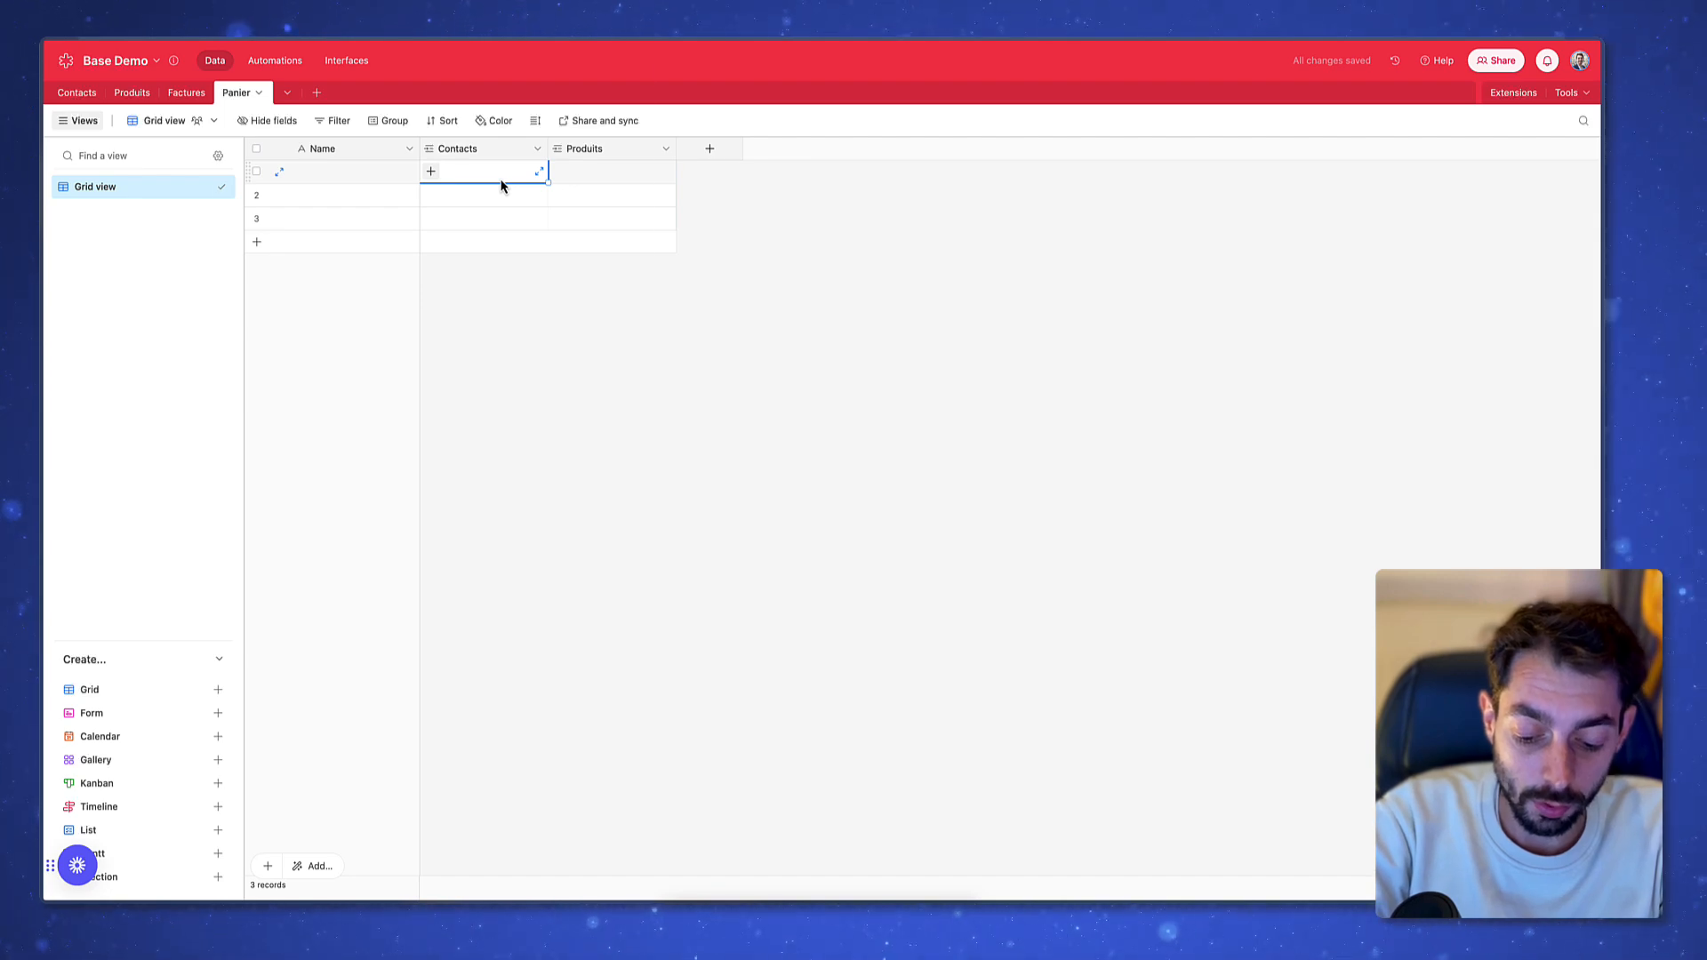
pyautogui.write('joh')
pyautogui.press('Return')
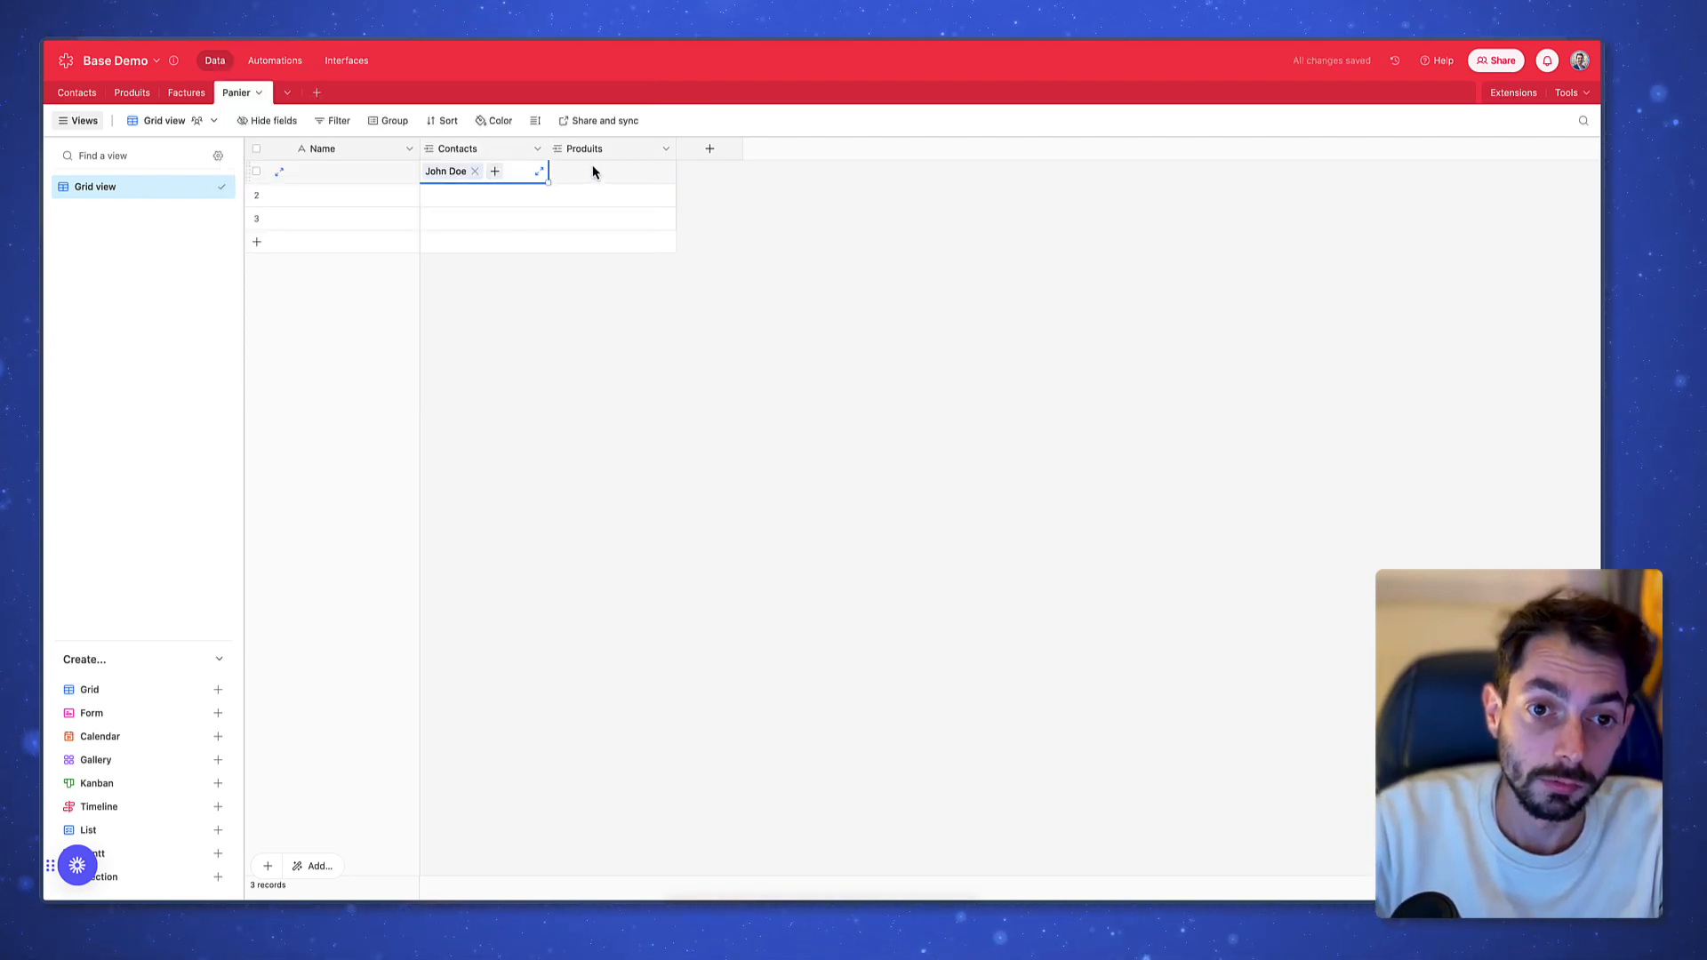
pyautogui.click(568, 174)
pyautogui.click(560, 171)
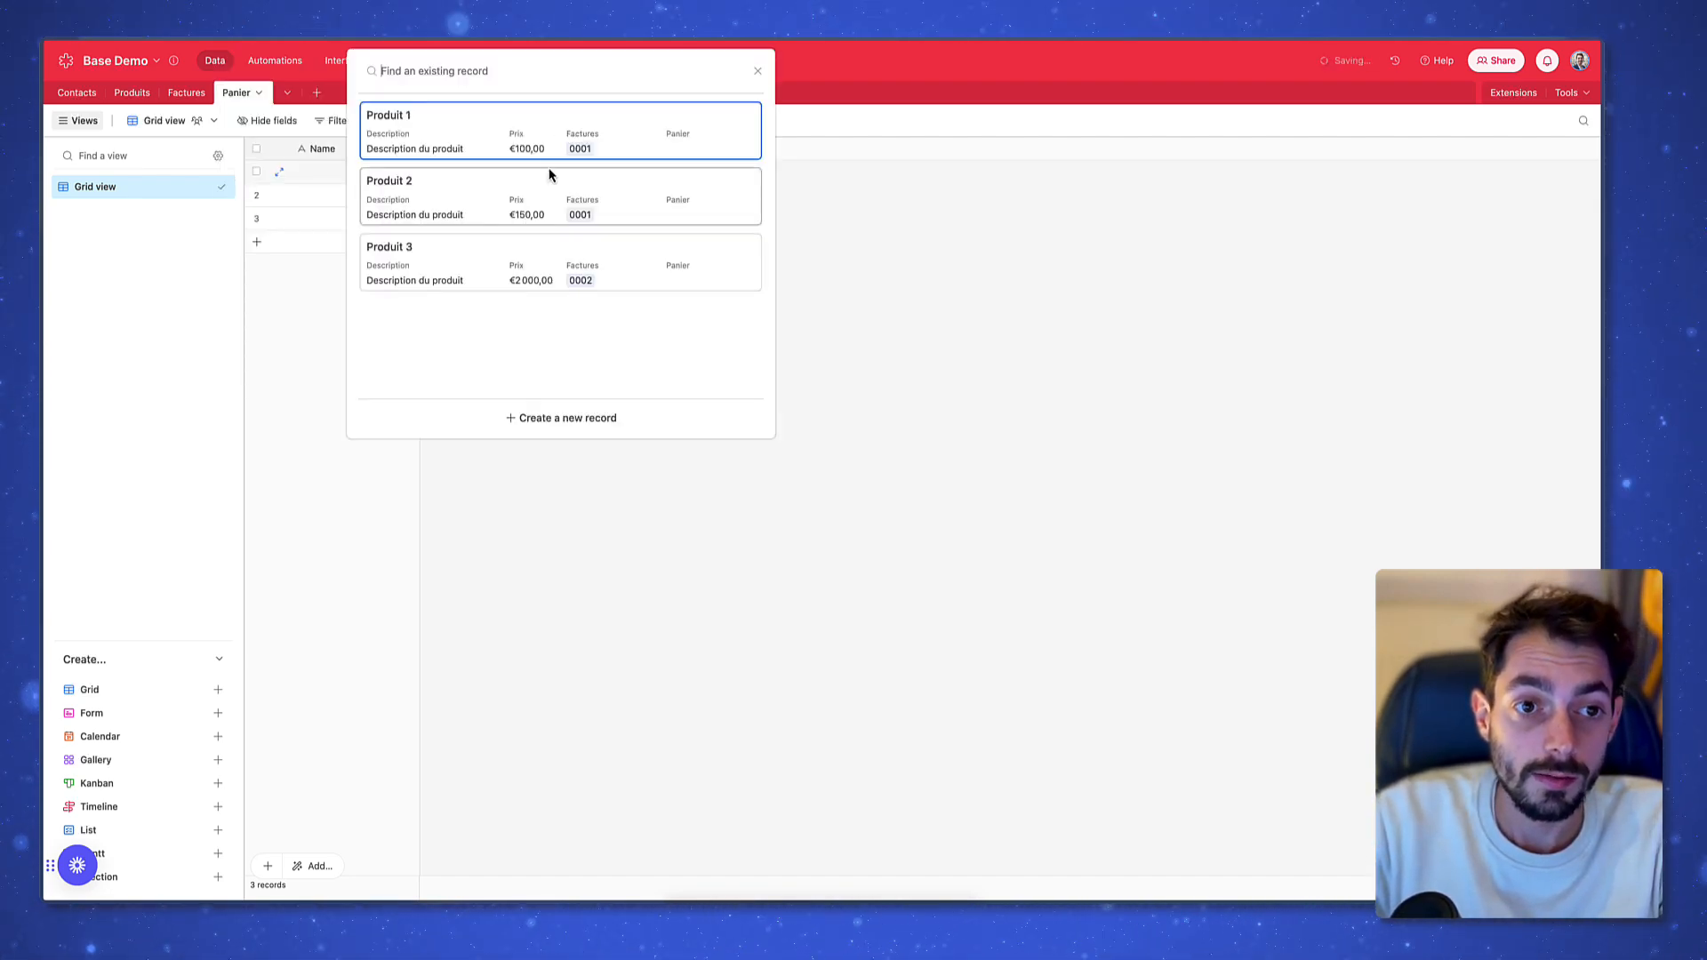
pyautogui.click(506, 134)
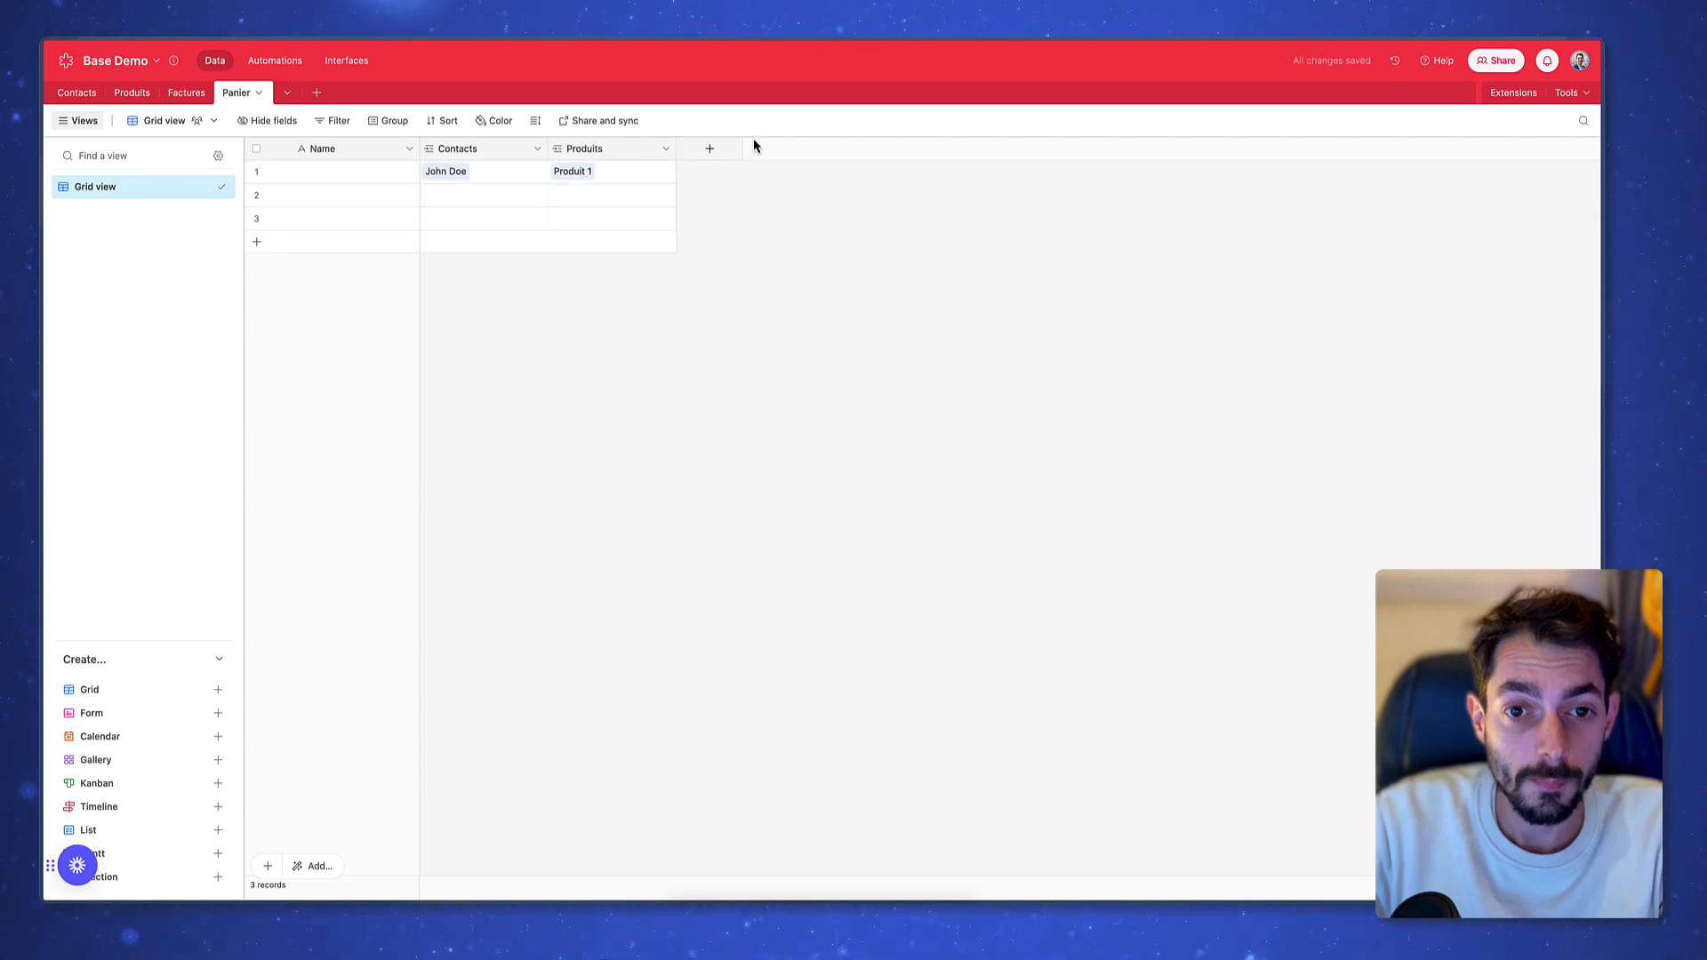
# Create a Quantité Number field with 0 decimal places in Panier
pyautogui.click(710, 153)
pyautogui.write('Quz')
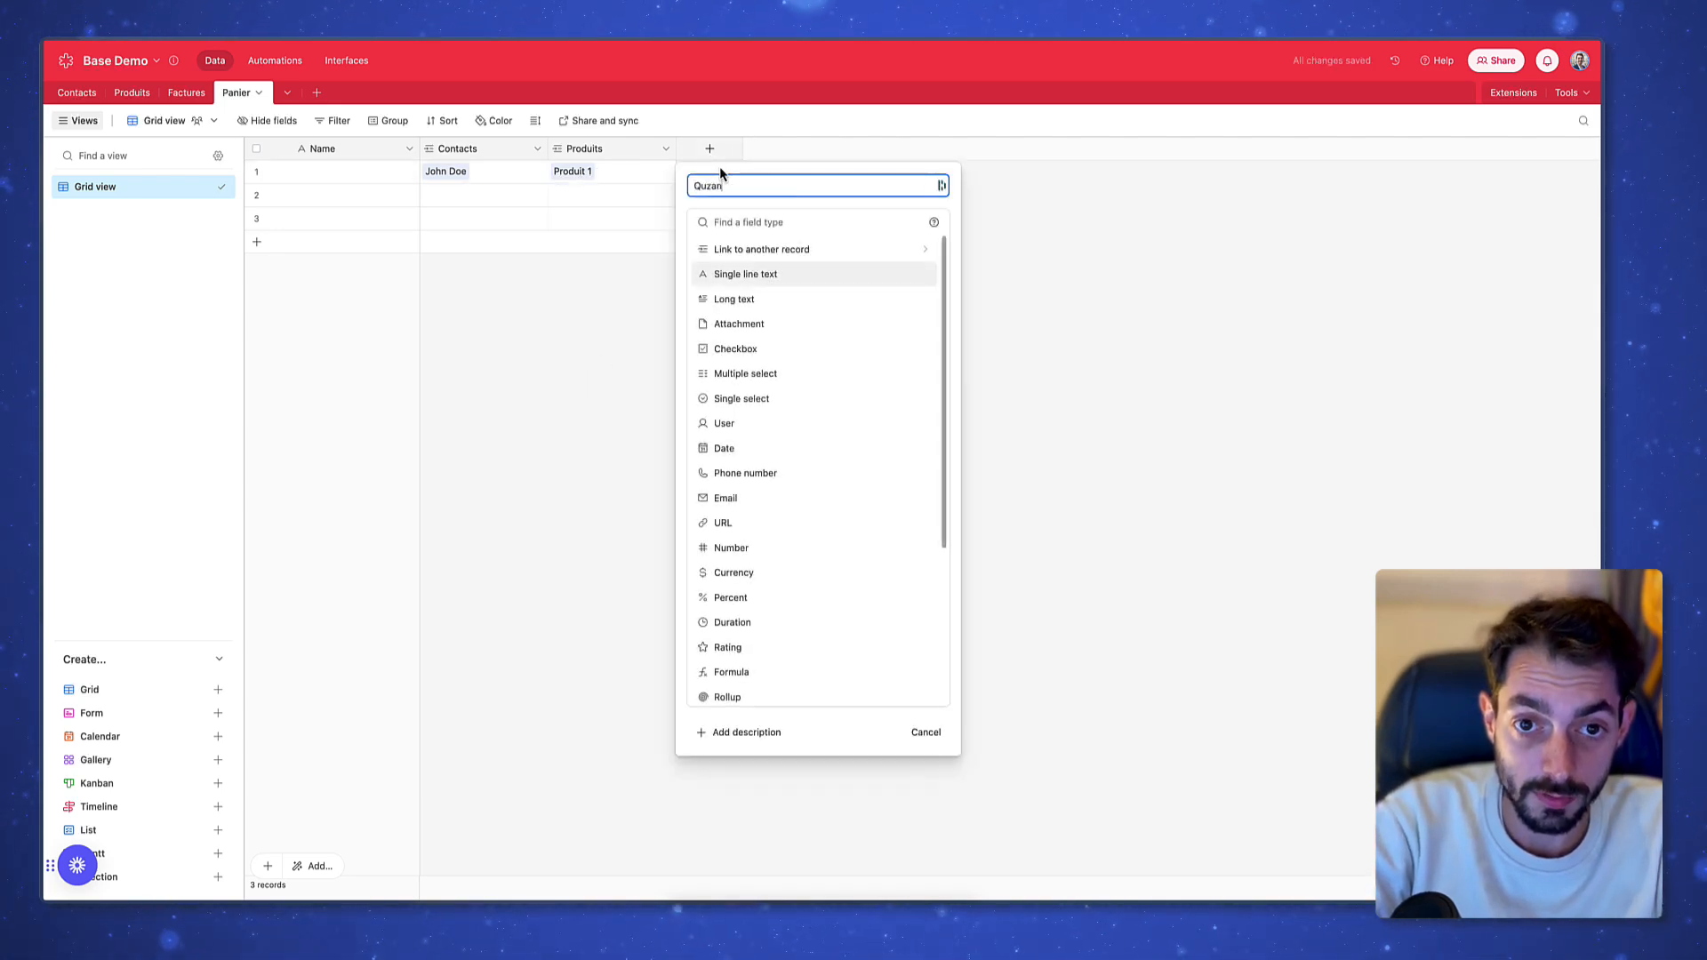
pyautogui.press('BackSpace')
pyautogui.write('anti')
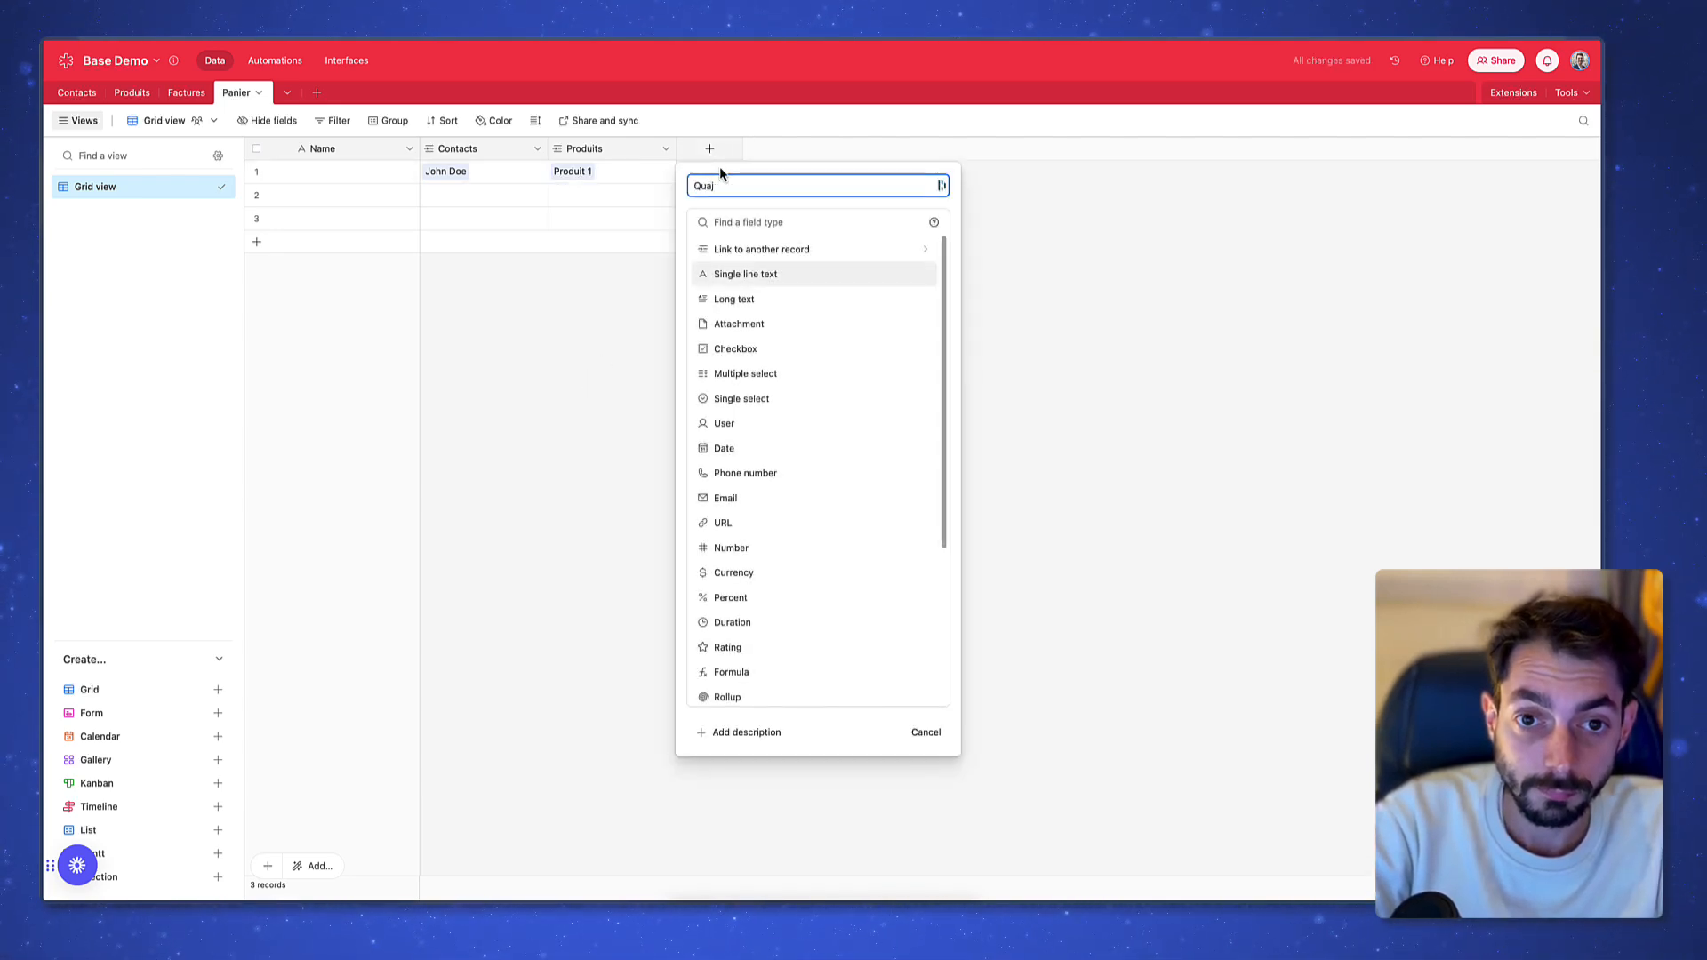
pyautogui.write('té')
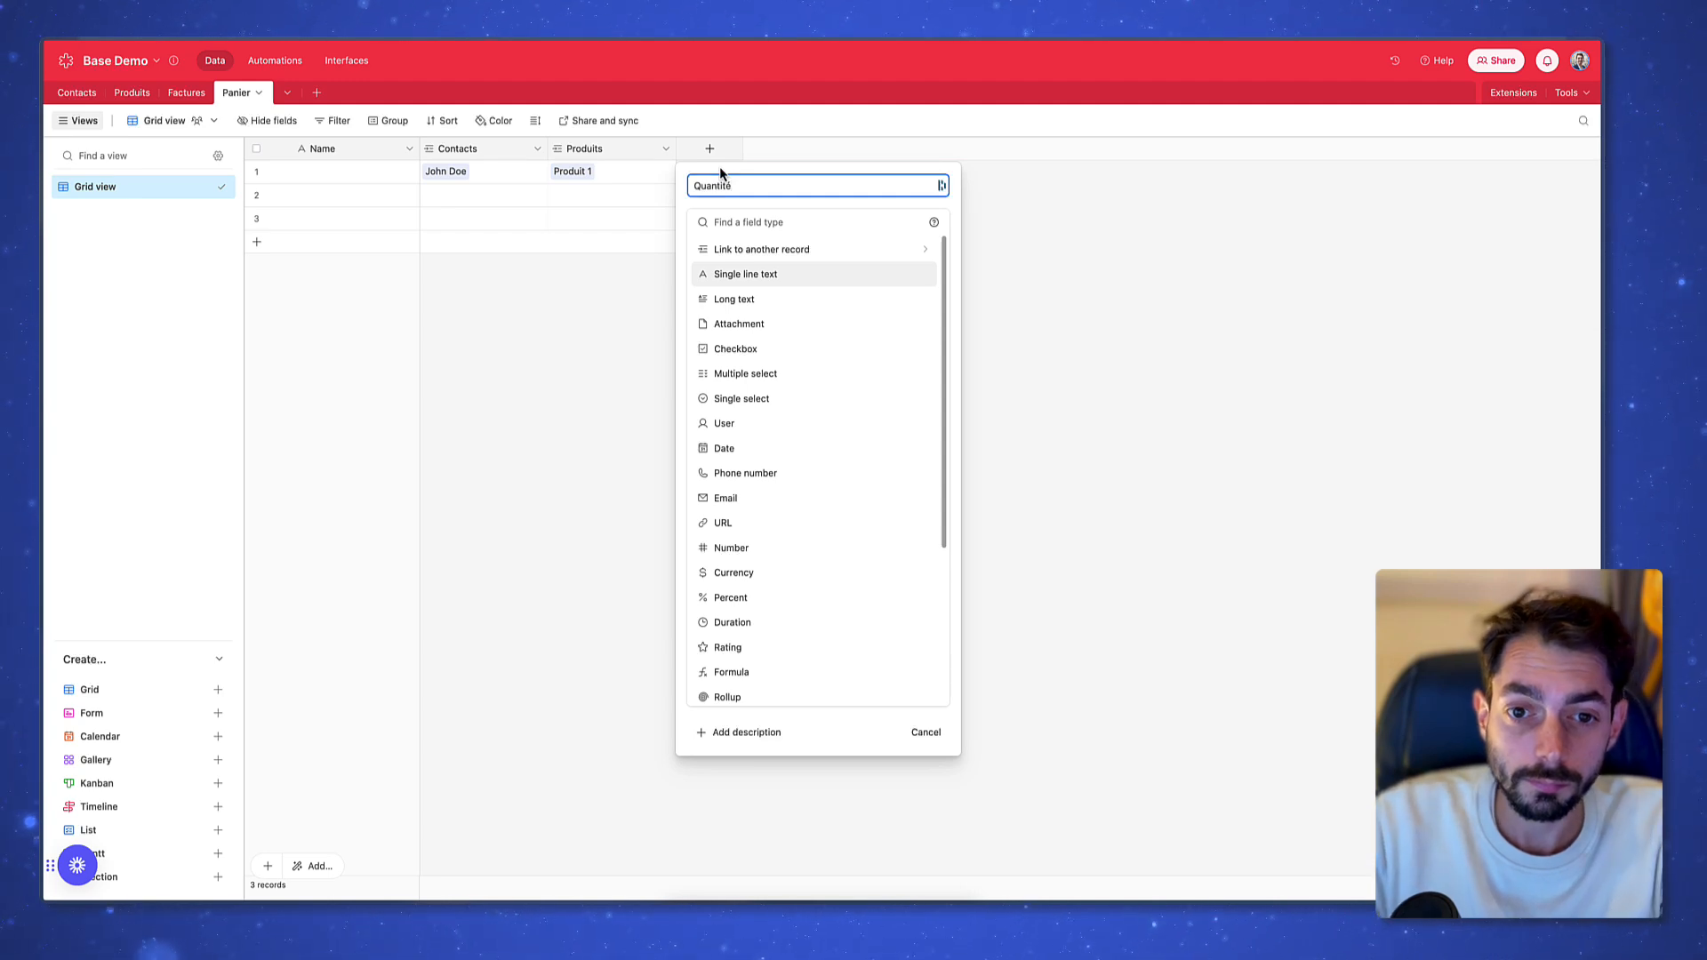
pyautogui.click(775, 549)
pyautogui.click(753, 390)
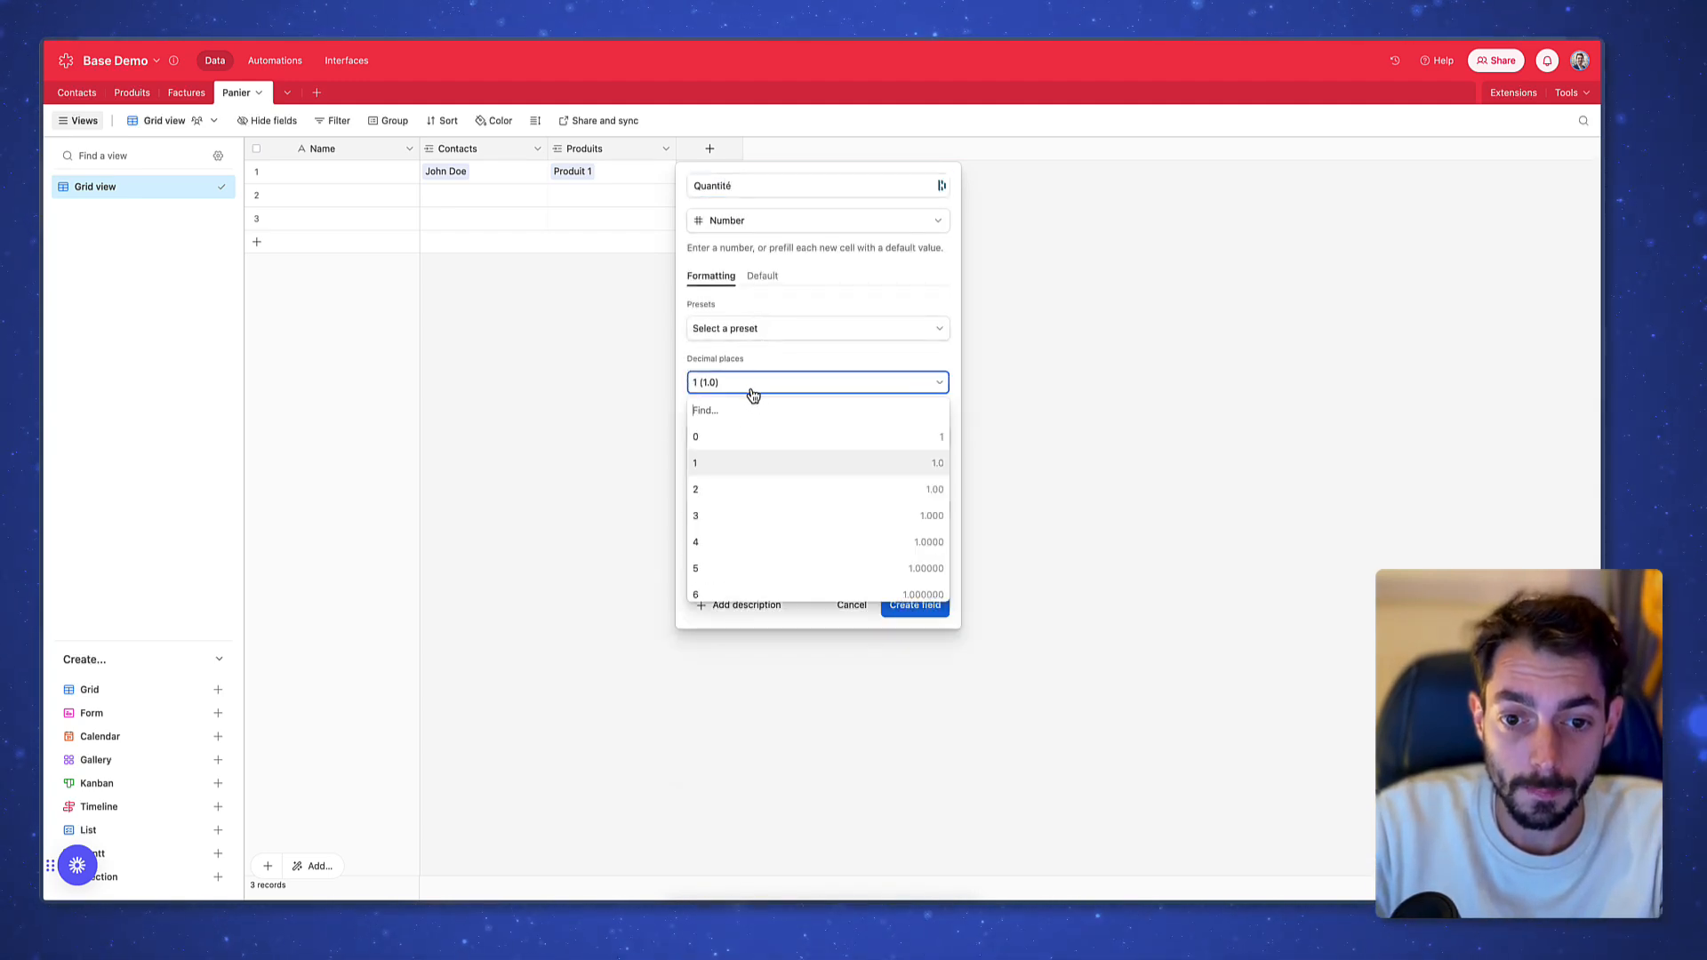
pyautogui.click(735, 439)
pyautogui.click(909, 604)
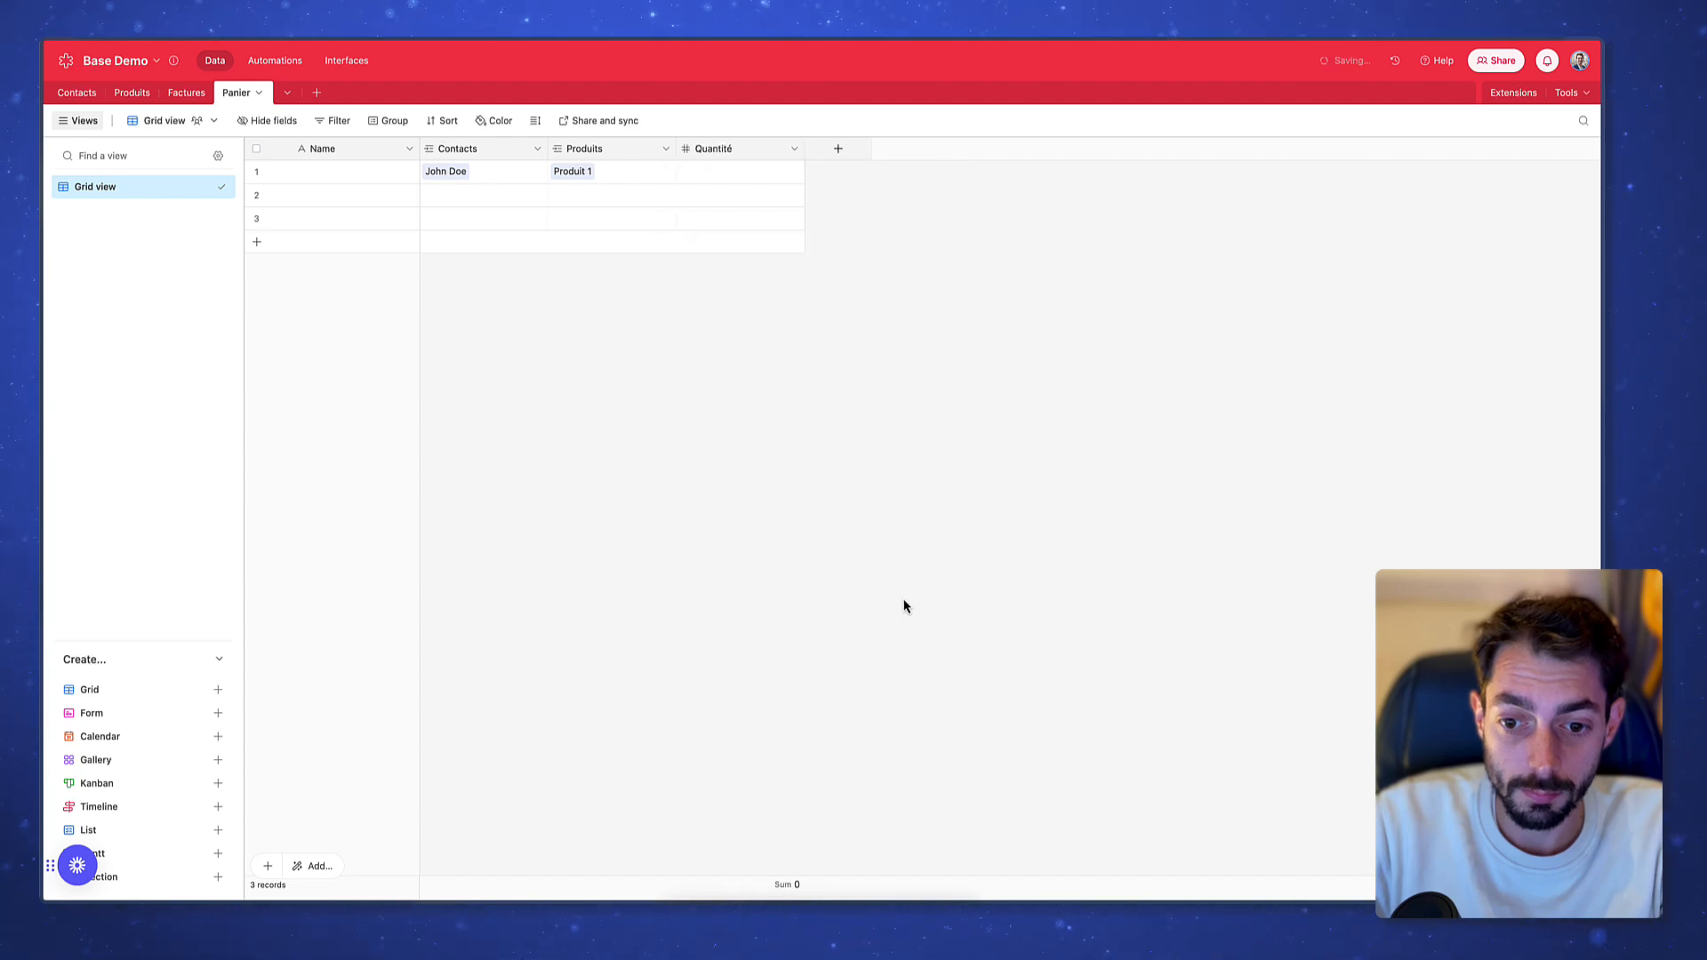
pyautogui.click(745, 182)
# Give basket 1 quantity 1, and fill basket 2 with a contact, Produit 2 and quantity 3
pyautogui.write('1')
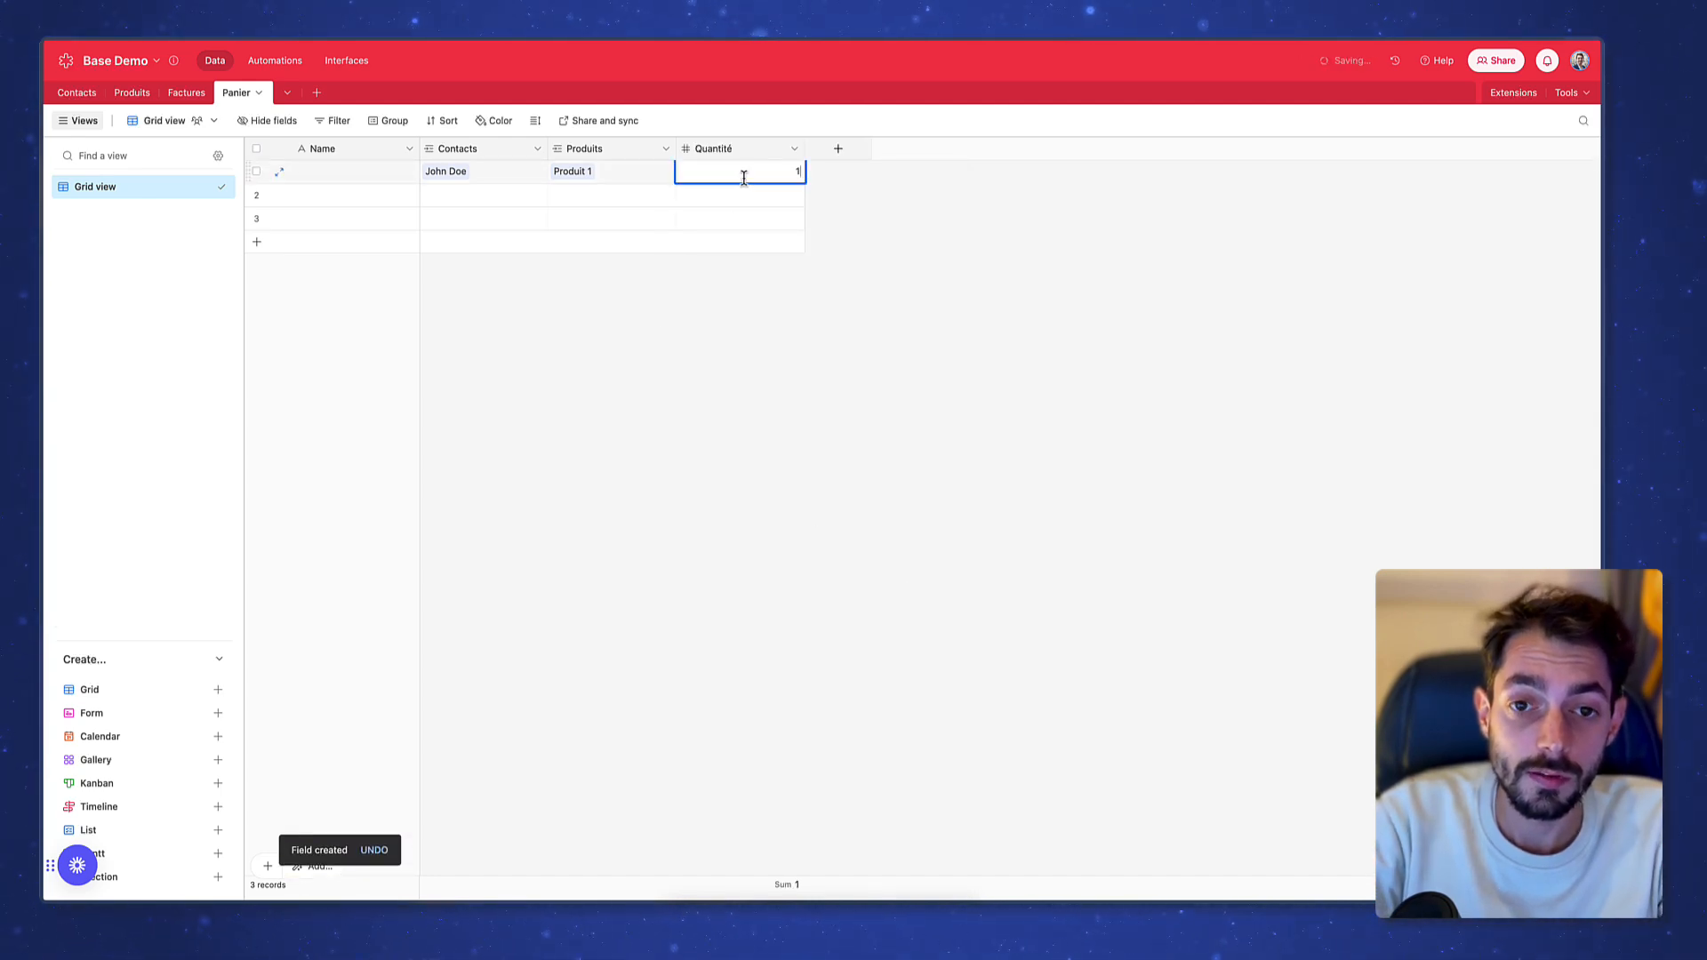
pyautogui.press('Return')
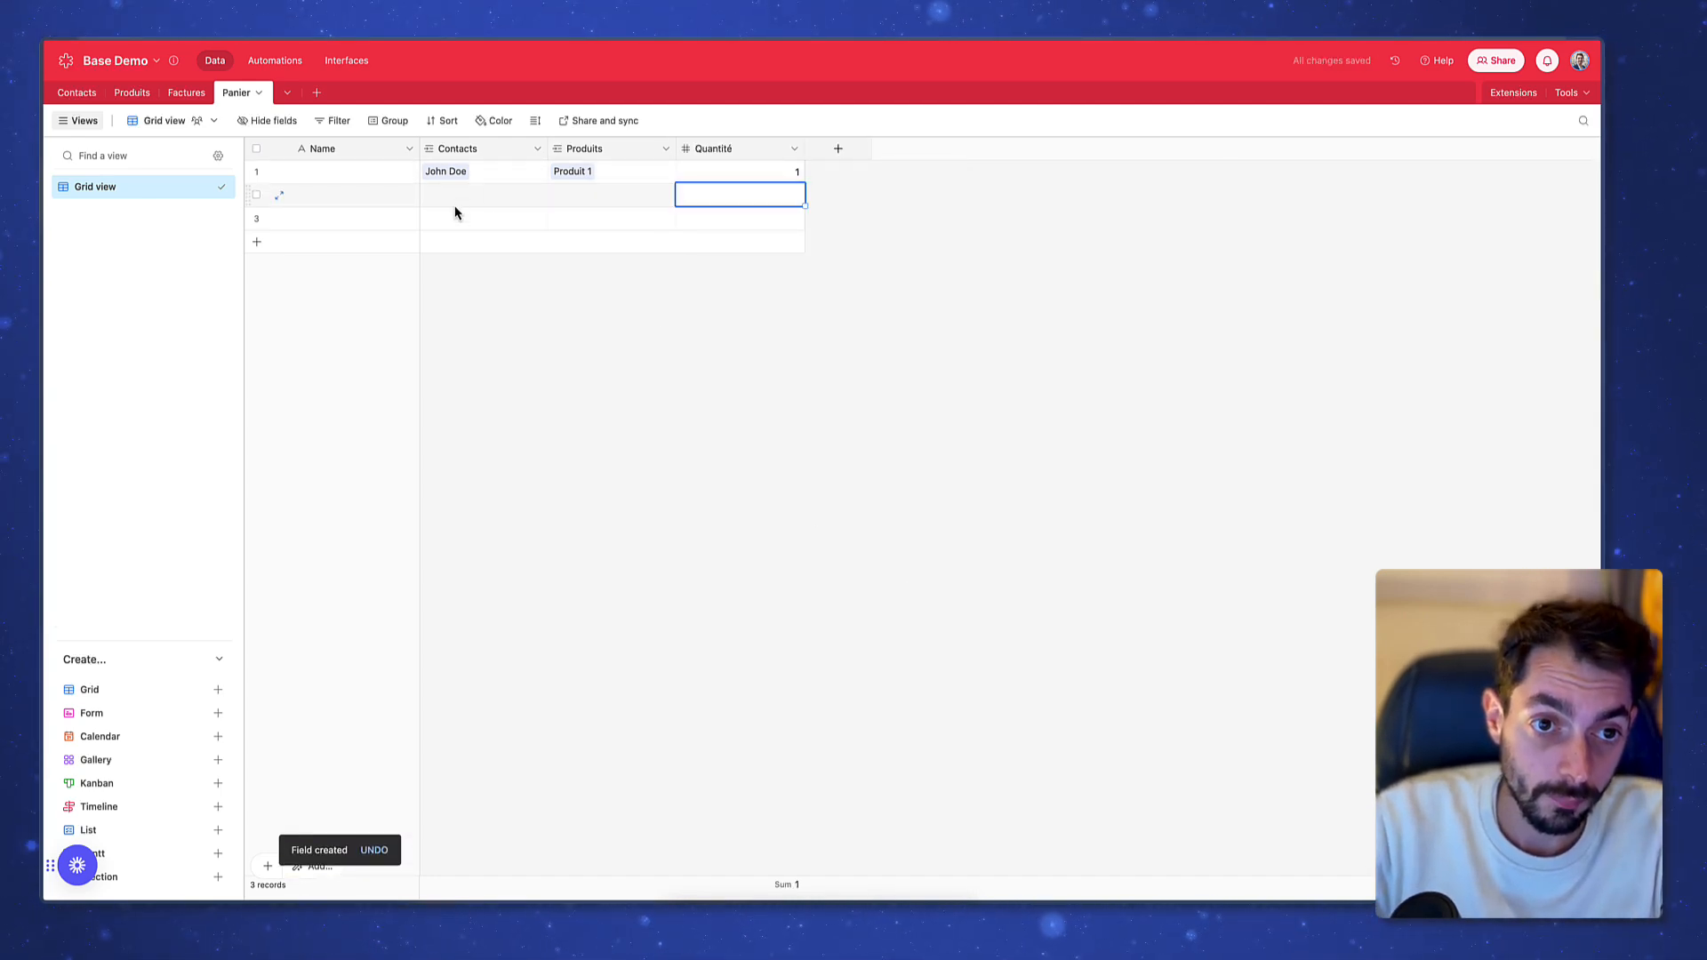
pyautogui.click(493, 205)
pyautogui.press('Return')
pyautogui.write('jo')
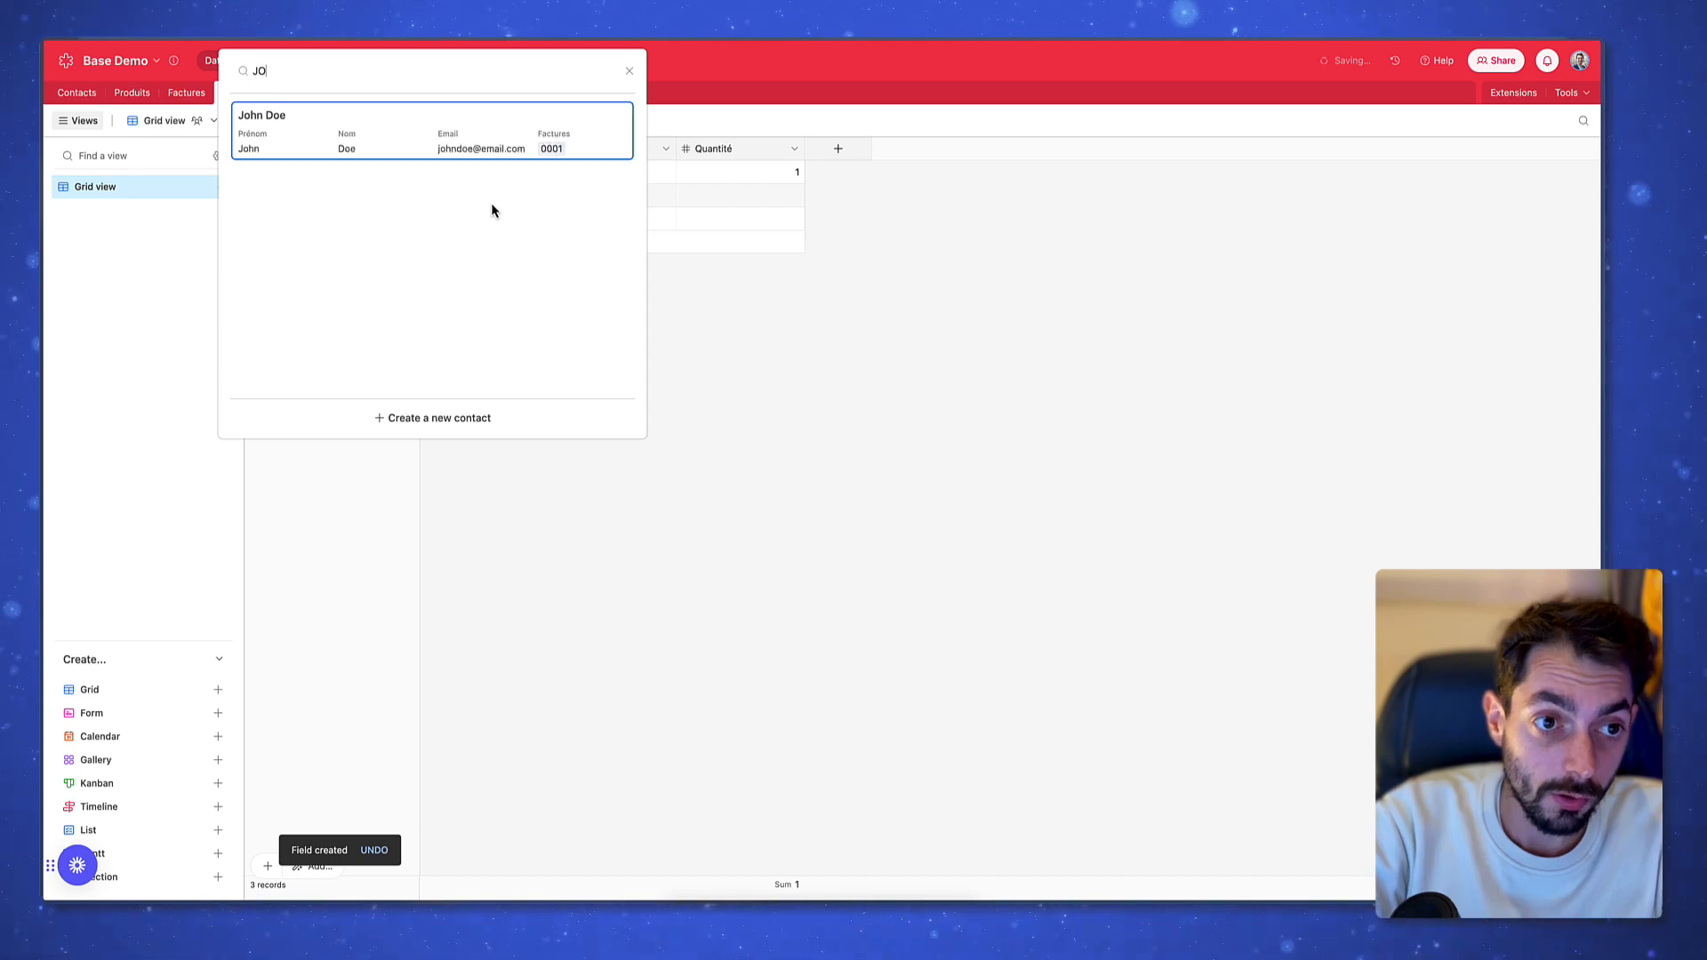
pyautogui.press('Return')
pyautogui.press('Right')
pyautogui.press('Return')
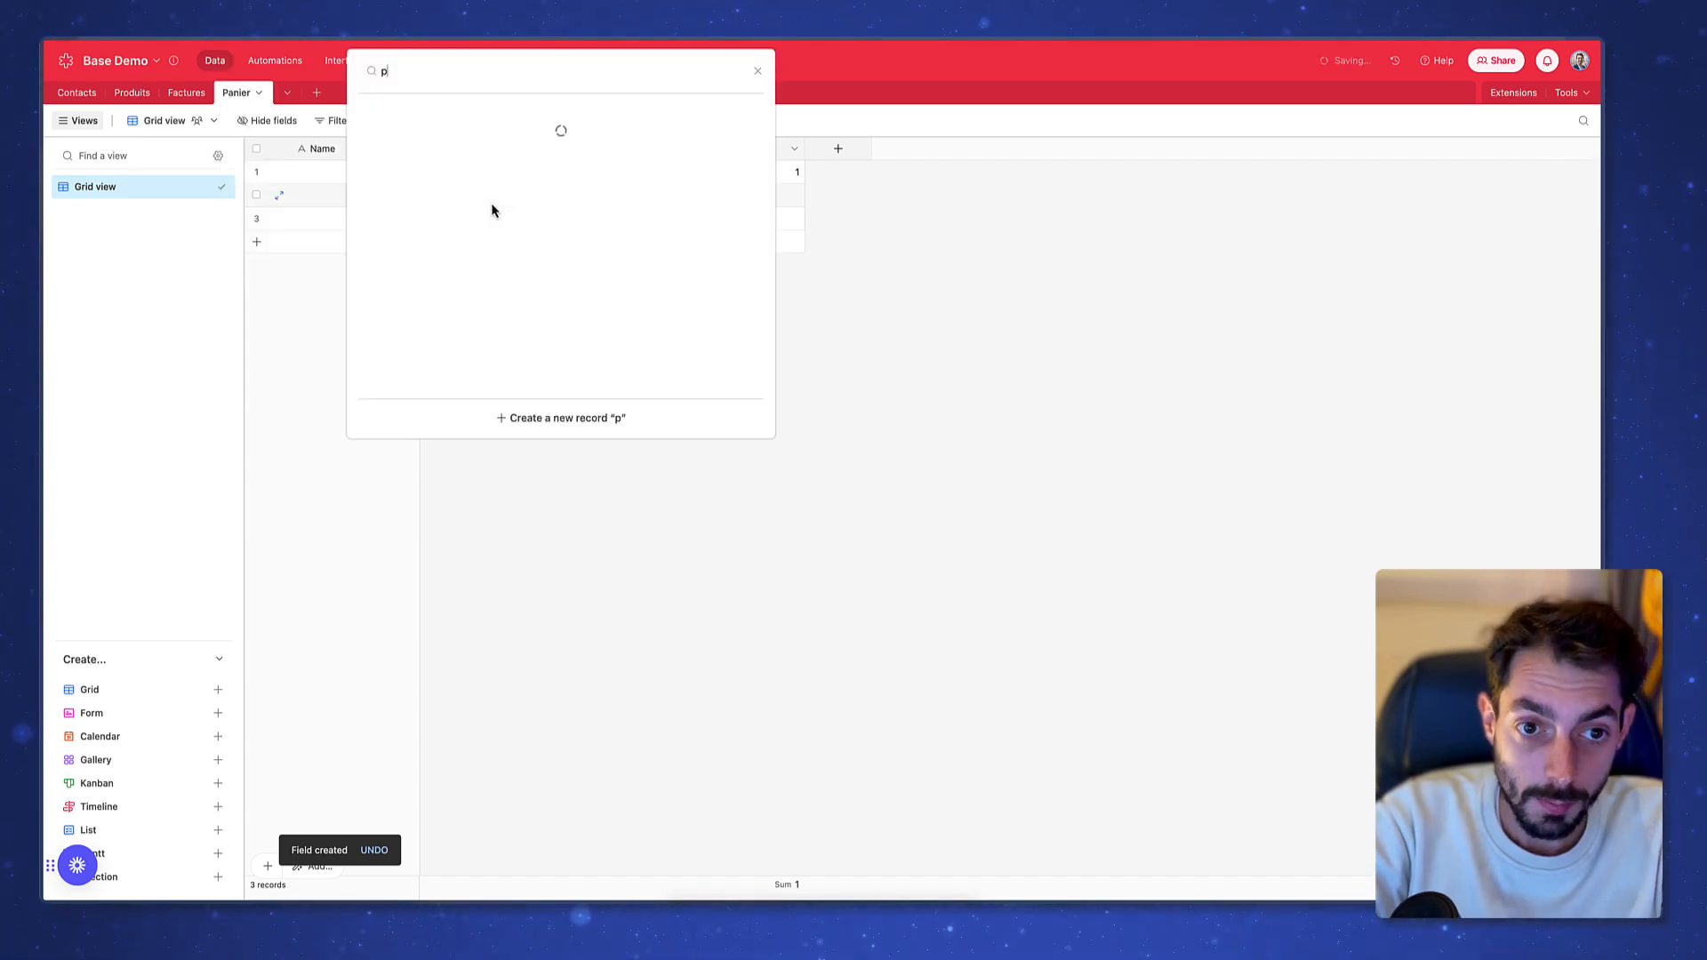
pyautogui.write('prod')
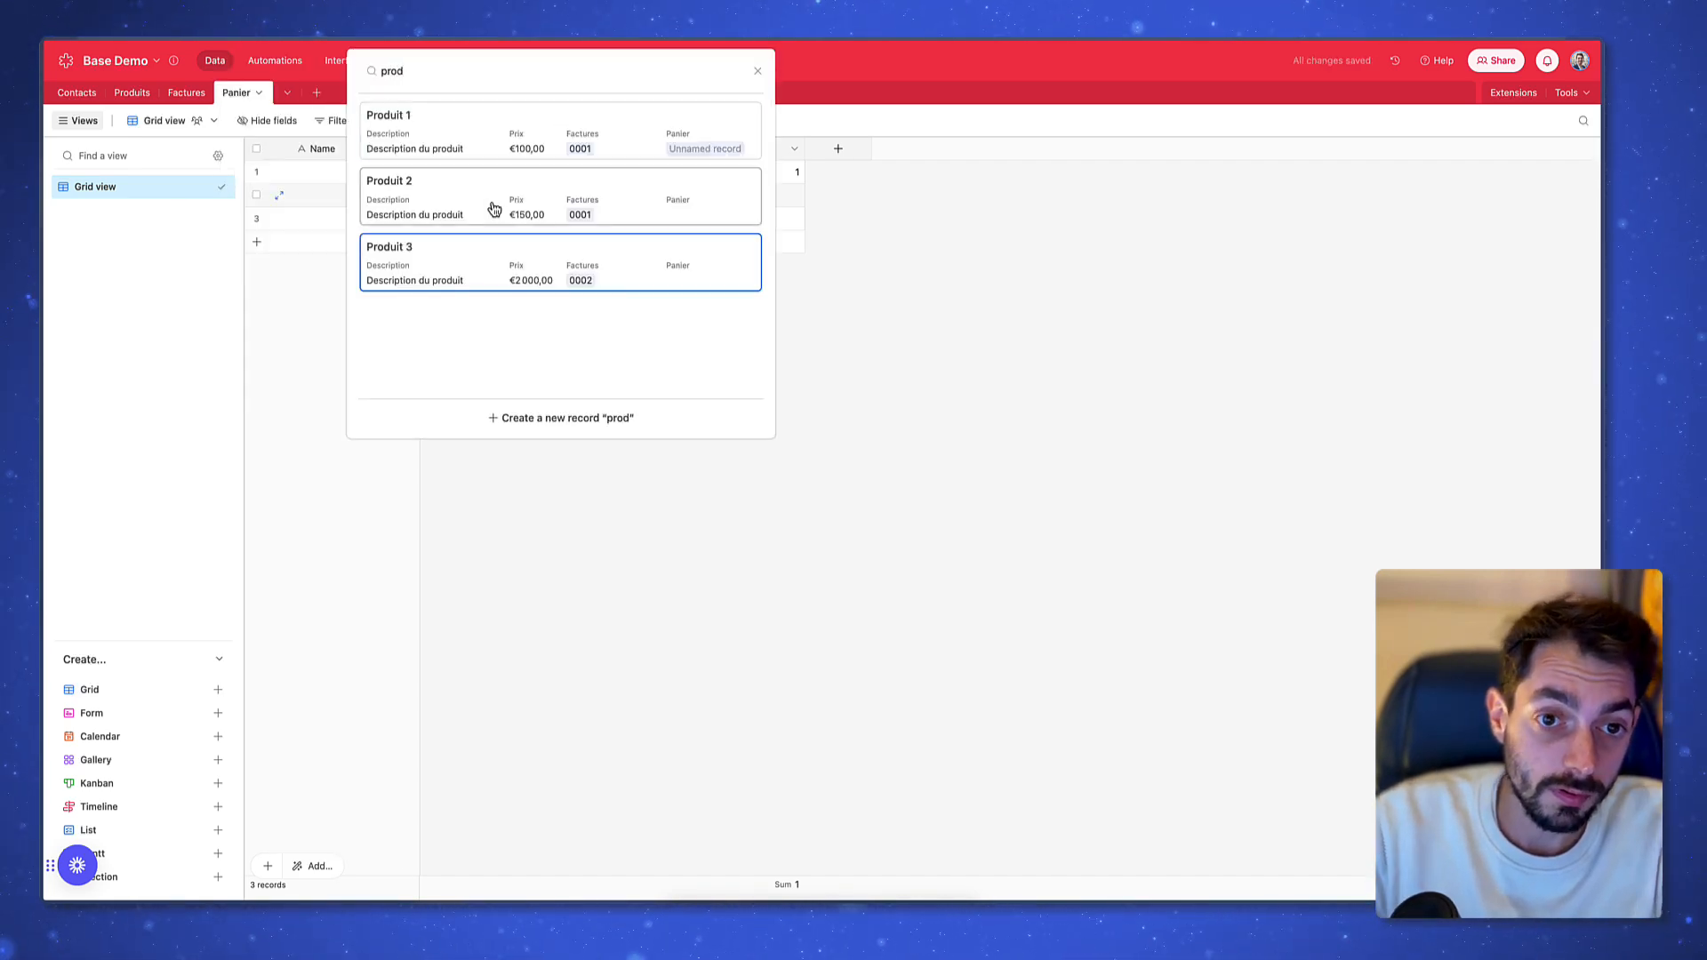
pyautogui.click(495, 212)
pyautogui.click(754, 192)
pyautogui.write('3')
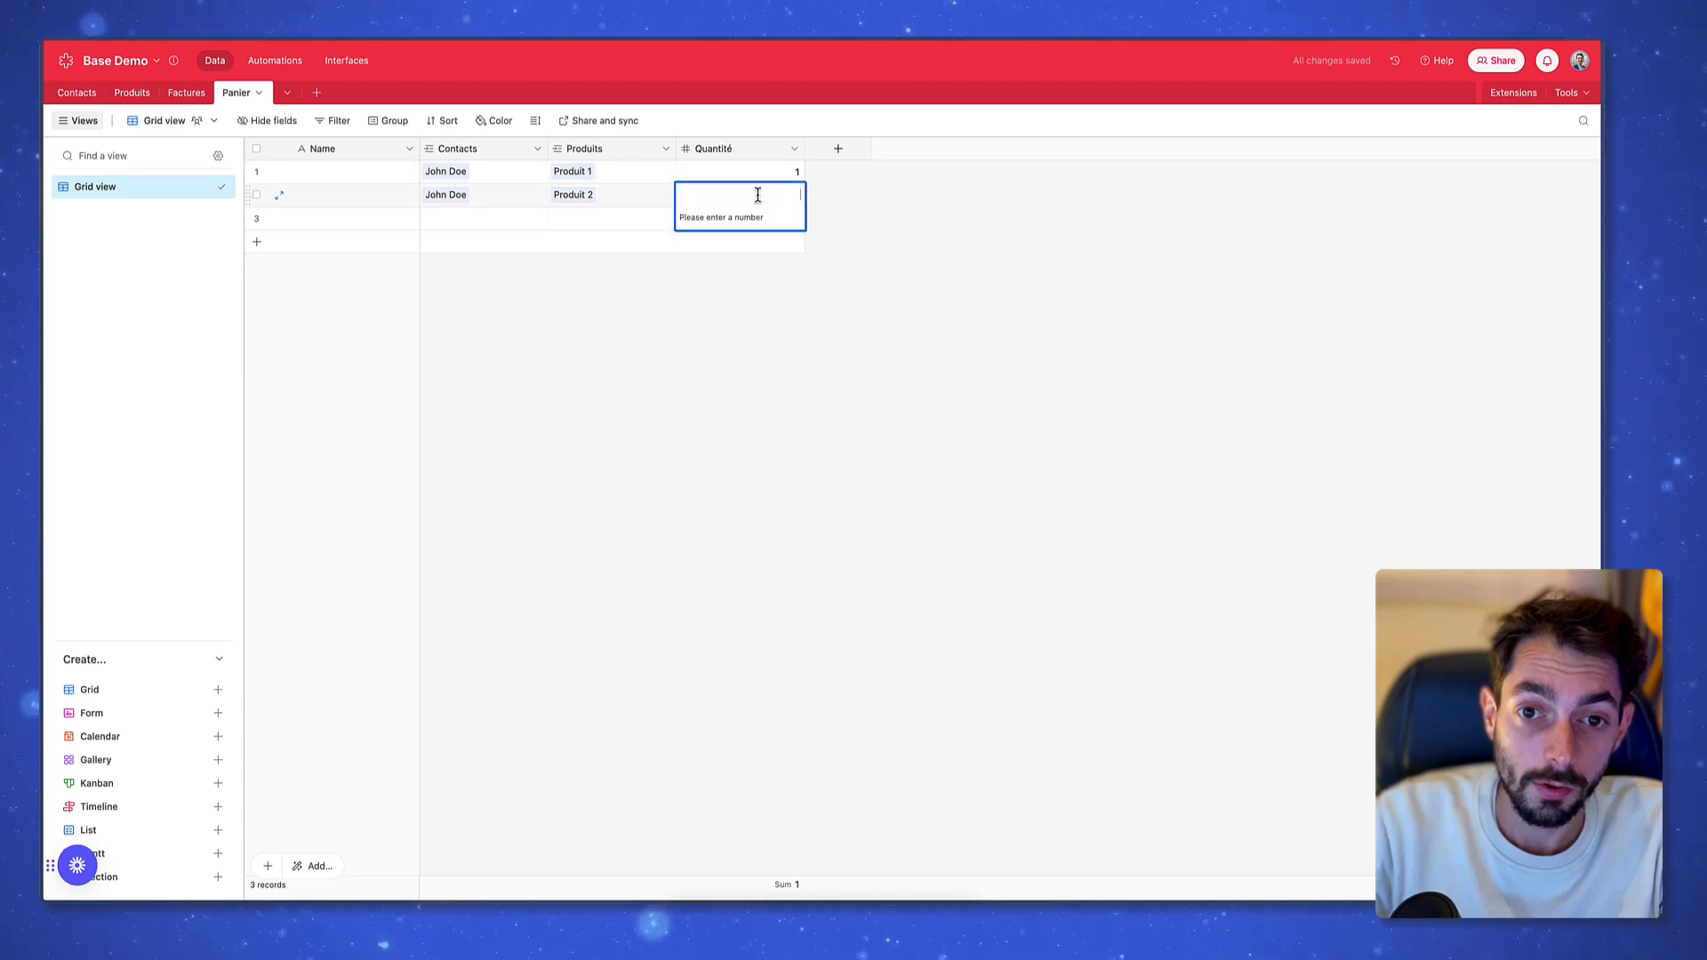
pyautogui.press('Return')
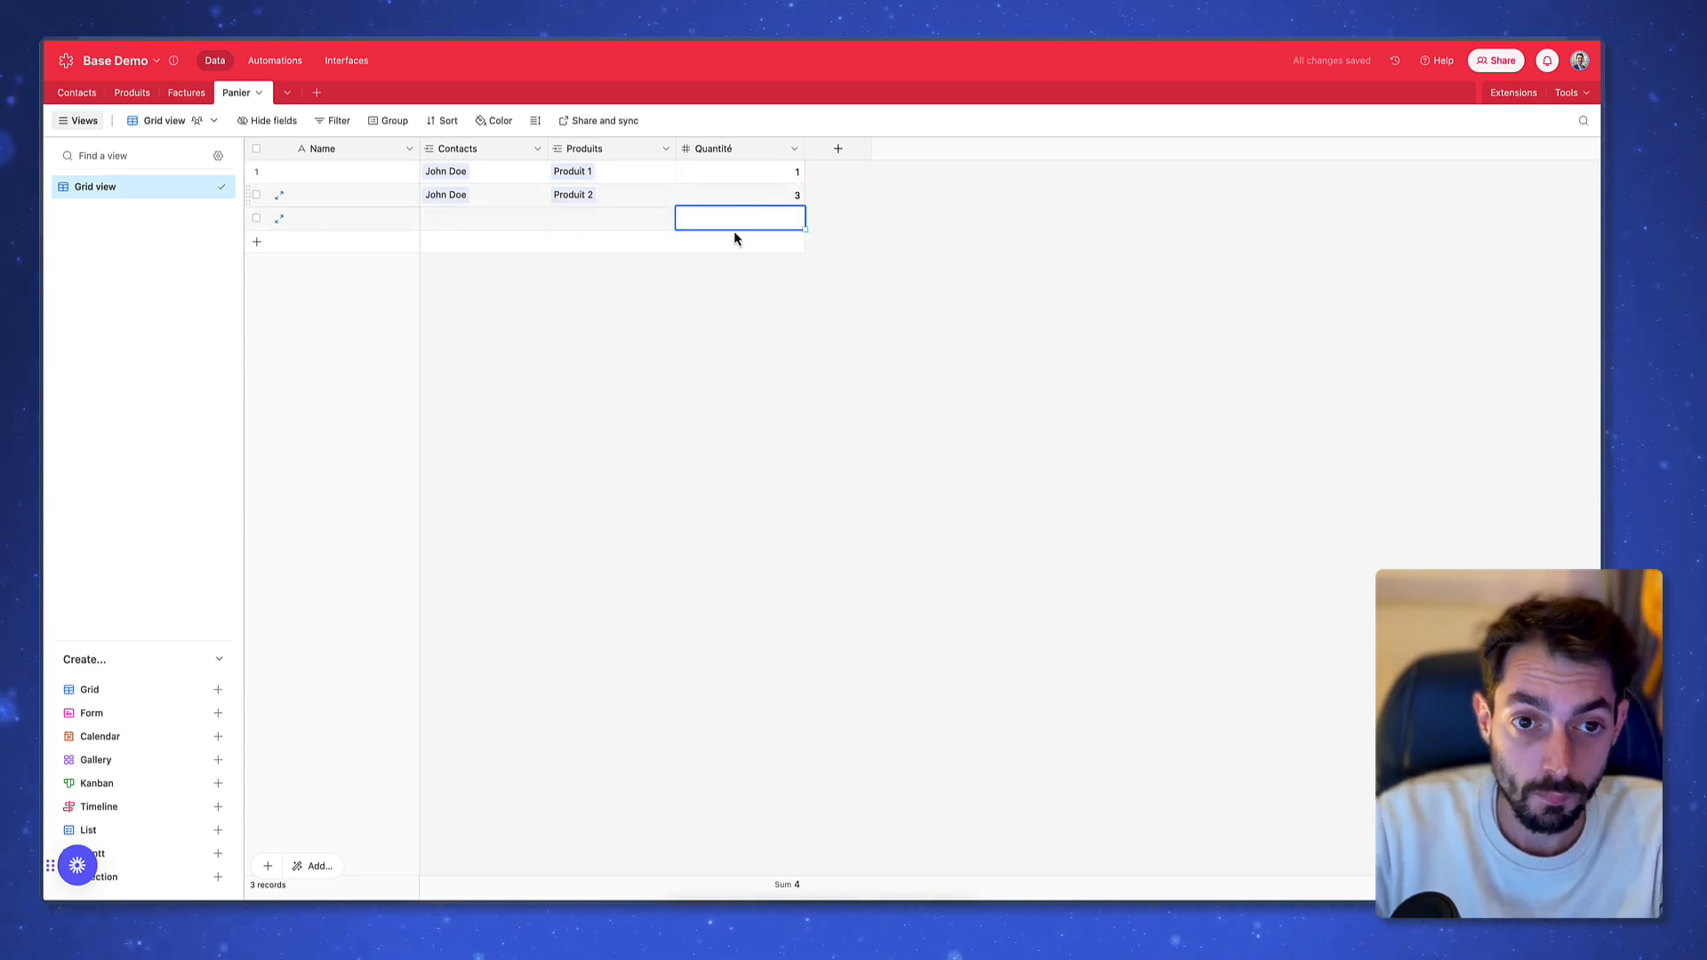
# Fill basket 3 with its contact, Produit 3 and quantity 1
pyautogui.click(497, 224)
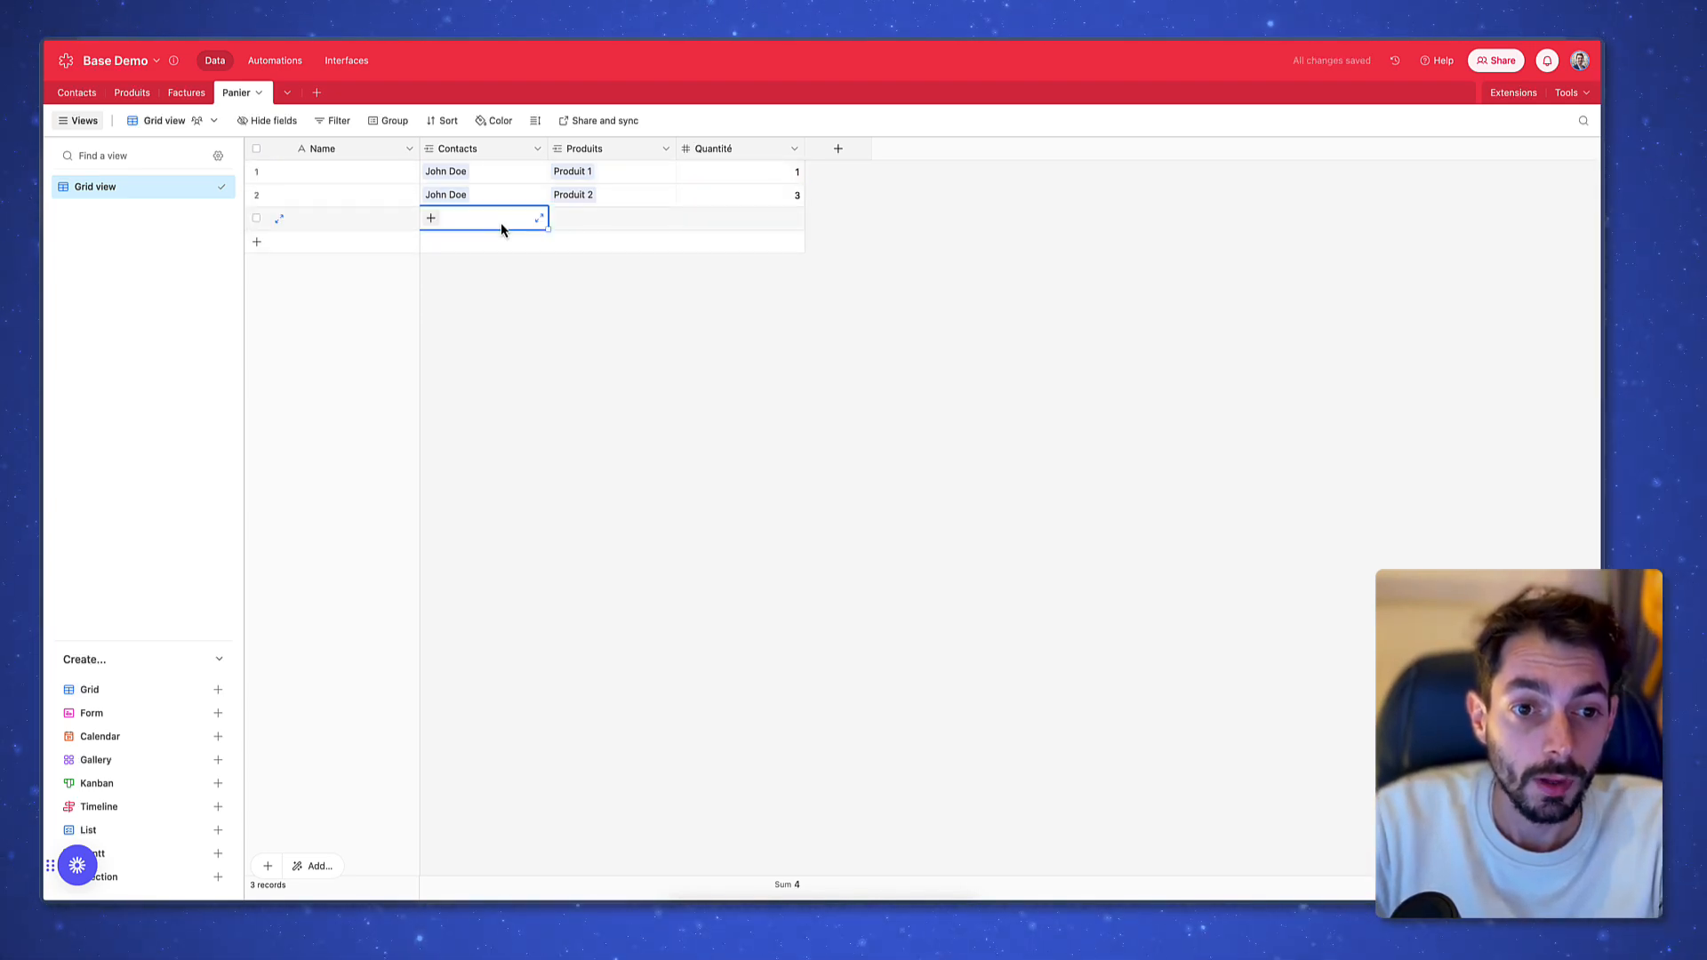
pyautogui.write('jan')
pyautogui.press('Return')
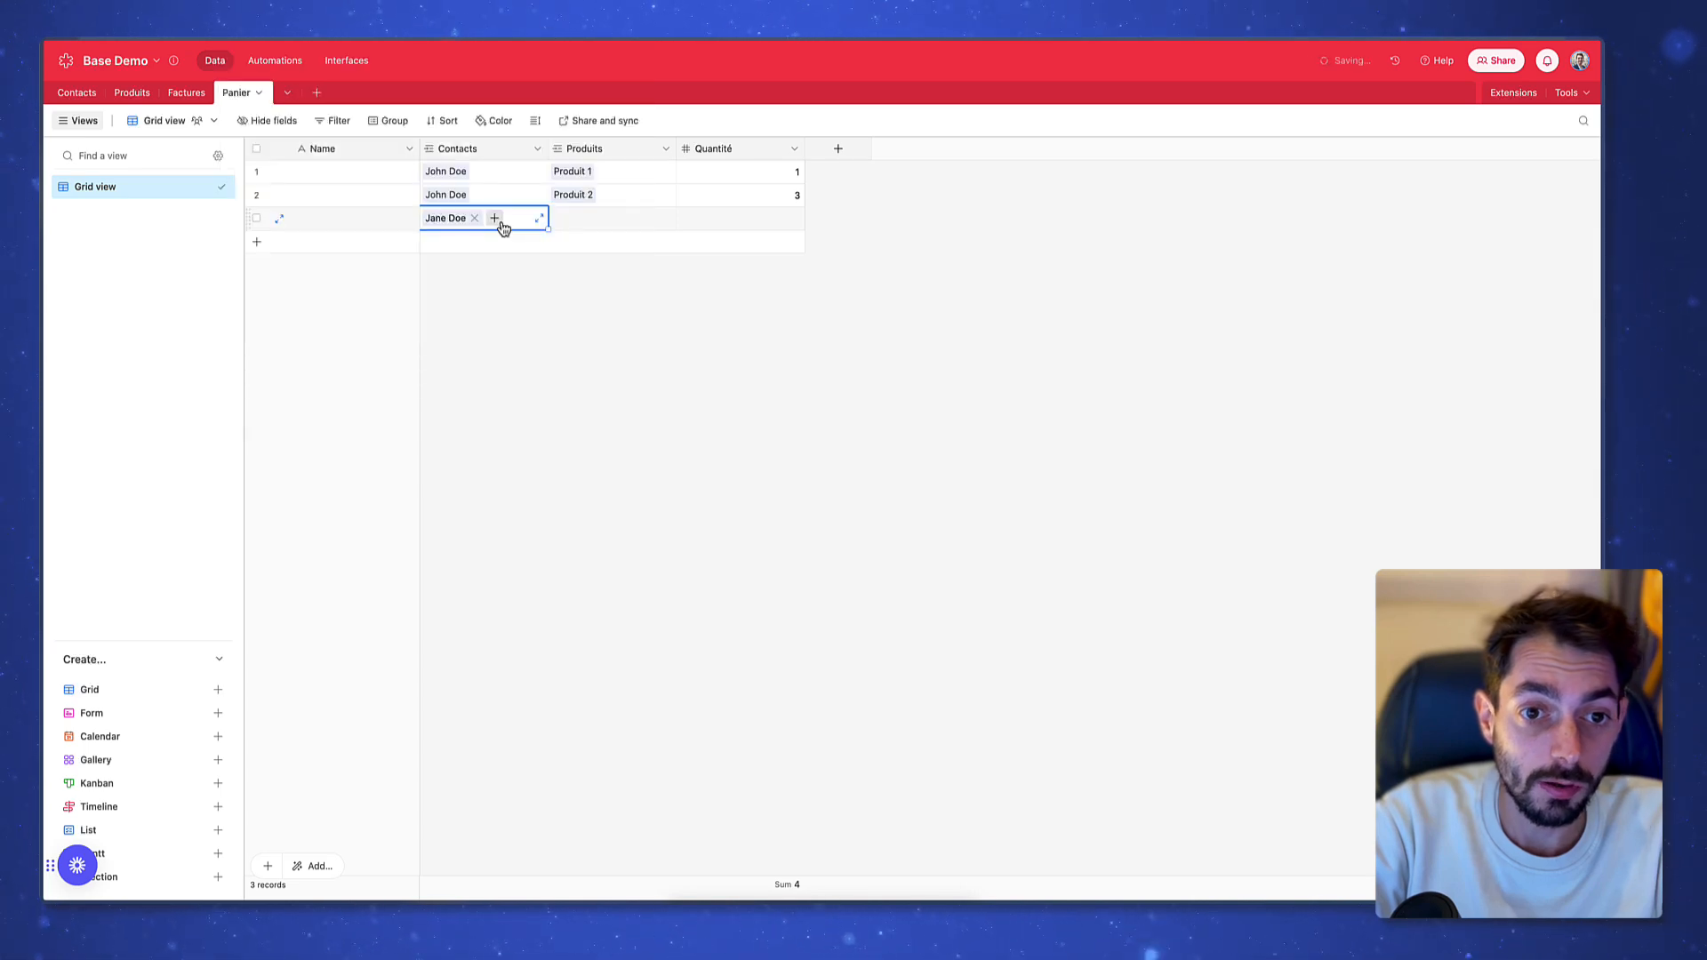
pyautogui.press('Tab')
pyautogui.press('Return')
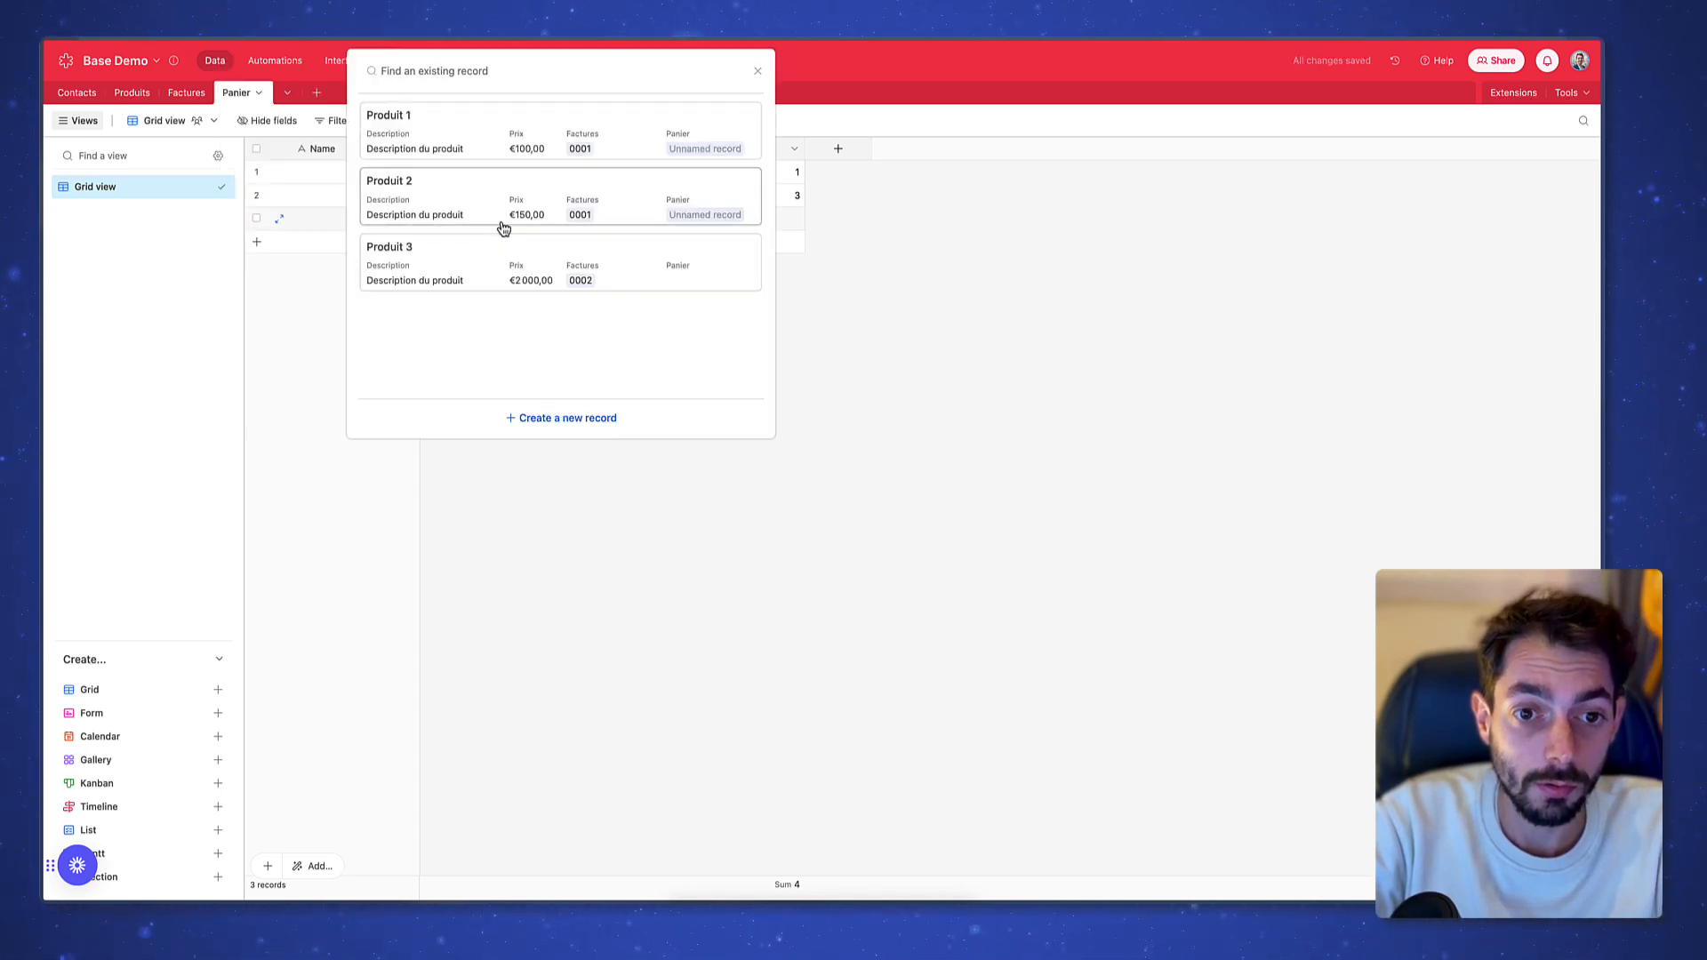
pyautogui.press('Down')
pyautogui.press('Return')
pyautogui.press('Tab')
pyautogui.write('1')
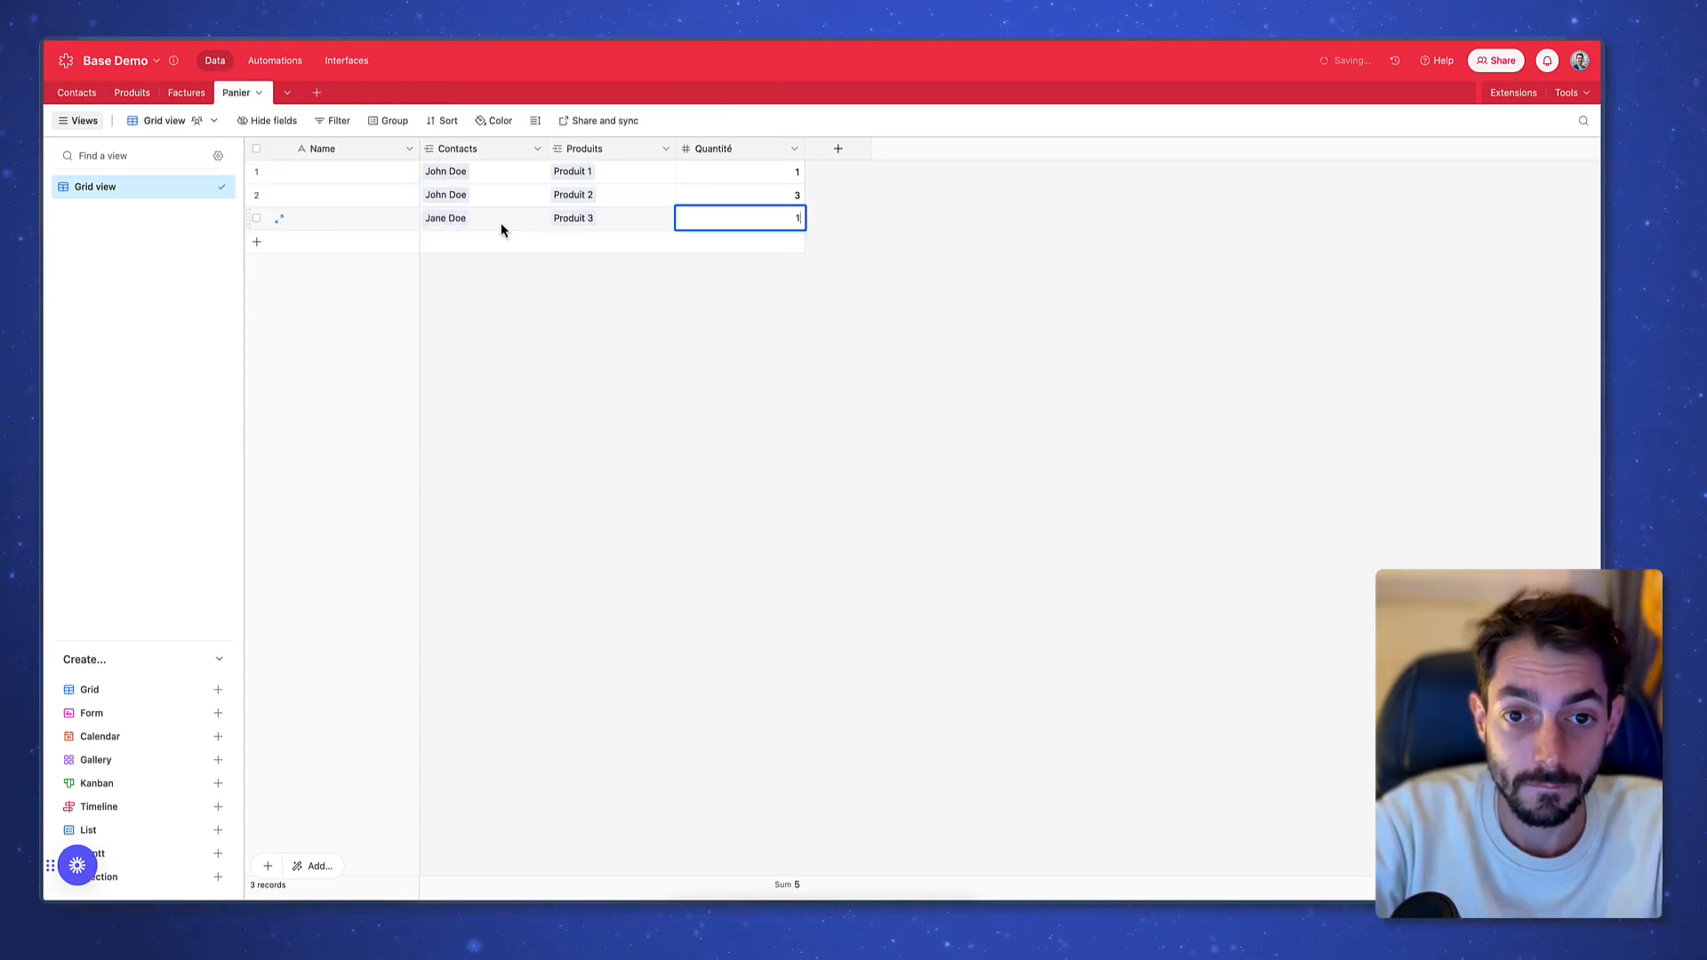
pyautogui.click(567, 397)
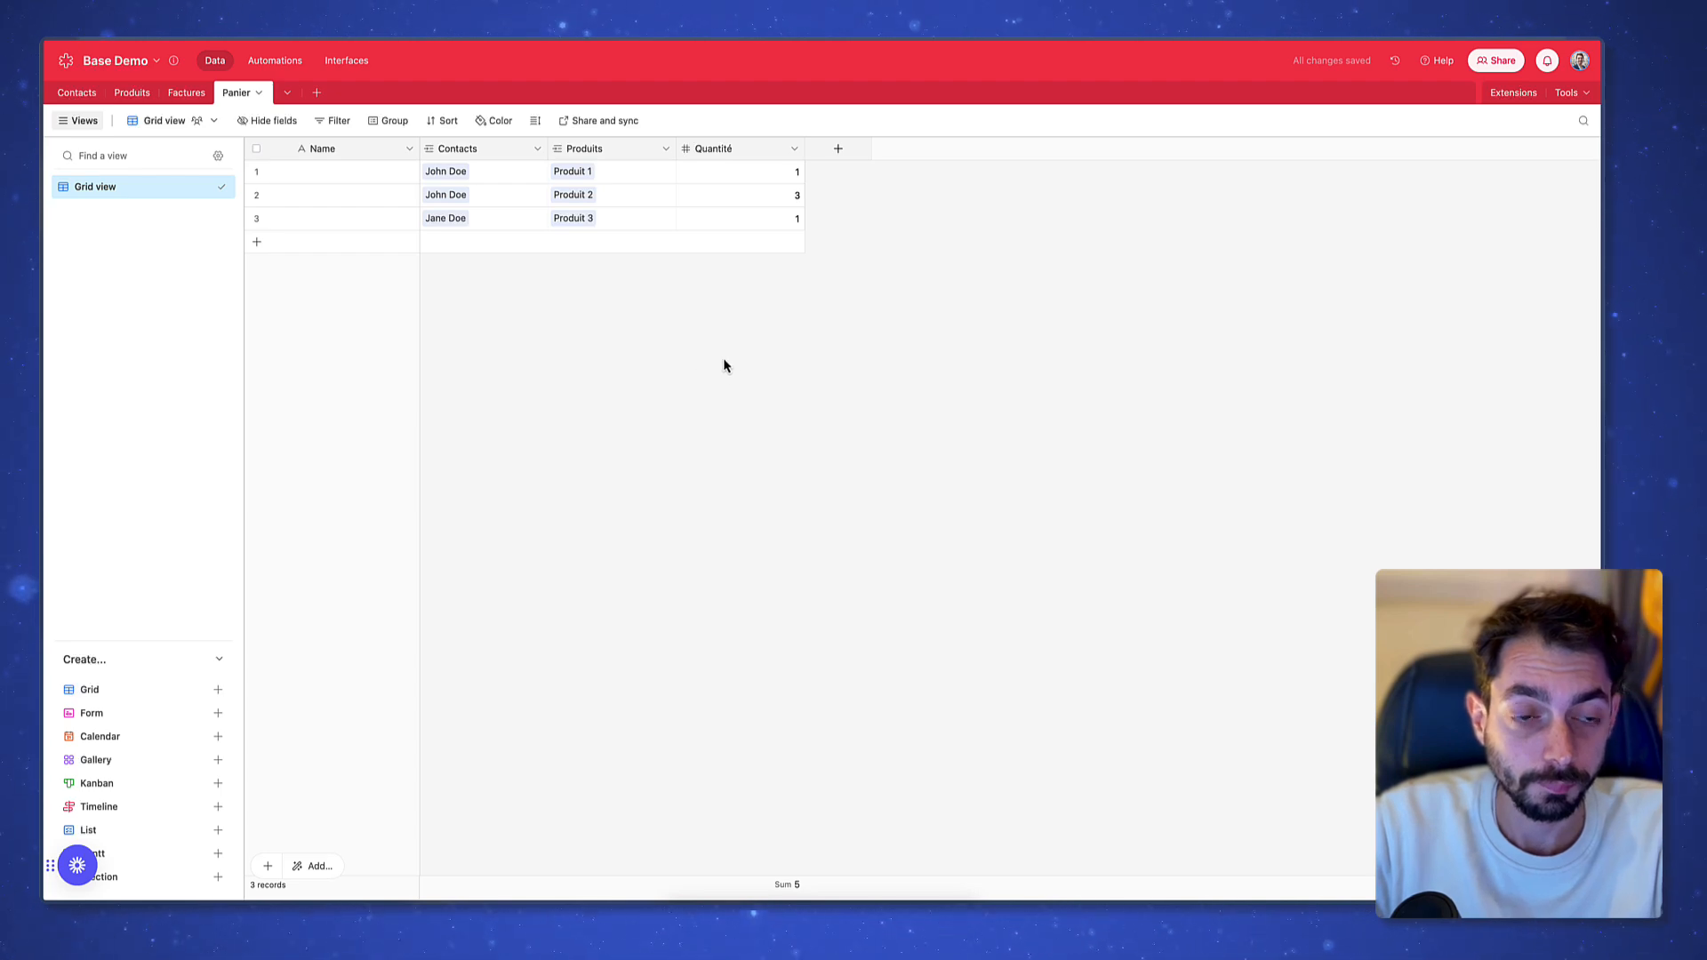
# Change the primary field's type to Formula
pyautogui.doubleClick(372, 153)
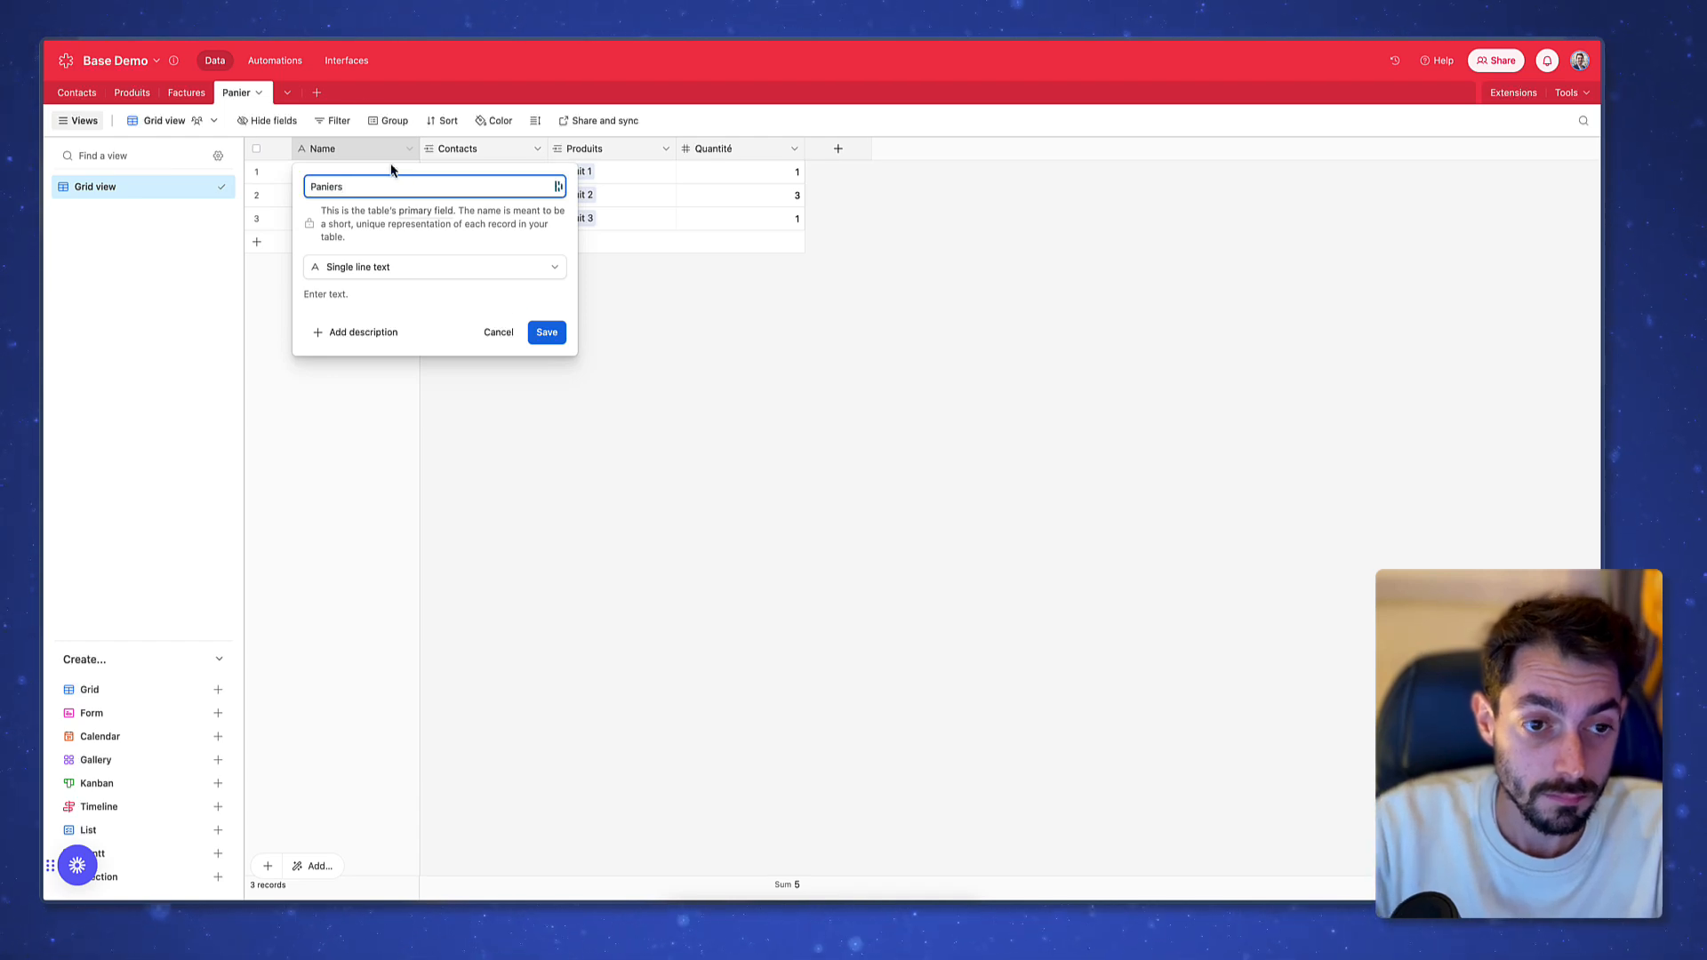
pyautogui.click(383, 267)
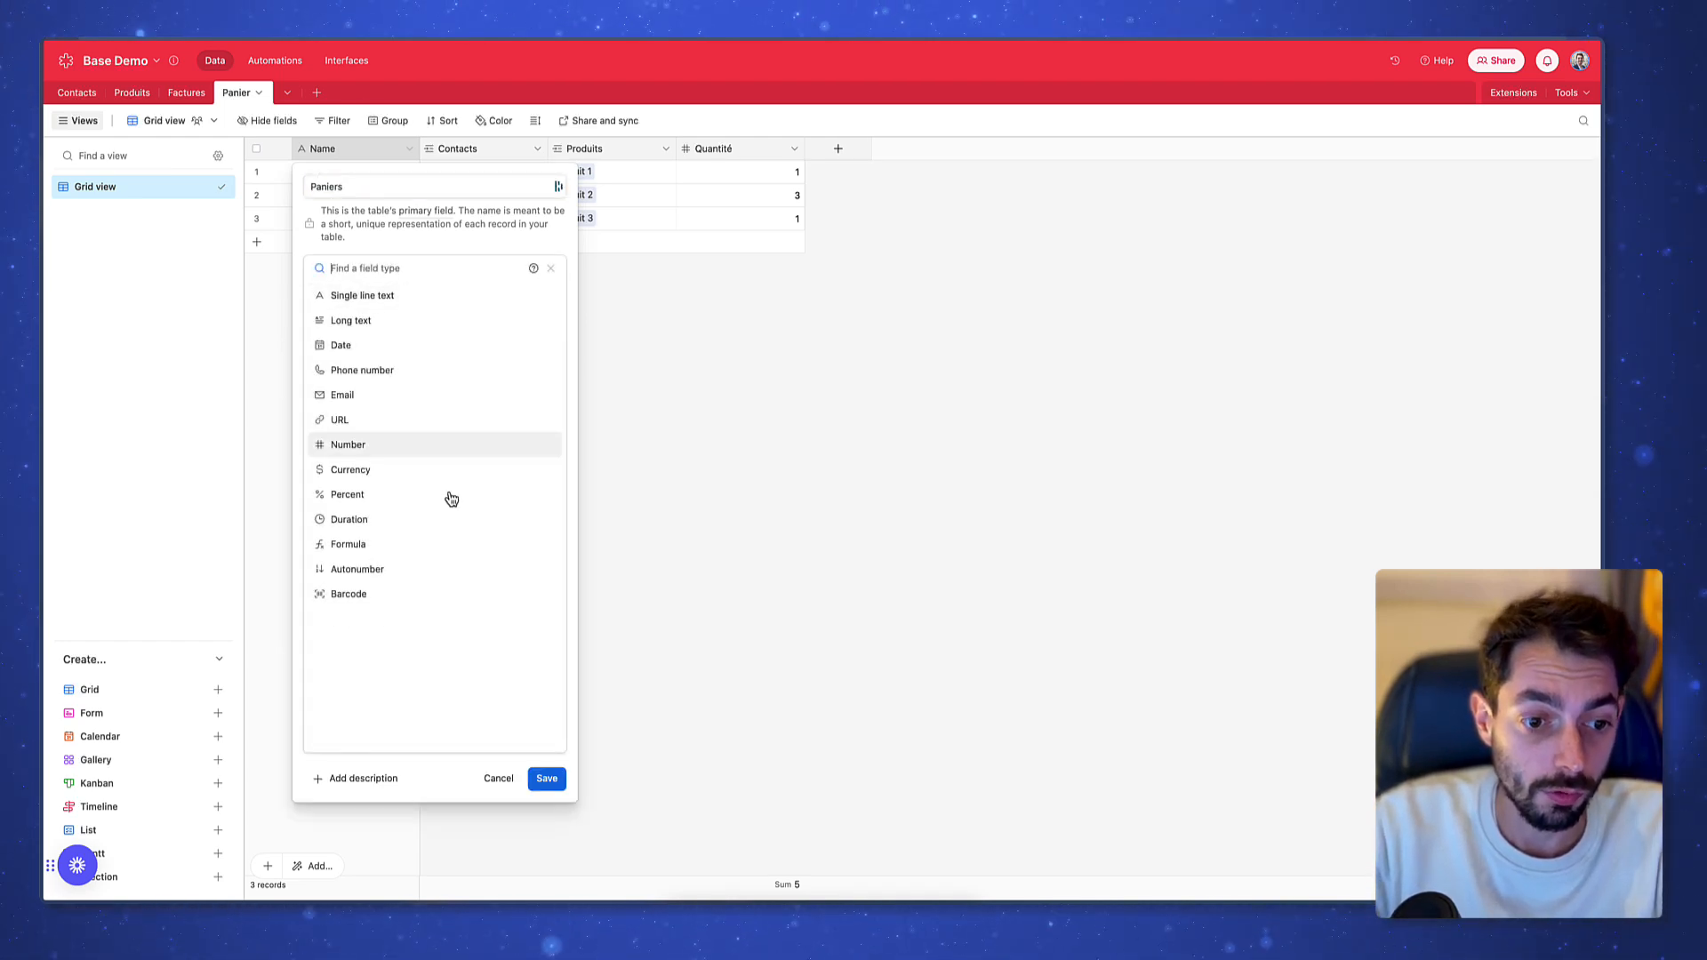
pyautogui.click(411, 542)
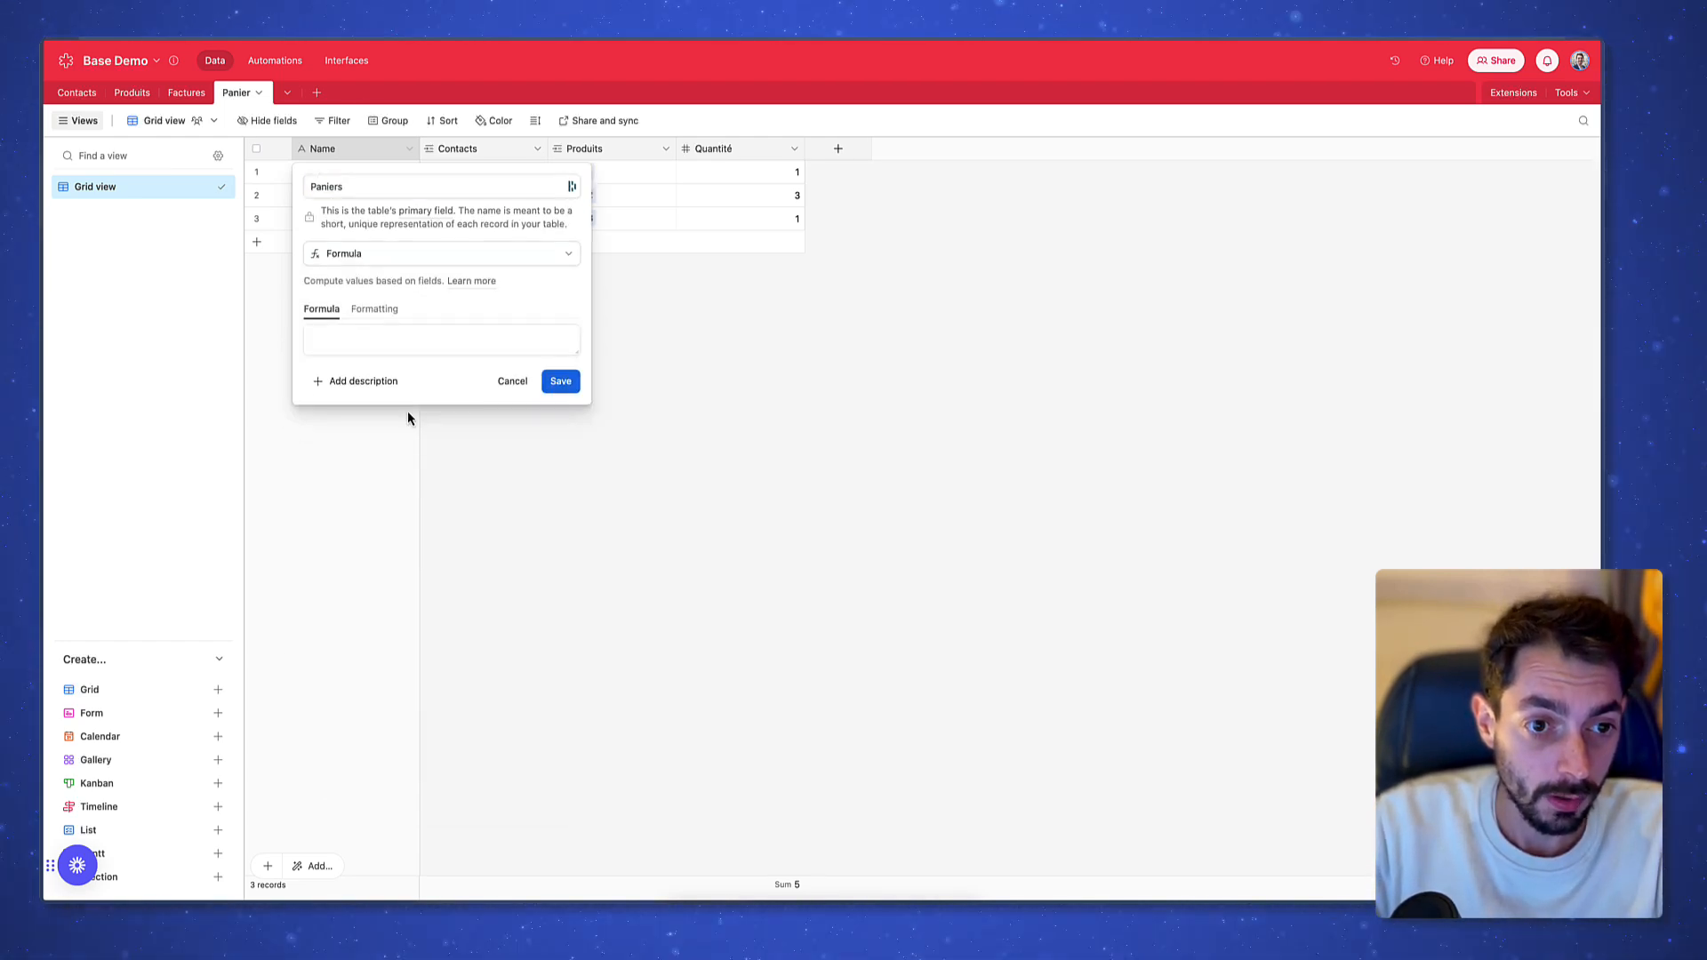
# Enter CONCATENATE(Contacts, " - ", Produits) as the formula, save and confirm the change
pyautogui.click(445, 333)
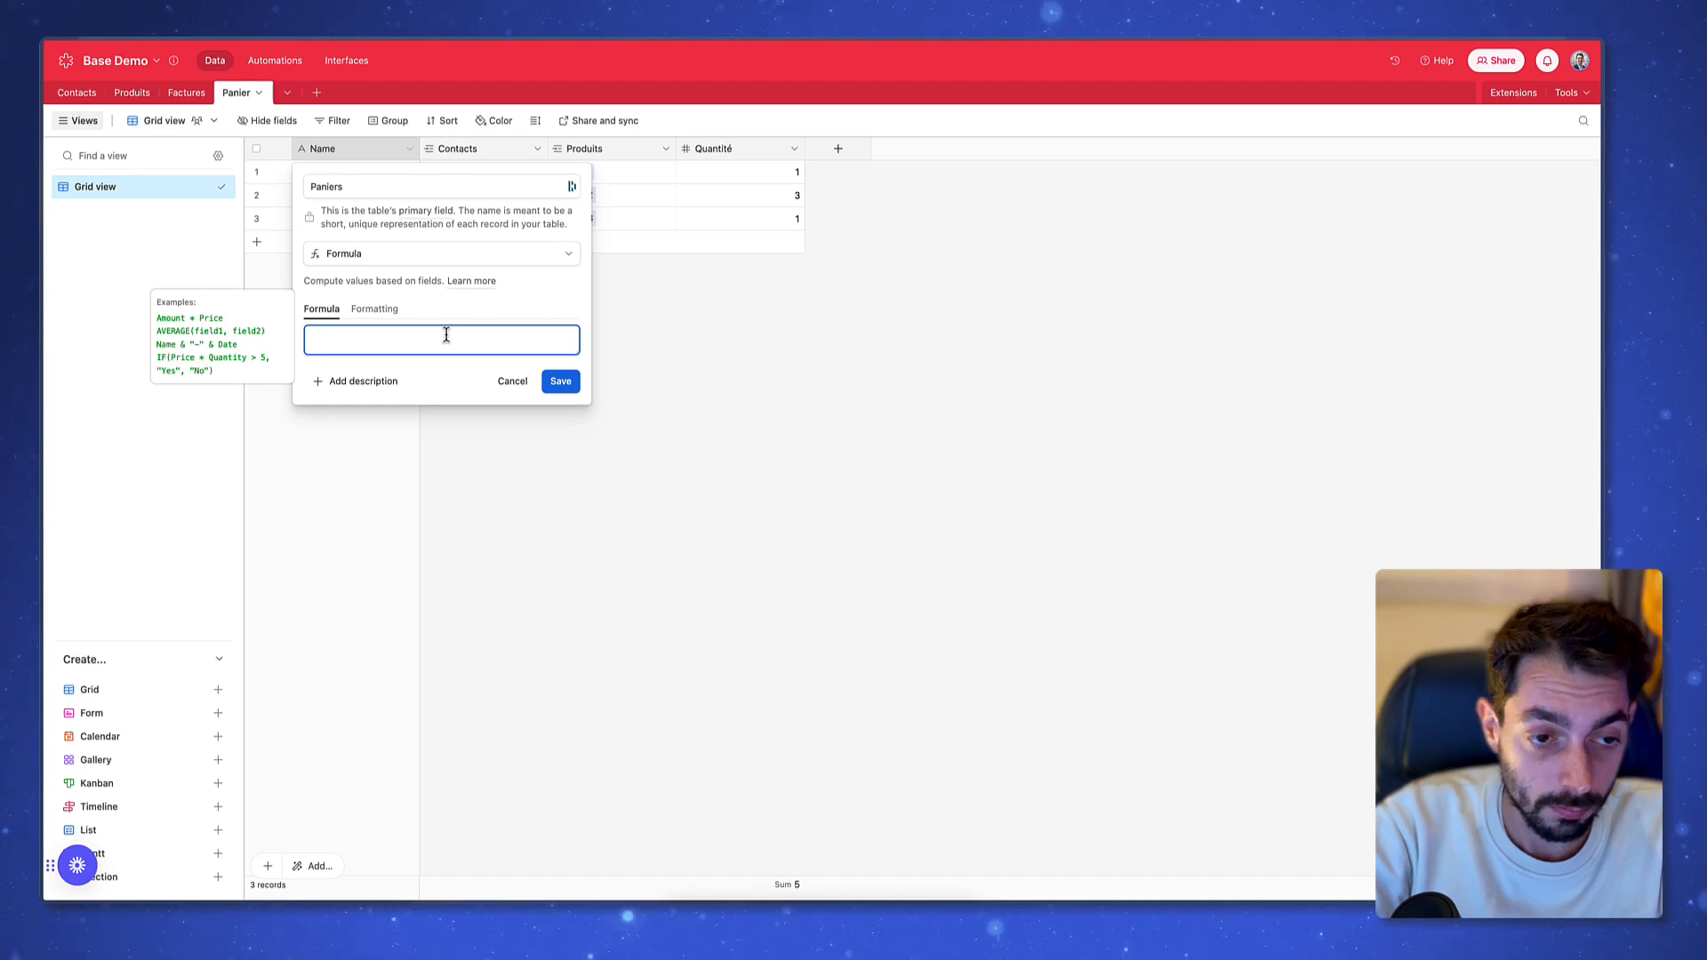
pyautogui.write('co')
pyautogui.press('Down')
pyautogui.press('Down')
pyautogui.press('Down')
pyautogui.press('Down')
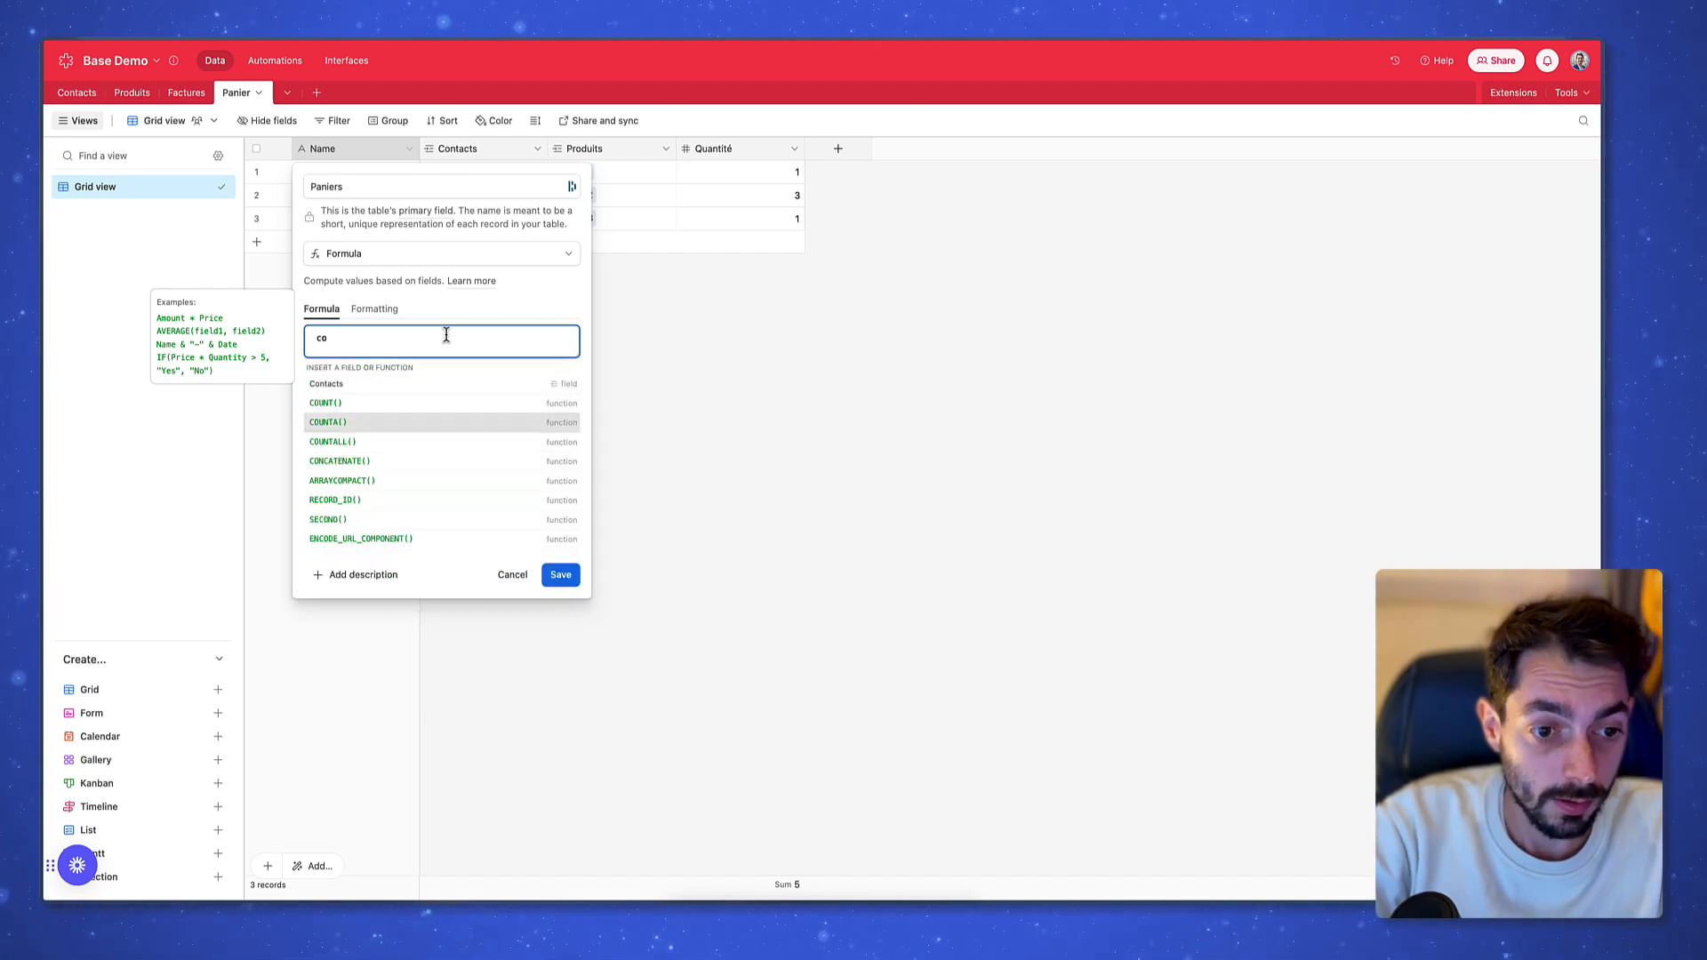
pyautogui.press('Return')
pyautogui.write('cont')
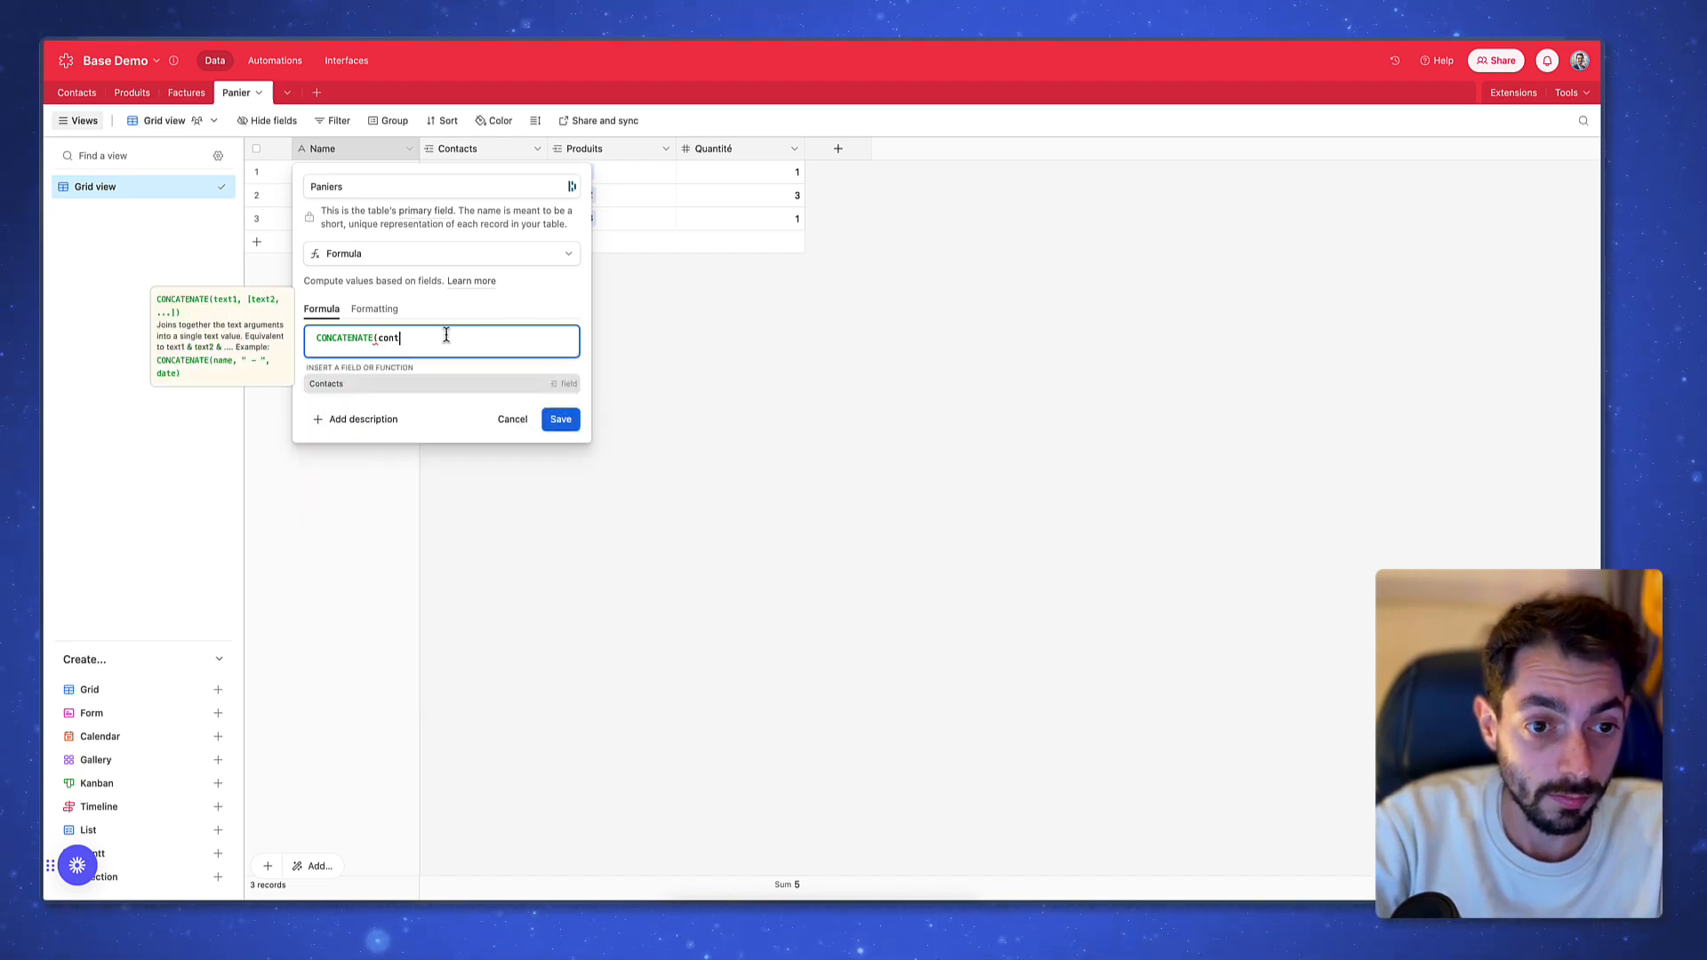
pyautogui.press('Return')
pyautogui.write(',')
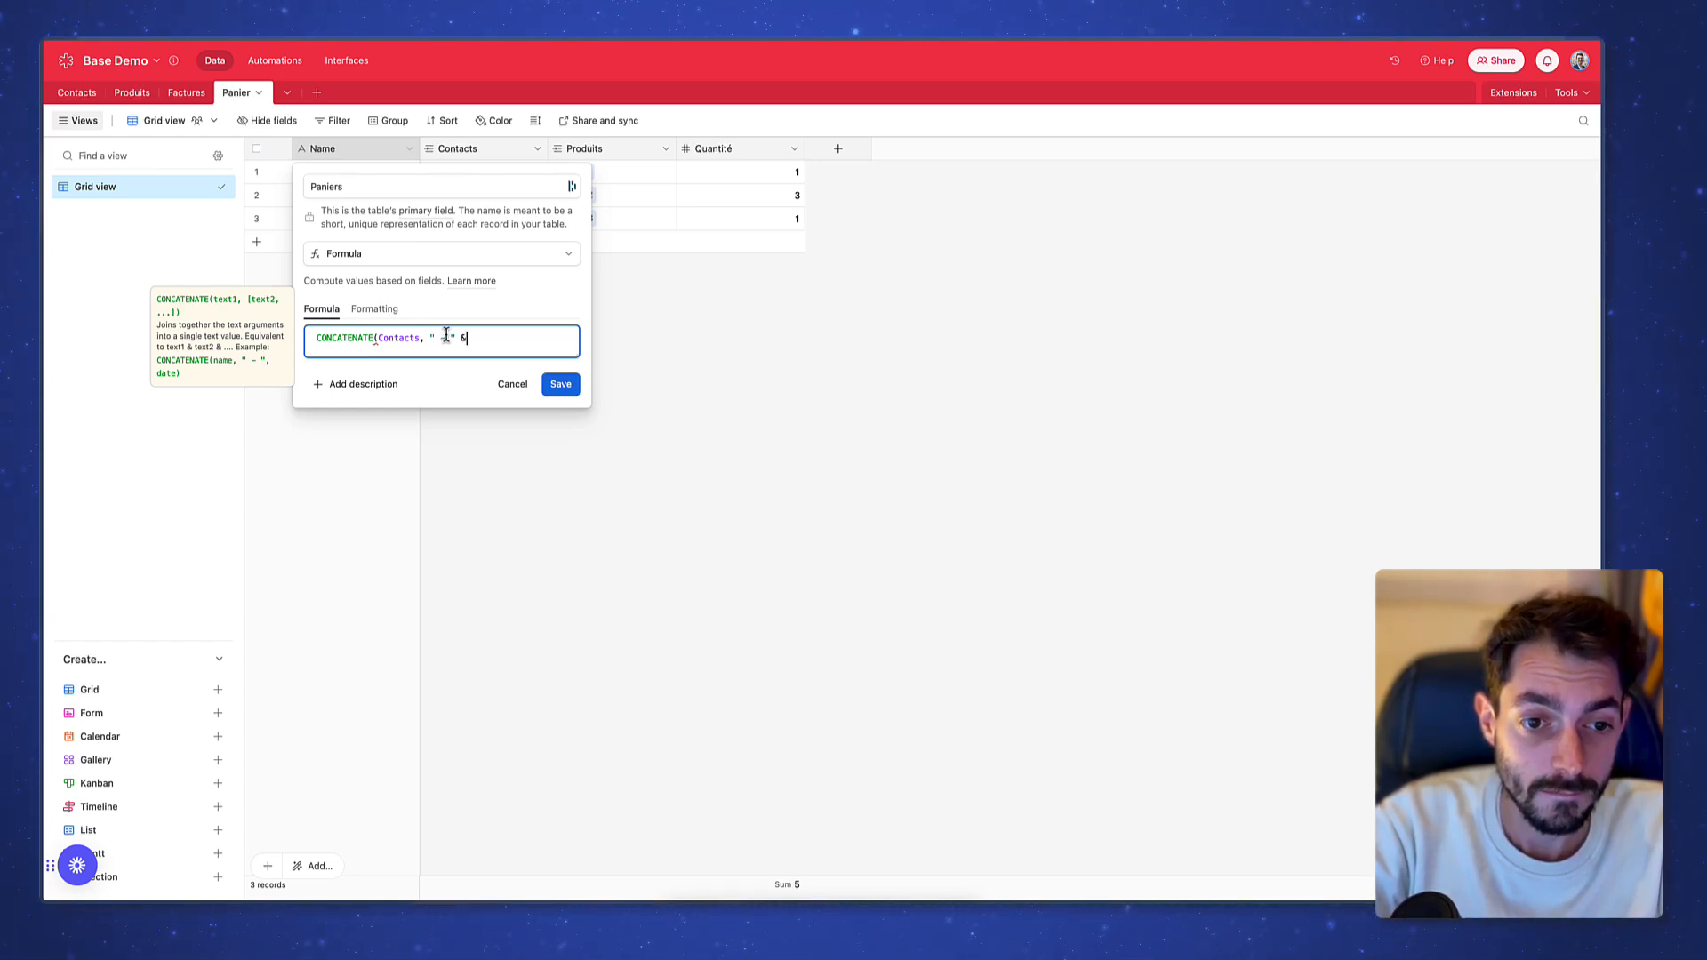
pyautogui.write('" -",')
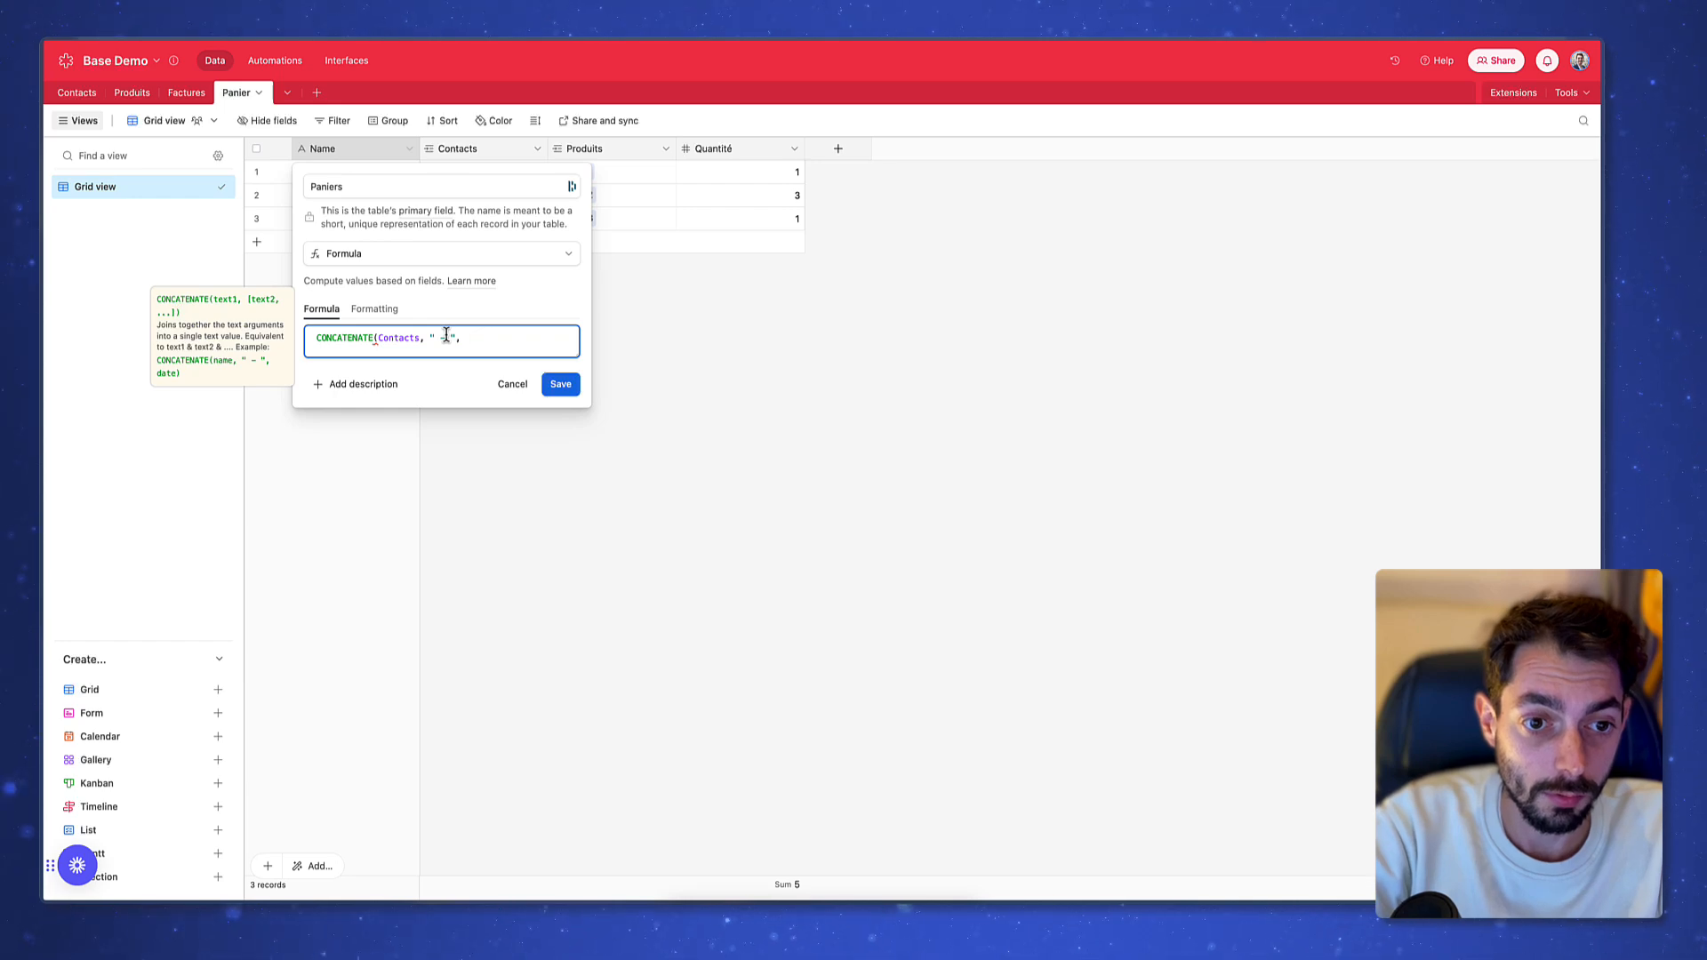
pyautogui.write(' pro')
pyautogui.press('Return')
pyautogui.write(')')
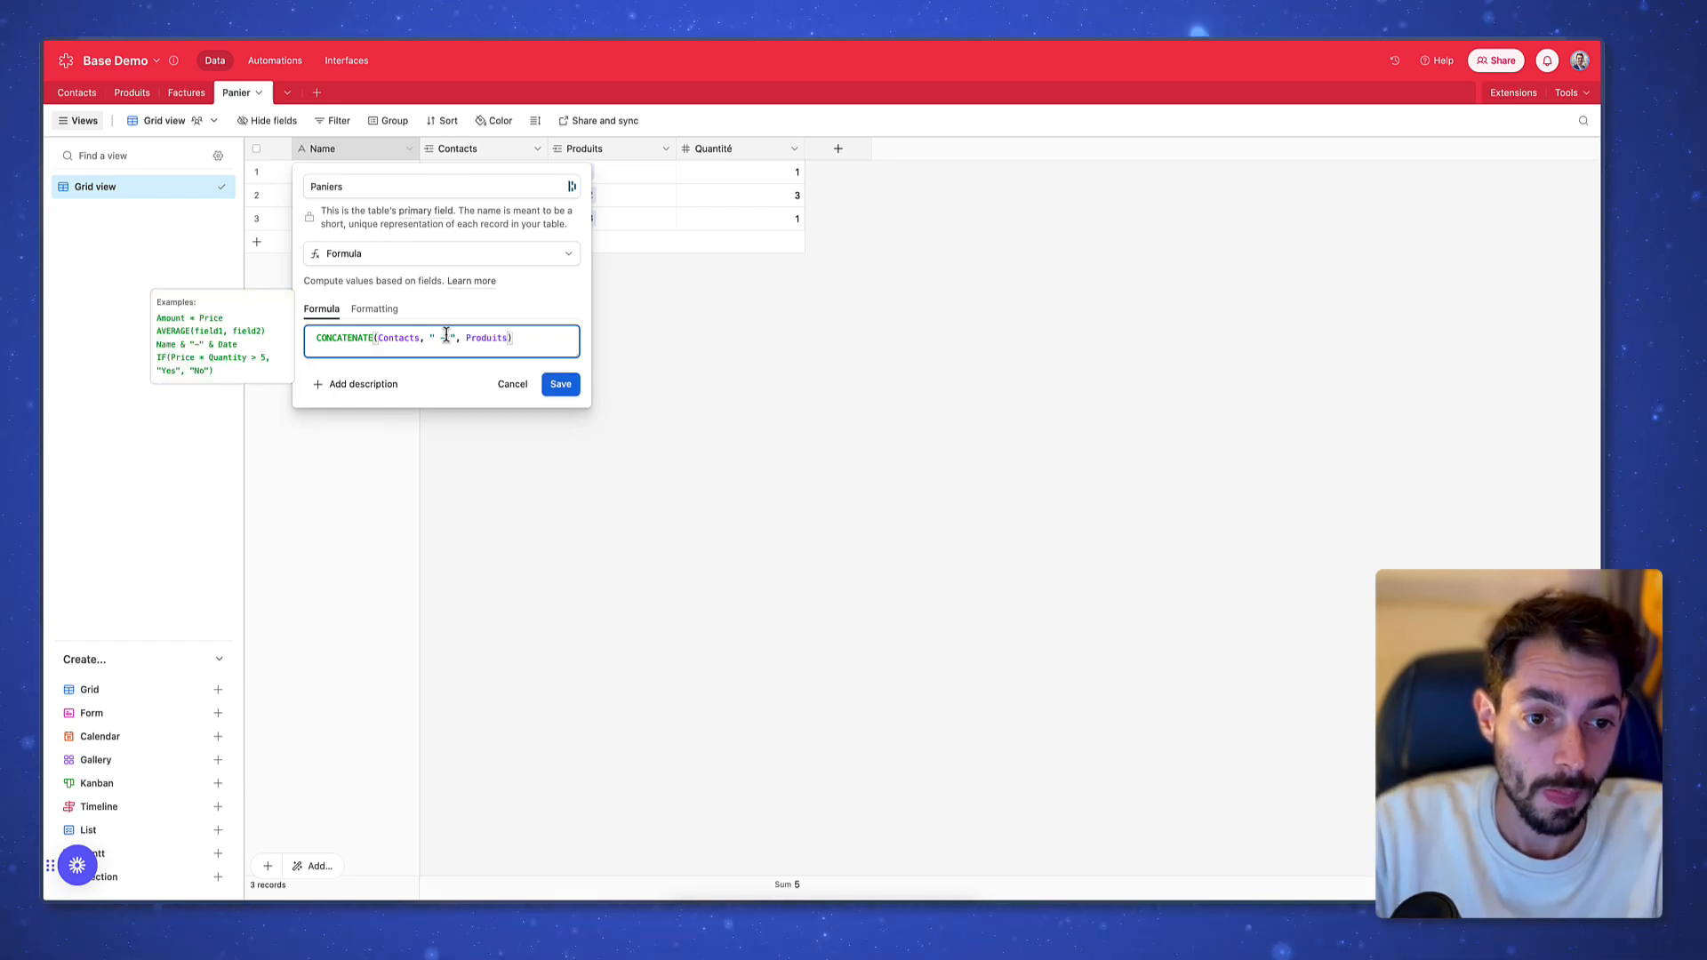
pyautogui.click(563, 387)
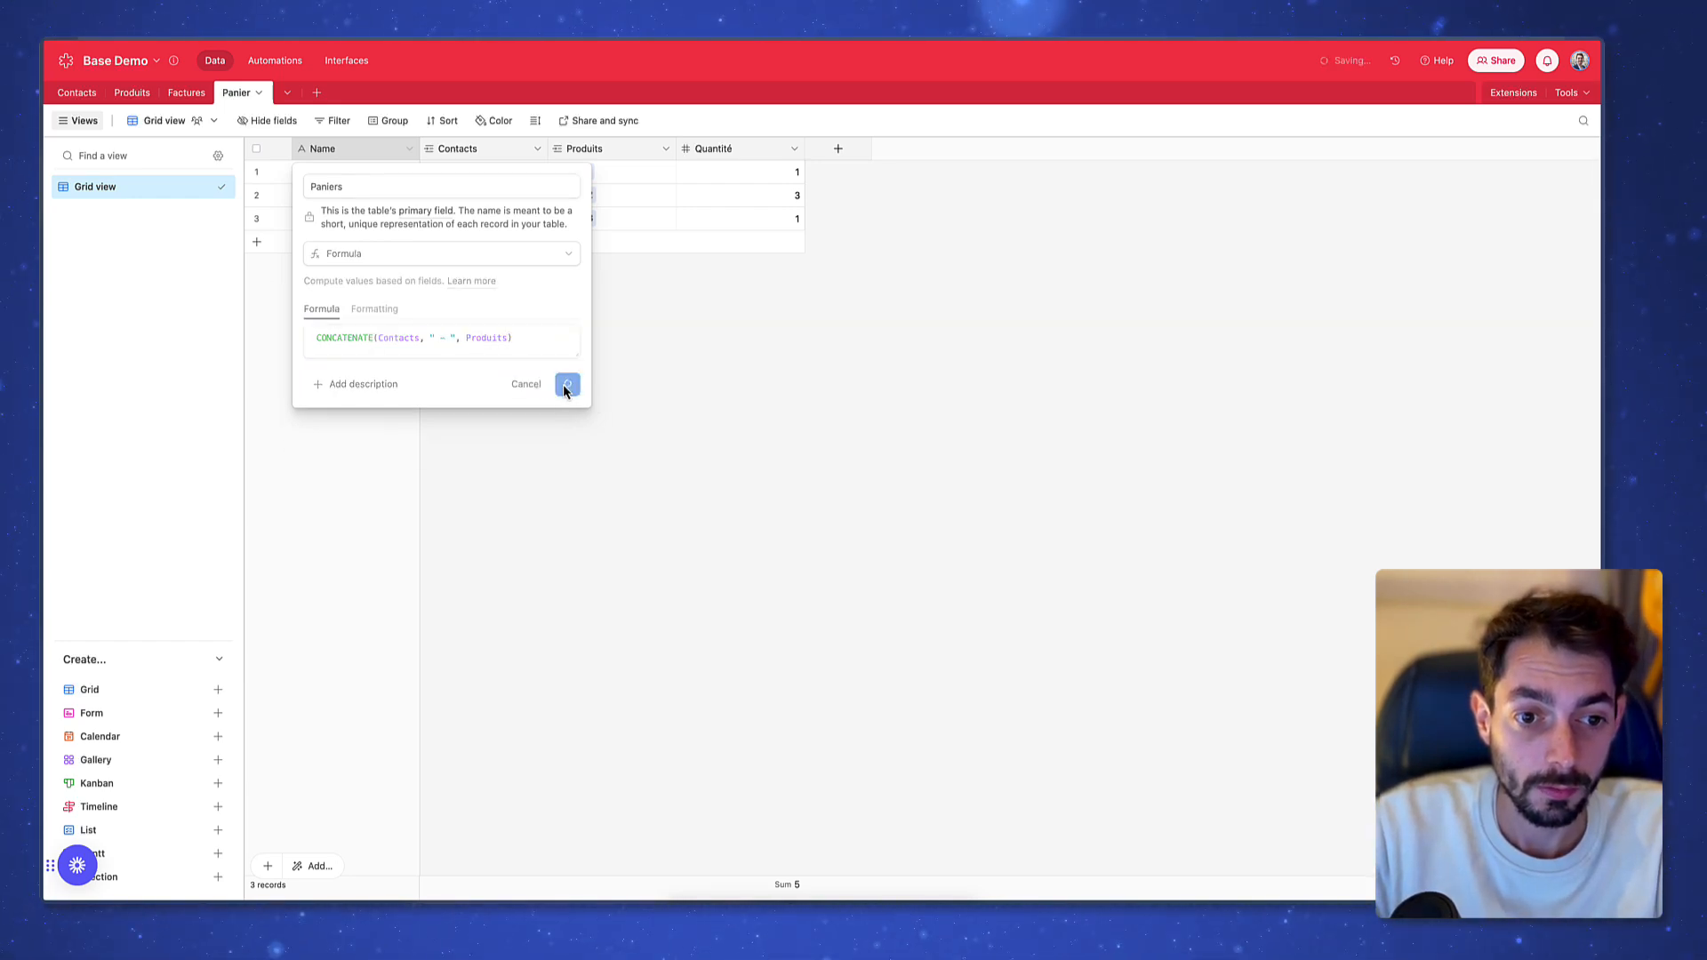
pyautogui.click(962, 569)
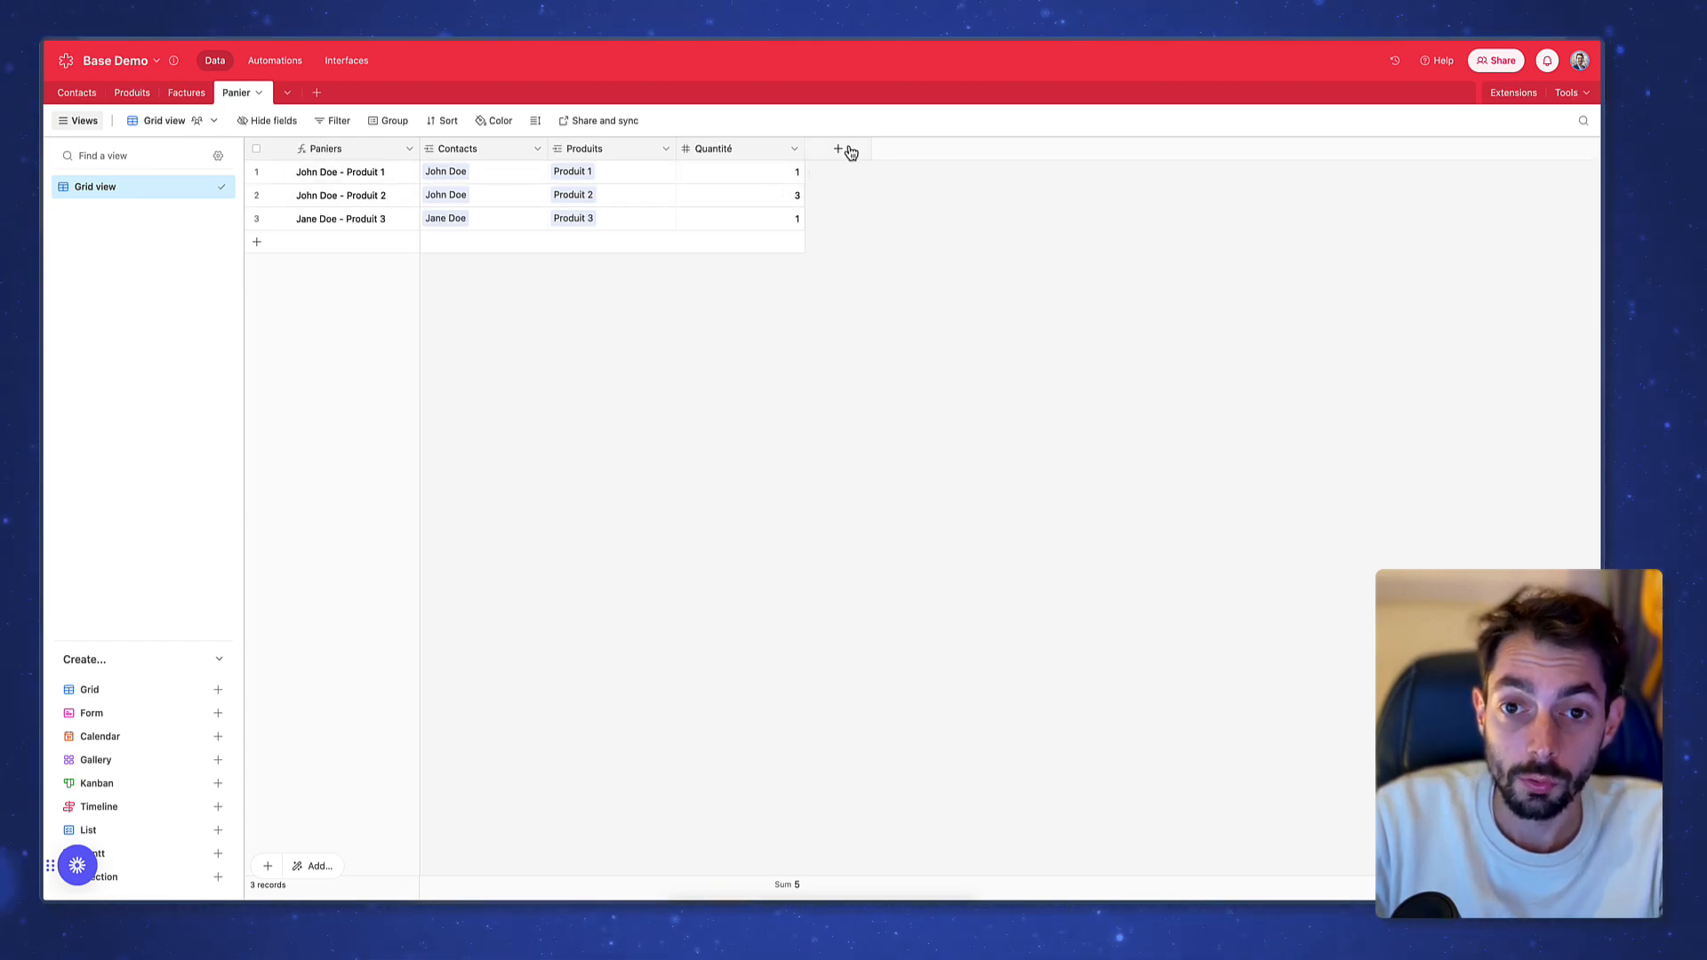
# Create a Lookup field that pulls Prix through the Produits link
pyautogui.click(839, 149)
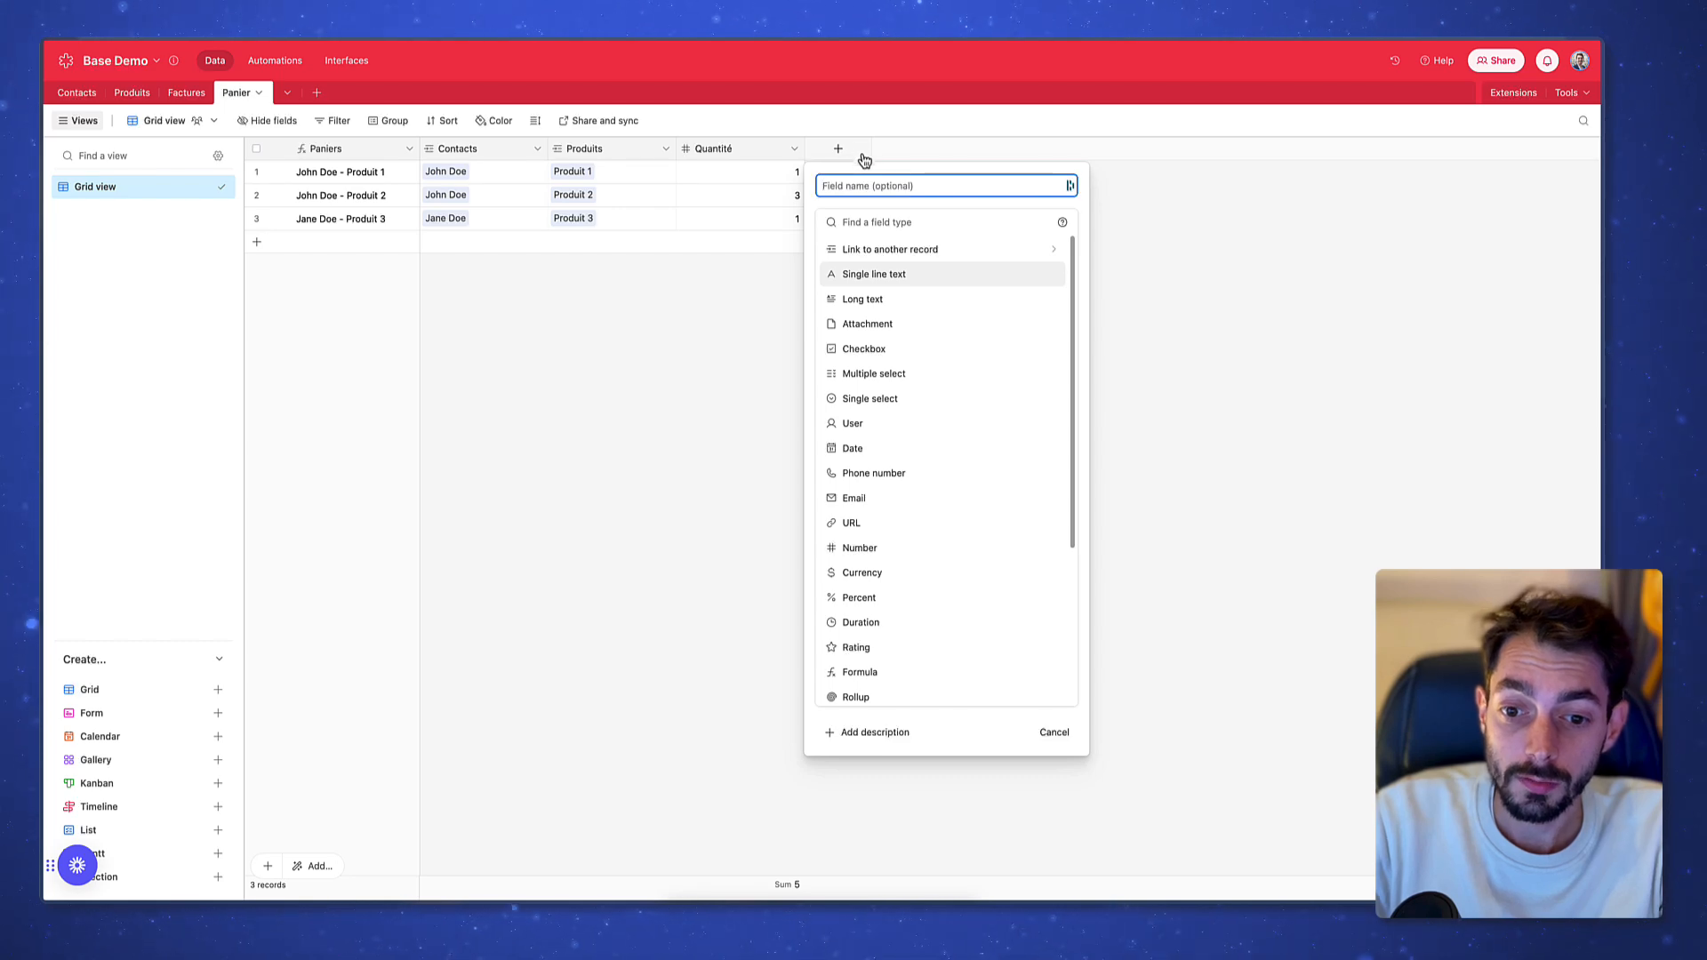
pyautogui.scroll(-3, 900, 633)
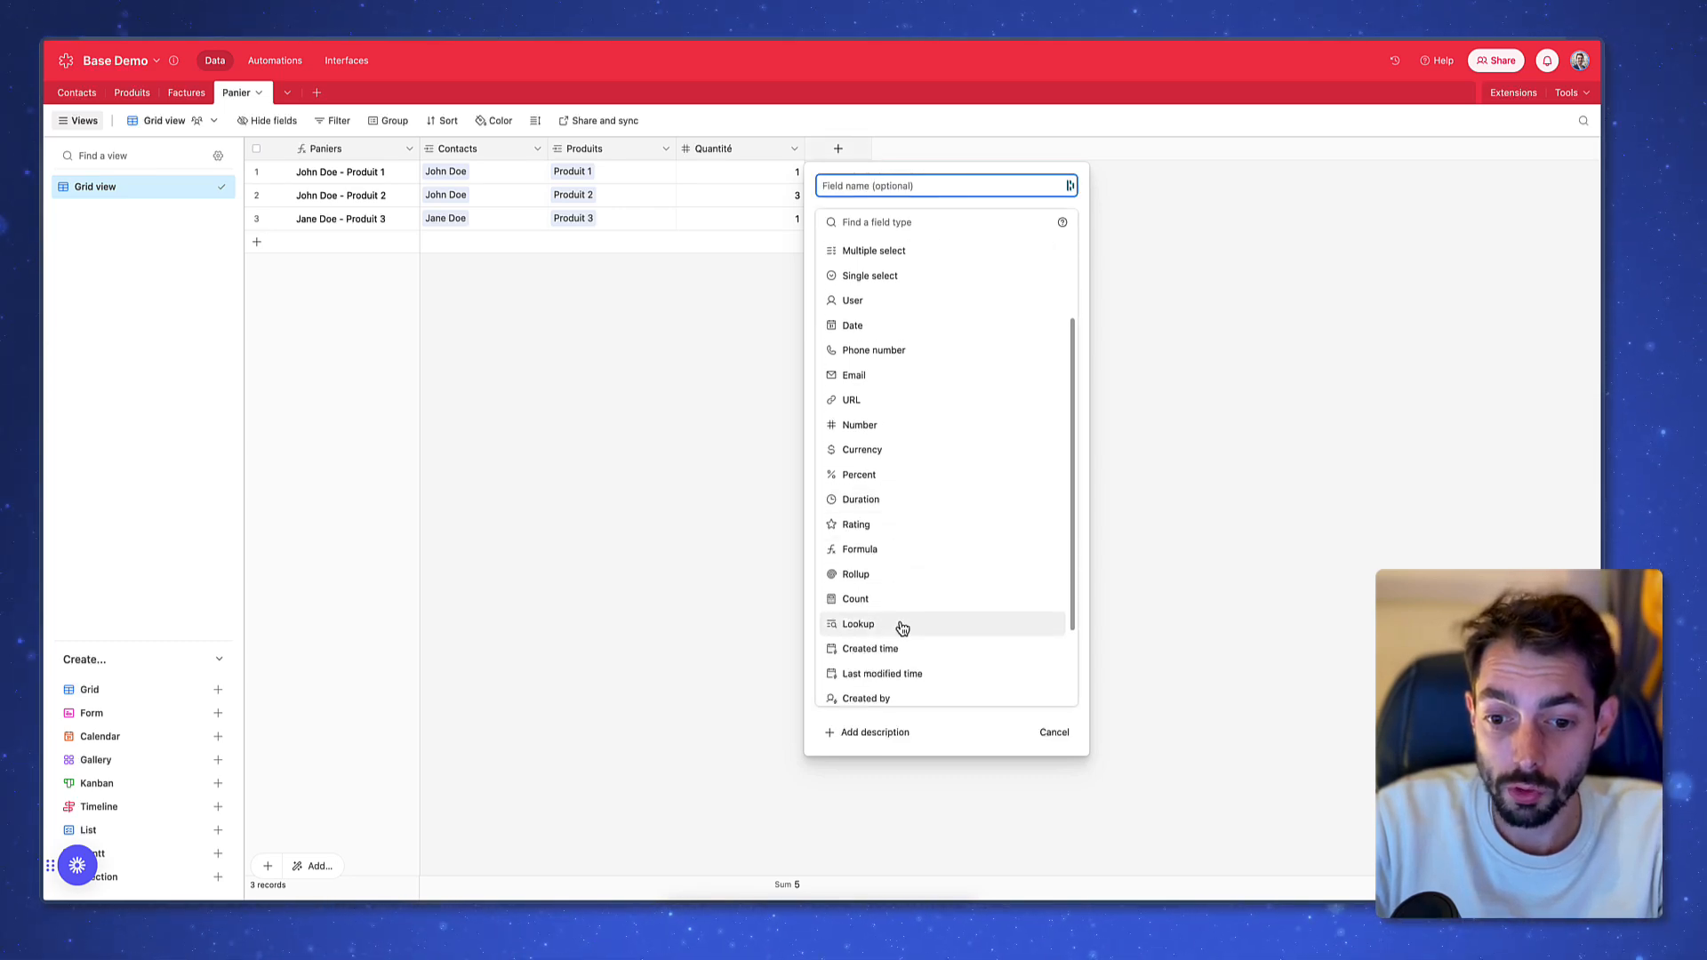
pyautogui.click(894, 627)
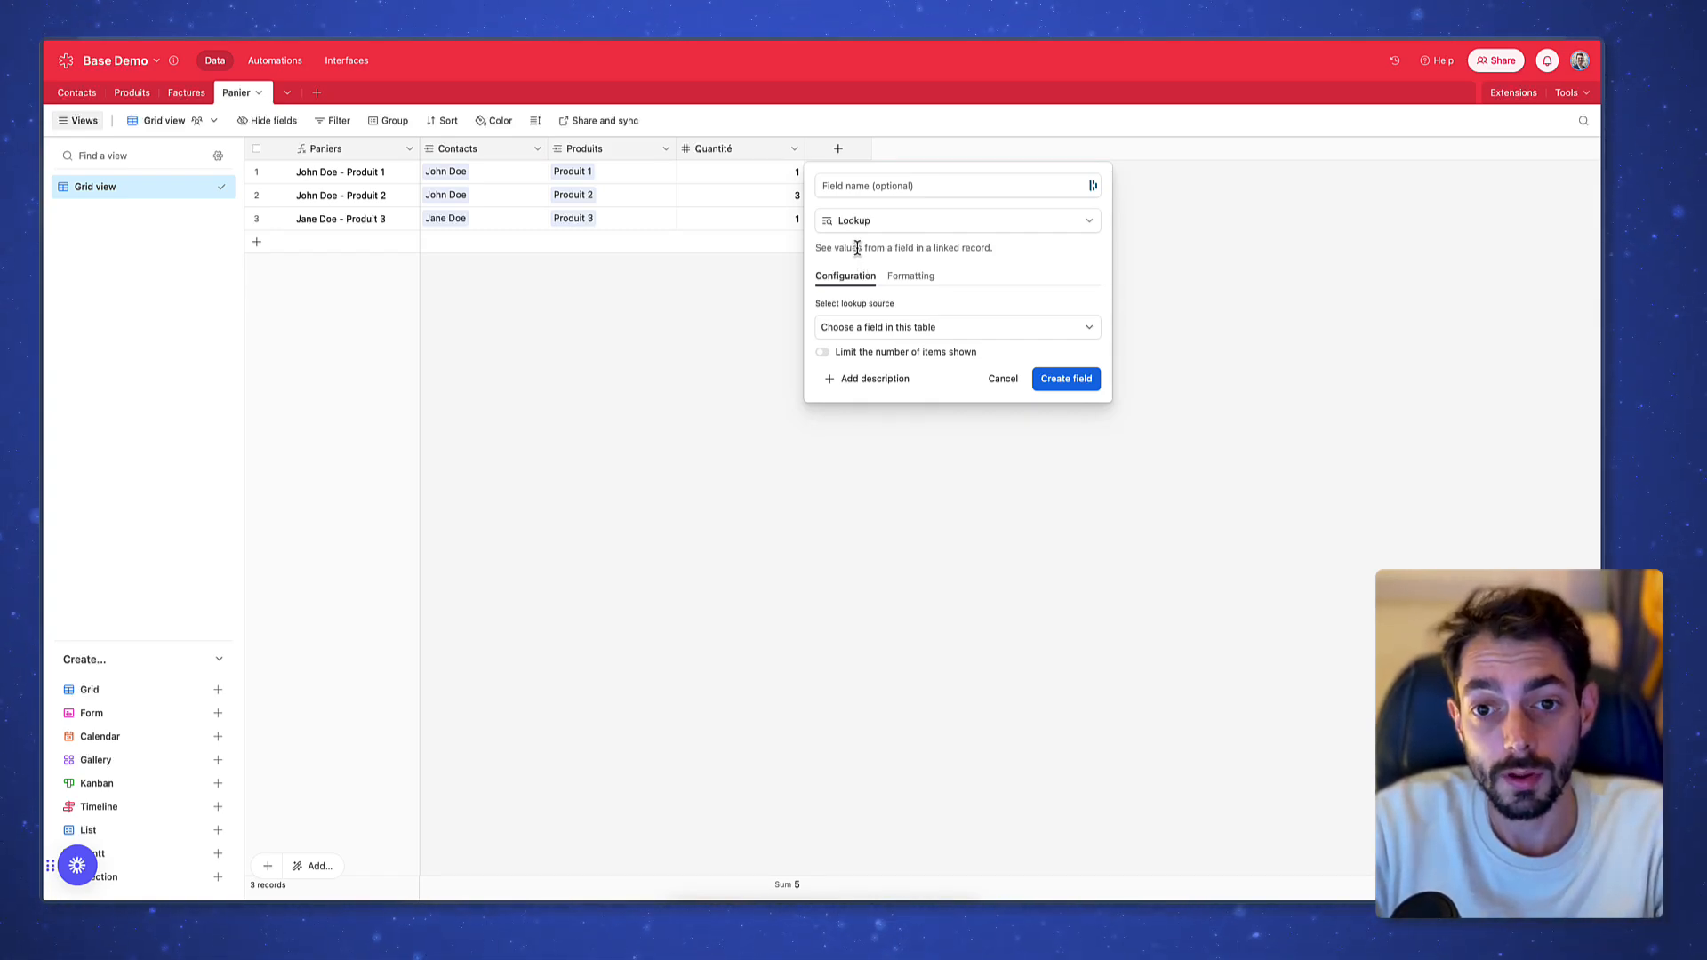
pyautogui.click(872, 327)
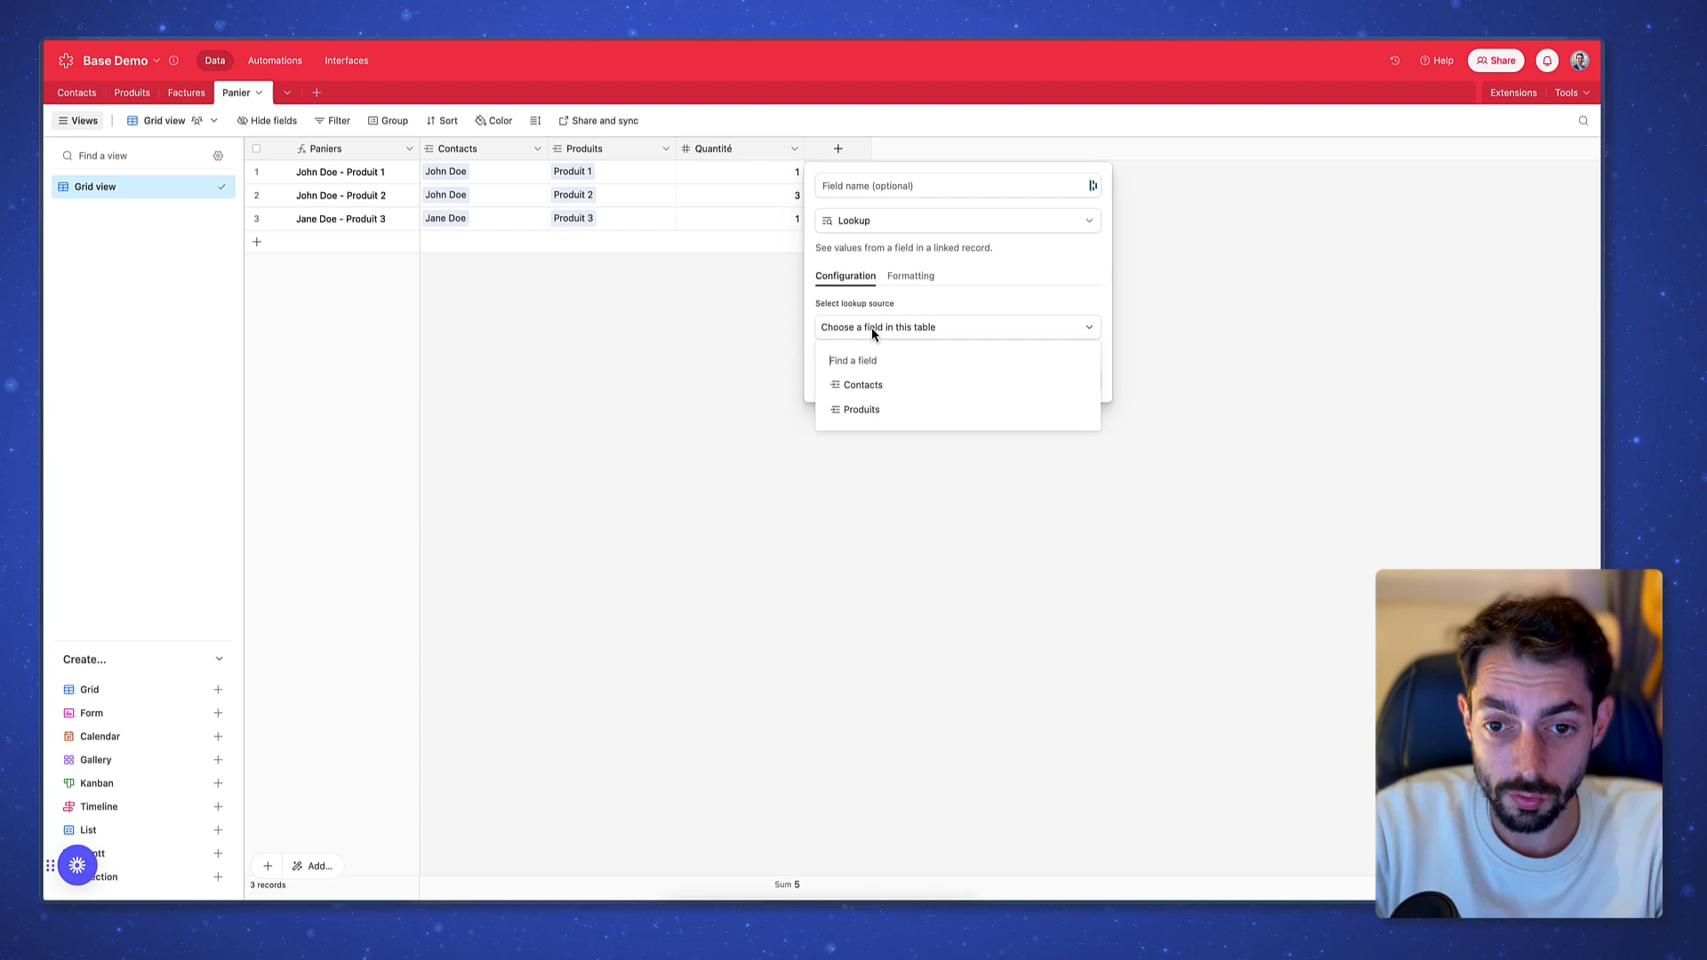
pyautogui.click(879, 406)
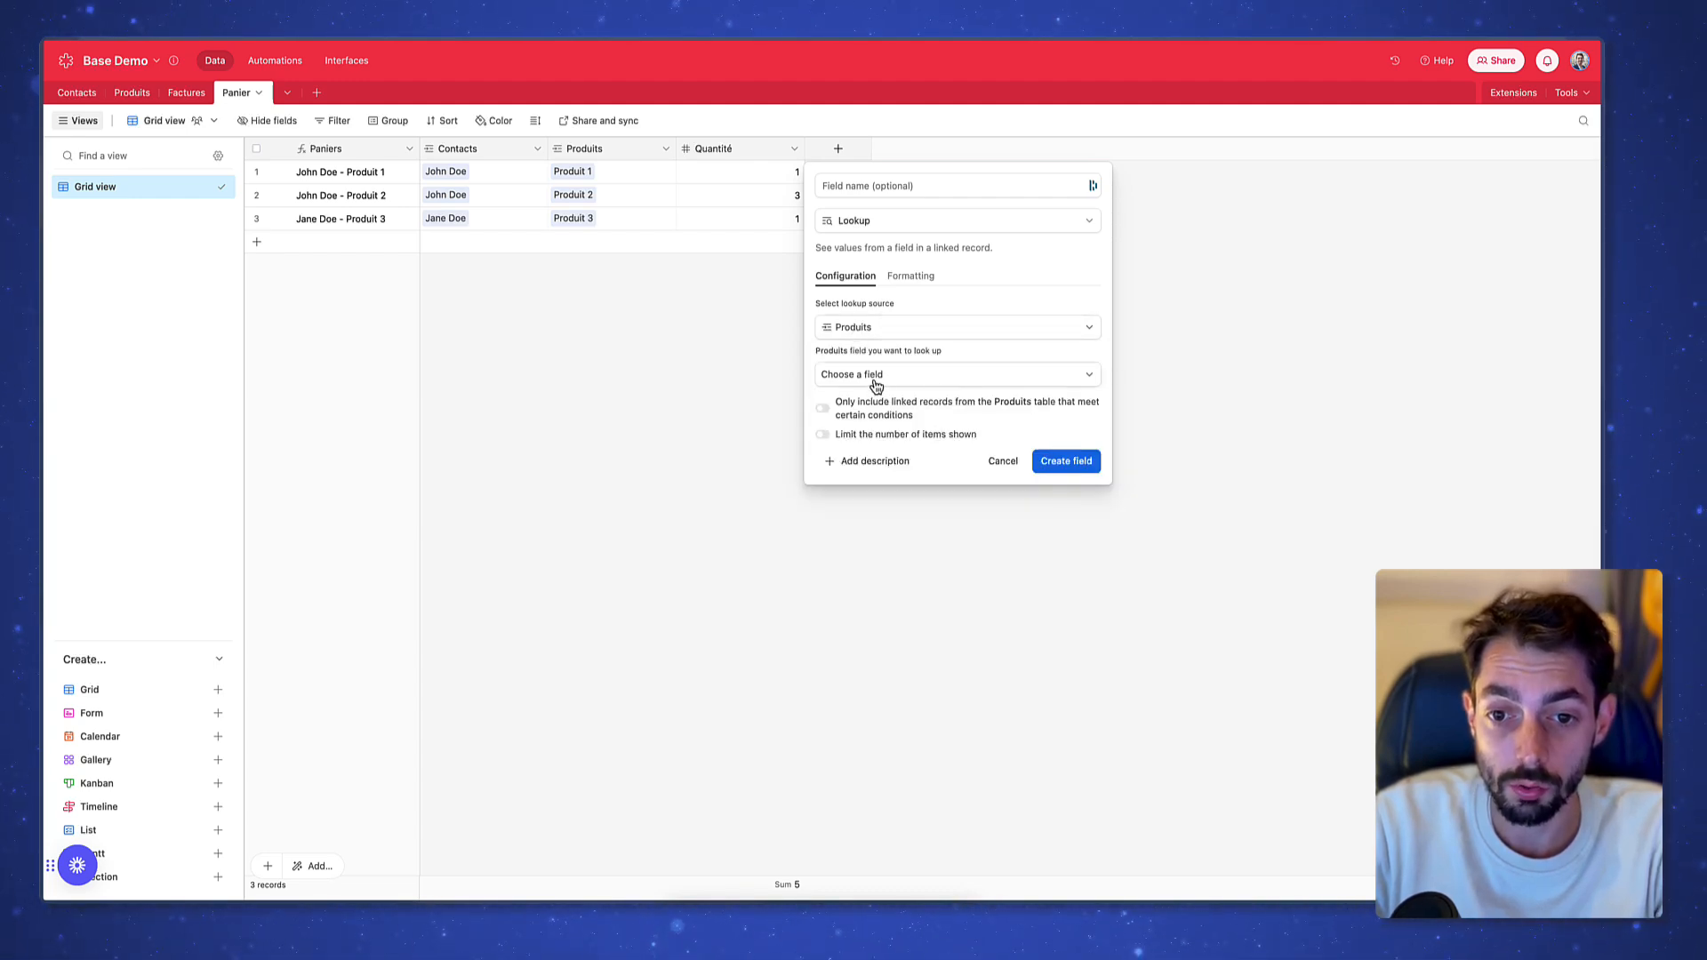
pyautogui.click(876, 375)
pyautogui.click(884, 480)
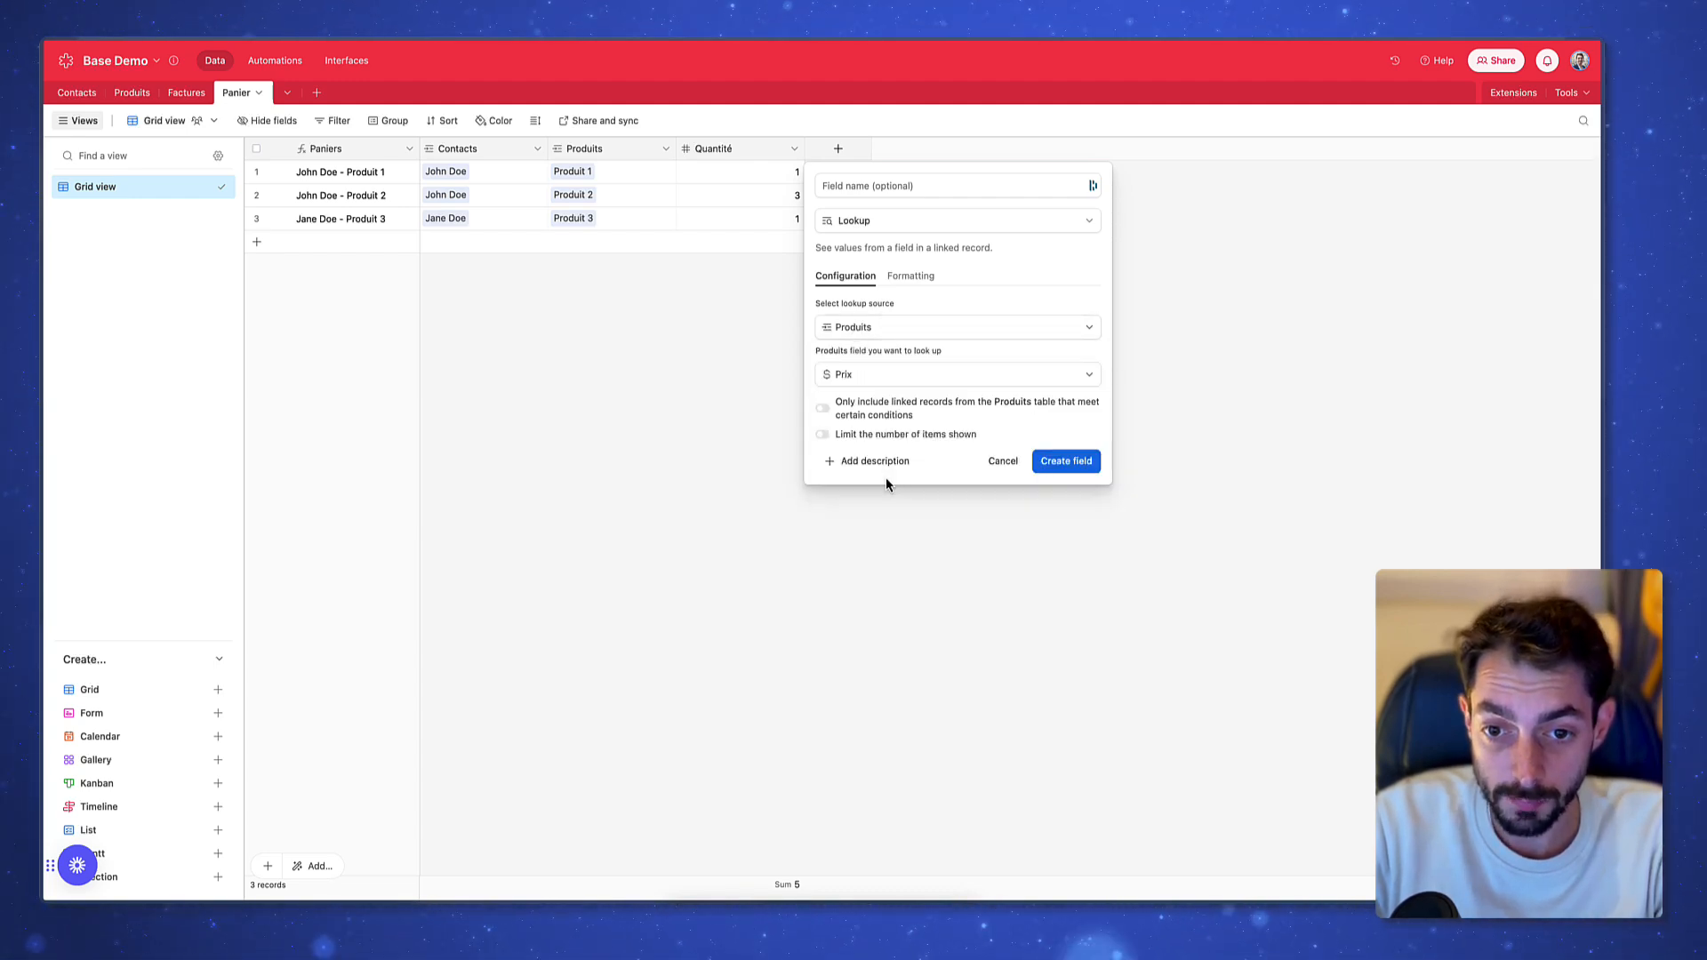
pyautogui.click(1067, 462)
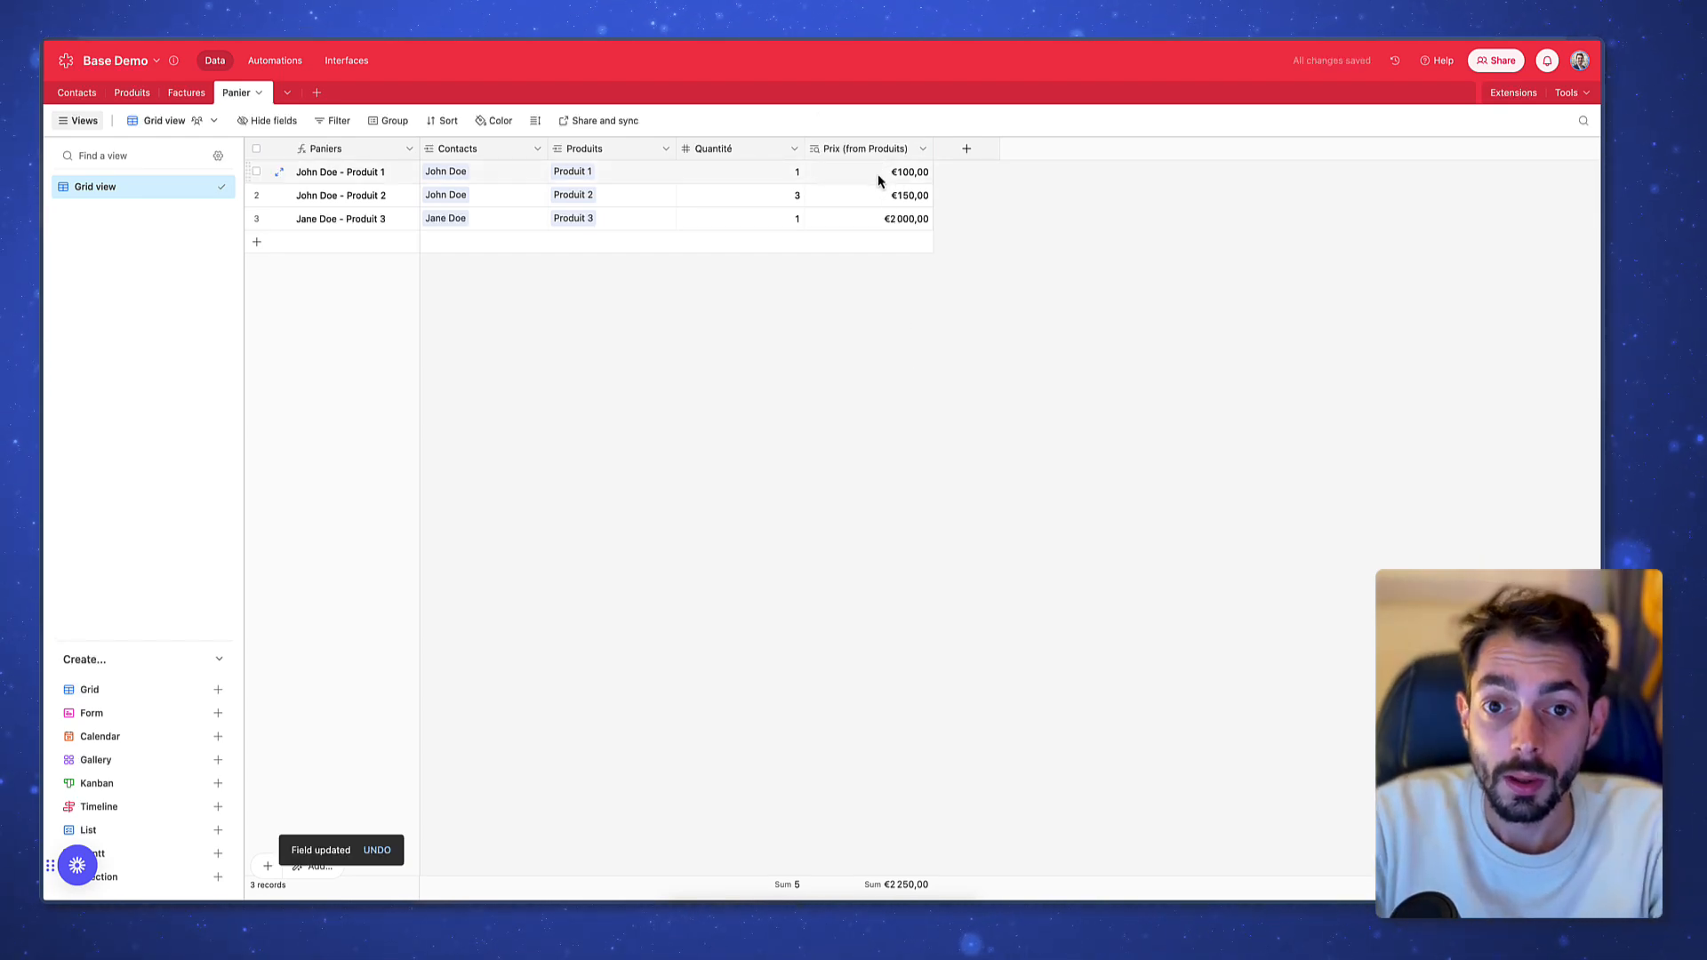
pyautogui.click(750, 177)
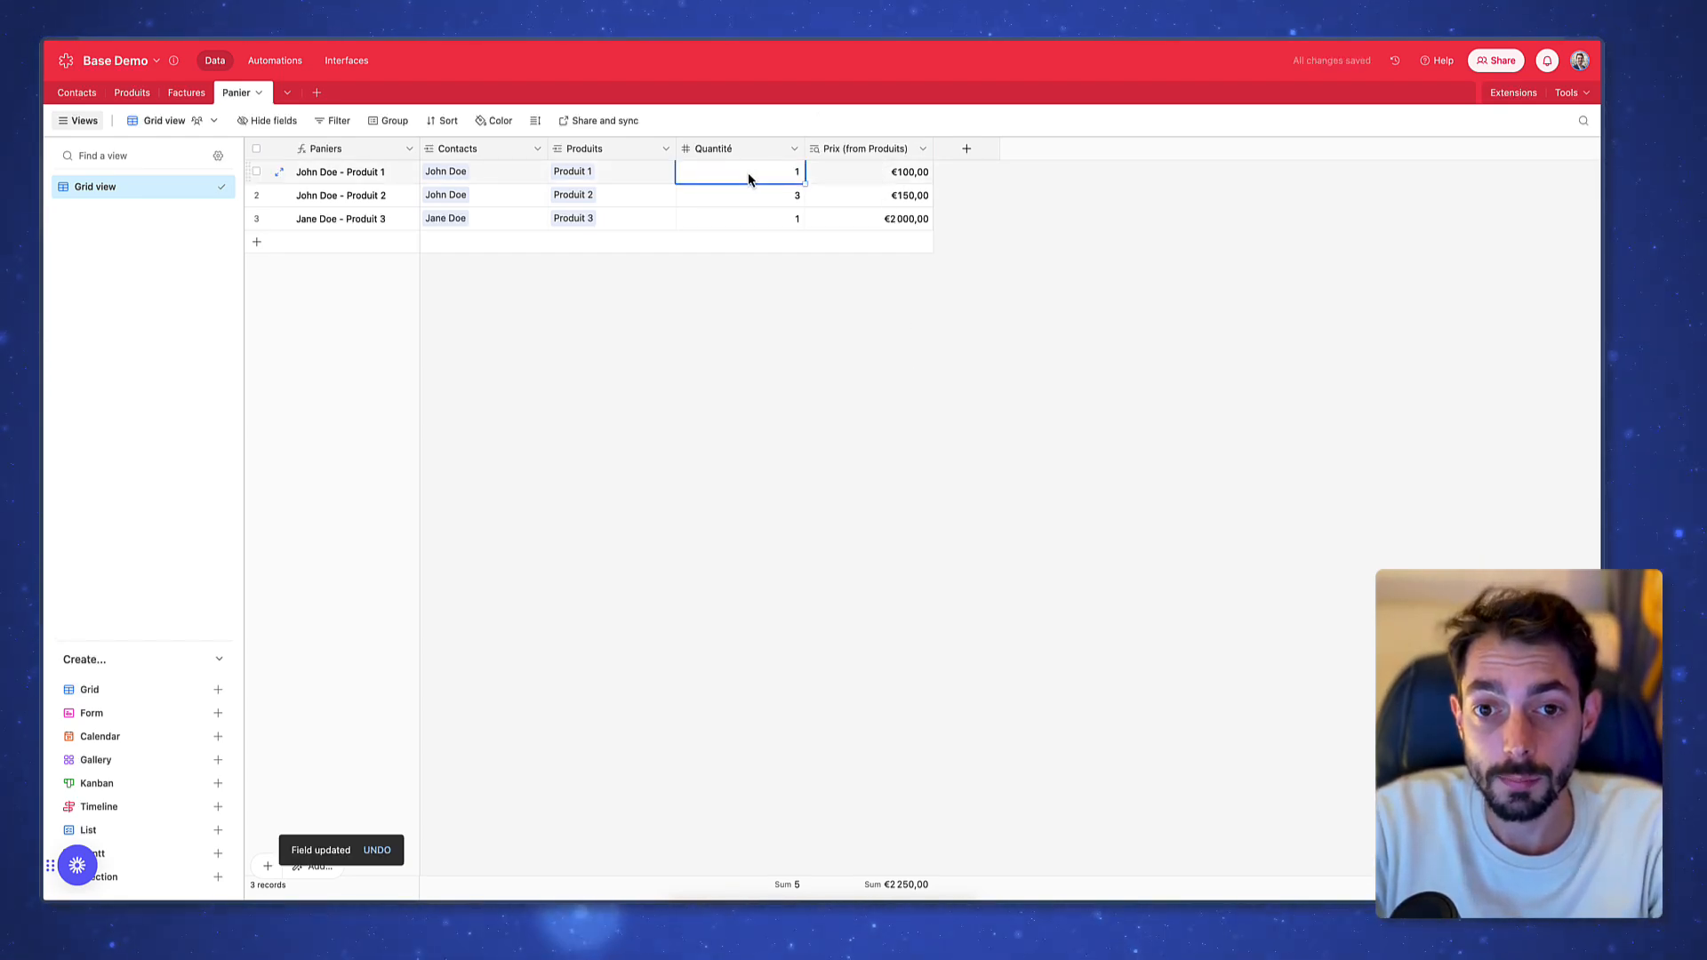
pyautogui.click(872, 200)
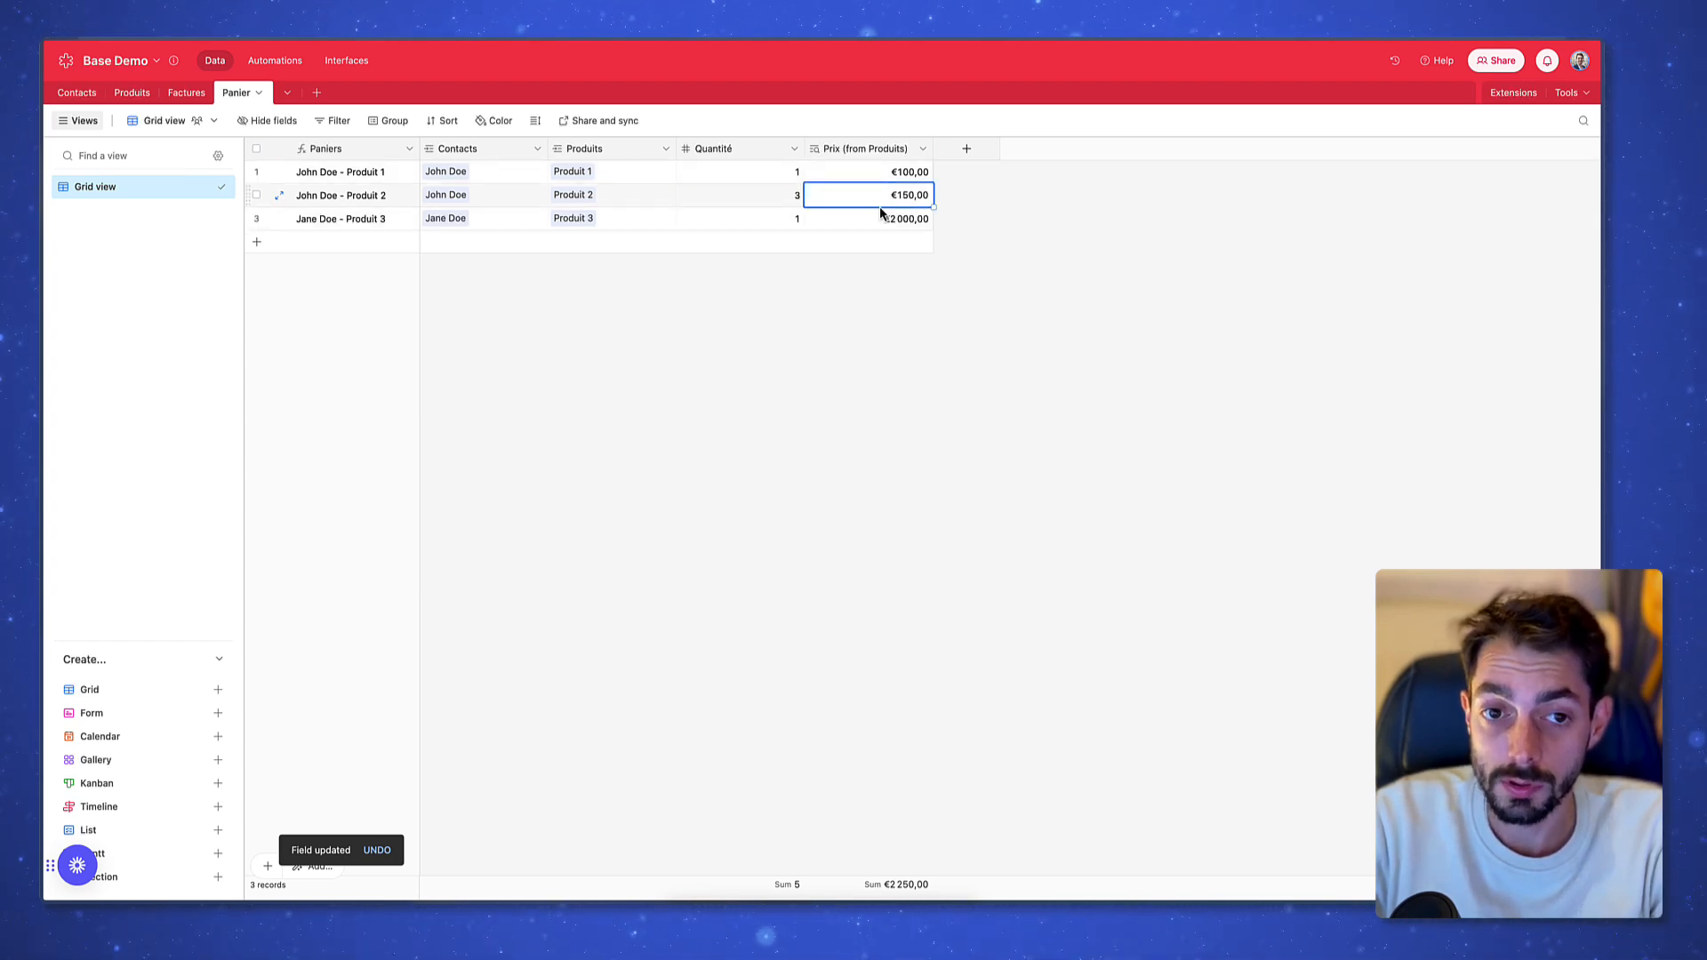
# Create a formula field {Quantité} * {Prix (from Produits)} in Panier
pyautogui.click(979, 159)
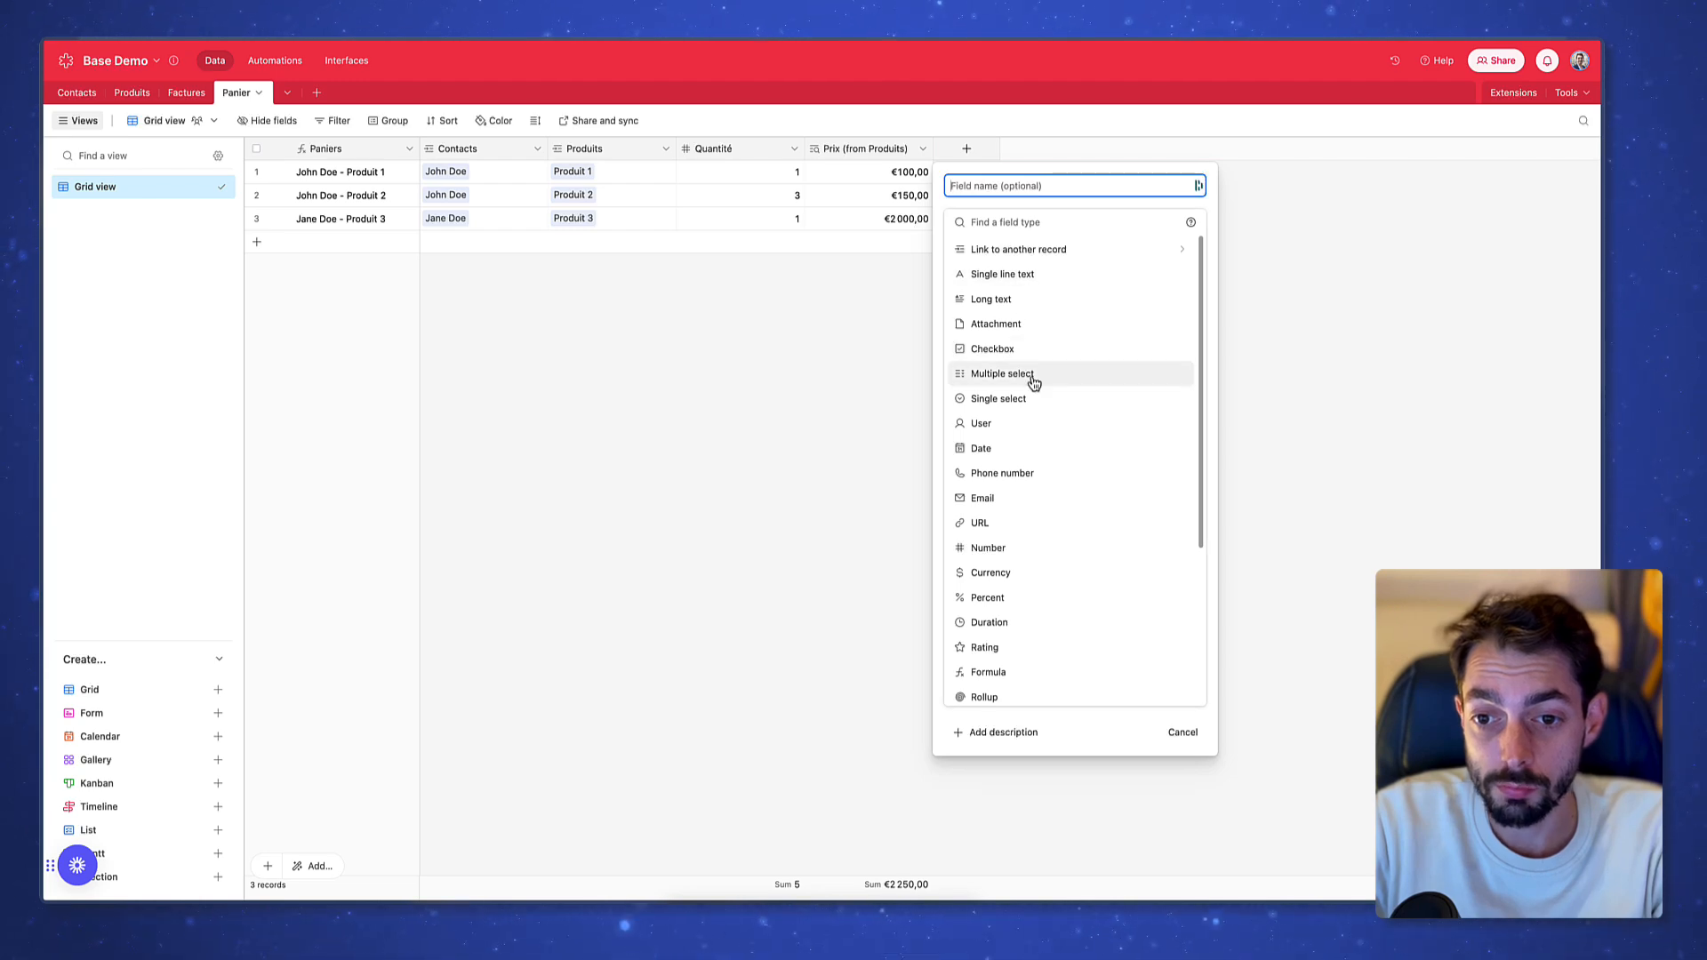
pyautogui.scroll(-2, 1059, 601)
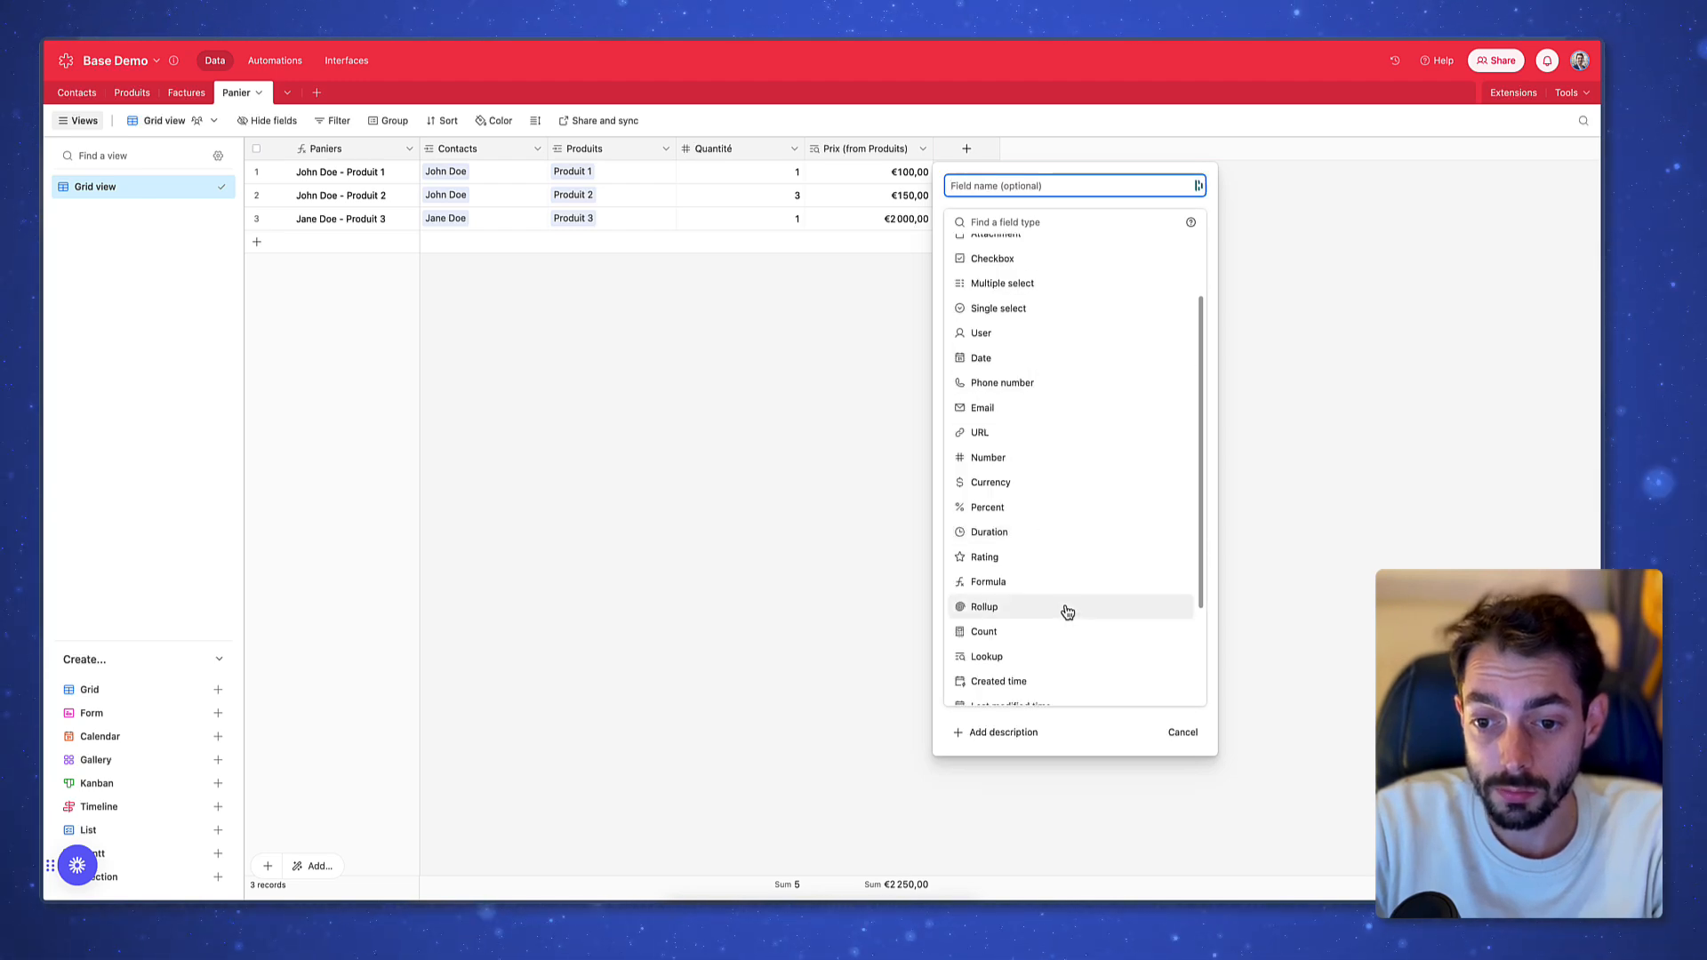
pyautogui.click(1049, 587)
pyautogui.click(1056, 316)
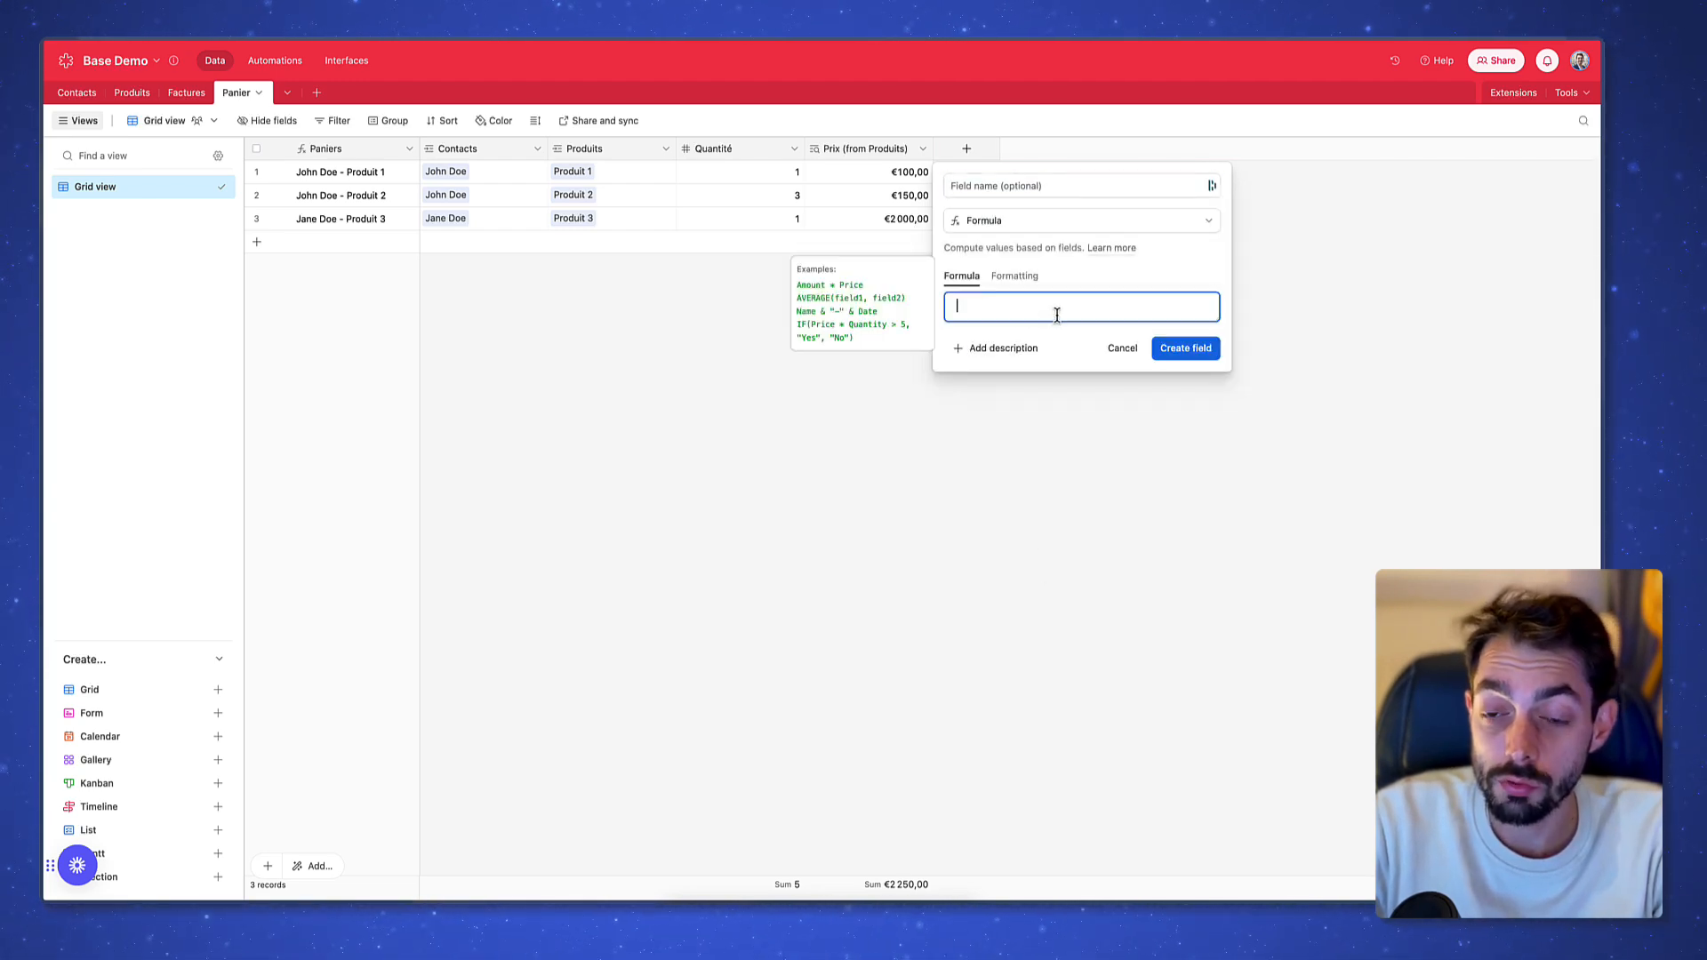
pyautogui.write('qu')
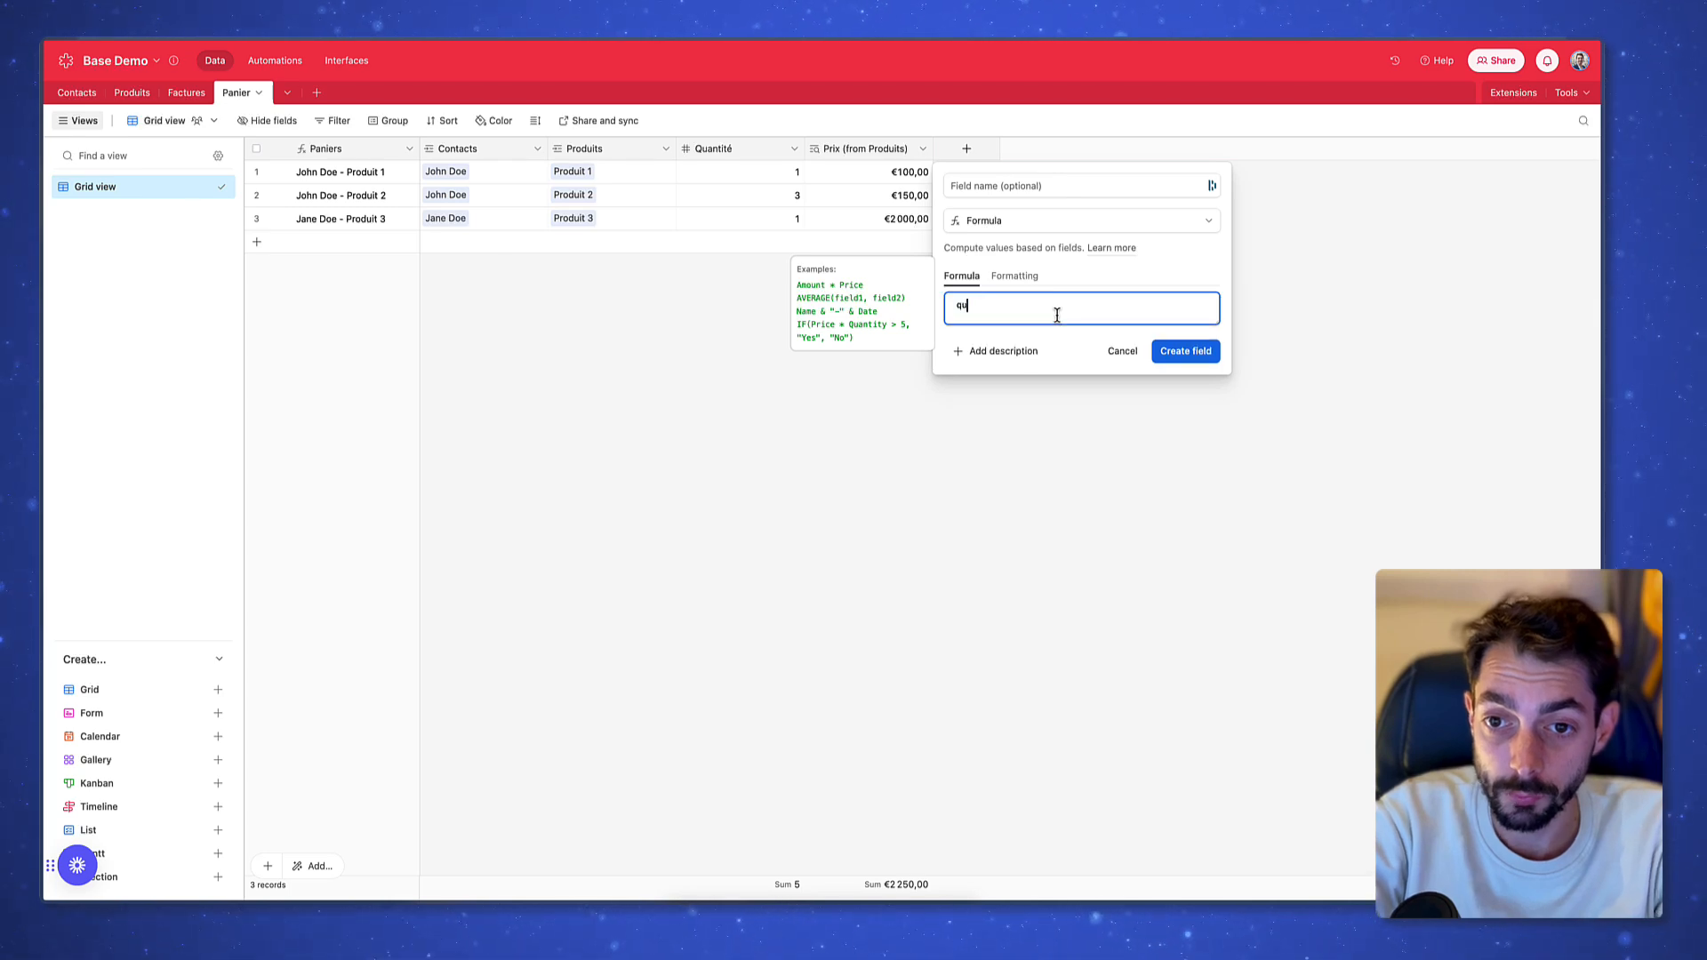
pyautogui.write('an')
pyautogui.press('Return')
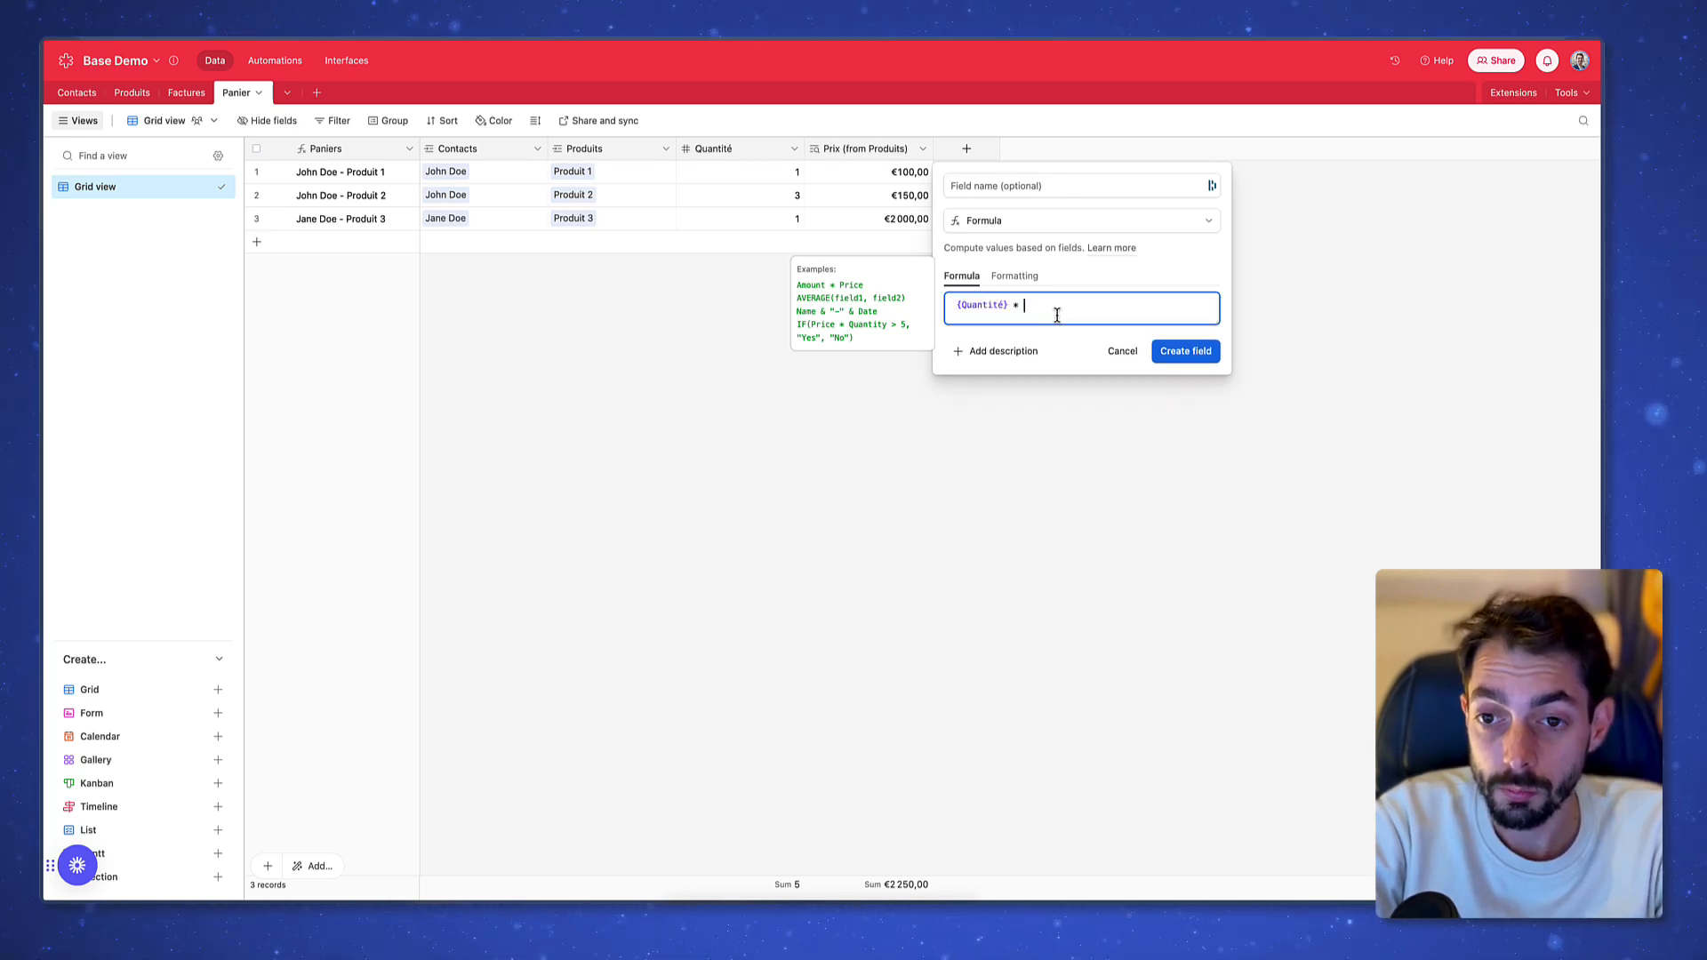
pyautogui.write('* prix')
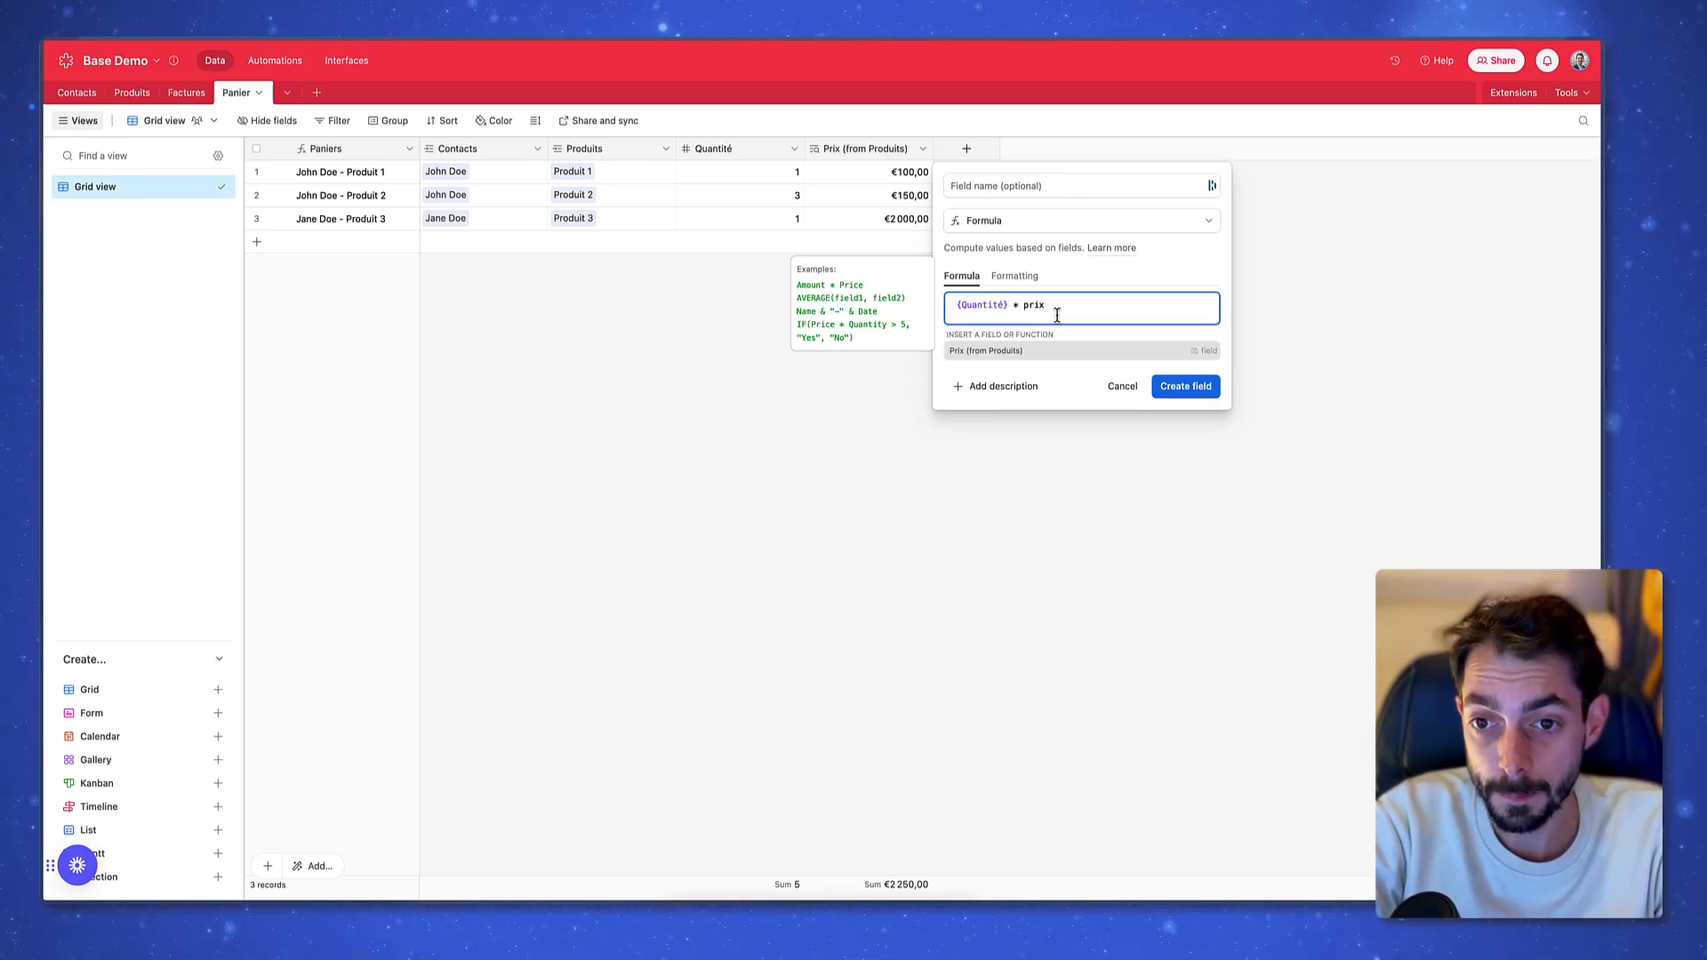
pyautogui.press('Return')
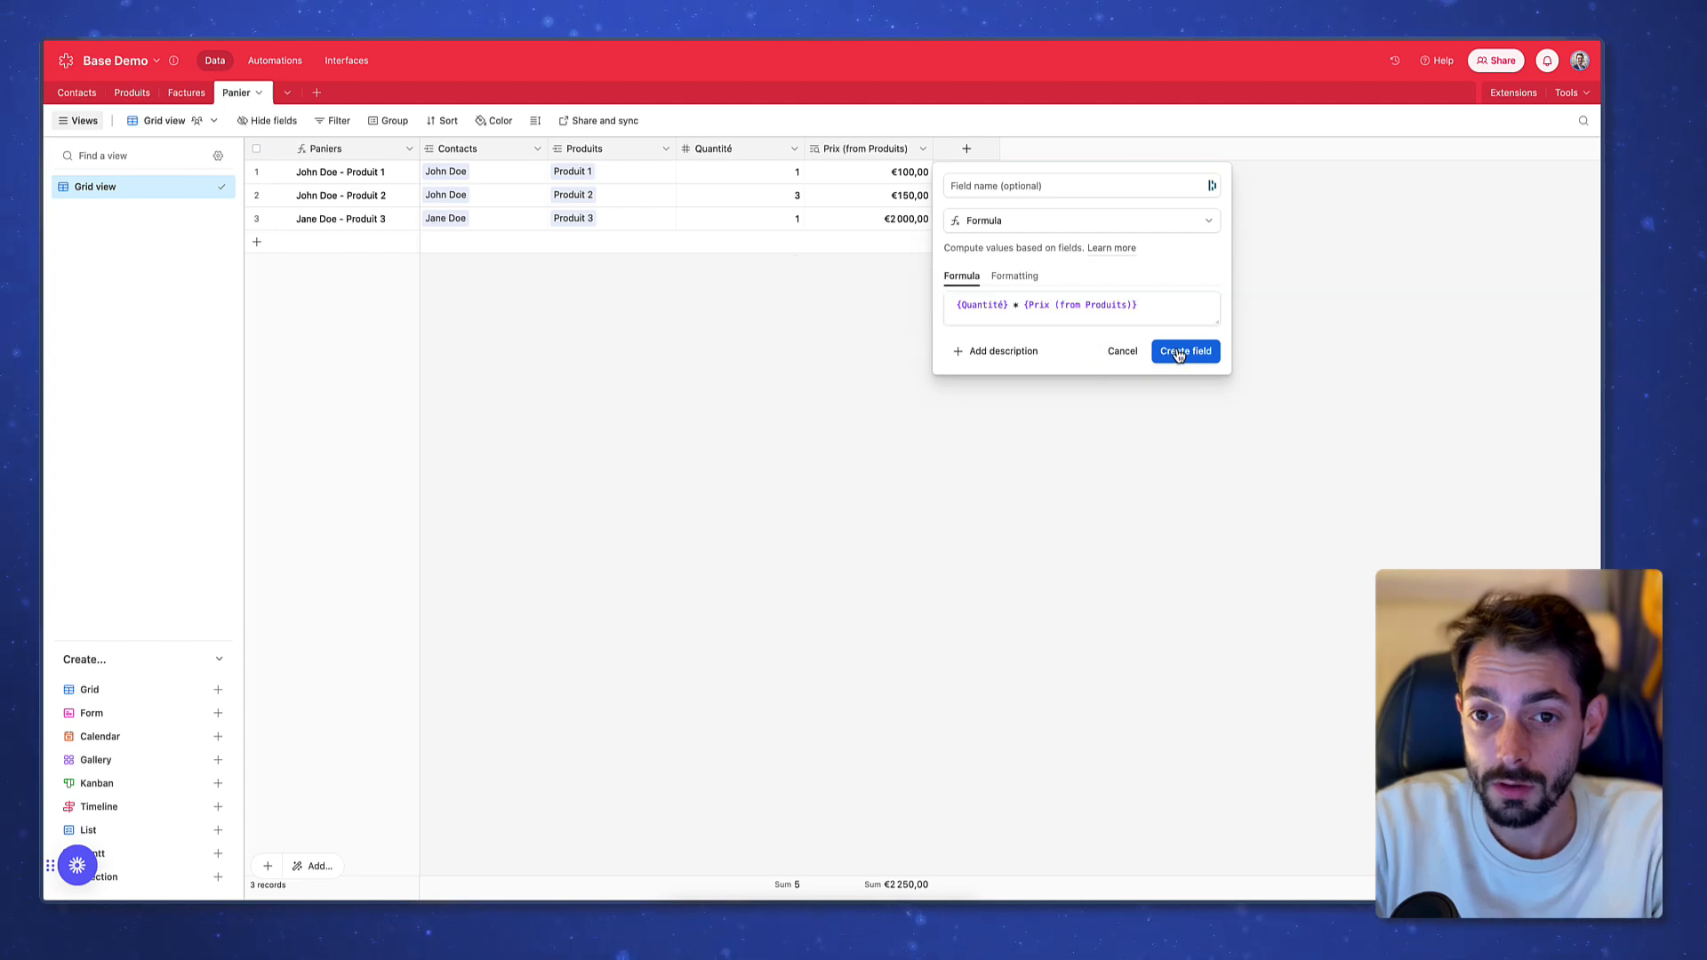
pyautogui.click(1176, 351)
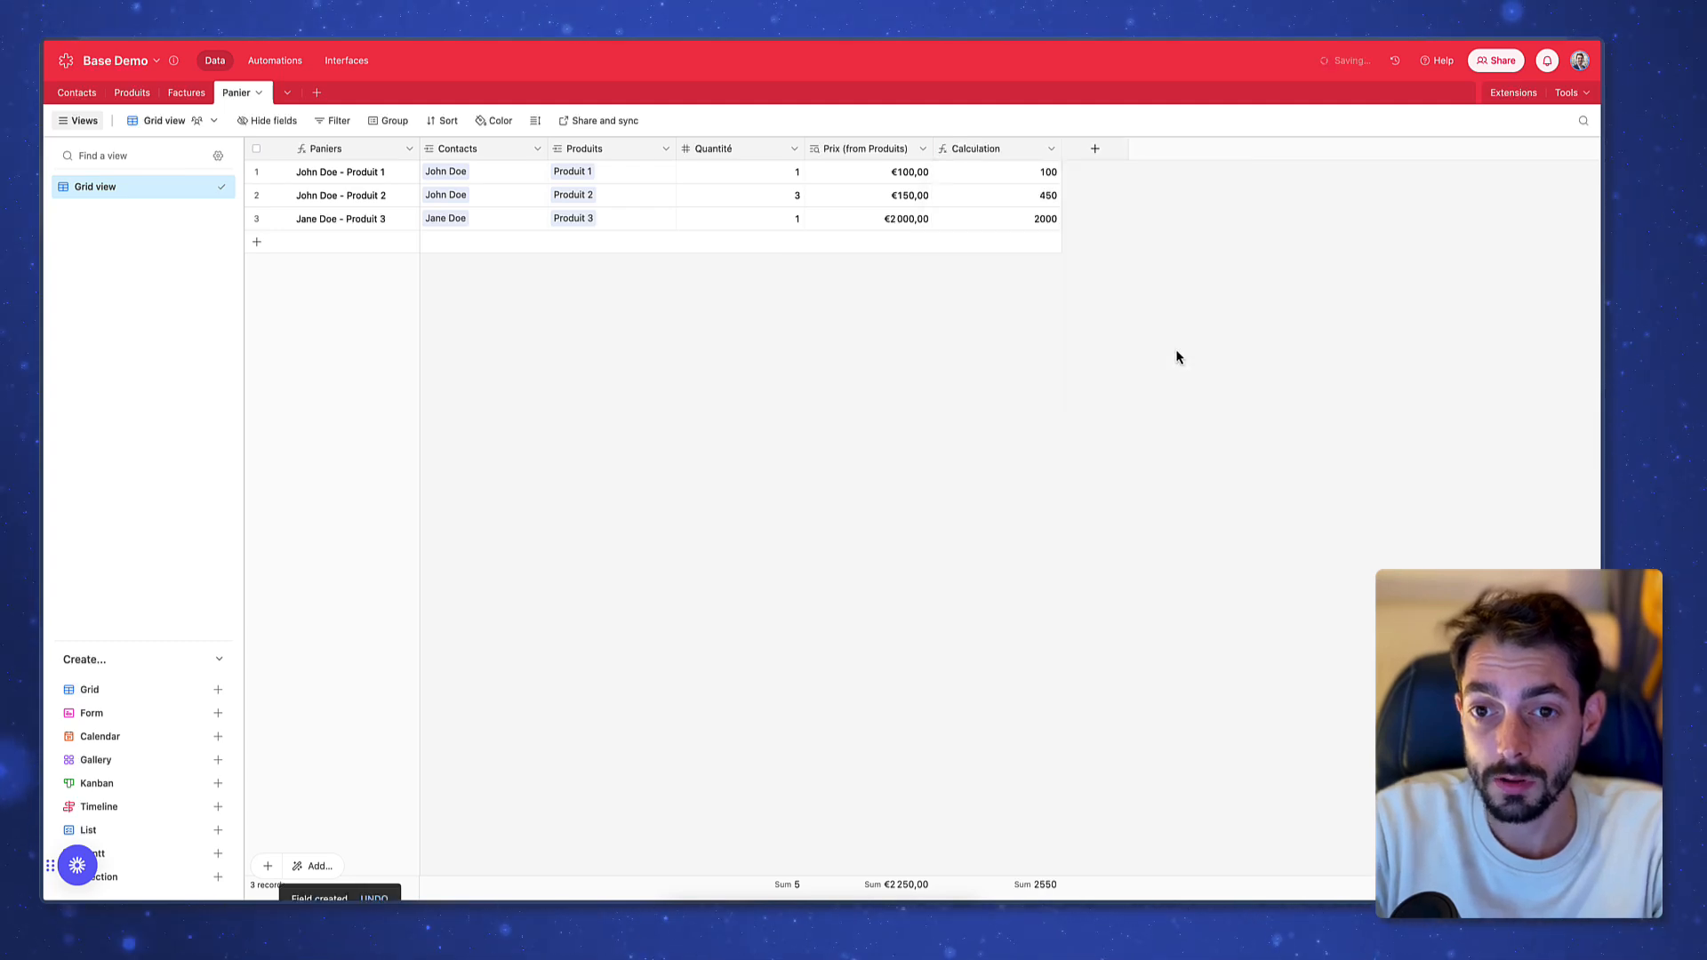
# Rename the new formula column to 'Total panier' and check its values
pyautogui.doubleClick(996, 149)
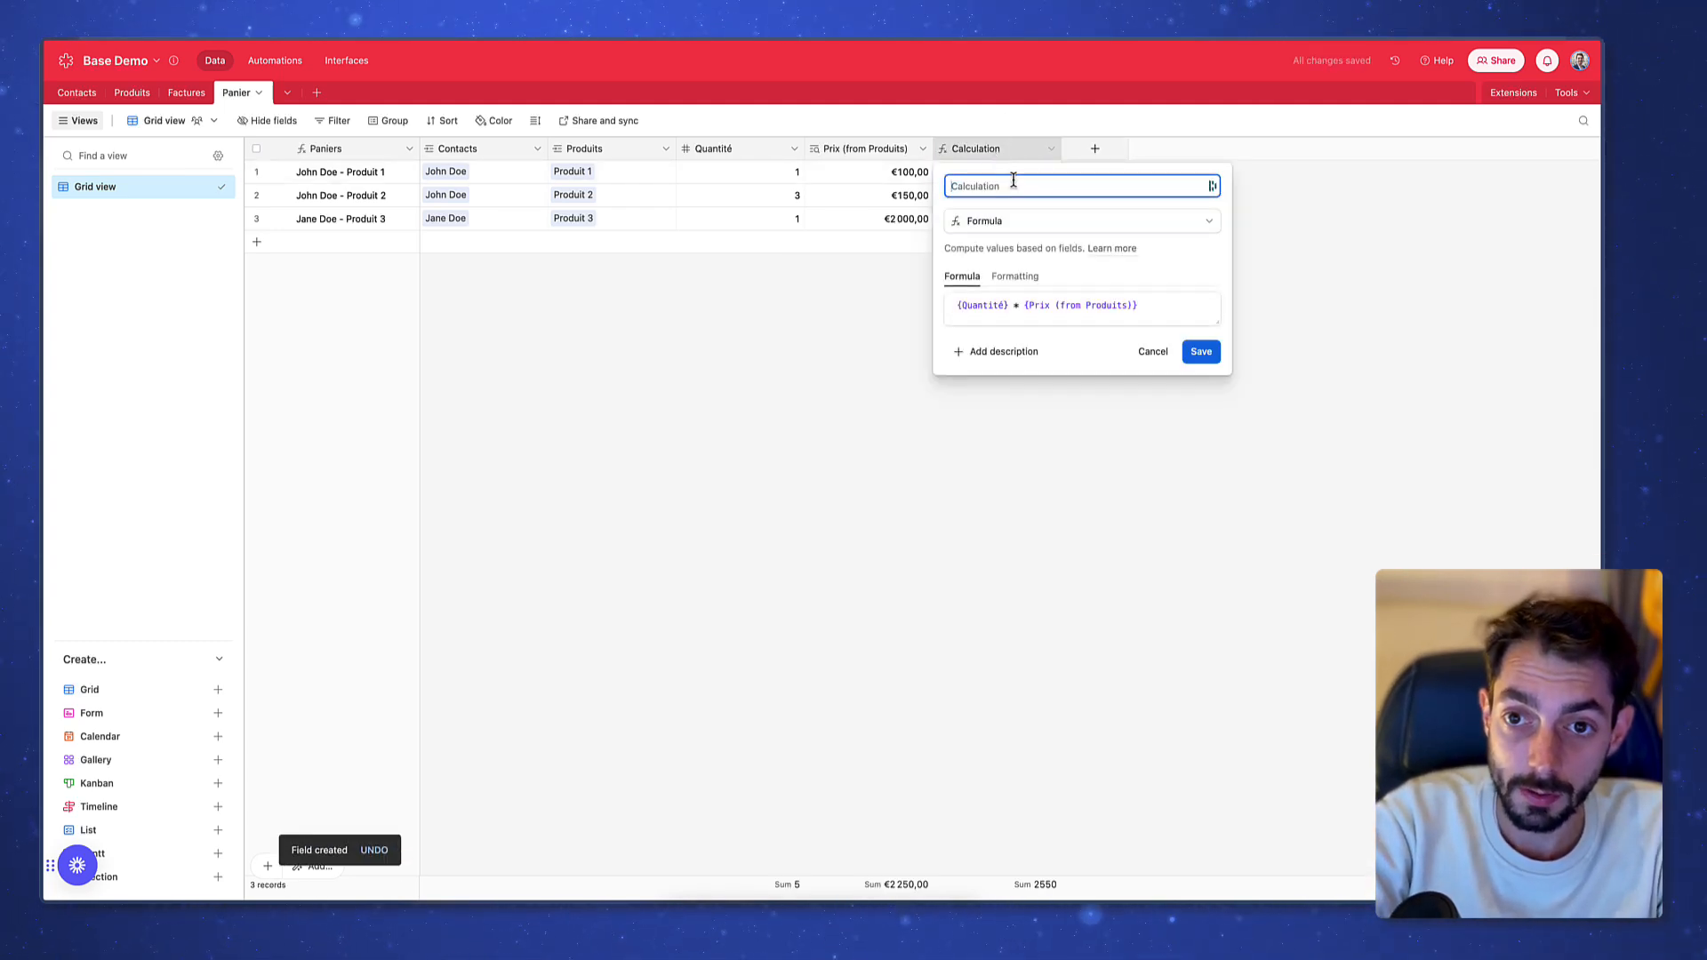
pyautogui.write('Total panier')
pyautogui.press('Return')
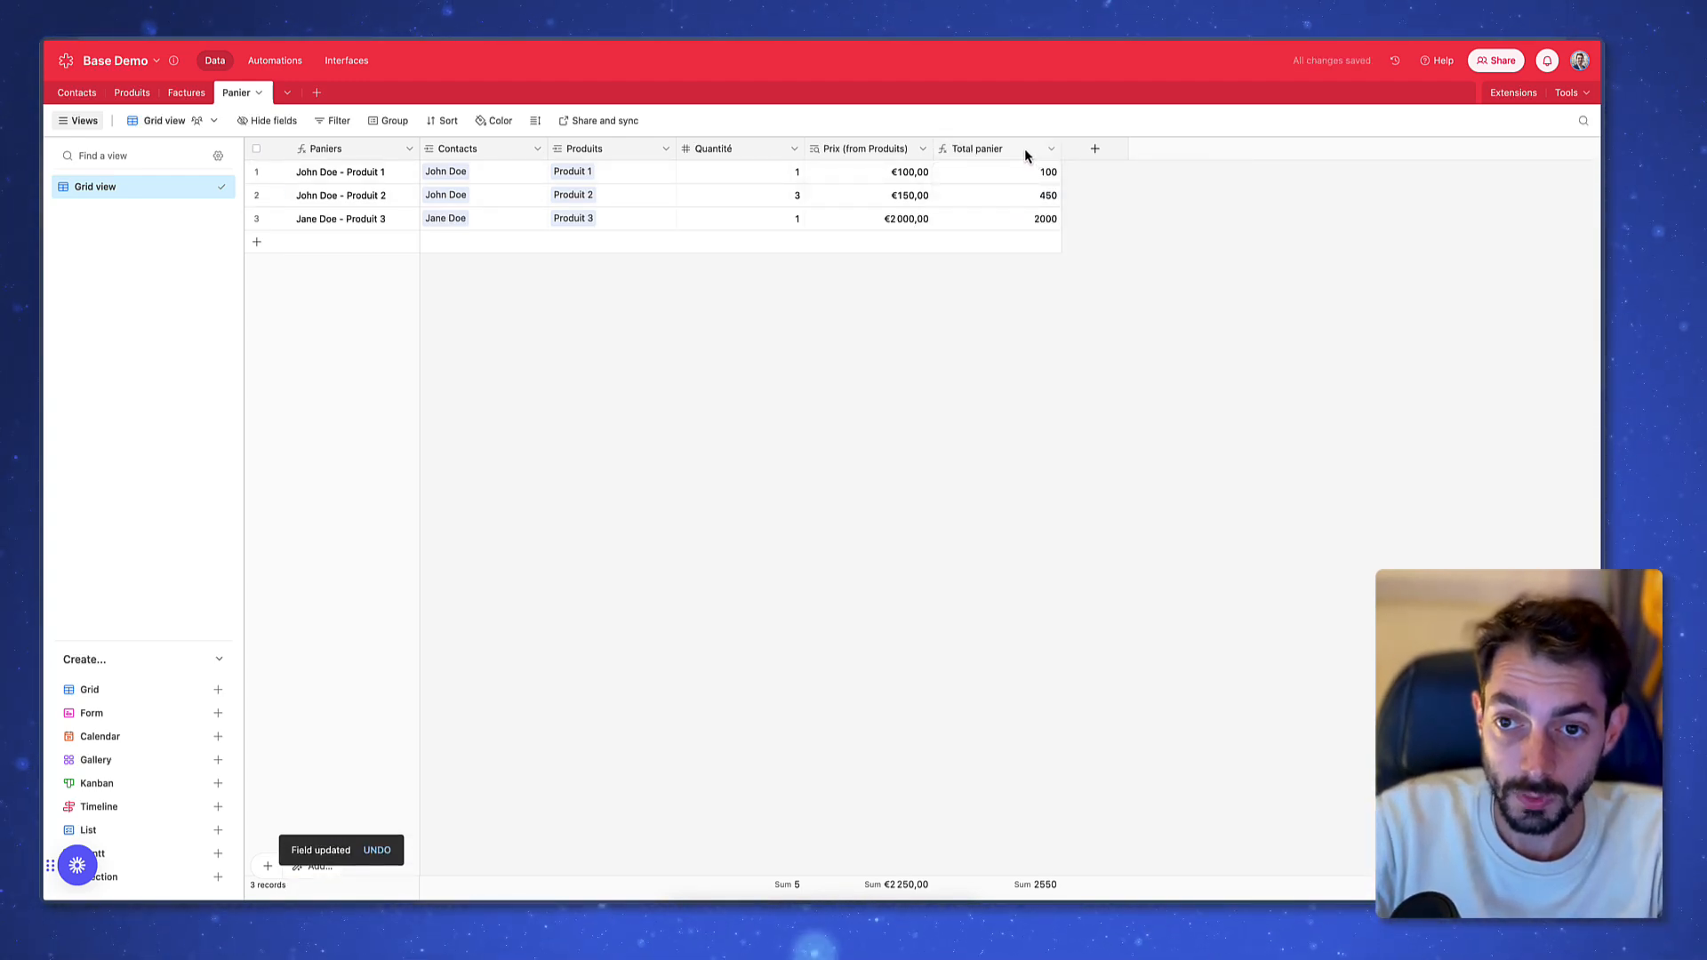
pyautogui.moveTo(1021, 174); pyautogui.dragTo(1020, 224)
pyautogui.click(1162, 209)
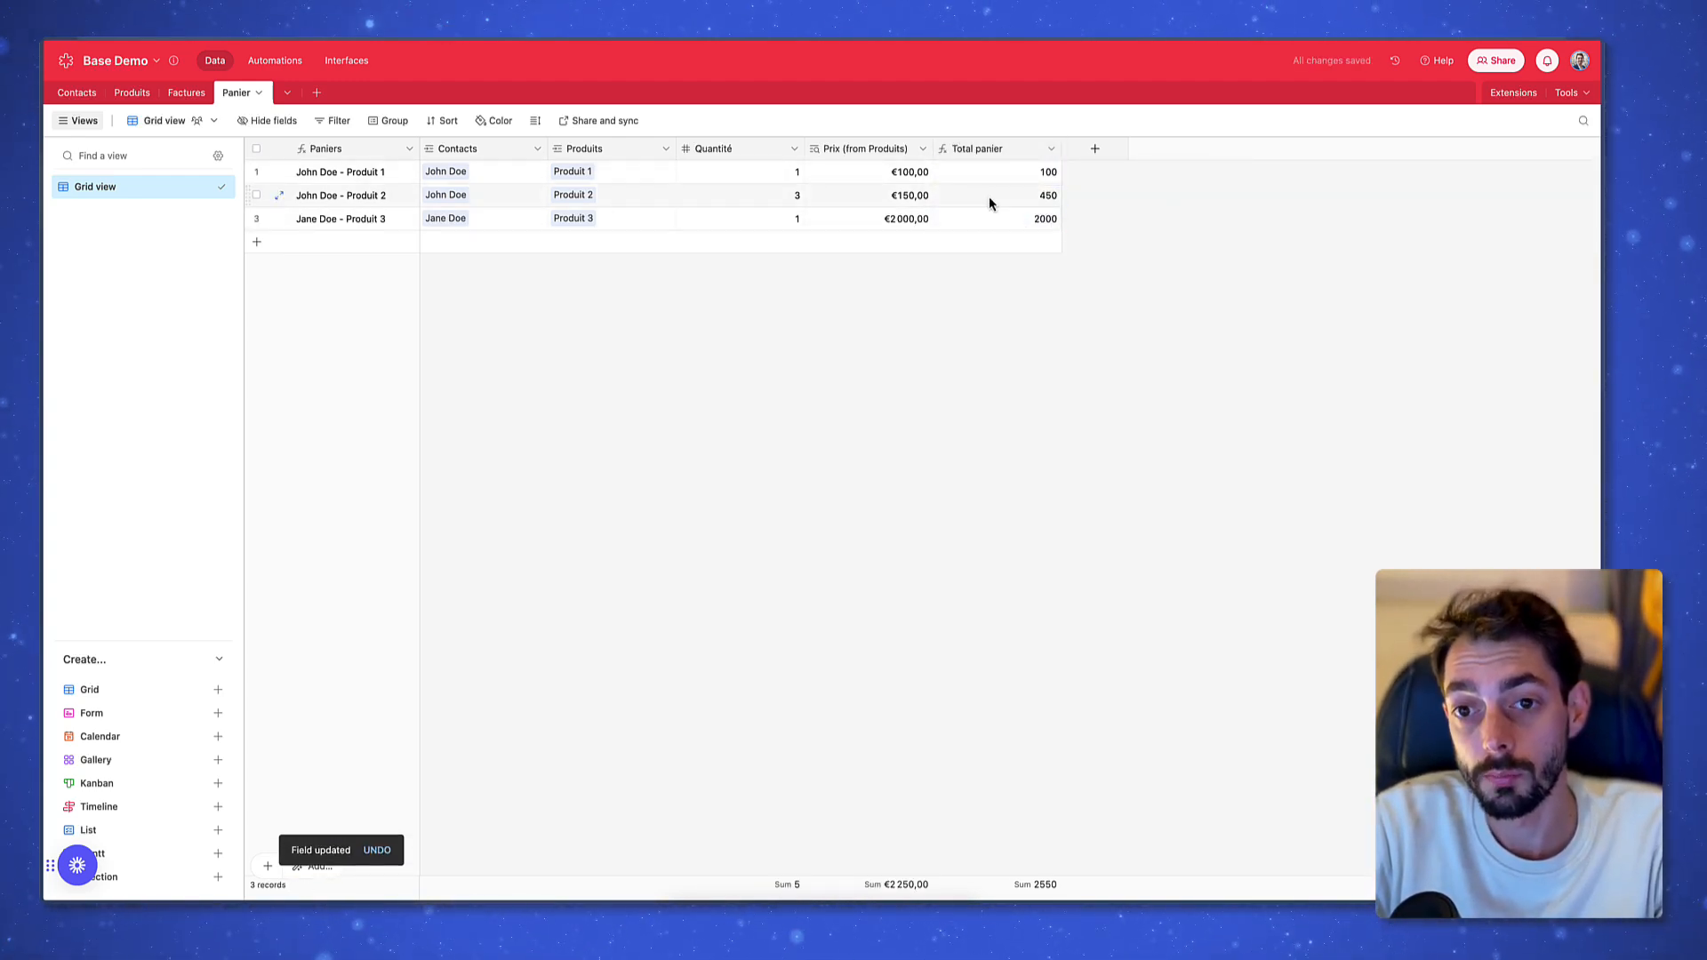
# Format Total panier as Currency with € symbol and space/comma separators
pyautogui.doubleClick(1005, 152)
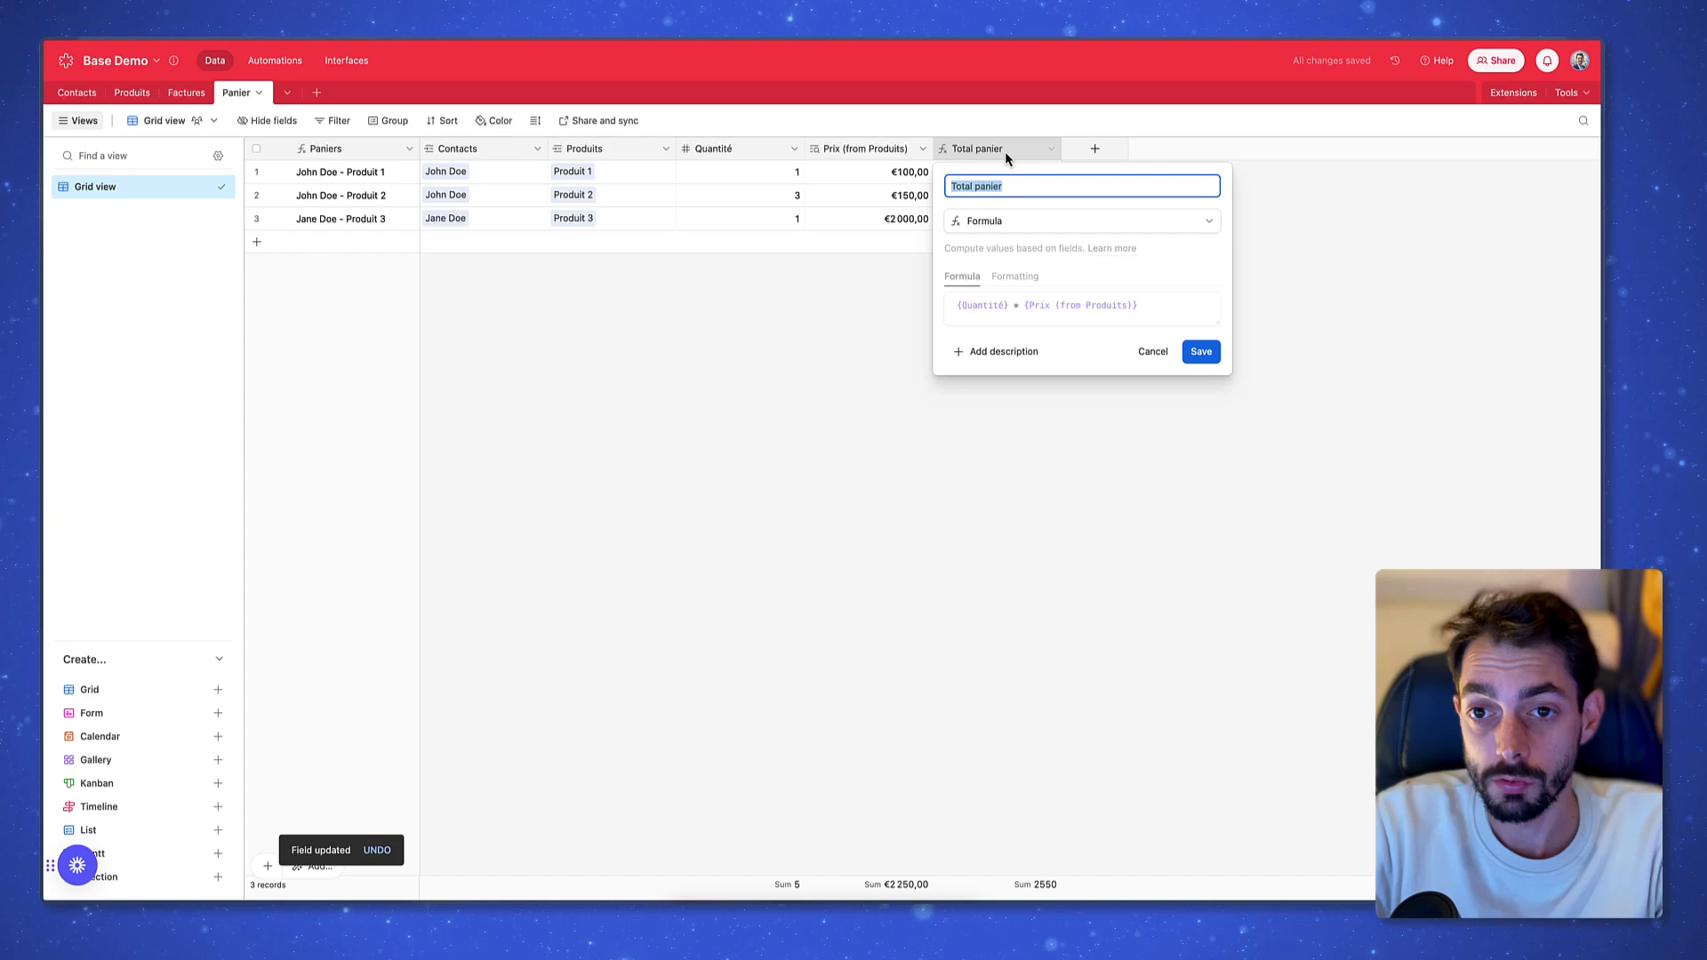
pyautogui.click(1015, 276)
pyautogui.click(1018, 331)
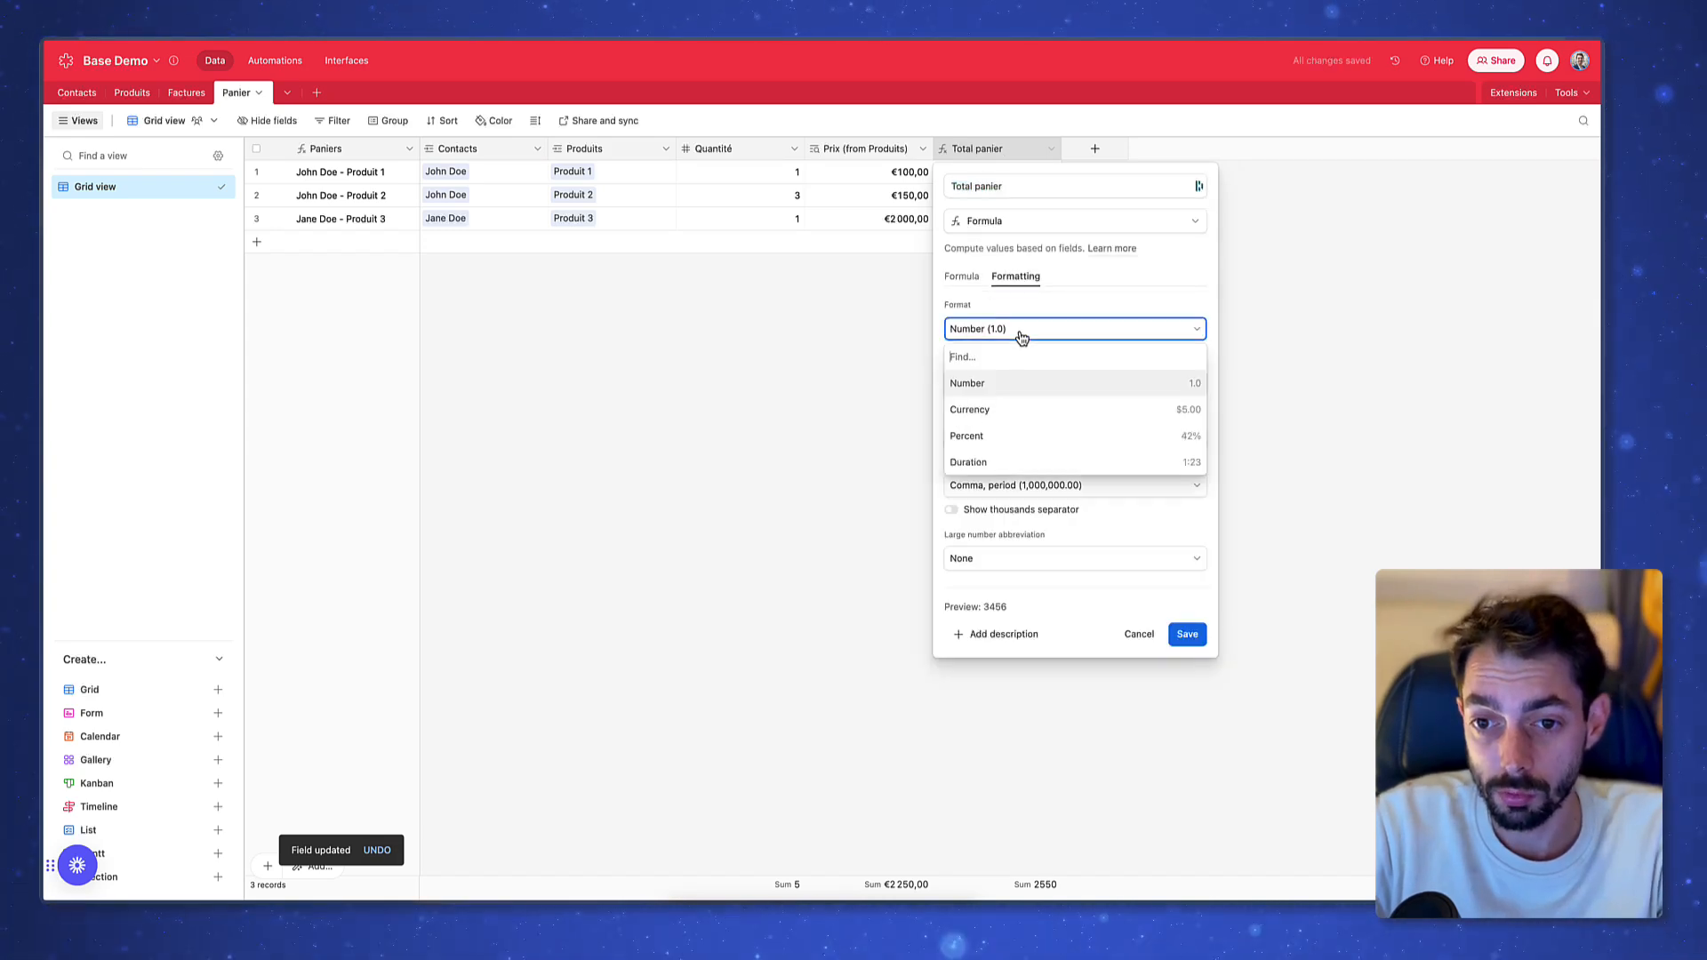
pyautogui.click(1015, 414)
pyautogui.click(1032, 433)
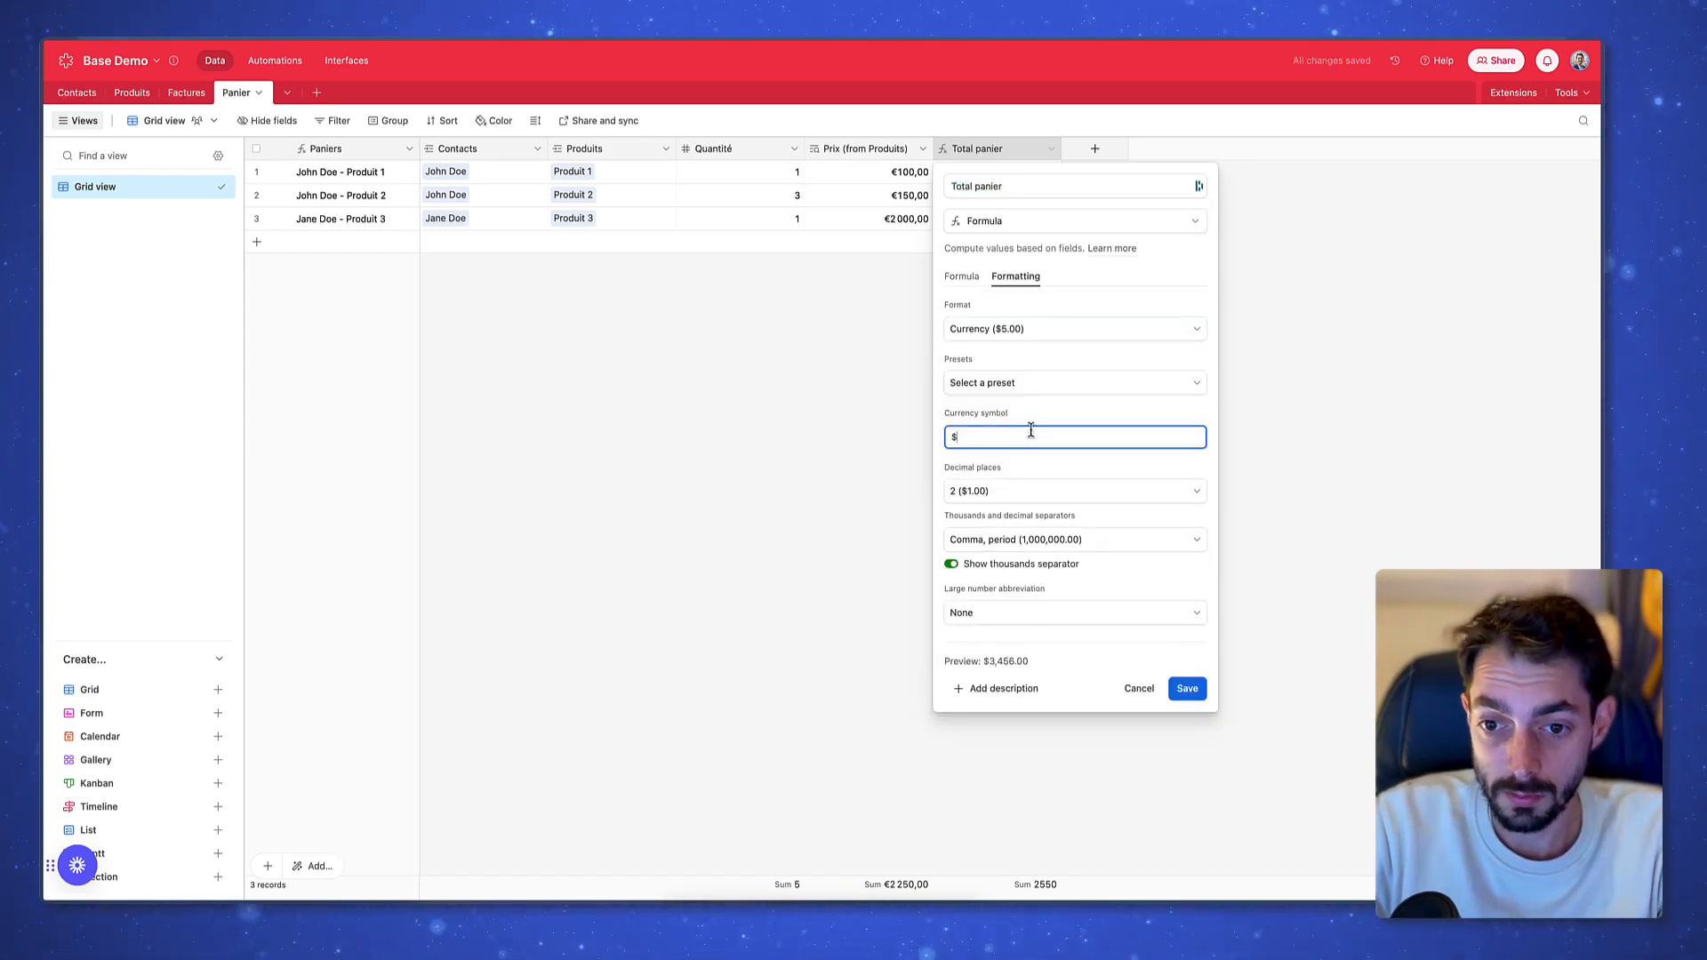
pyautogui.press('BackSpace')
pyautogui.write('€')
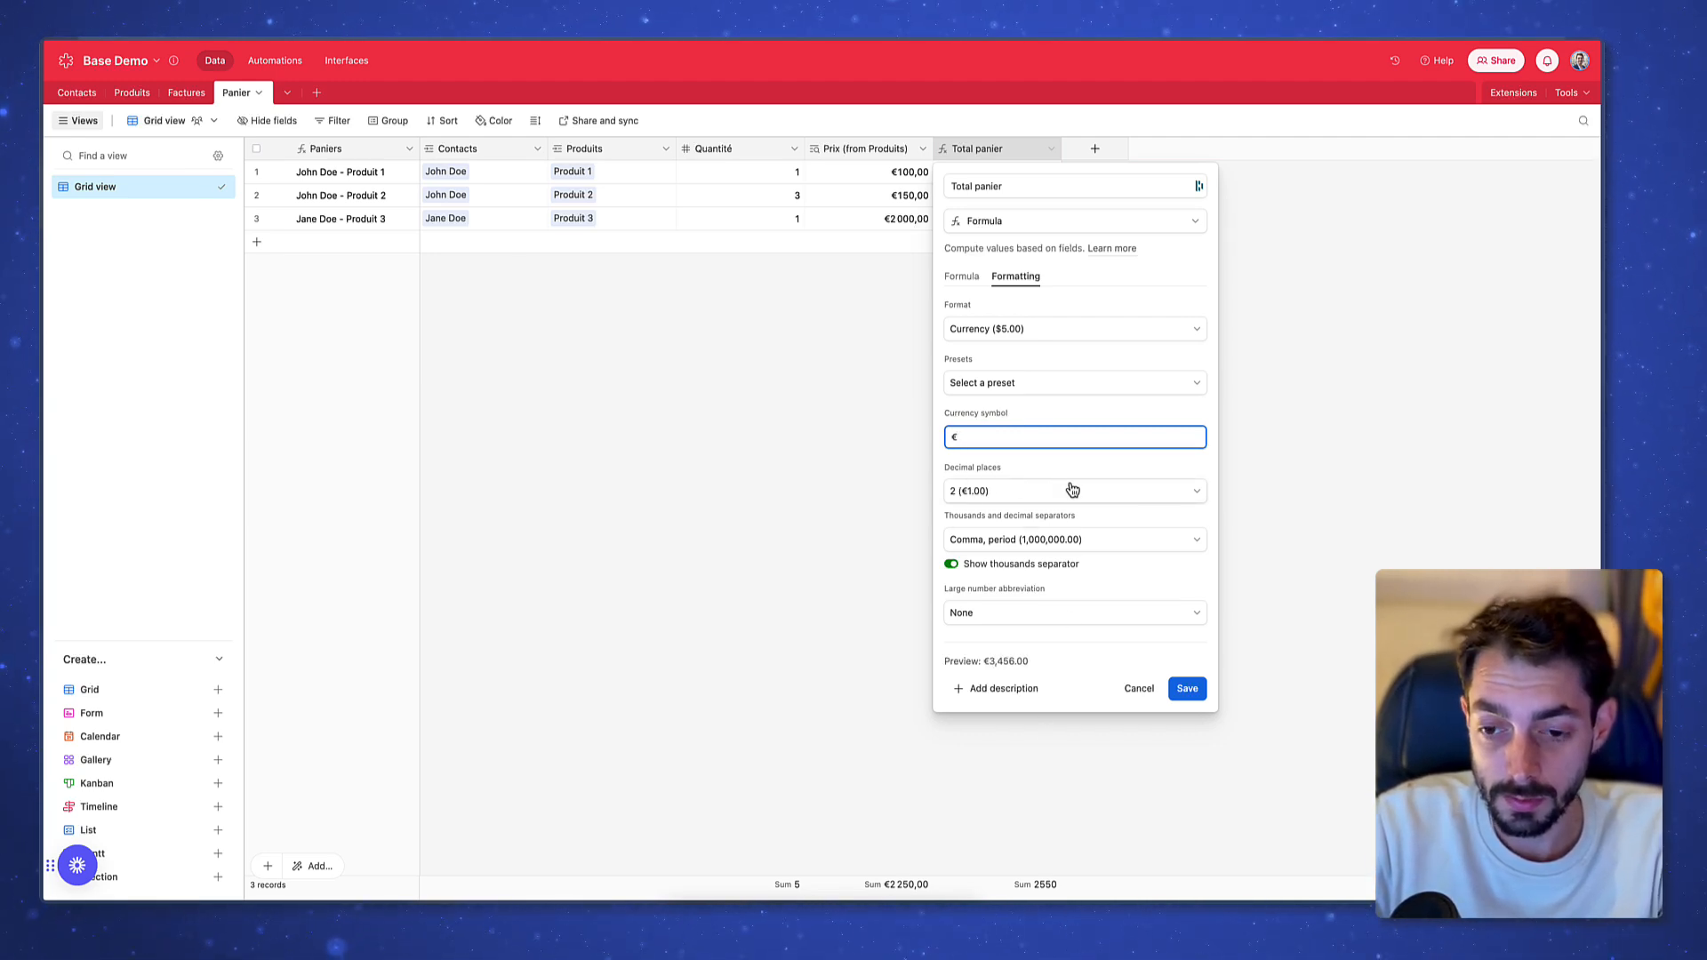
pyautogui.click(1111, 540)
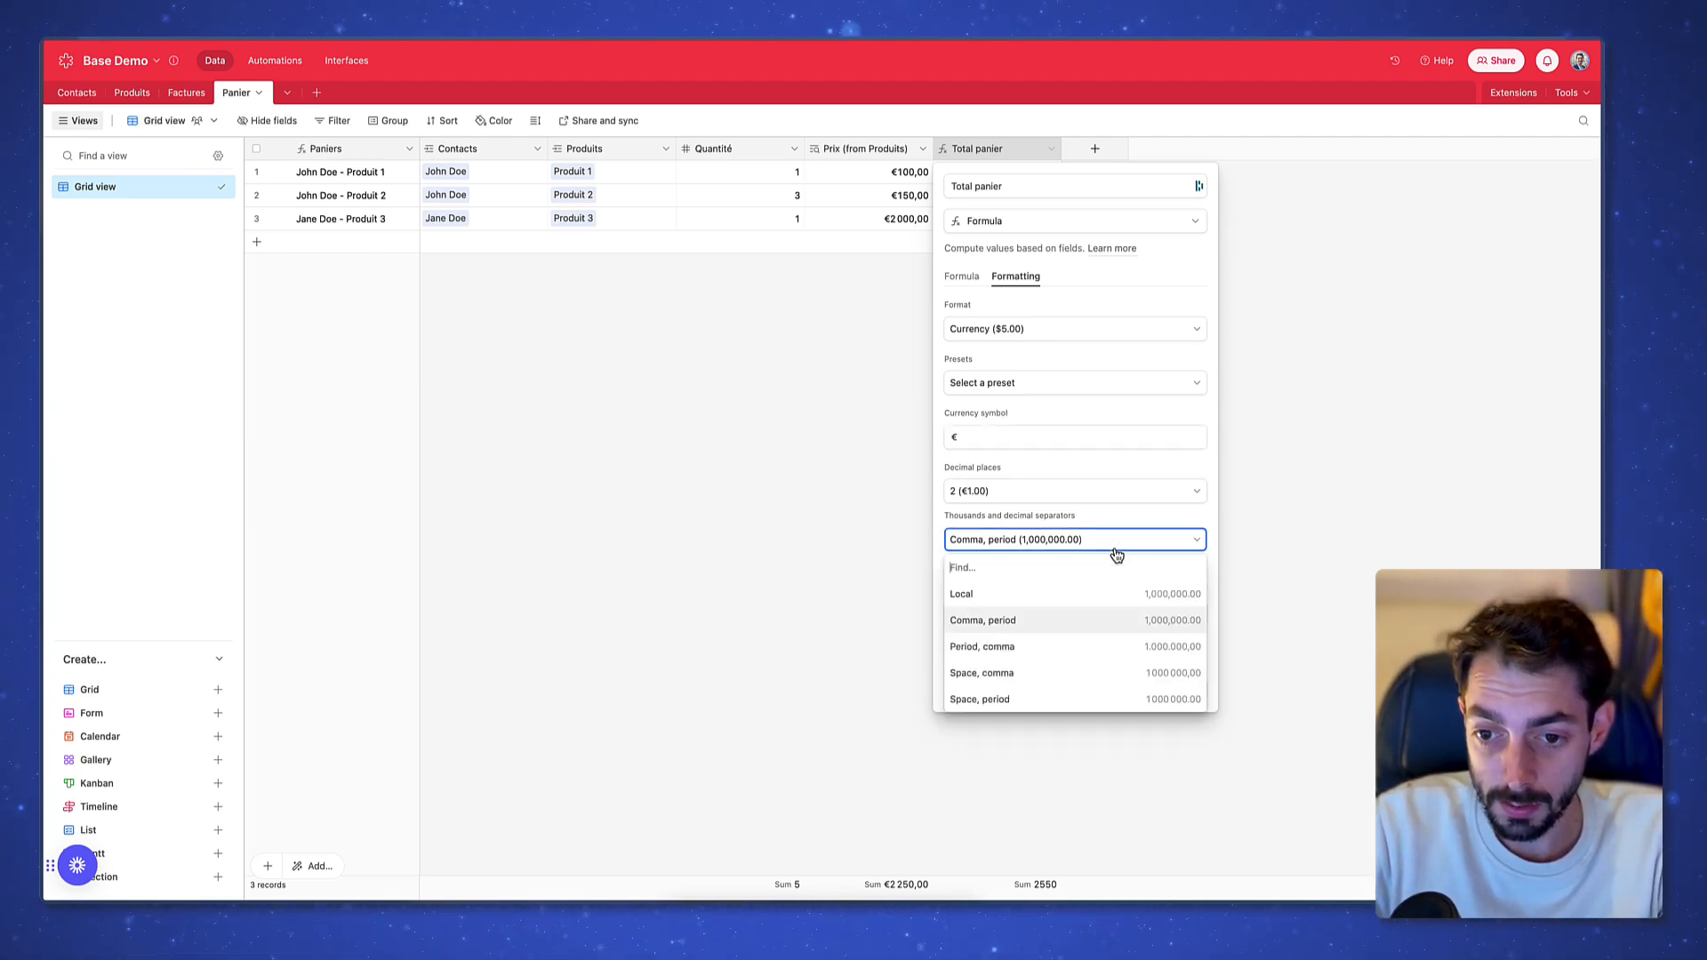
pyautogui.click(1119, 676)
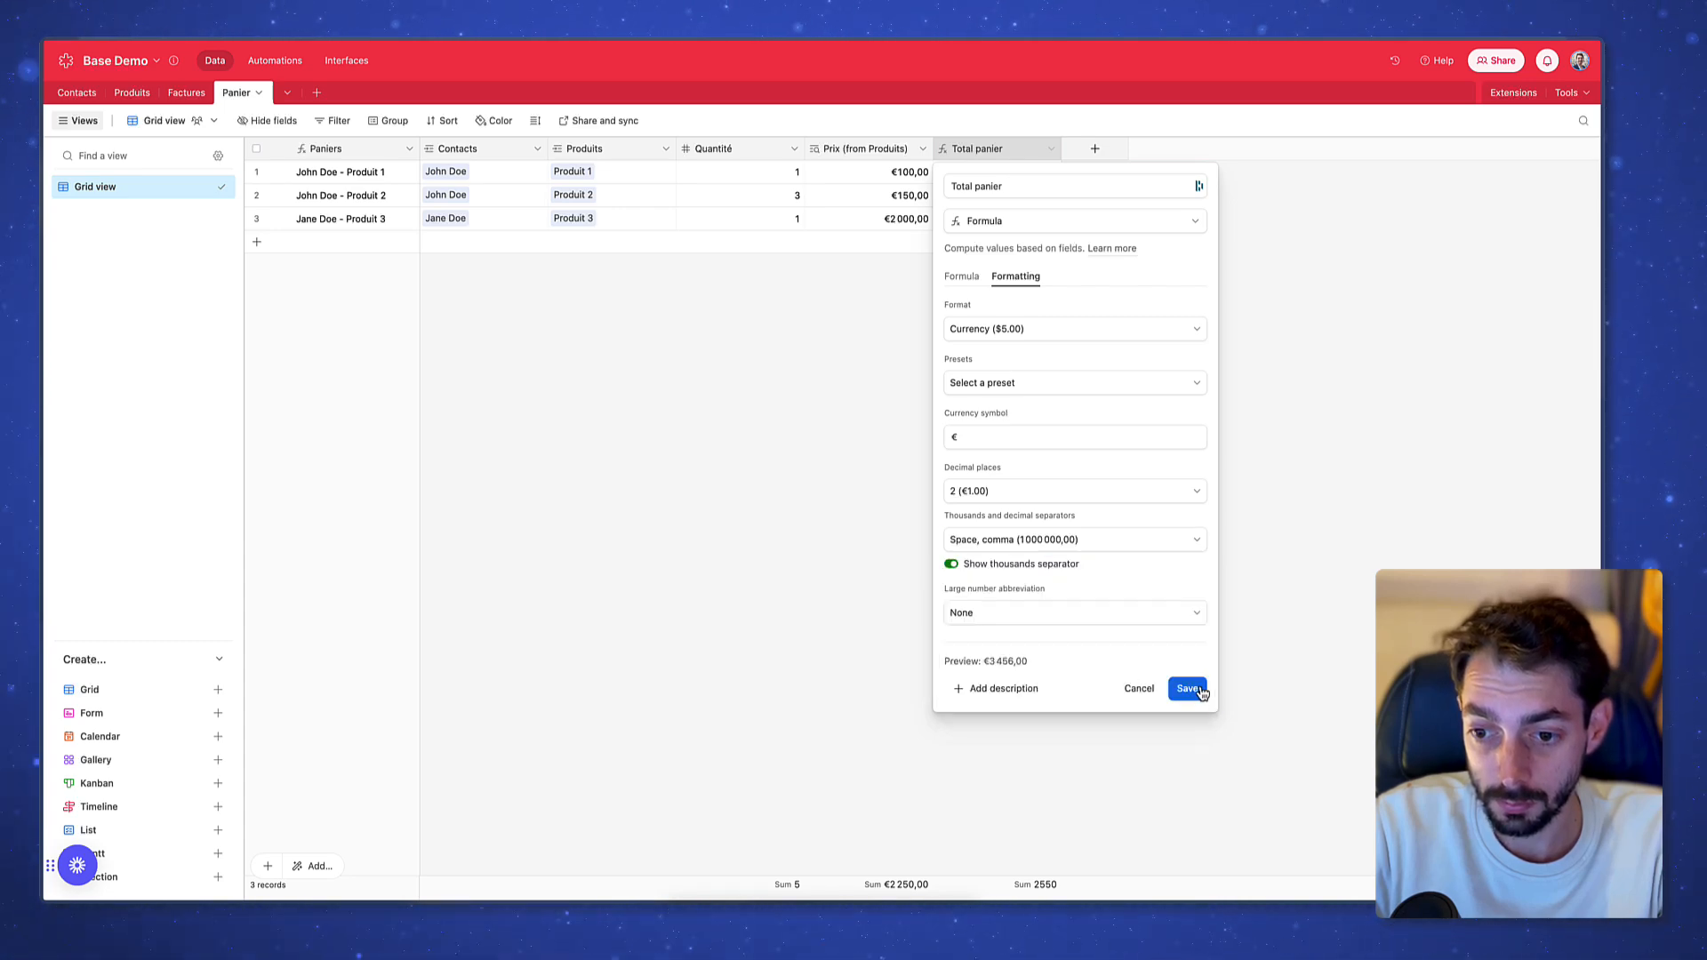
pyautogui.click(1190, 688)
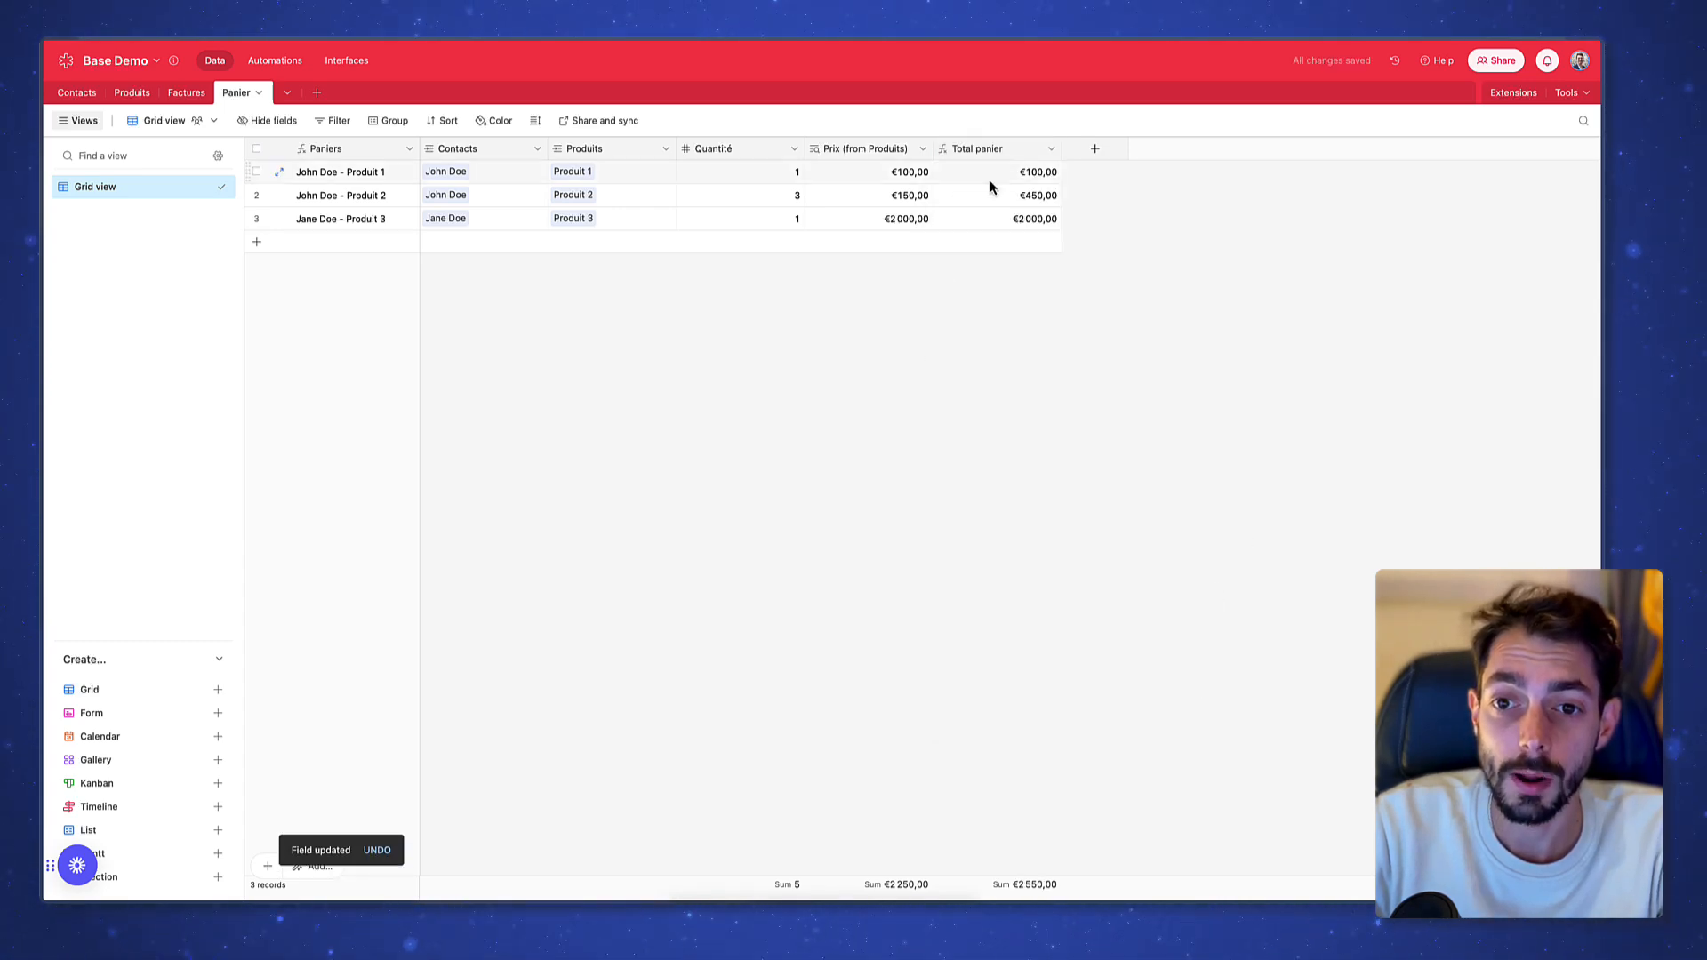
# Select row 2's quantity, price and total cells to verify the calculation
pyautogui.moveTo(778, 194); pyautogui.dragTo(878, 196)
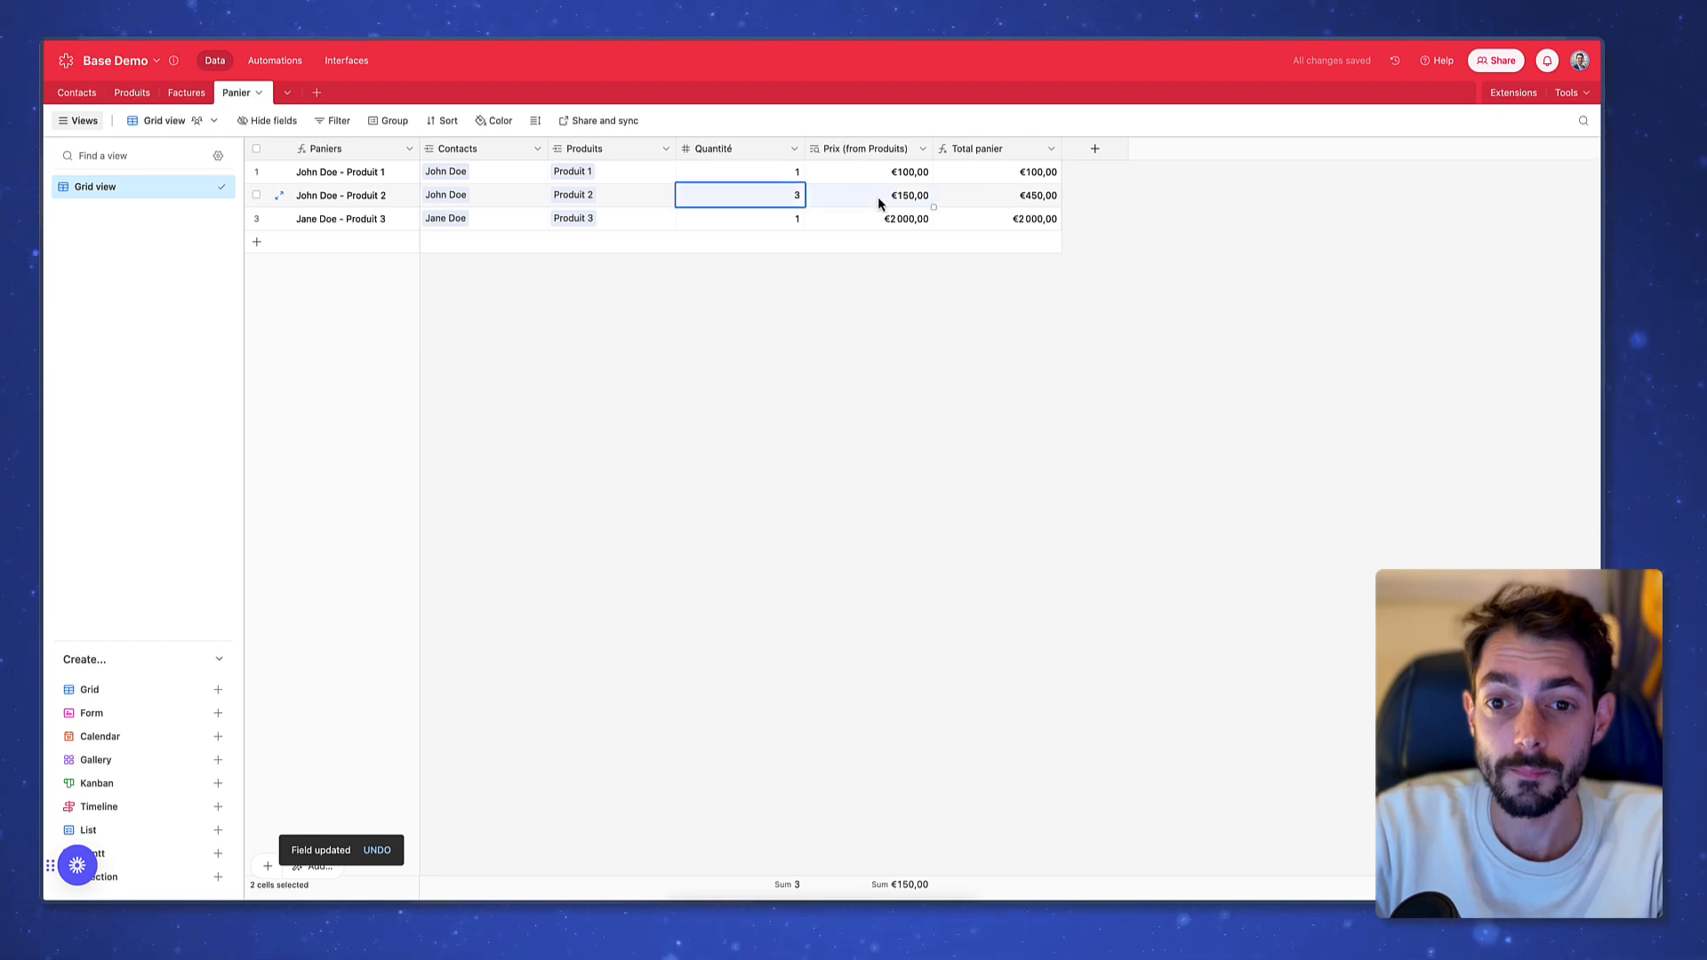
pyautogui.click(1027, 204)
pyautogui.click(763, 199)
pyautogui.click(873, 211)
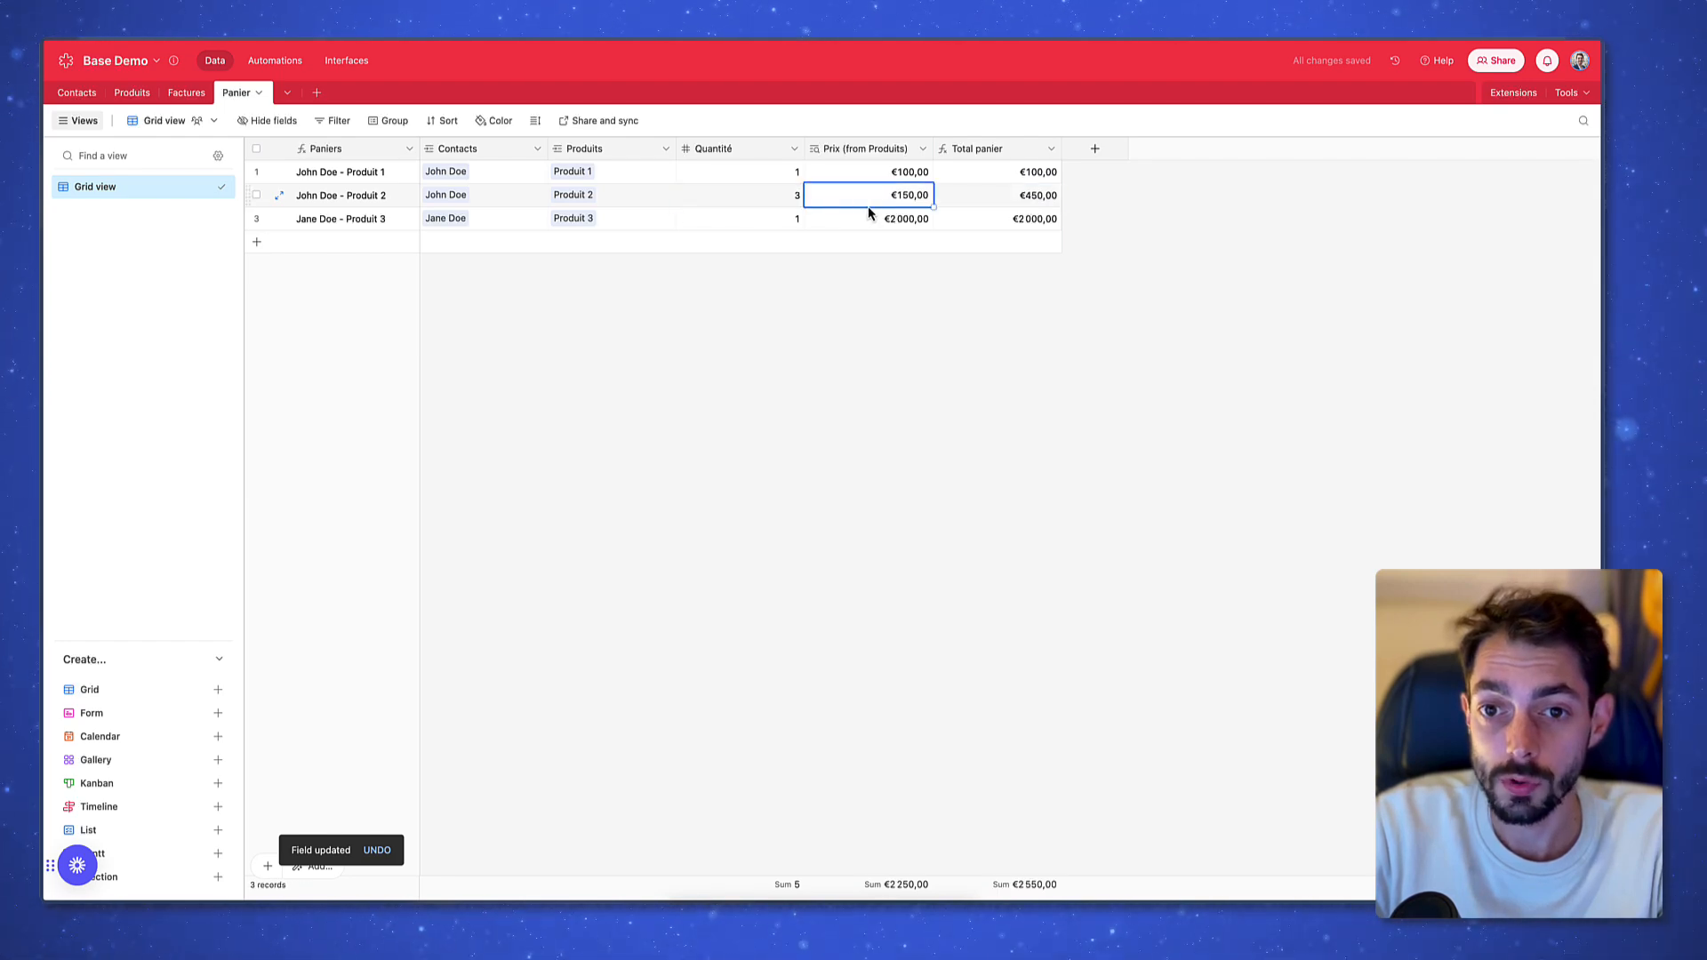
pyautogui.click(1026, 206)
pyautogui.click(1137, 228)
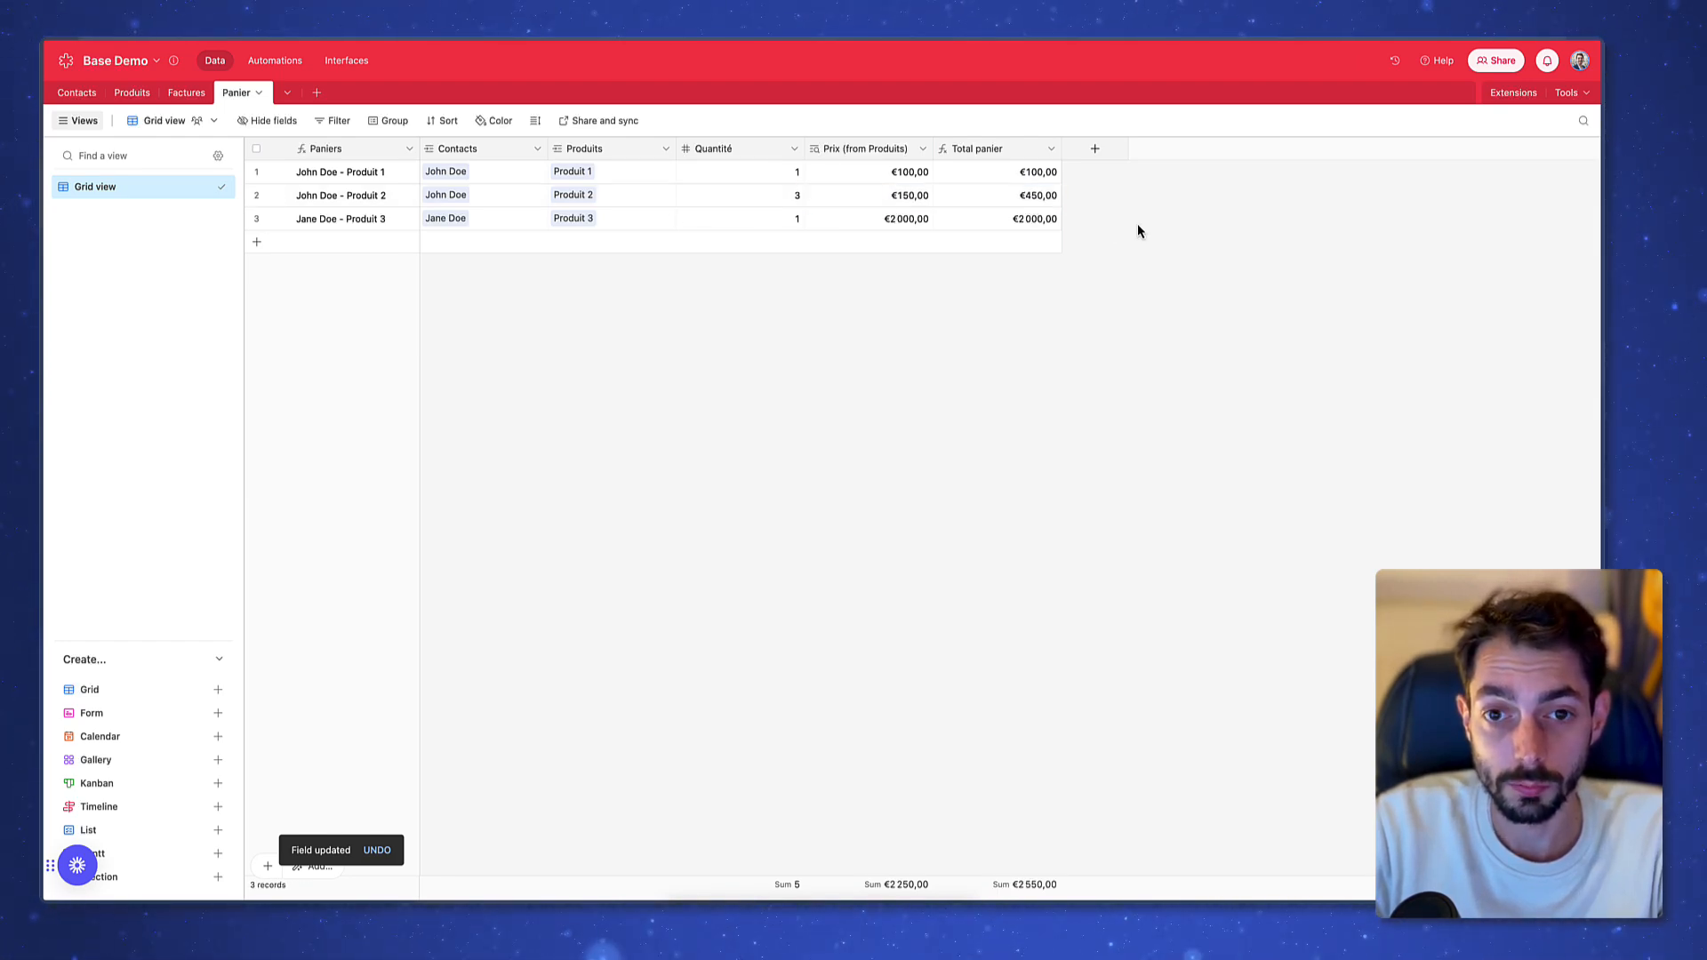
# In the Factures table, delete the Quantité and Produits fields
pyautogui.click(205, 94)
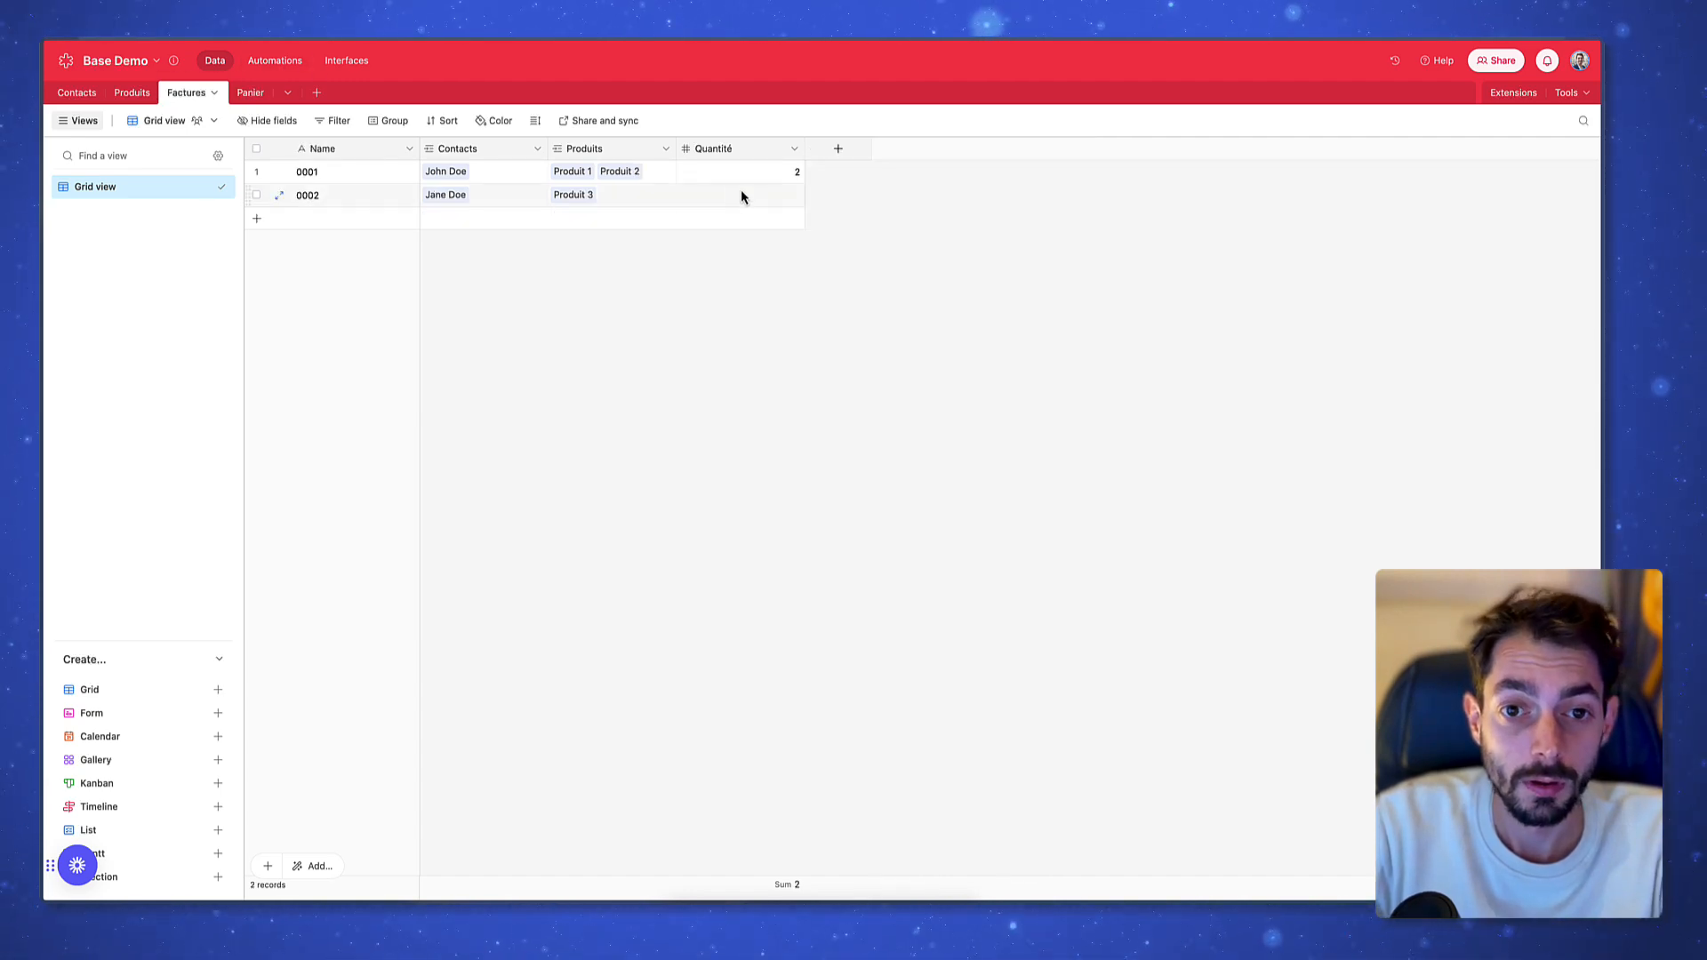
pyautogui.rightClick(735, 148)
pyautogui.click(776, 568)
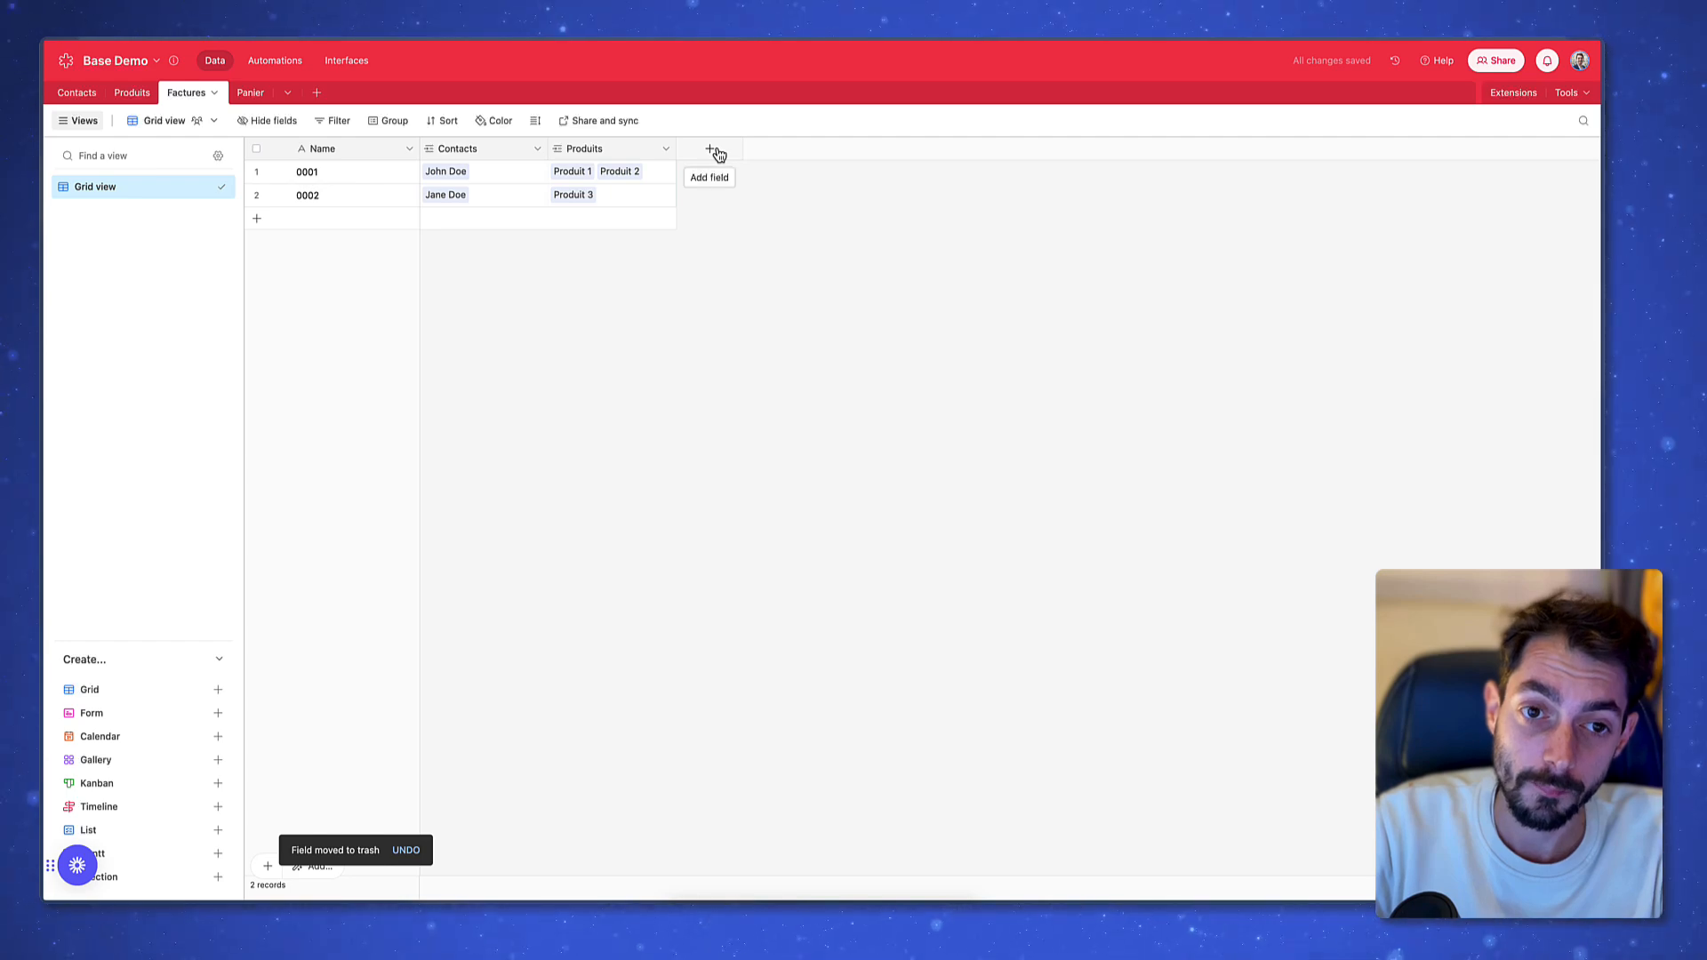
pyautogui.rightClick(610, 153)
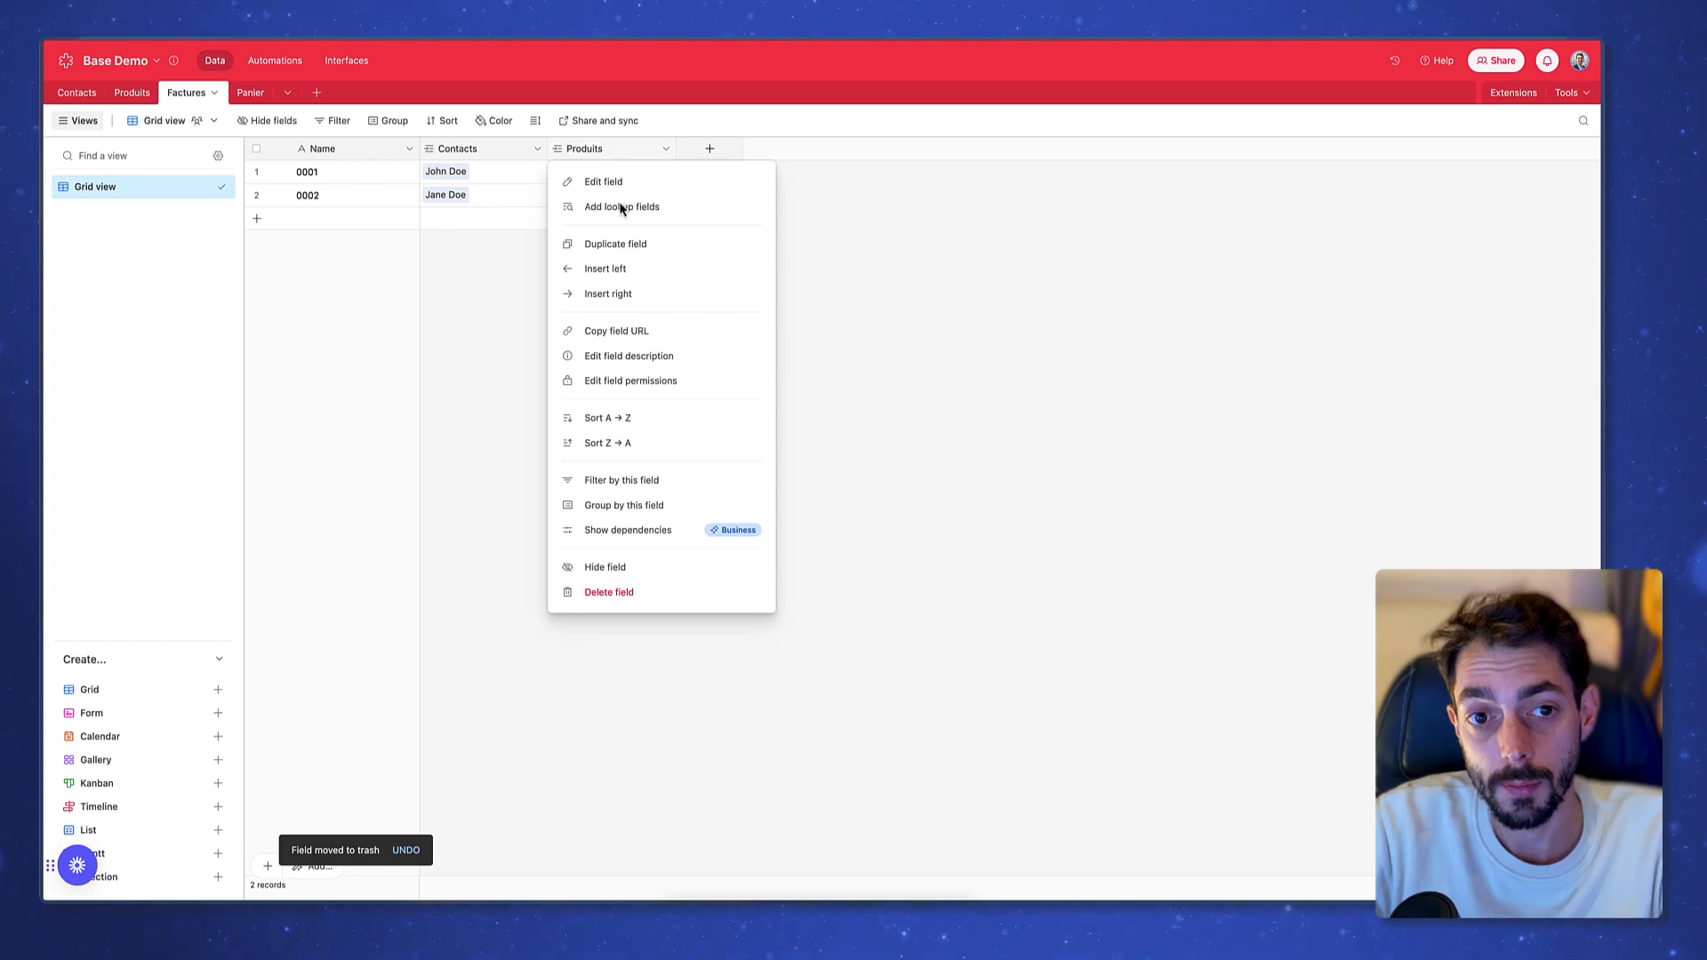
pyautogui.click(676, 595)
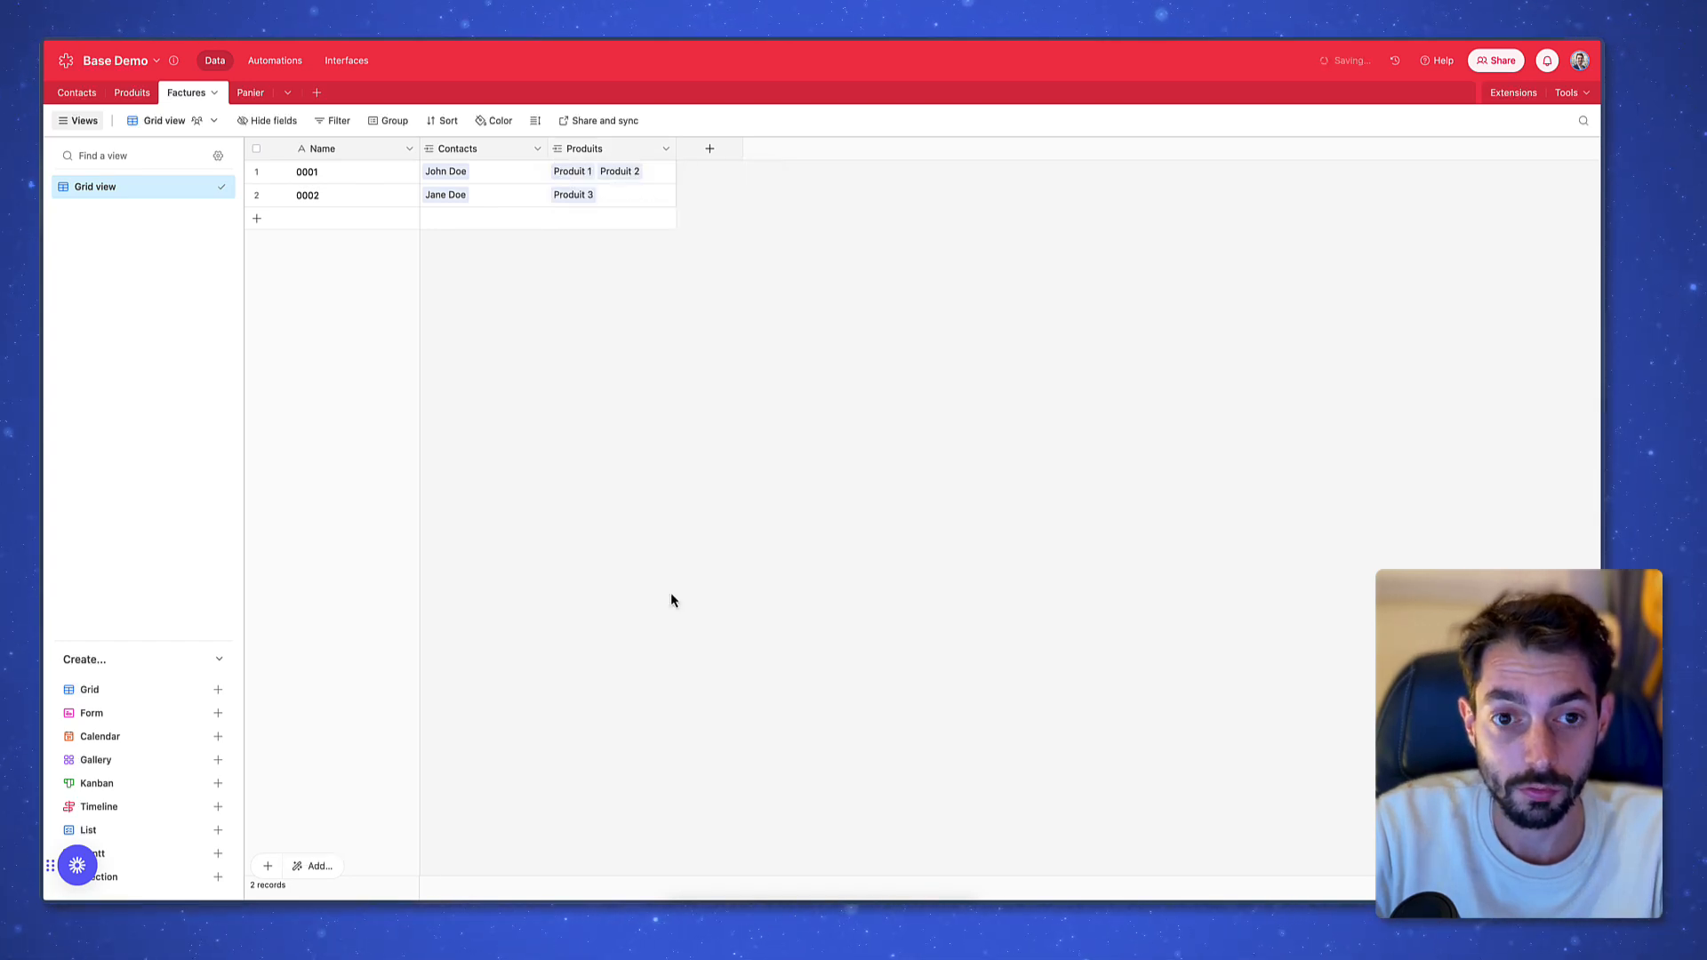
pyautogui.click(974, 560)
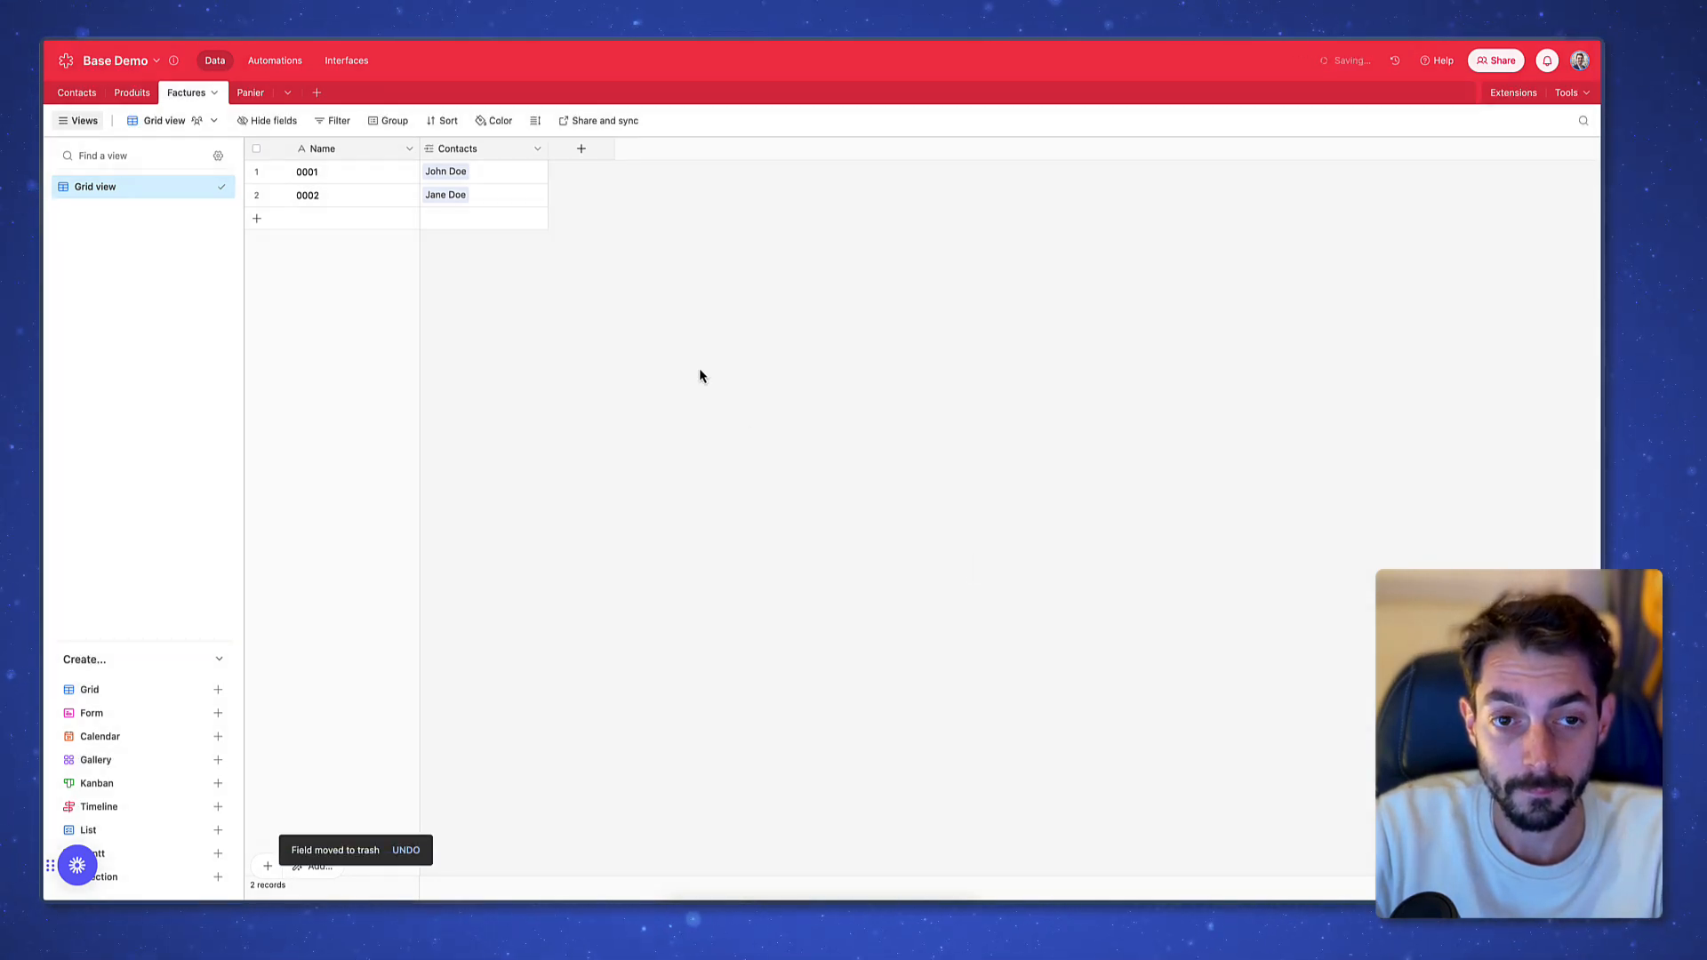
pyautogui.click(593, 159)
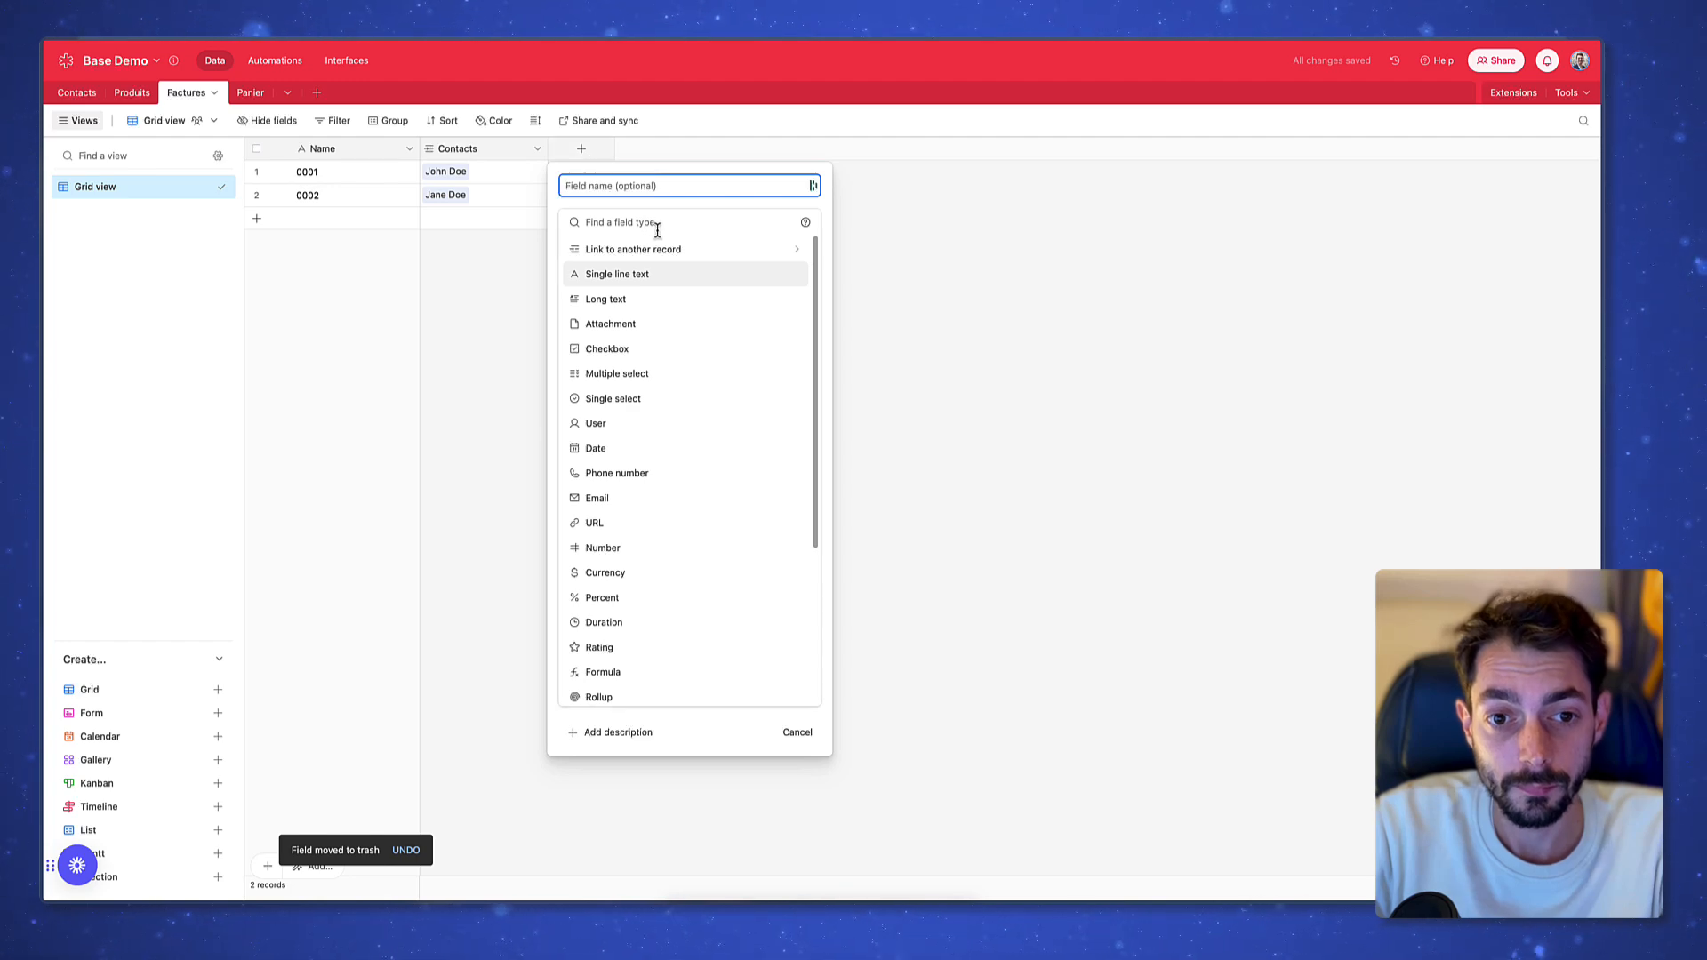
# Create a link field to the Panier table, skipping the lookup fields
pyautogui.click(691, 253)
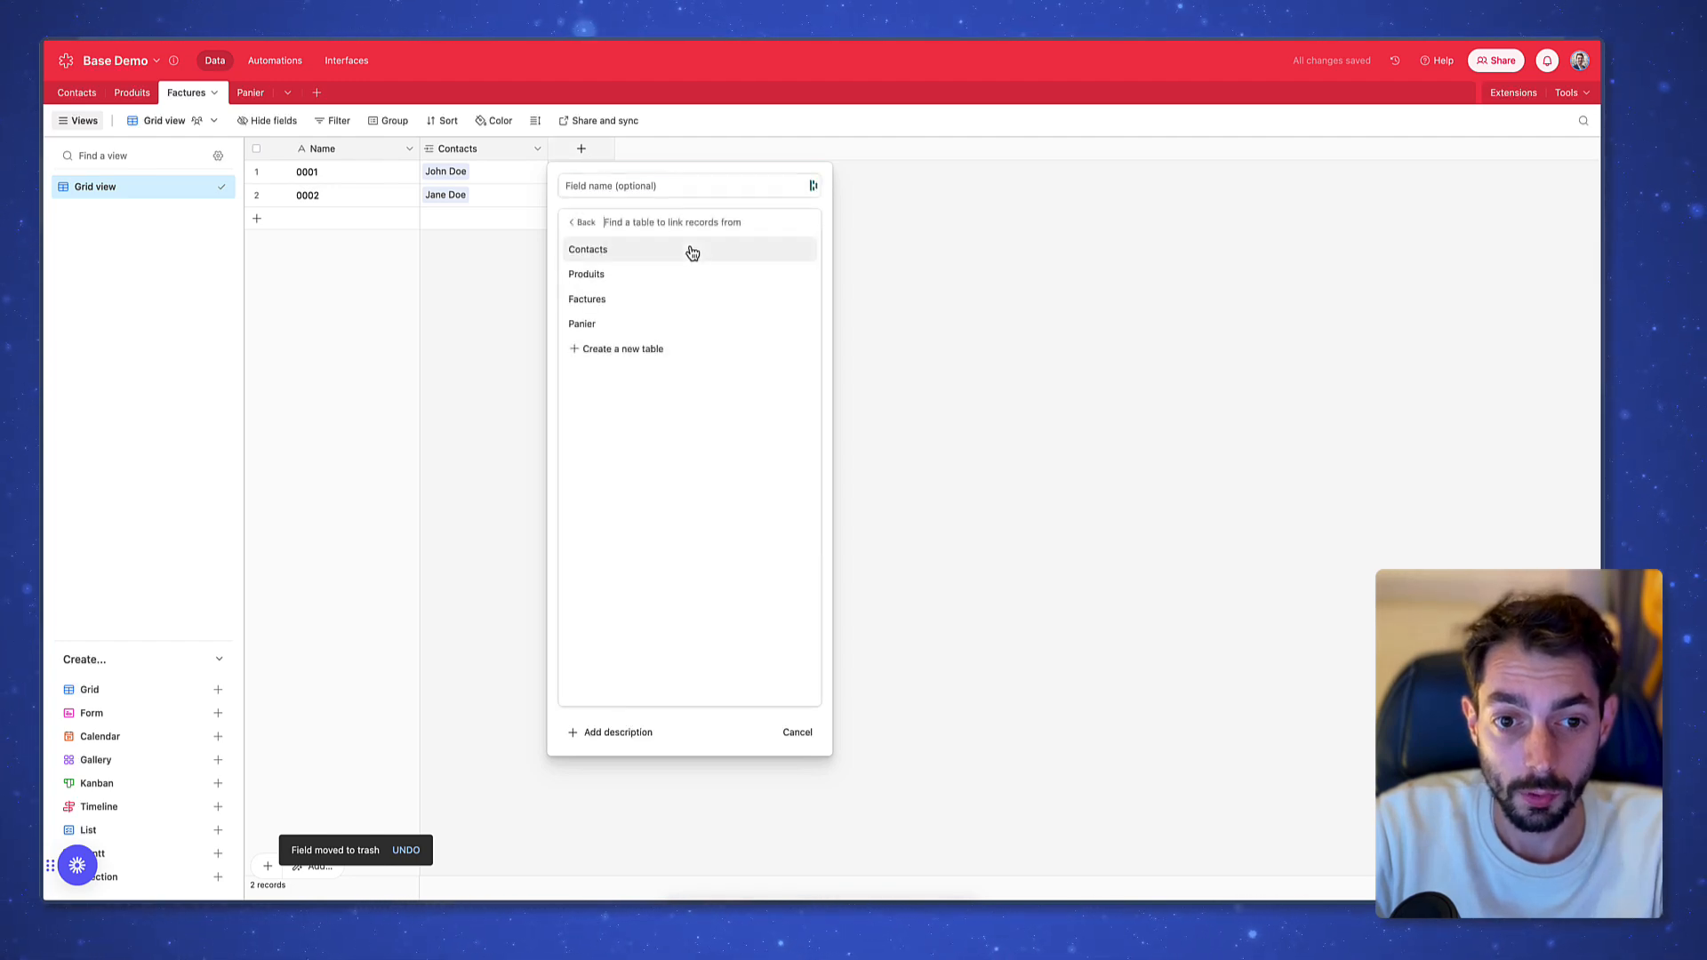
pyautogui.click(621, 329)
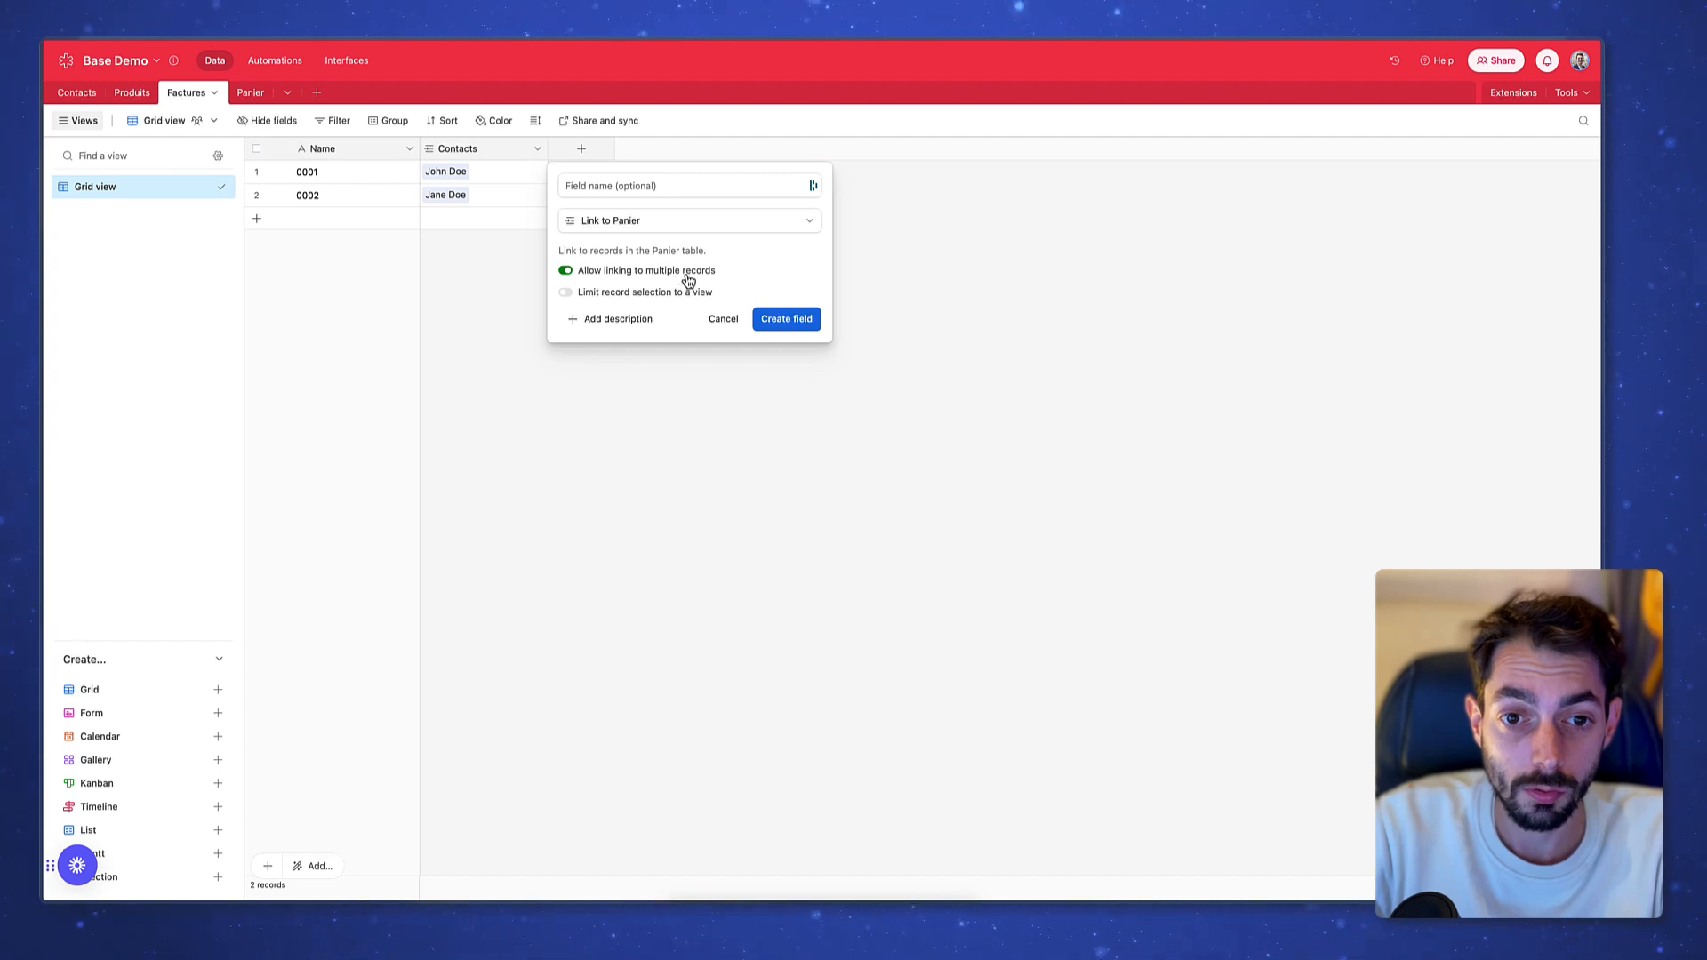
pyautogui.click(801, 322)
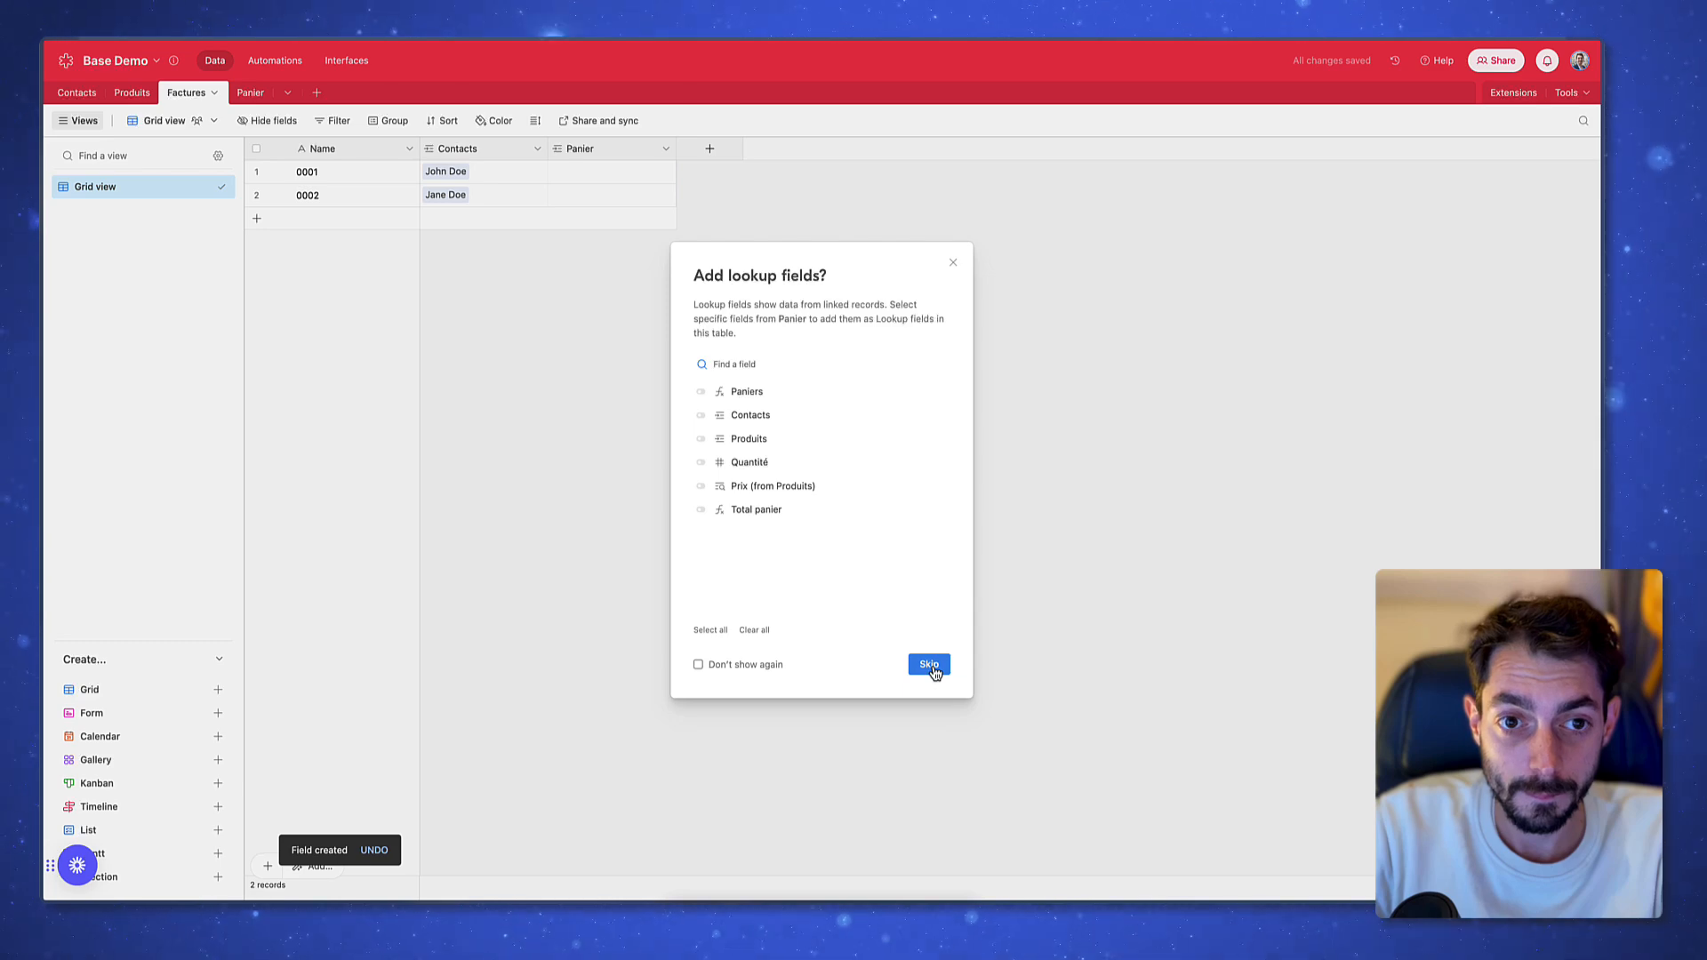
pyautogui.click(931, 667)
# Link invoice 0001 to the John Doe - Produit 1 and John Doe - Produit 2 baskets
pyautogui.click(614, 176)
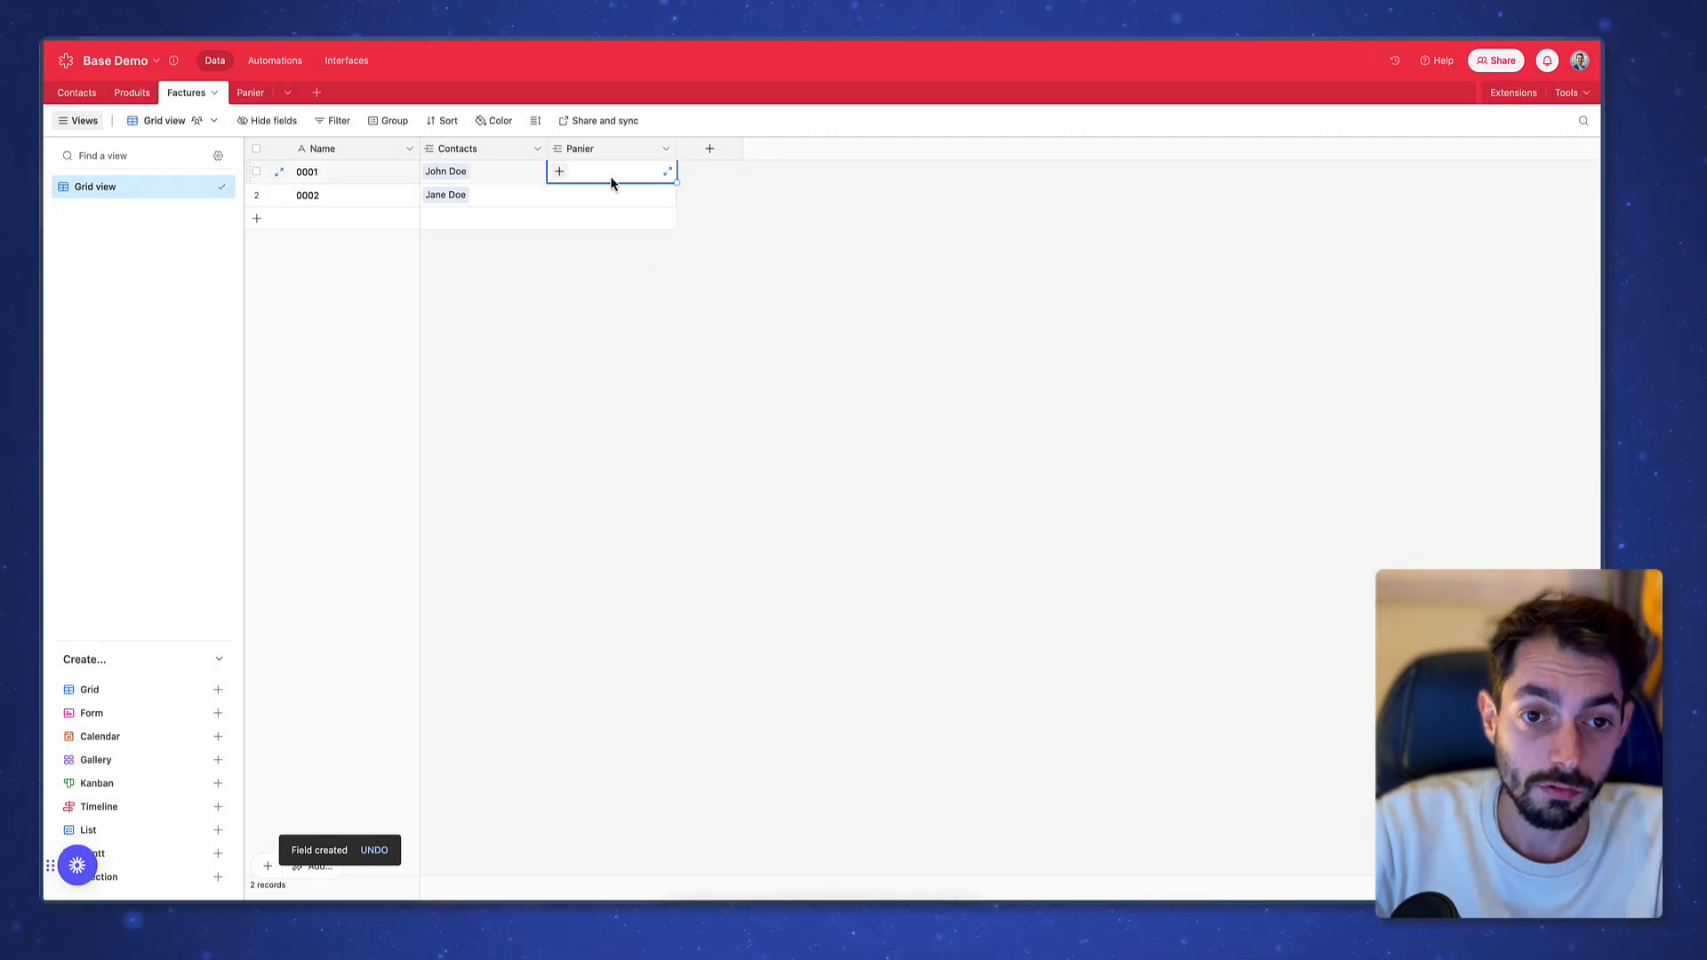
pyautogui.click(560, 171)
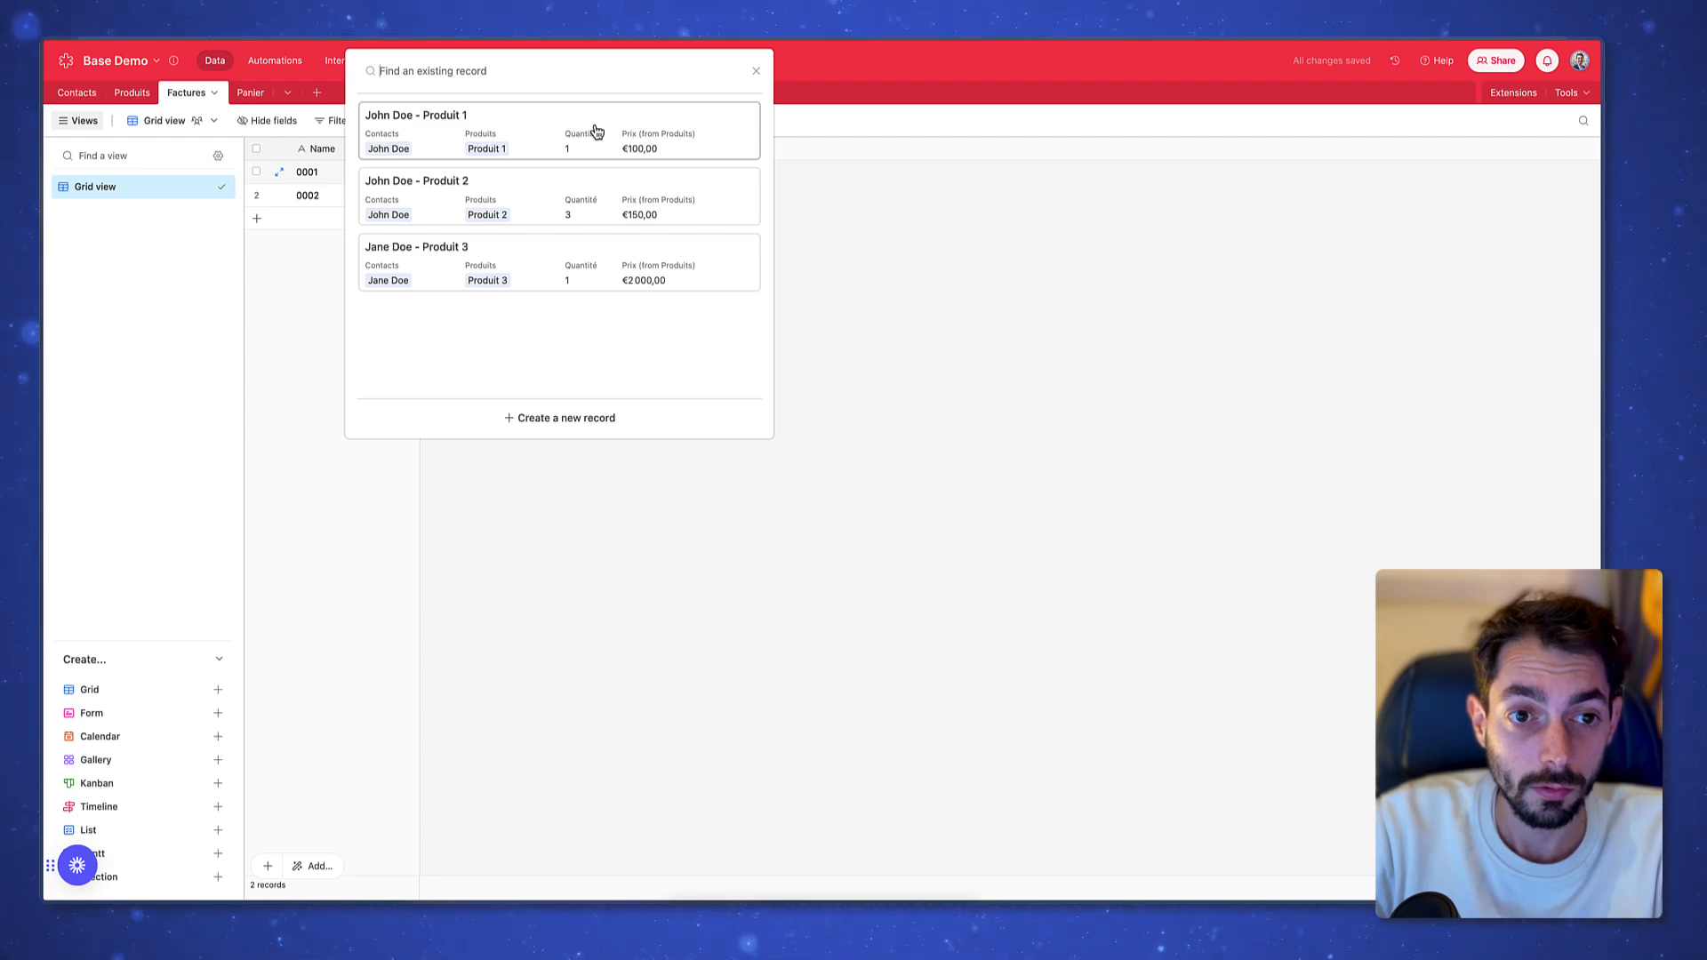
pyautogui.click(595, 133)
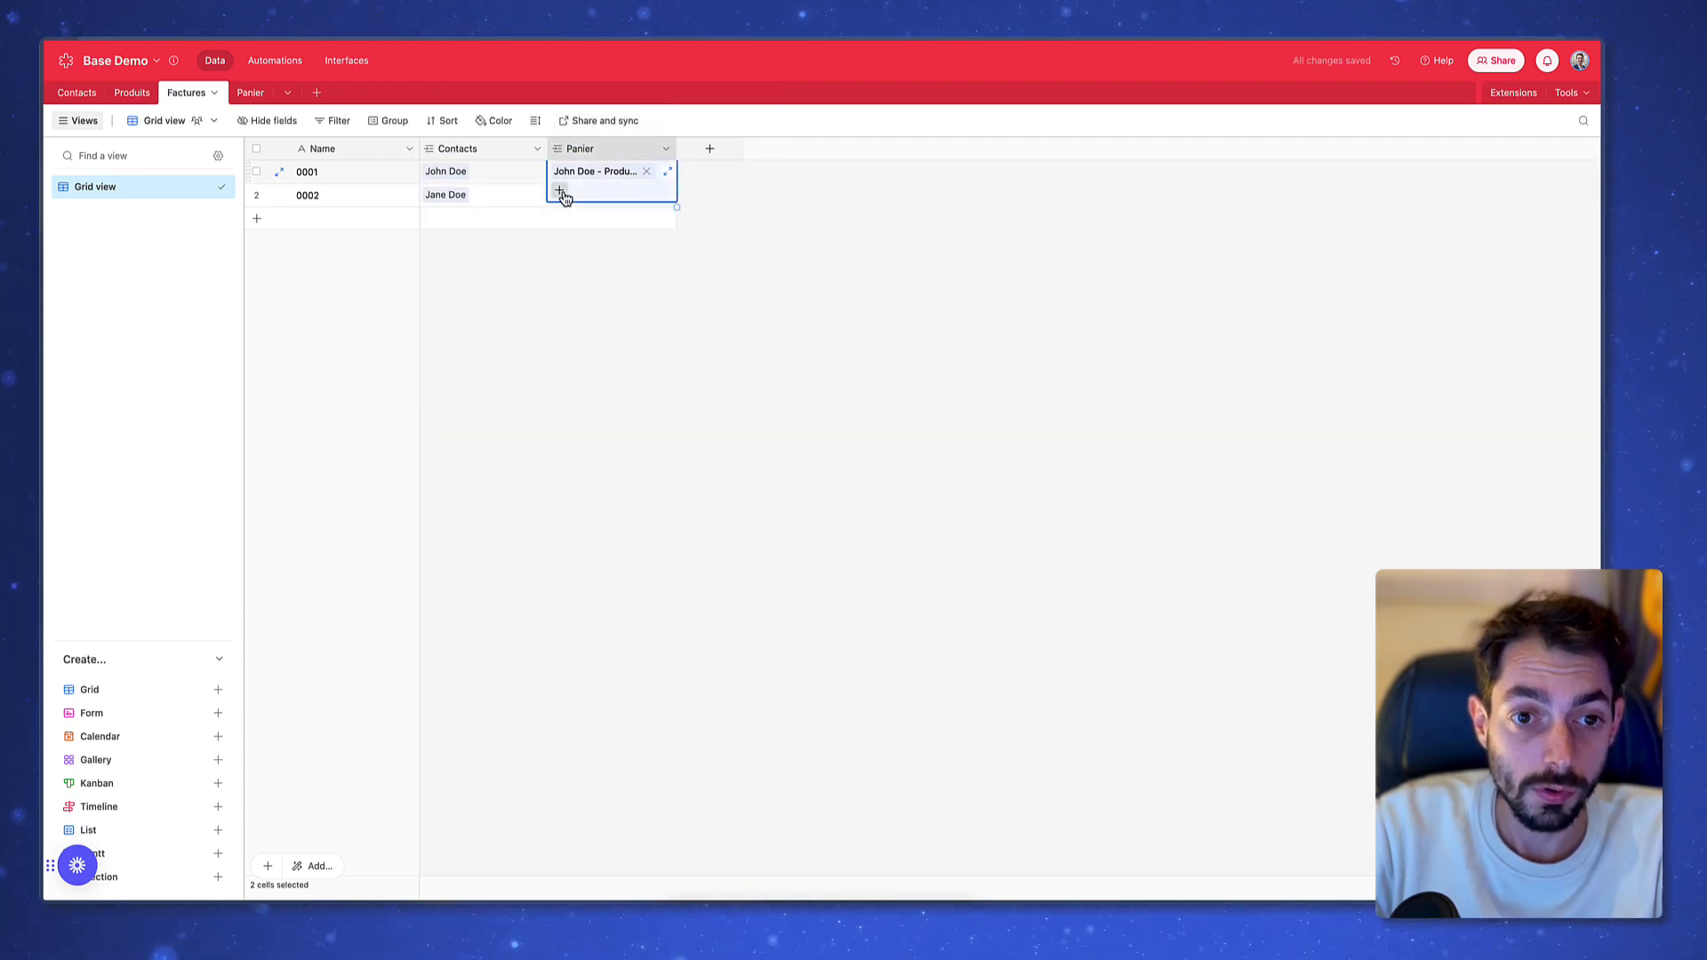
pyautogui.click(559, 190)
pyautogui.click(563, 125)
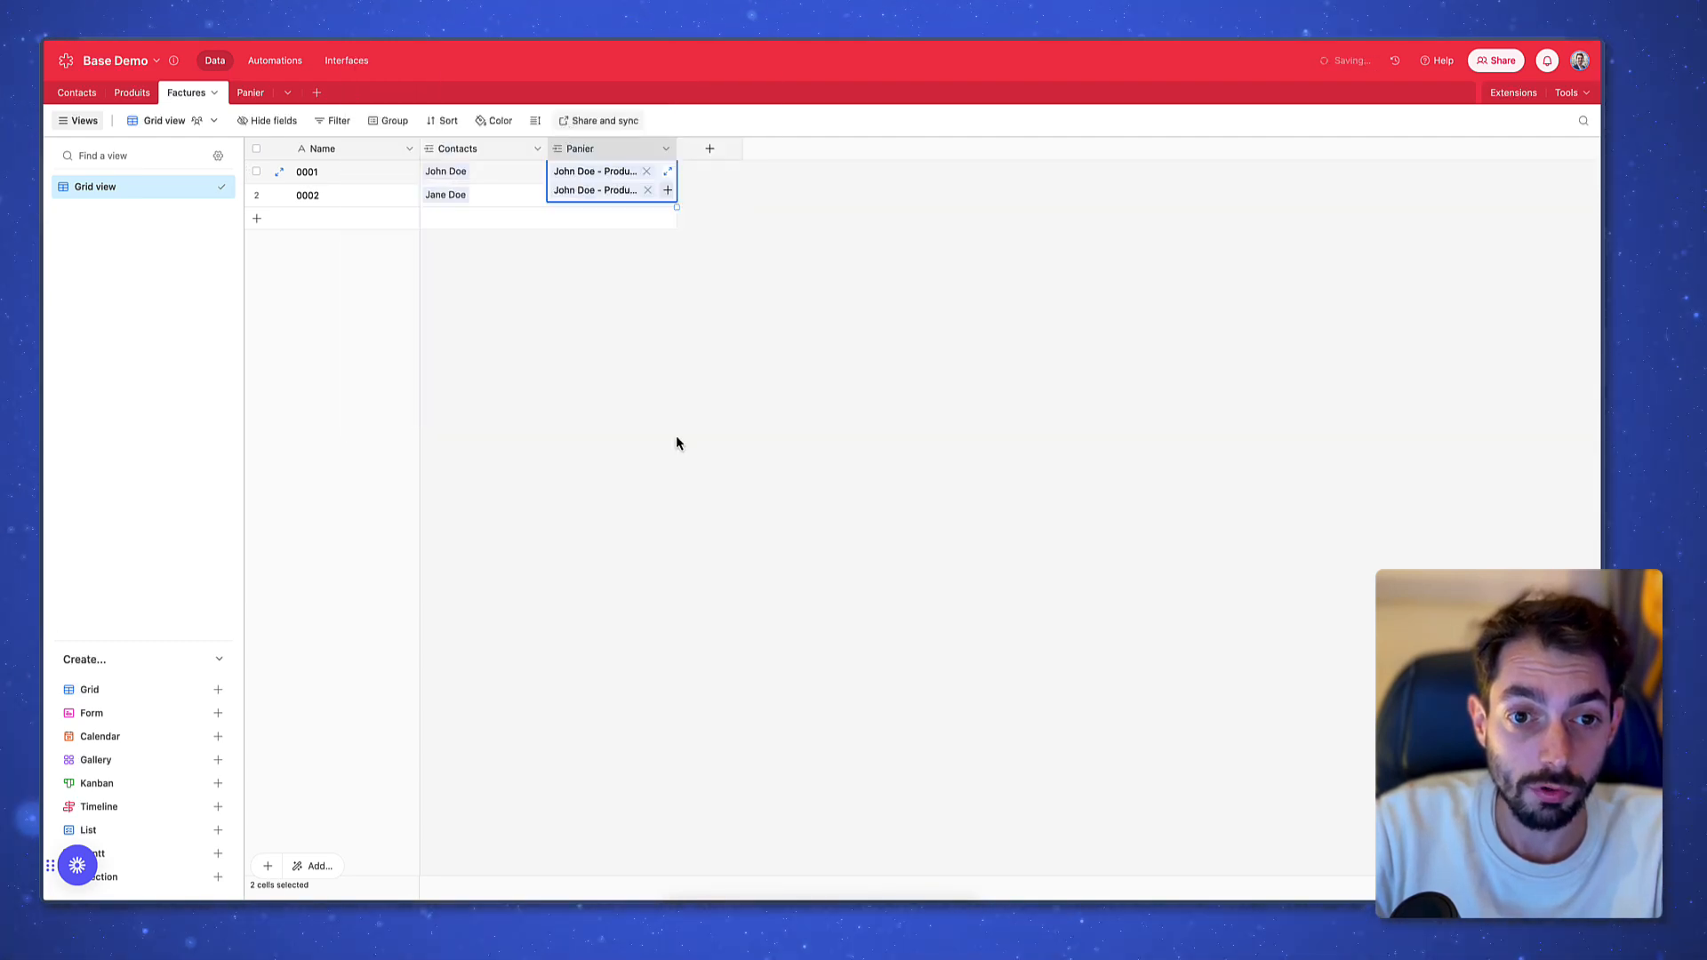
# Link invoice 0002 to Jane Doe - Produit 3 and widen the Panier column
pyautogui.click(590, 196)
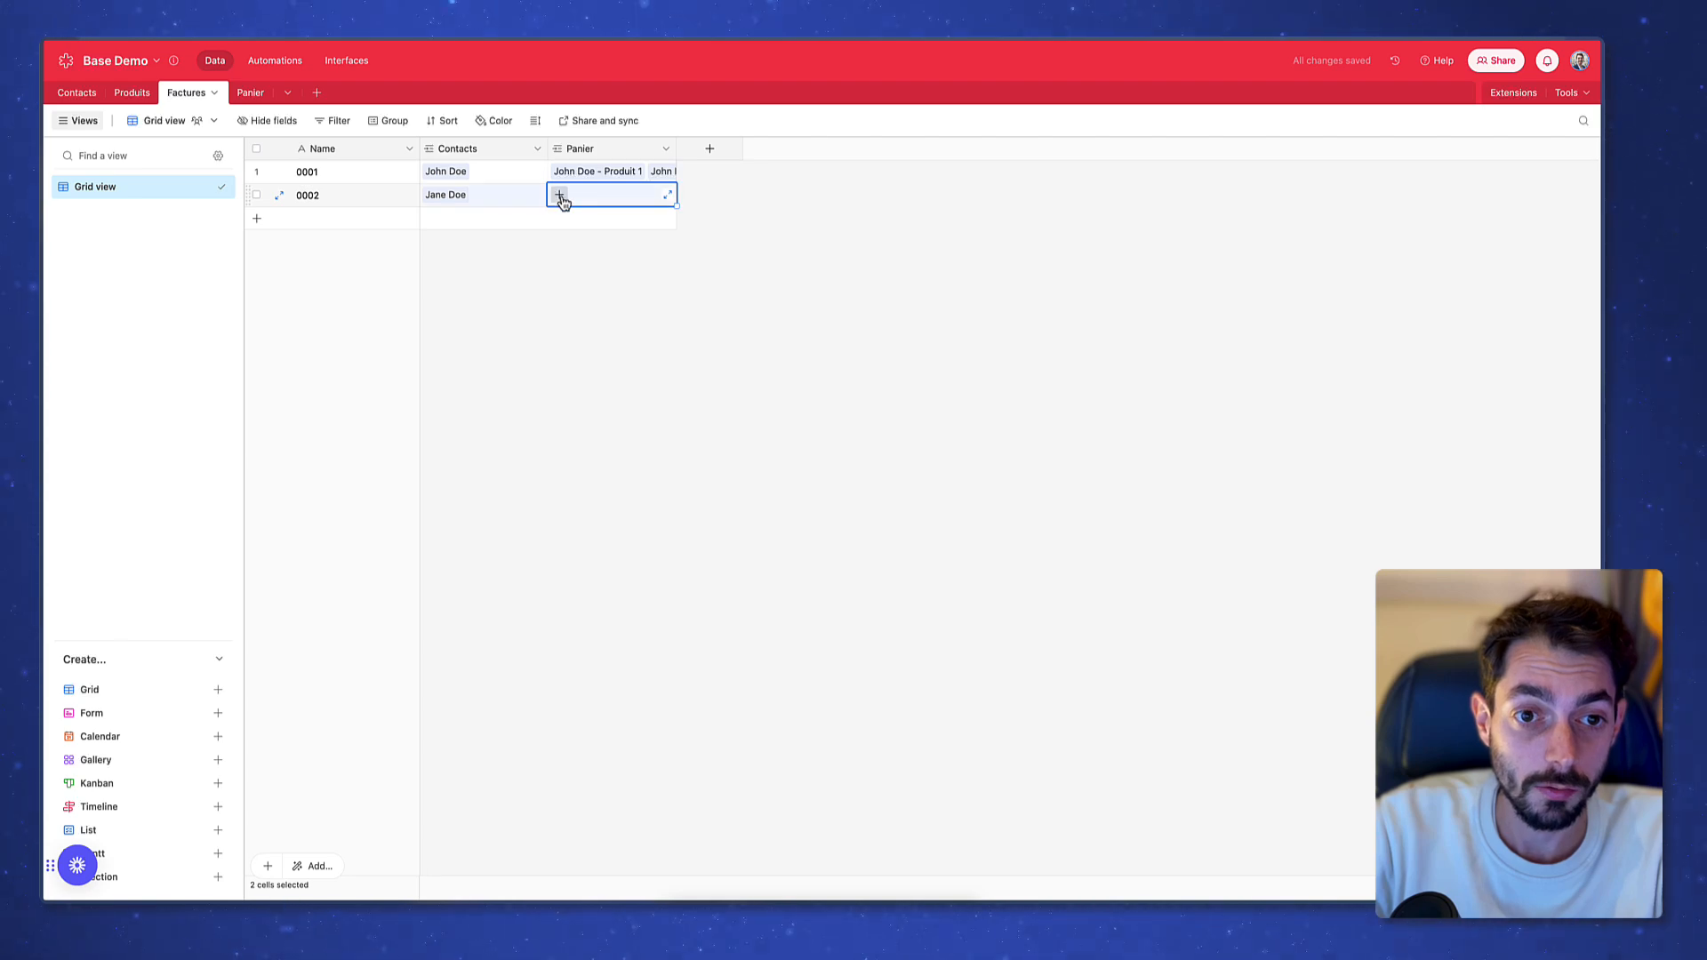
pyautogui.click(561, 197)
pyautogui.click(562, 269)
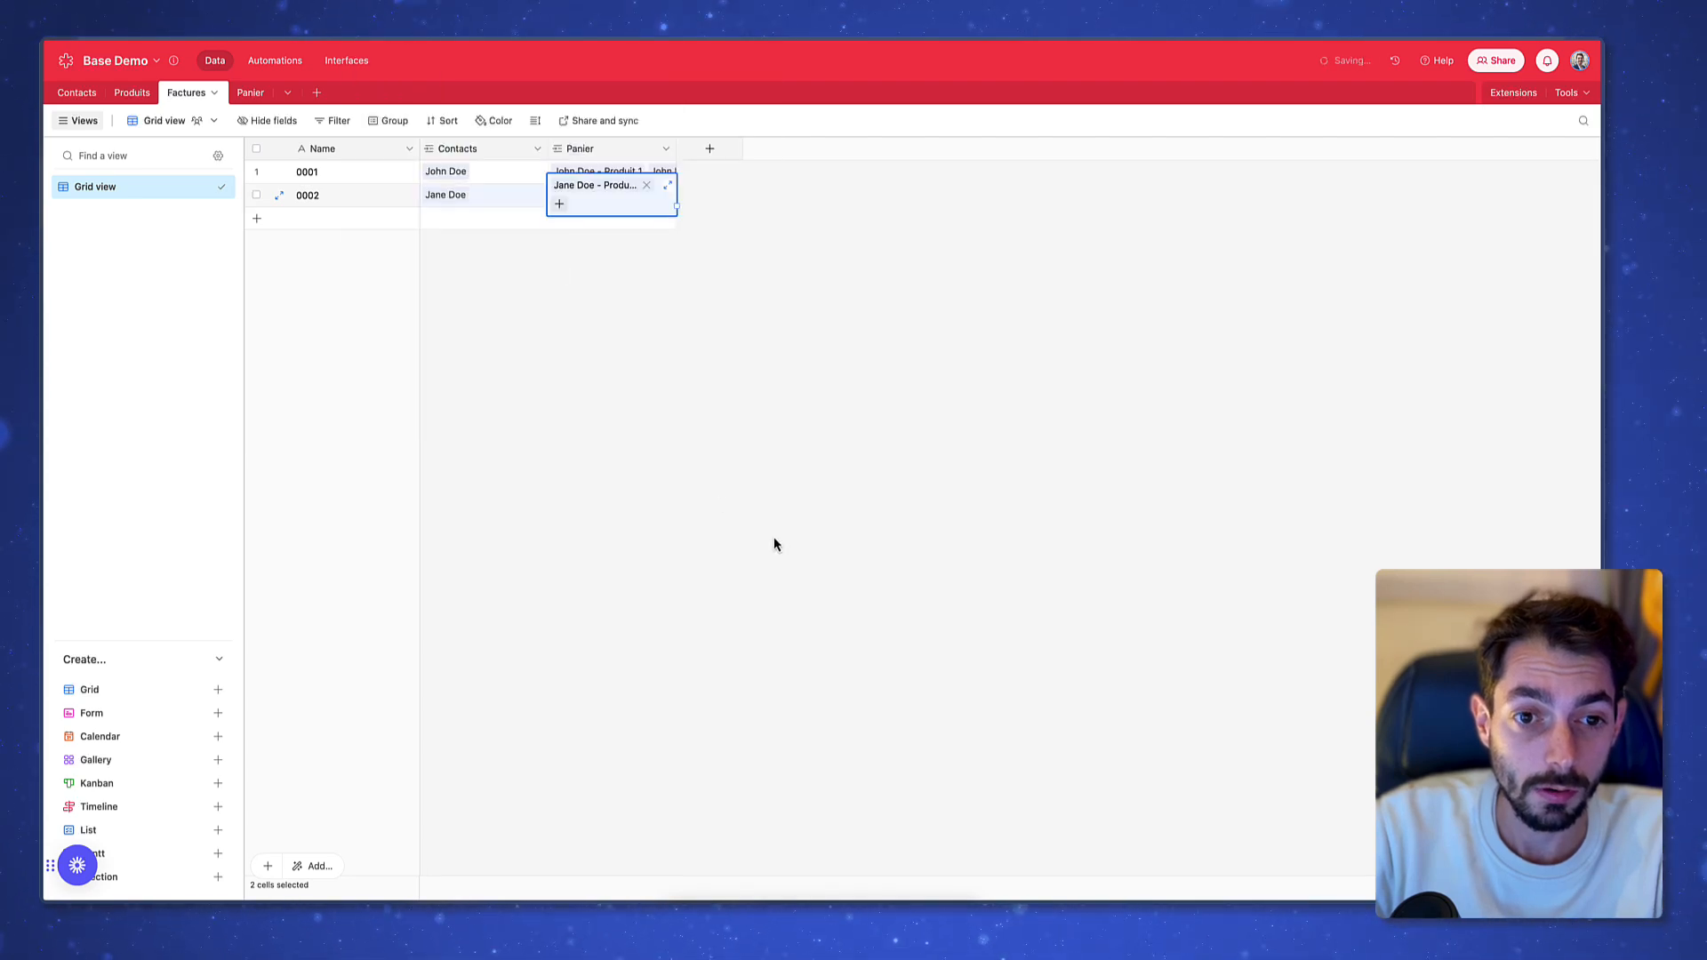
pyautogui.click(773, 544)
pyautogui.moveTo(687, 145); pyautogui.dragTo(800, 145)
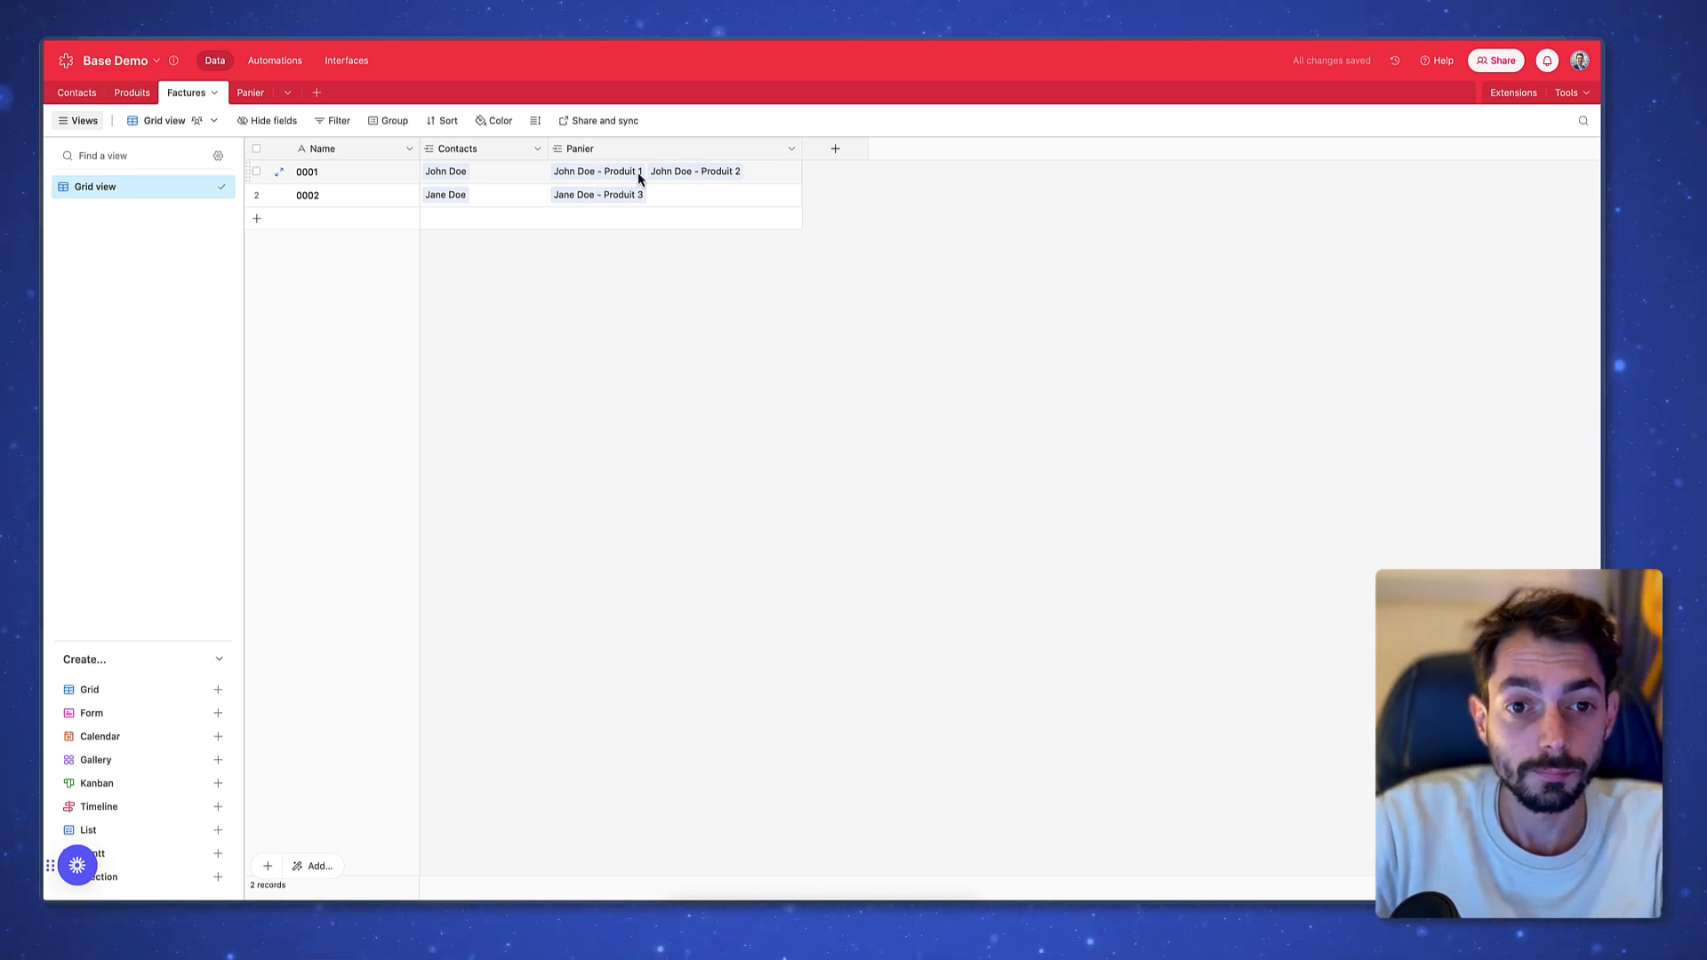
# Add a Rollup field on Factures that rolls up Panier's Total panier field
pyautogui.click(838, 153)
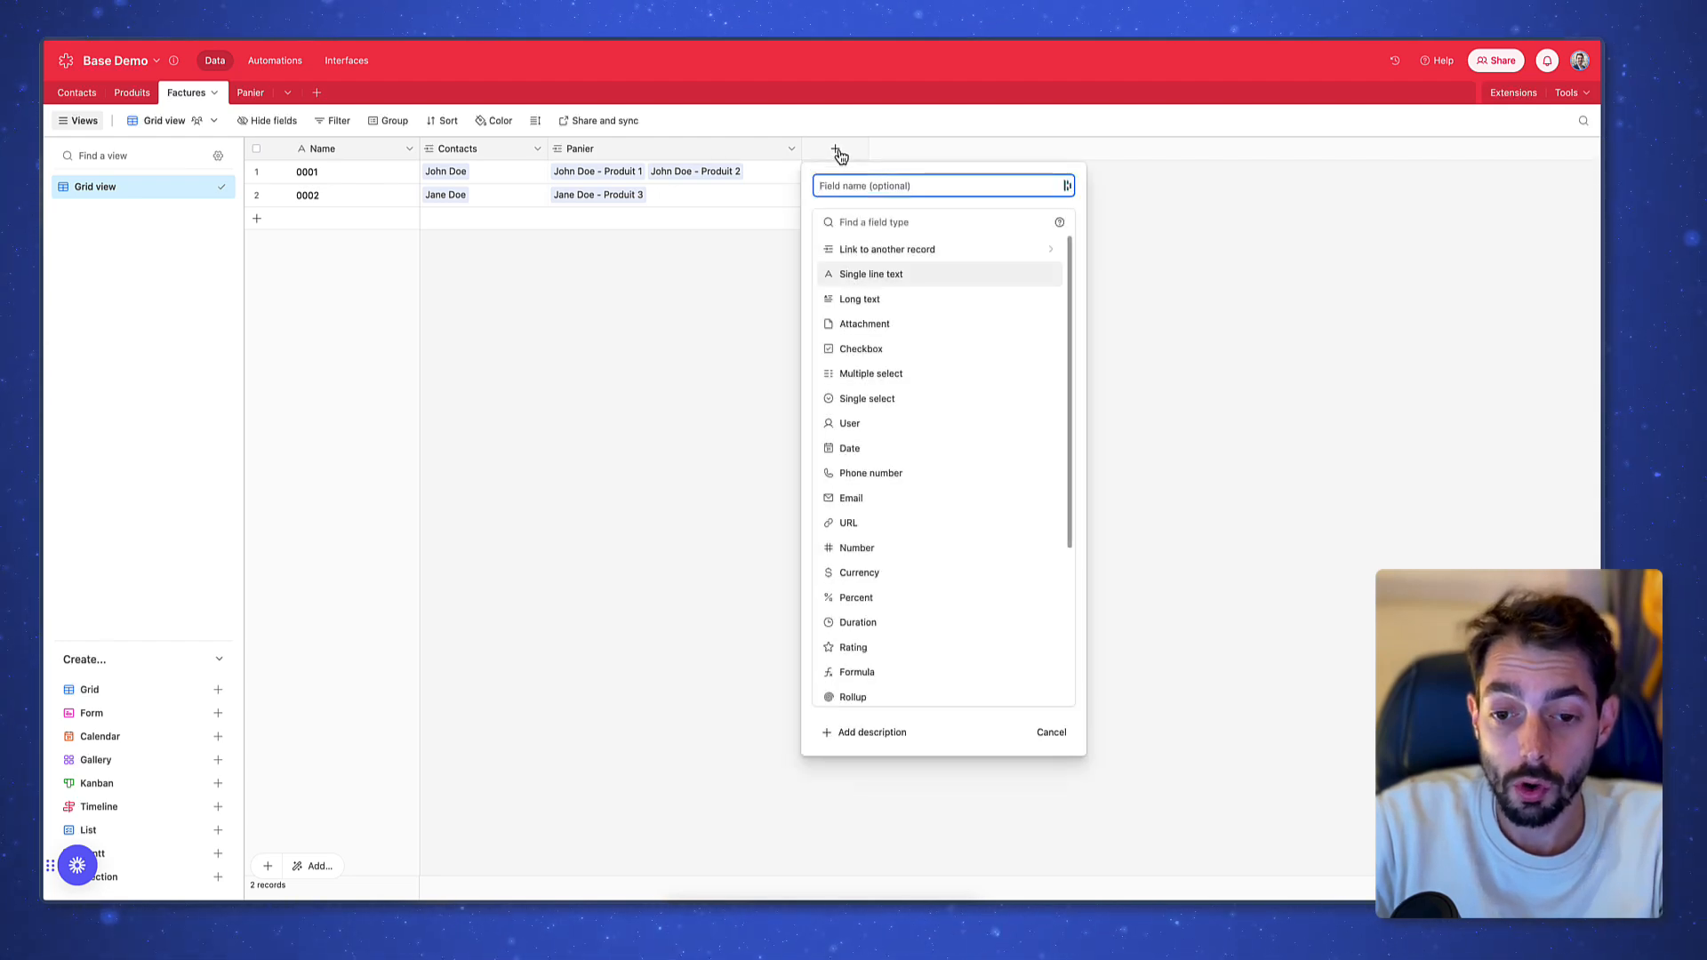
pyautogui.scroll(-4, 902, 419)
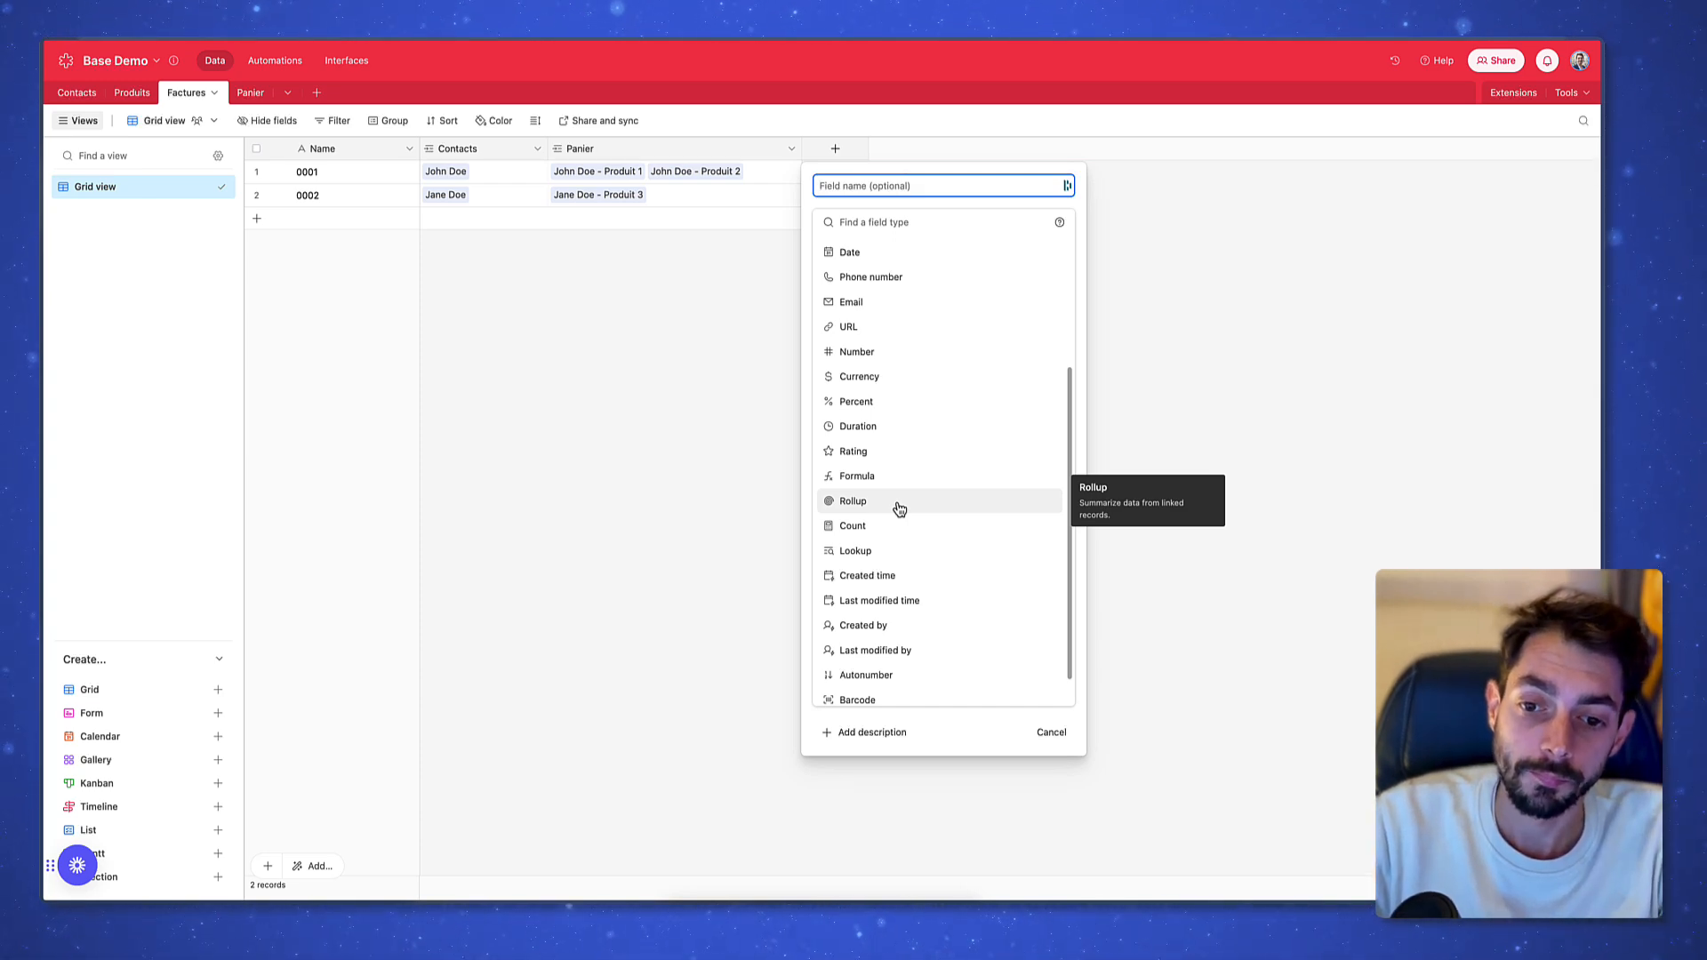
pyautogui.click(900, 509)
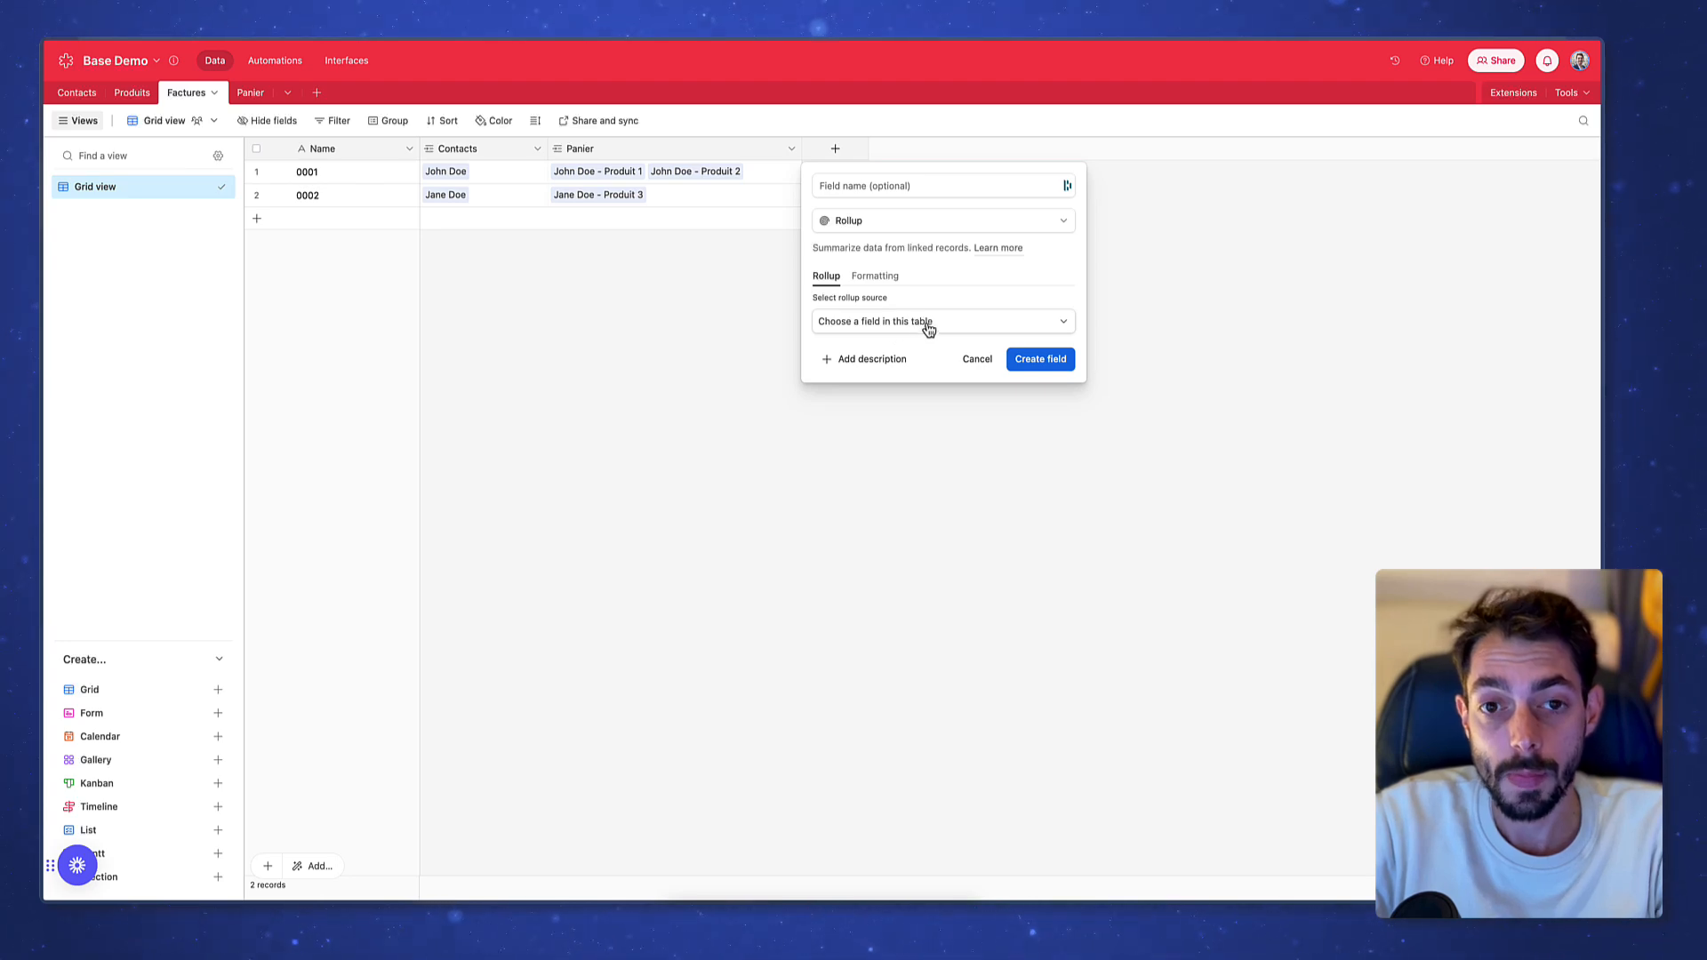
pyautogui.click(928, 324)
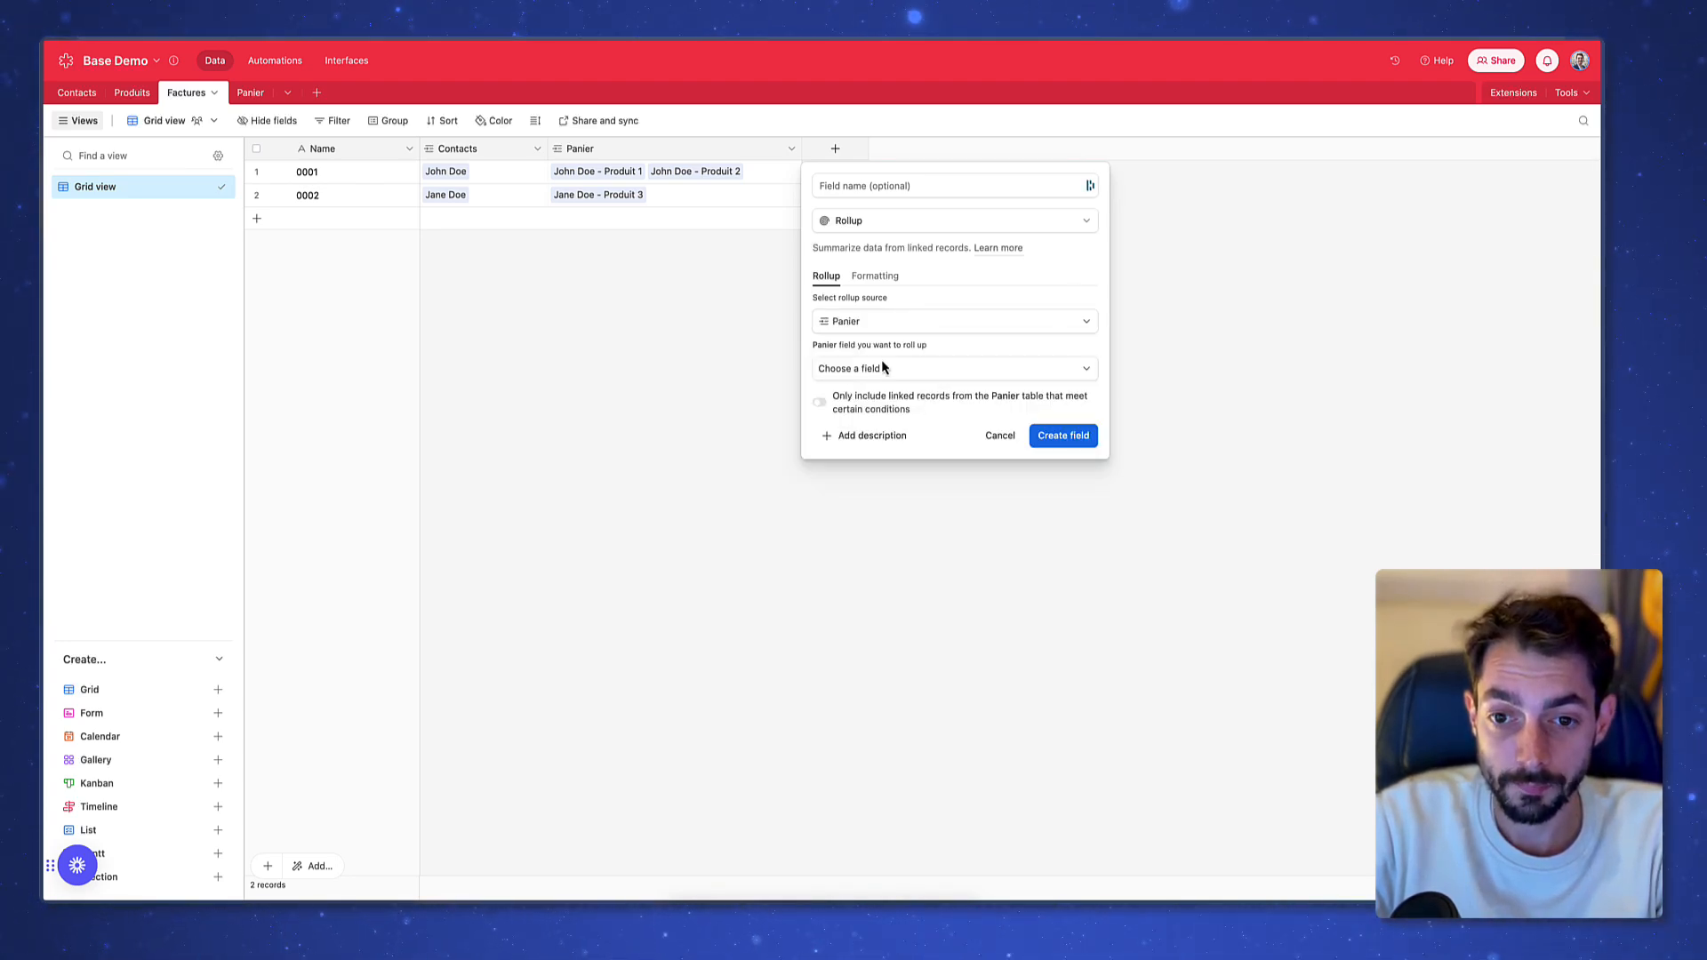
pyautogui.click(901, 370)
pyautogui.scroll(-1, 906, 508)
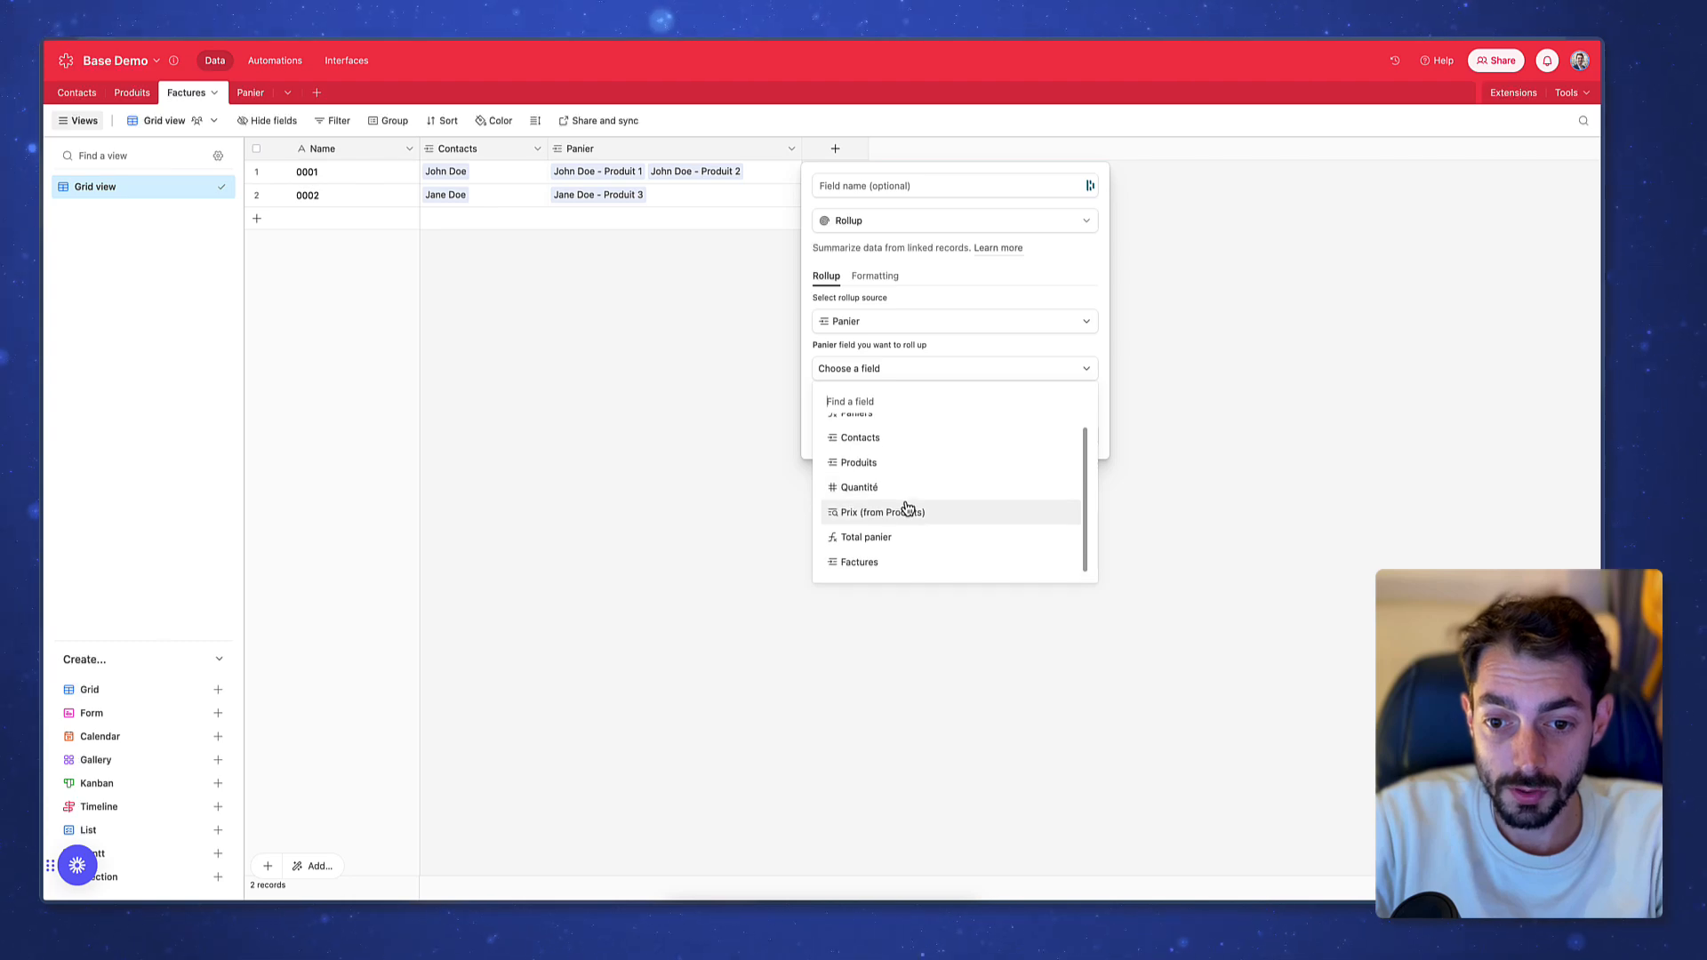
pyautogui.click(924, 547)
# Edit the aggregation formula, keeping it summing the values, and create the rollup field
pyautogui.click(917, 456)
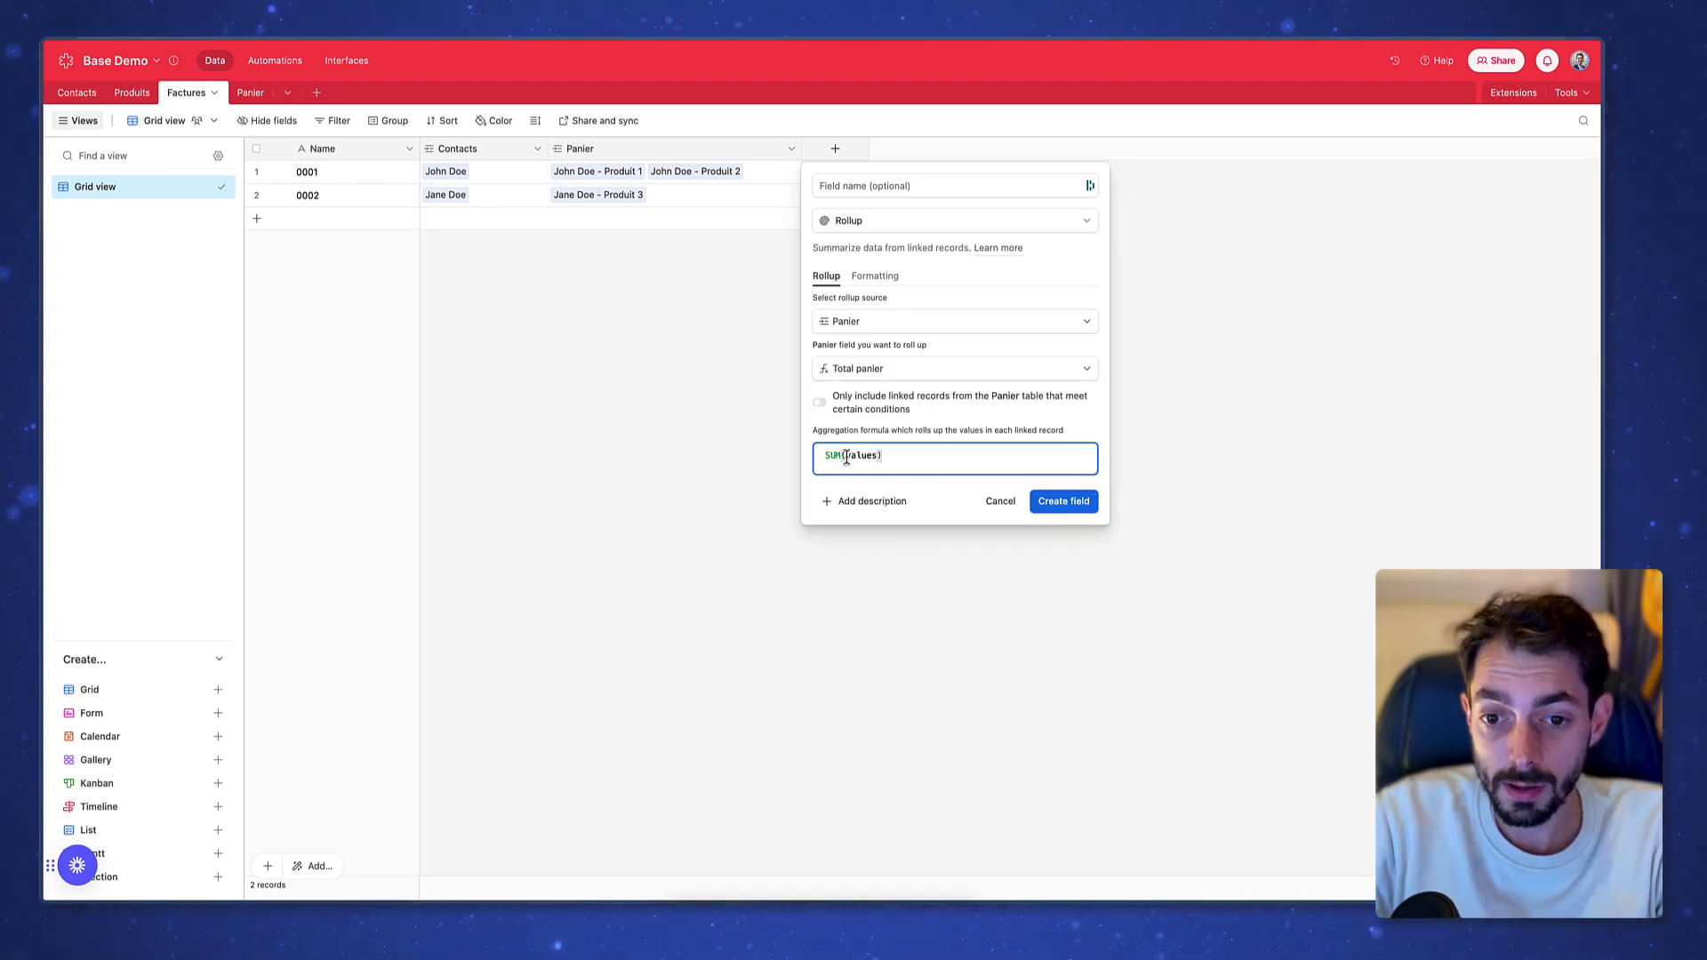
pyautogui.moveTo(824, 457); pyautogui.dragTo(916, 456)
pyautogui.click(916, 456)
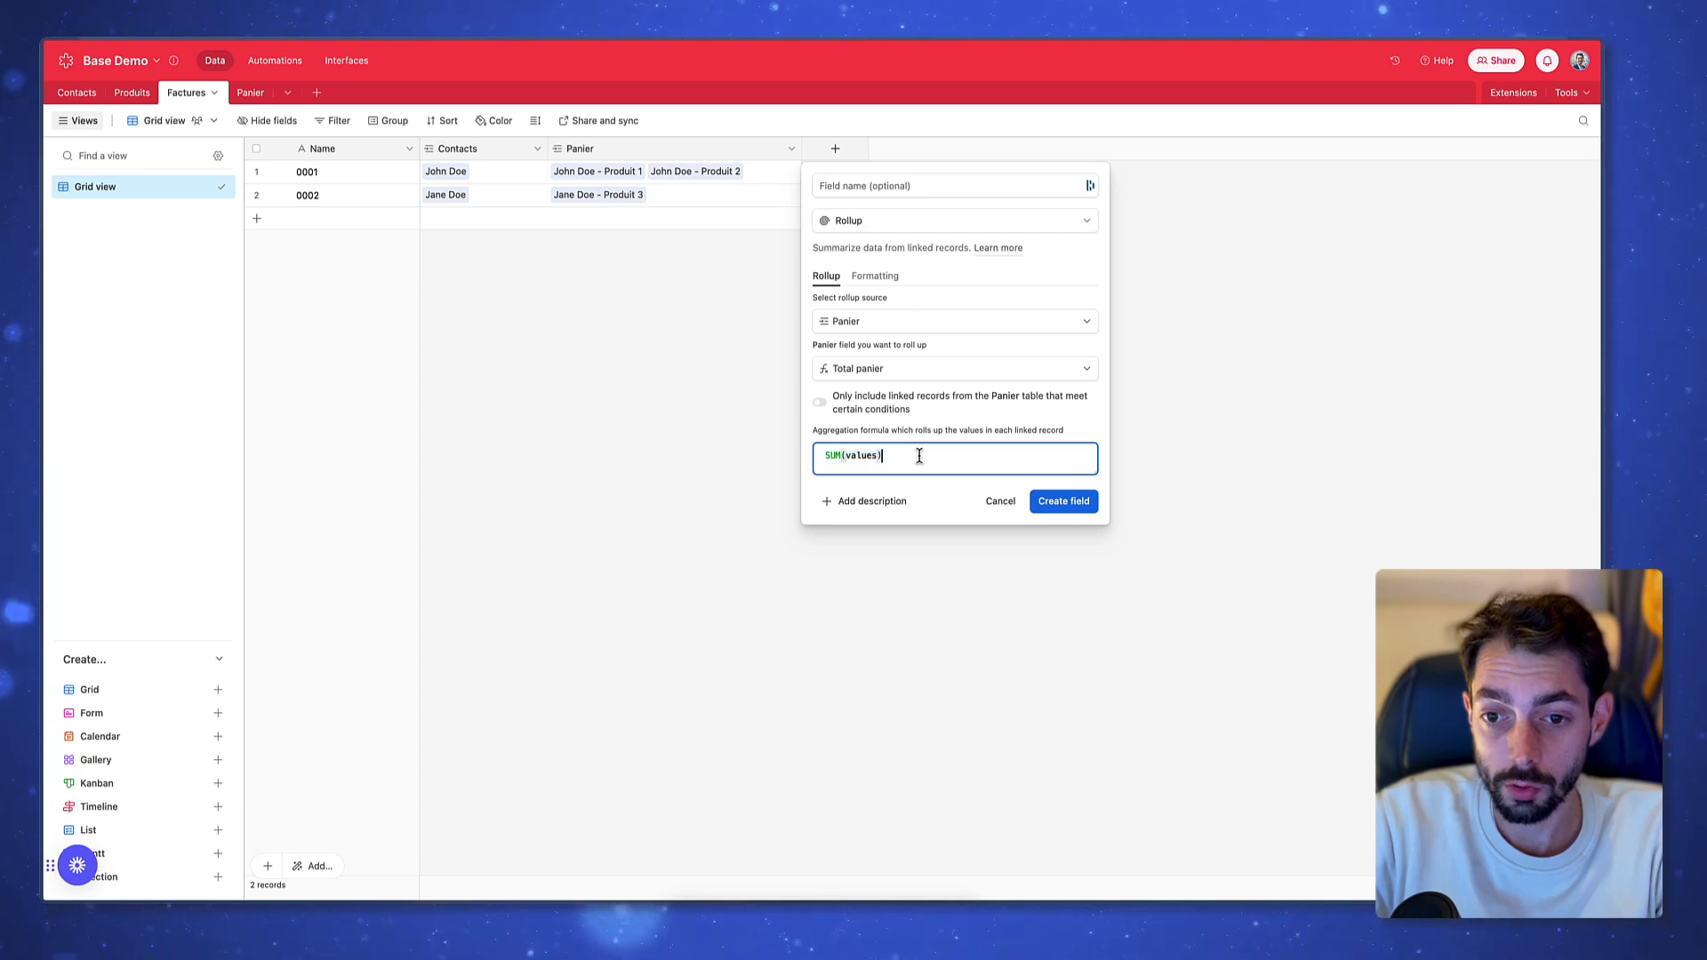
pyautogui.press('super+a')
pyautogui.press('BackSpace')
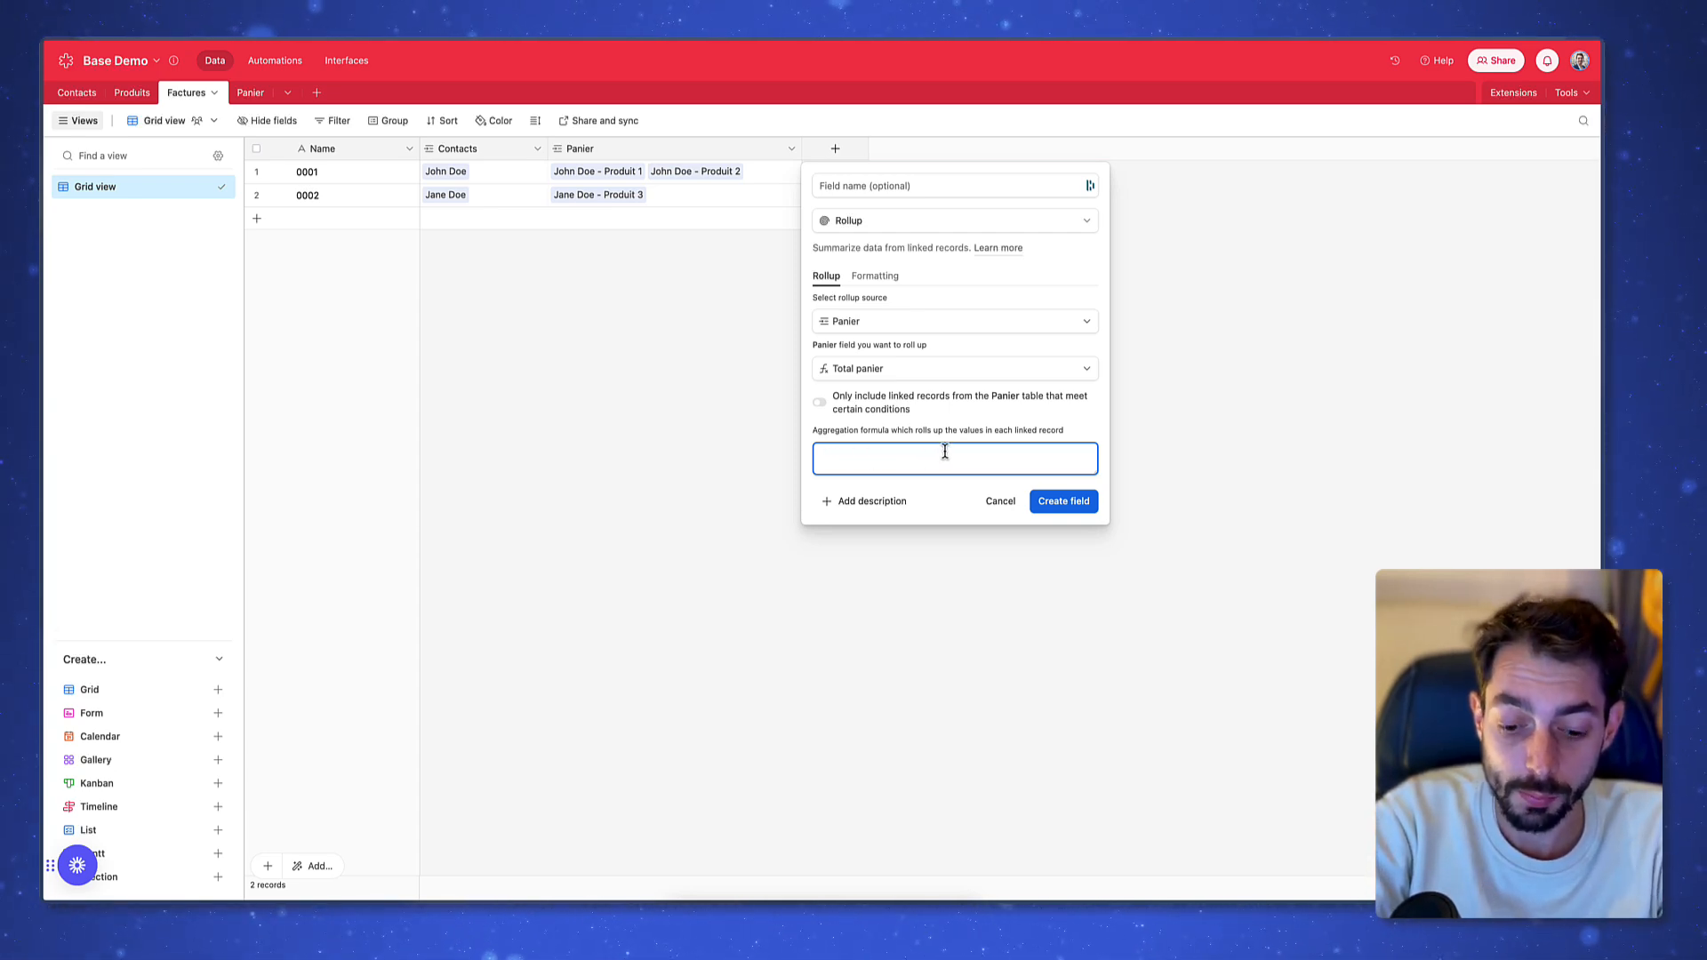
pyautogui.write('aver')
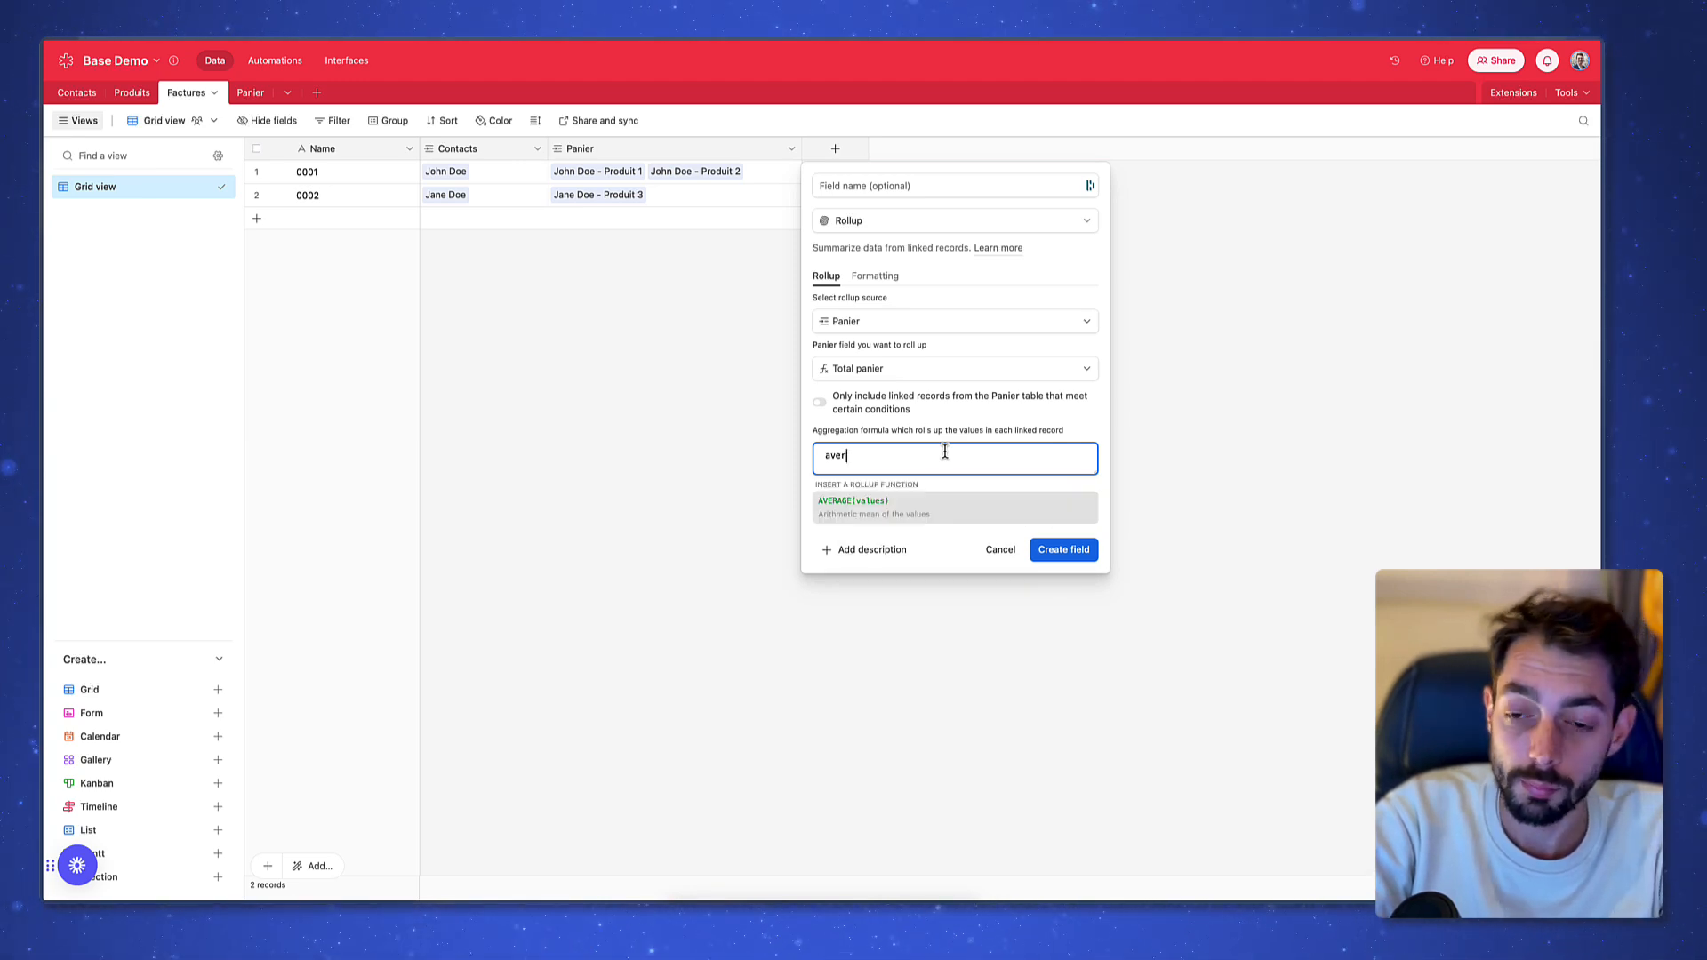
pyautogui.write('sum(values')
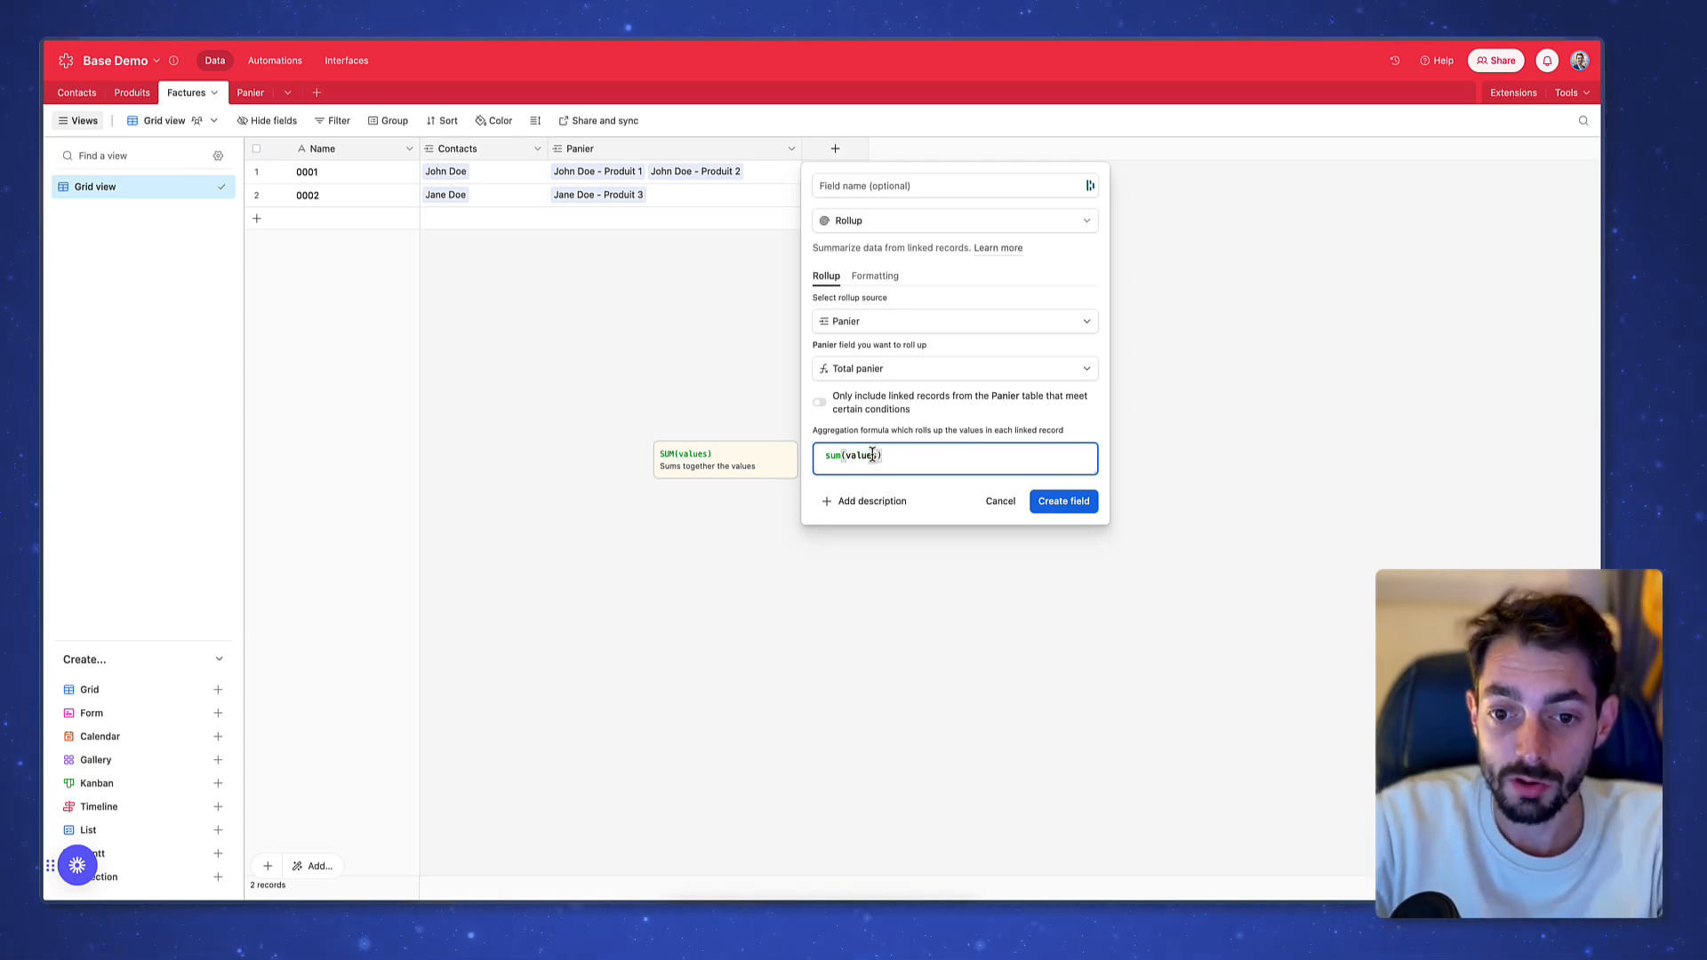
pyautogui.doubleClick(832, 456)
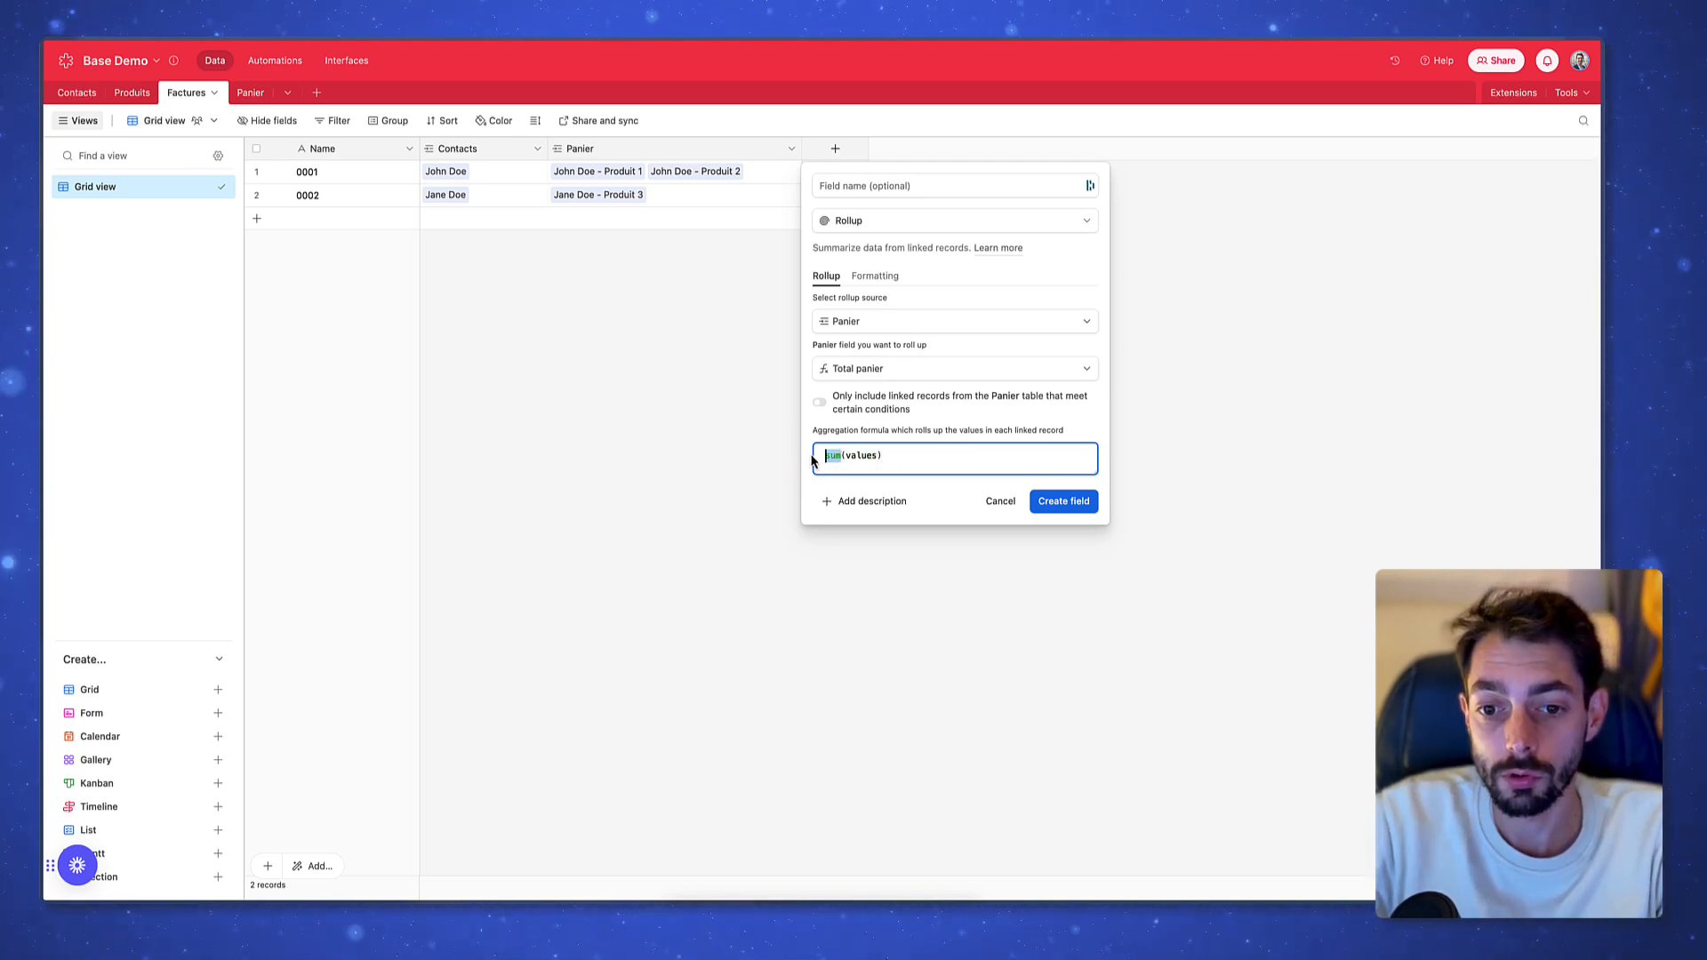
pyautogui.click(845, 456)
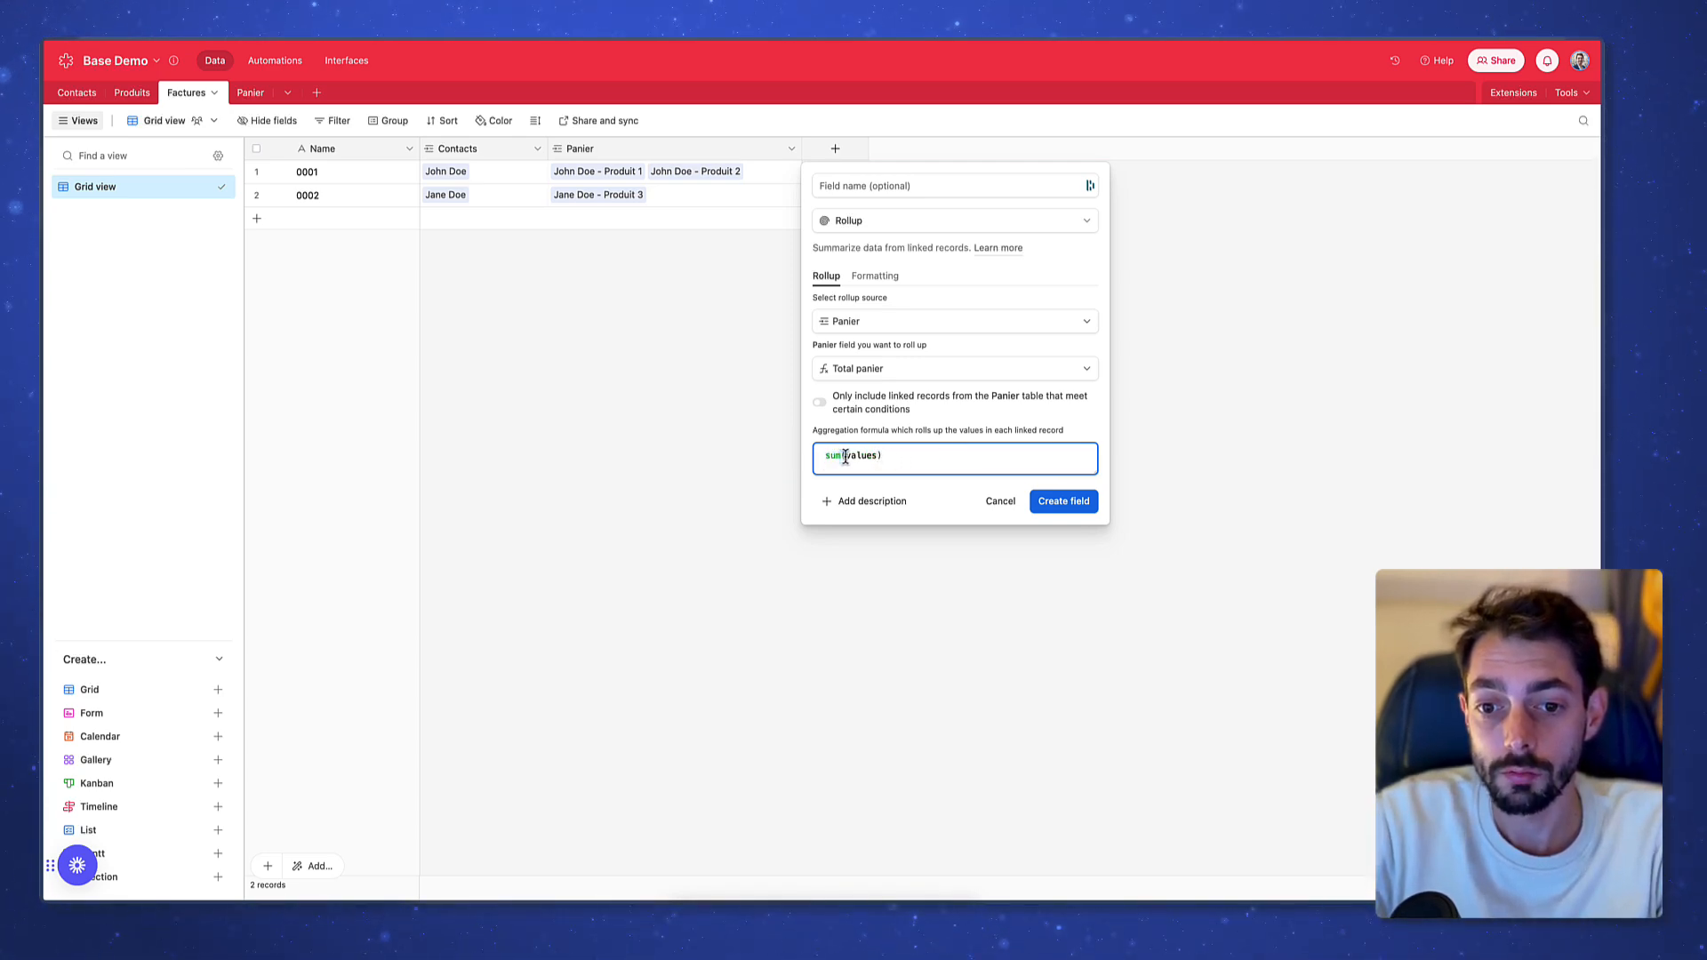
pyautogui.click(958, 457)
pyautogui.click(1063, 501)
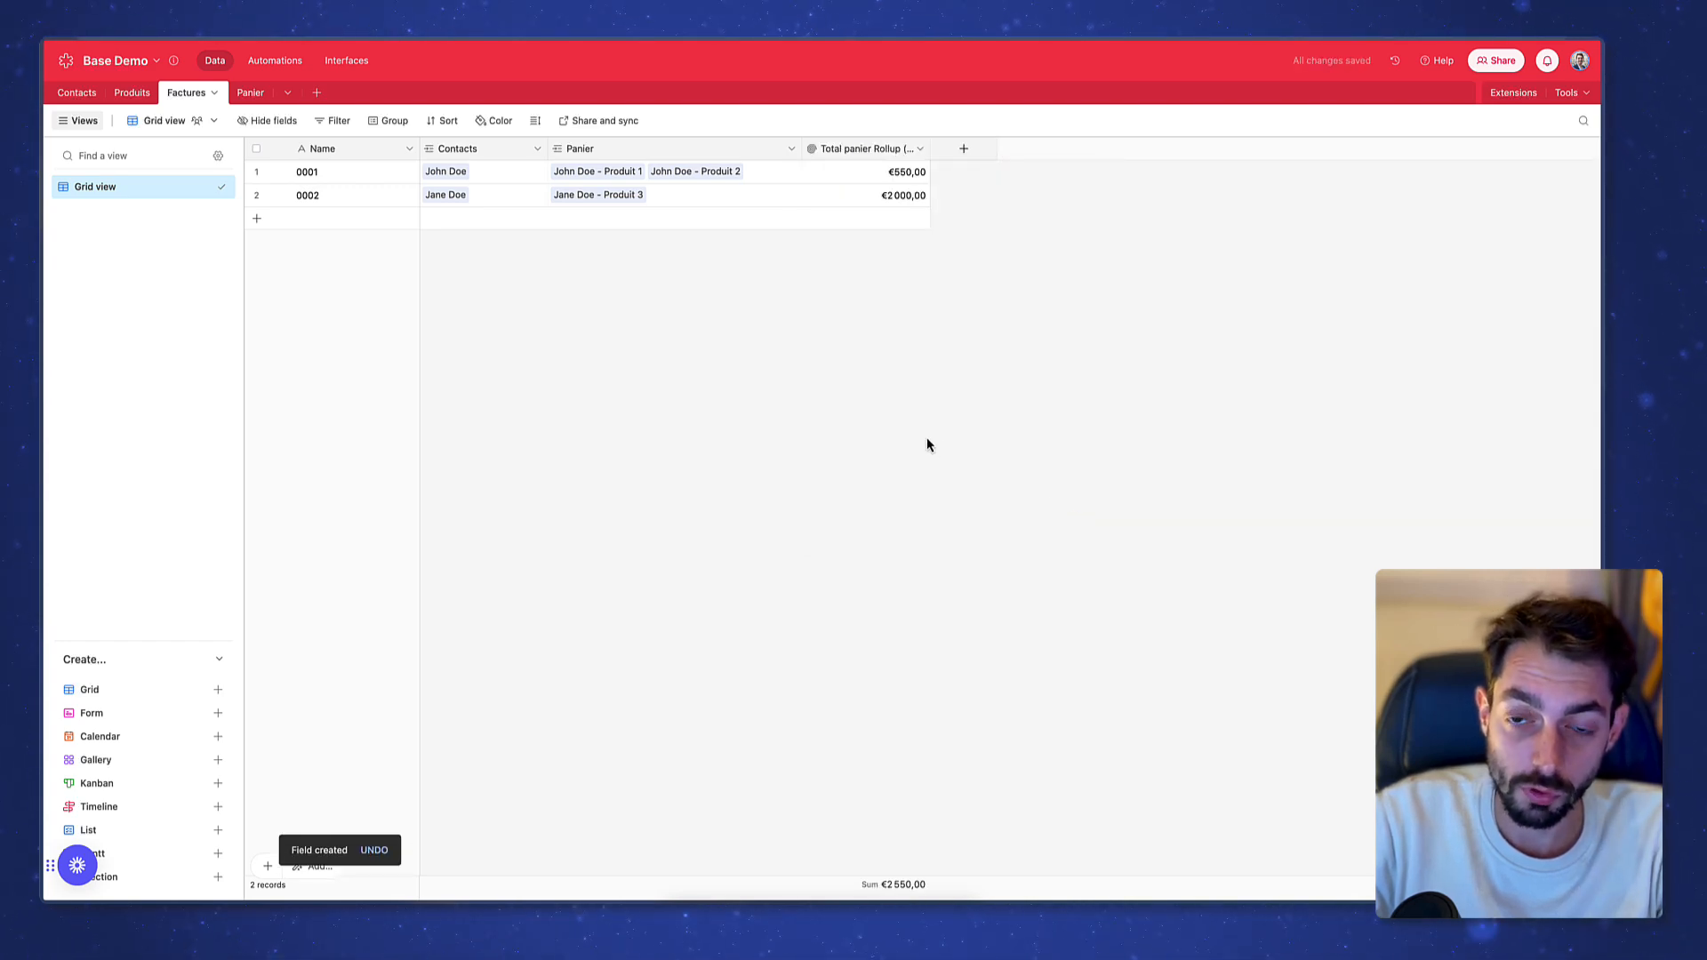
# Rename the rollup field to 'Total facture' and check invoice 0001's €550,00 total
pyautogui.doubleClick(860, 149)
pyautogui.write('Total')
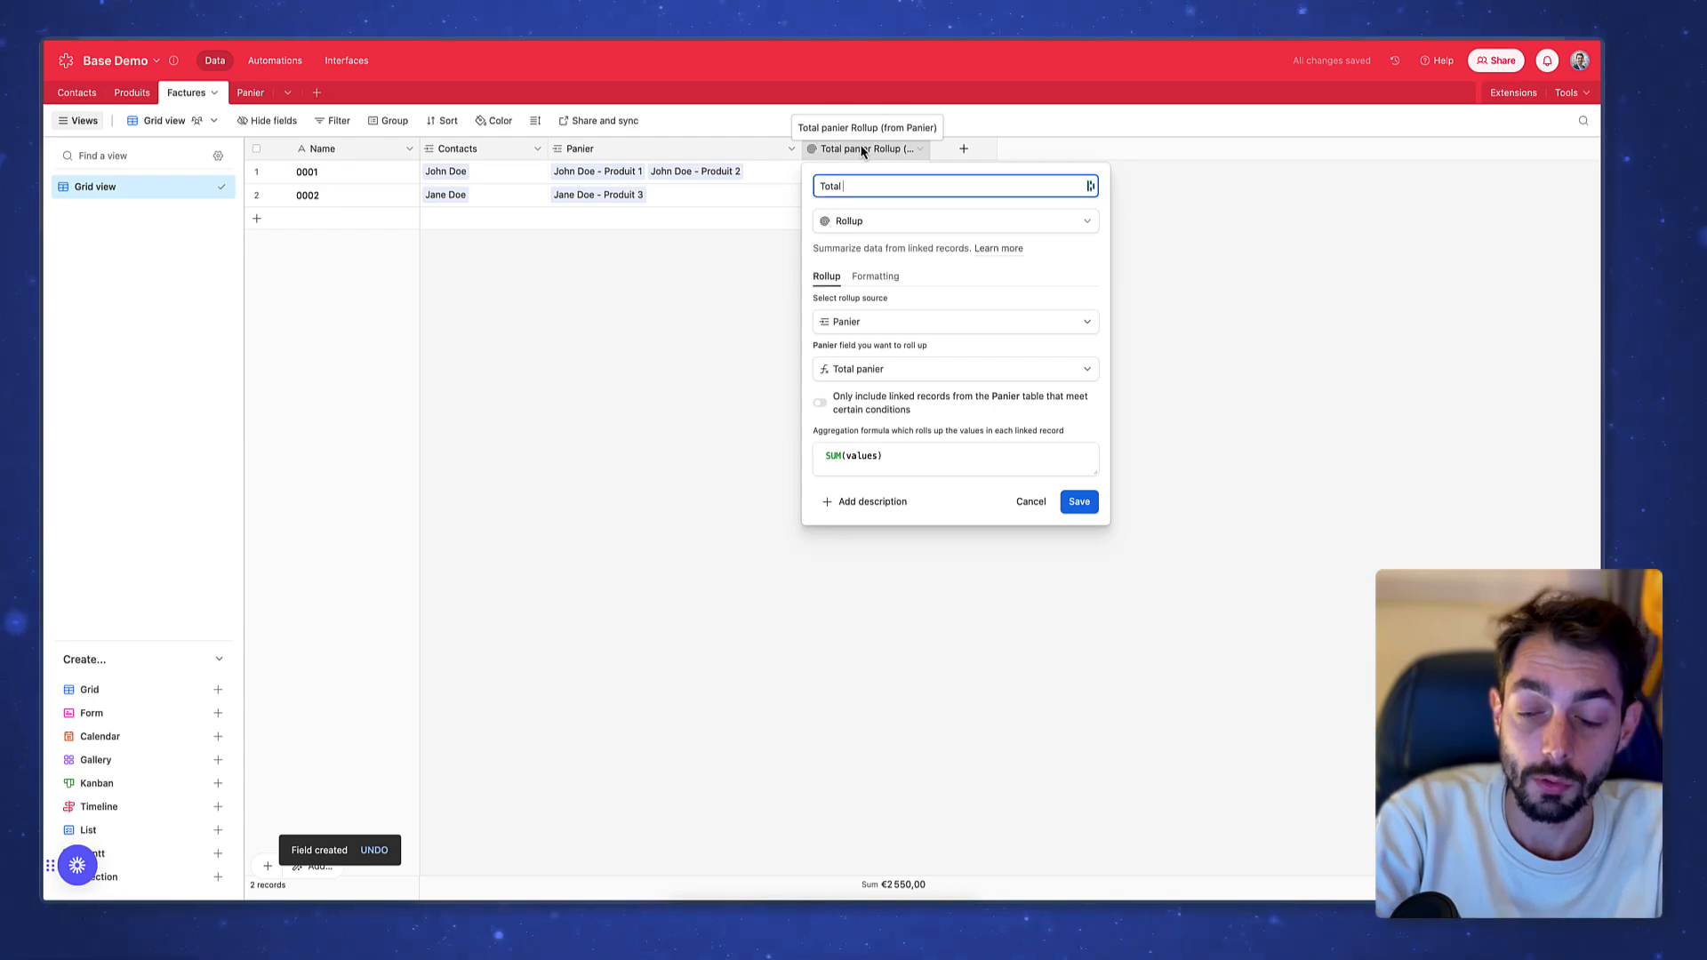
pyautogui.write(' fact')
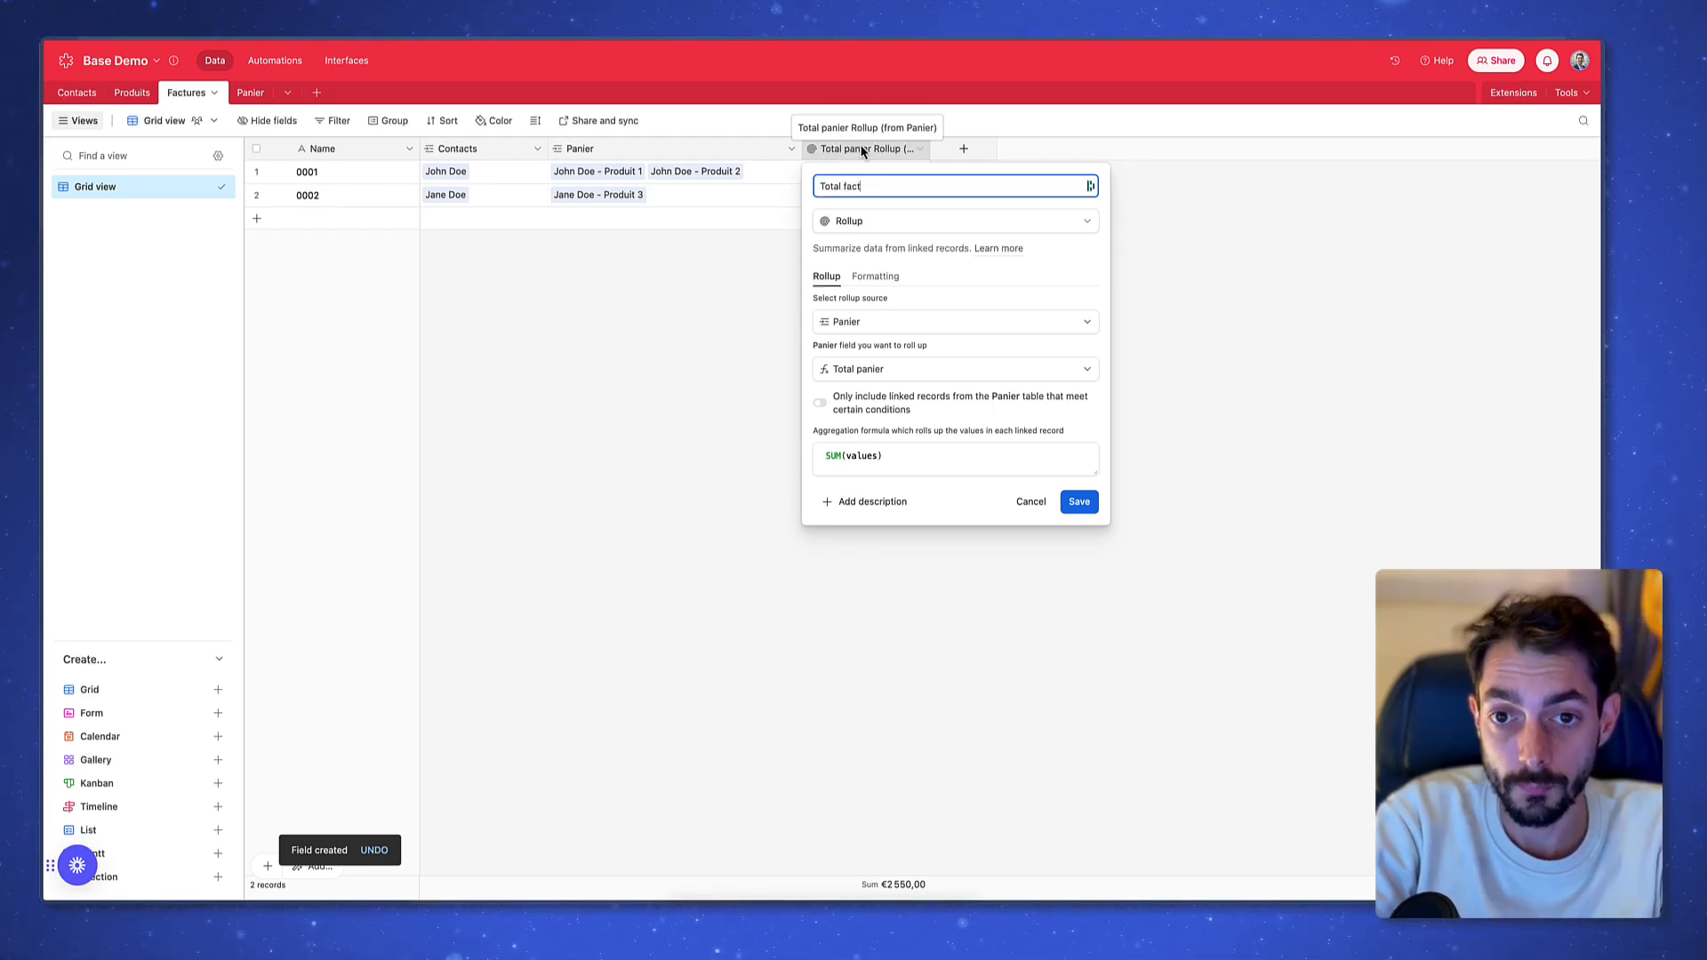
pyautogui.write('ure')
pyautogui.press('Return')
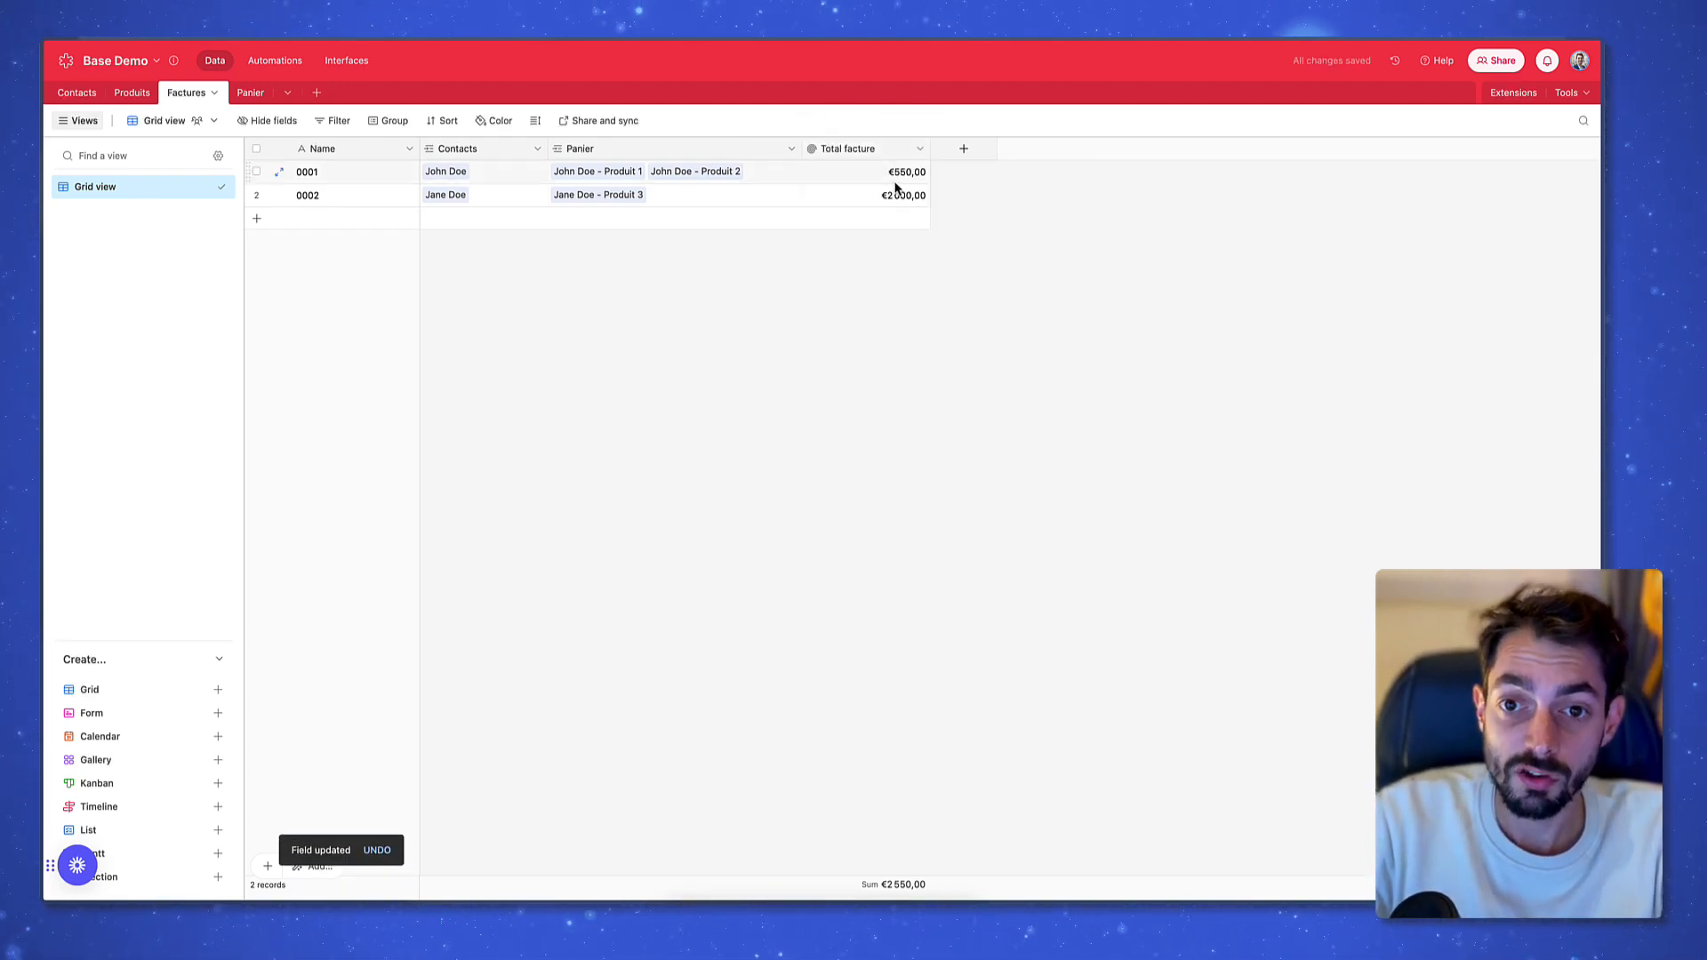
pyautogui.click(892, 177)
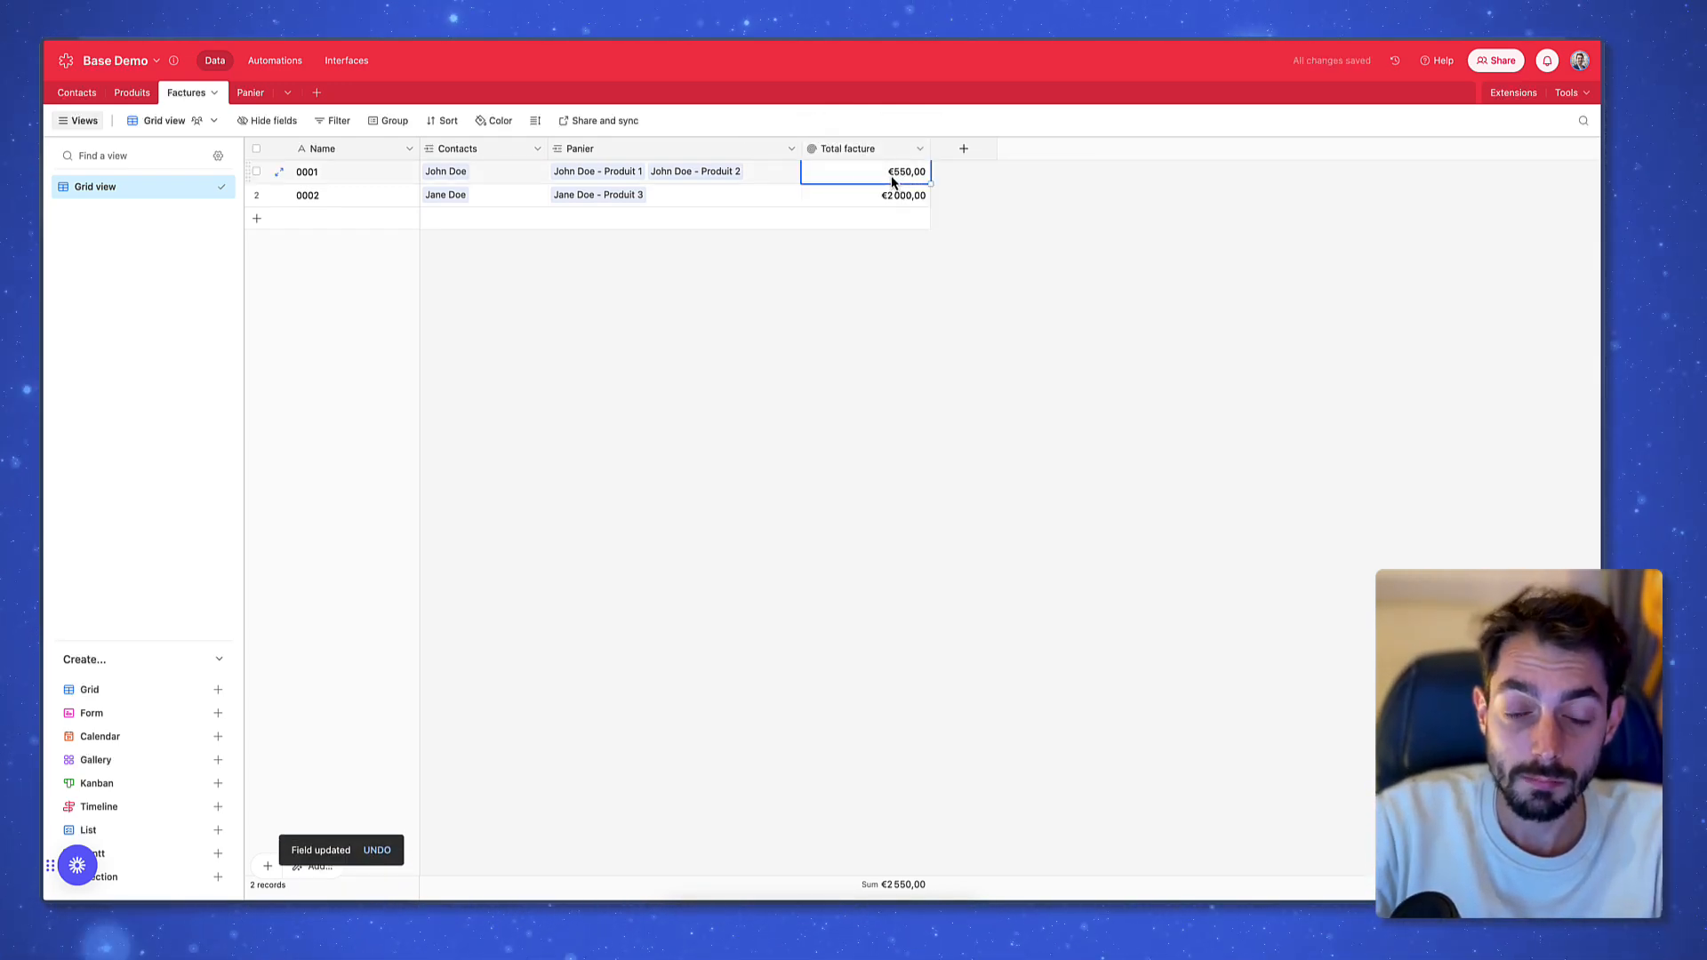
# Compare Panier totals €100,00 and €450,00 with invoice 0001's €550,00, then open Panier's Group options
pyautogui.click(251, 94)
pyautogui.moveTo(391, 173); pyautogui.dragTo(378, 199)
pyautogui.click(971, 181)
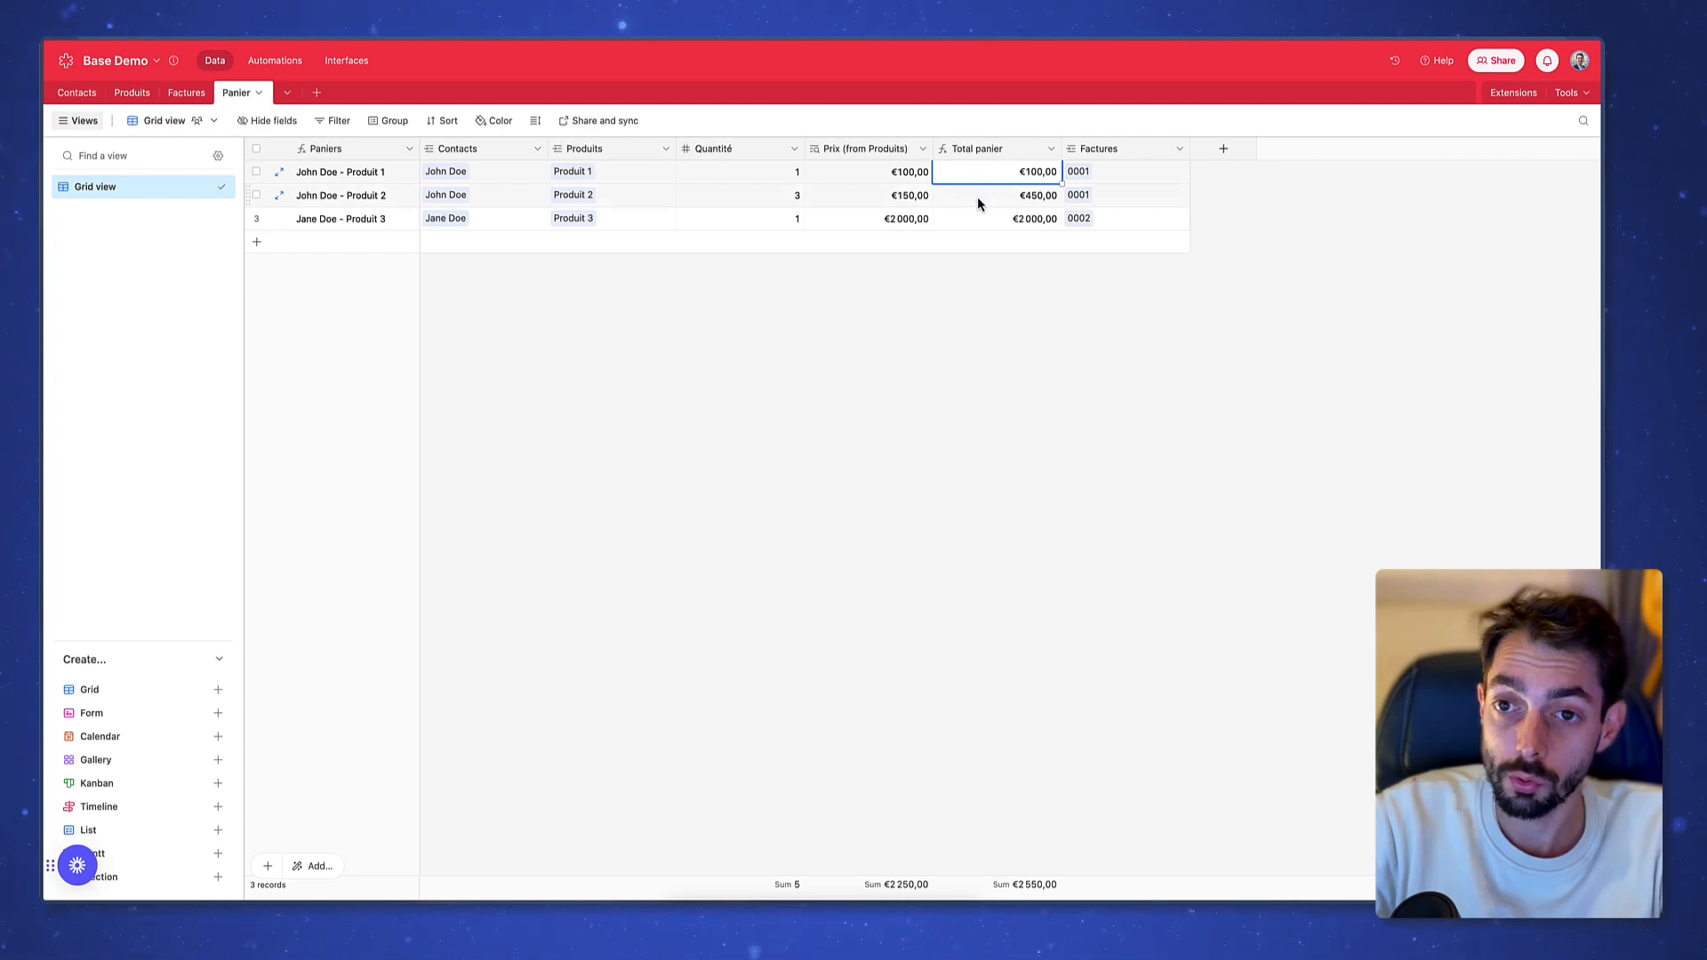
pyautogui.click(978, 203)
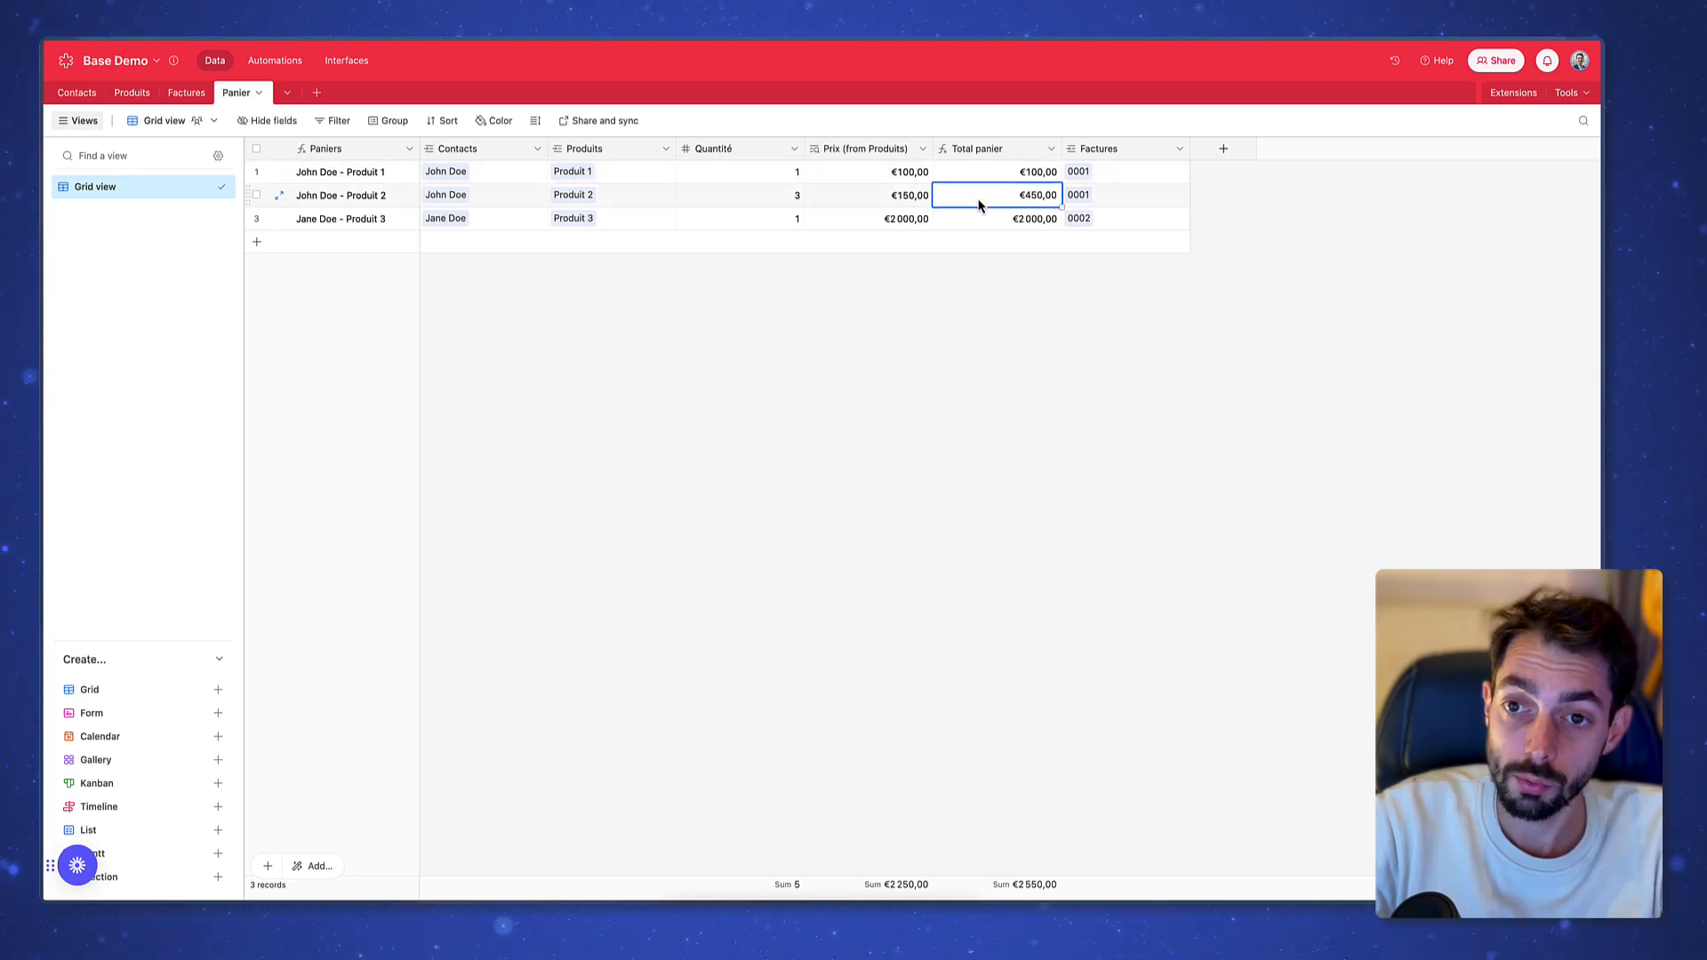
pyautogui.click(205, 94)
pyautogui.click(867, 173)
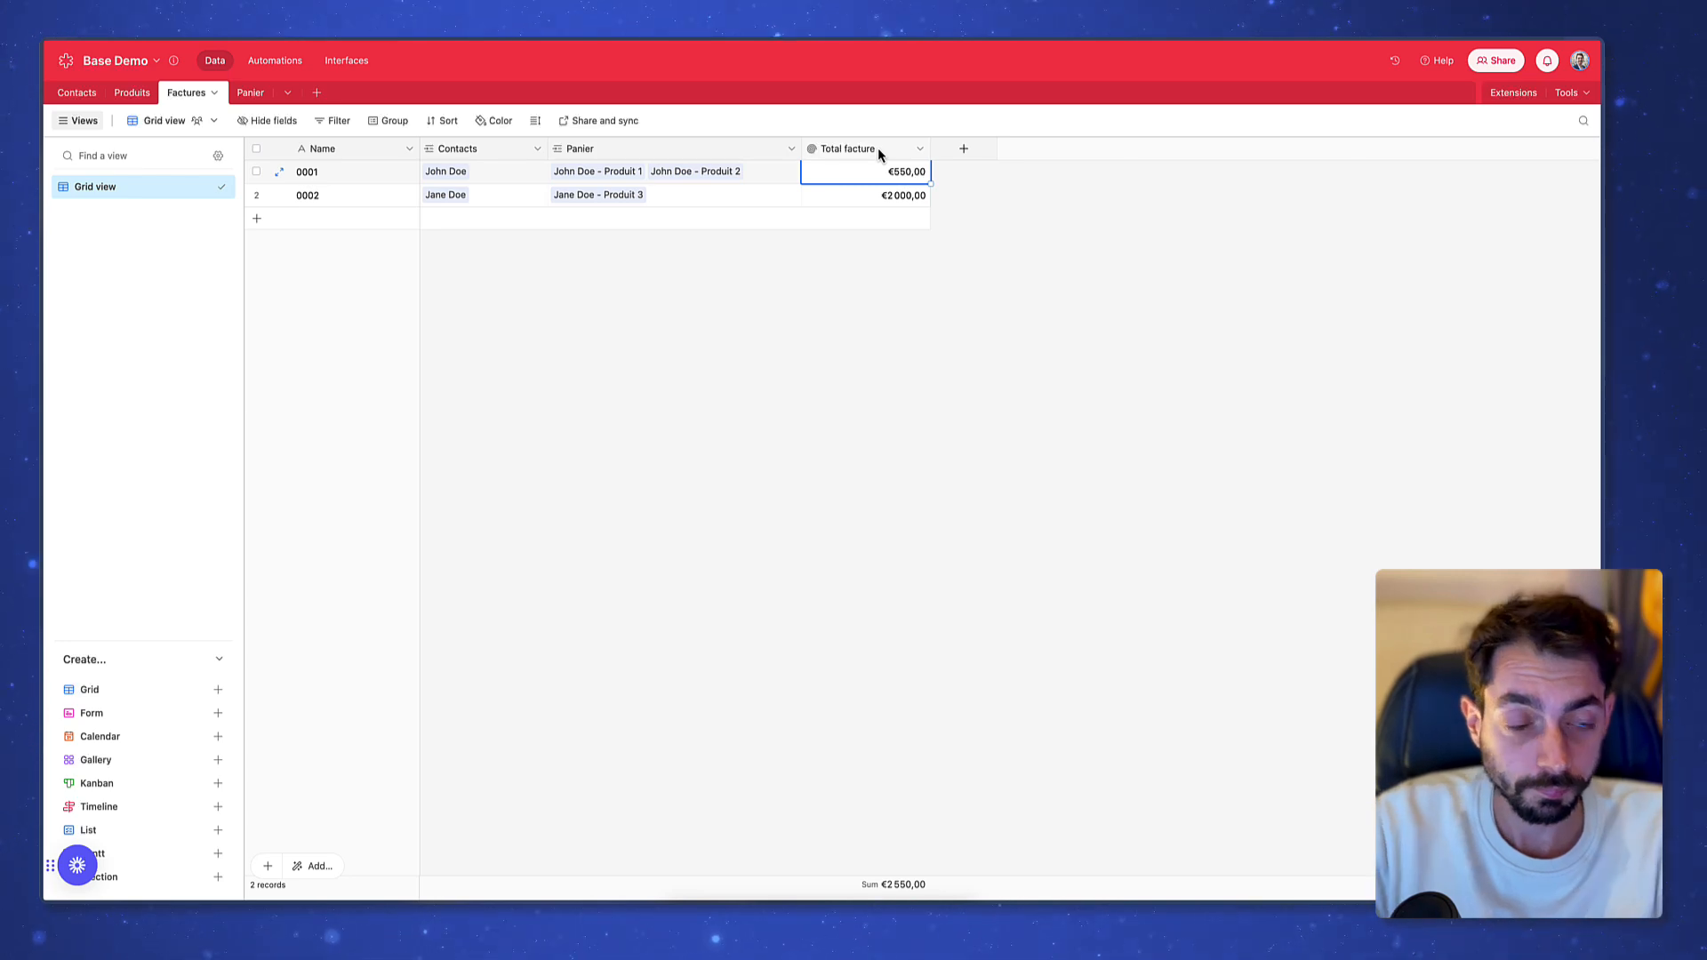
pyautogui.click(264, 94)
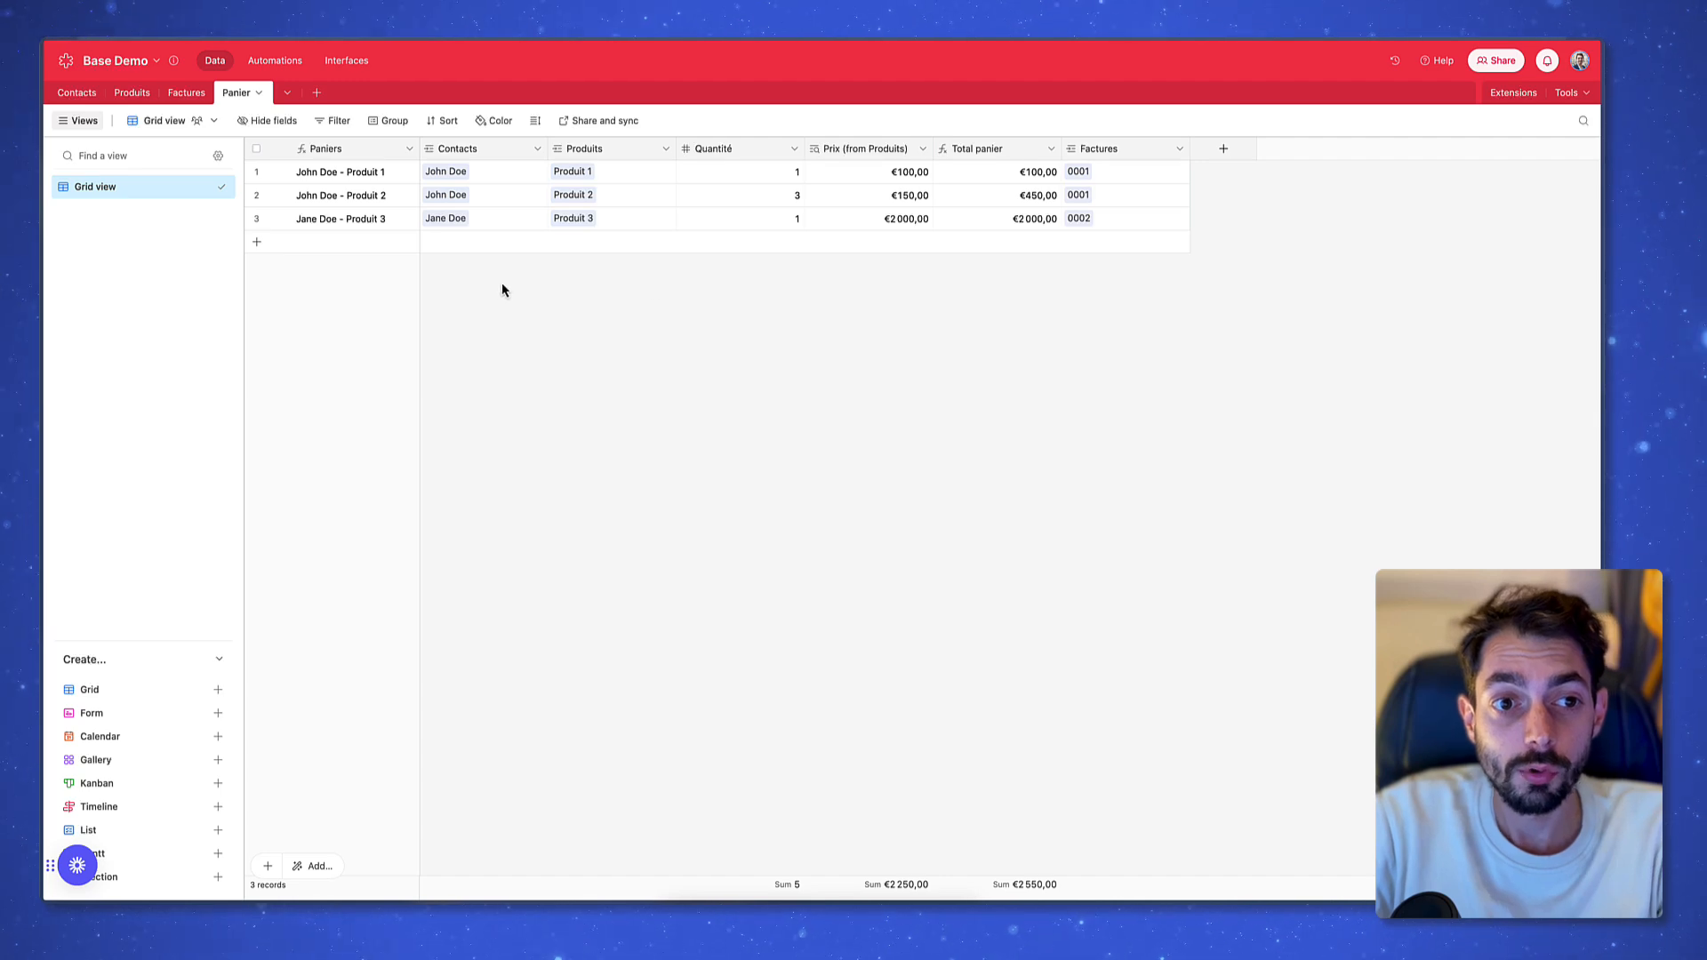
pyautogui.click(391, 120)
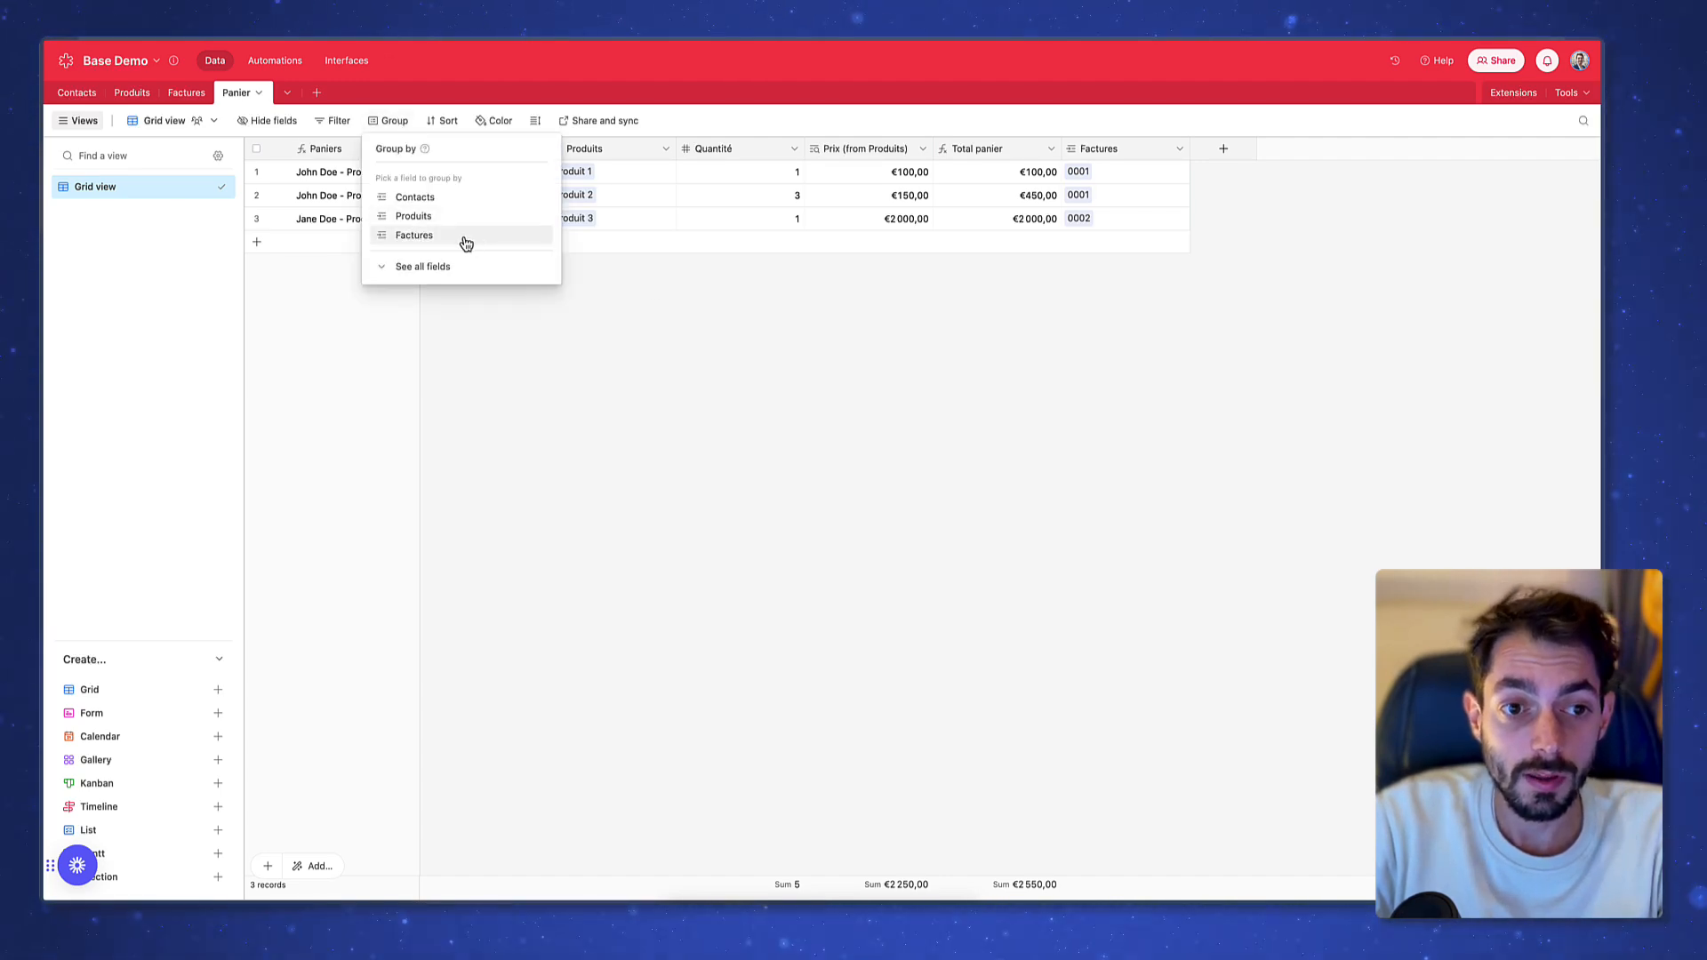
# Group Panier records by Factures and inspect invoice 0001's two baskets
pyautogui.click(476, 239)
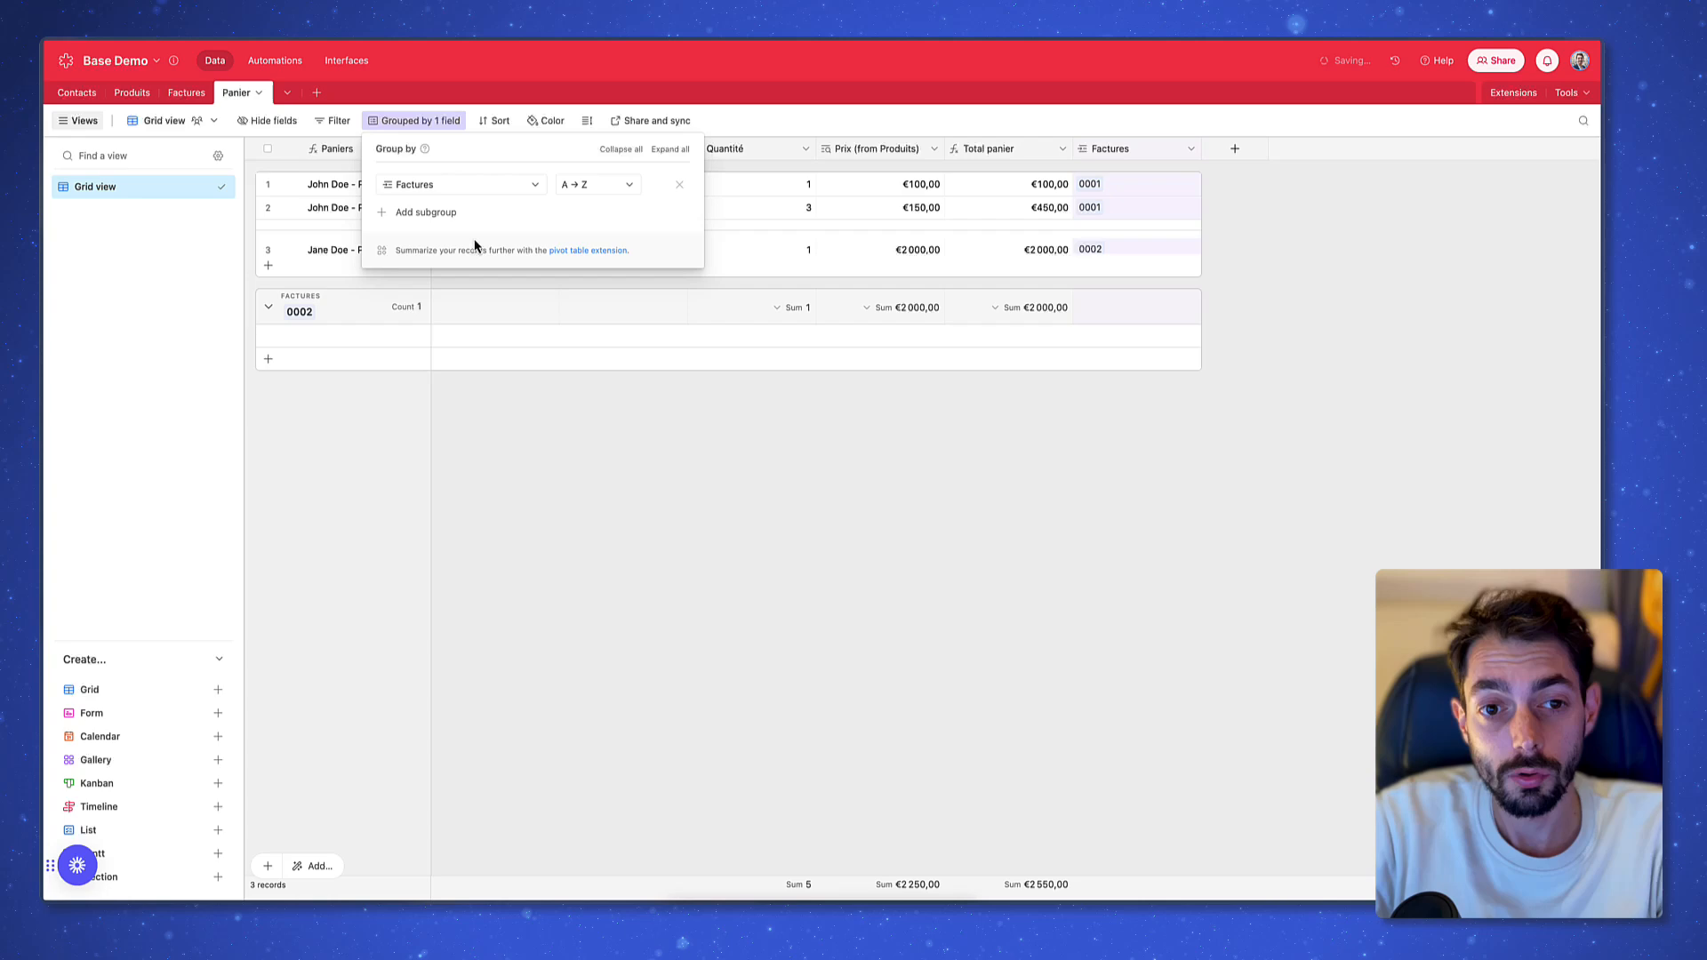
pyautogui.click(792, 685)
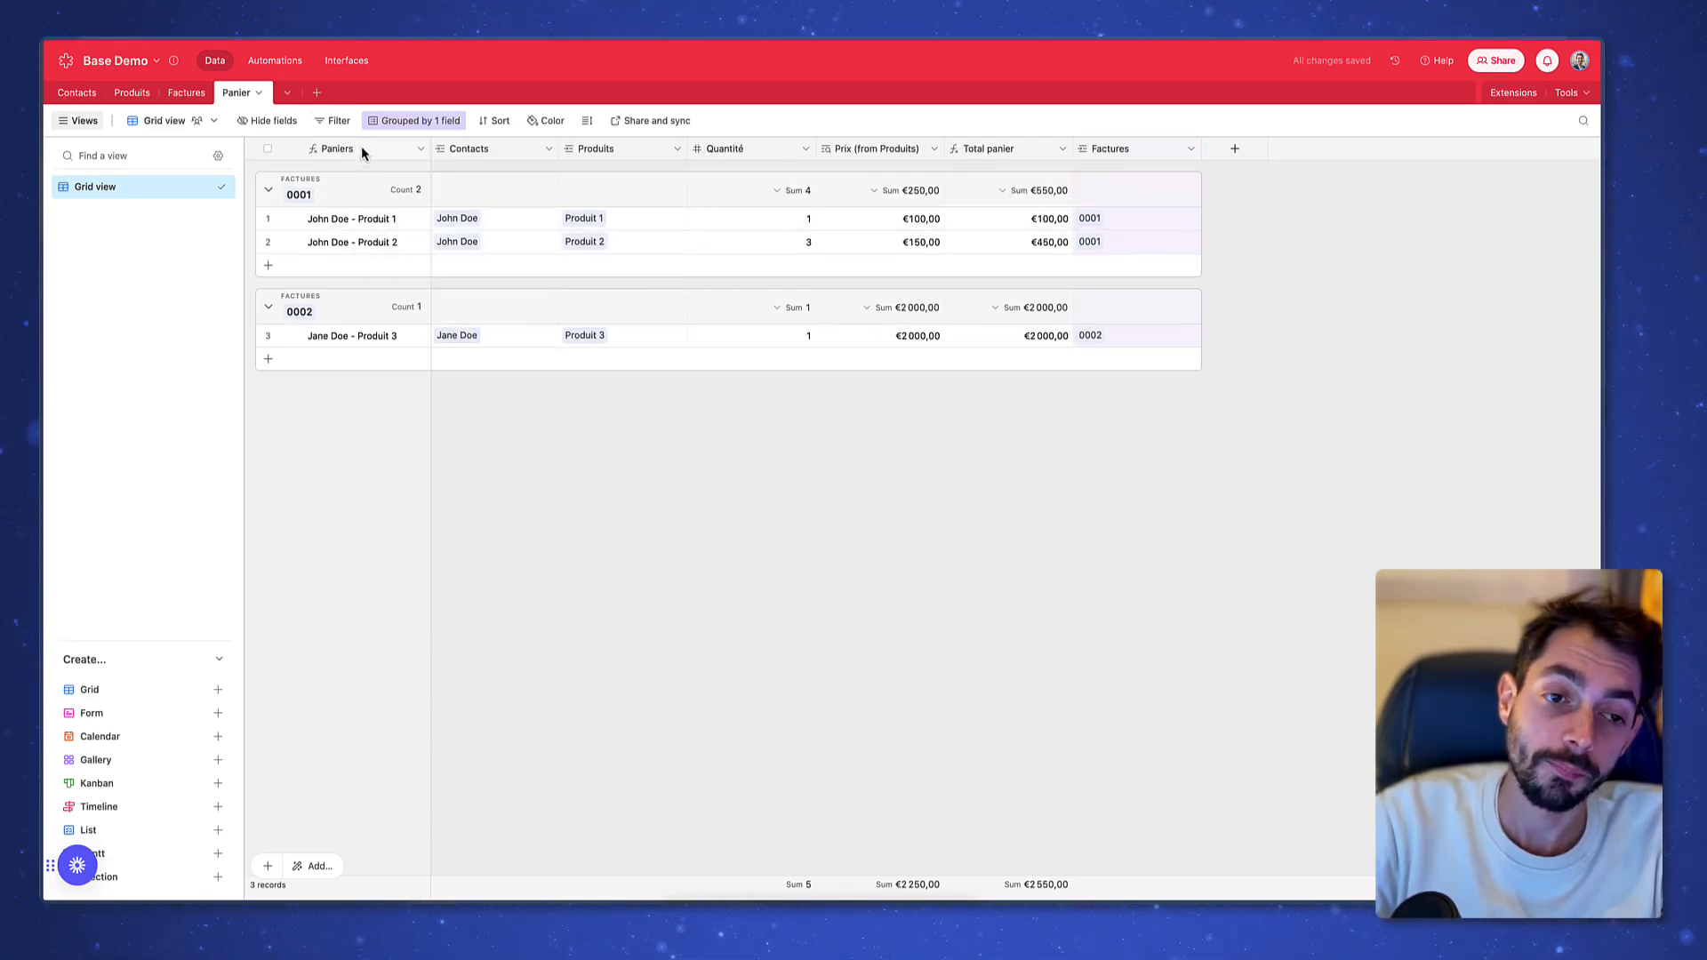
pyautogui.click(372, 224)
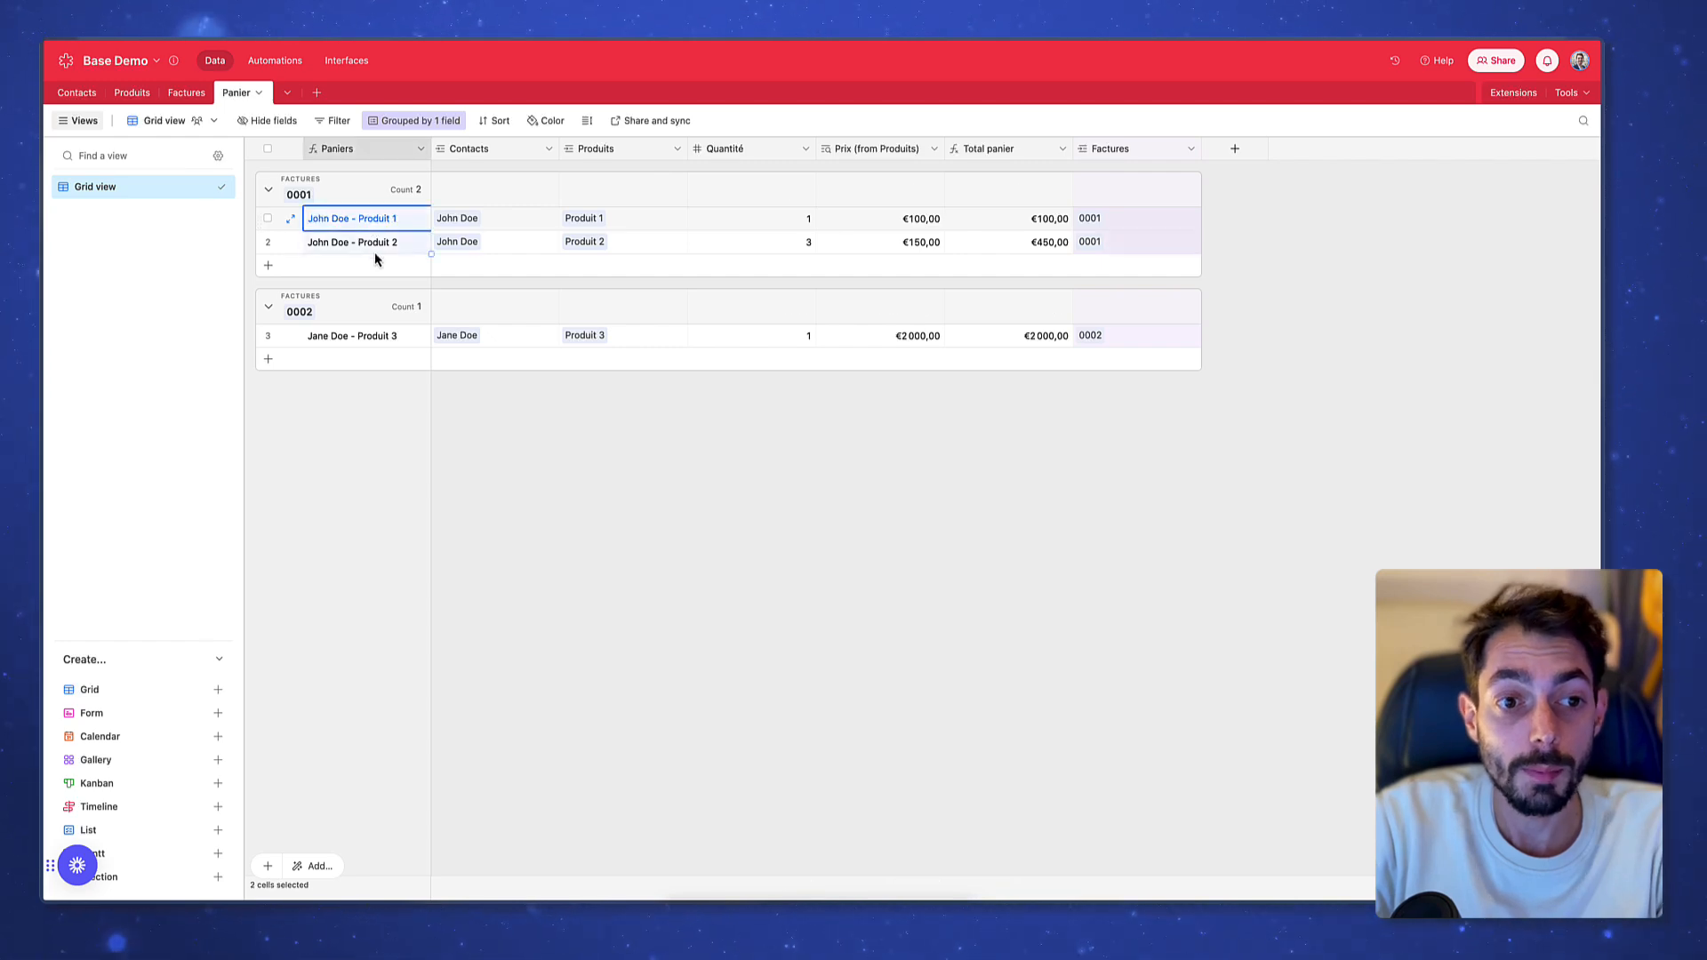
pyautogui.click(376, 244)
pyautogui.click(381, 225)
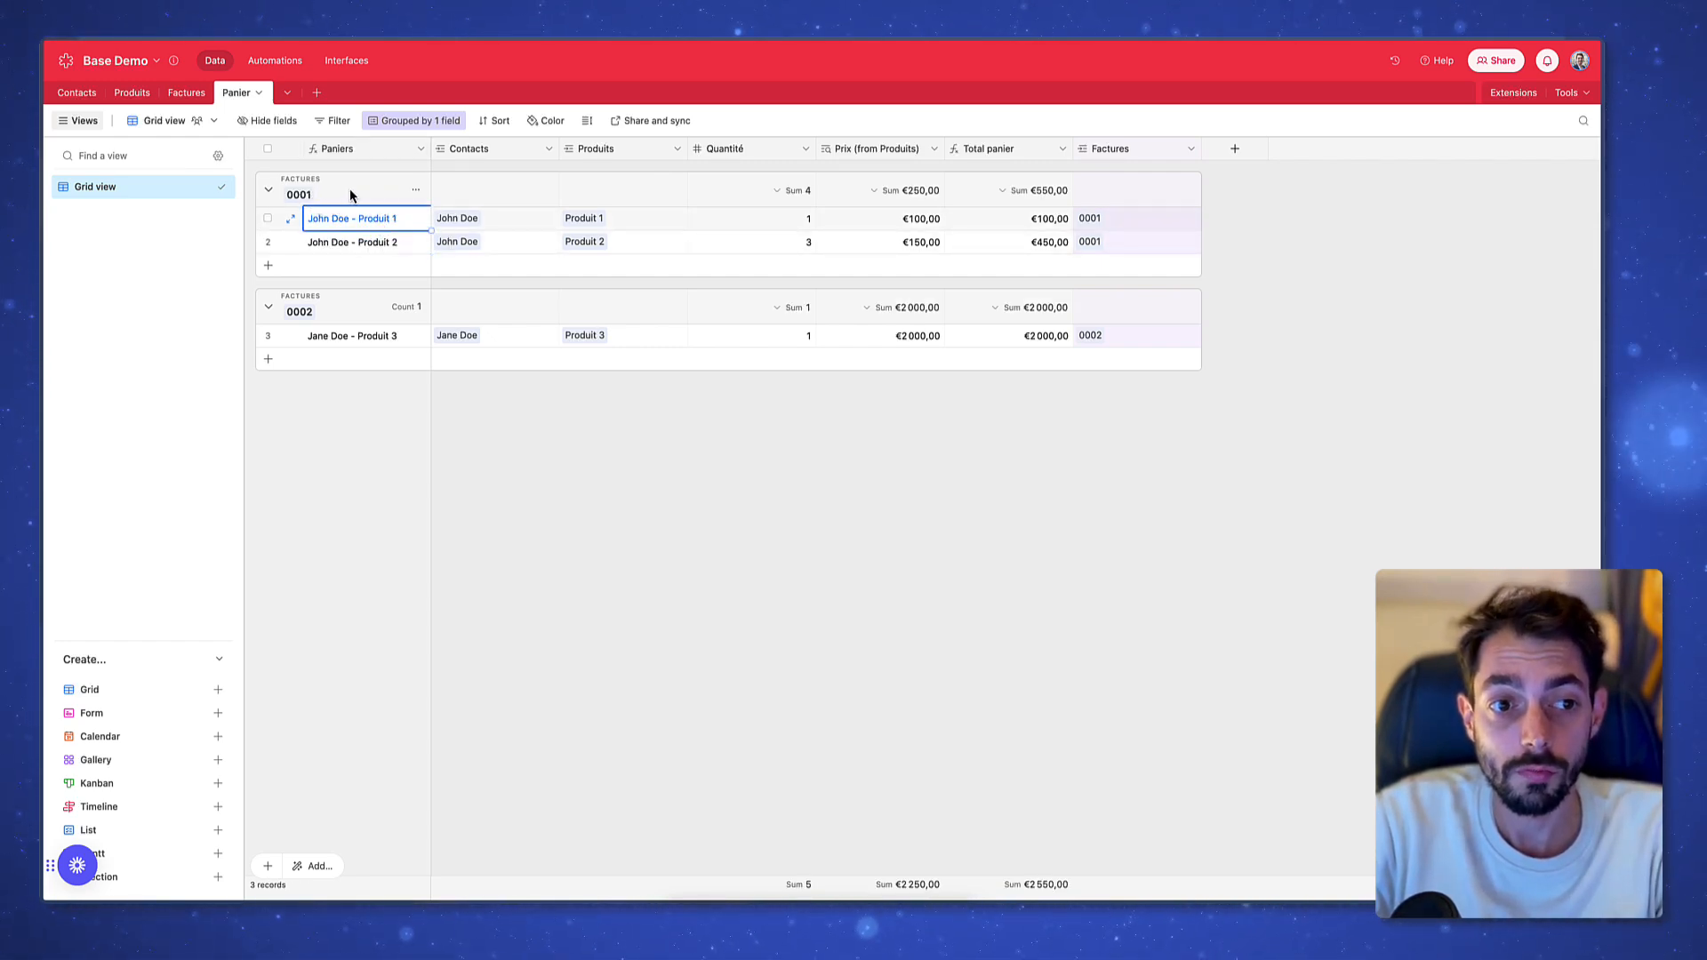
pyautogui.press('Escape')
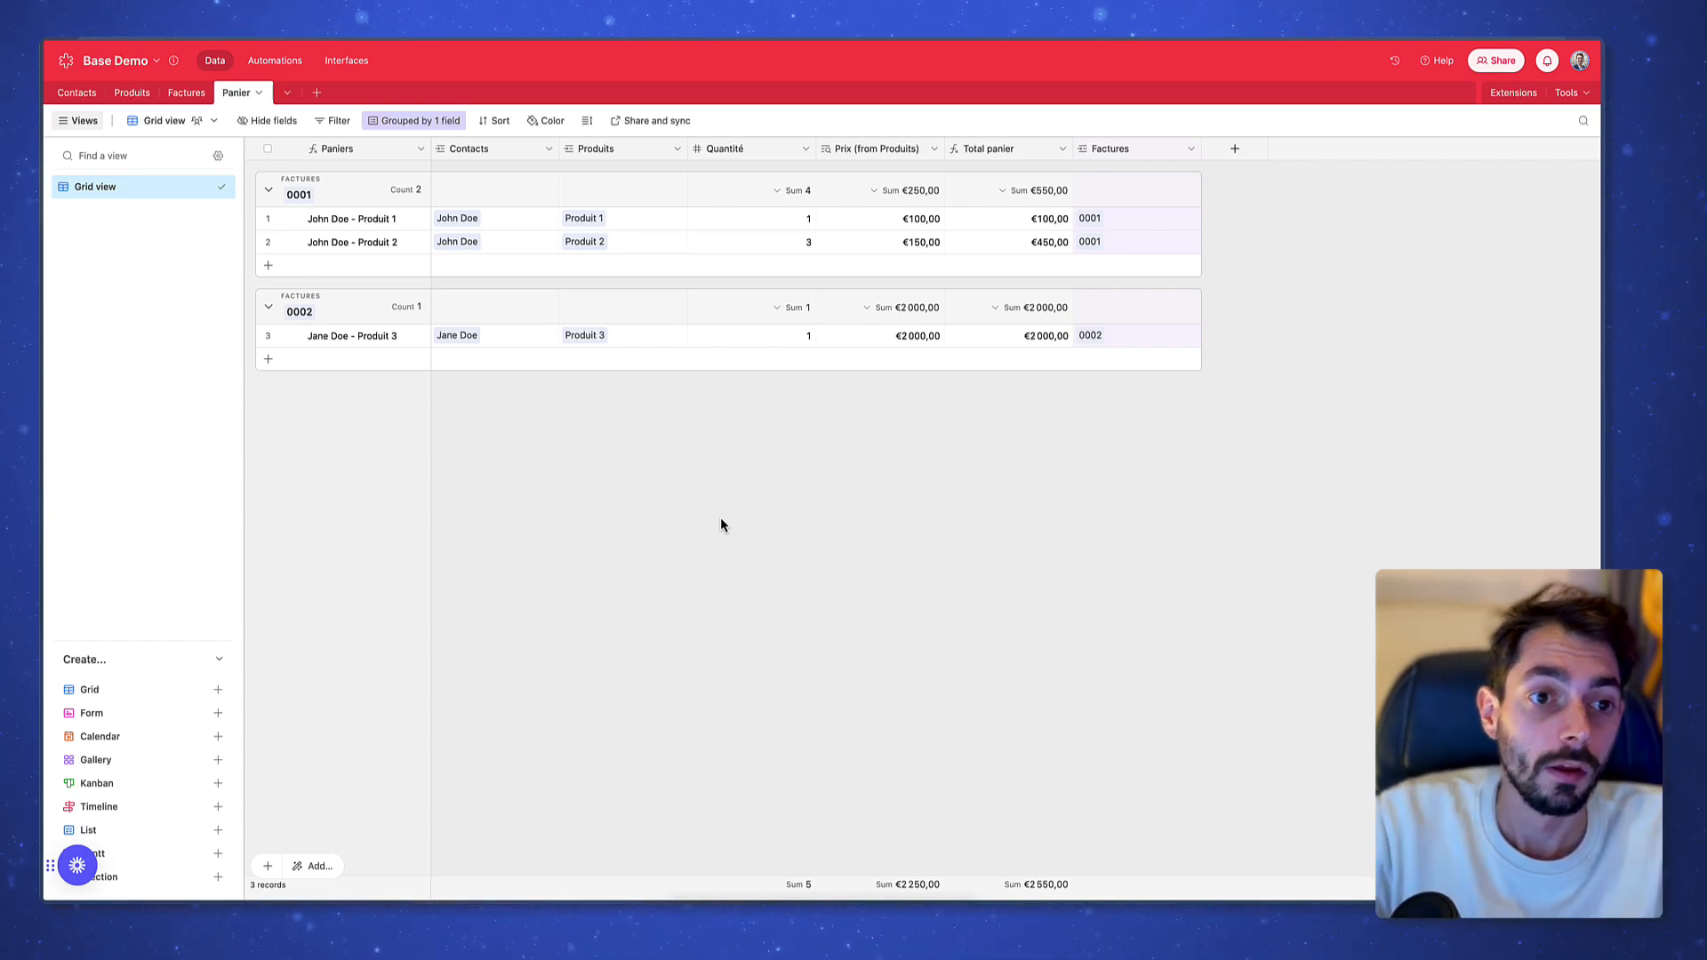
# Start a Panier filter condition, abandon it without choosing a field, and return to Factures
pyautogui.click(340, 122)
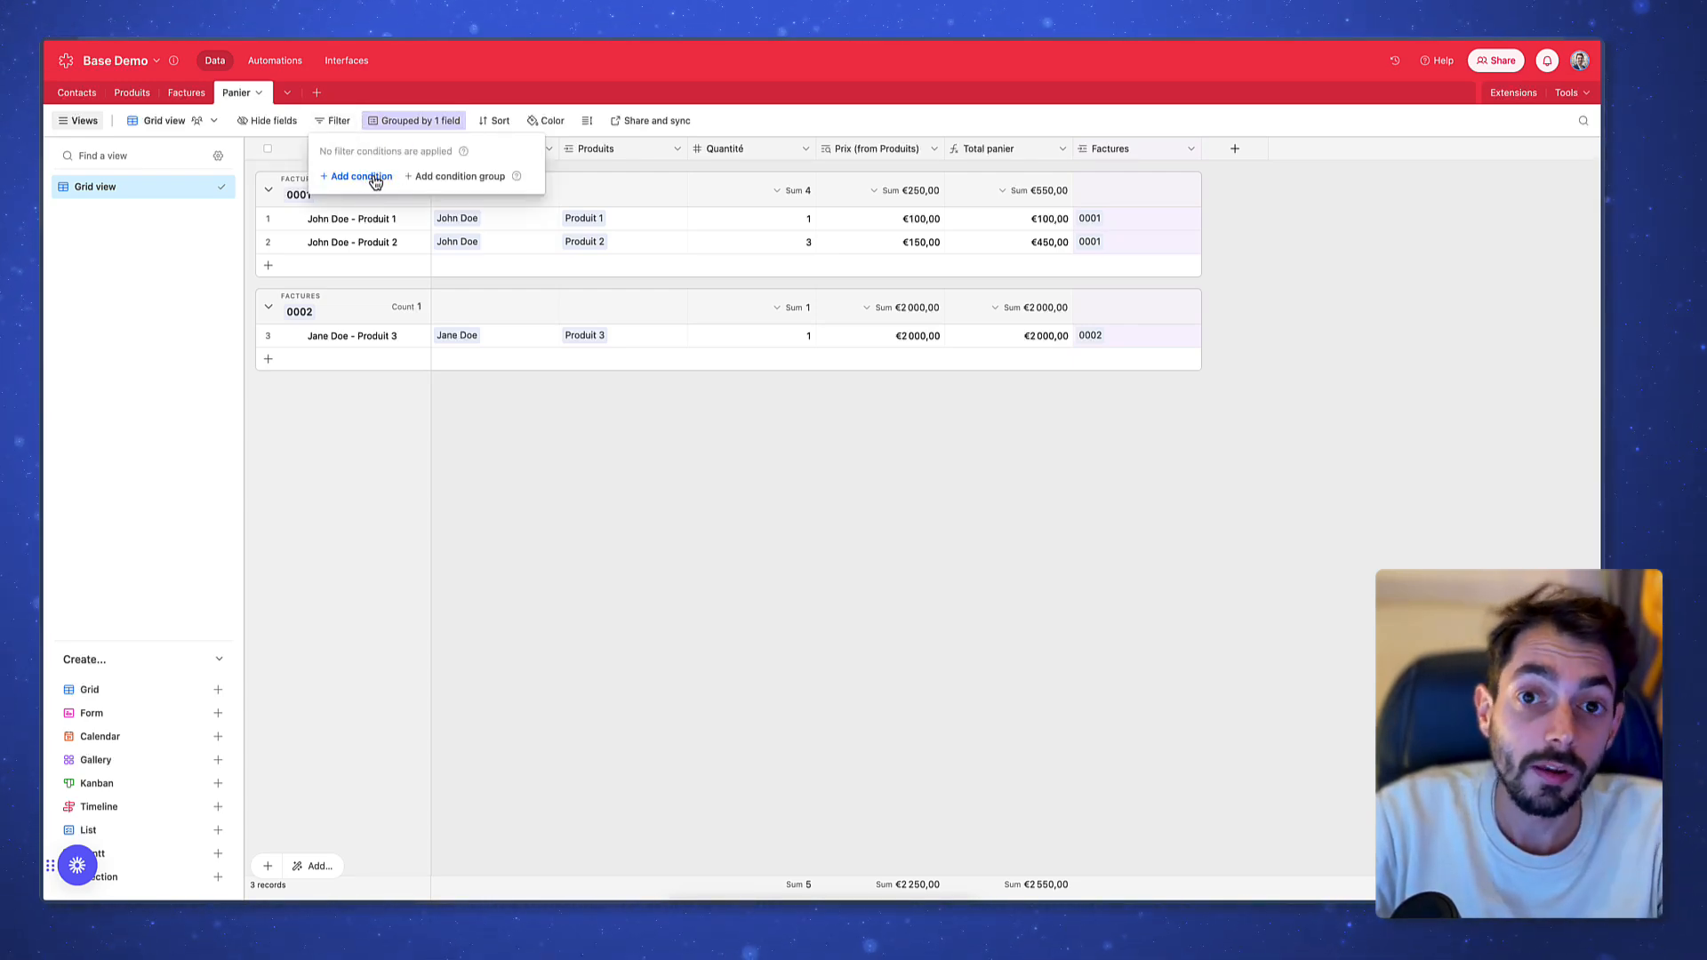
pyautogui.click(375, 179)
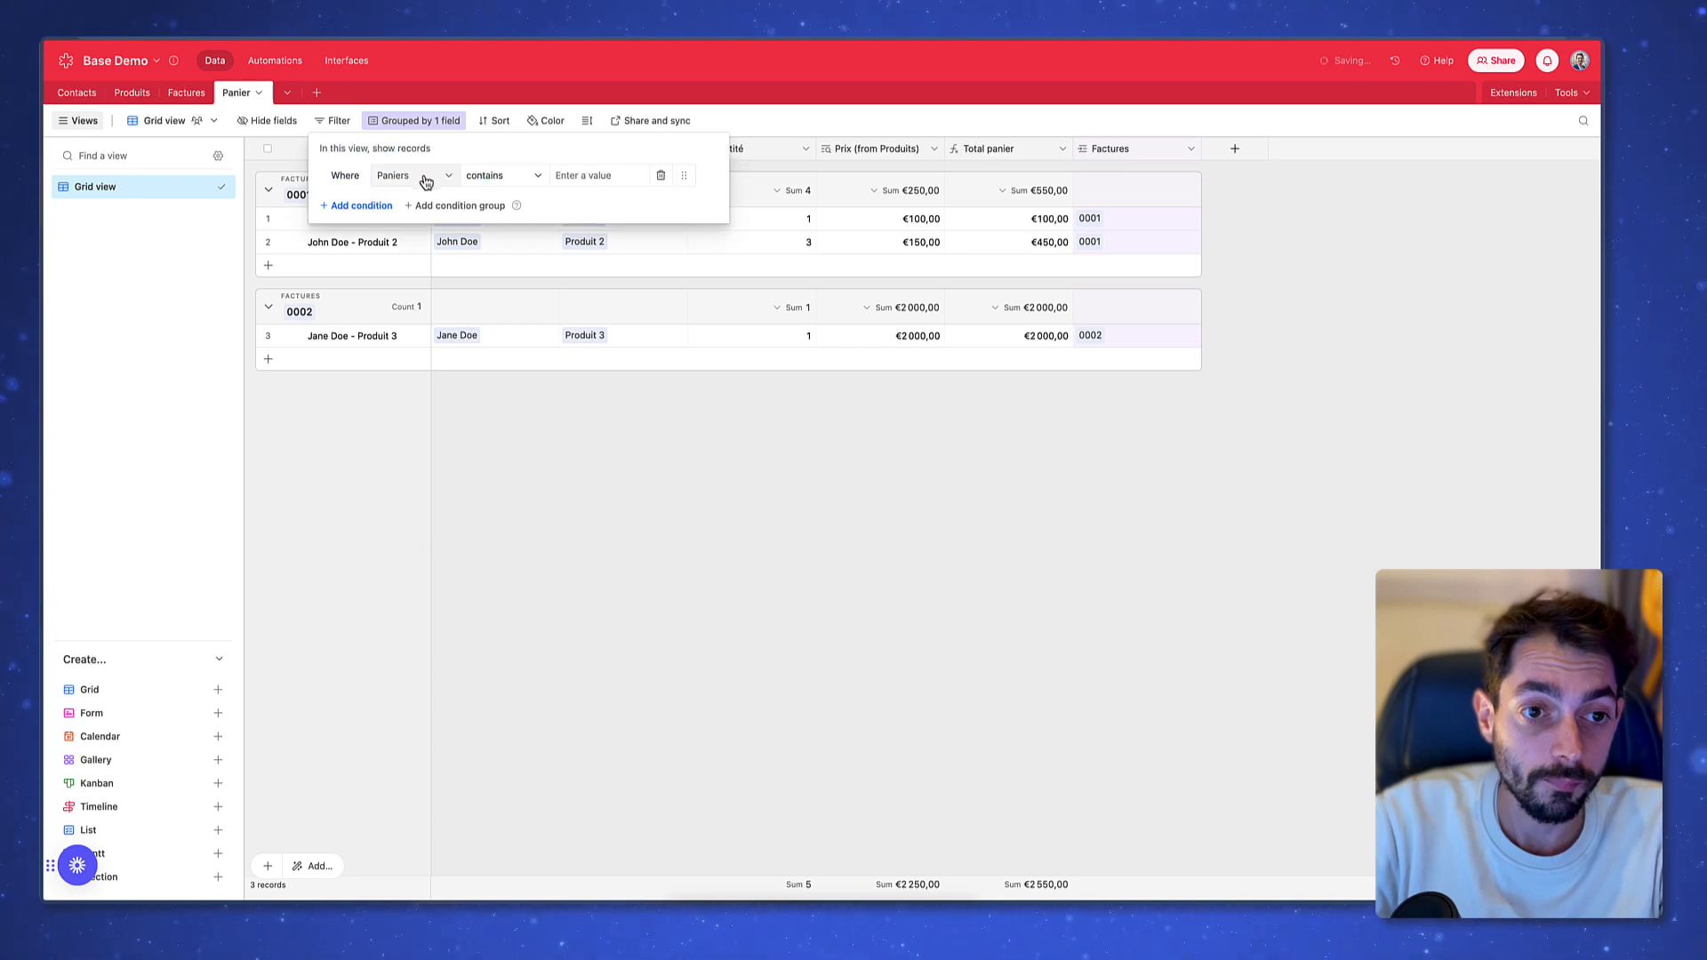
pyautogui.click(423, 175)
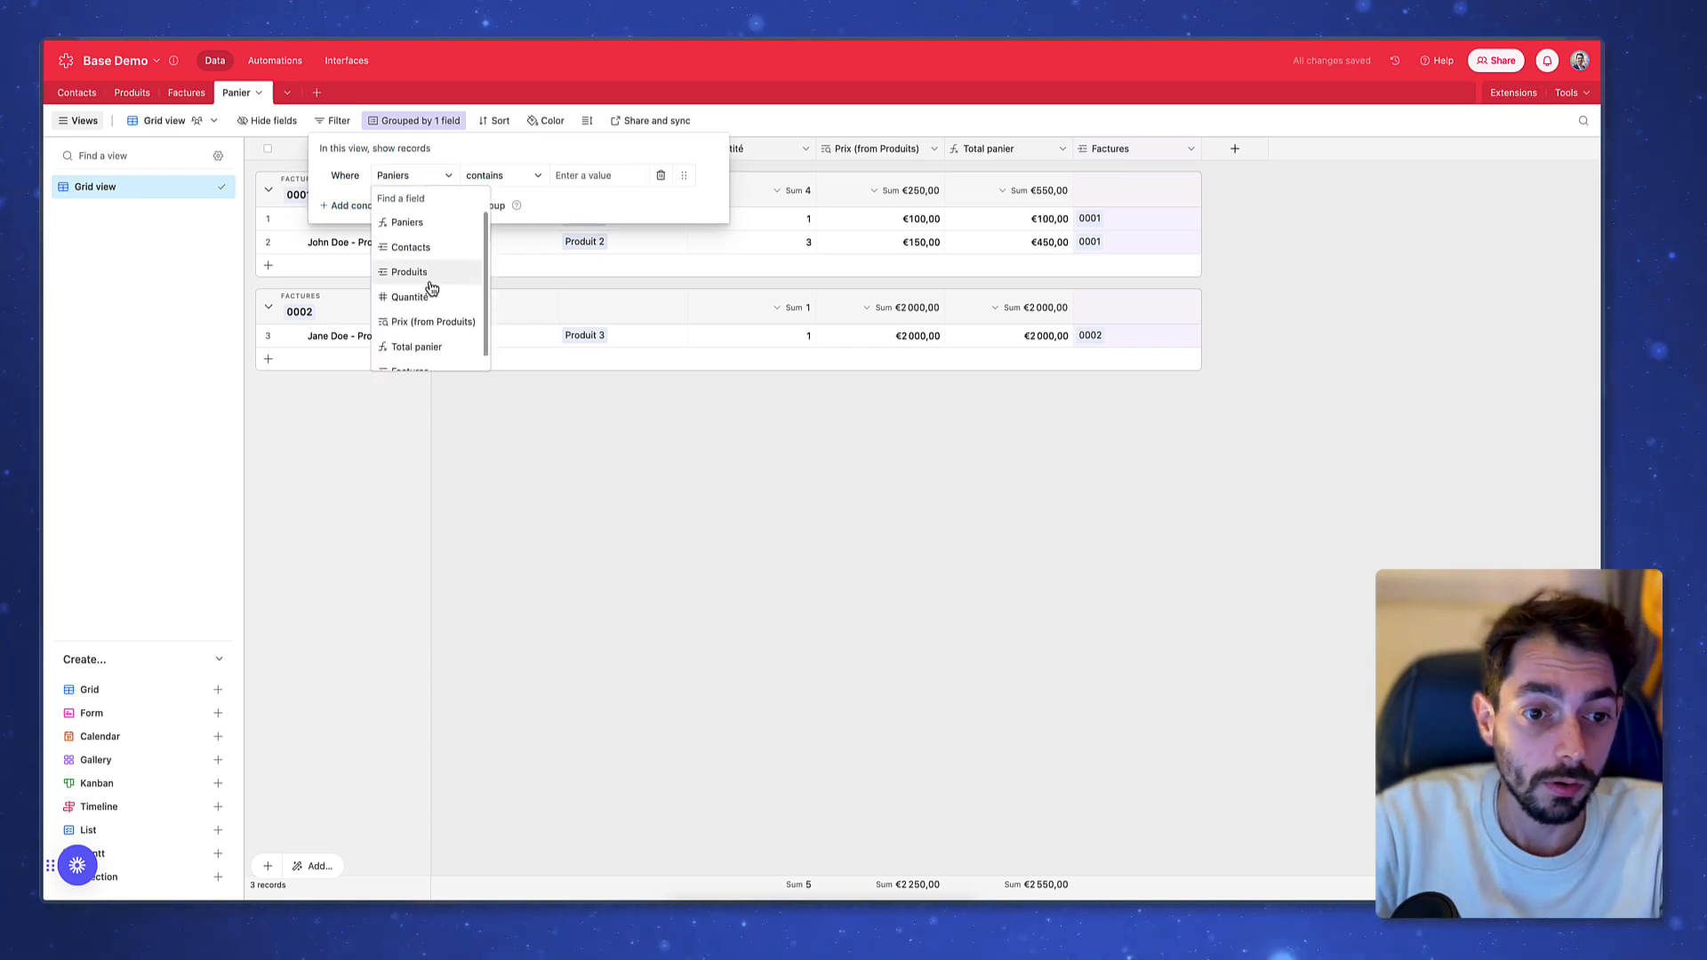
pyautogui.click(781, 500)
pyautogui.click(781, 500)
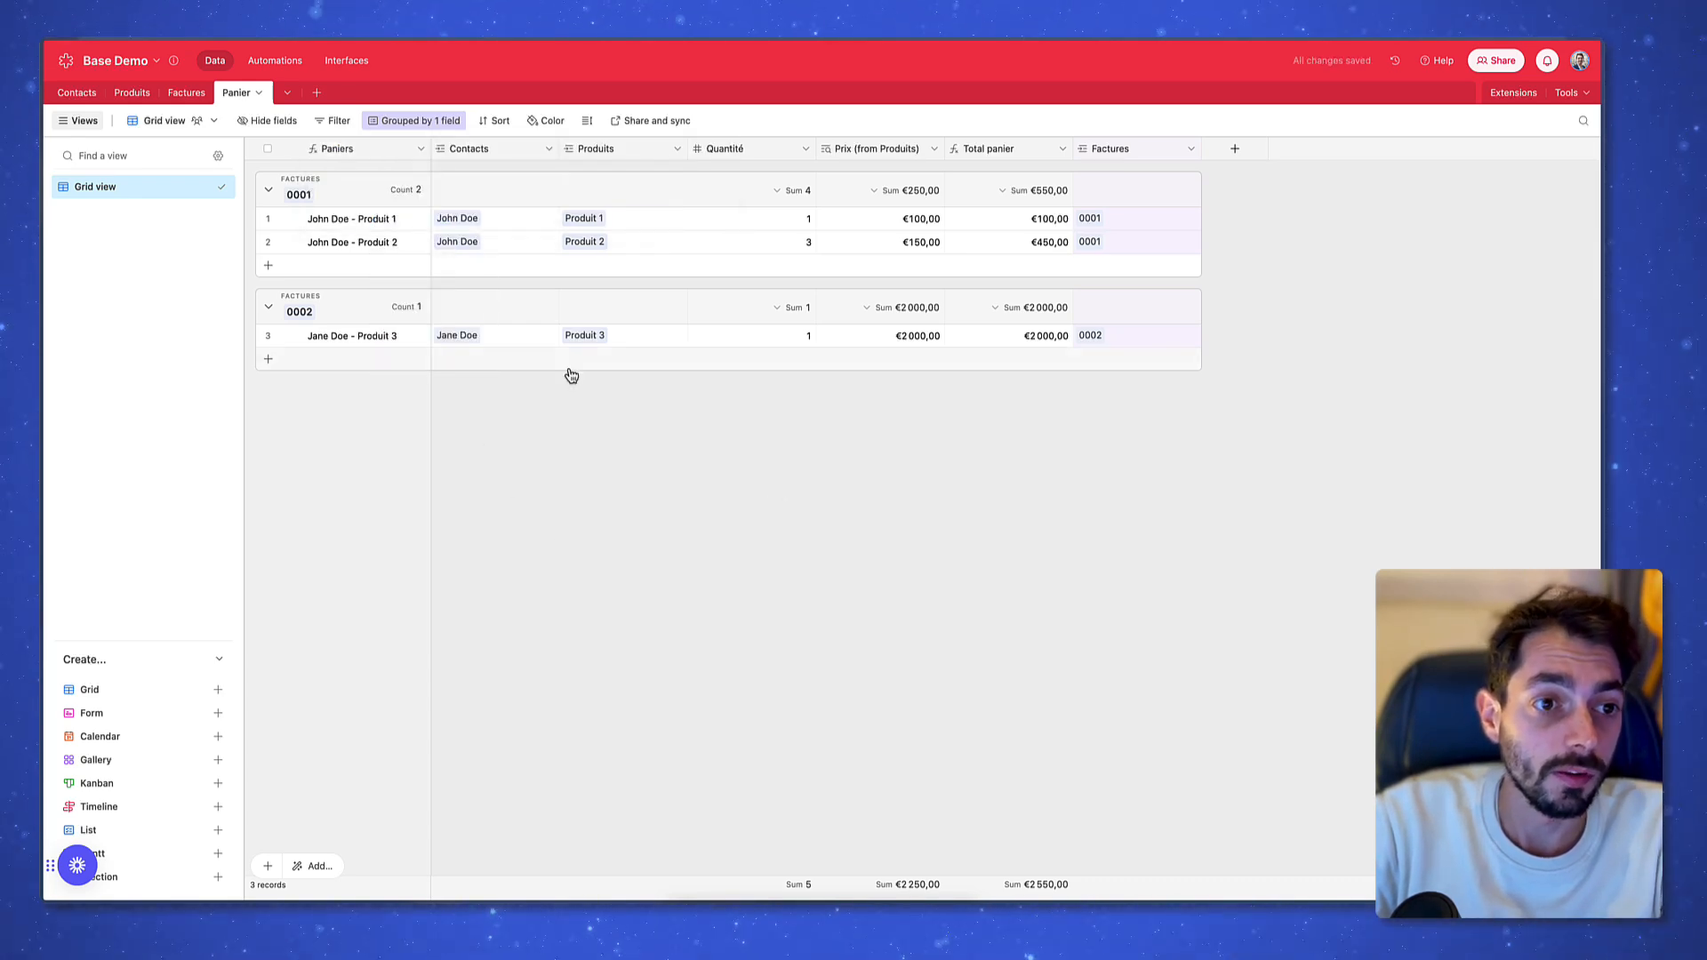
pyautogui.click(198, 94)
# Create a single-select field with options Payé (green) and Impayé (red)
pyautogui.click(967, 150)
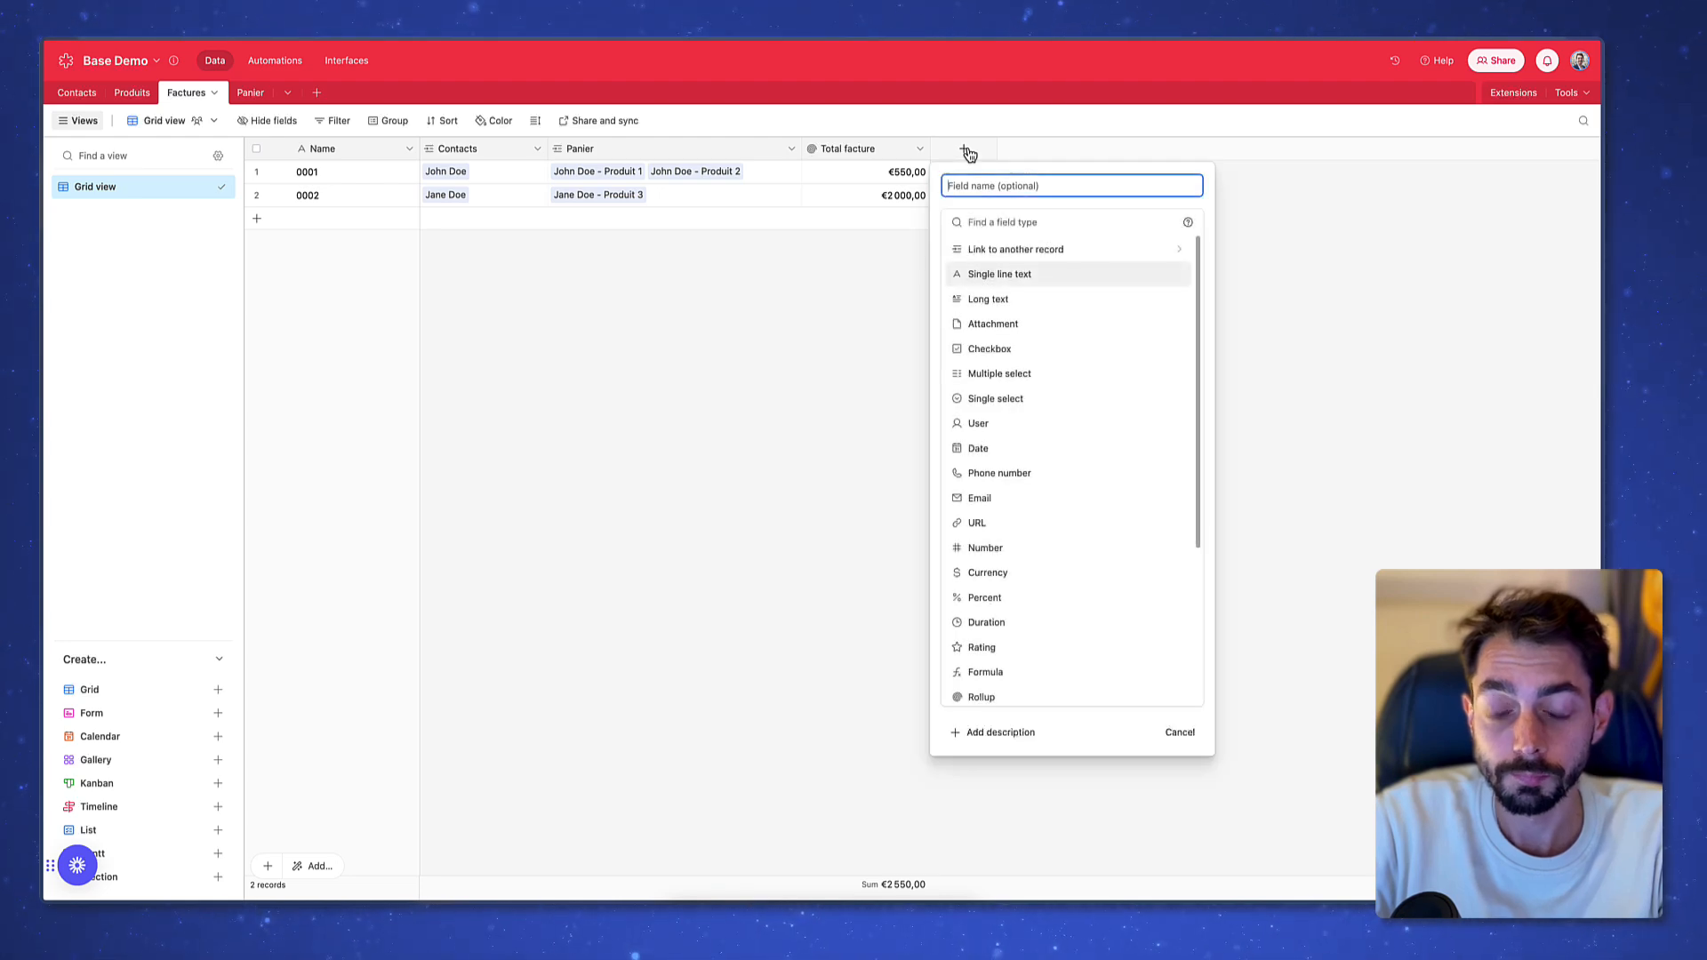
pyautogui.click(1049, 400)
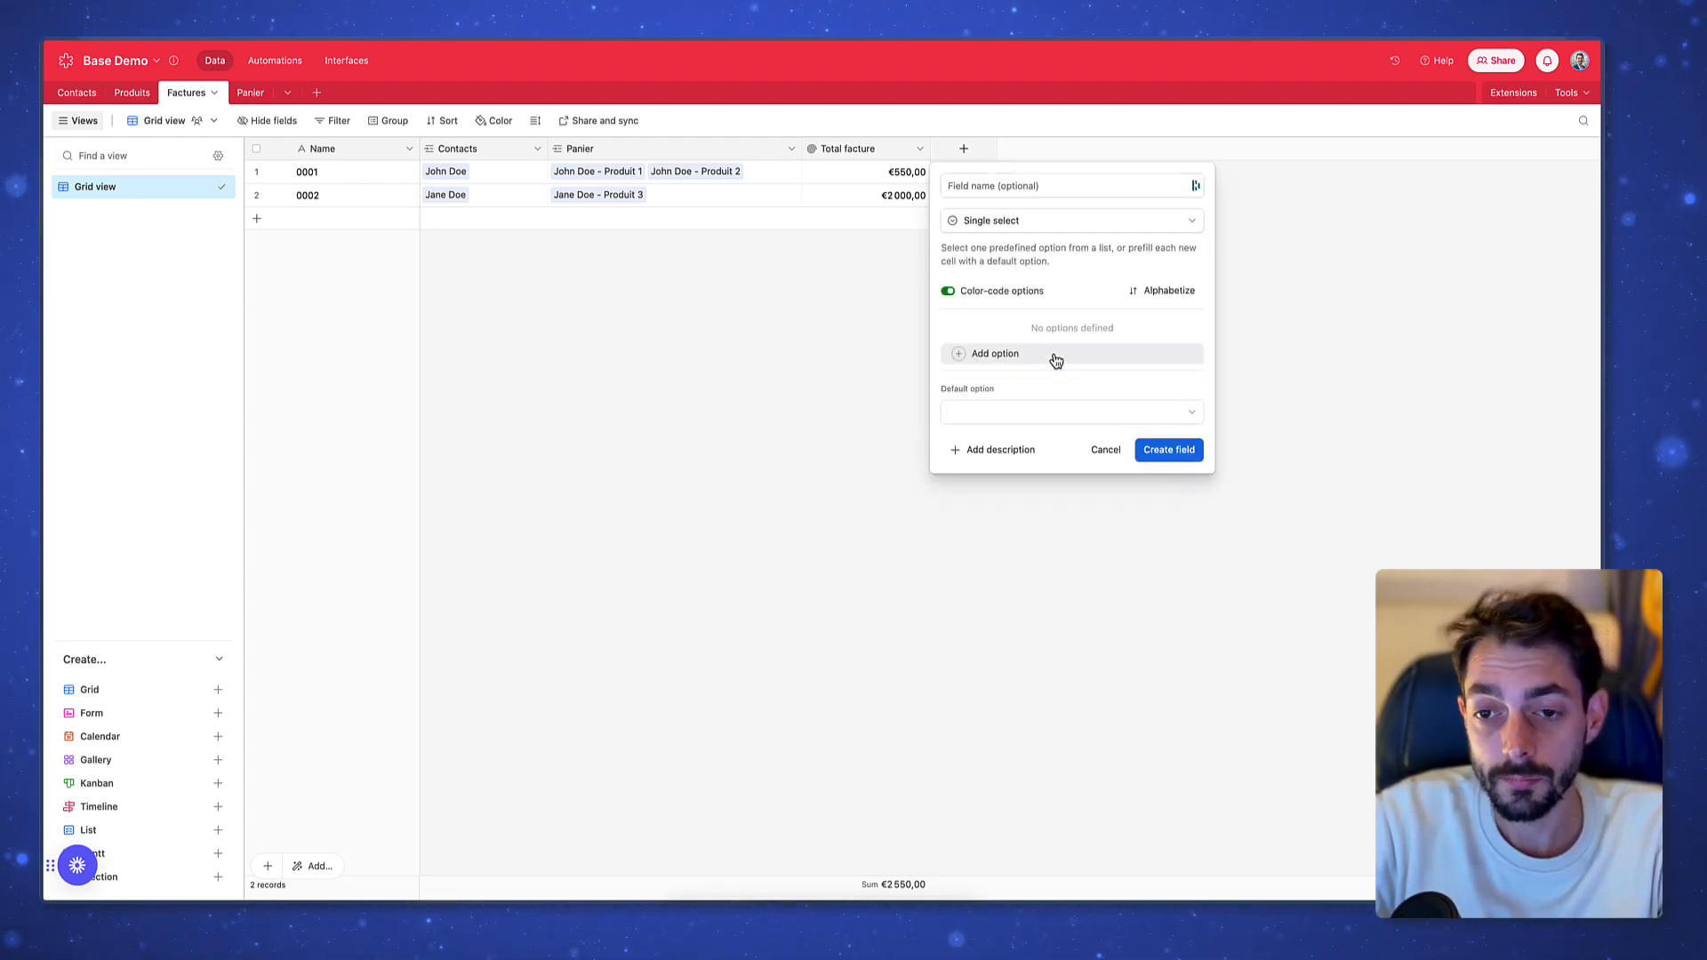
pyautogui.click(1056, 356)
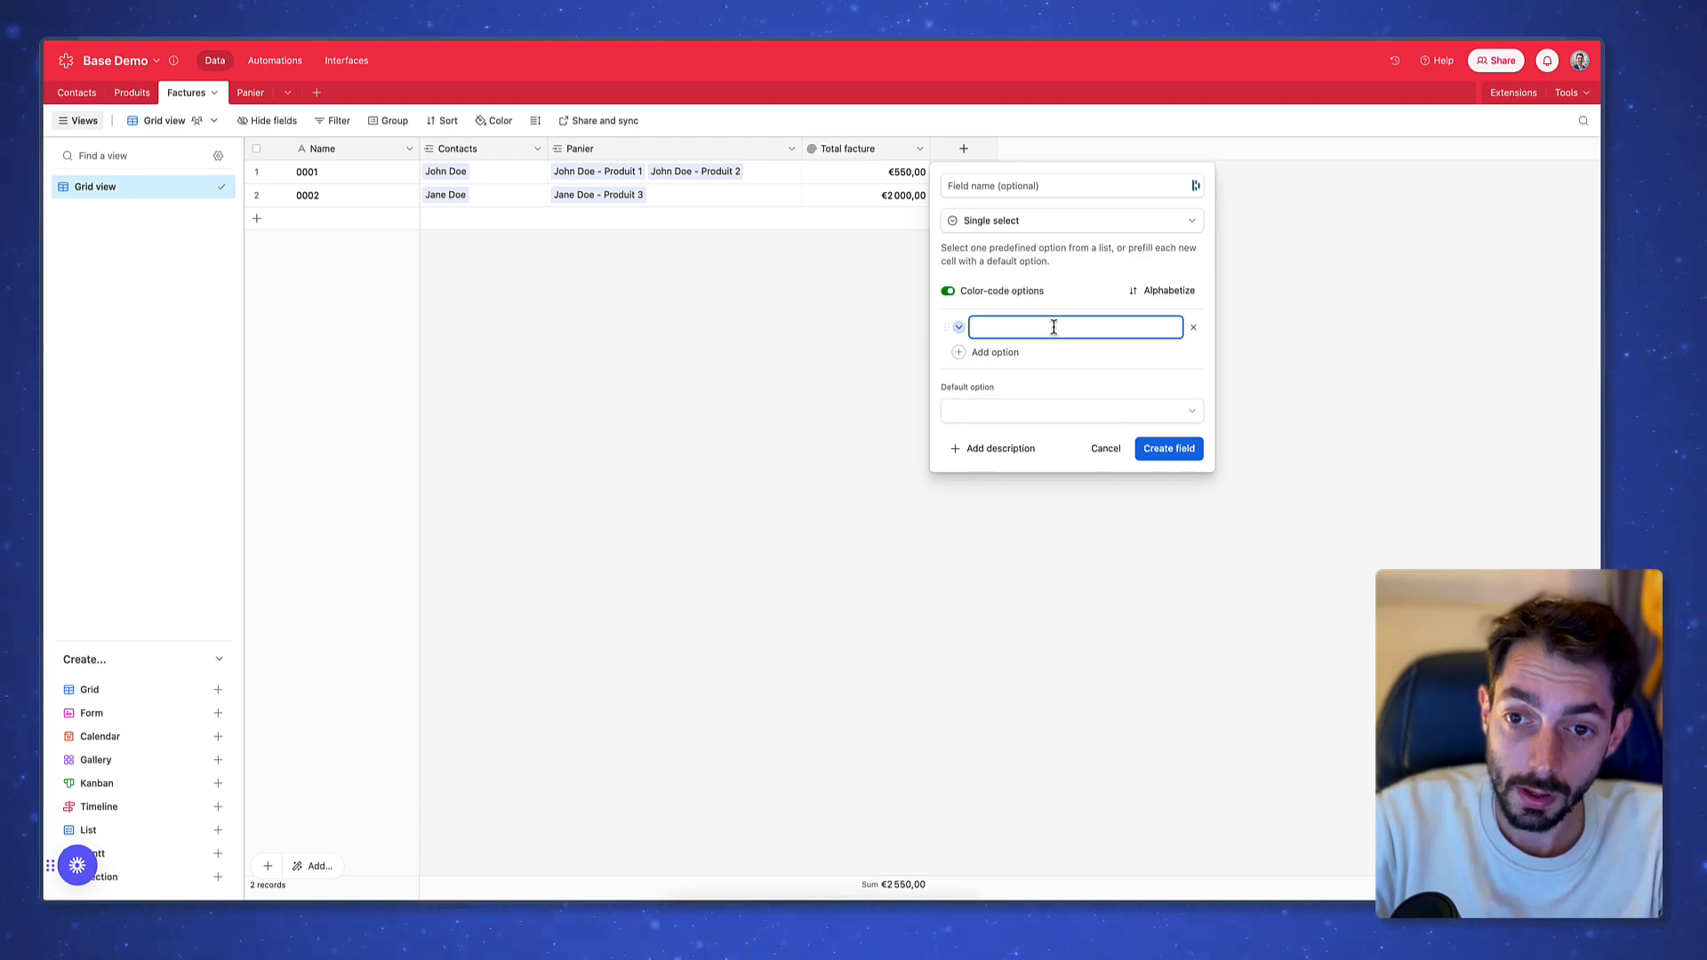
pyautogui.write('Pa')
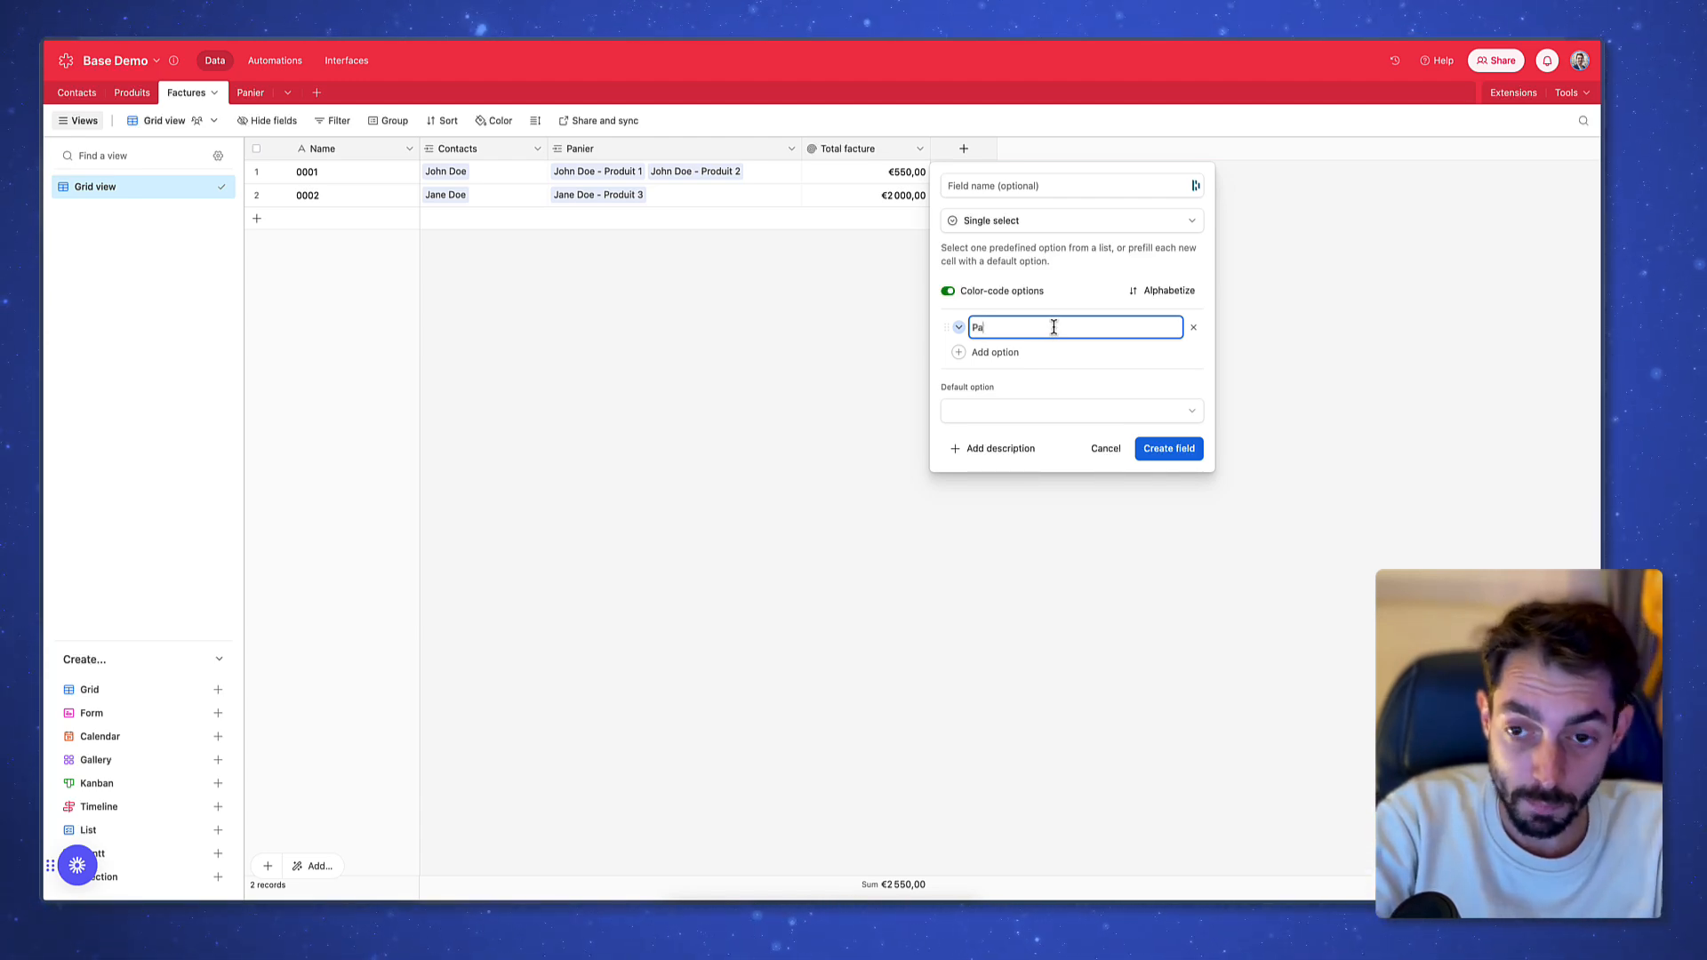
pyautogui.write('yé')
pyautogui.press('Return')
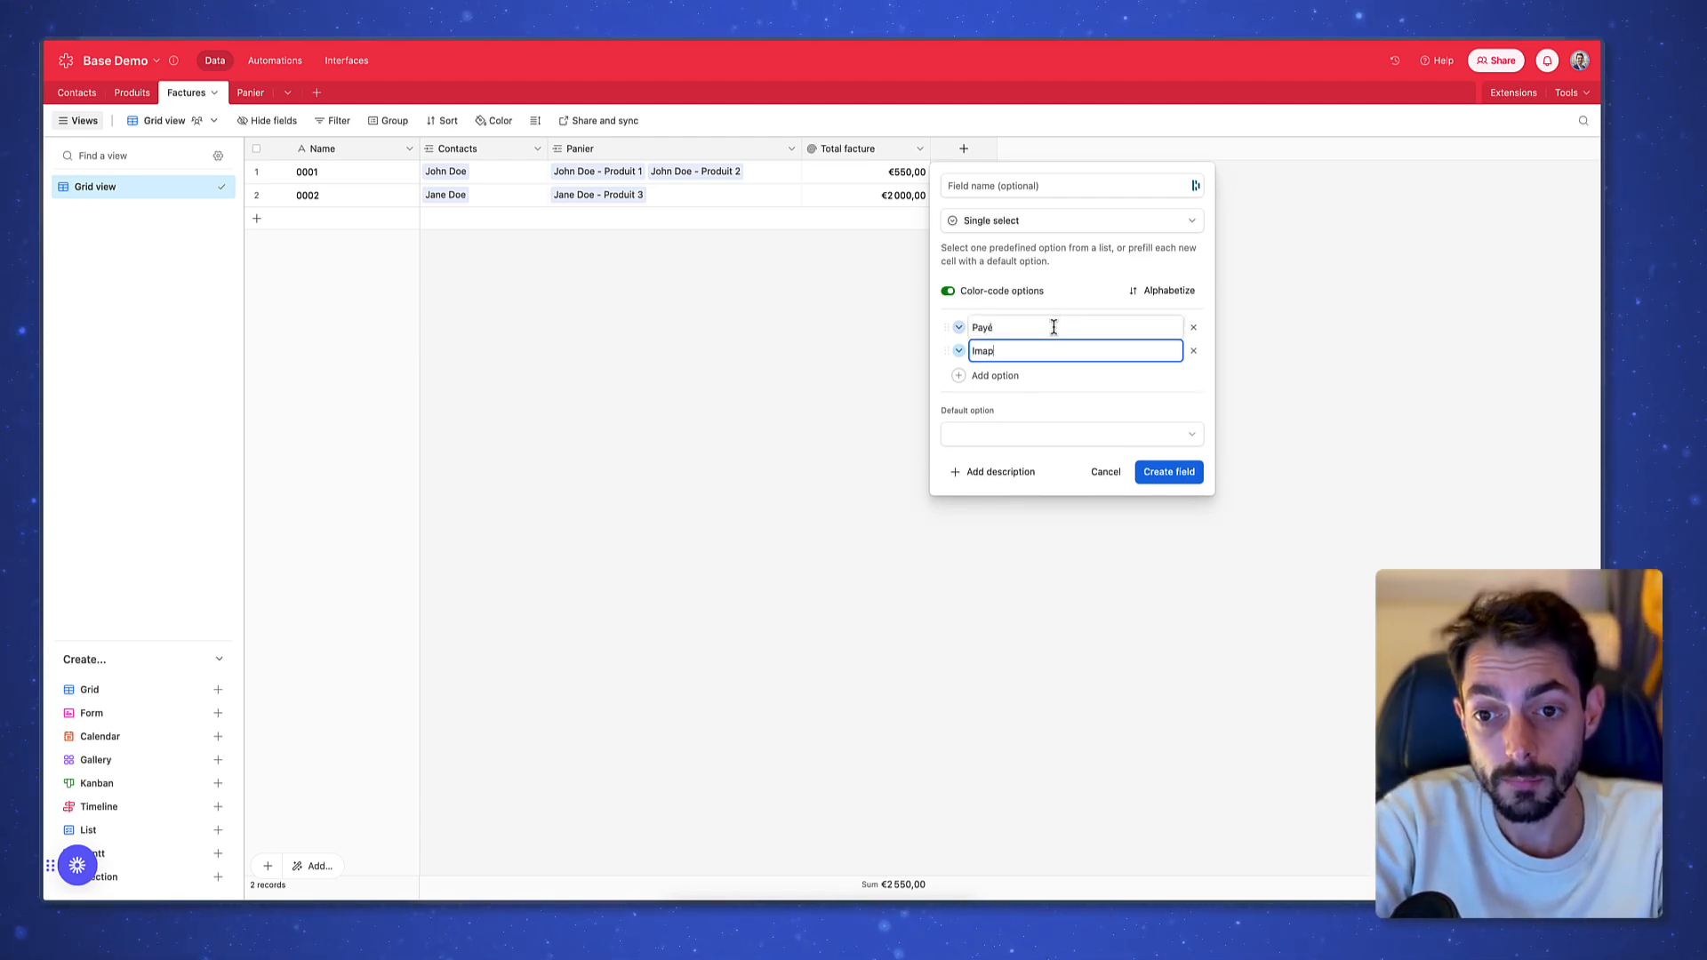
pyautogui.write('Impayé')
pyautogui.click(959, 328)
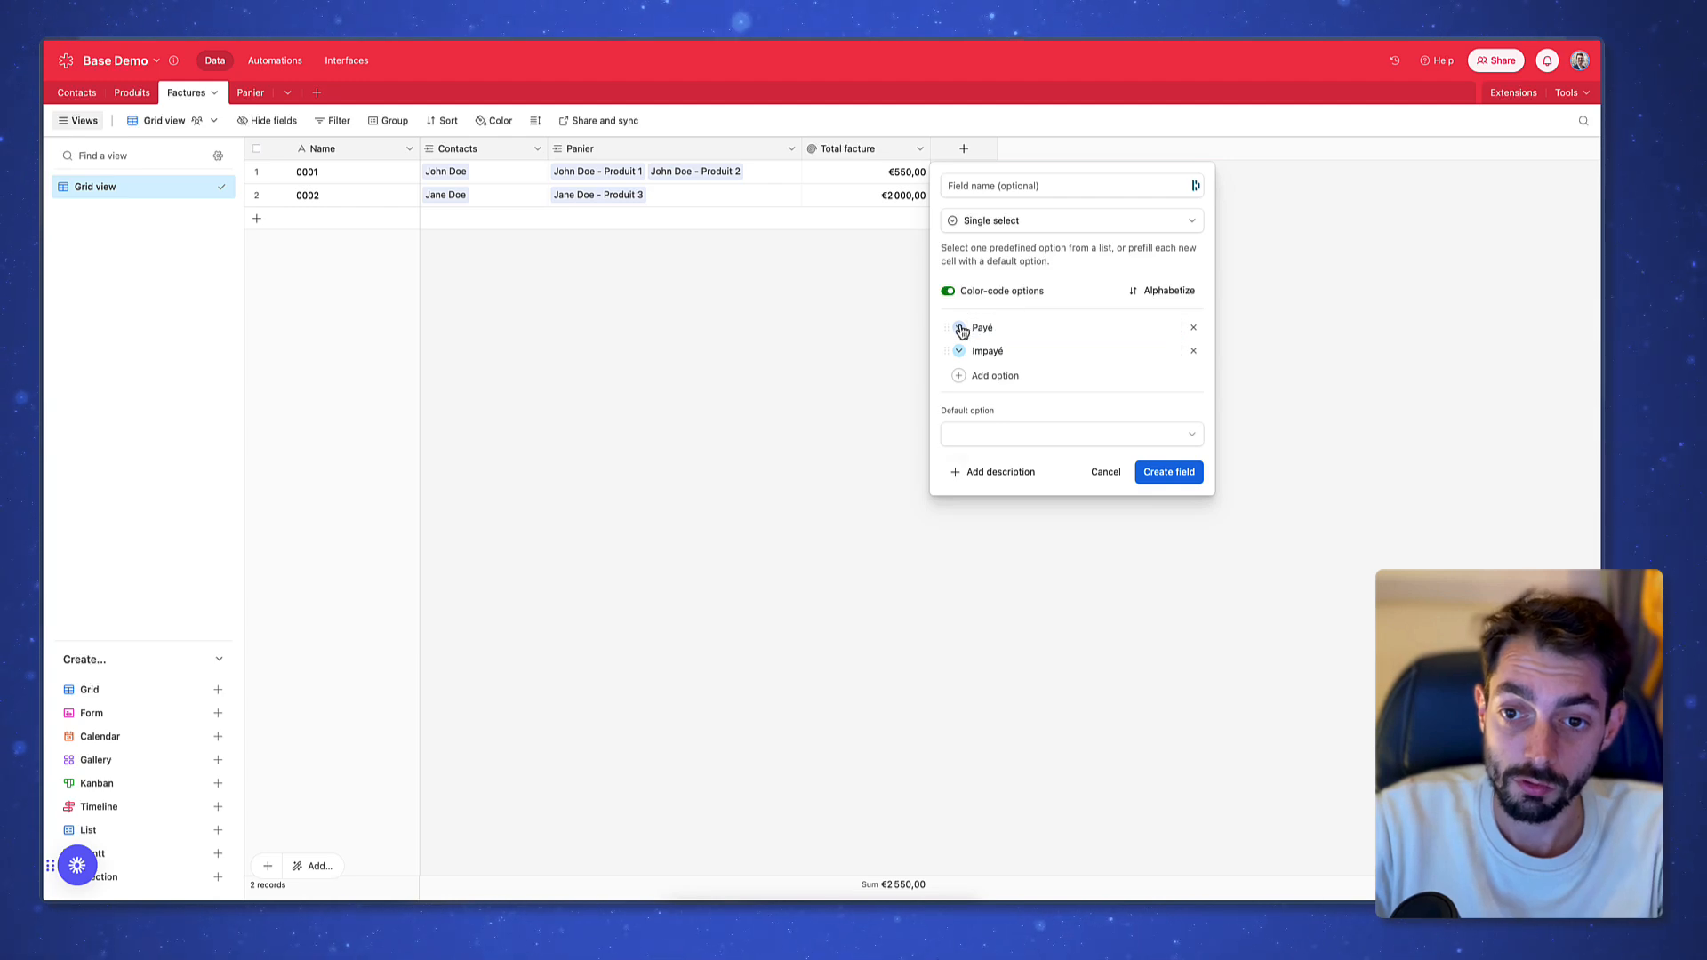
pyautogui.click(1090, 400)
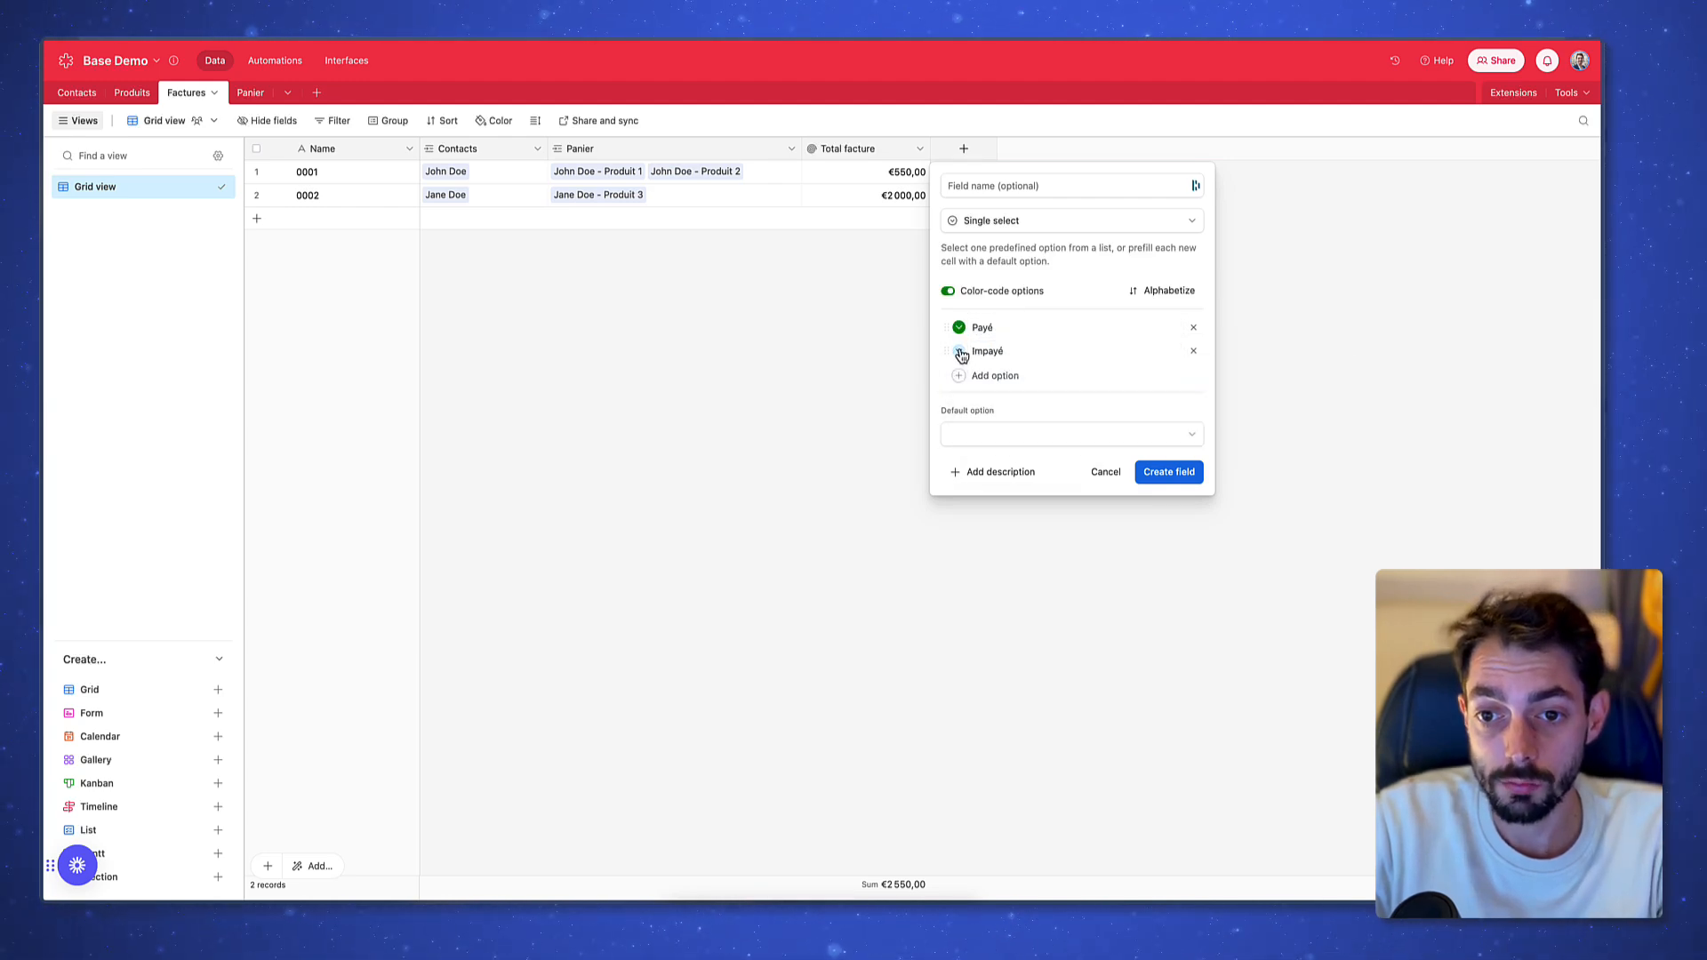
pyautogui.click(958, 350)
pyautogui.click(1212, 425)
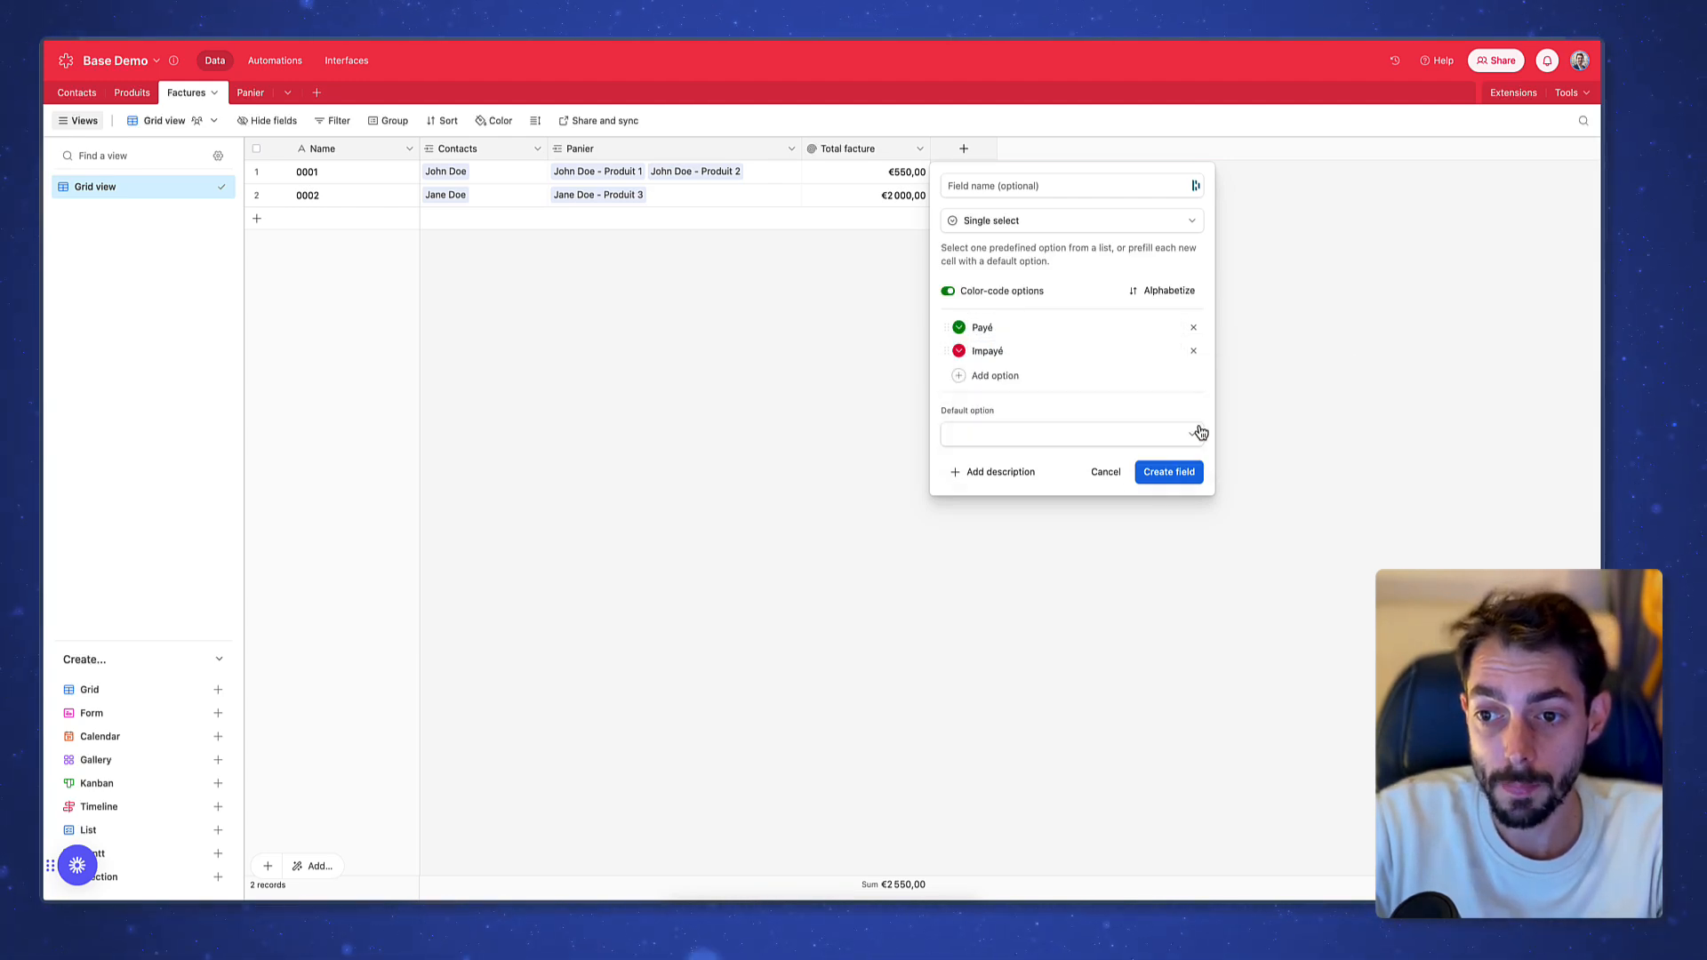
pyautogui.click(1169, 471)
# Mark invoice 0001 as Payé and invoice 0002 as Impayé
pyautogui.click(978, 174)
pyautogui.click(1003, 176)
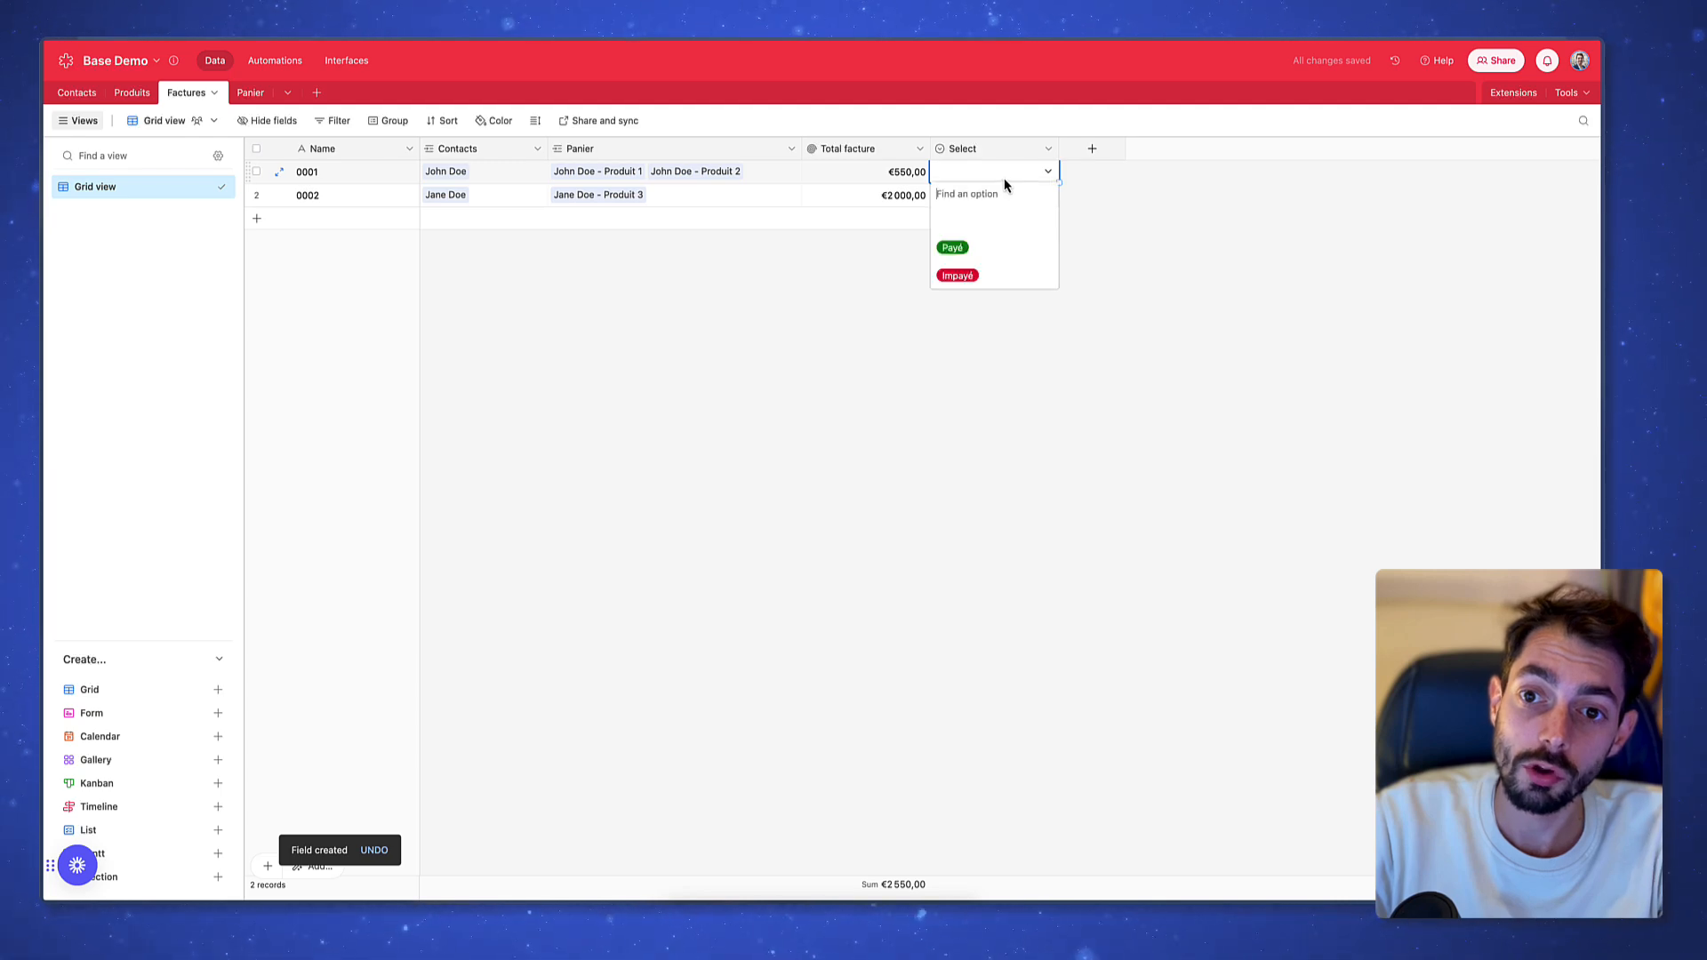
pyautogui.click(953, 247)
pyautogui.click(972, 194)
pyautogui.click(972, 194)
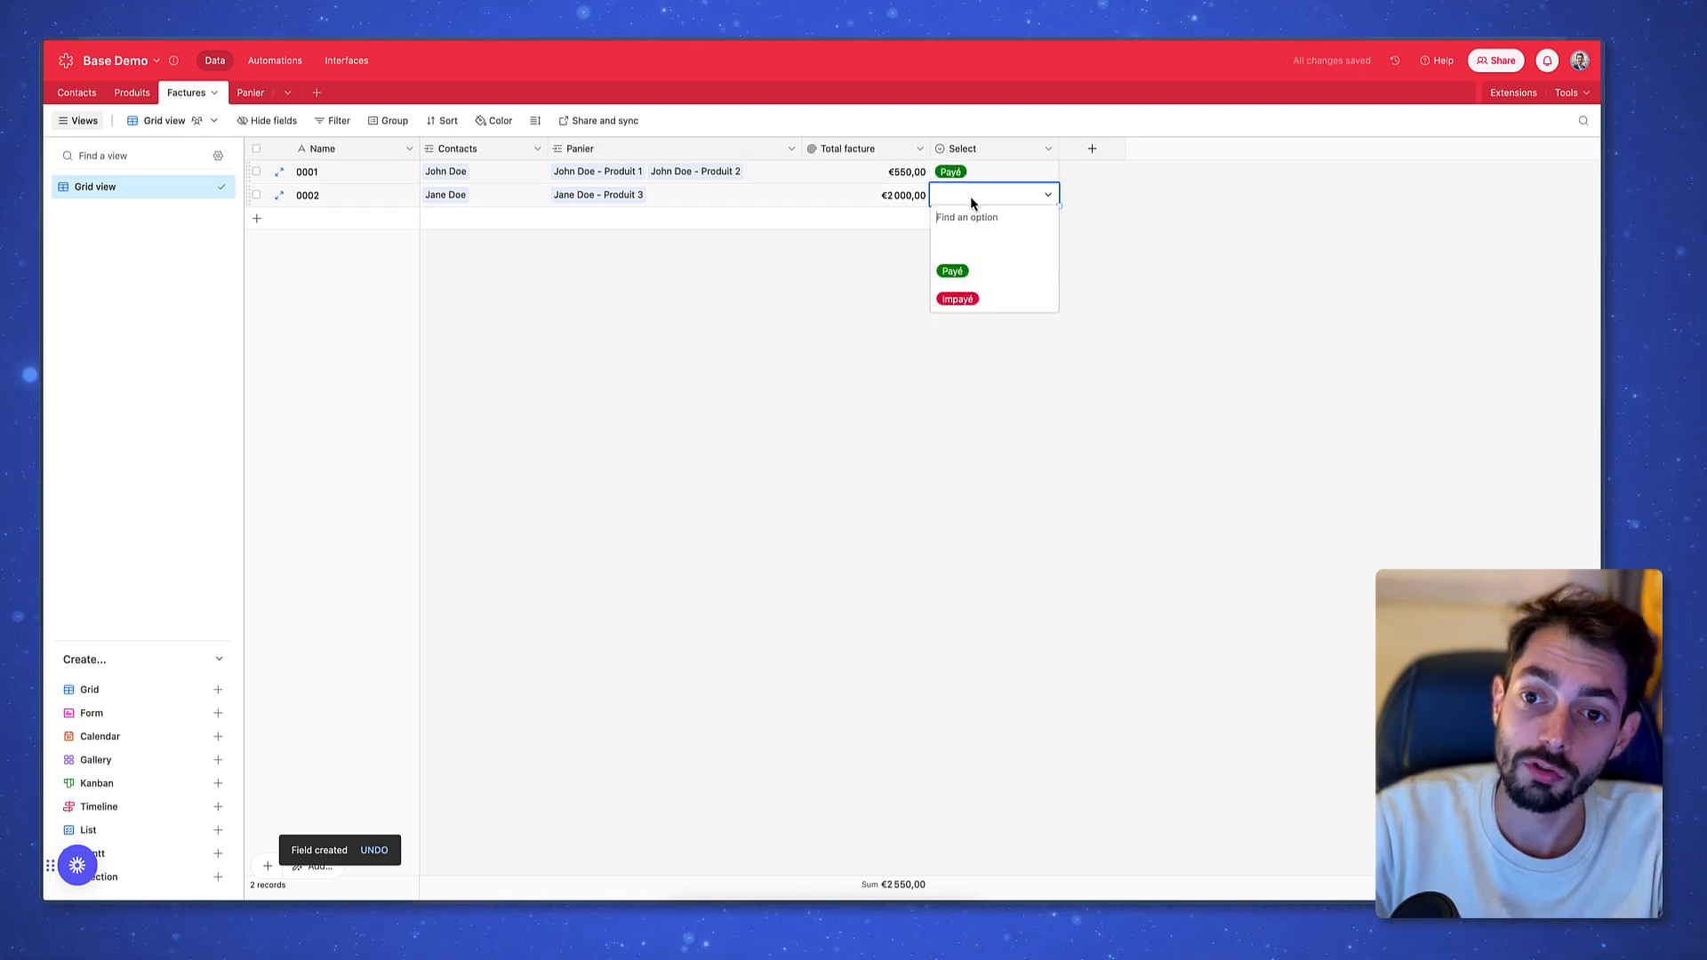
pyautogui.click(969, 298)
pyautogui.click(987, 372)
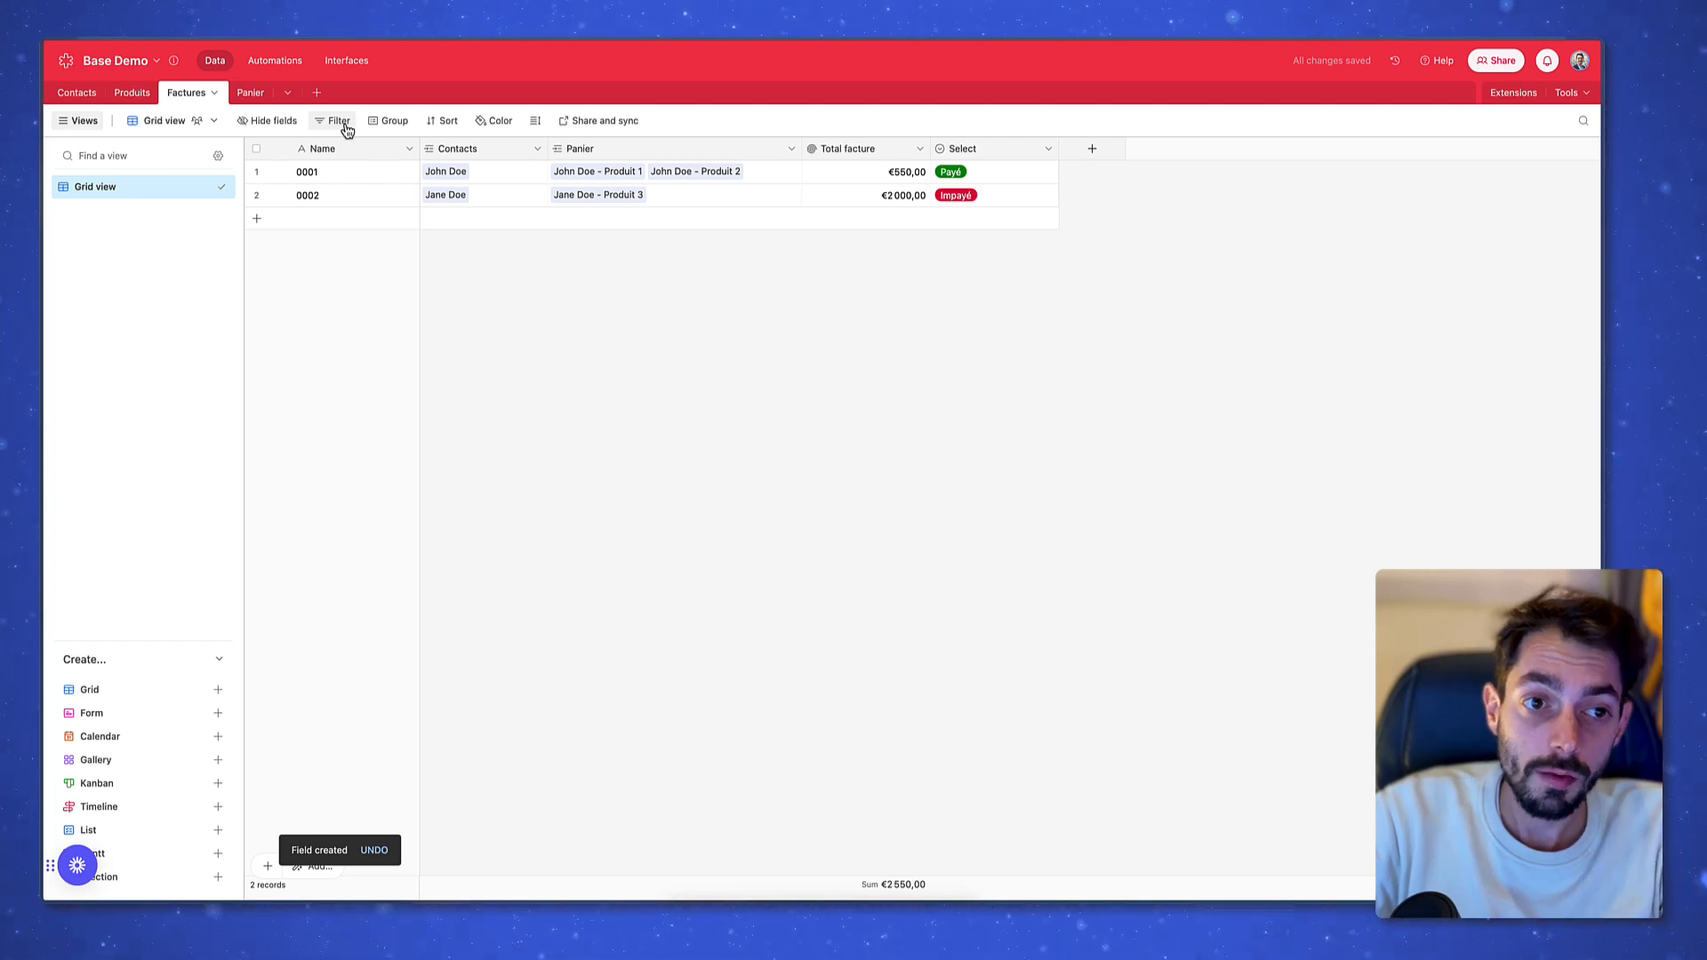
# Filter Factures on Select is Payé, leaving only invoice 0001 visible
pyautogui.click(345, 126)
pyautogui.click(359, 175)
pyautogui.click(392, 177)
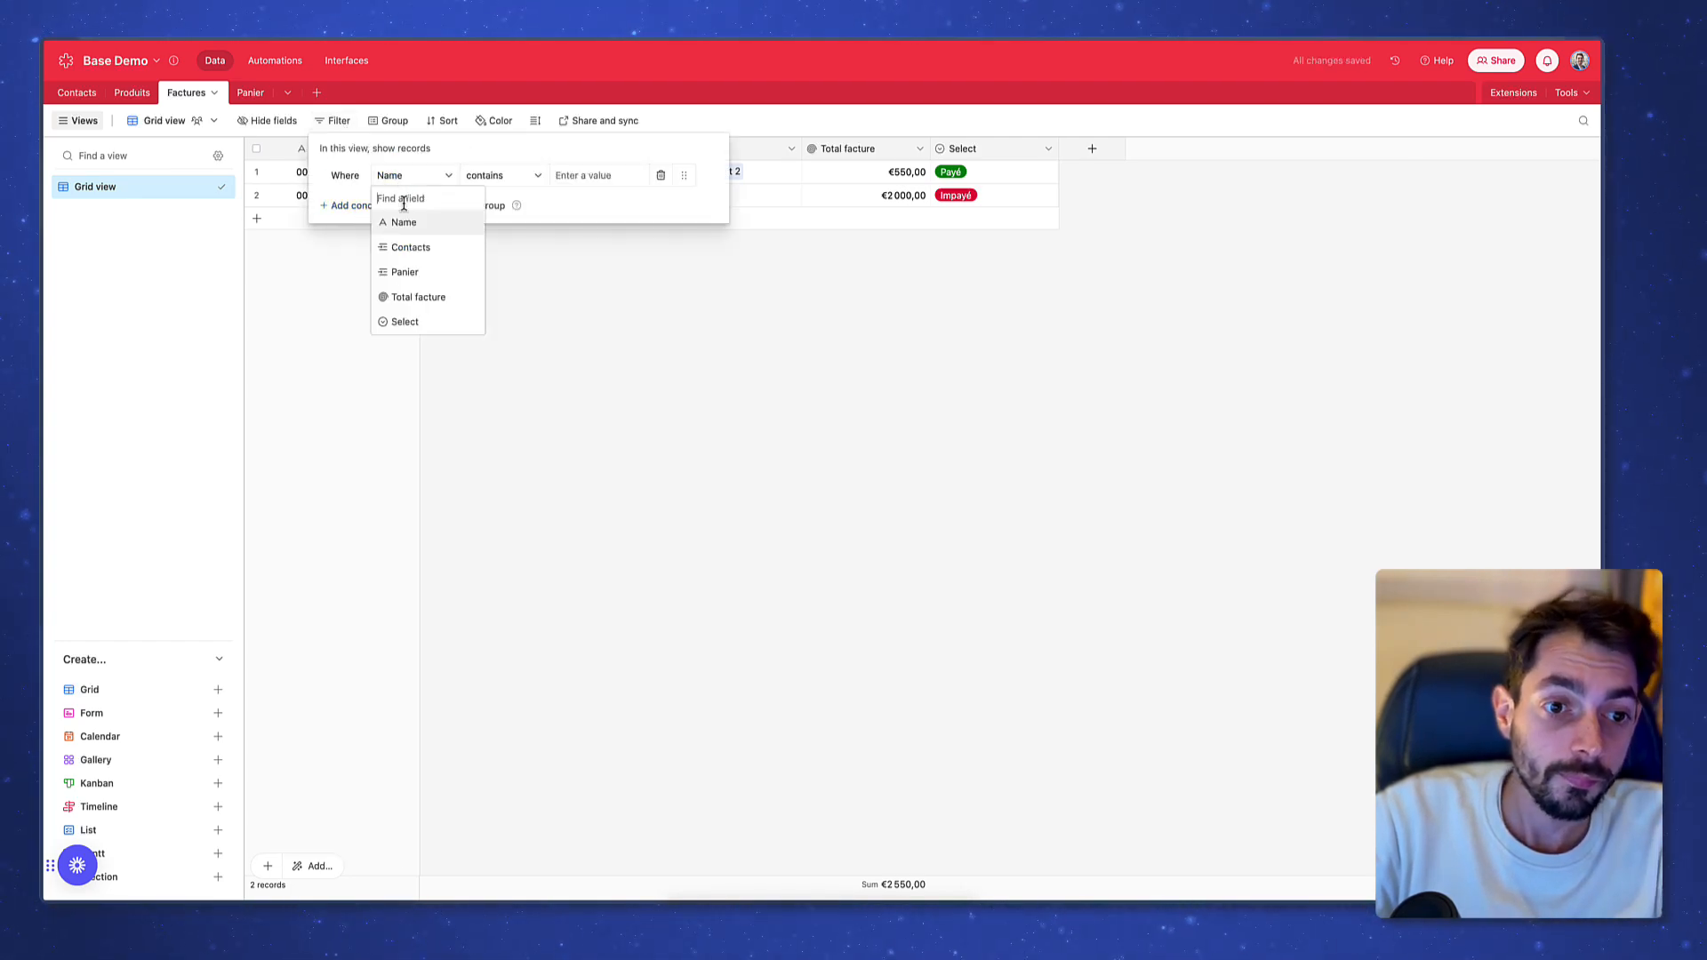
pyautogui.click(411, 320)
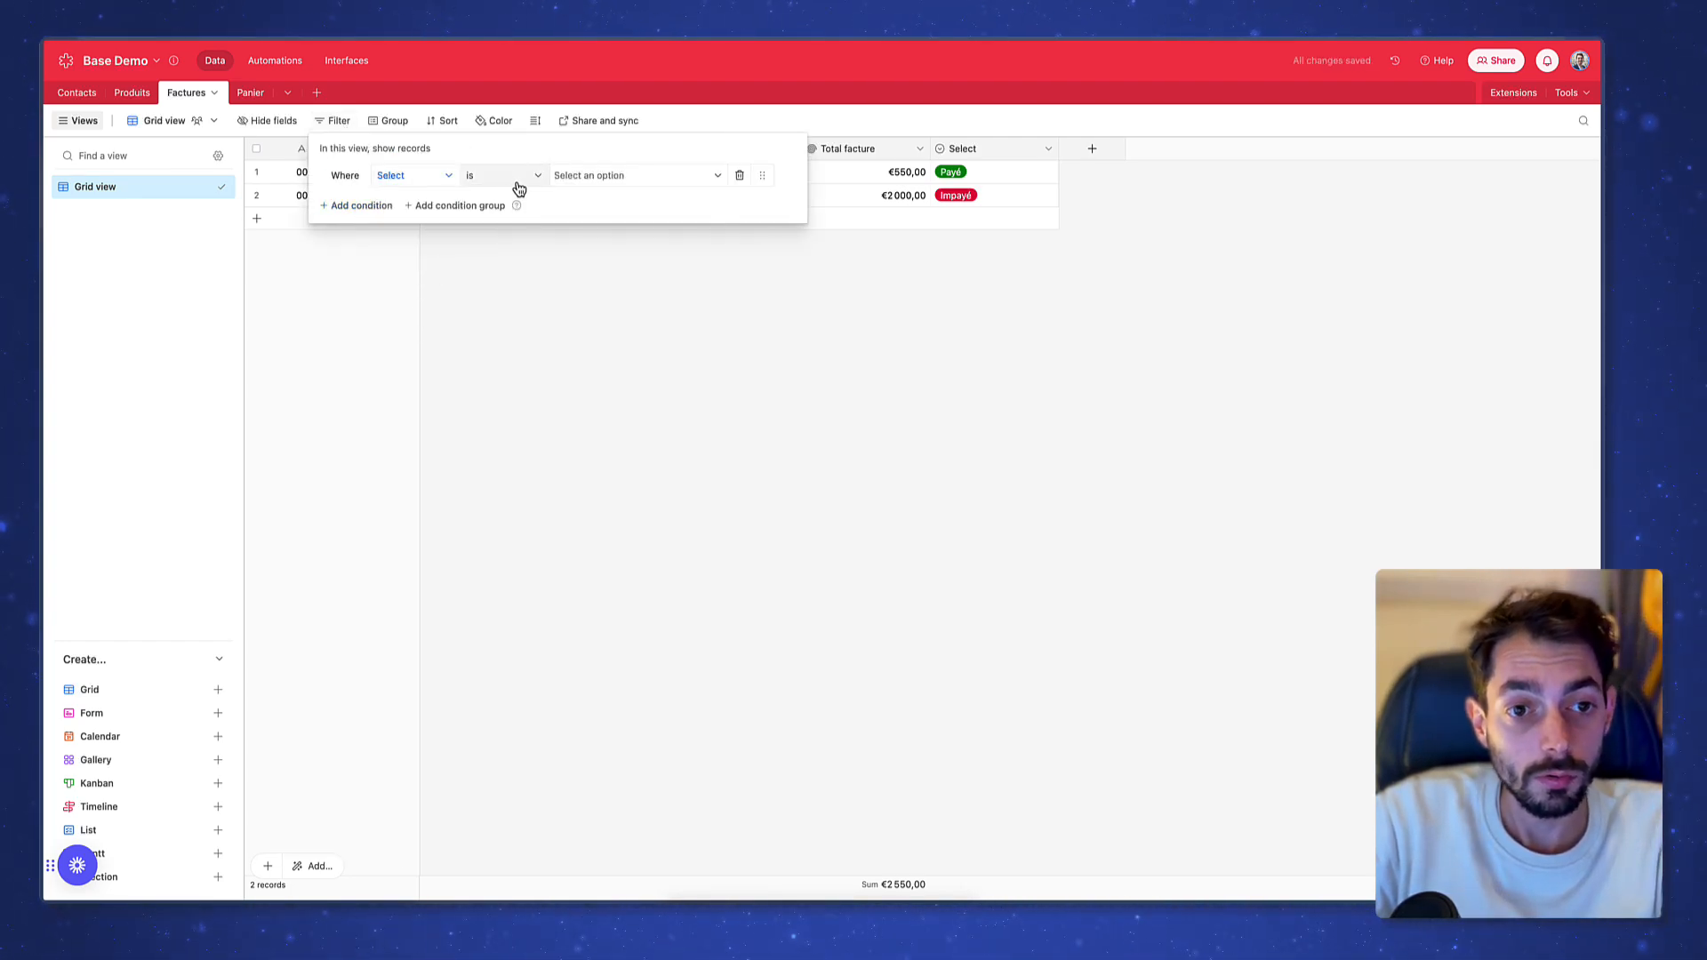
pyautogui.click(608, 174)
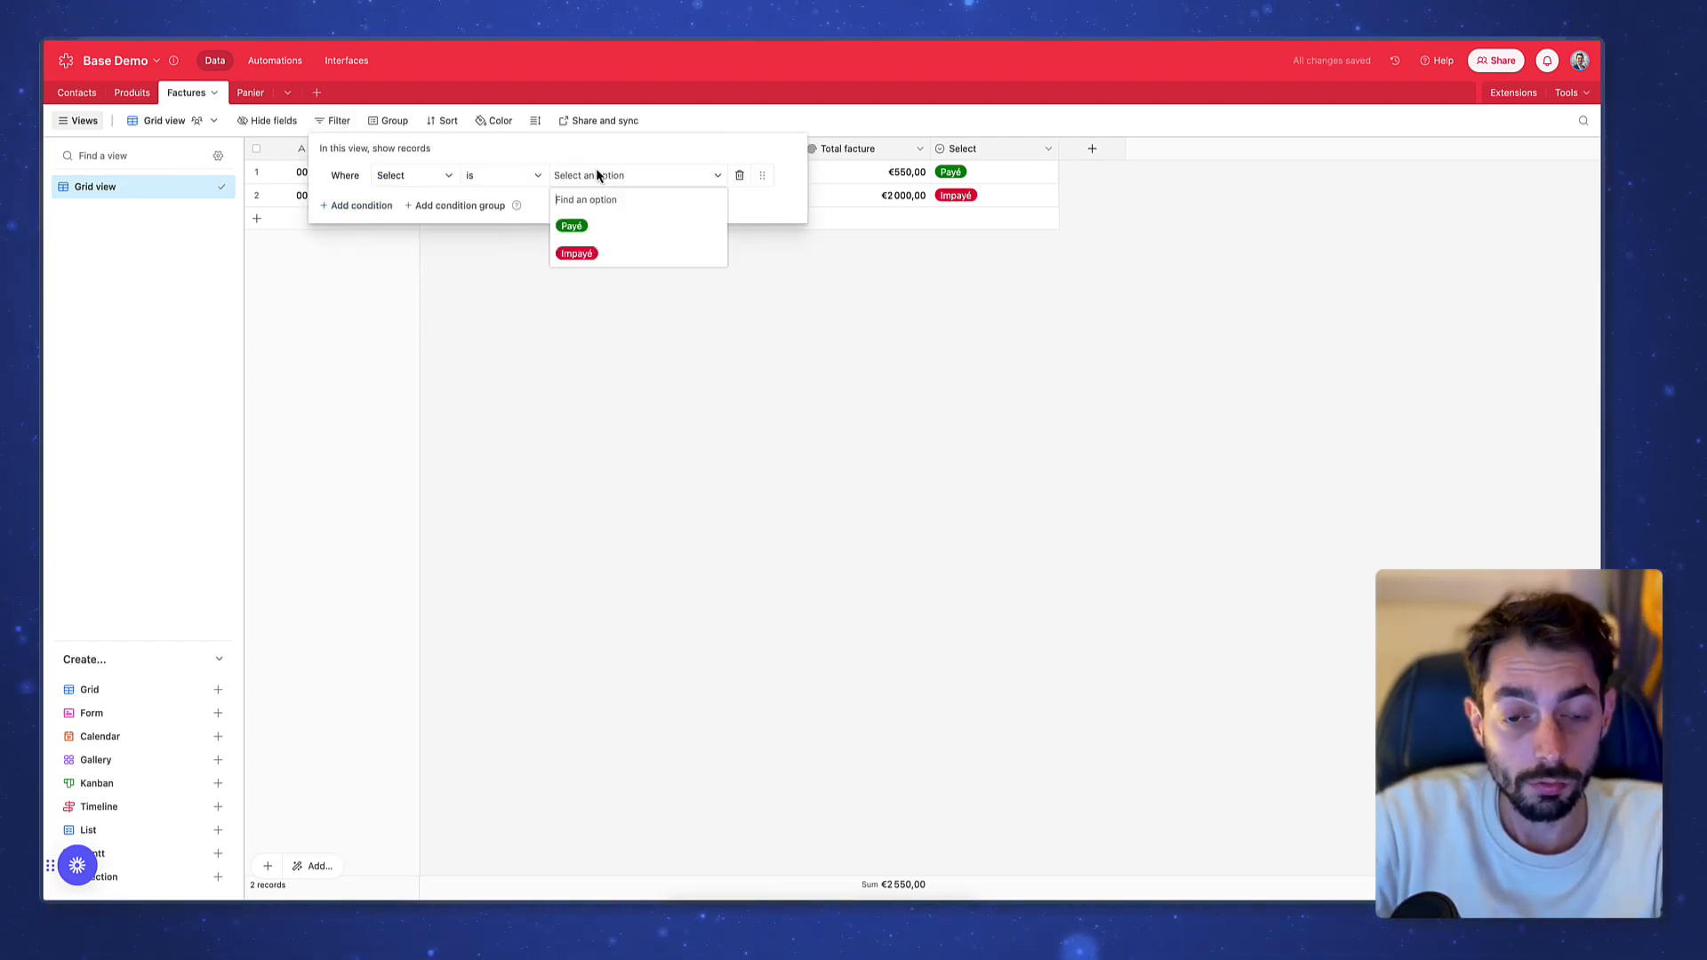
pyautogui.click(646, 234)
pyautogui.click(664, 492)
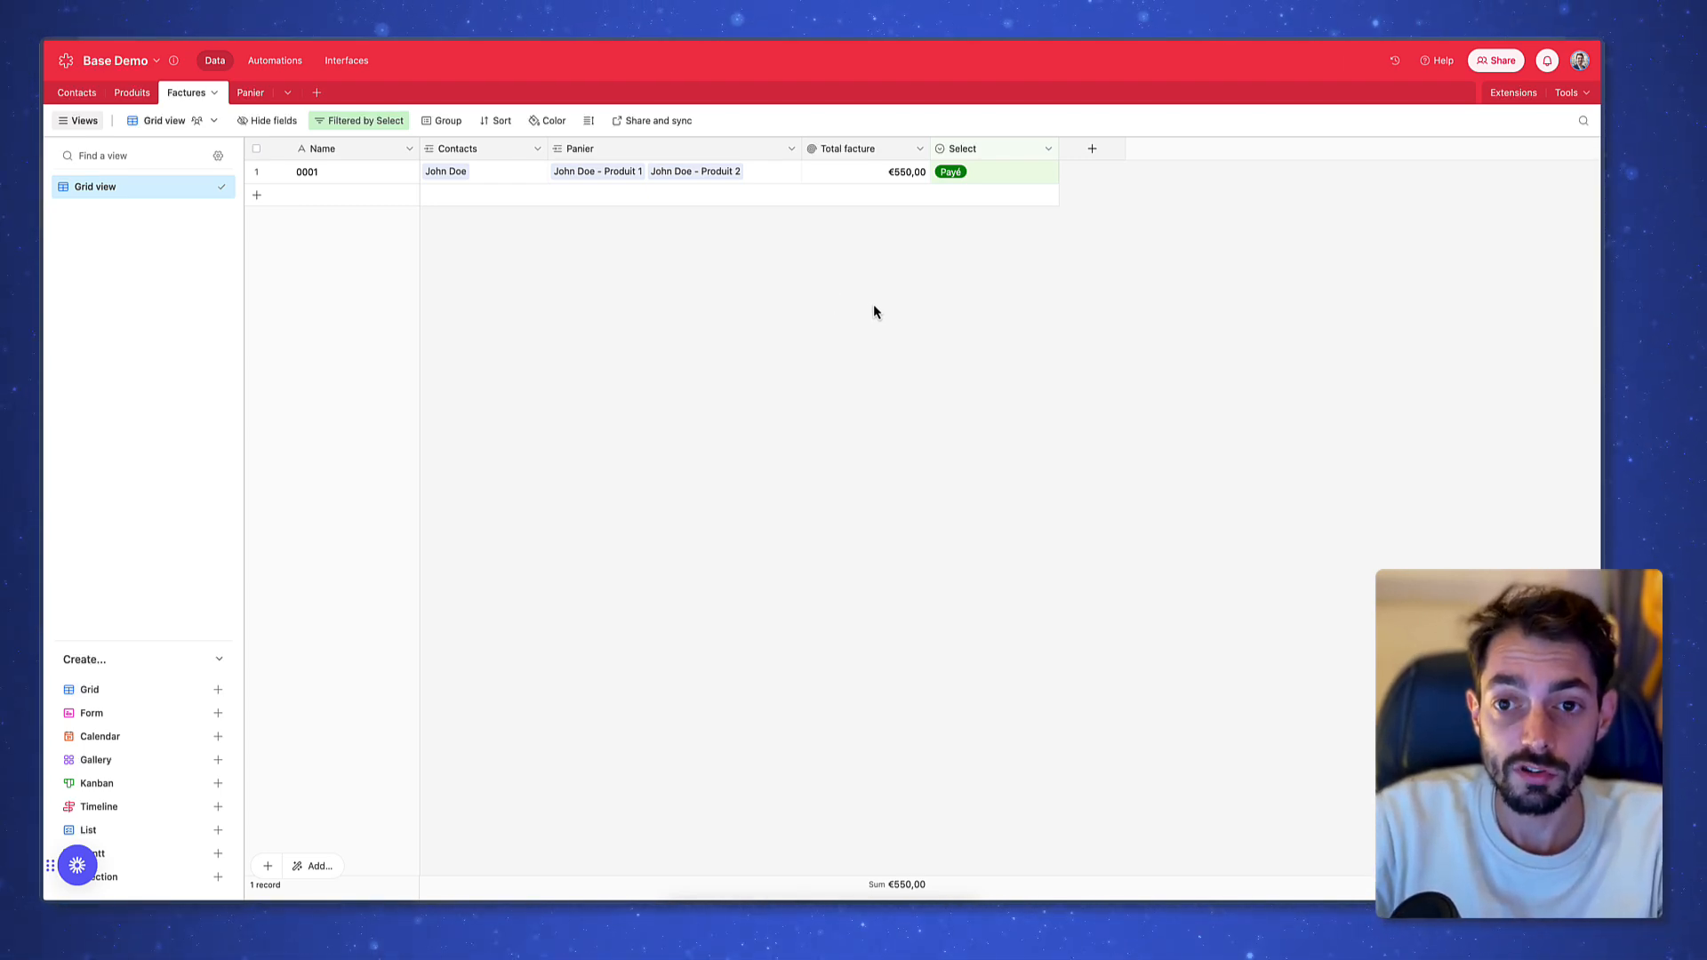
# Rename the Select field to 'Statut de paiement' and save it
pyautogui.doubleClick(996, 151)
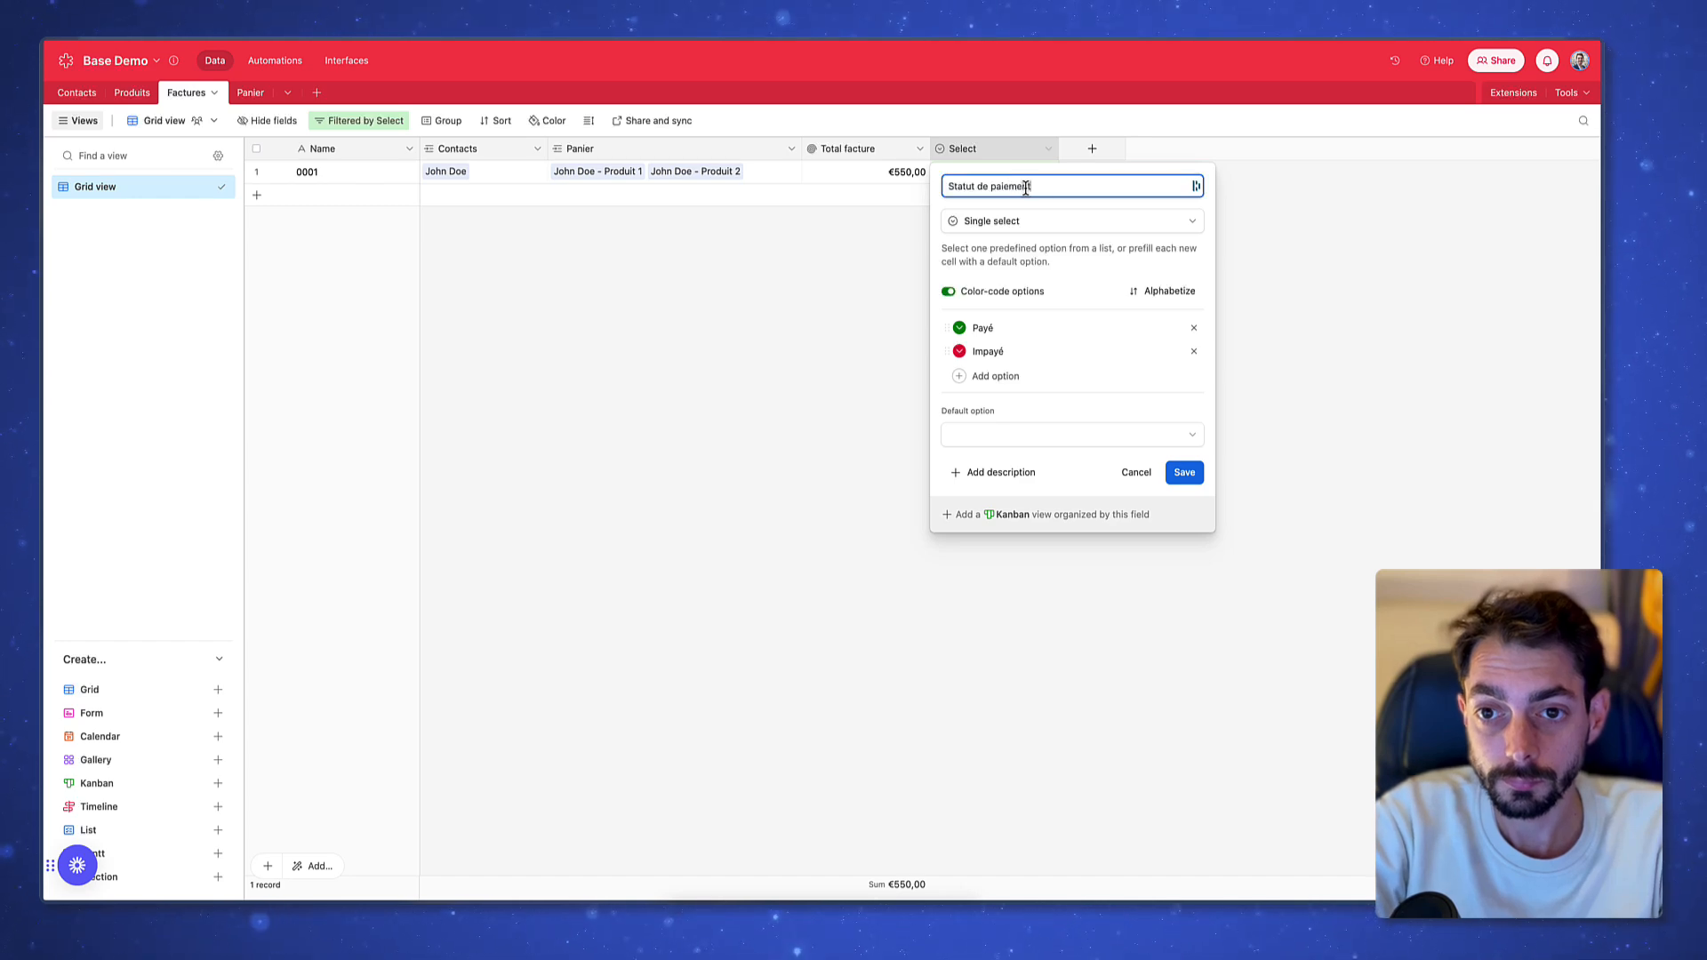
pyautogui.click(1186, 474)
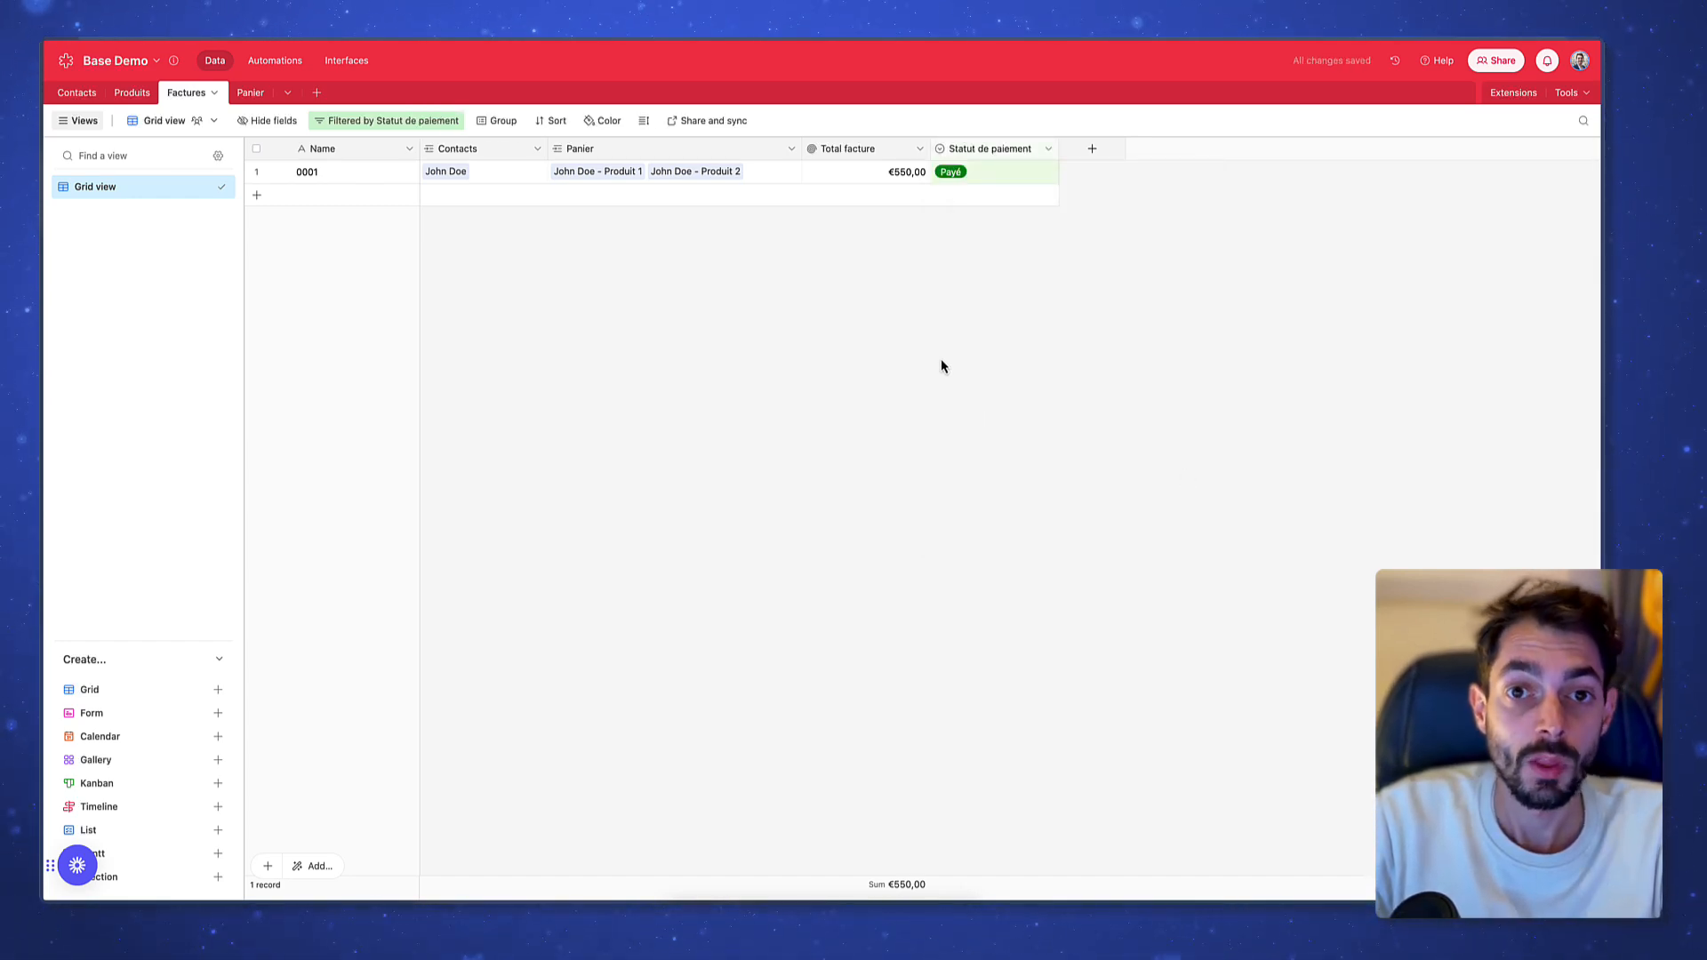
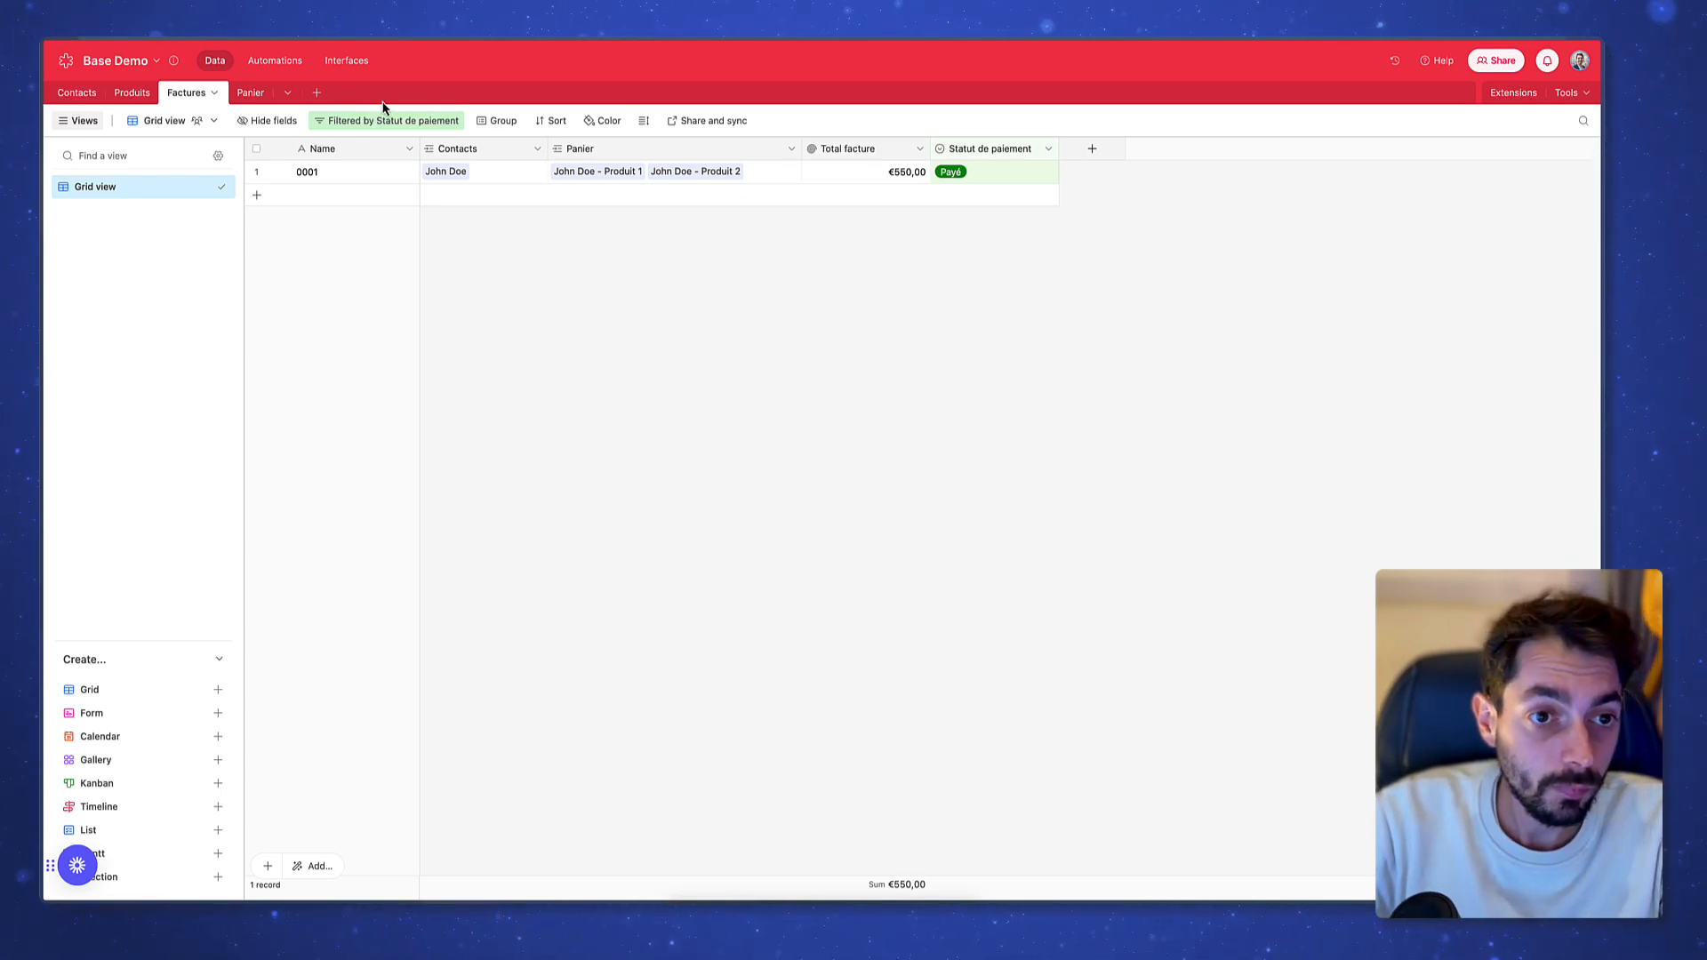
# Create an attachment column in Factures and name it 'Facture PDF'
pyautogui.click(1119, 157)
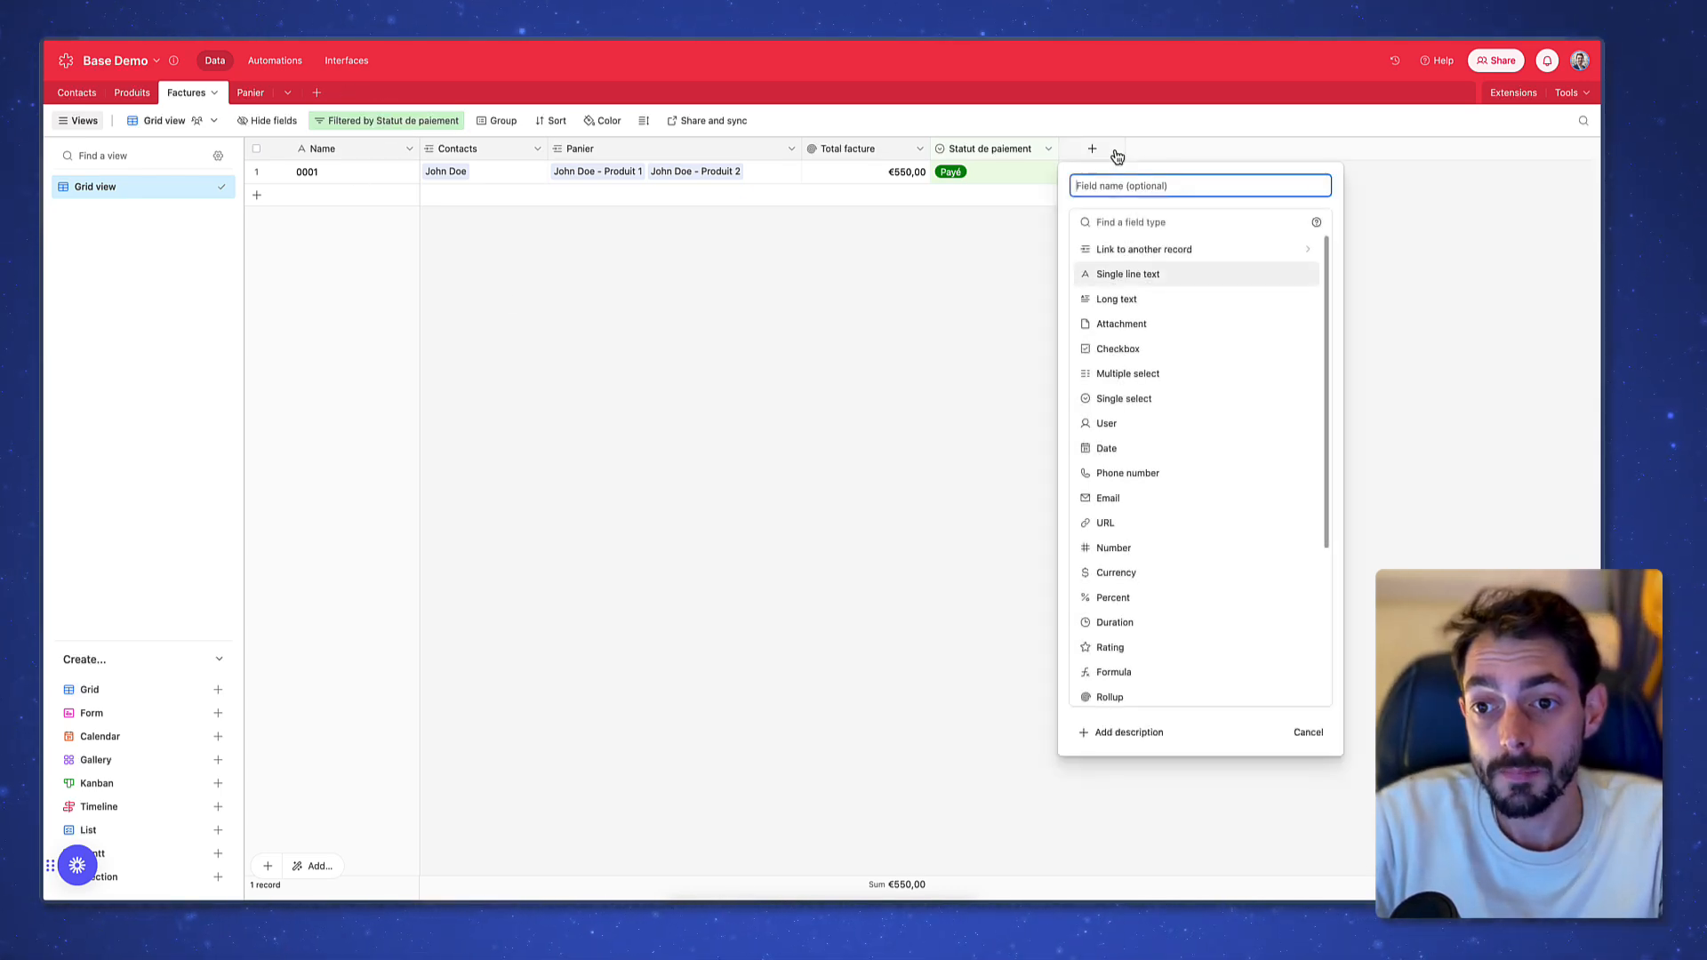
pyautogui.click(1156, 326)
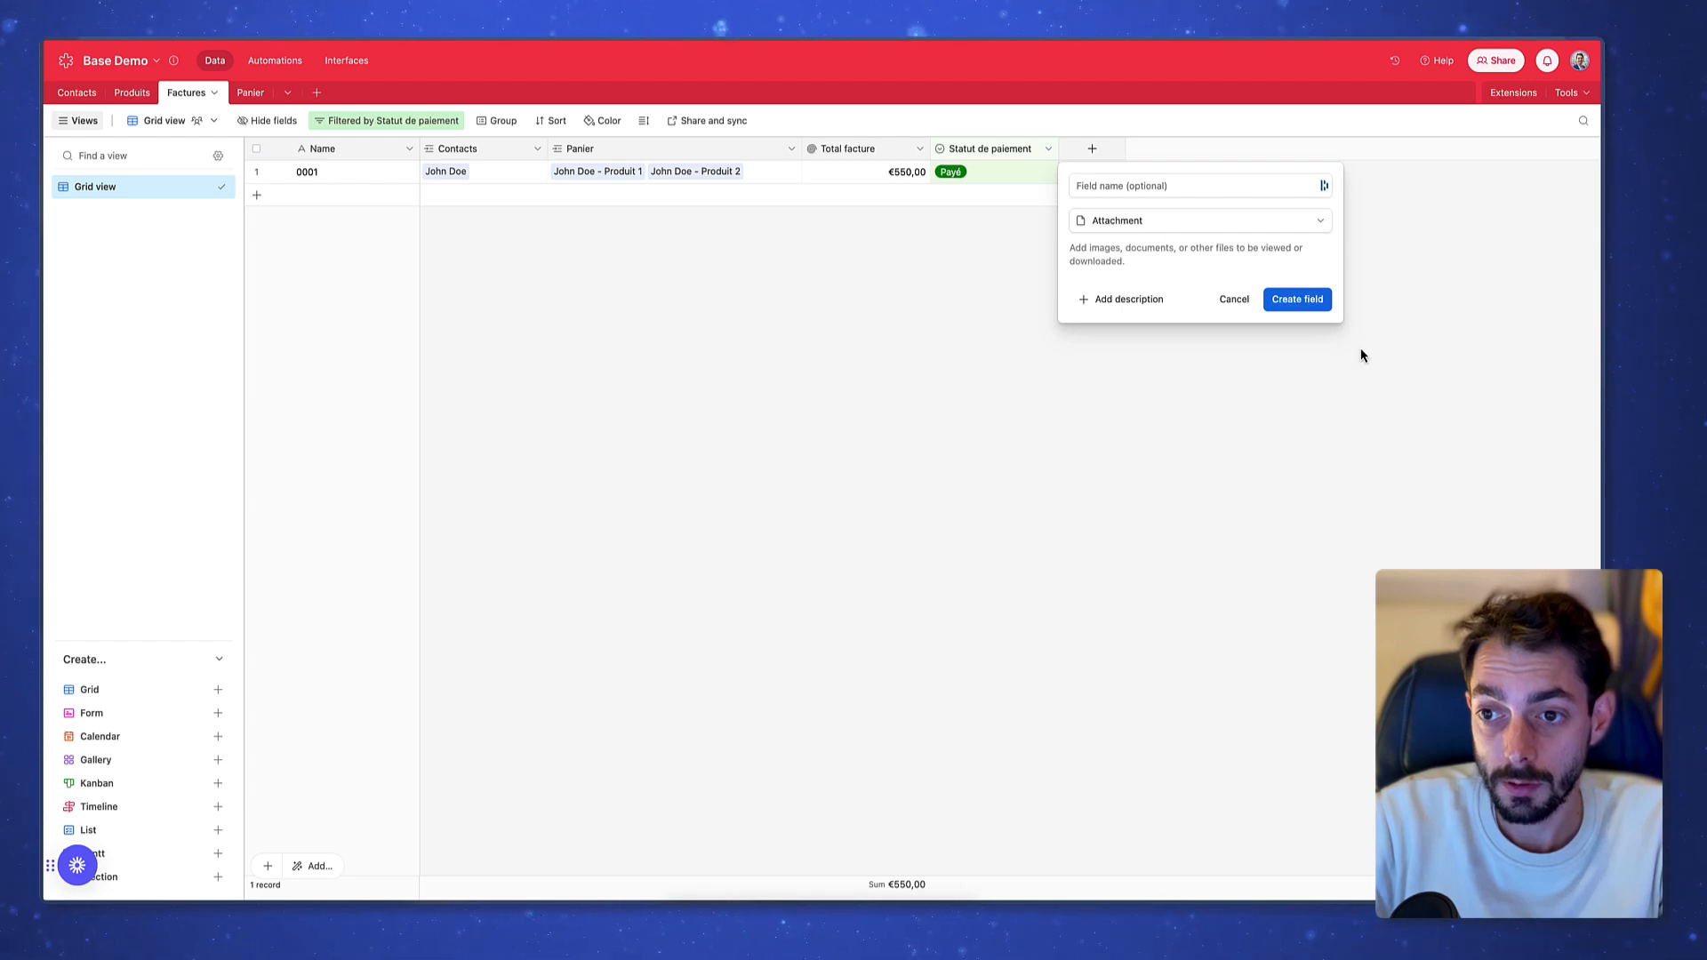
pyautogui.click(1297, 299)
pyautogui.doubleClick(1086, 158)
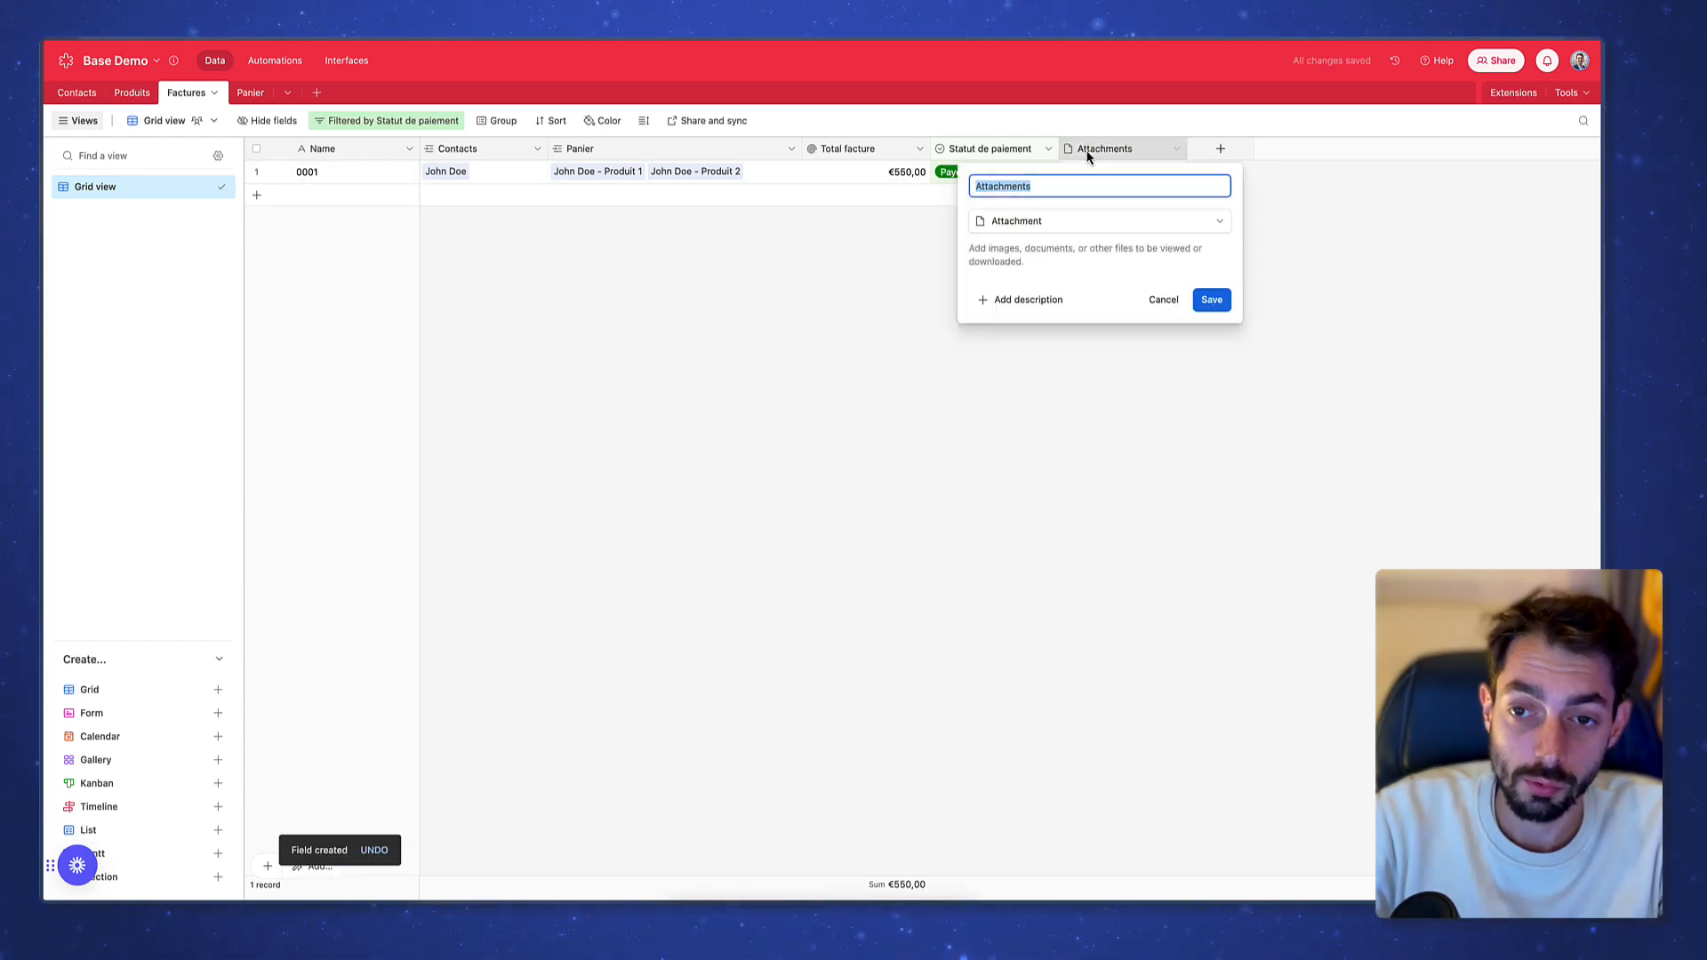
pyautogui.write('Facture PDF')
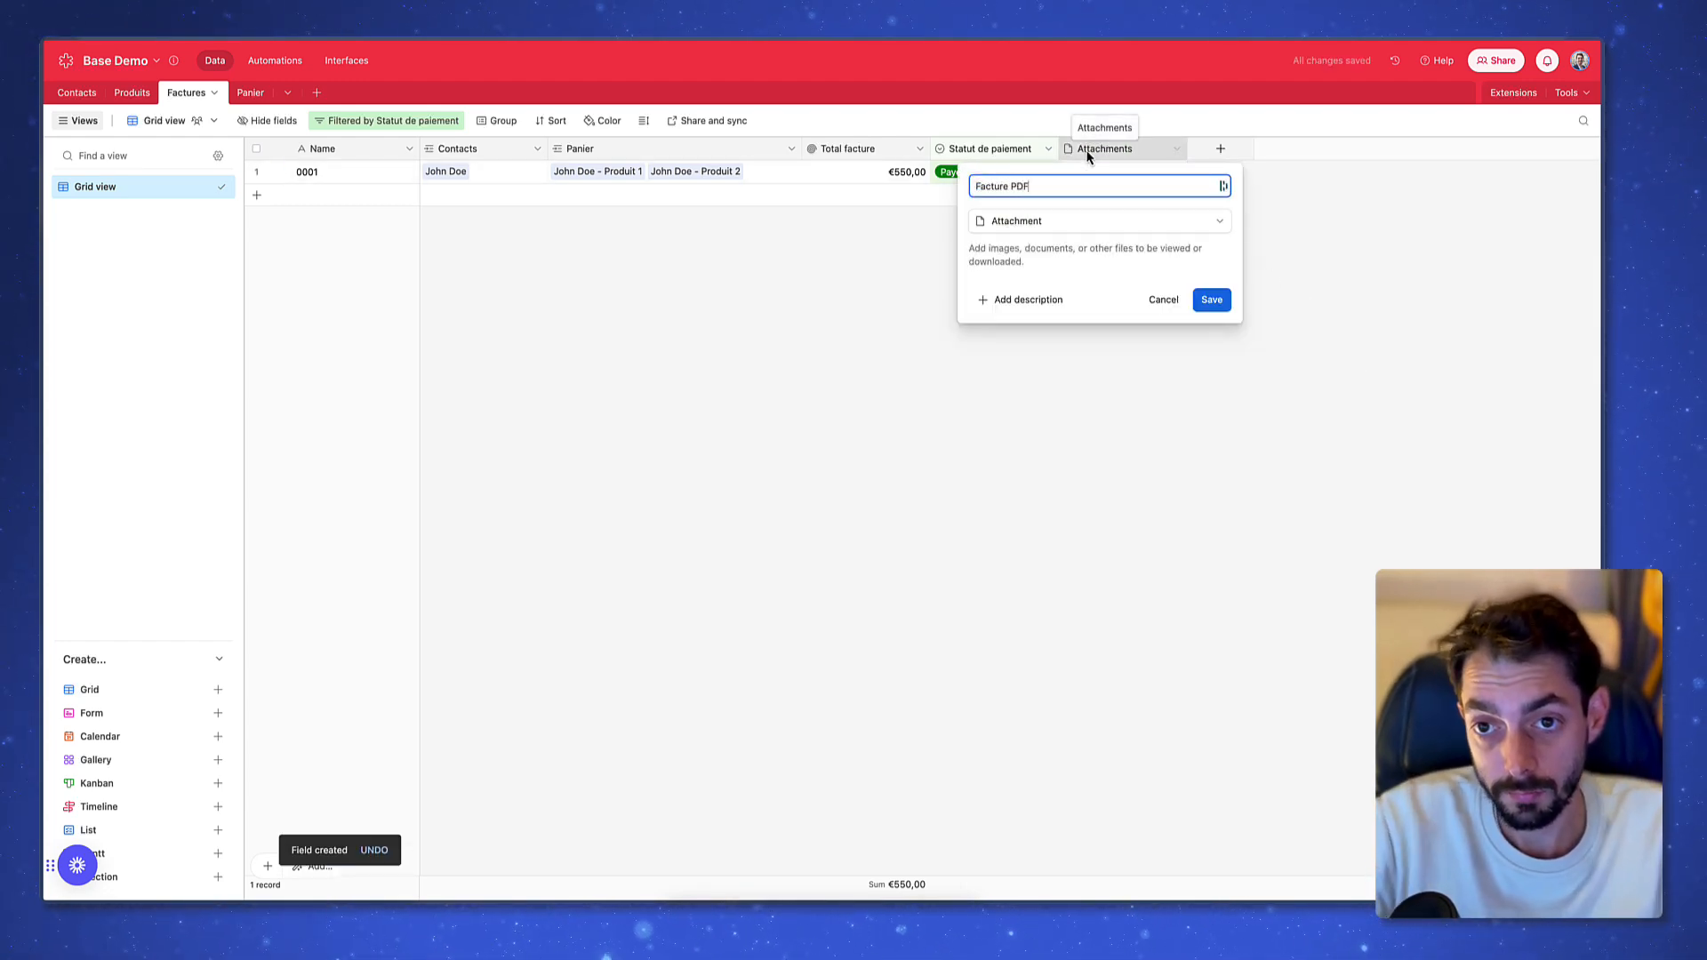
pyautogui.click(1219, 304)
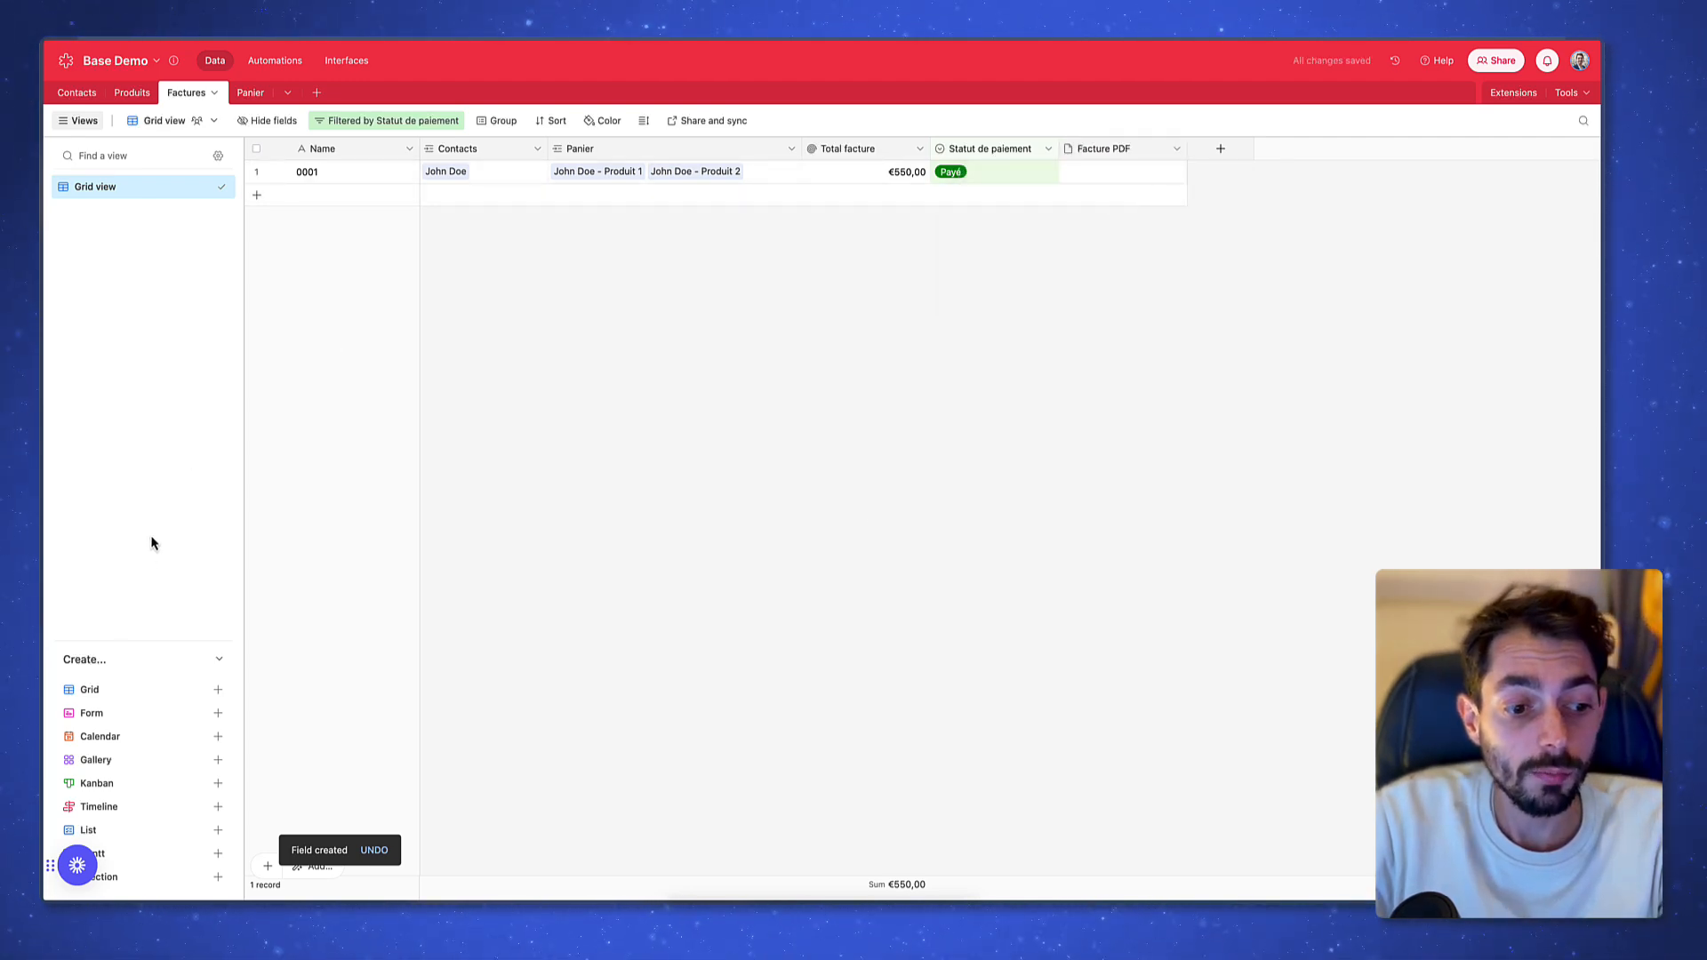
# Create a Gallery view that shows invoices 0001 and 0002 as cards
pyautogui.click(137, 760)
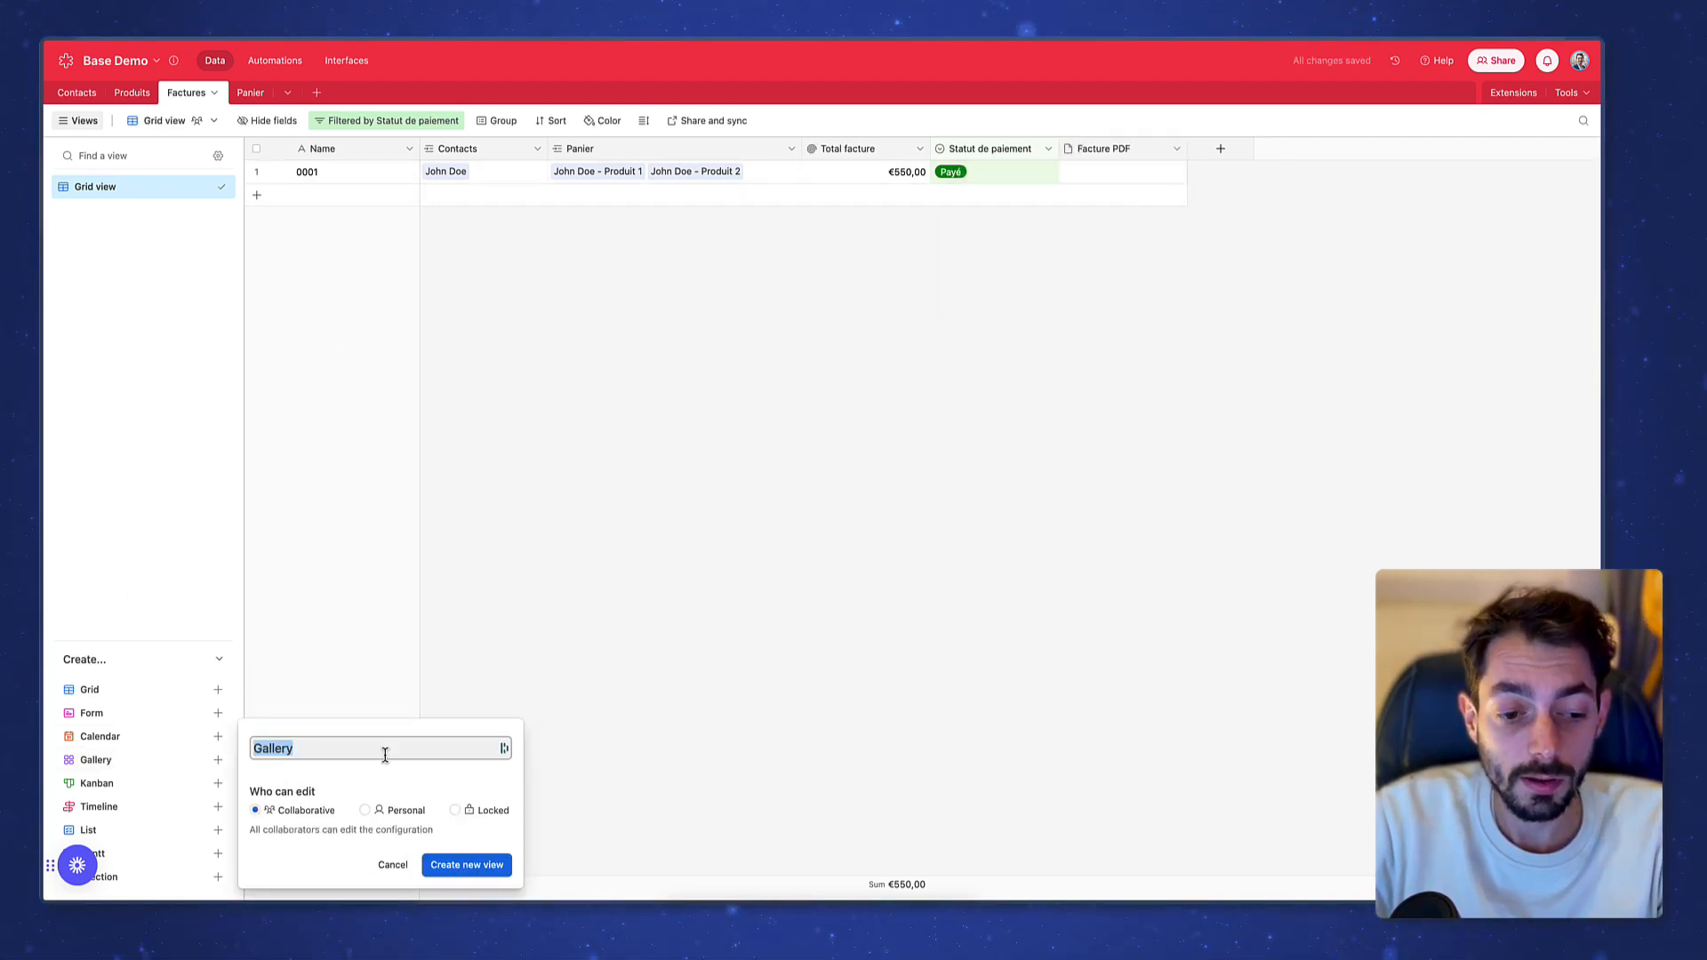
pyautogui.click(492, 870)
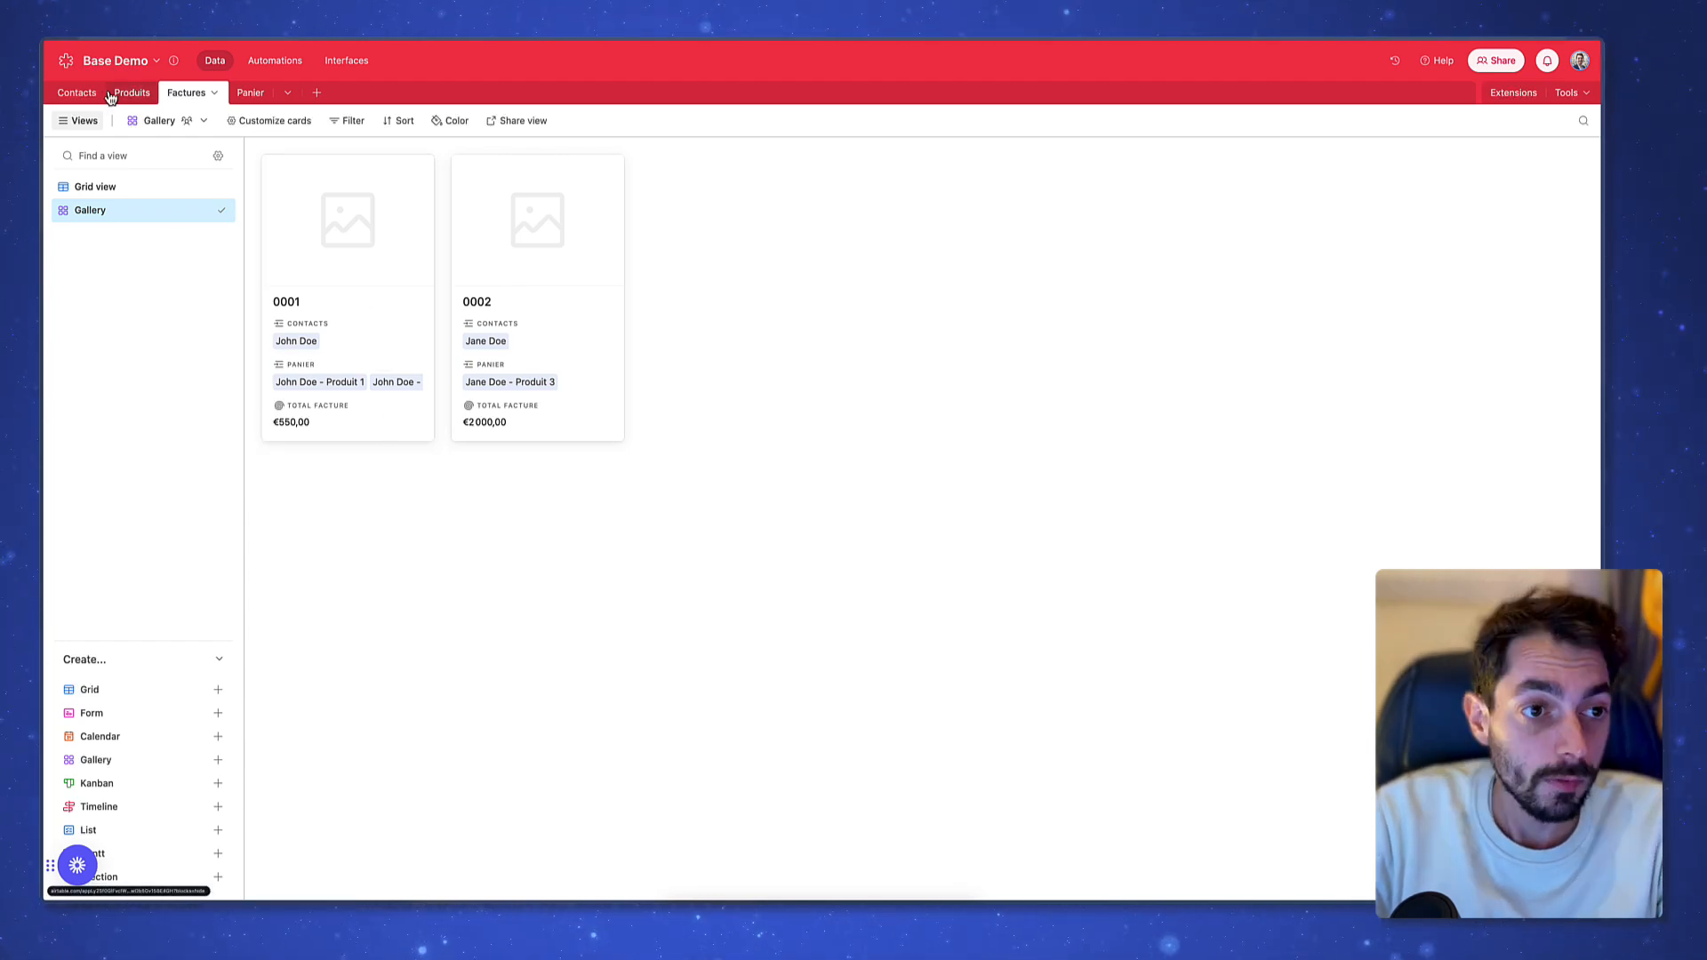
# In Contacts, add a single-select field with the options Prospect and Client
pyautogui.click(80, 94)
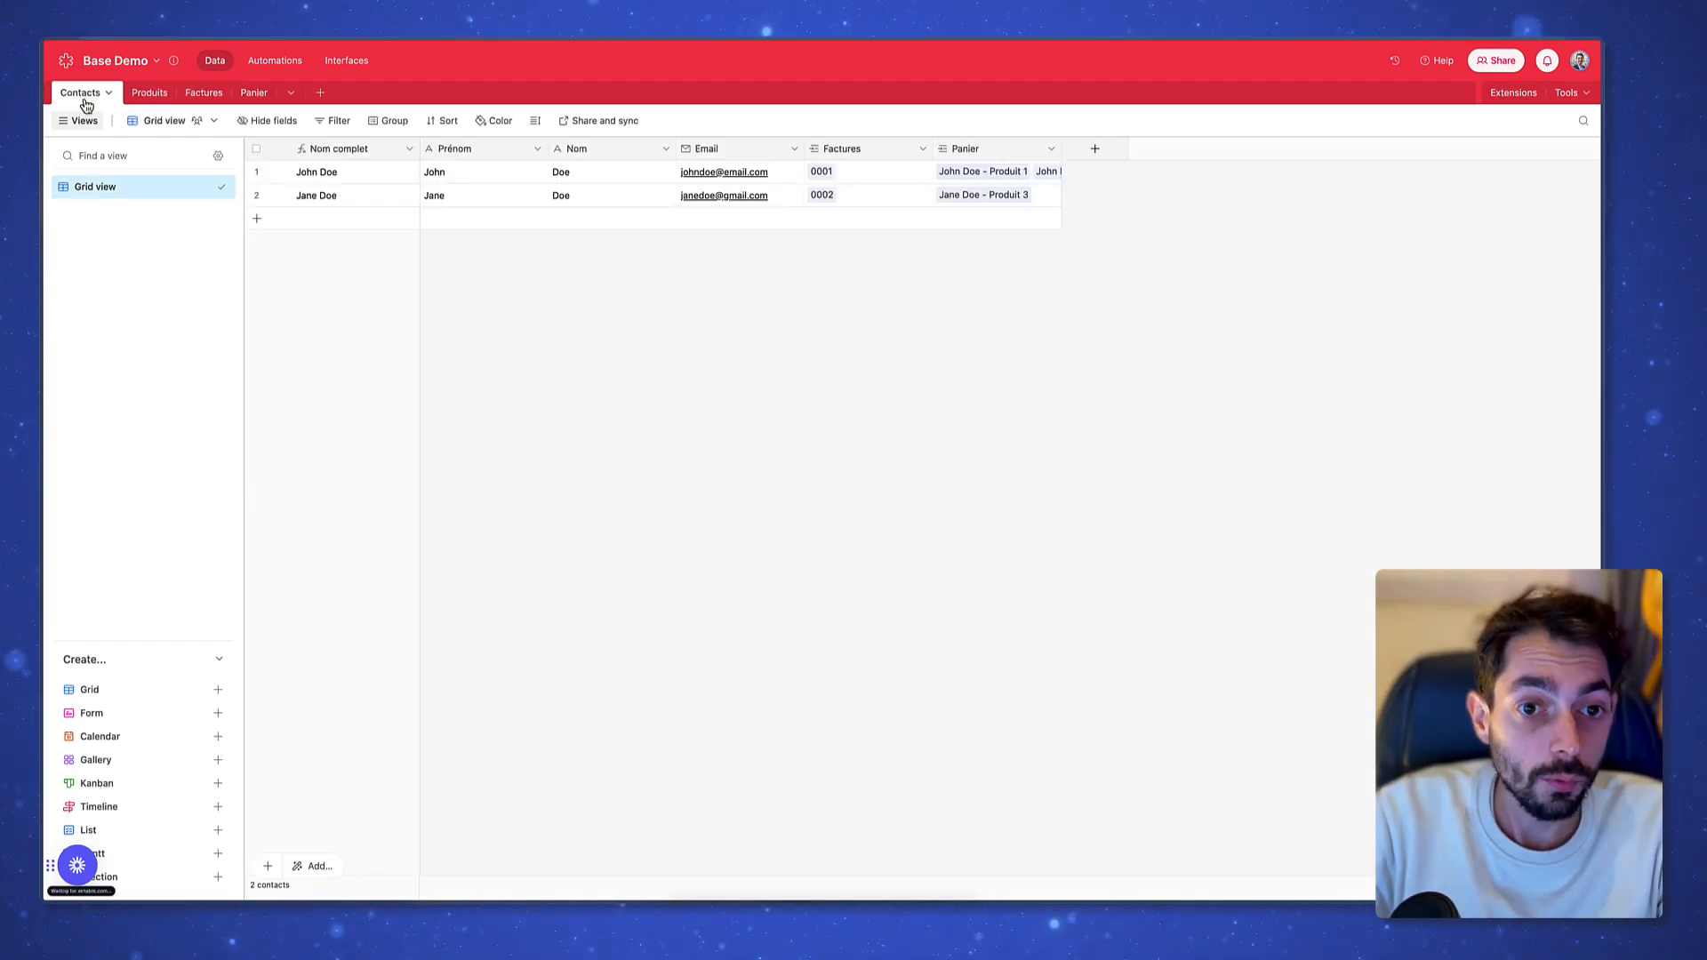
pyautogui.click(1098, 148)
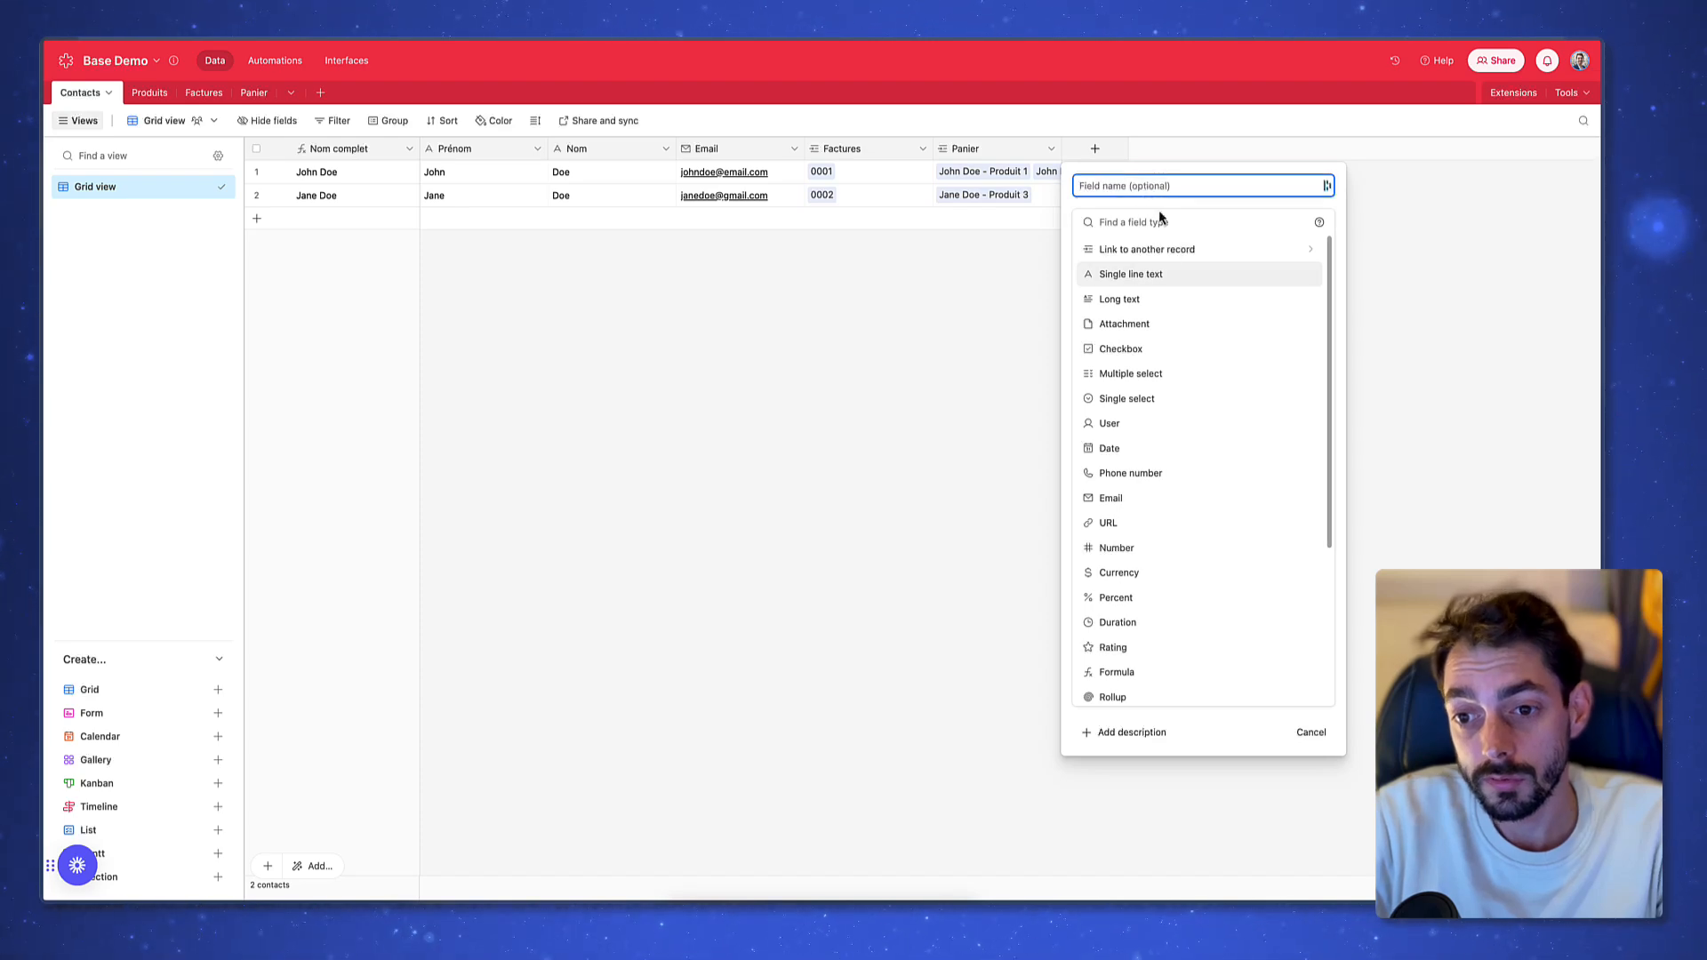
pyautogui.click(1156, 399)
pyautogui.click(1160, 356)
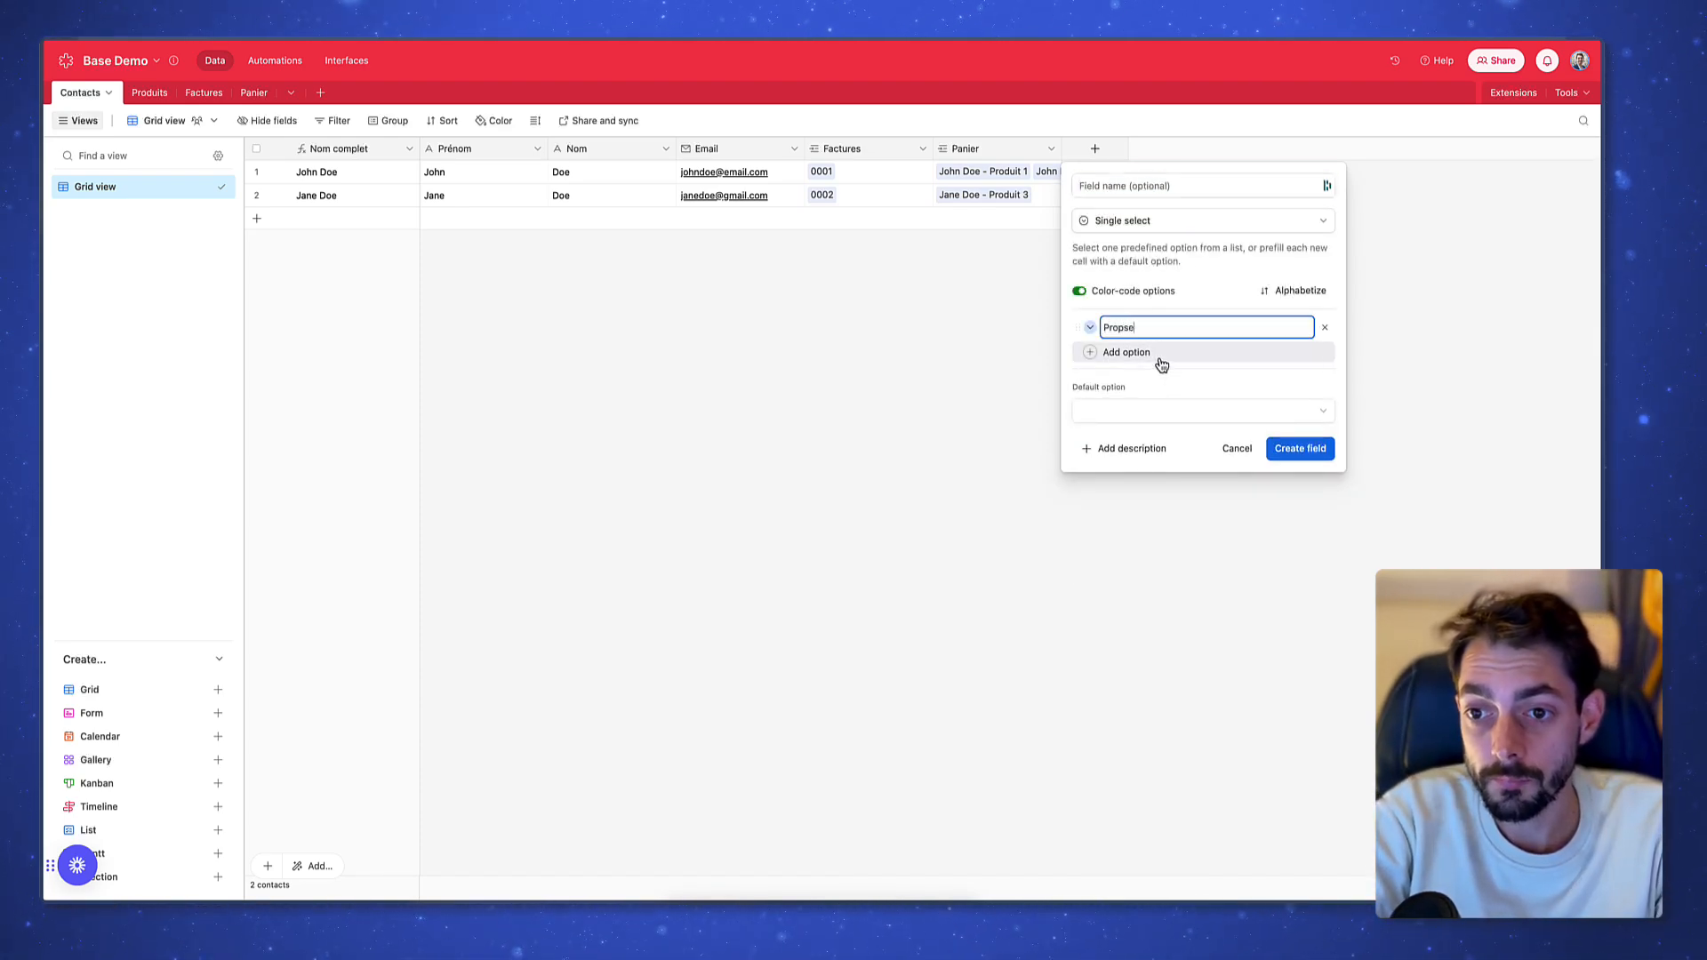
pyautogui.write('Prospect')
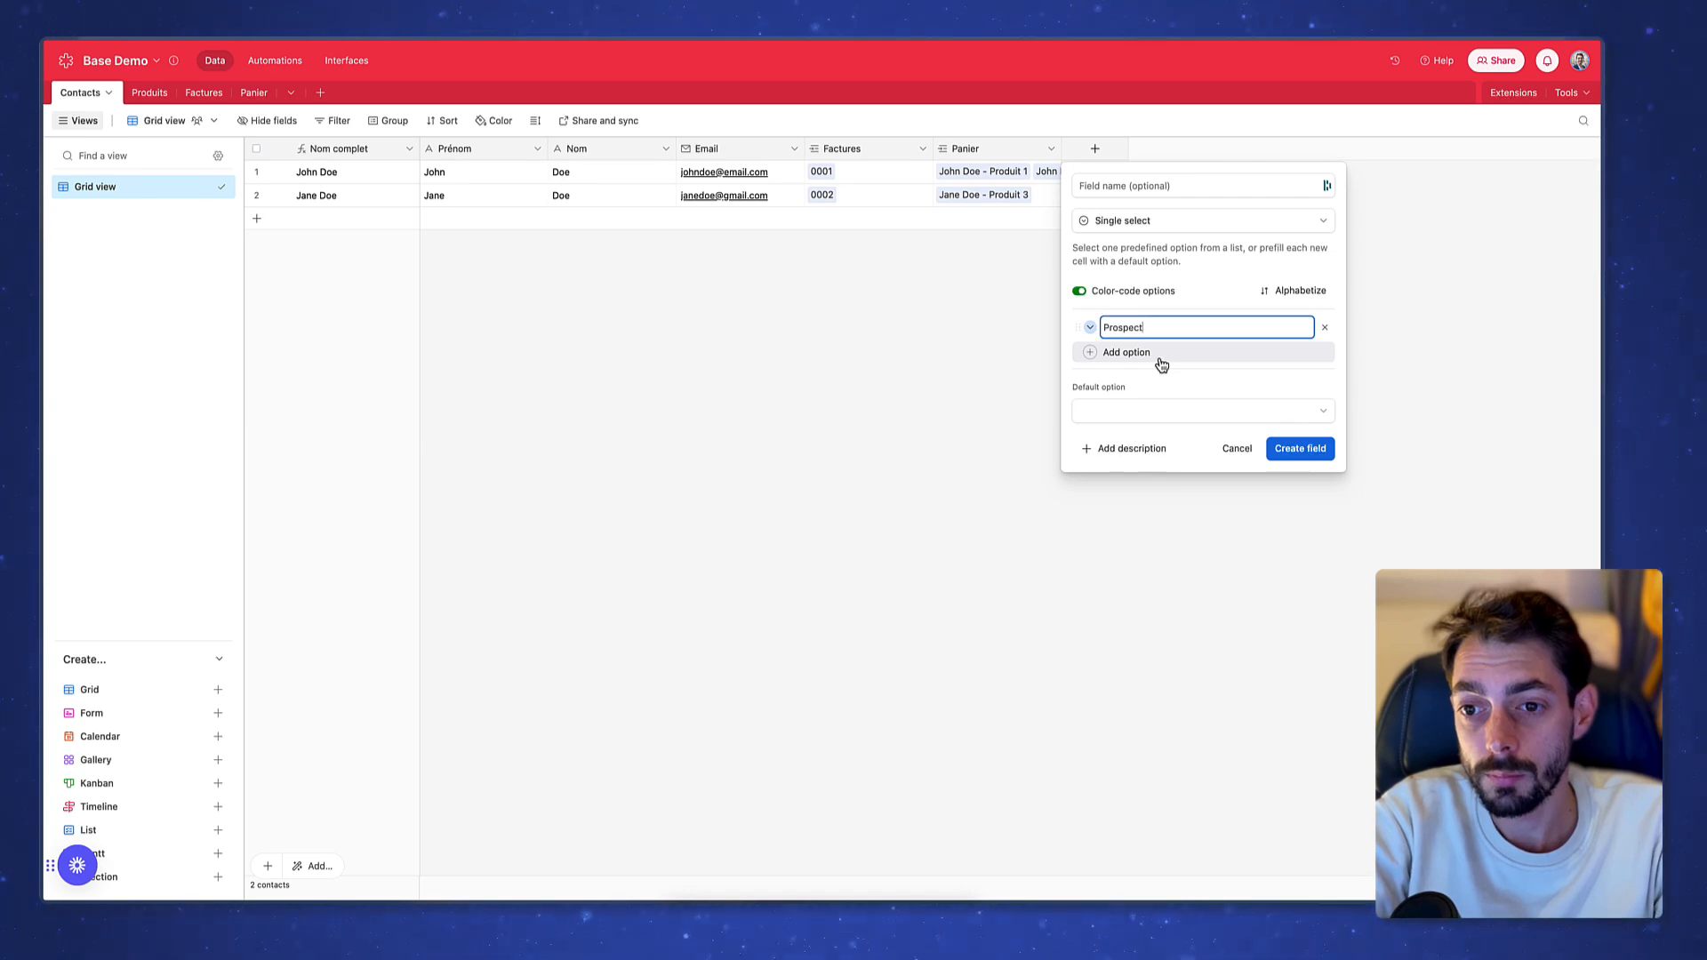
pyautogui.click(1161, 359)
pyautogui.write('Client')
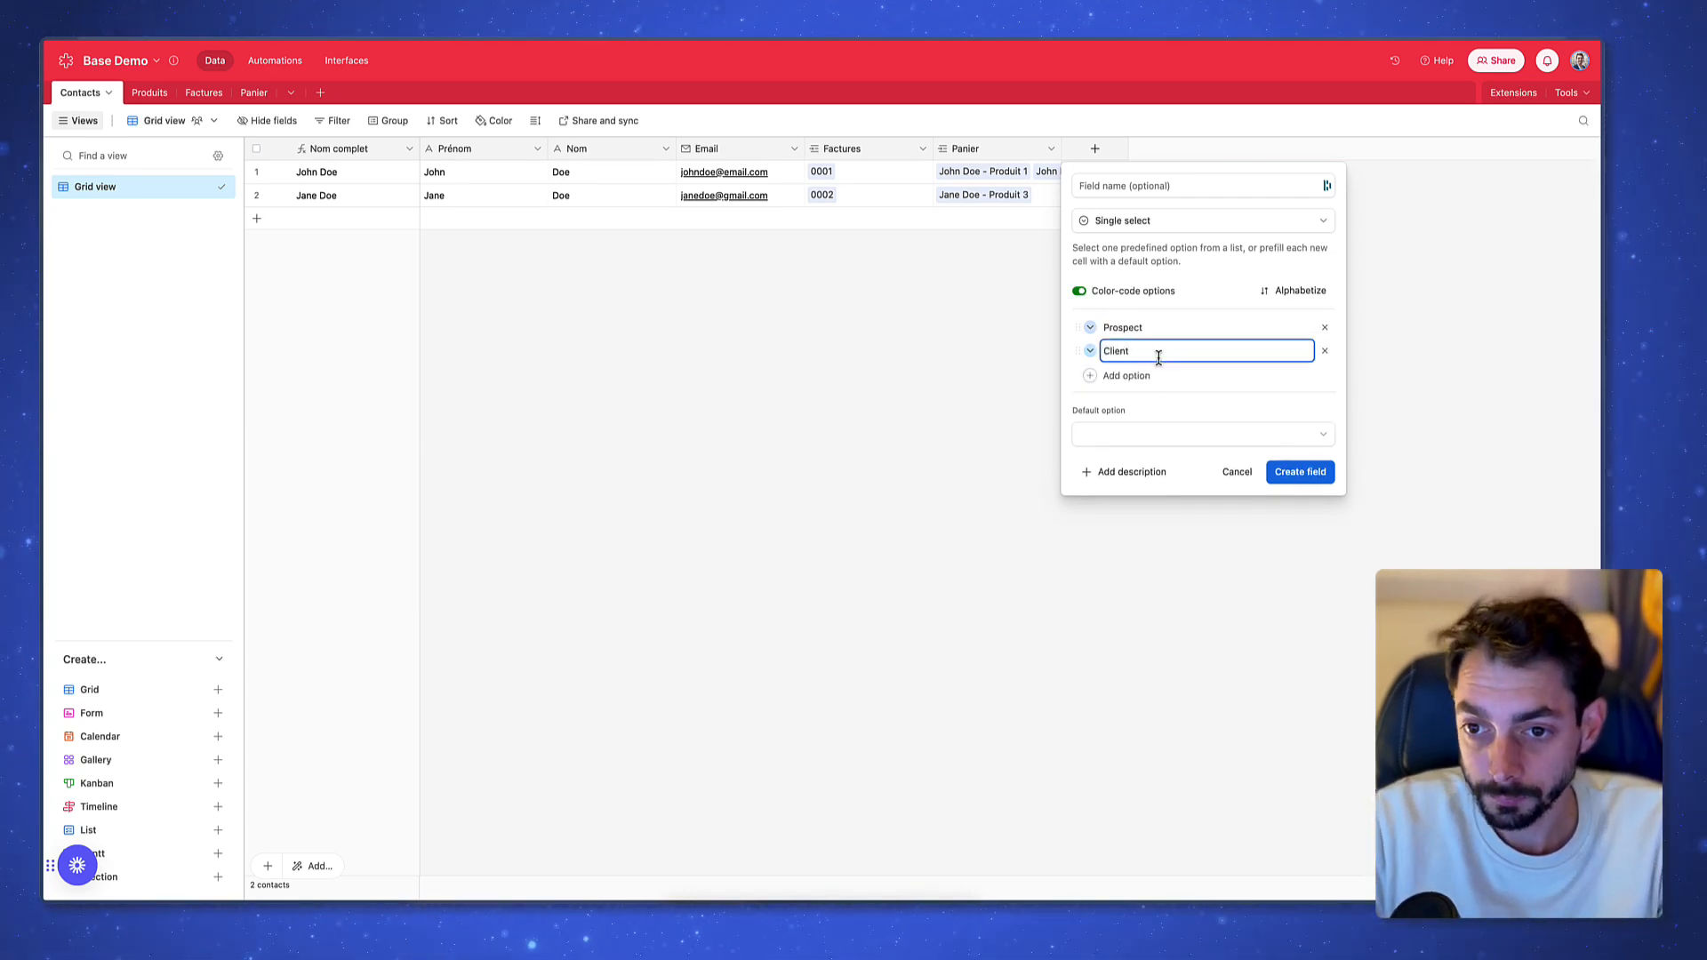
pyautogui.click(1316, 472)
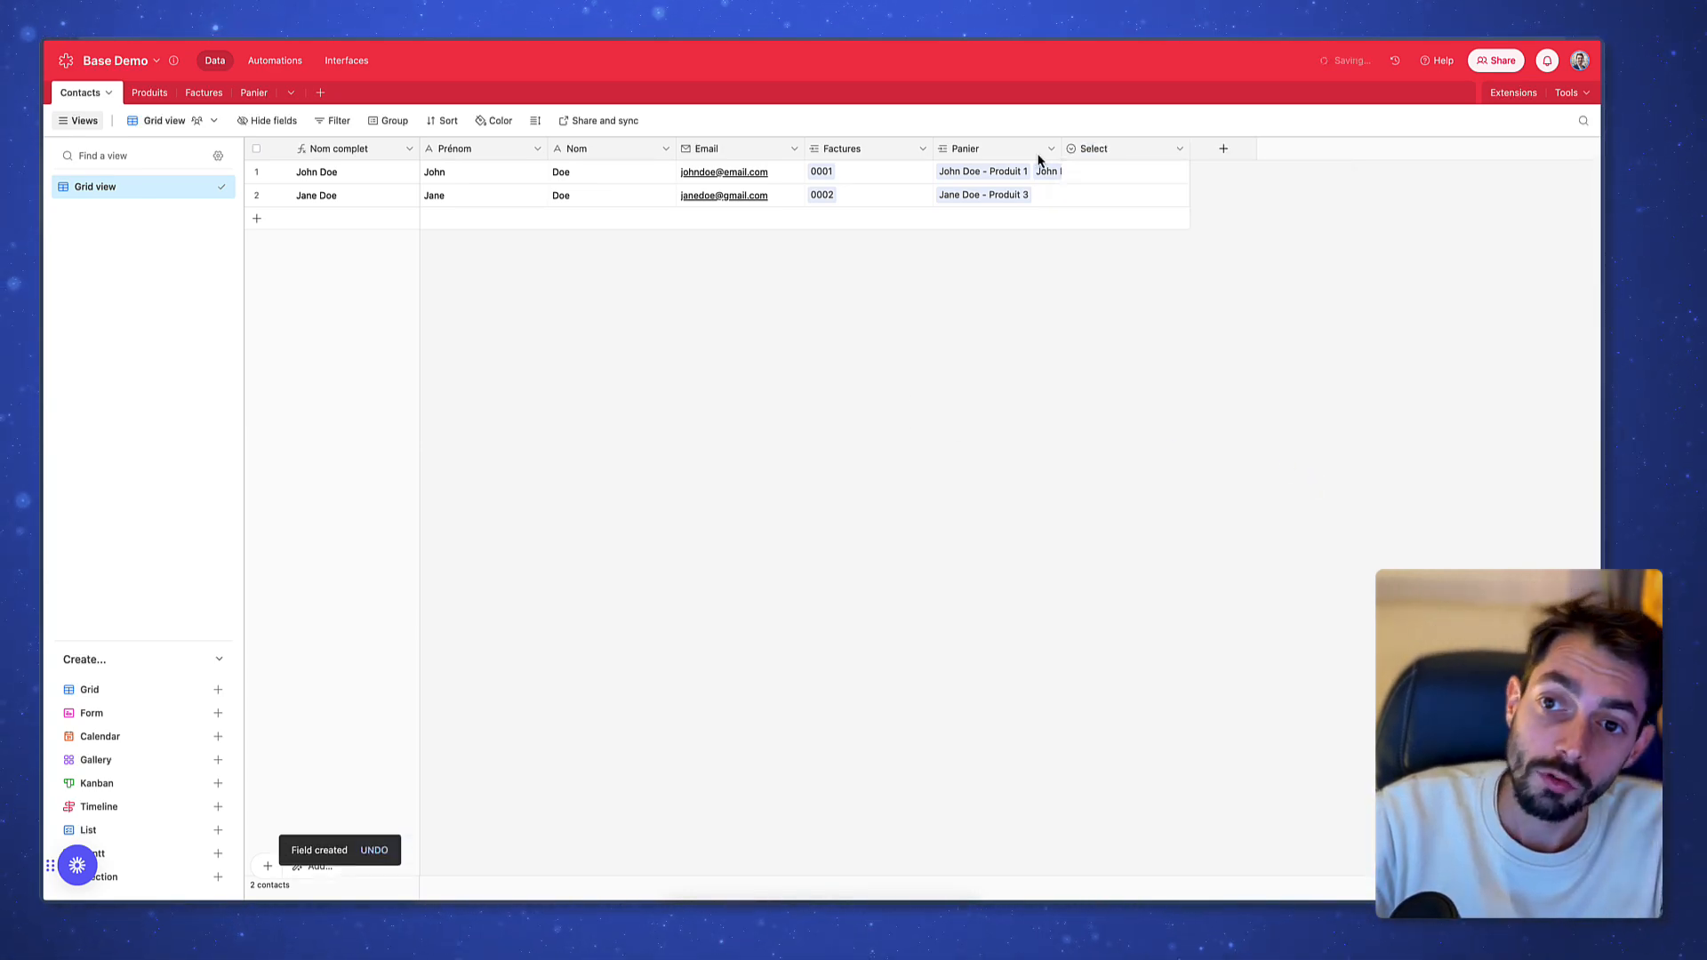
# Rename the new select field to 'Statut'
pyautogui.doubleClick(1132, 160)
pyautogui.write('Statut')
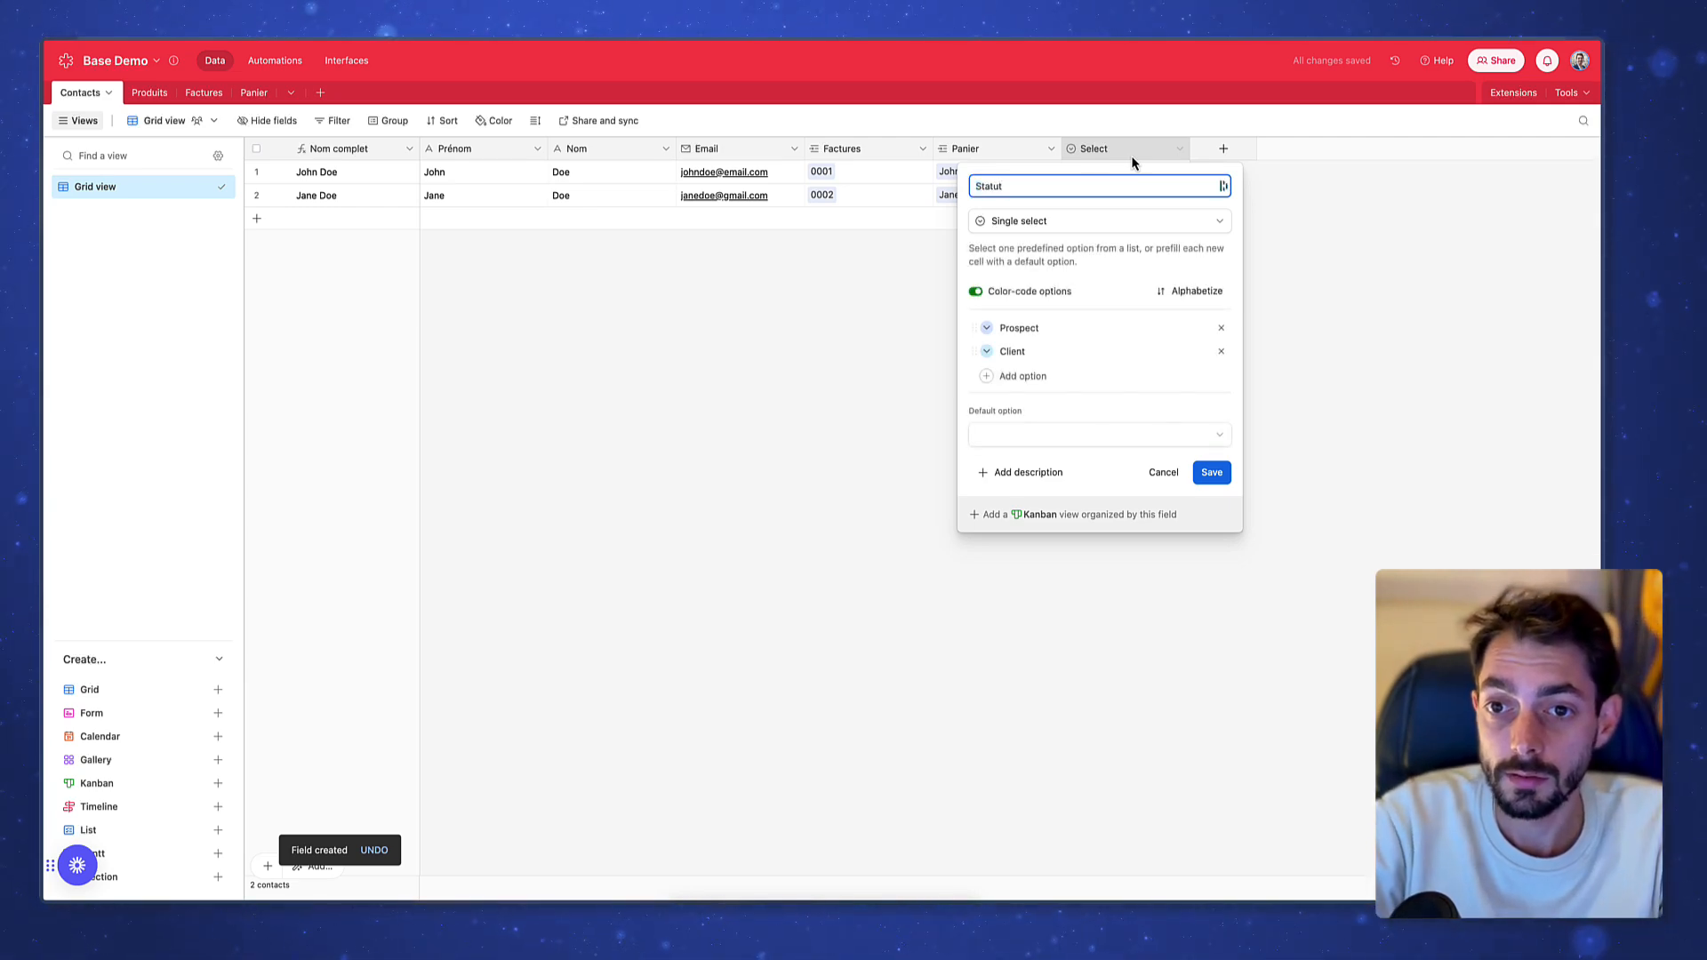
pyautogui.press('Return')
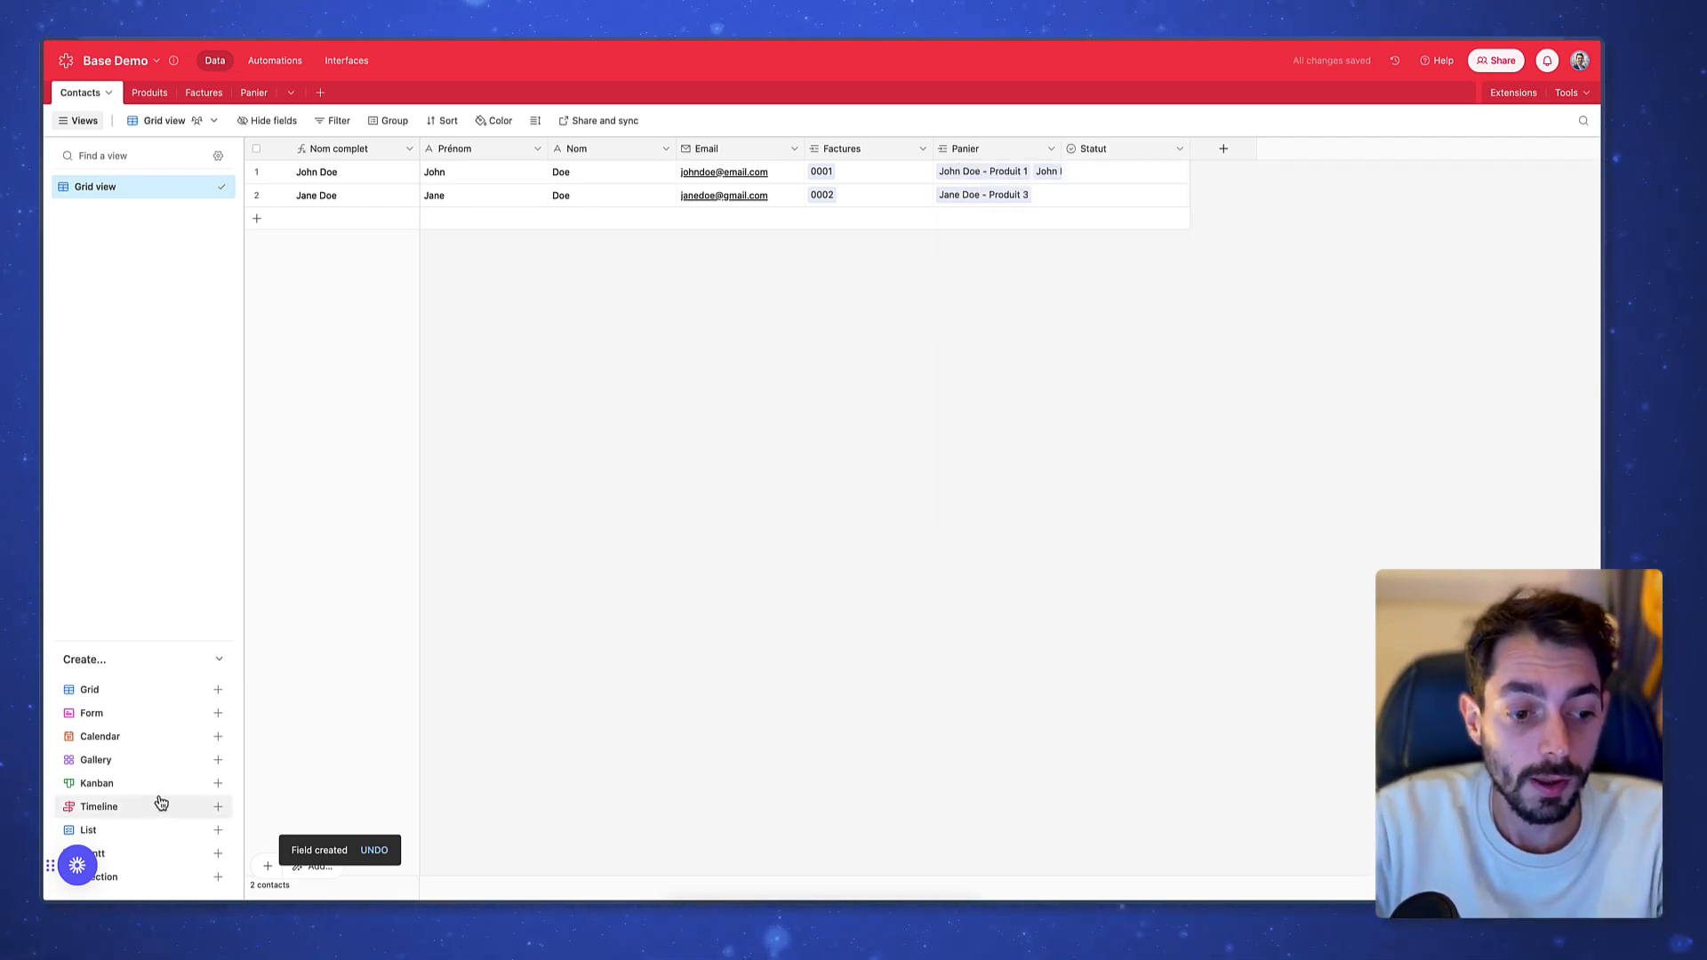
pyautogui.click(158, 784)
# Create a Kanban view of contacts stacked by the Statut field
pyautogui.click(466, 865)
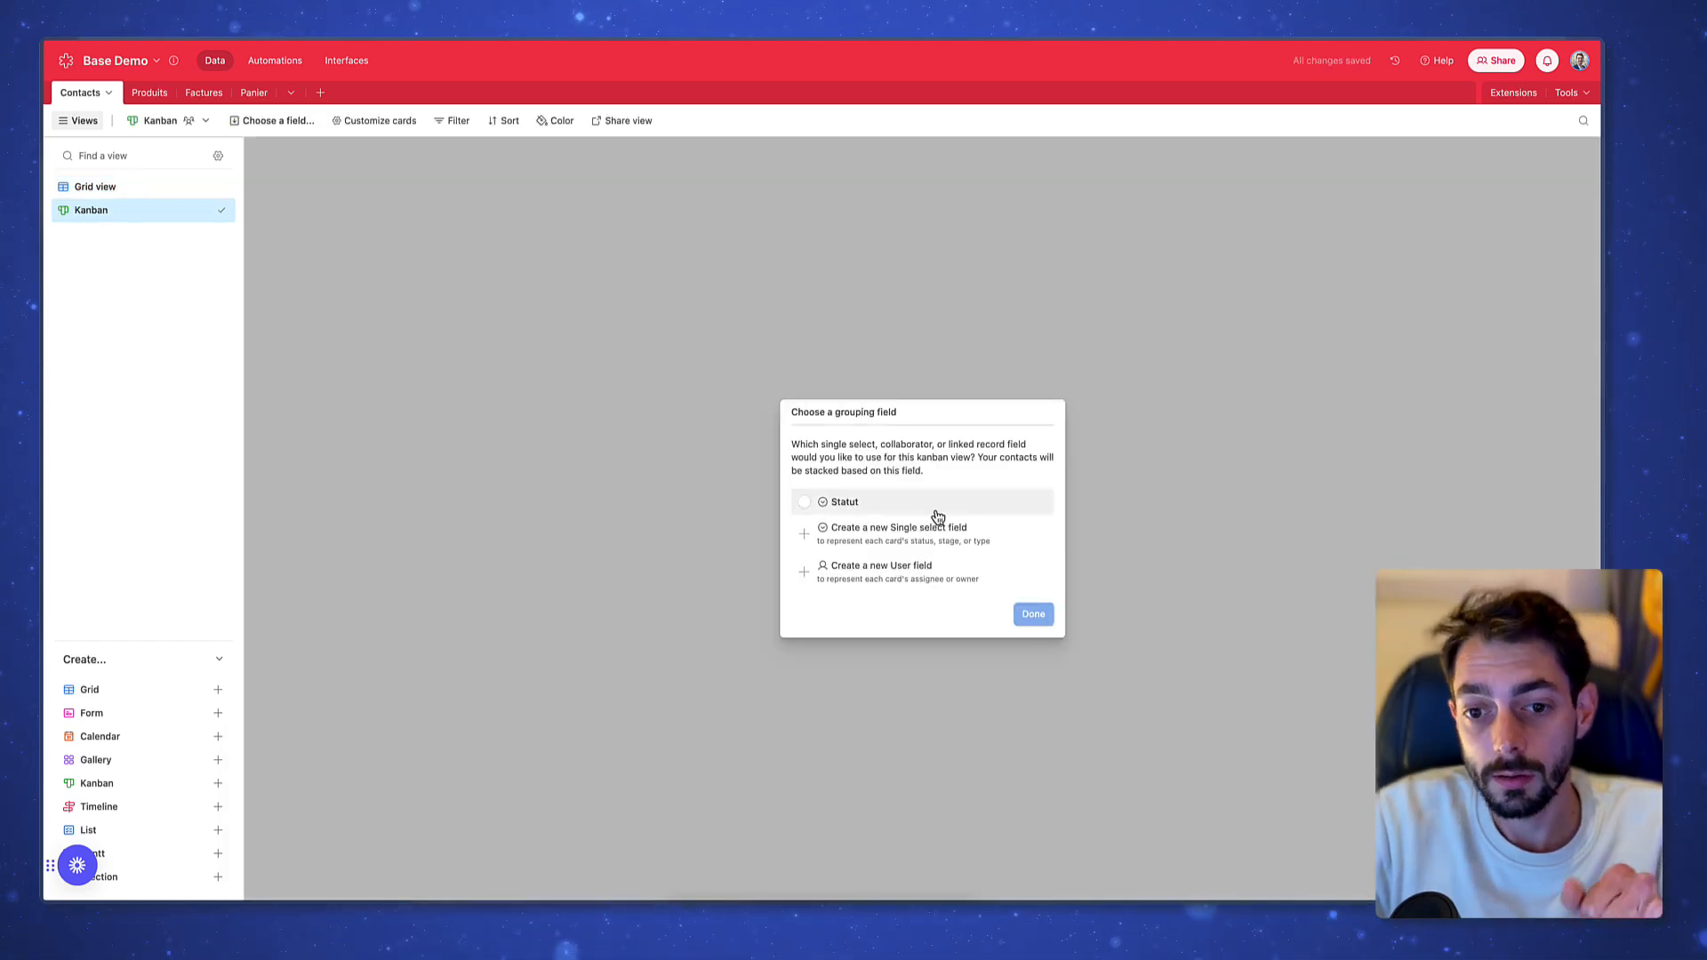
pyautogui.click(936, 512)
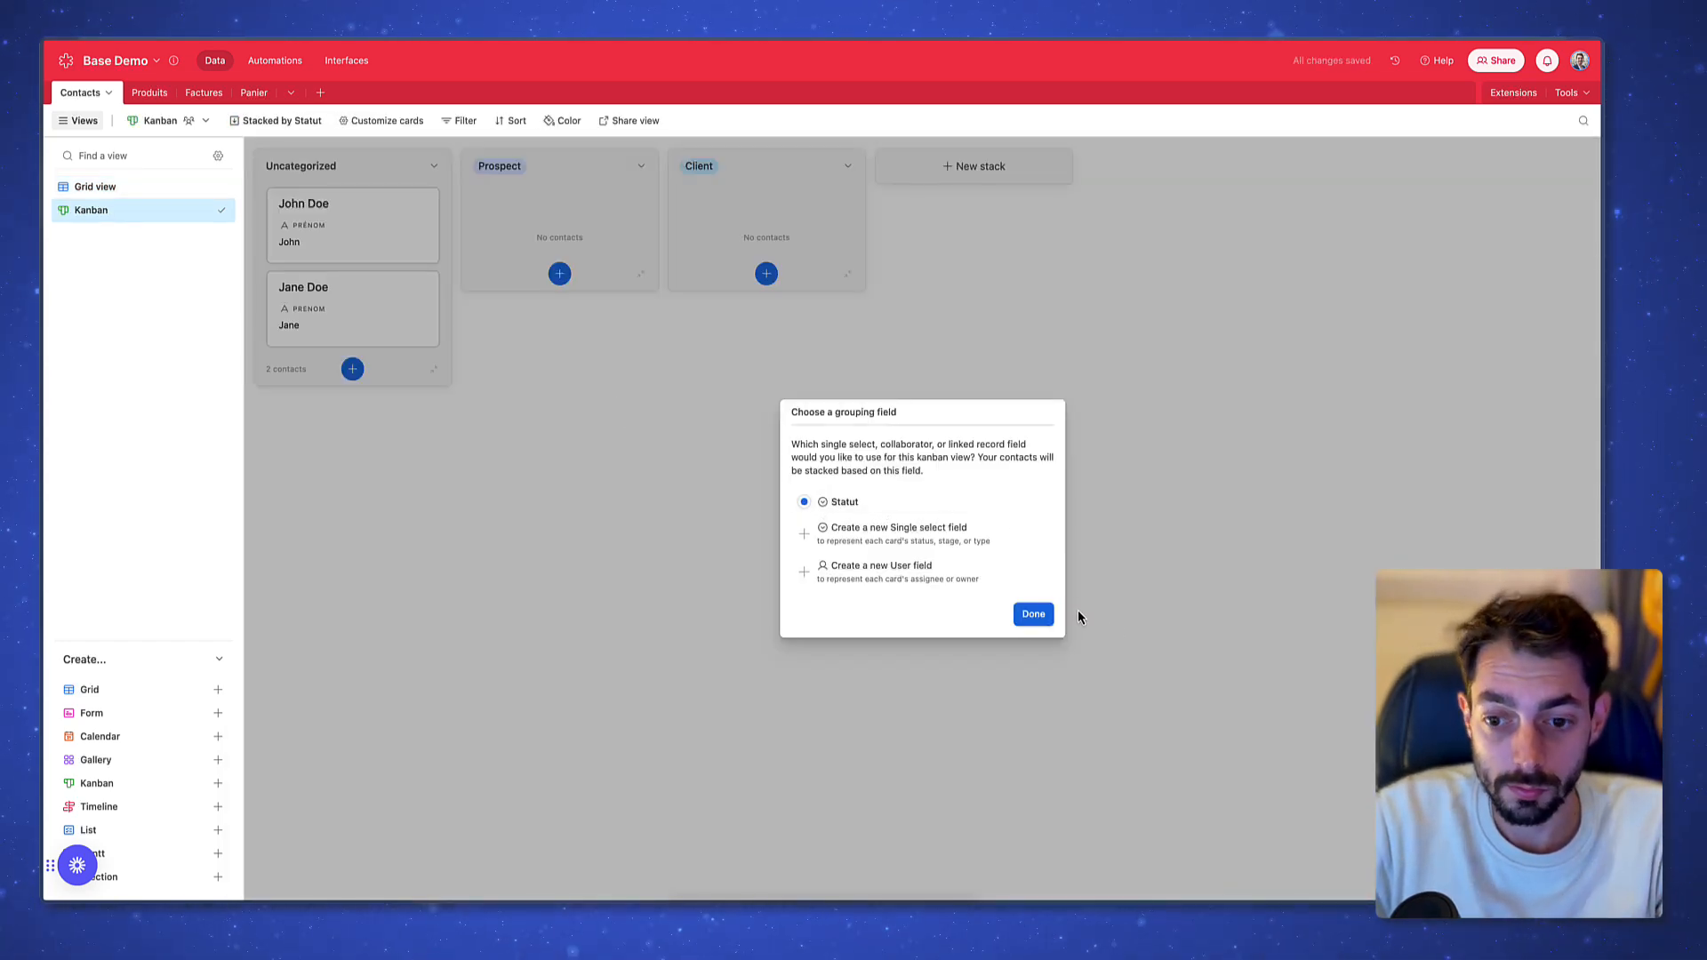
pyautogui.click(1033, 614)
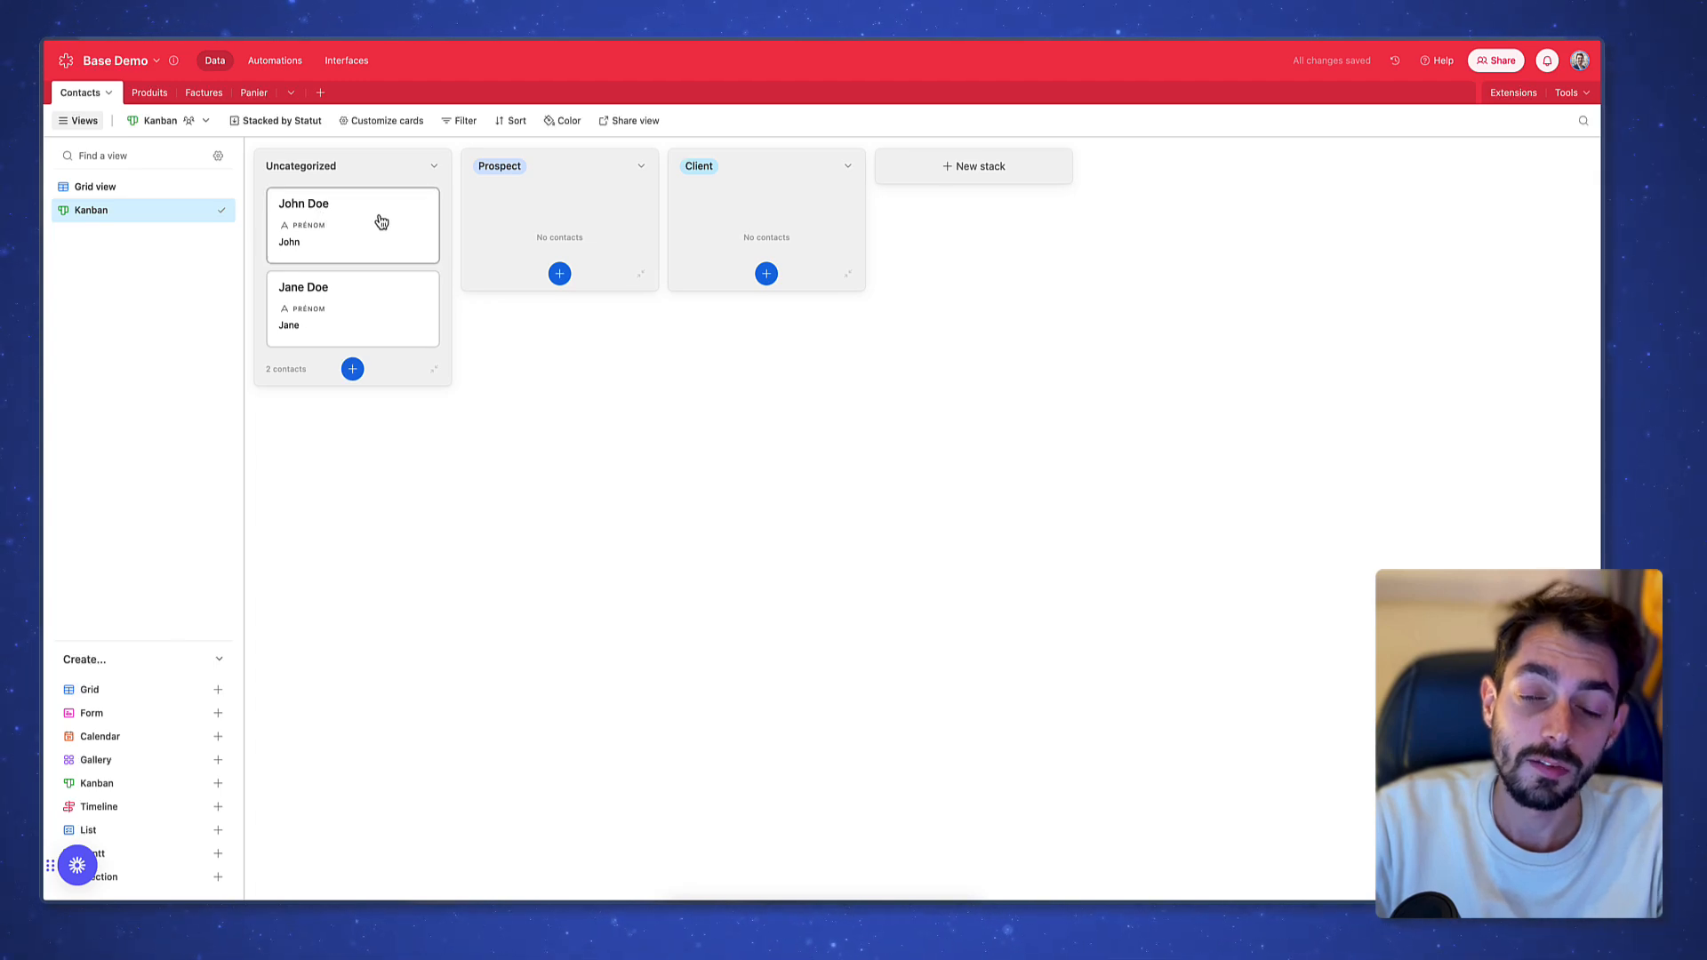
# Move both John Doe and Jane Doe cards into the Client stack
pyautogui.moveTo(351, 222); pyautogui.dragTo(569, 224)
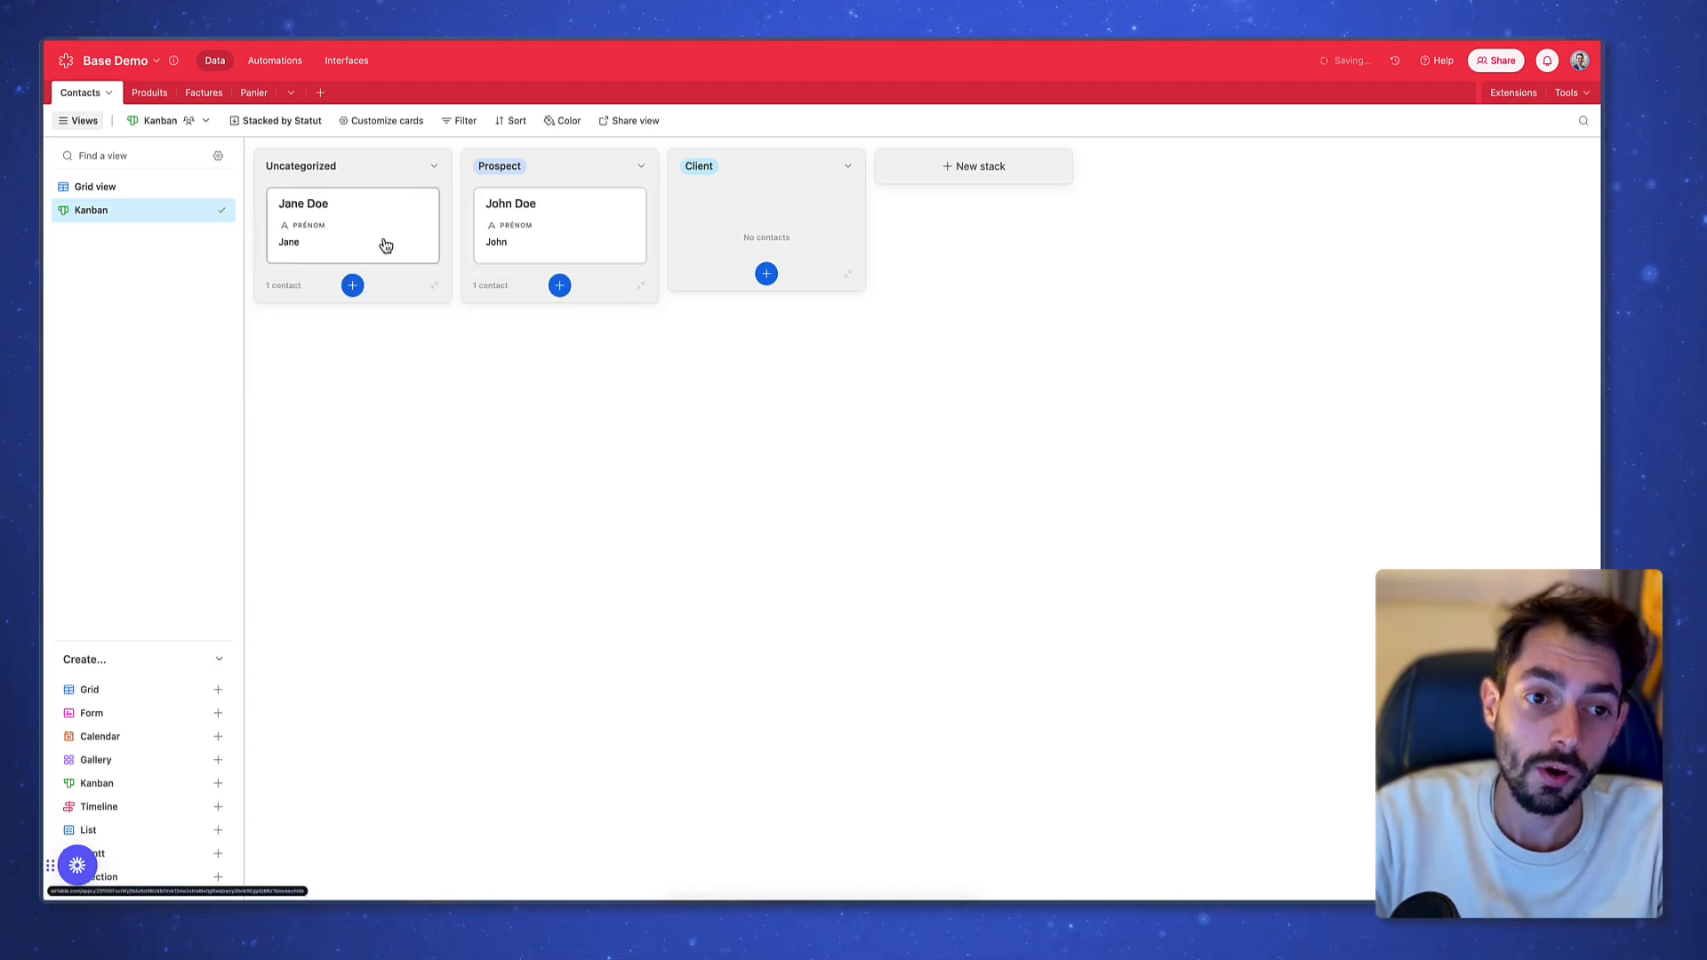
pyautogui.moveTo(351, 224); pyautogui.dragTo(747, 217)
pyautogui.moveTo(579, 222); pyautogui.dragTo(765, 213)
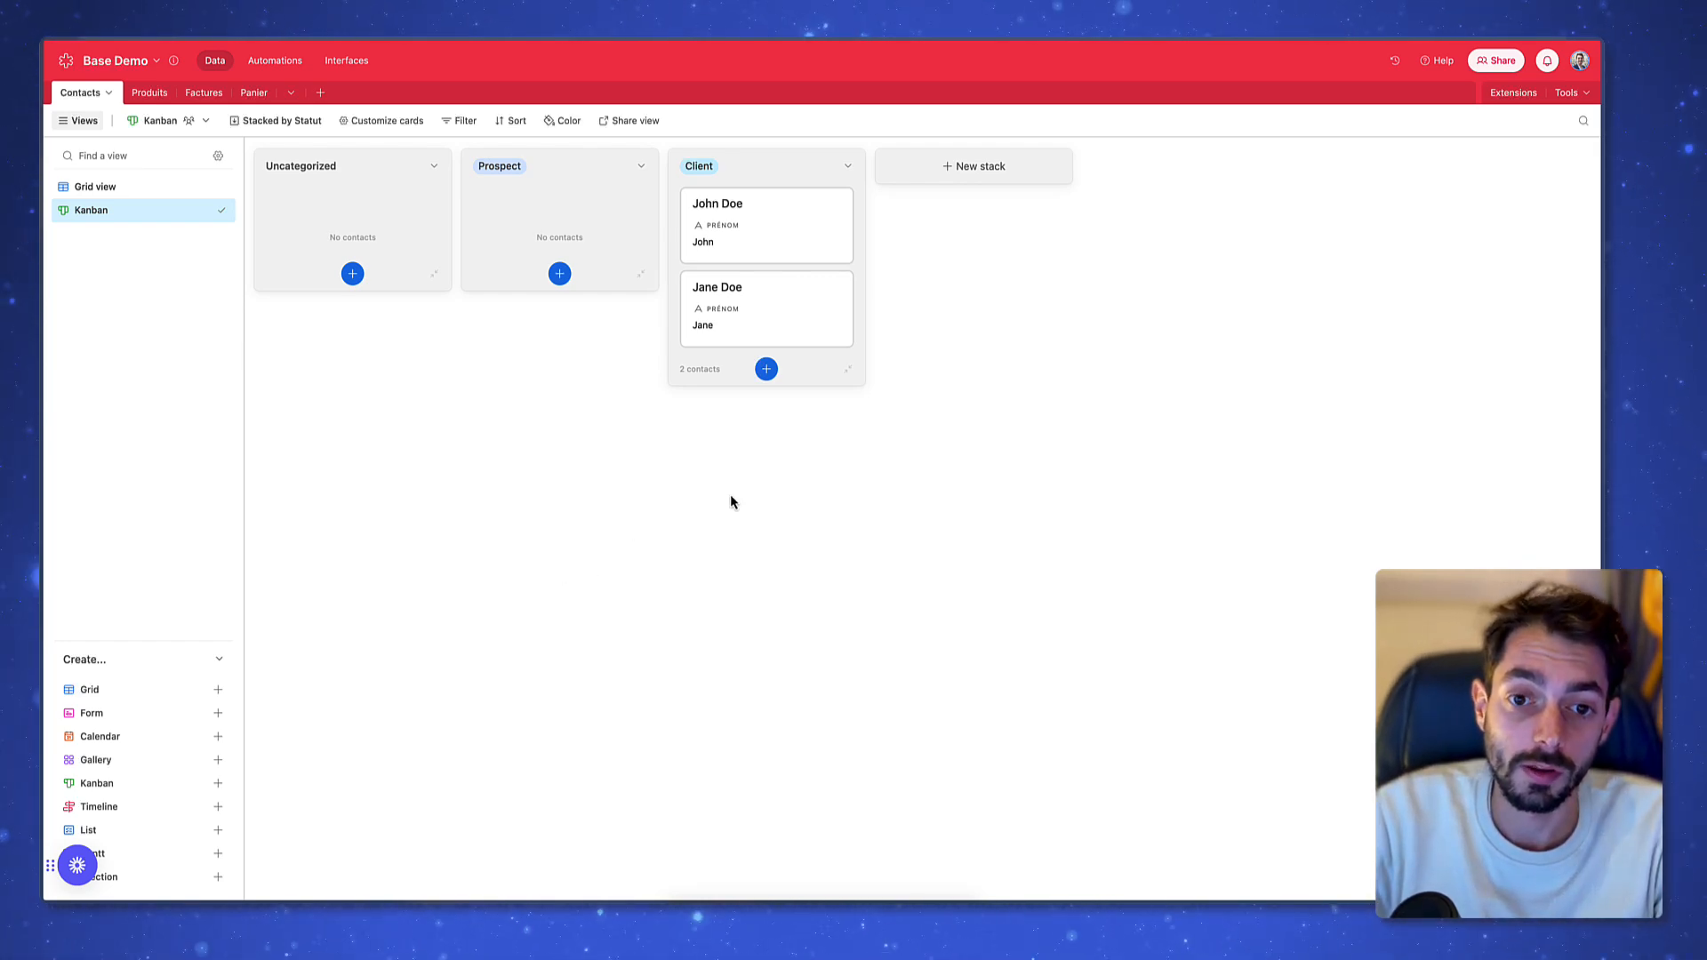
# Create a Form view on the Contacts table
pyautogui.click(130, 714)
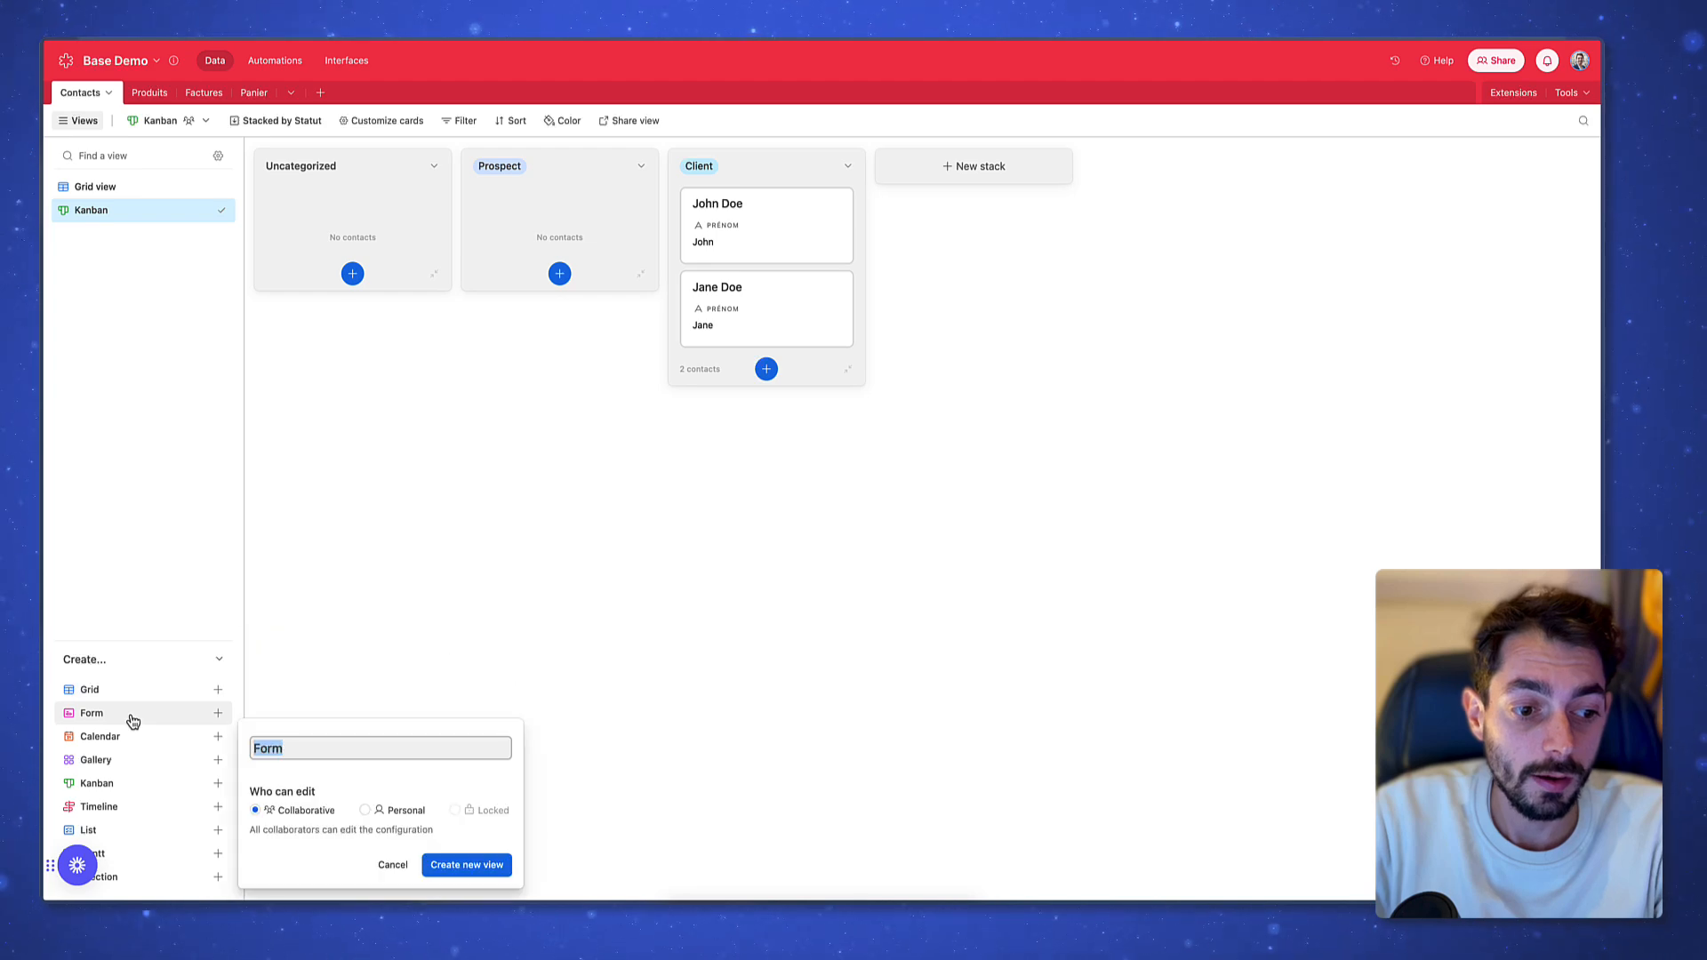
pyautogui.click(467, 865)
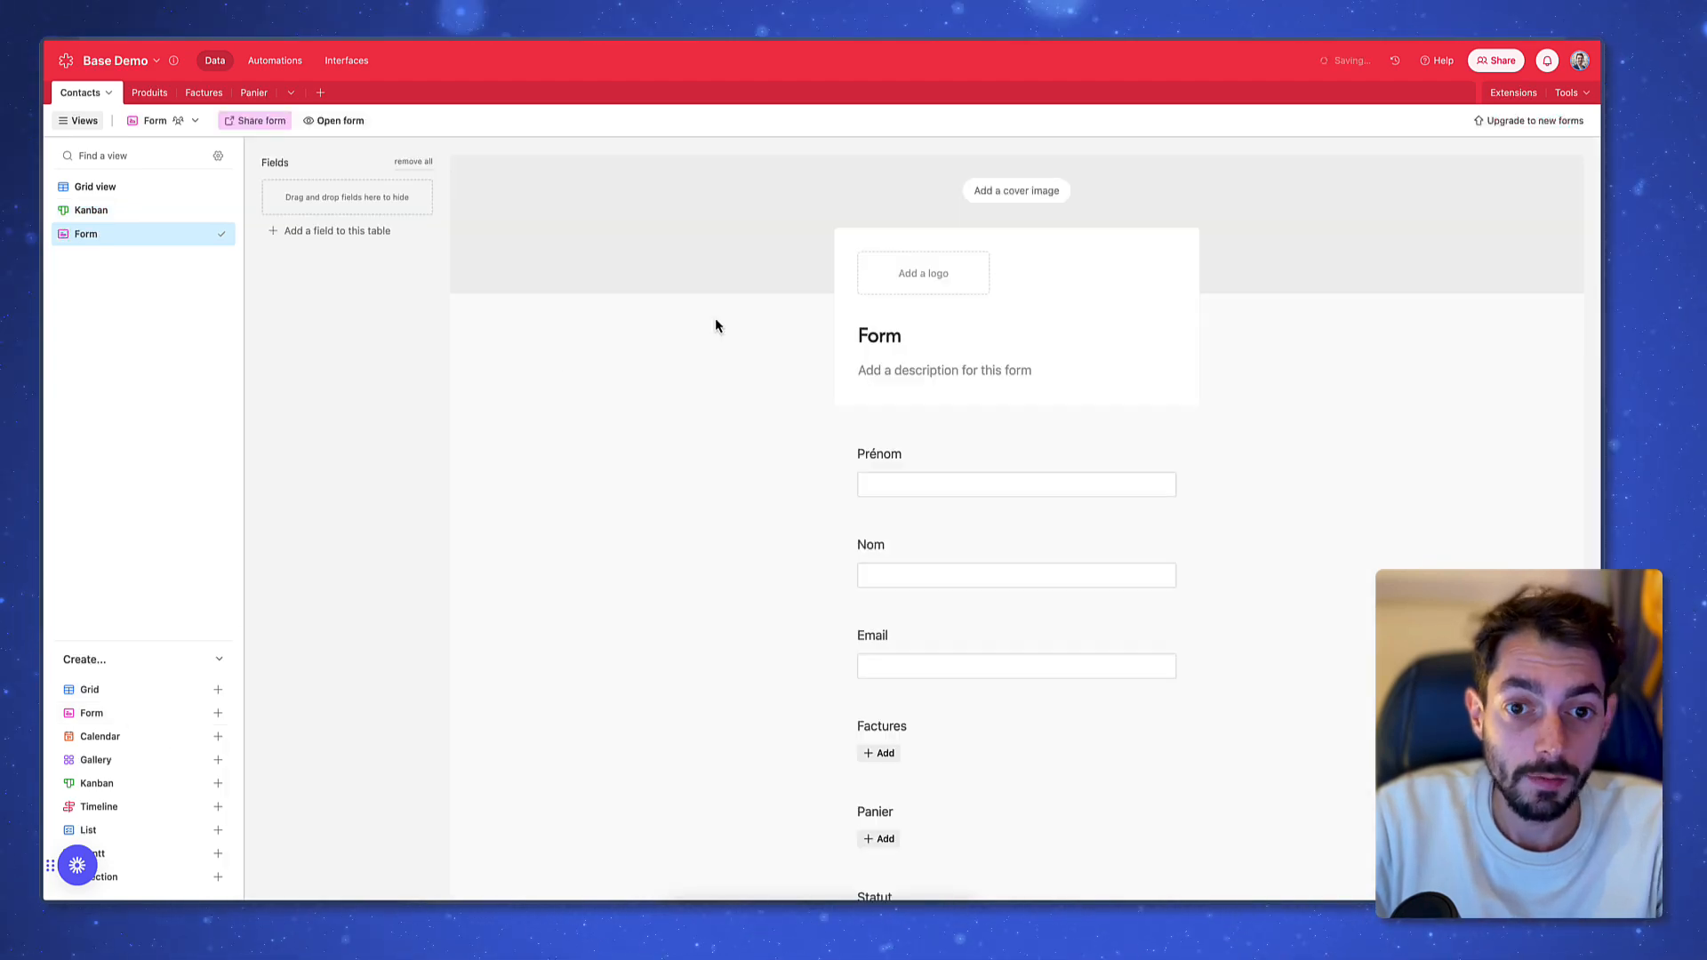
pyautogui.scroll(-8, 755, 397)
pyautogui.scroll(5, 751, 397)
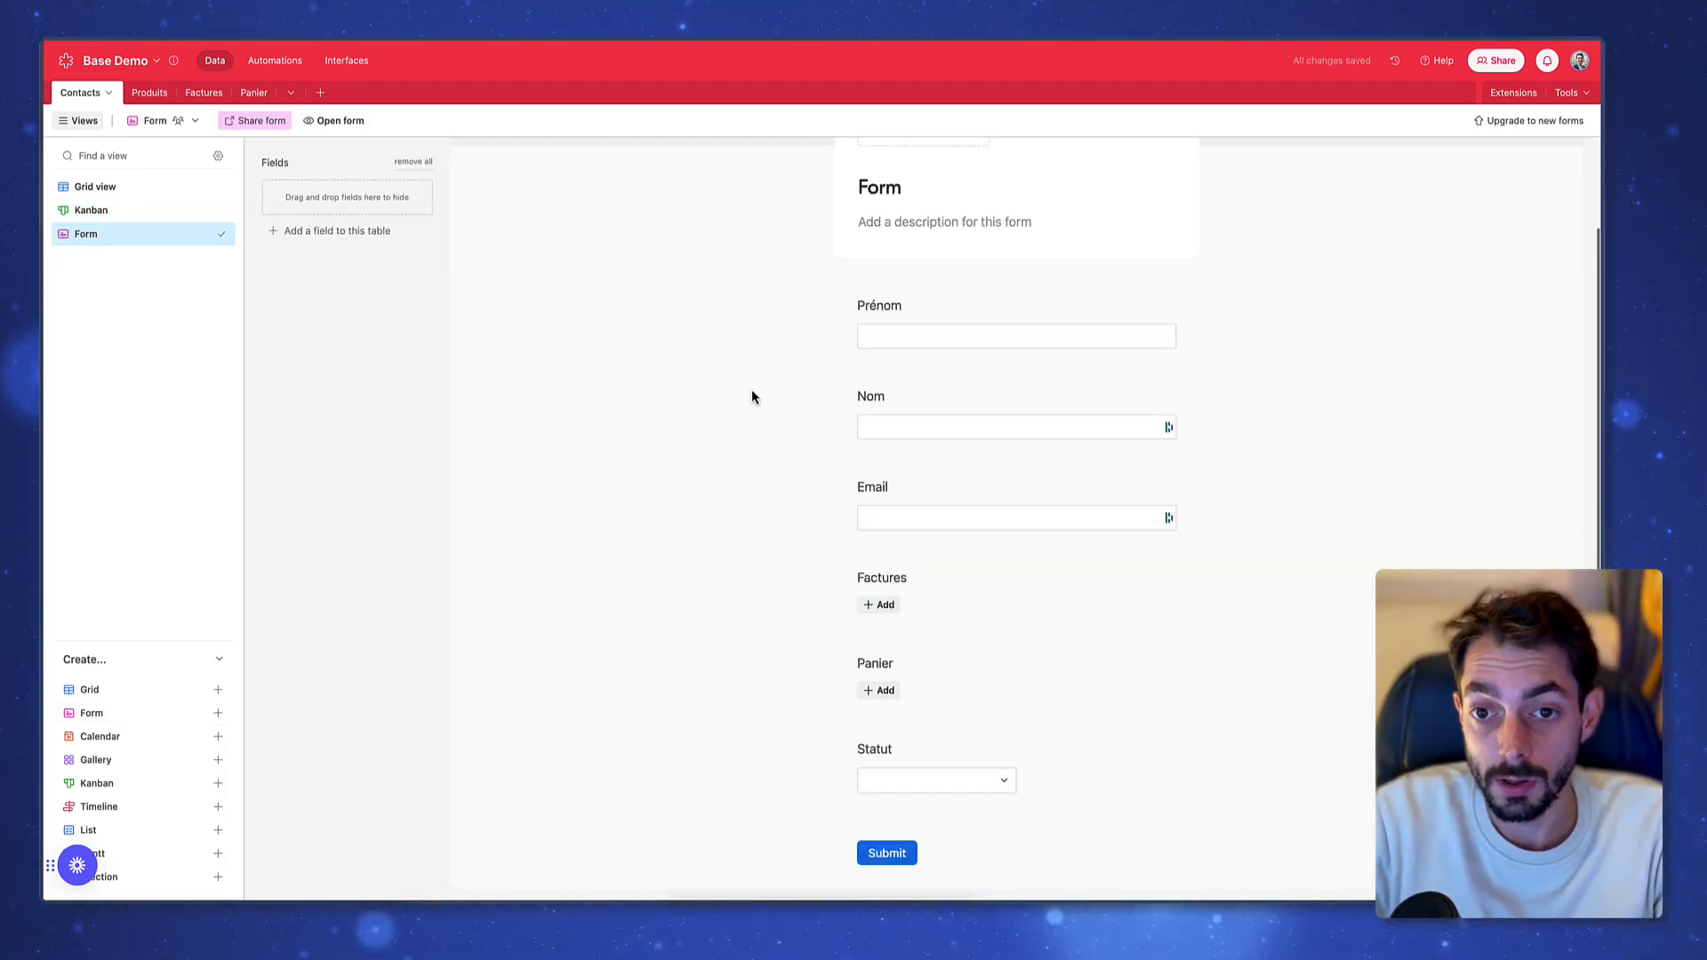
pyautogui.scroll(2, 1304, 444)
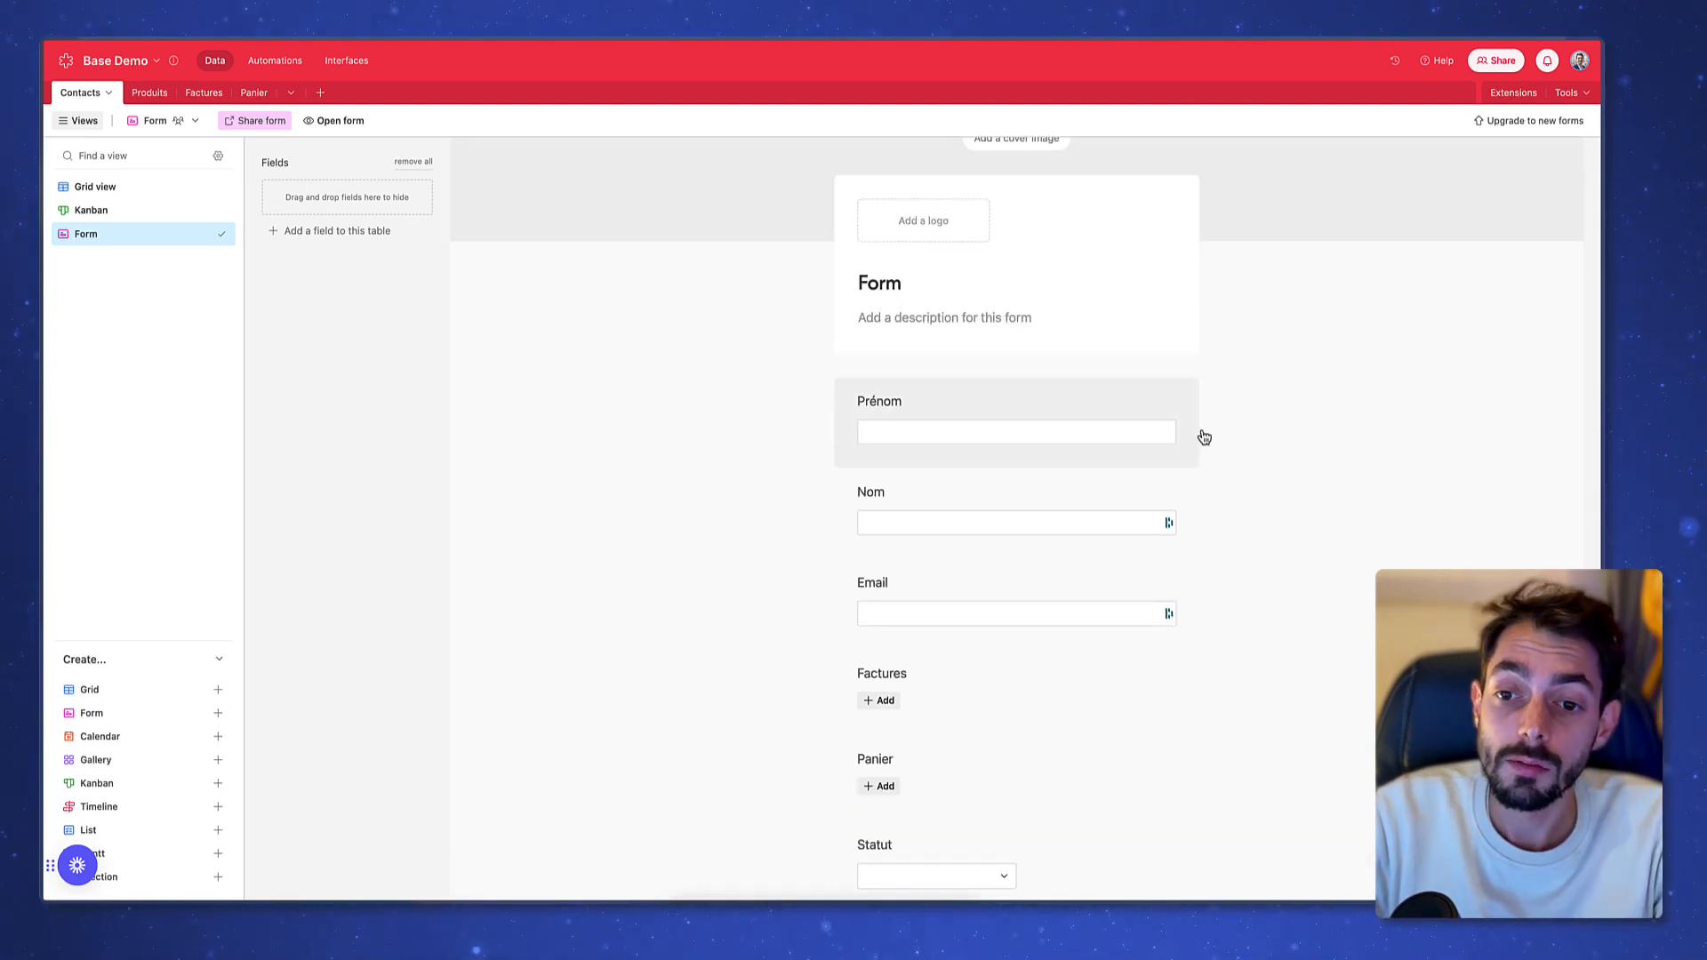
# Title the form 'Créer un contact'
pyautogui.click(1002, 282)
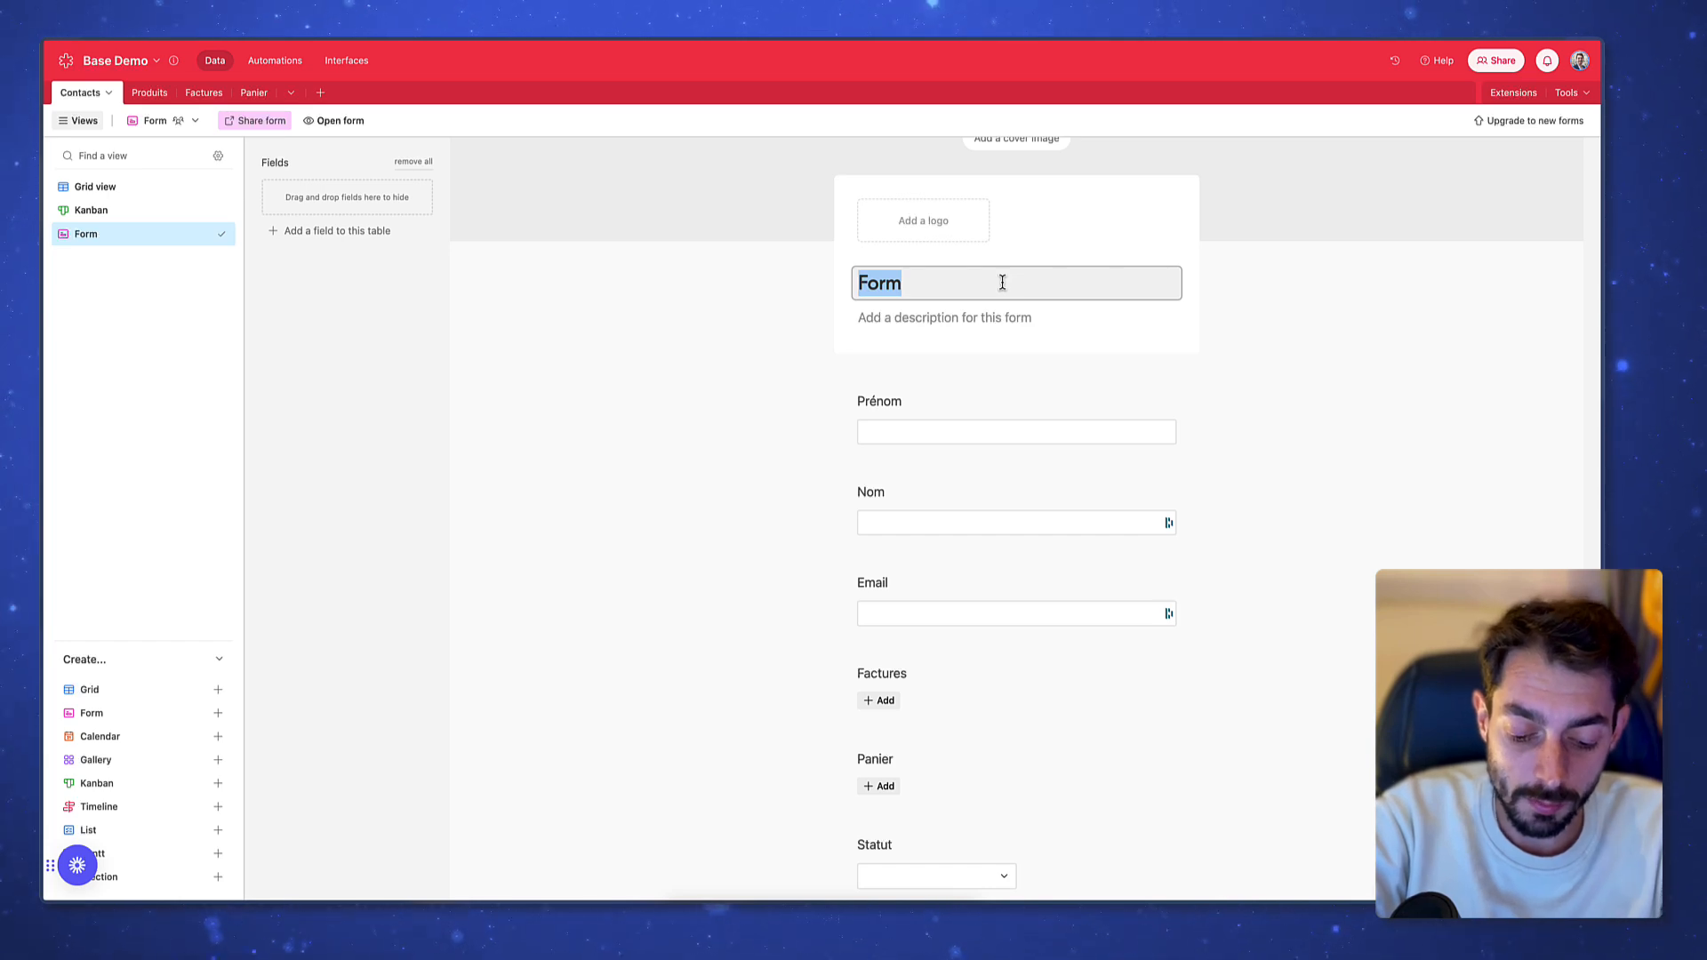
pyautogui.write('Créer un contact')
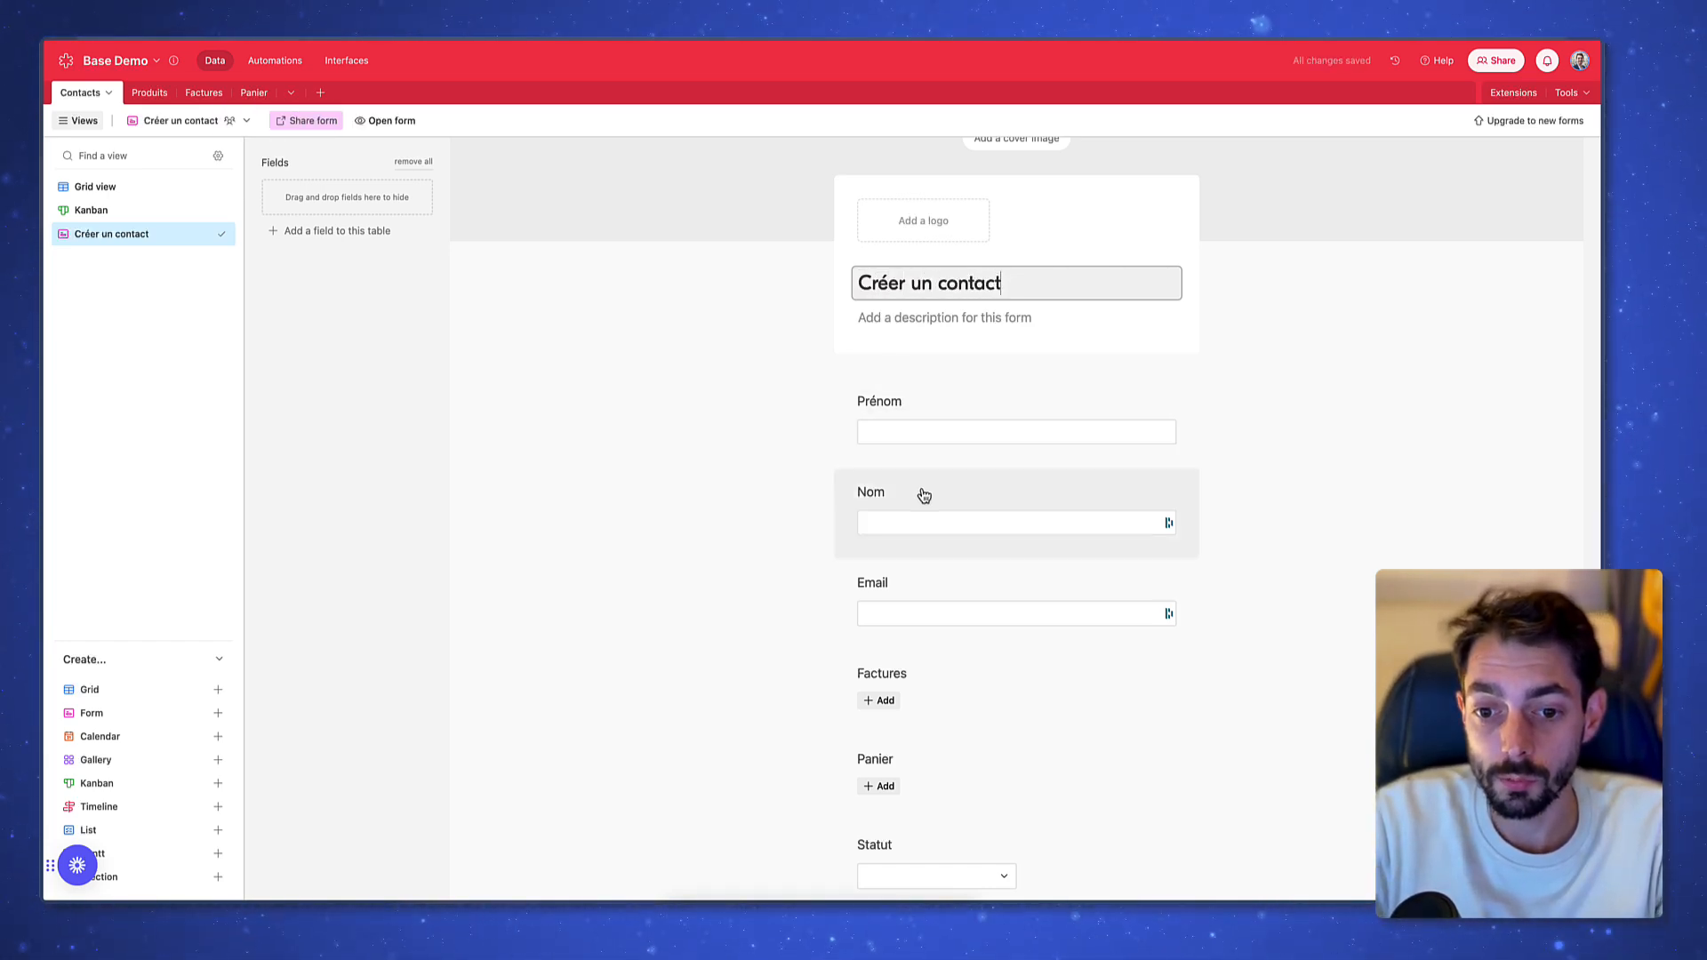
pyautogui.scroll(-2, 920, 493)
pyautogui.click(978, 595)
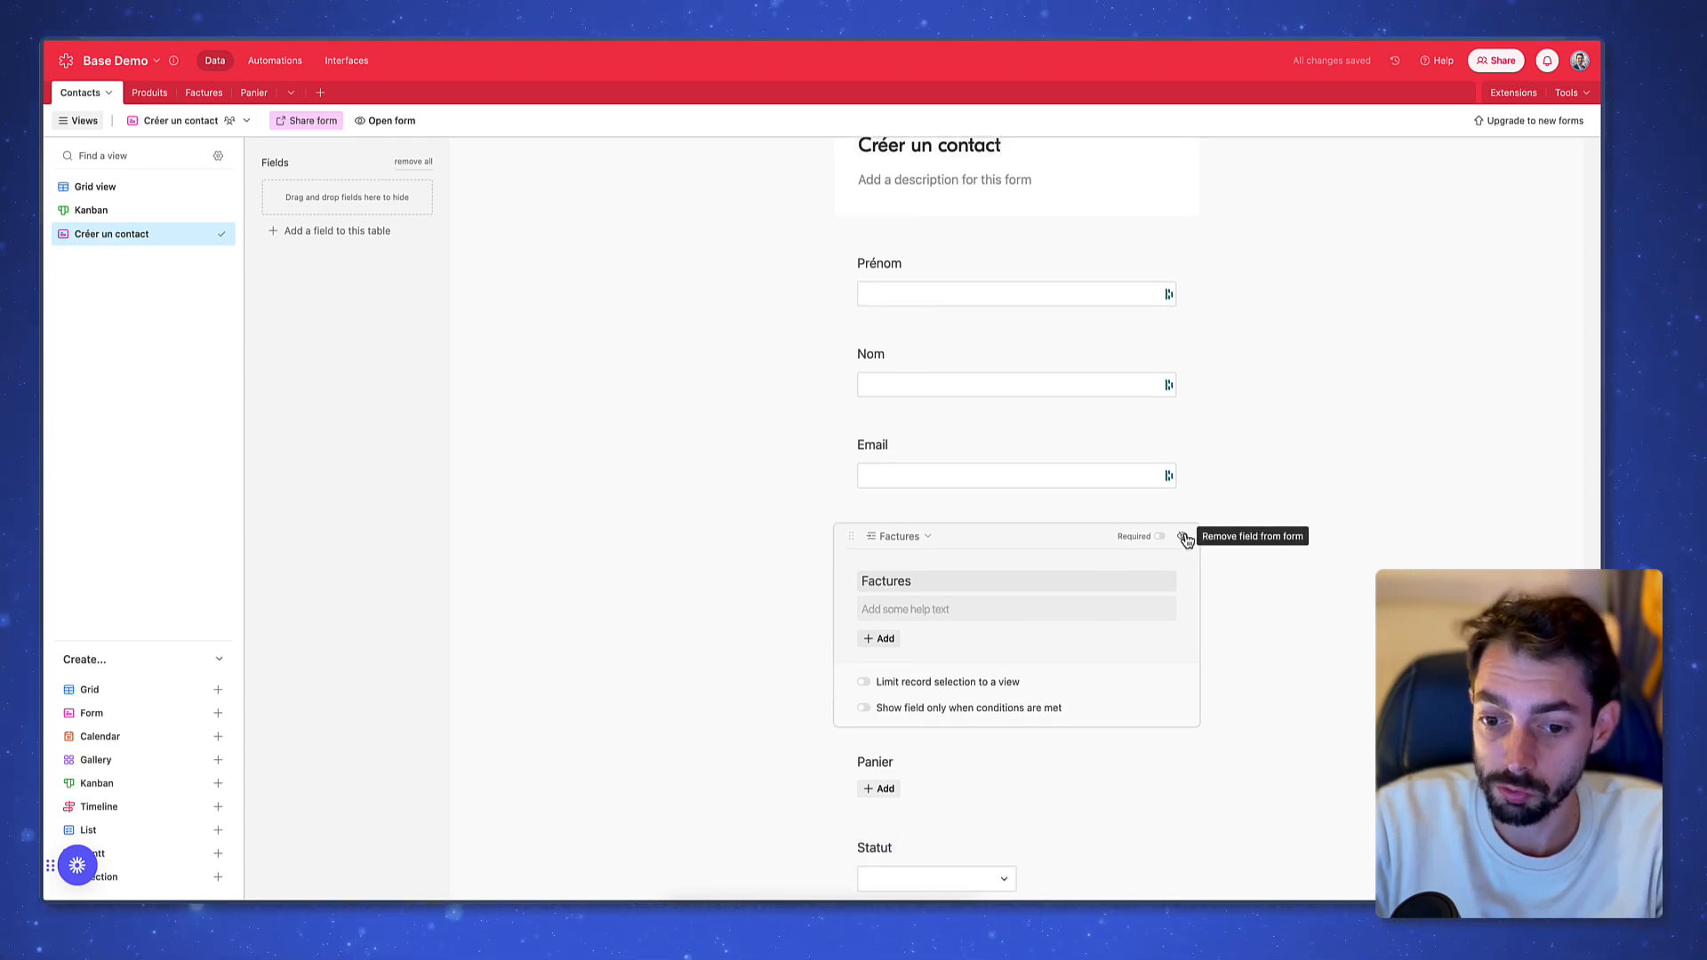
# Hide Factures and Panier, and make Prénom, Nom, Email and Statut required
pyautogui.click(1186, 538)
pyautogui.click(1186, 536)
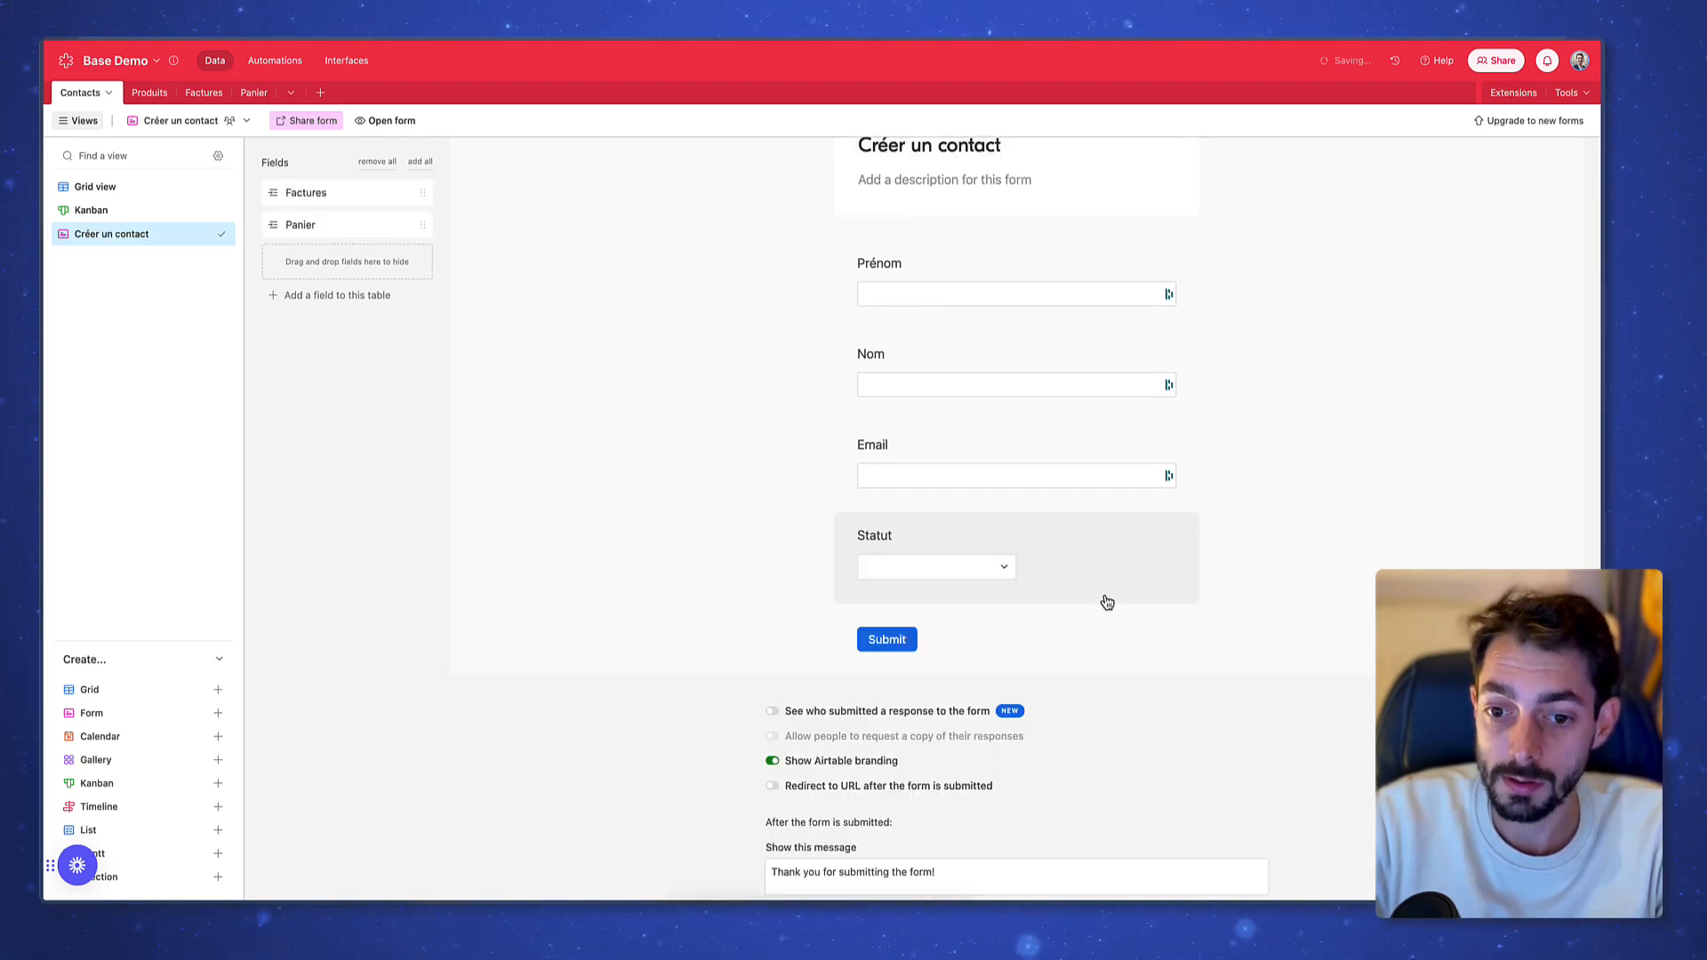
pyautogui.click(1022, 267)
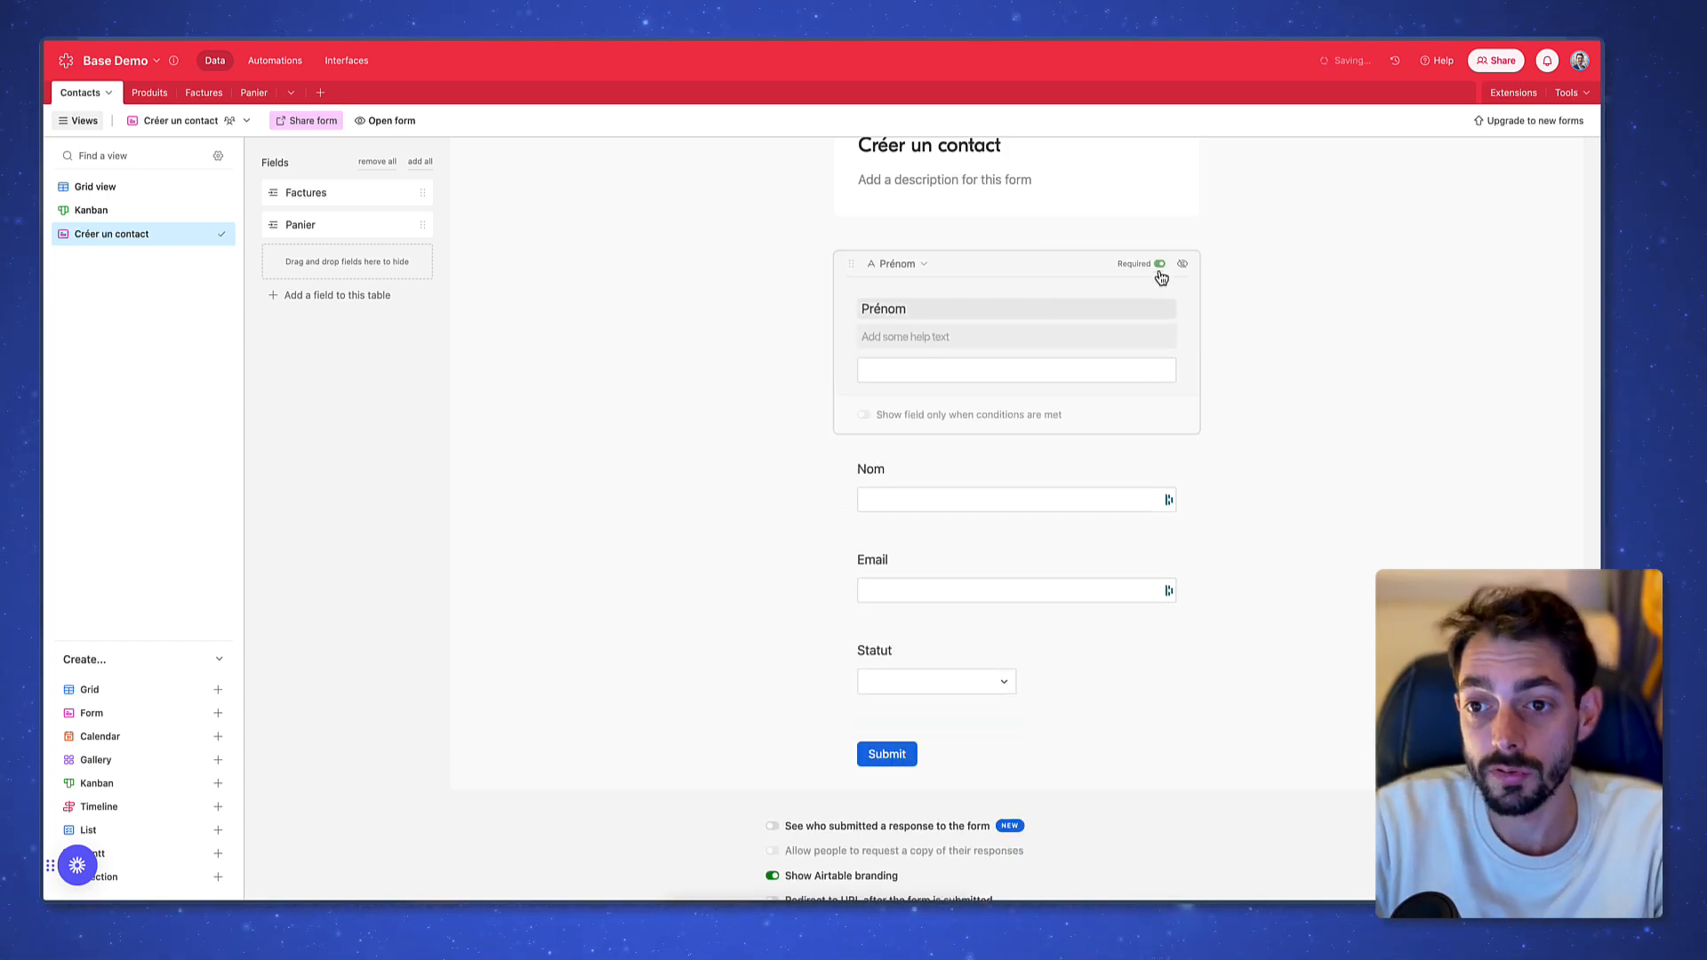
pyautogui.click(1135, 480)
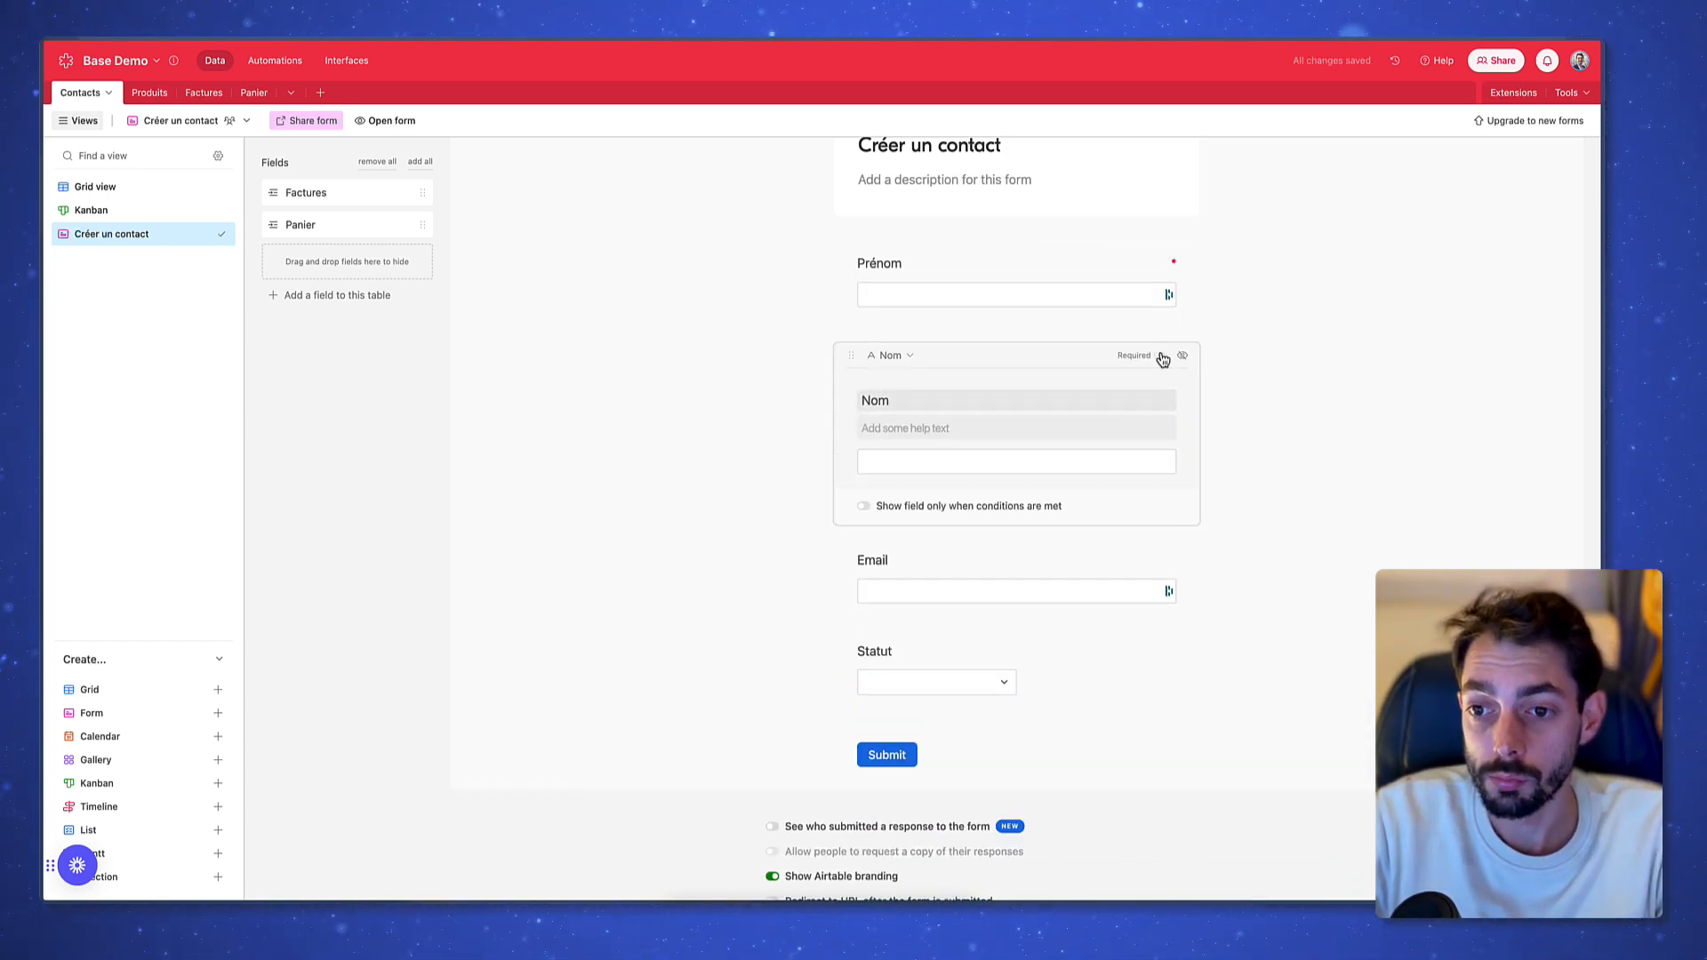
pyautogui.click(1162, 356)
pyautogui.click(1130, 555)
pyautogui.click(1158, 449)
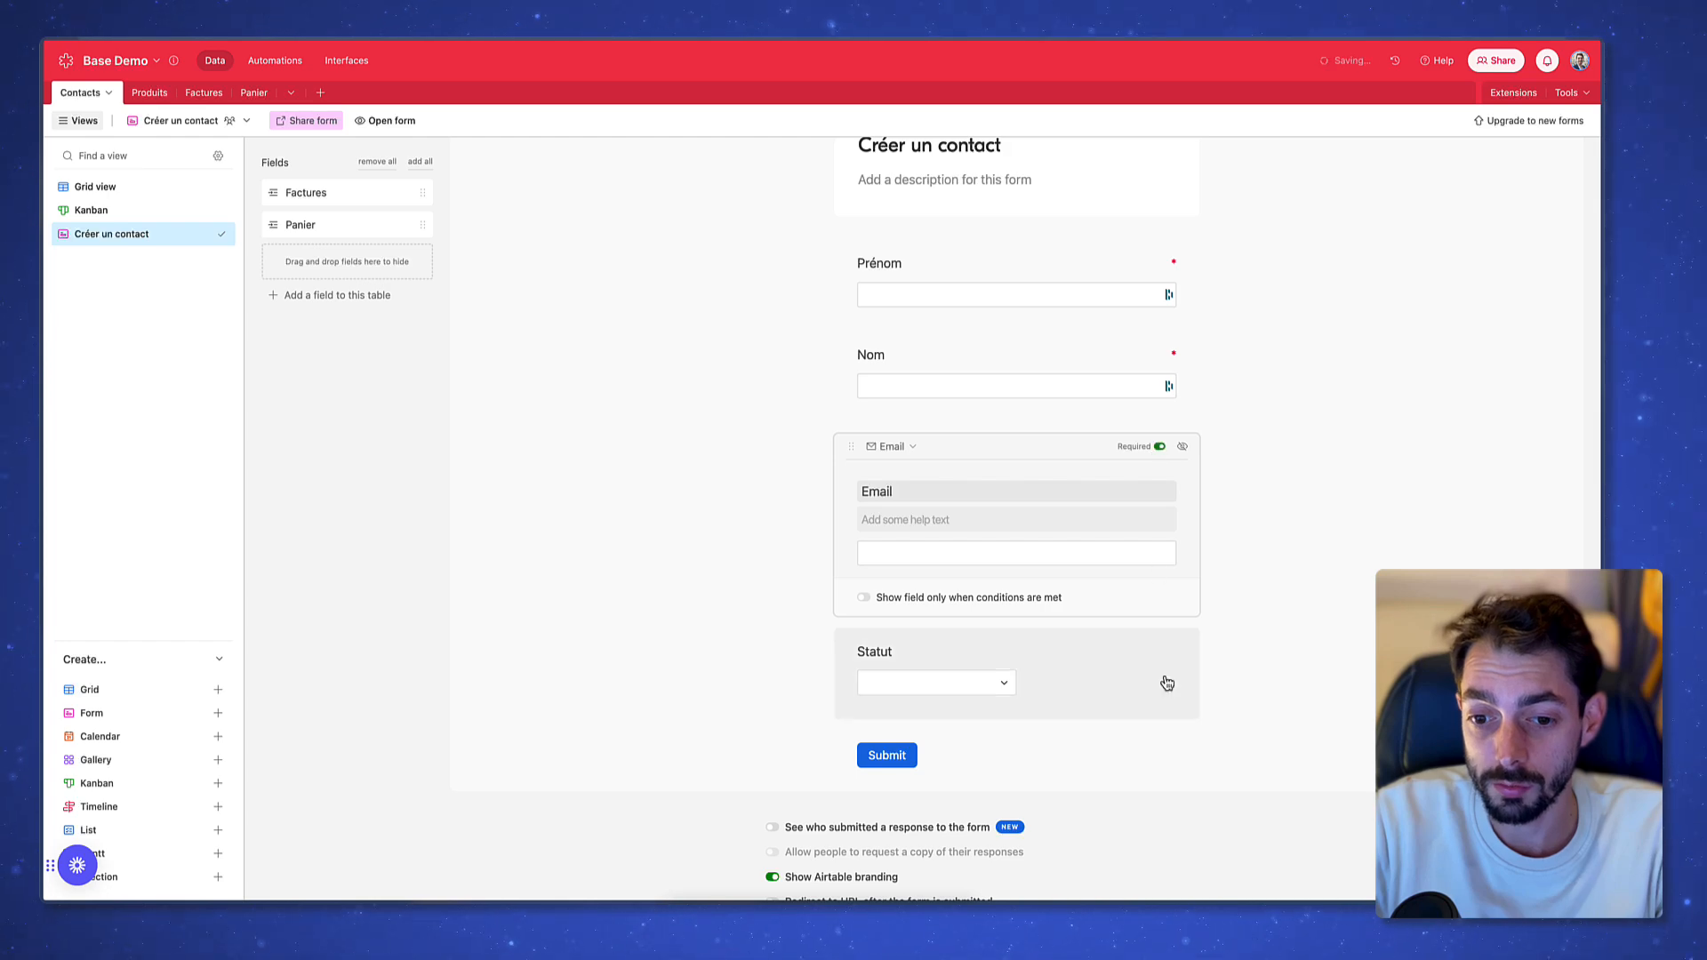
pyautogui.click(1137, 651)
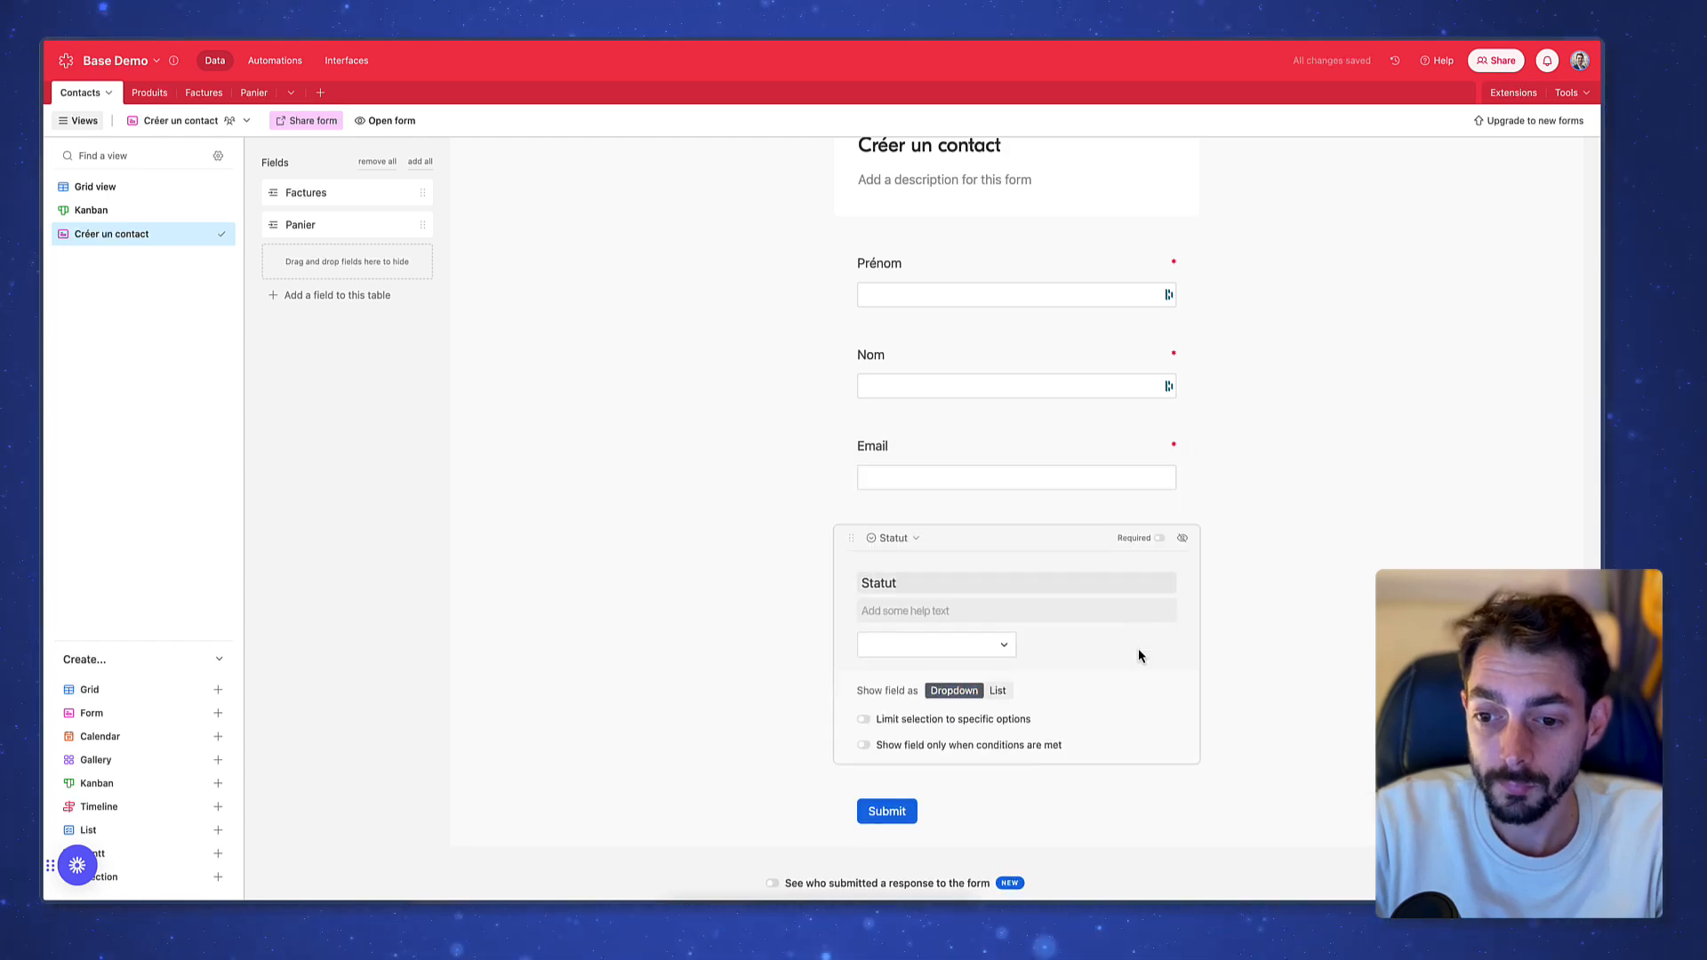
pyautogui.click(1160, 522)
# Show the Statut question's Prospect and Client choices as a list
pyautogui.scroll(-3, 1281, 525)
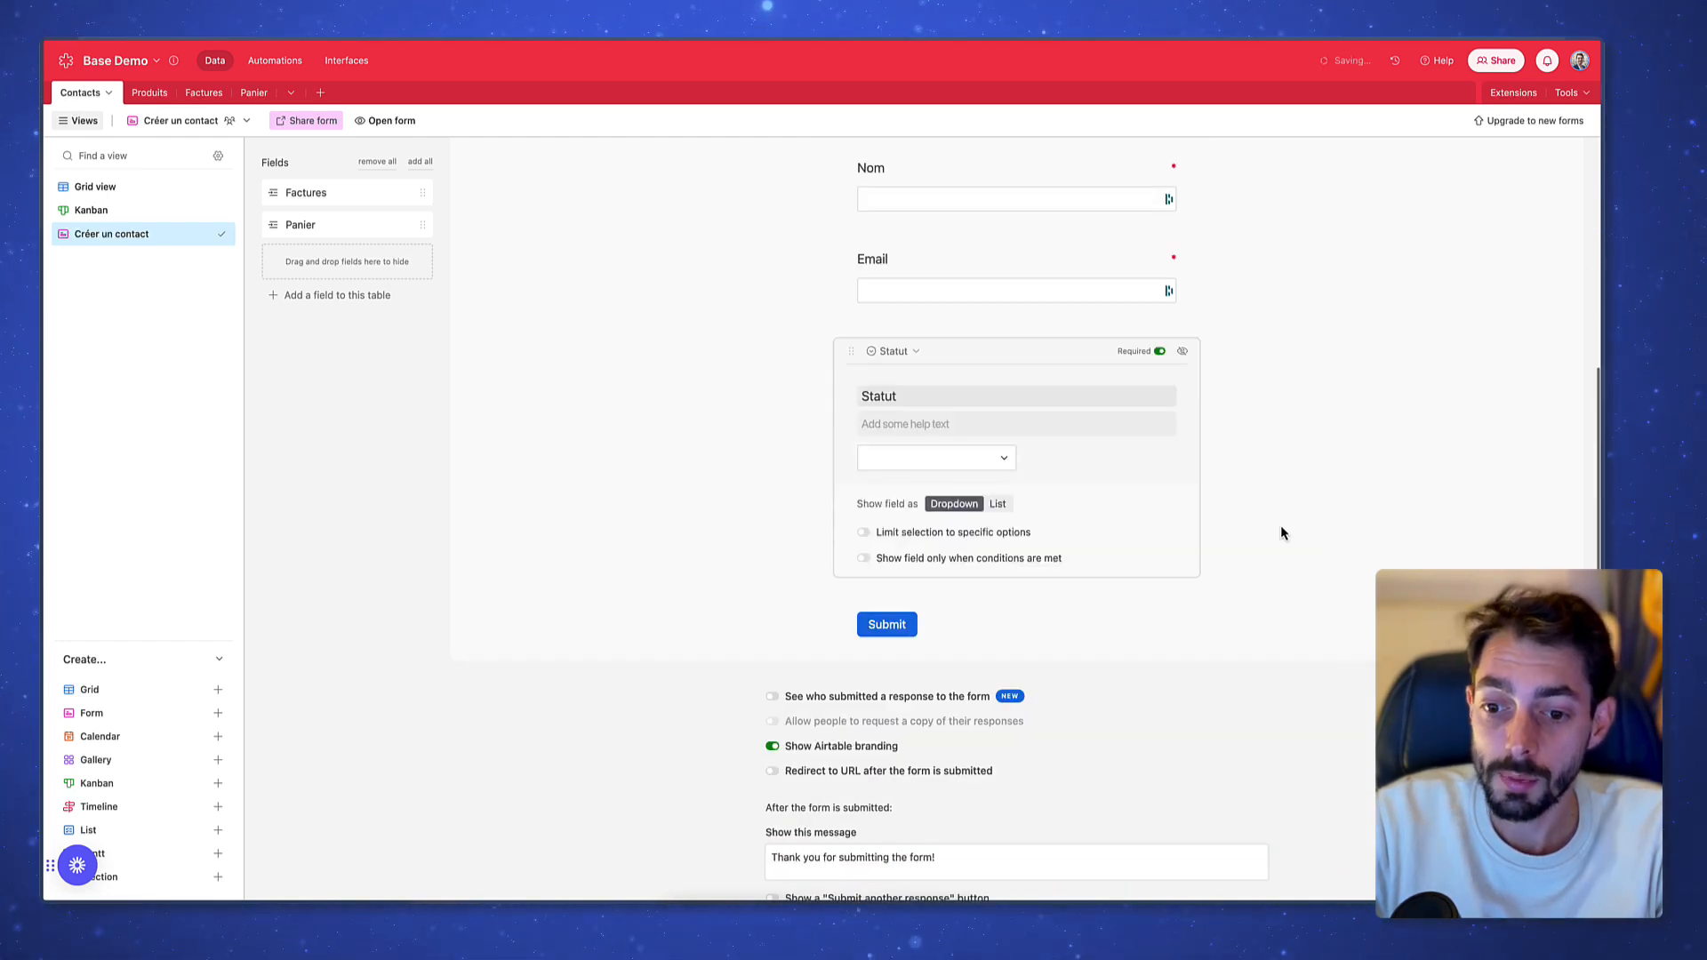
pyautogui.click(1000, 505)
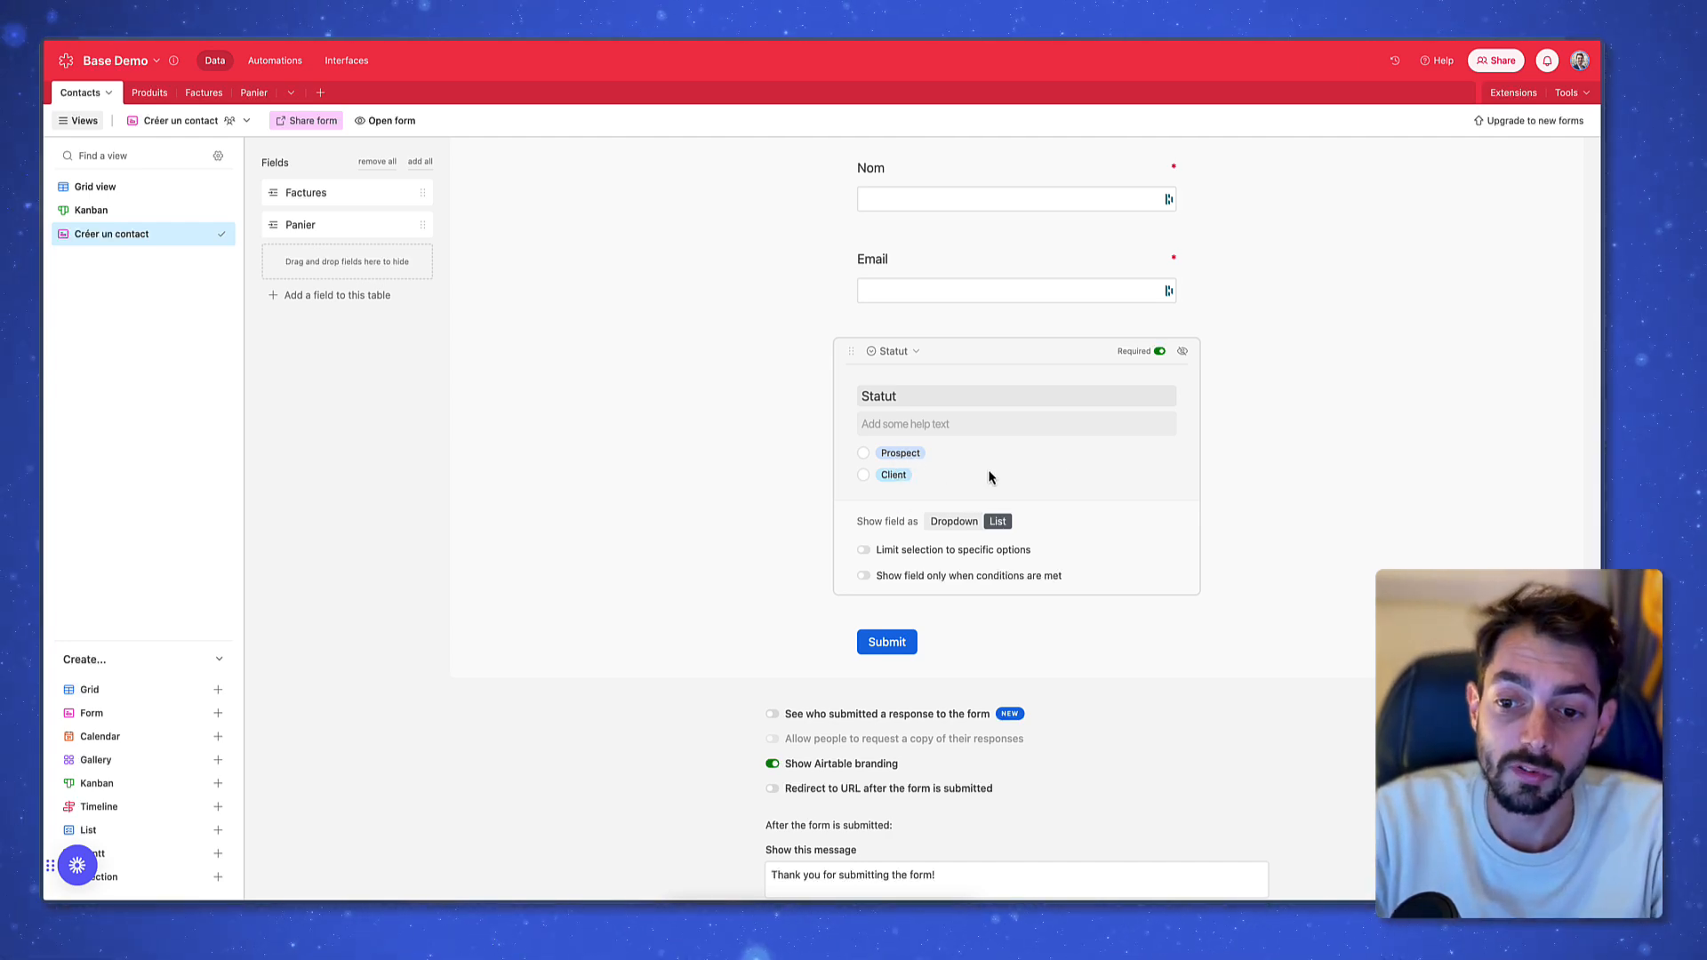
pyautogui.click(1227, 444)
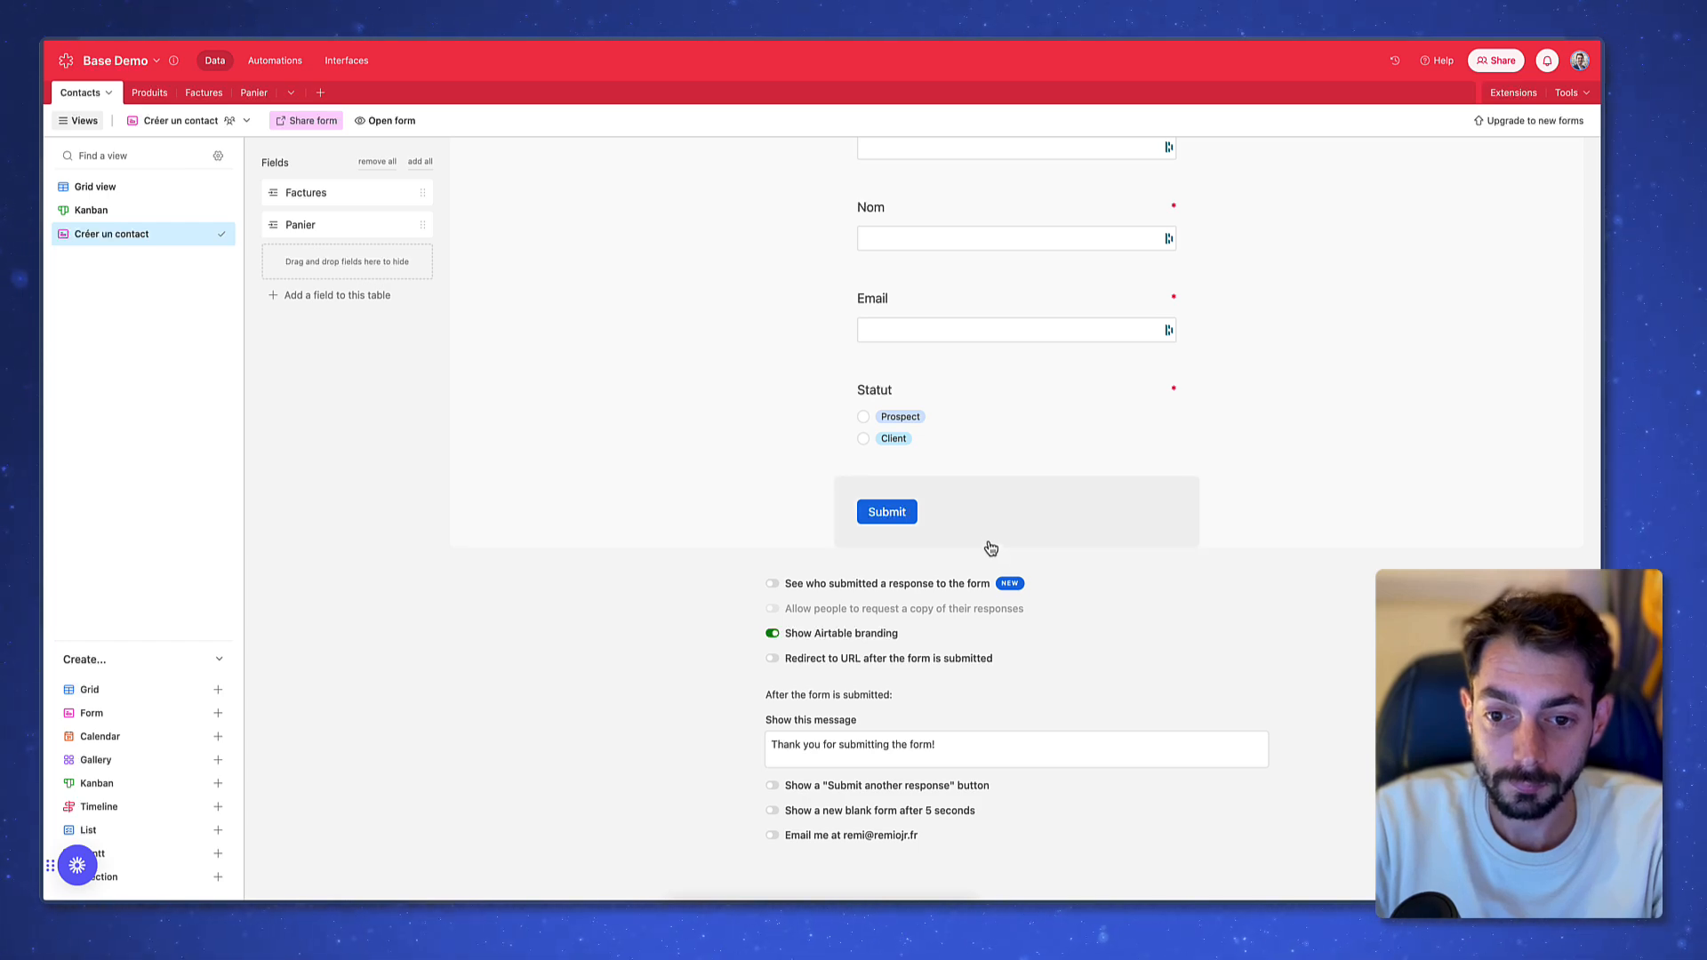
# Change the submit label to 'Créer contact' and the thank-you text to 'Merci, le contact a été créé !'
pyautogui.click(968, 521)
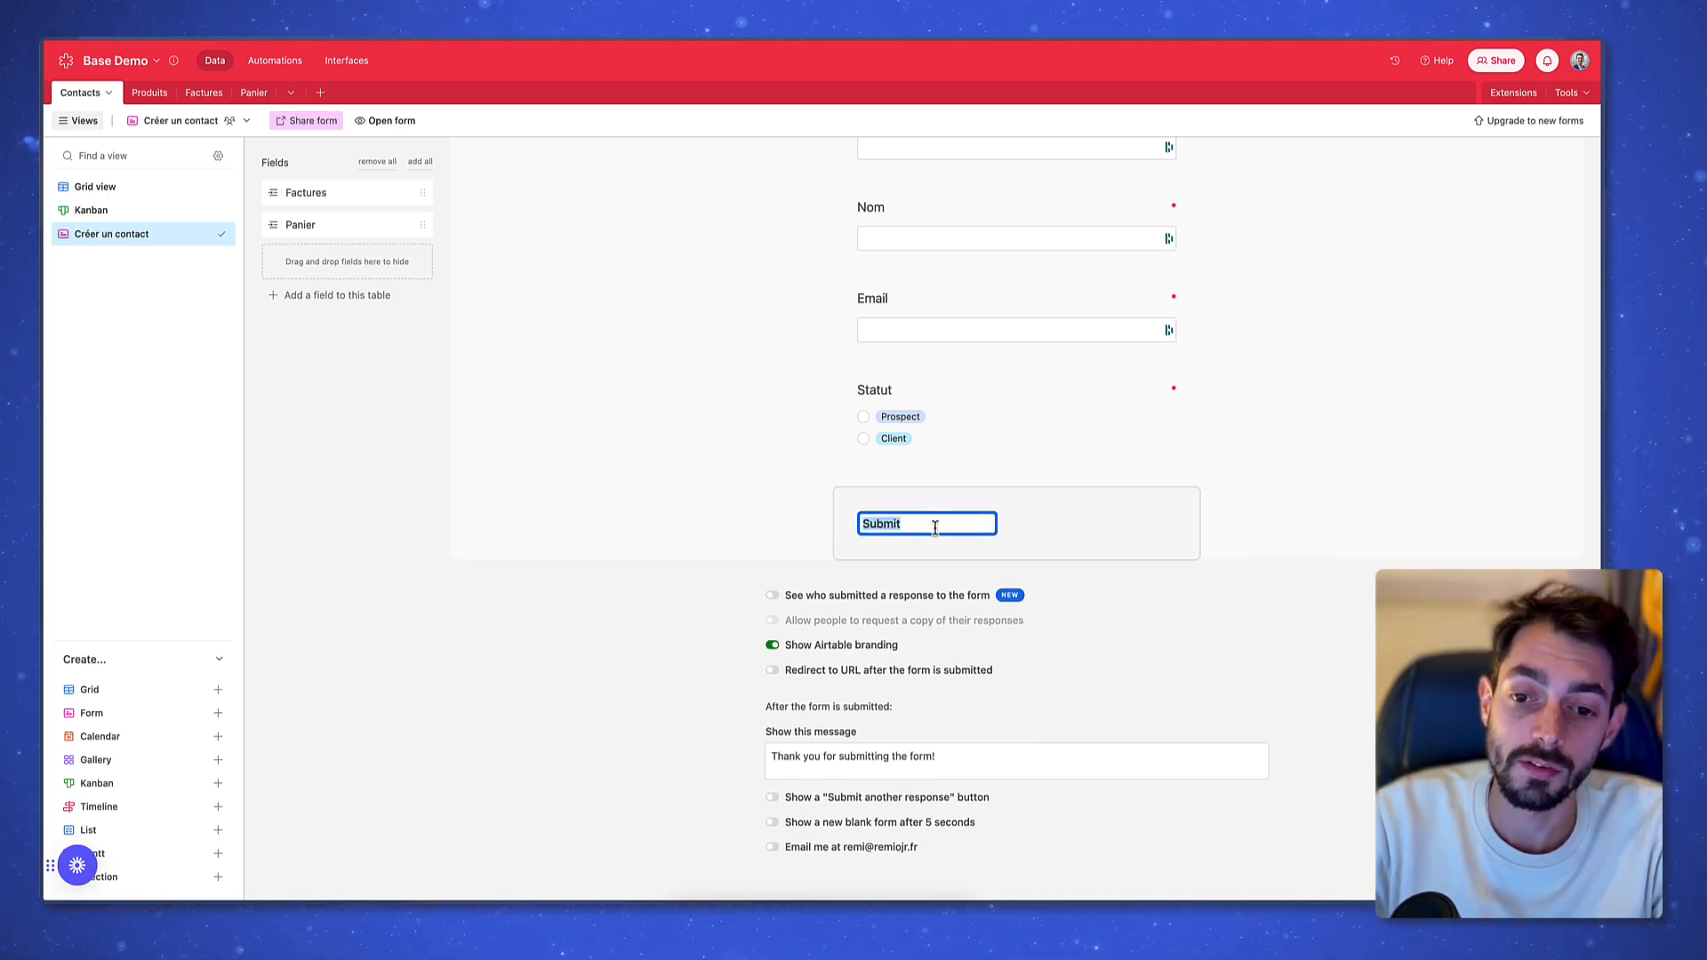
pyautogui.write('Créer contact')
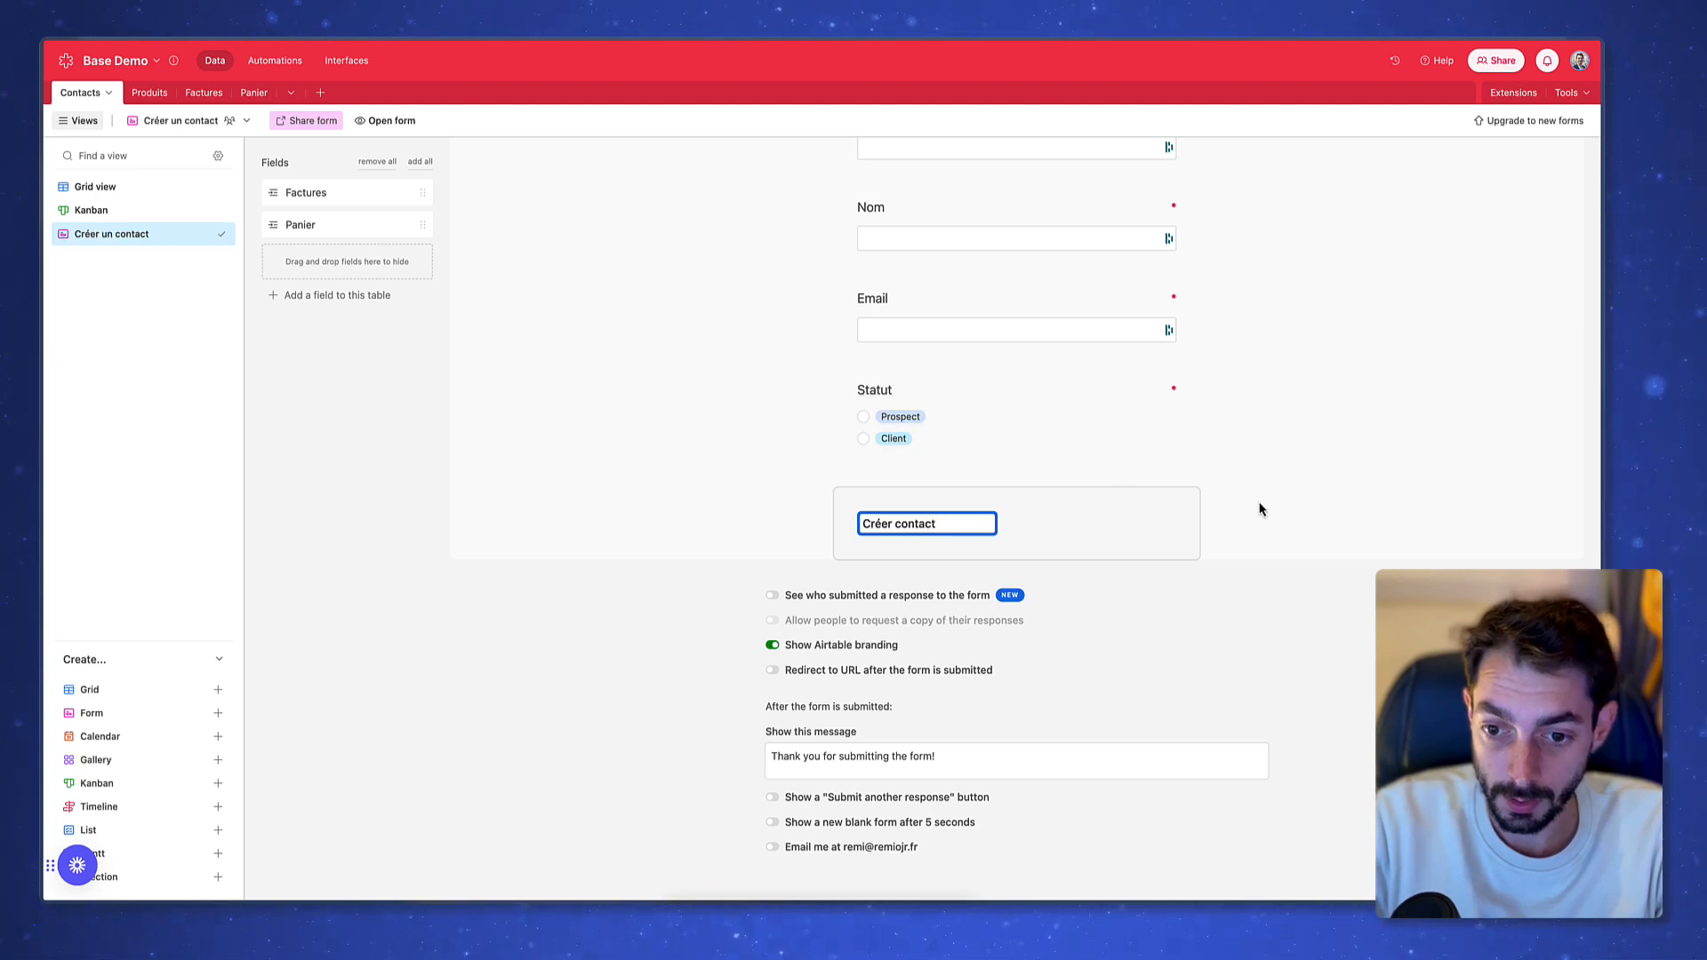
pyautogui.scroll(-1, 996, 702)
pyautogui.hotkey('ctrl', 'a')
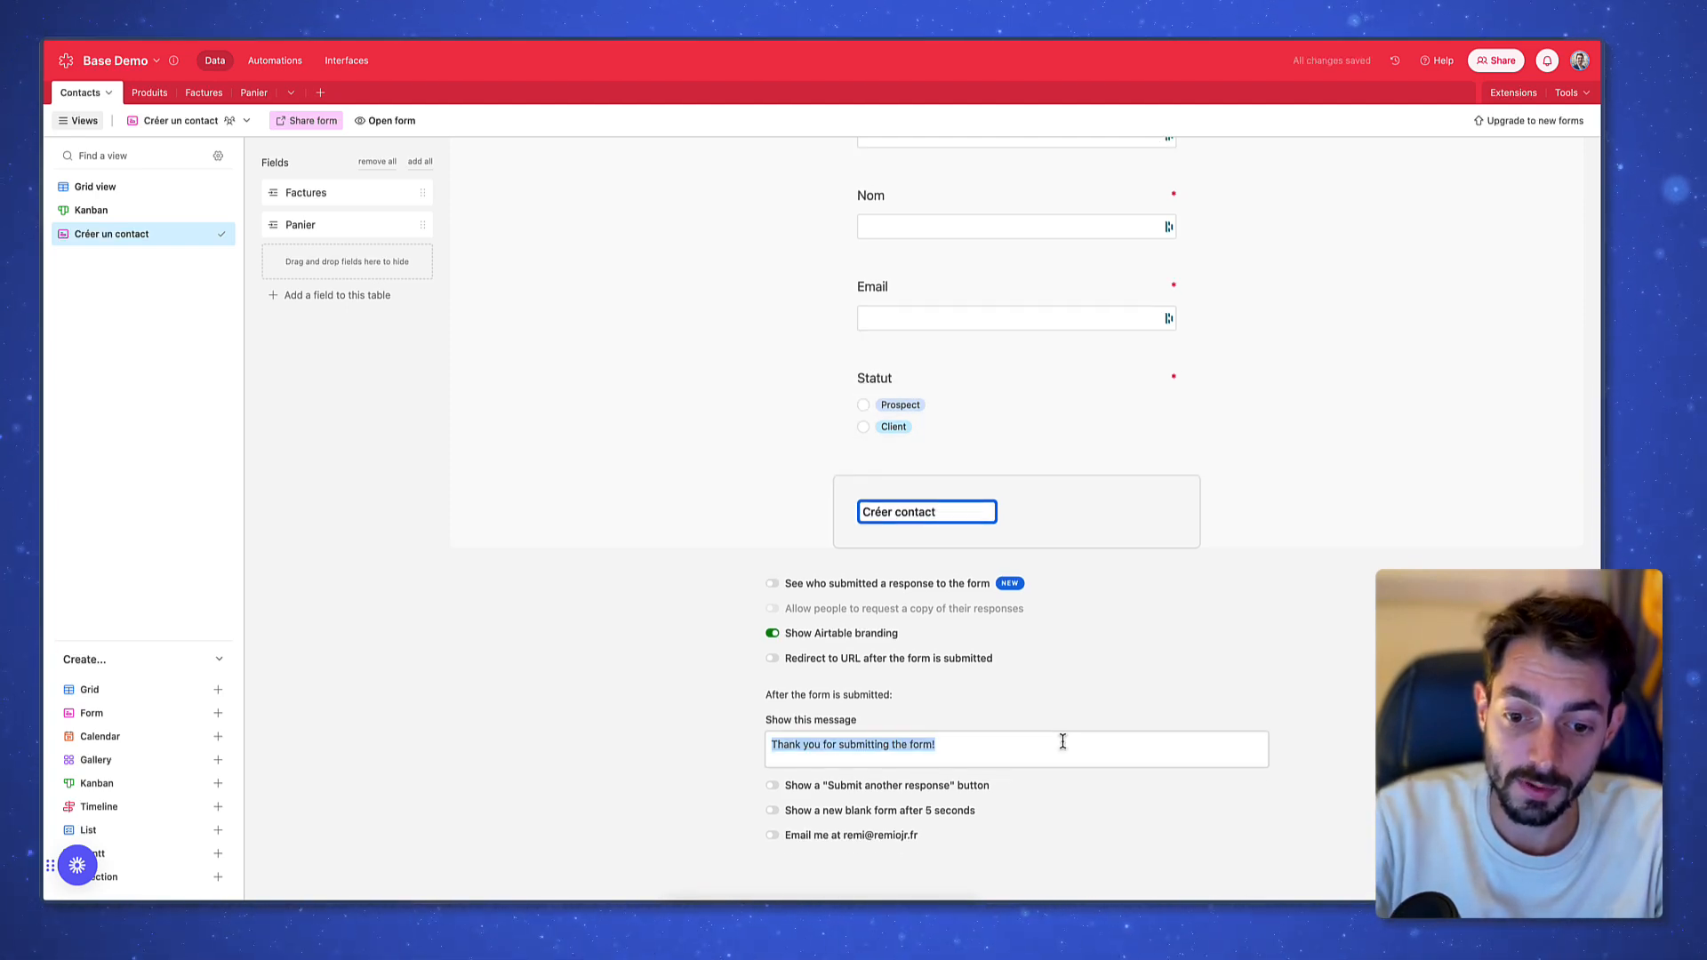
pyautogui.write('Merci, le contact a été c')
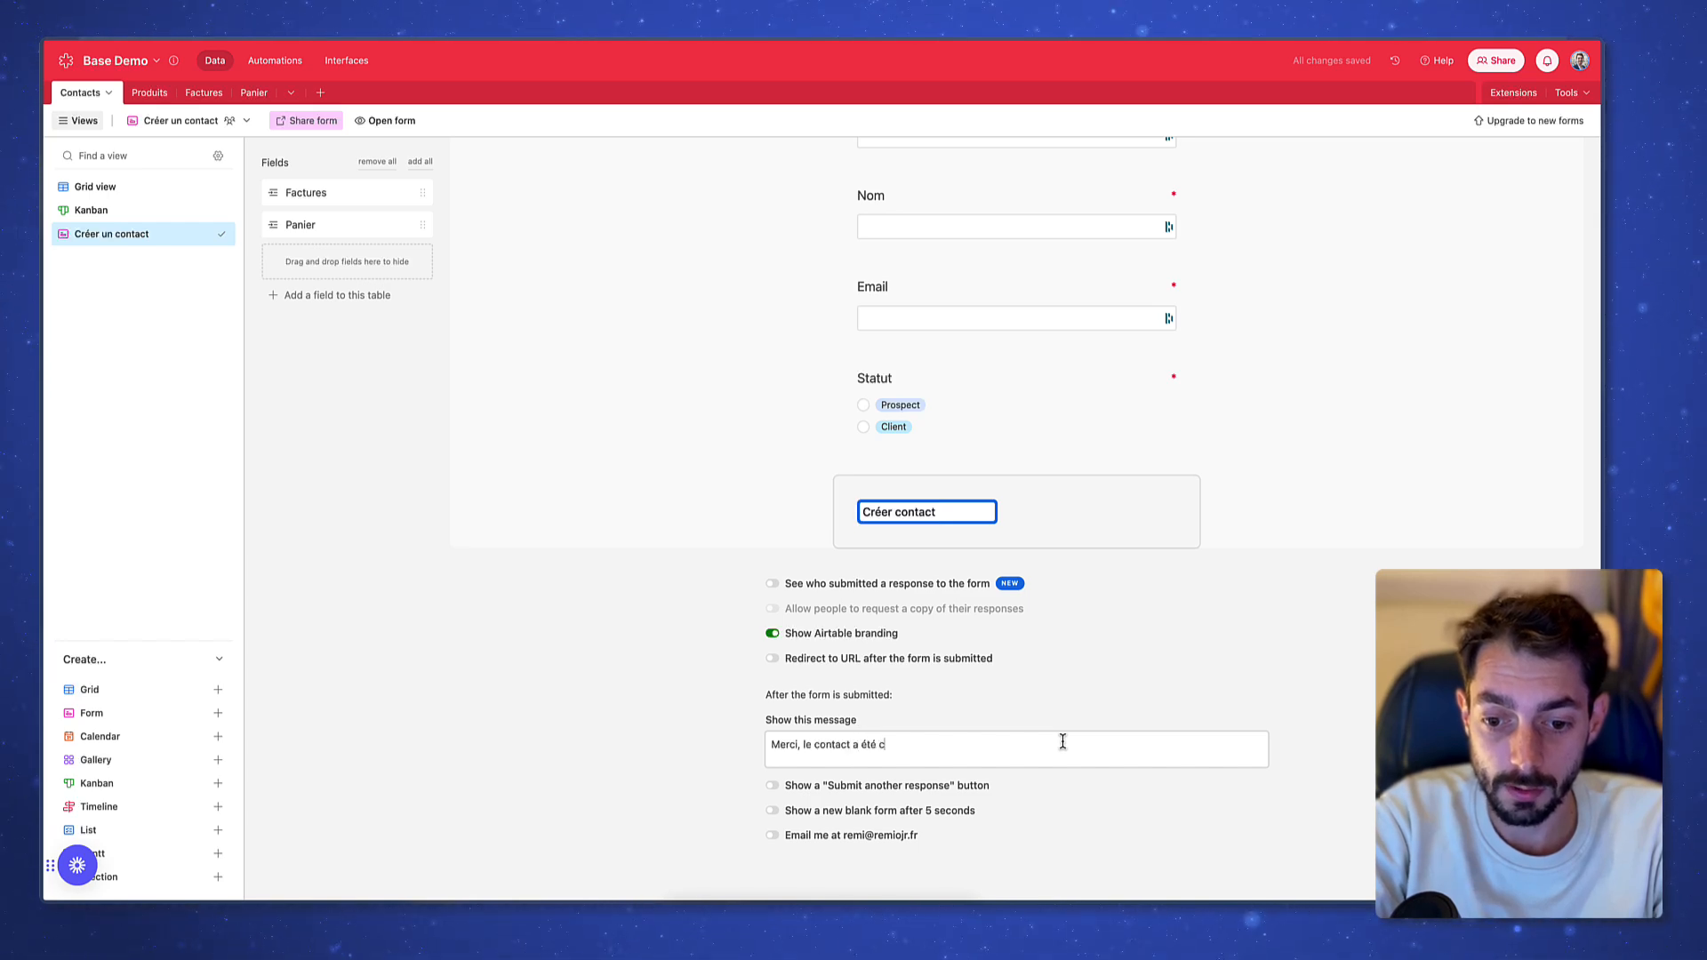
pyautogui.write('réé !')
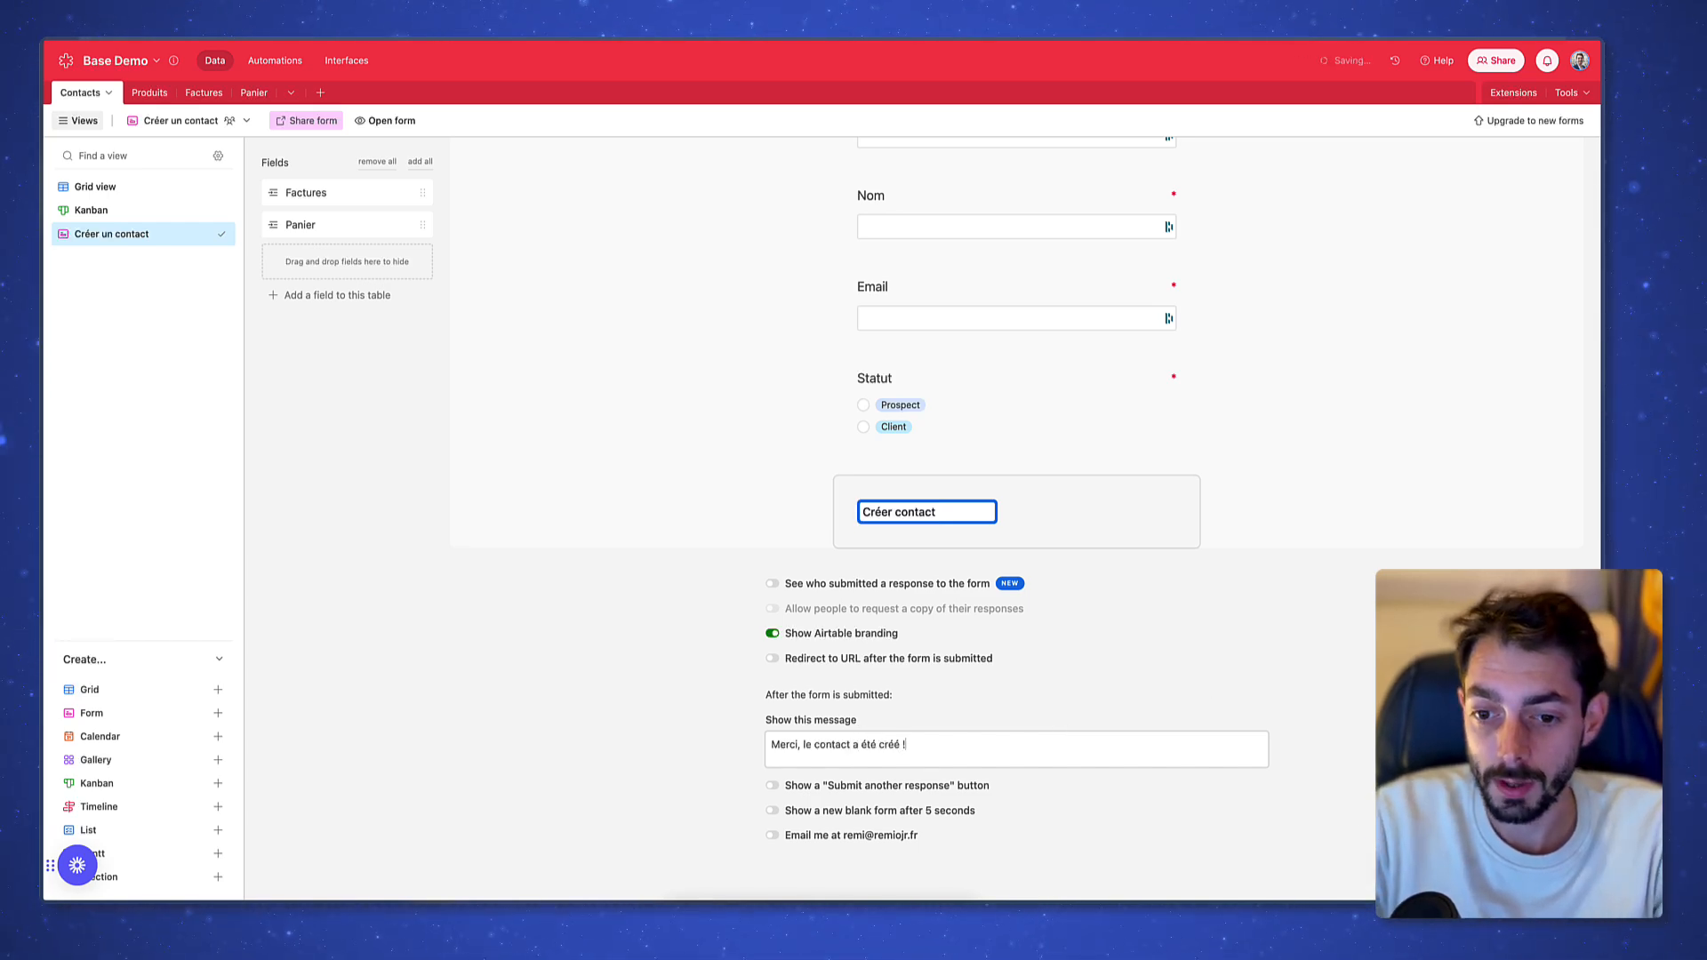
pyautogui.scroll(8, 766, 596)
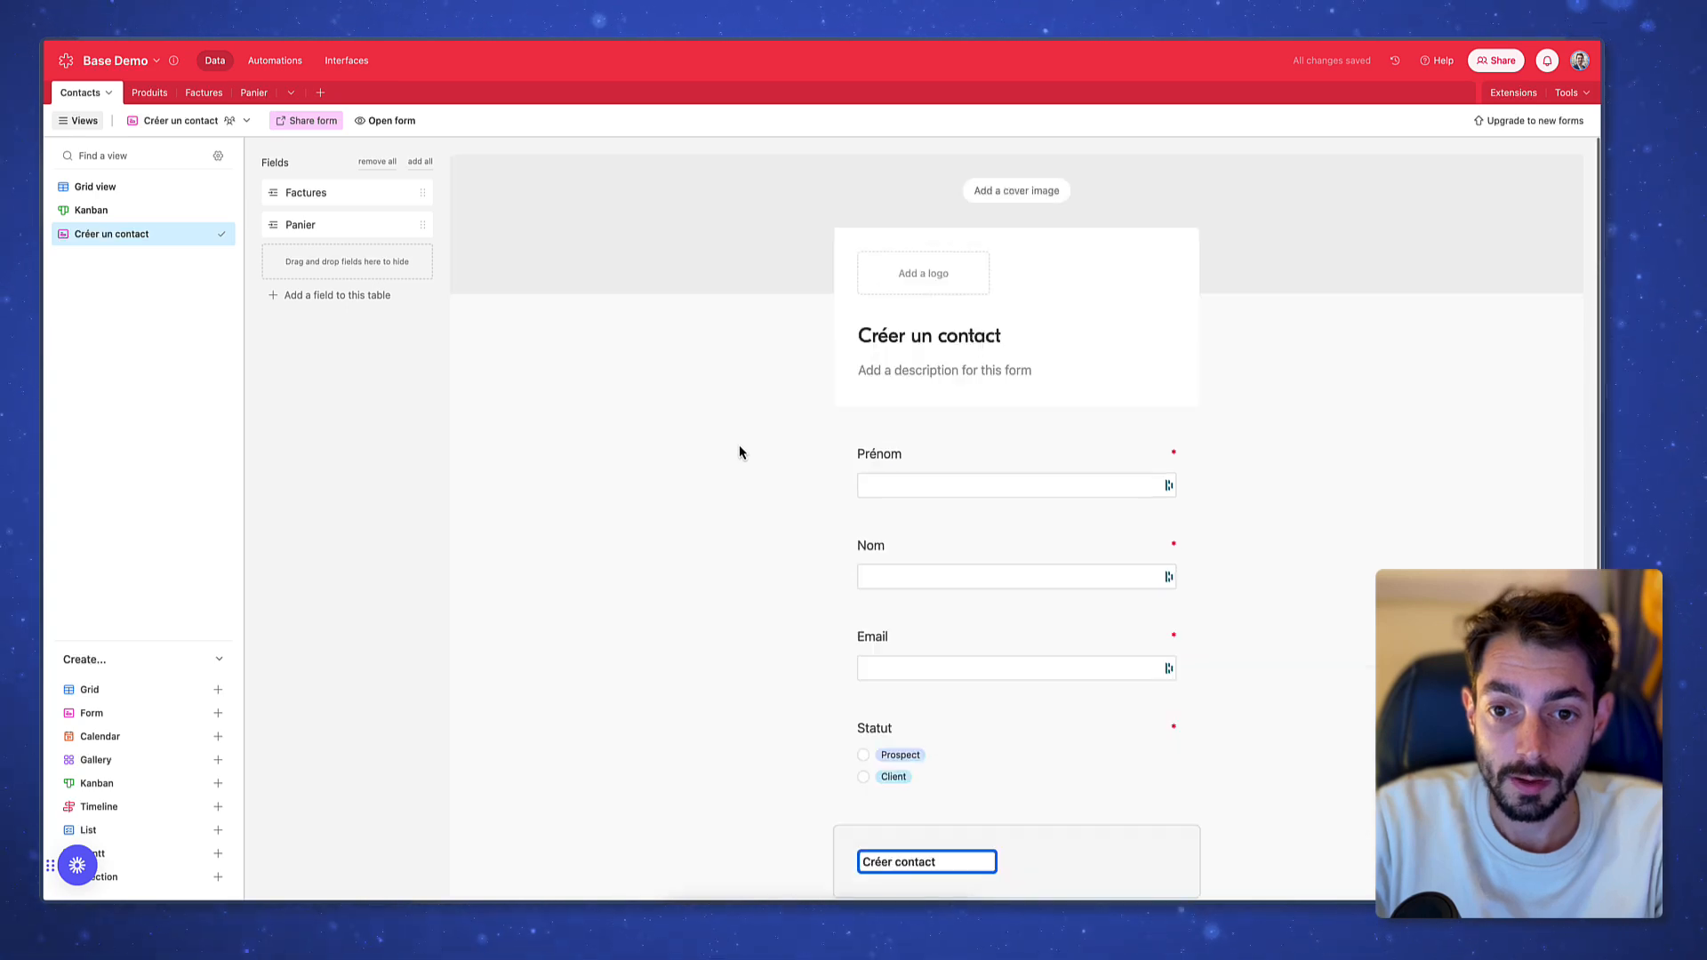
# Submit a test contact through the form, entering first name, last name, email and status Prospect
pyautogui.click(392, 121)
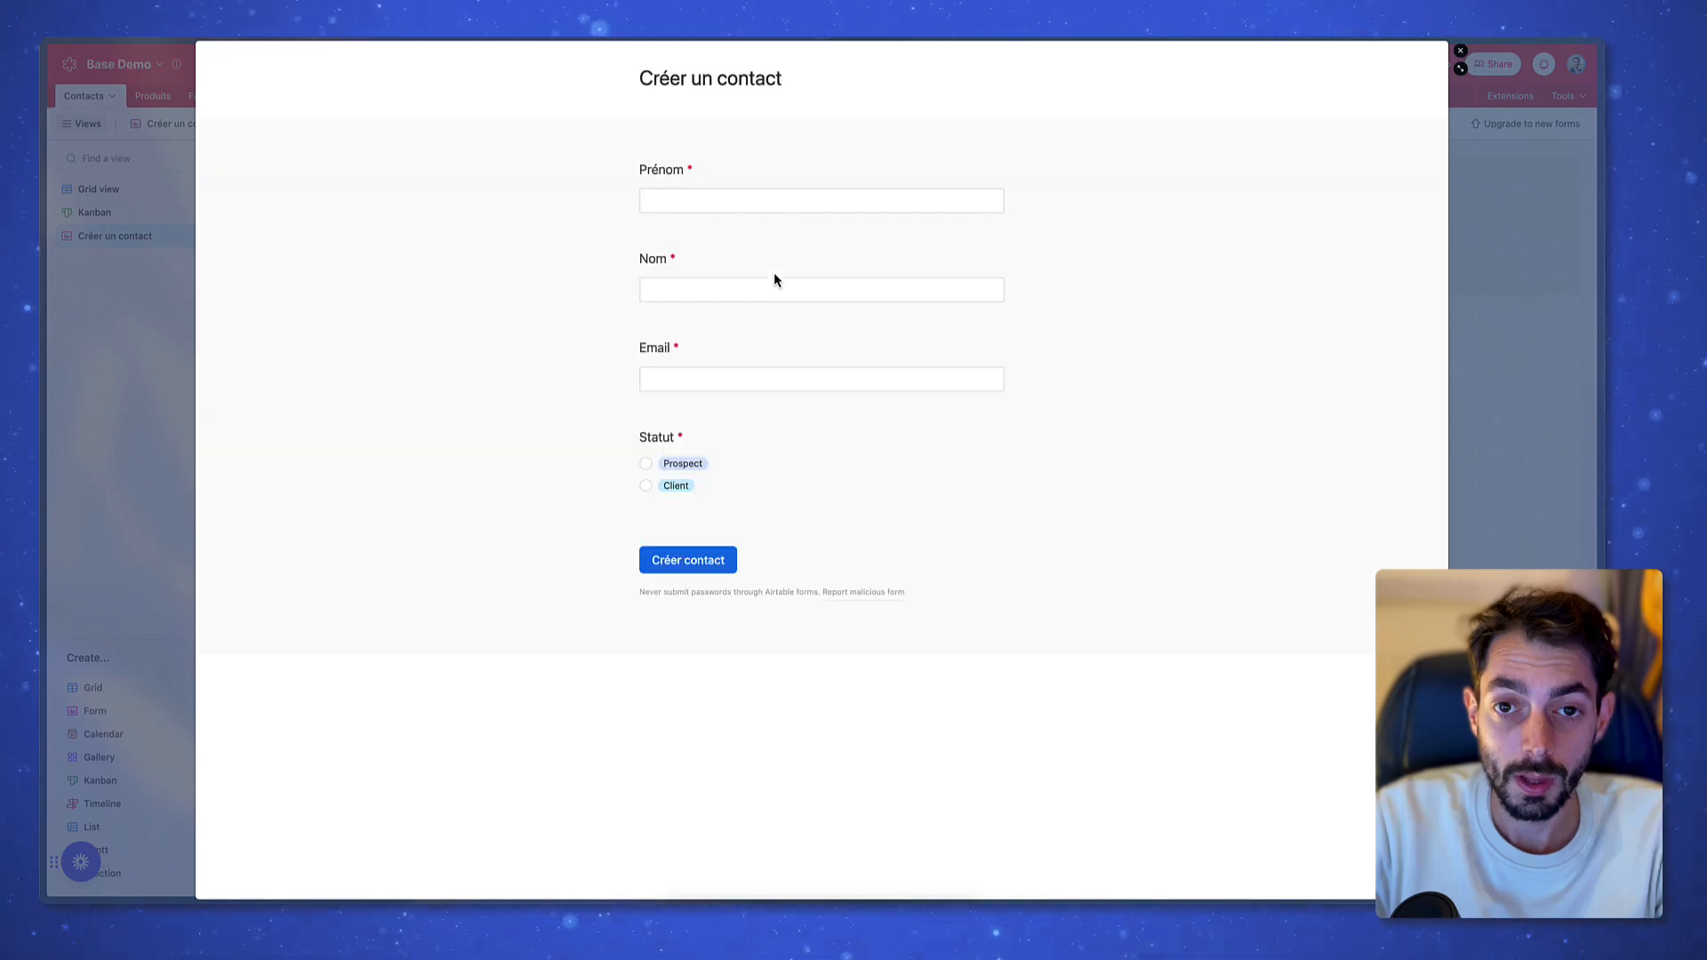
pyautogui.click(843, 194)
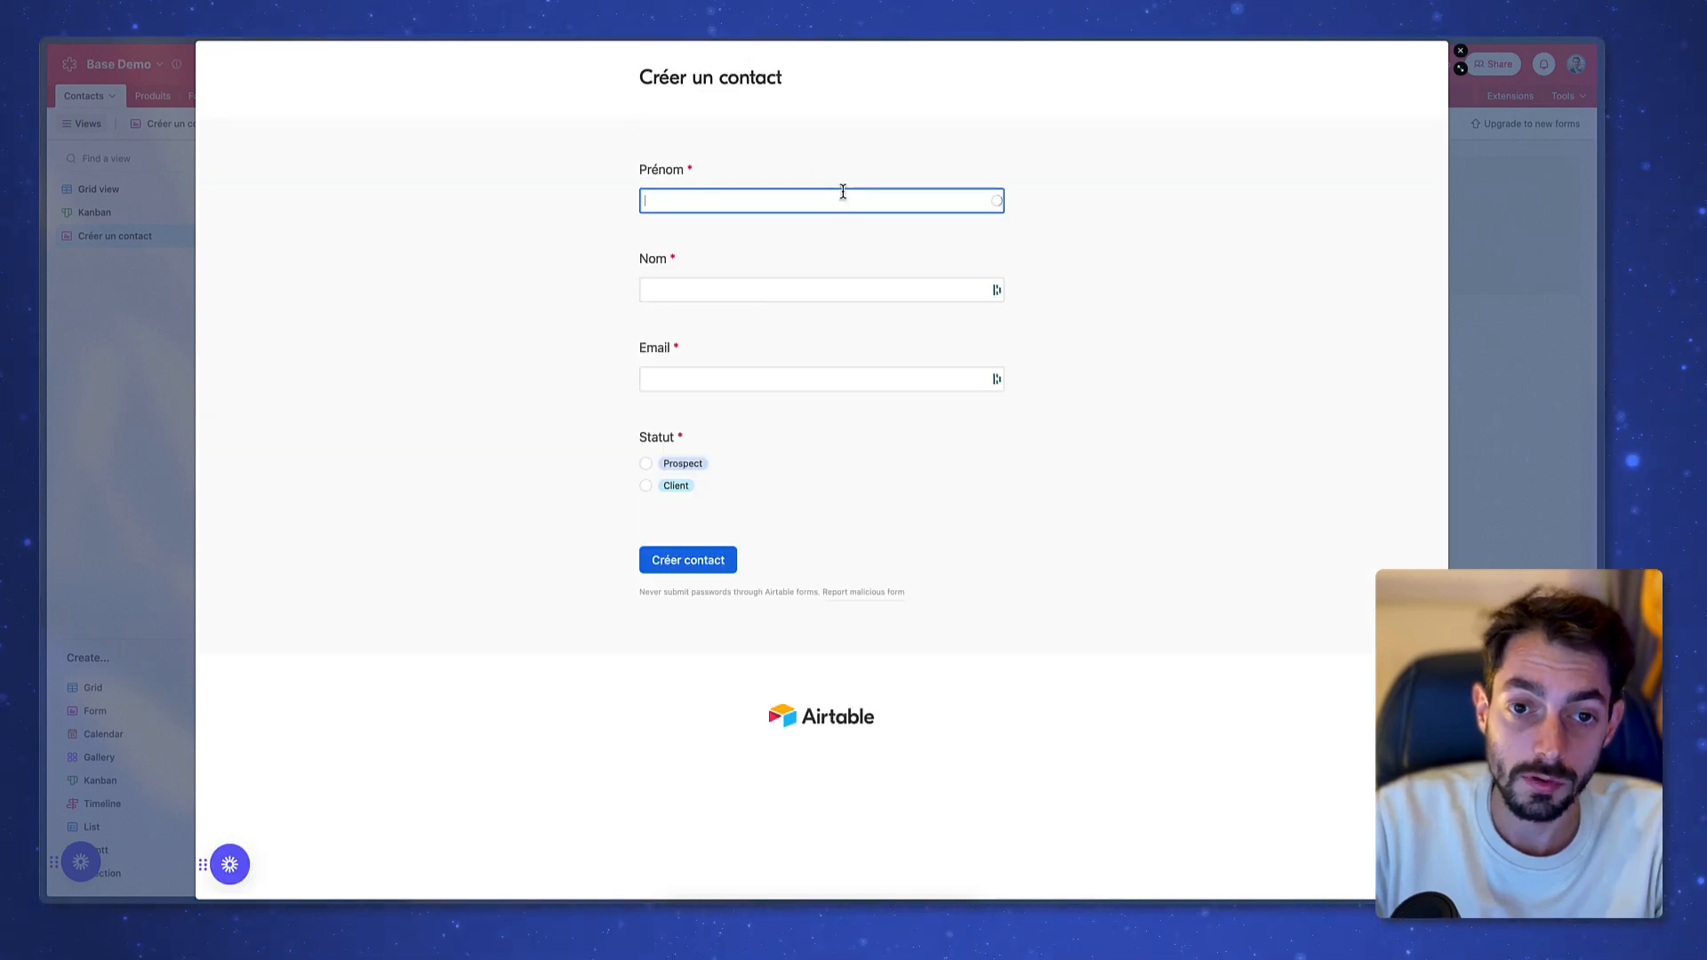
pyautogui.write('Remi')
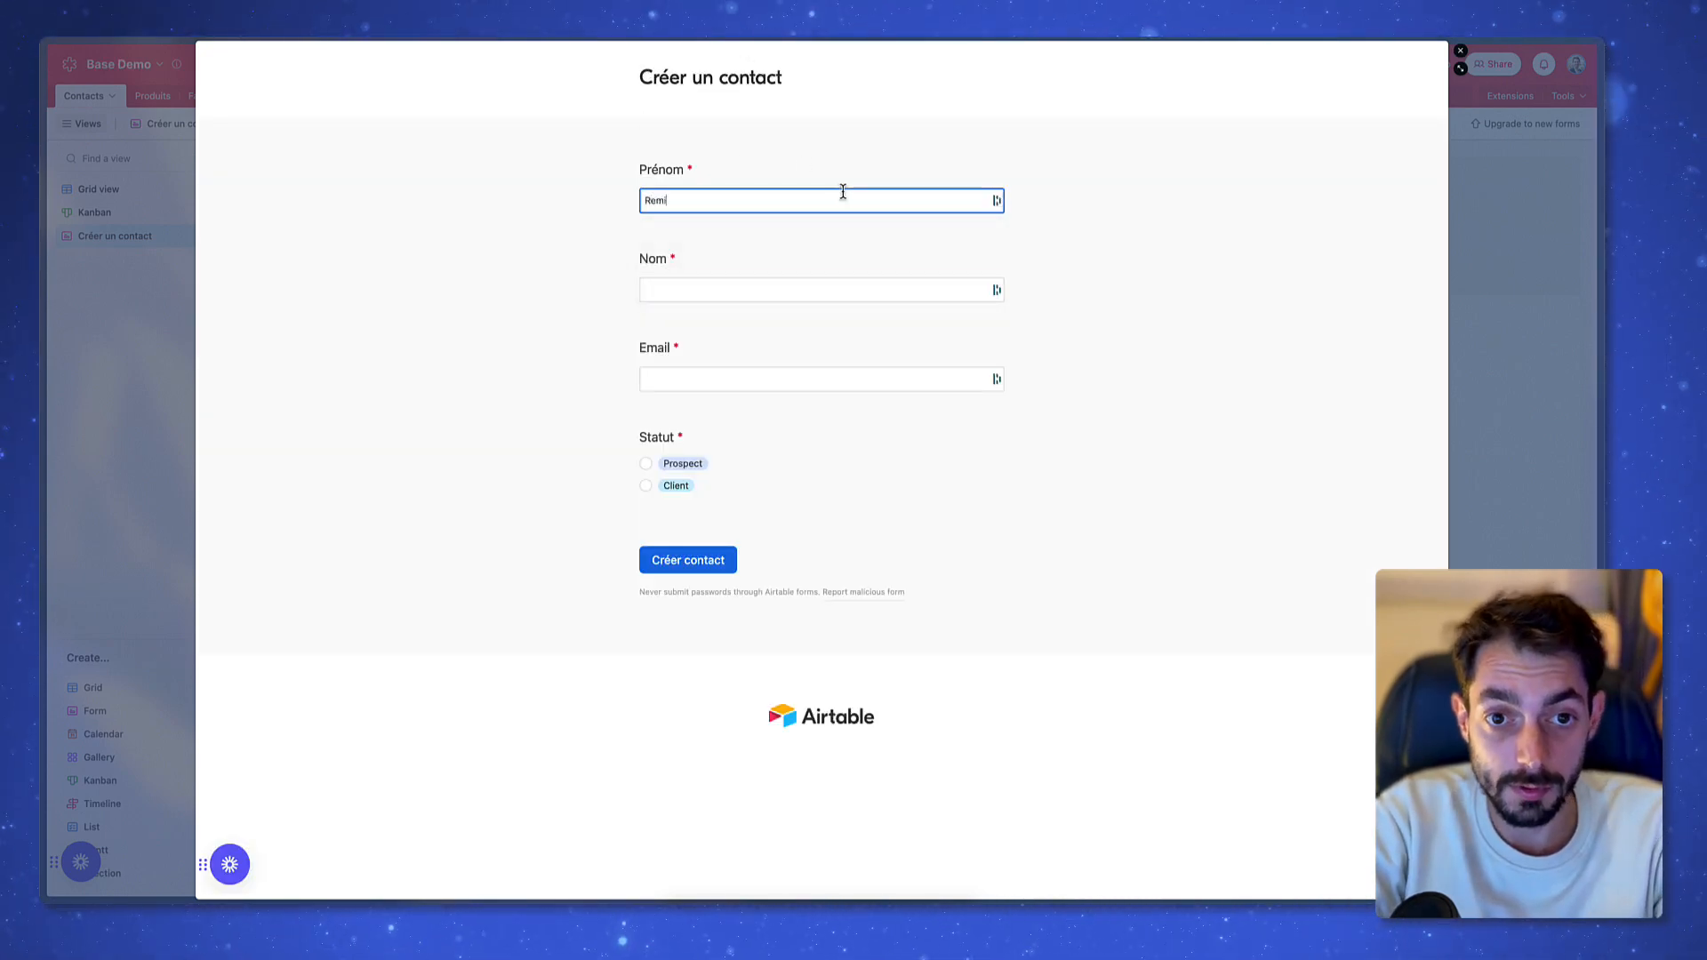
pyautogui.press('Tab')
pyautogui.write('Test')
pyautogui.press('Tab')
pyautogui.write('test@remi.com')
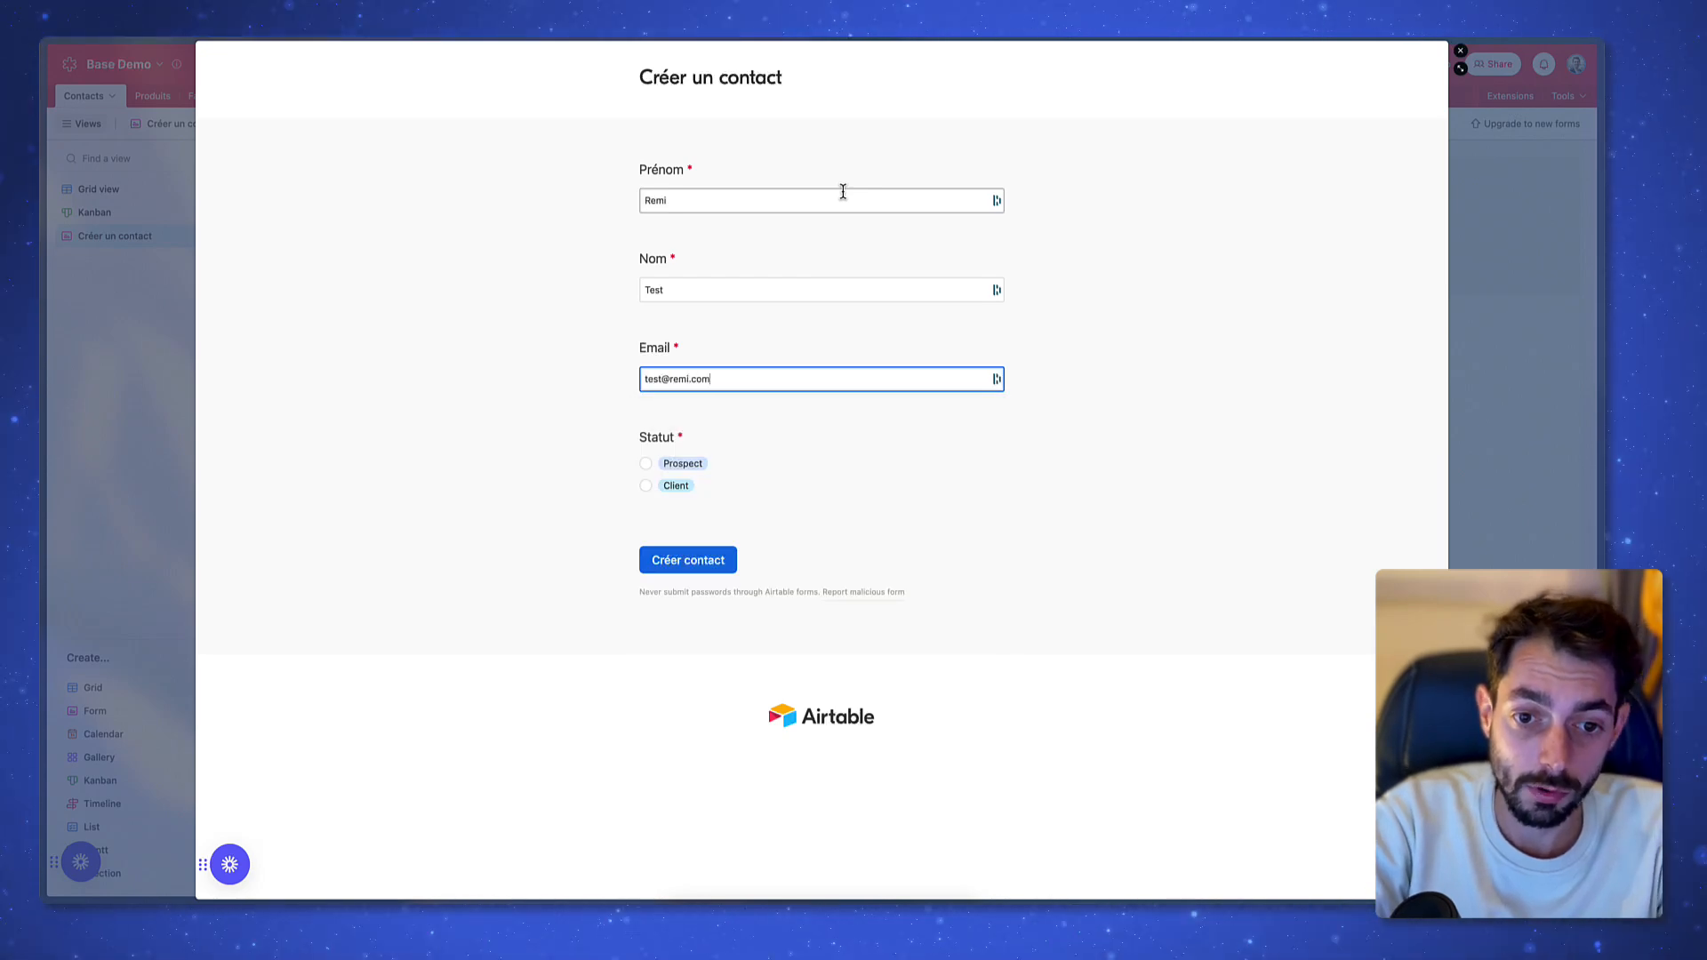
pyautogui.press('Tab')
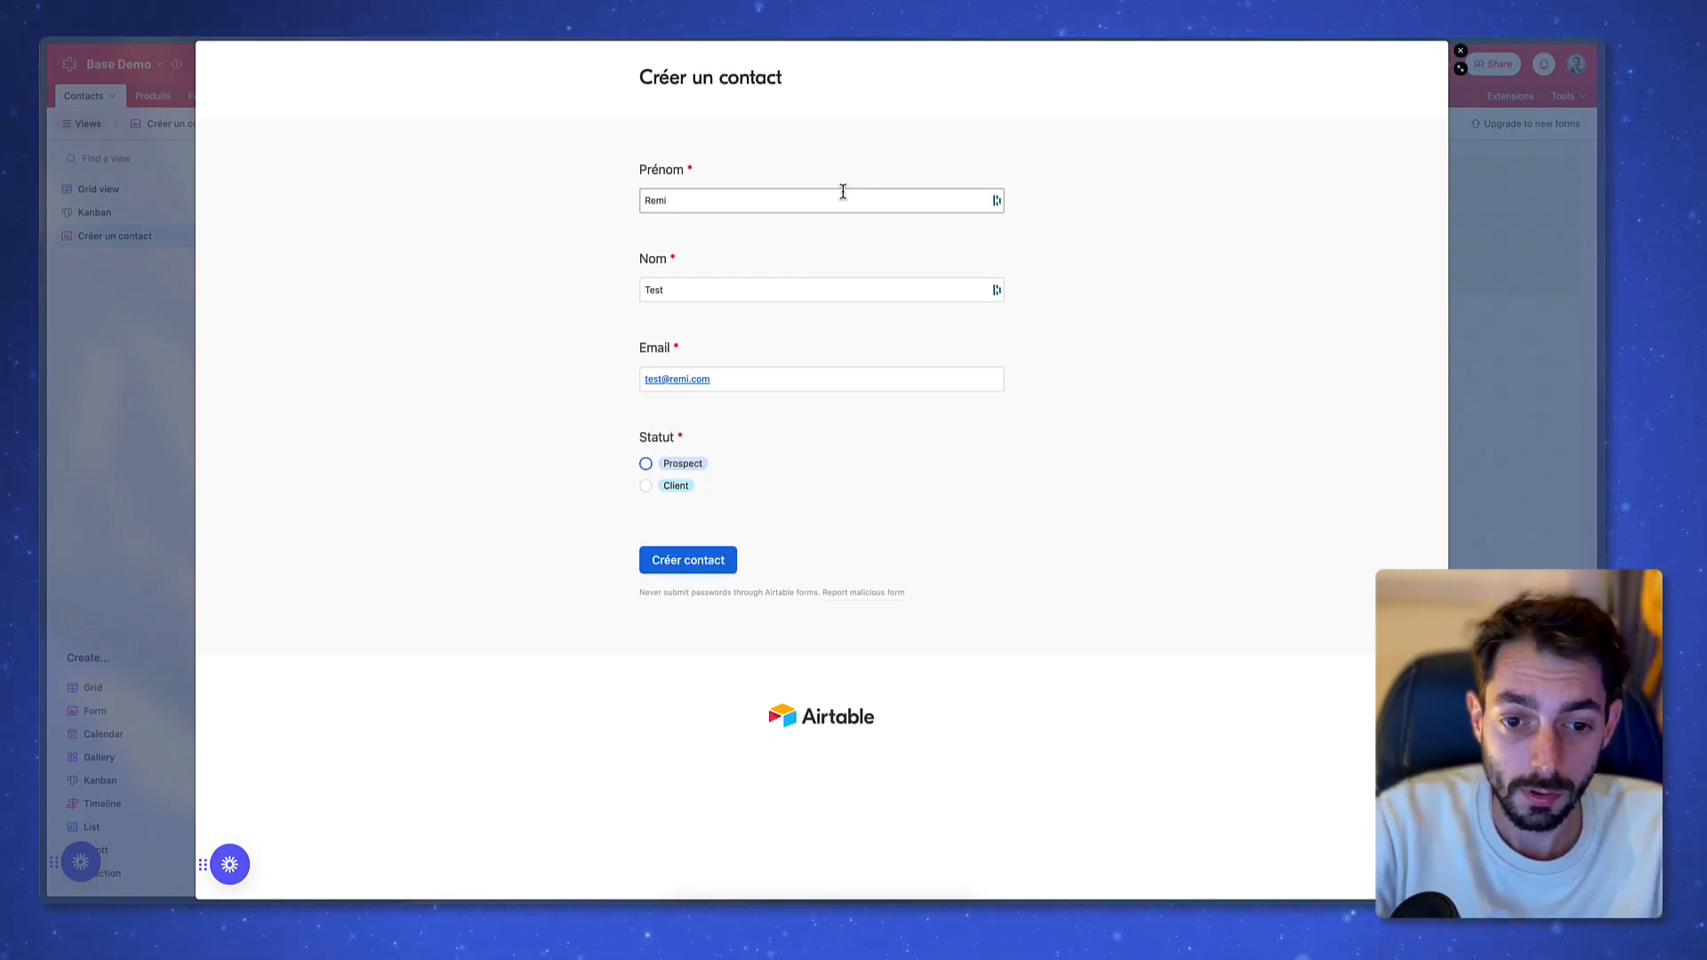
pyautogui.press('space')
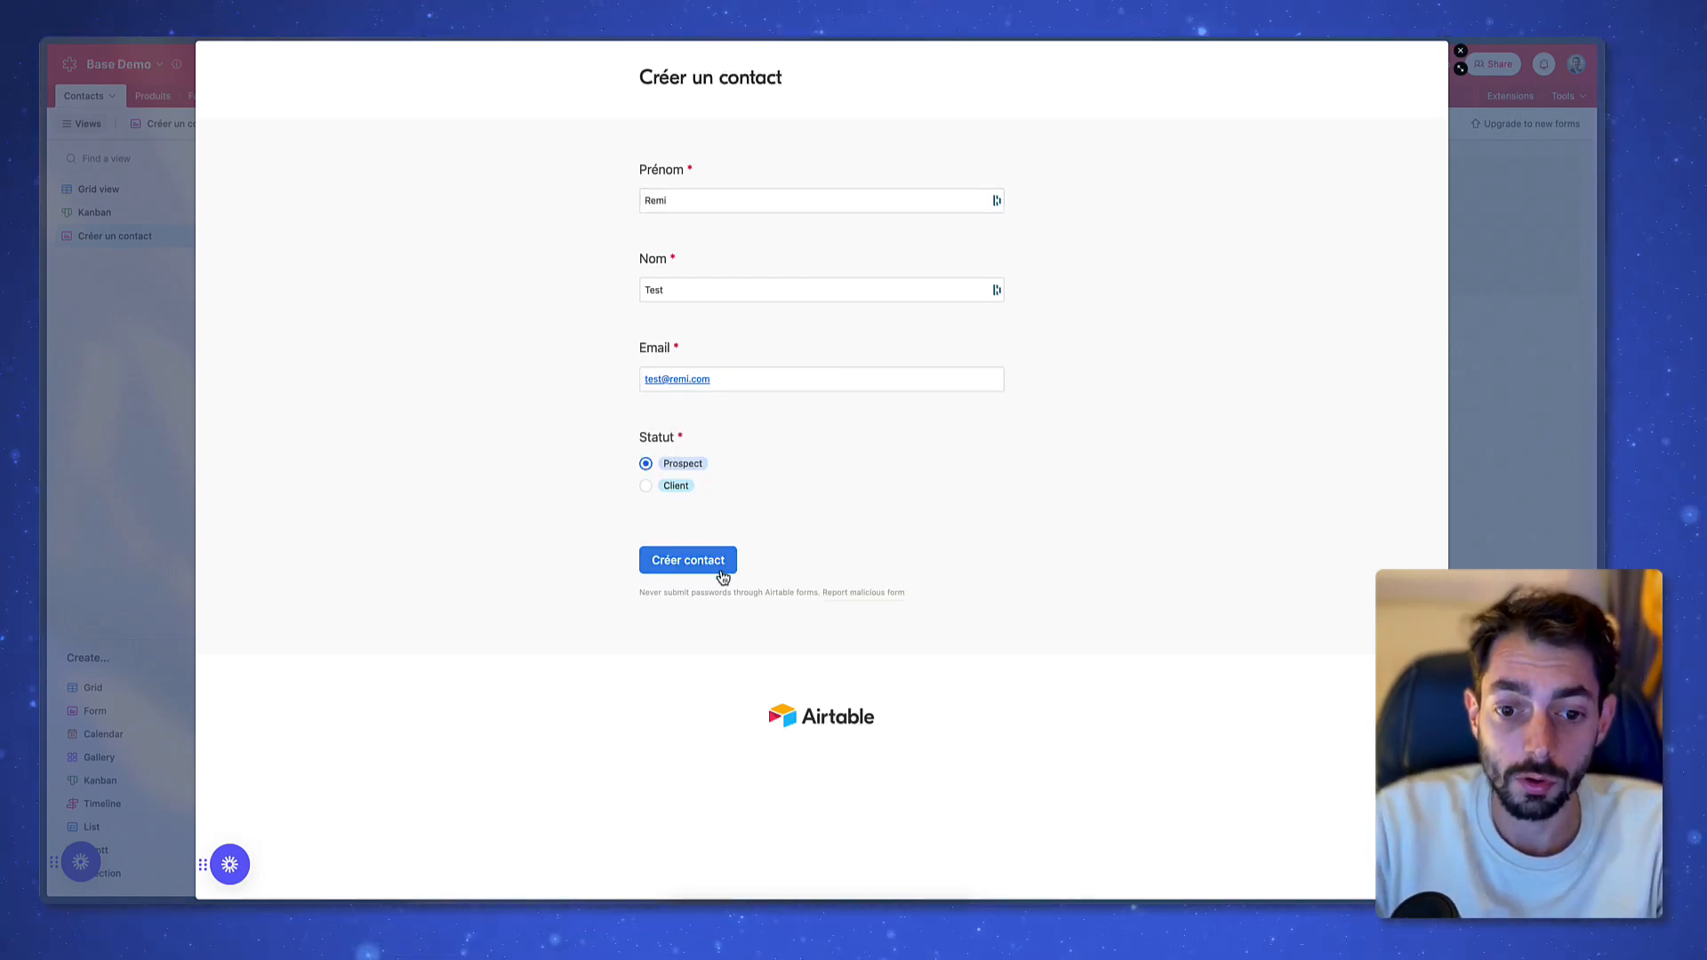
pyautogui.click(719, 567)
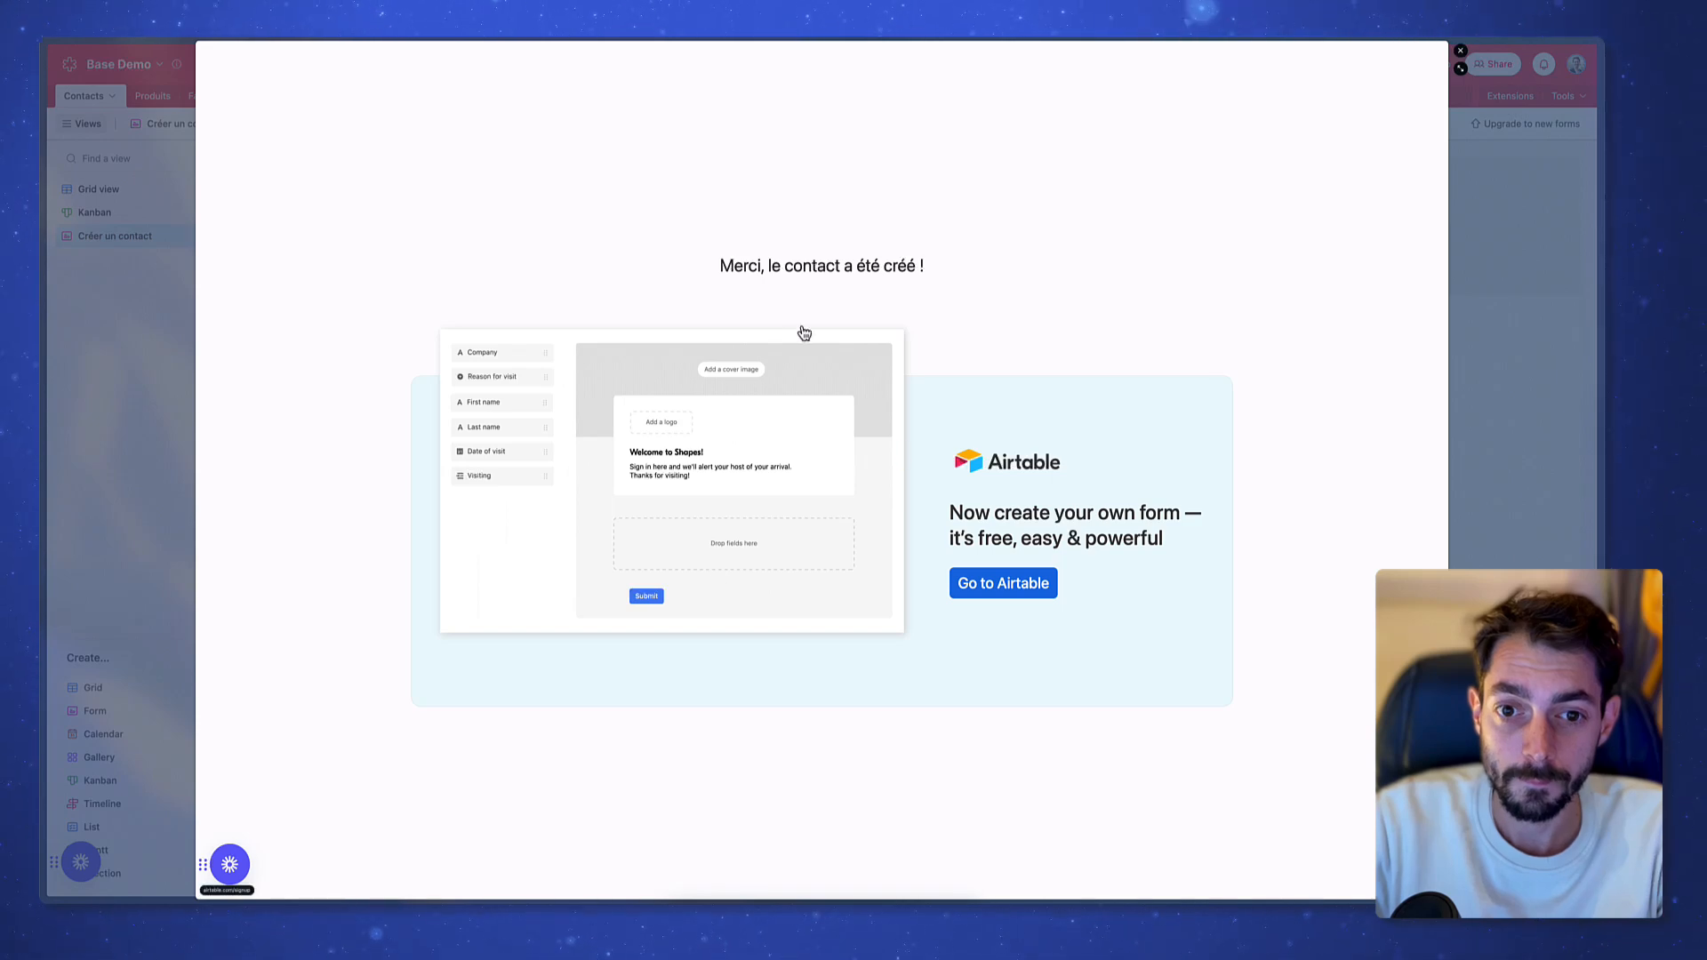
# In the Contacts grid, confirm the new record appears with Statut Prospect
pyautogui.click(1482, 333)
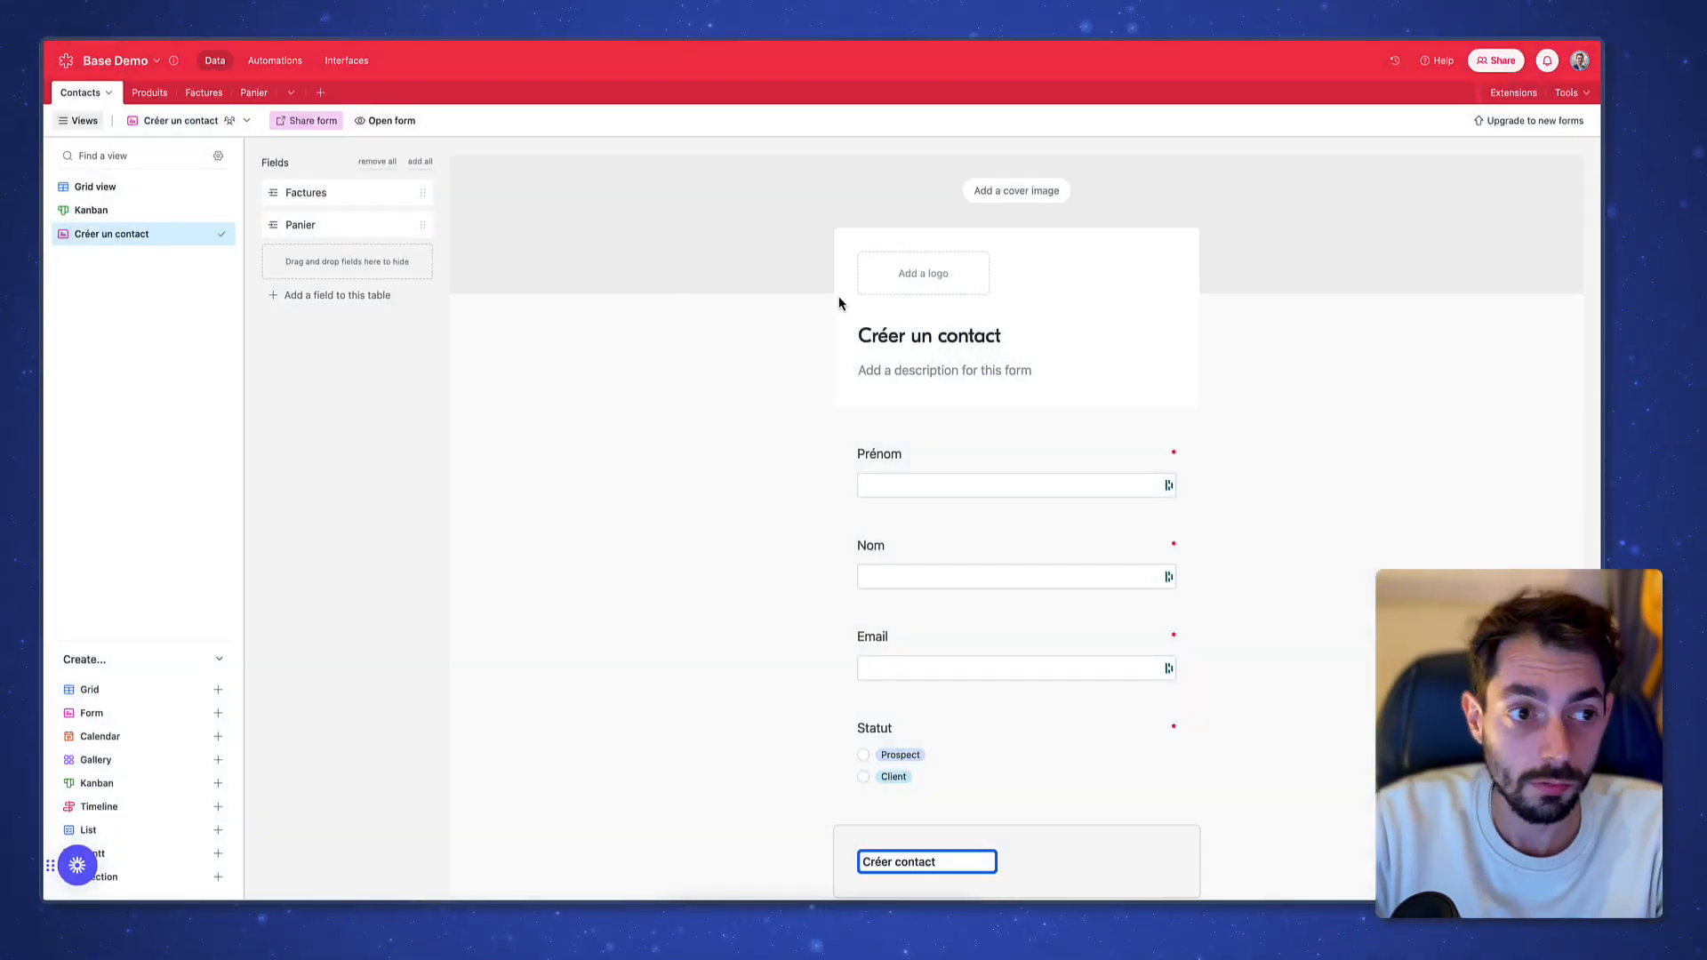
pyautogui.click(105, 187)
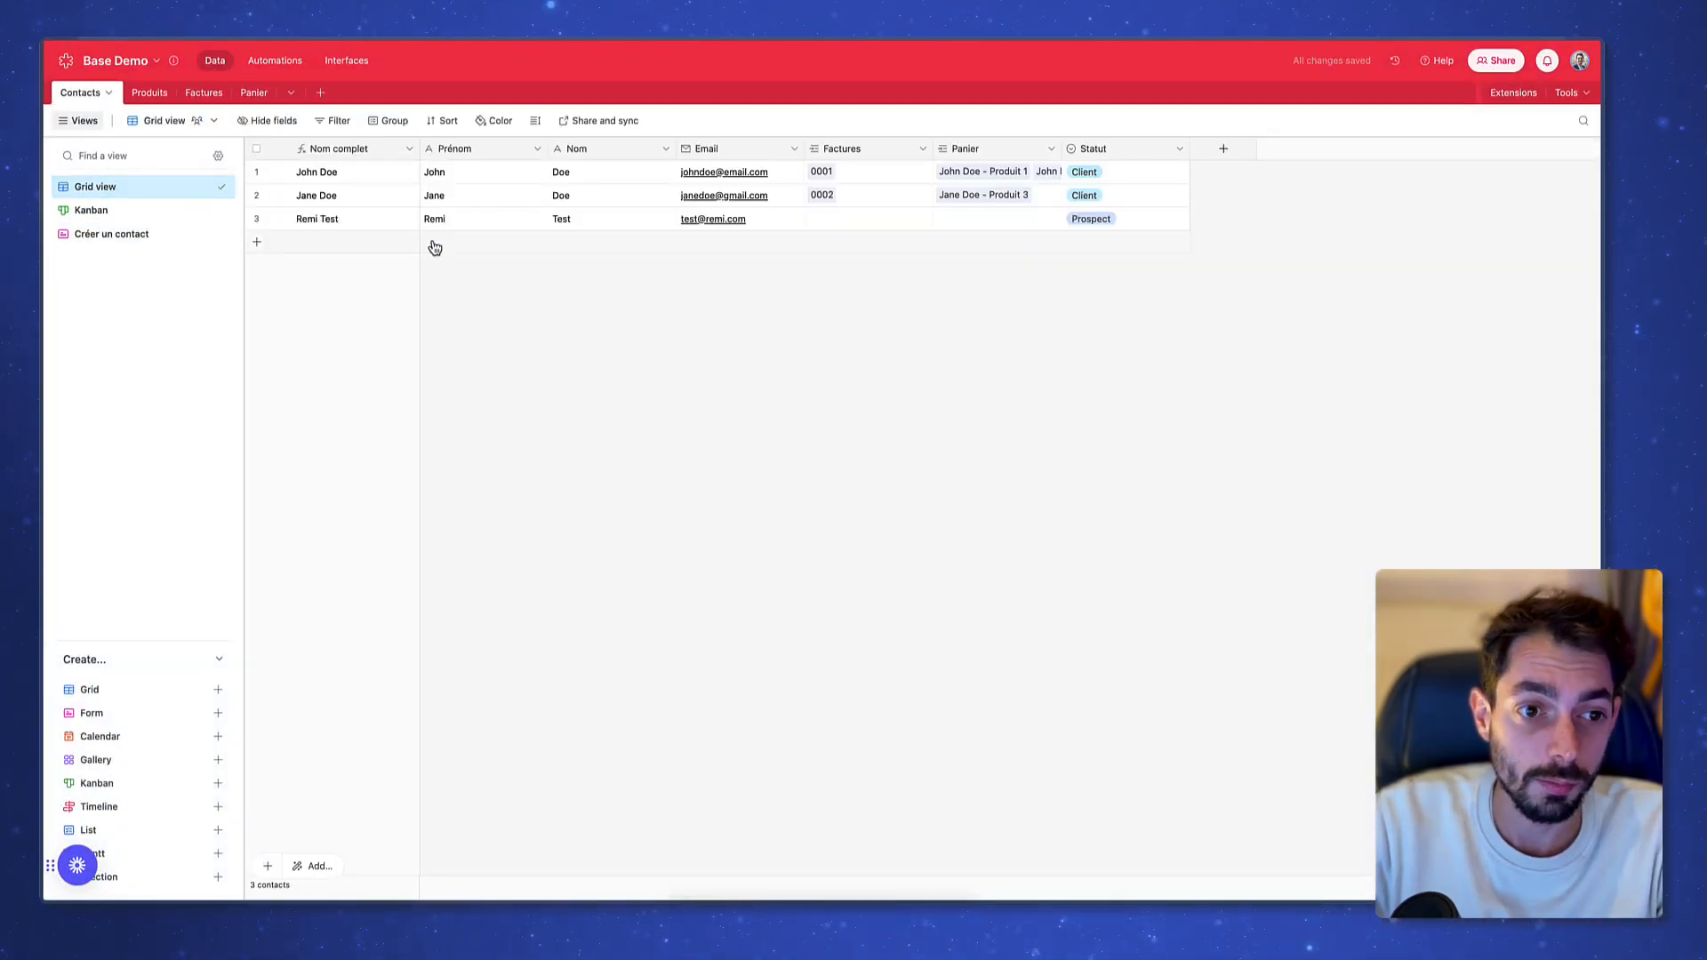
pyautogui.click(362, 227)
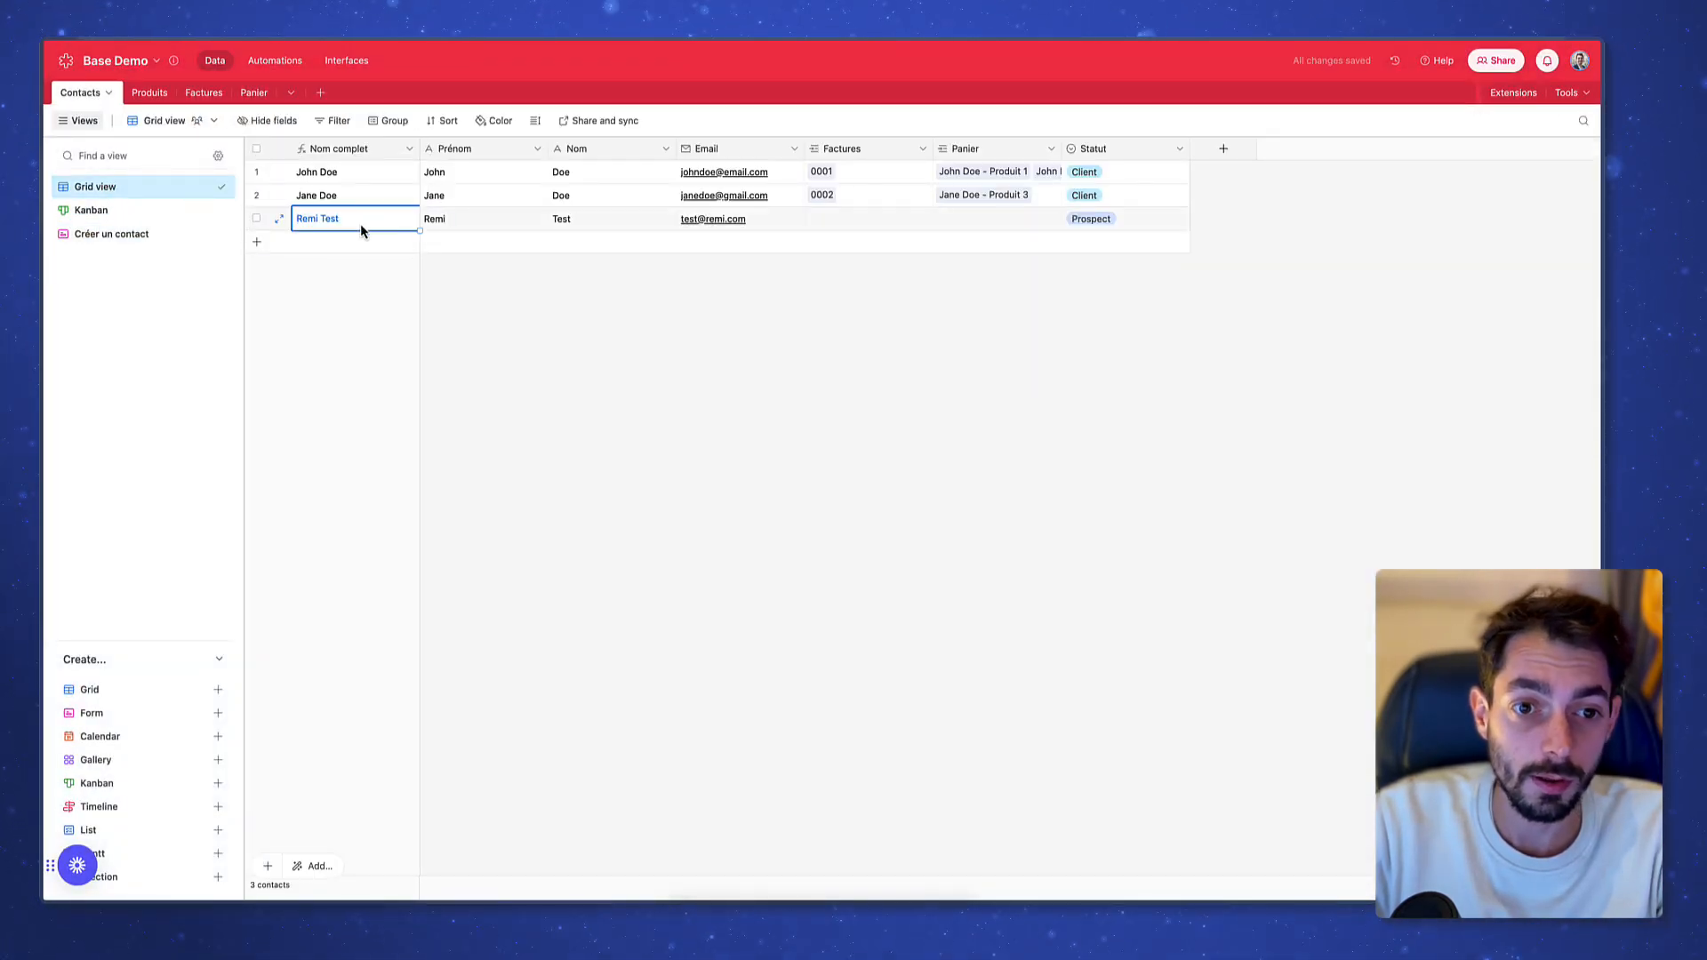
pyautogui.click(1161, 228)
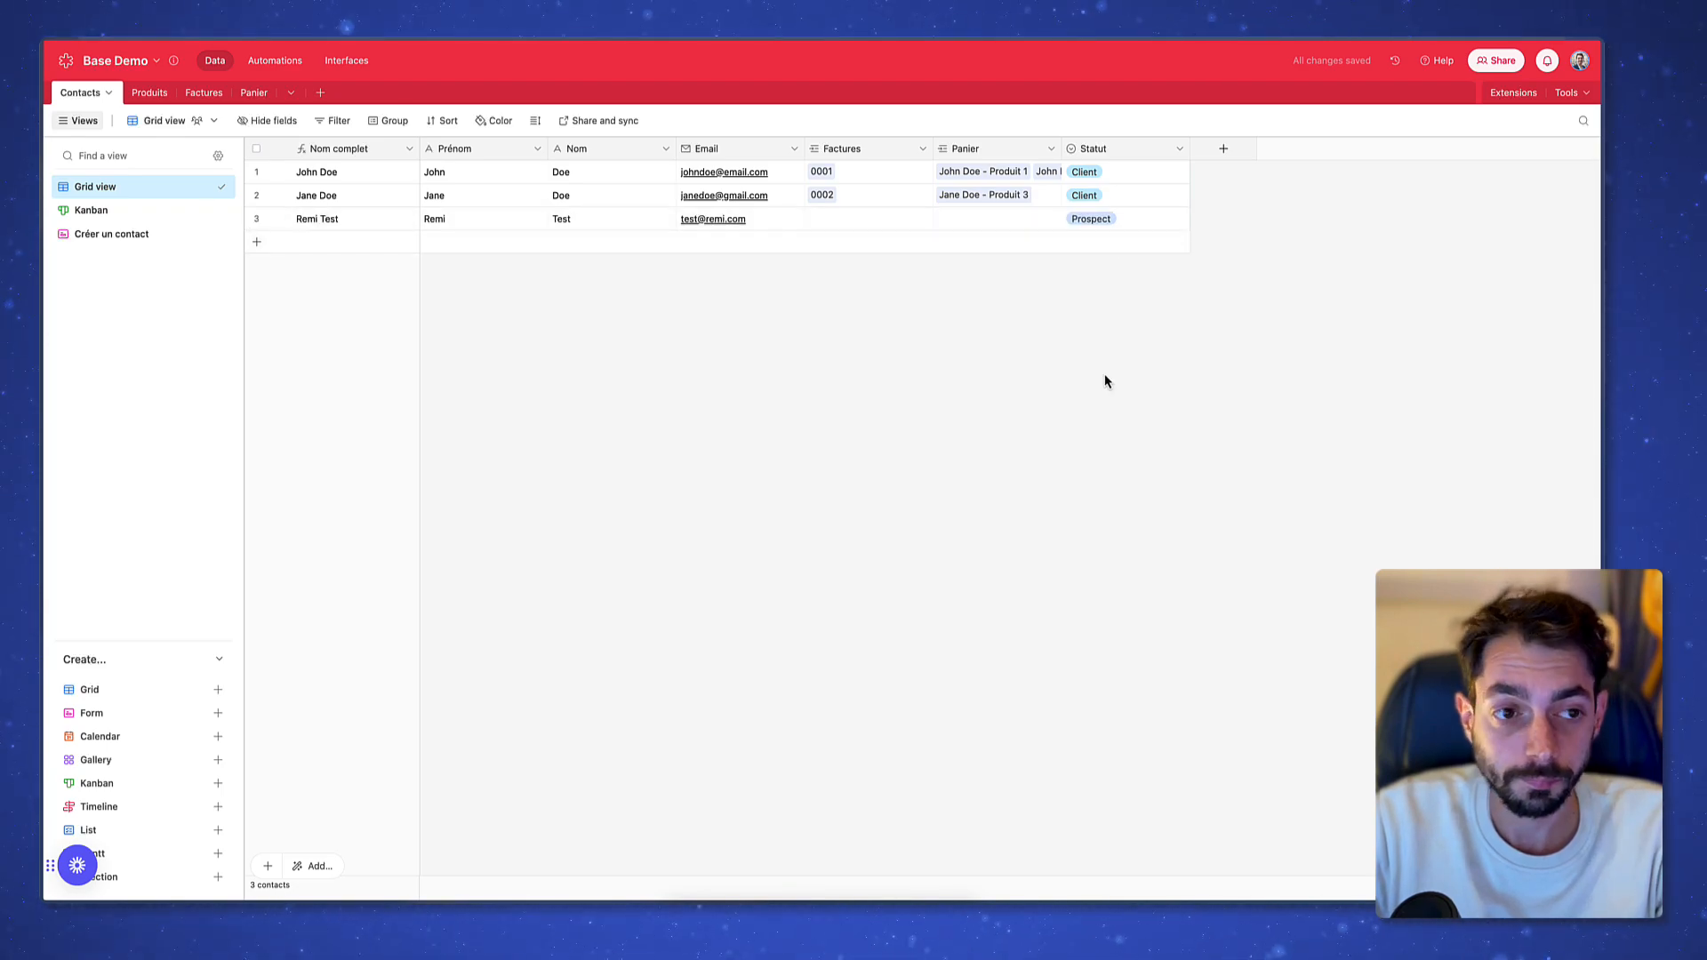